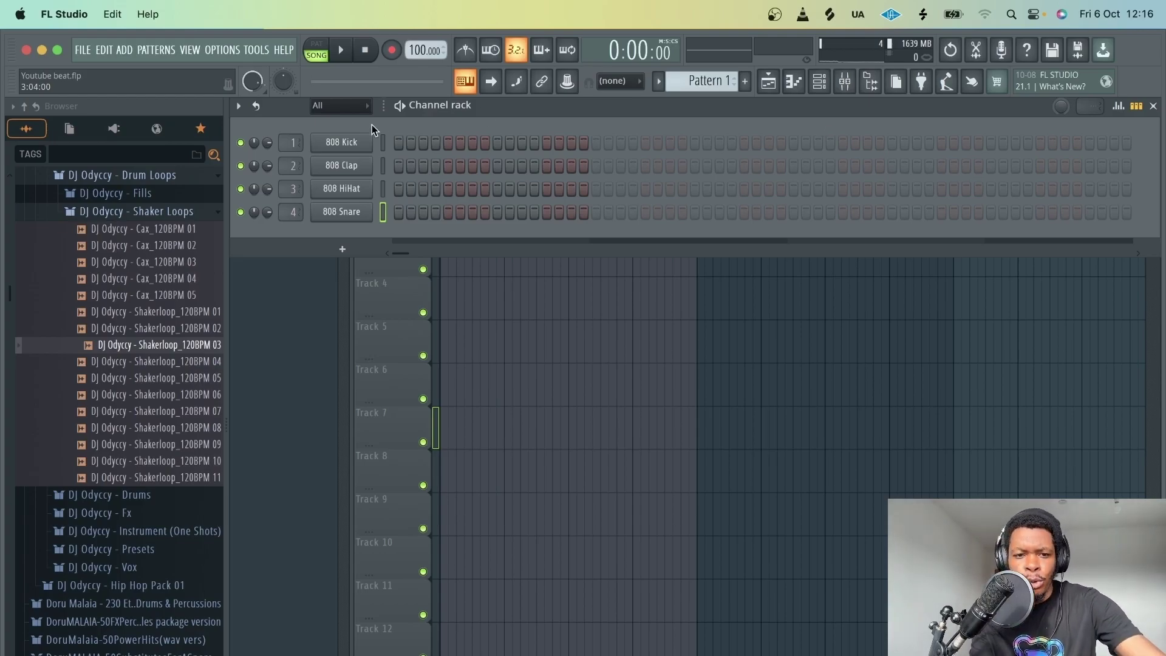
Add a Scaler2 instrument channel, filter its scales to the note G and load the Minor scale.
click(339, 248)
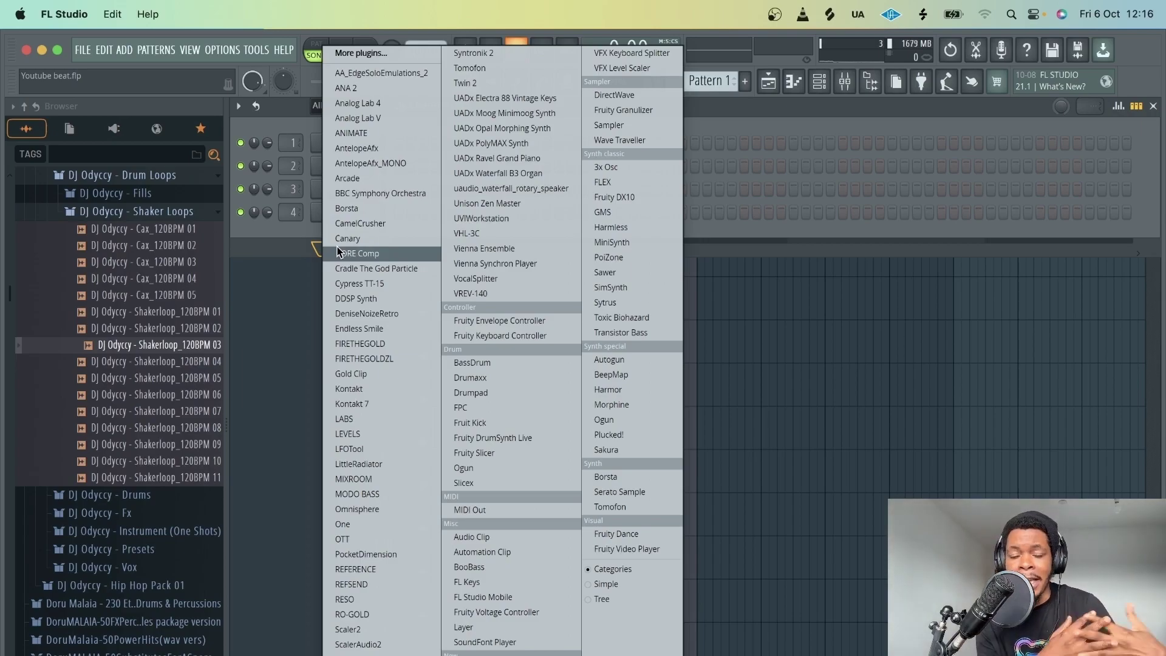
click(357, 629)
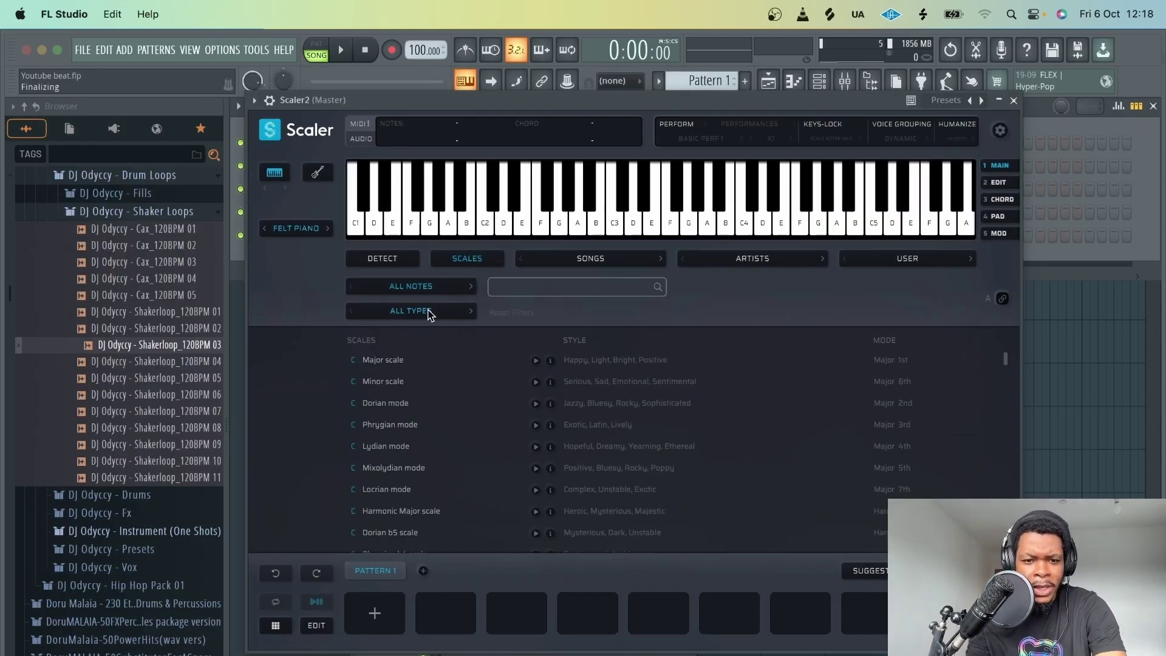
click(439, 286)
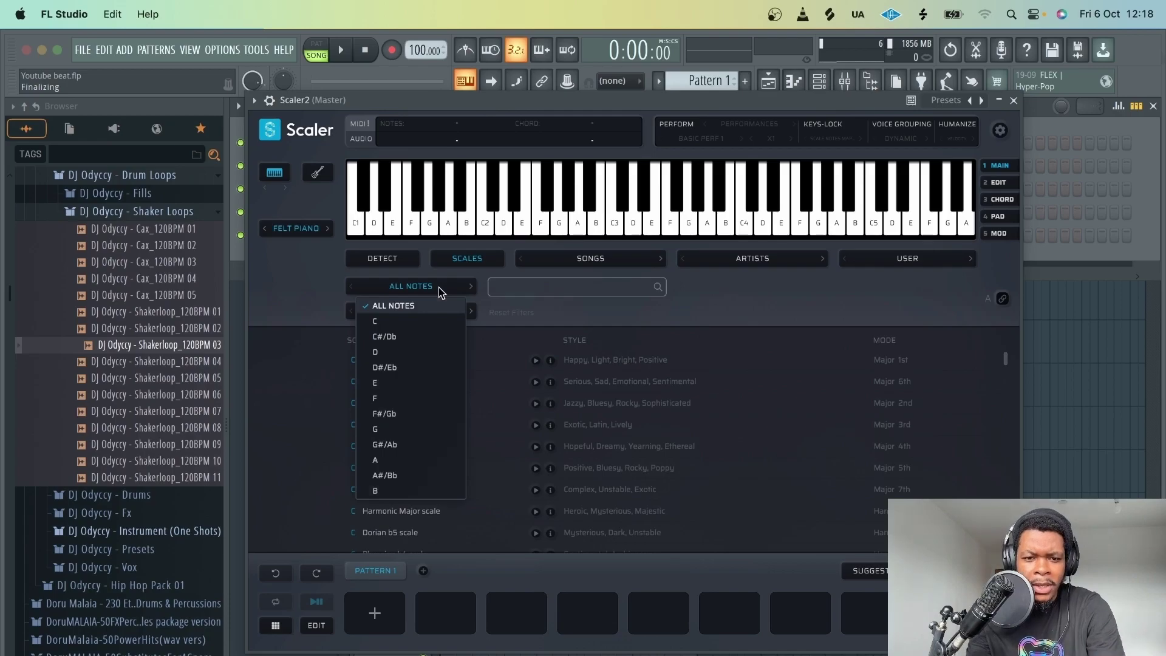
click(421, 428)
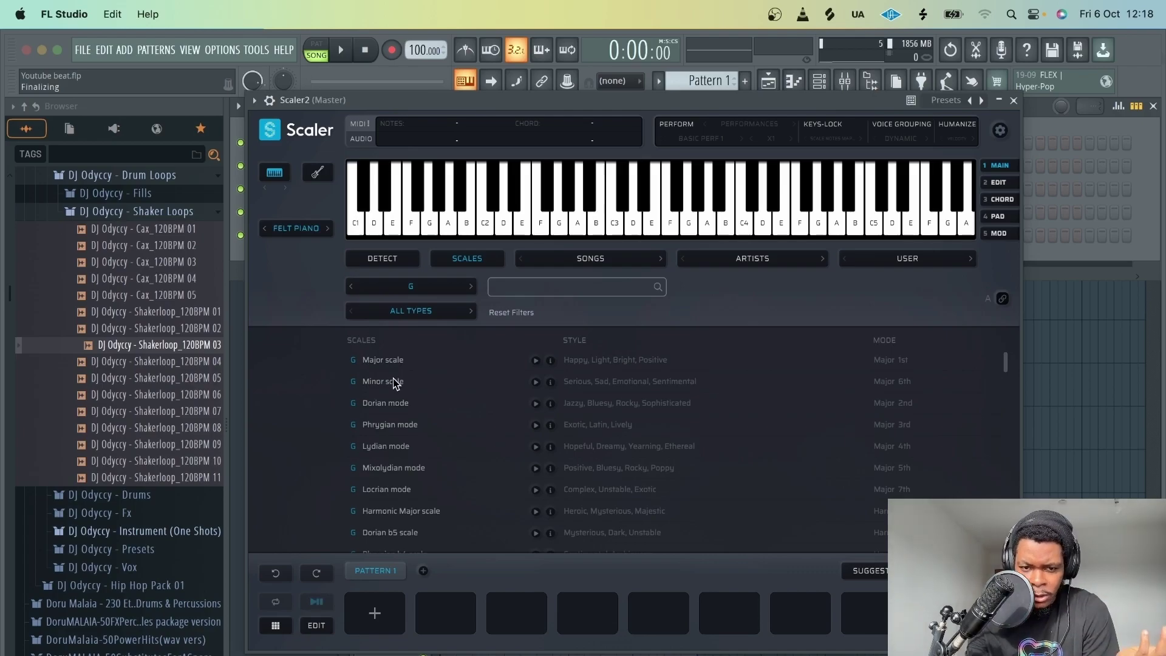
click(389, 381)
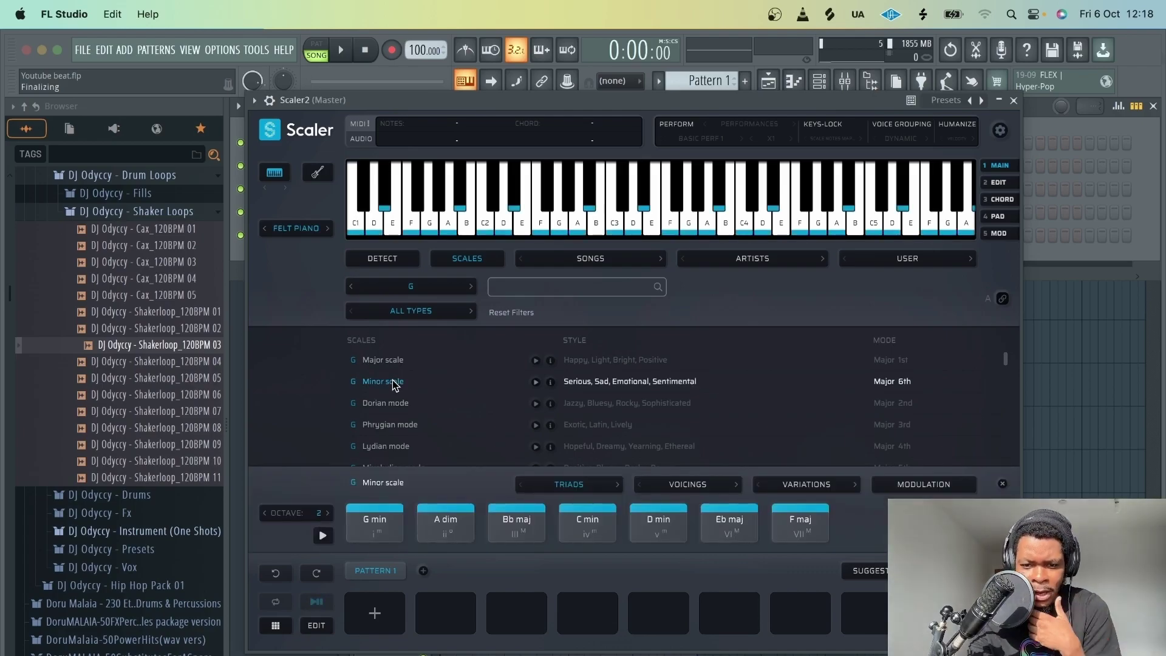
Audition individual triads of the G Minor scale, including G min and Eb maj.
click(371, 532)
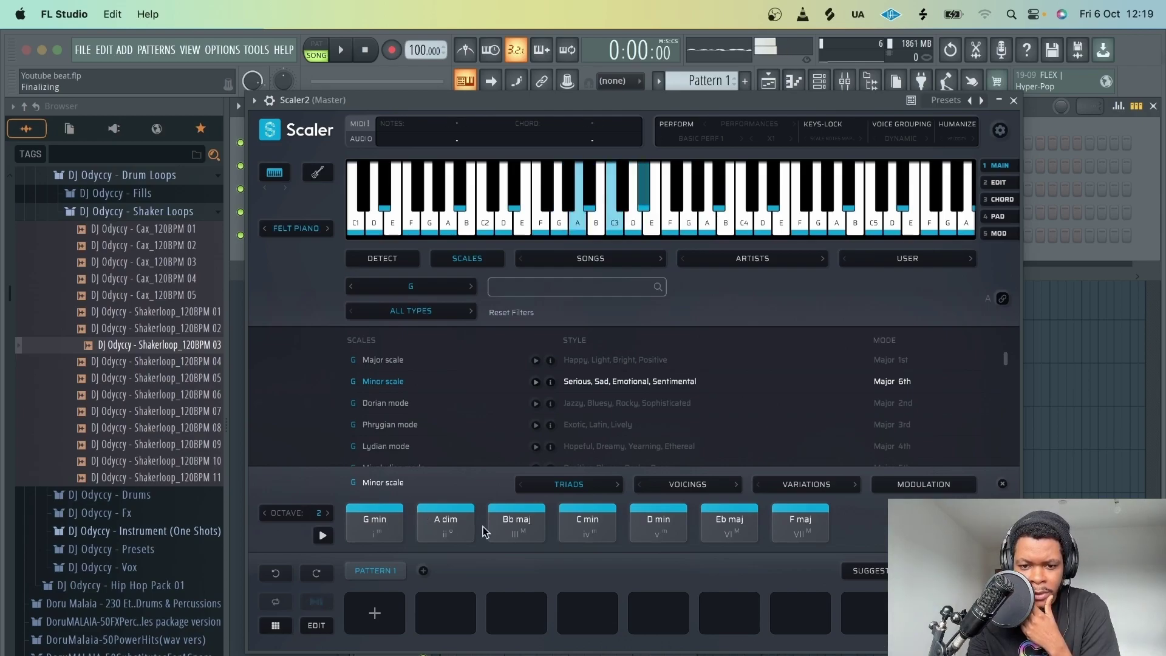
click(728, 526)
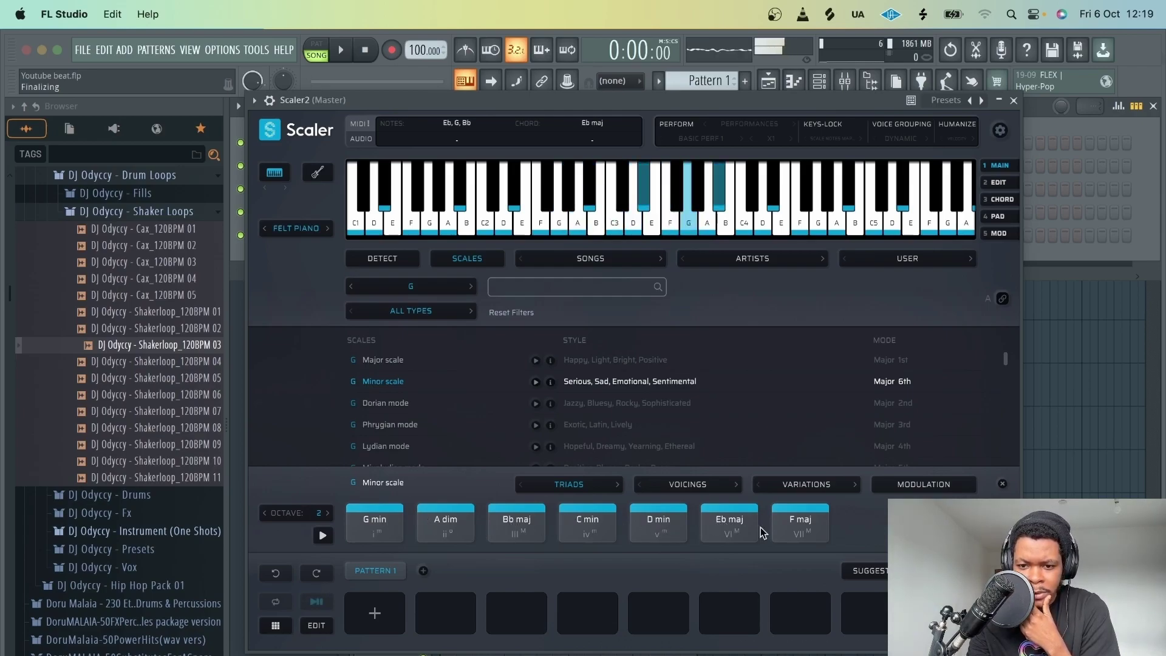
click(363, 533)
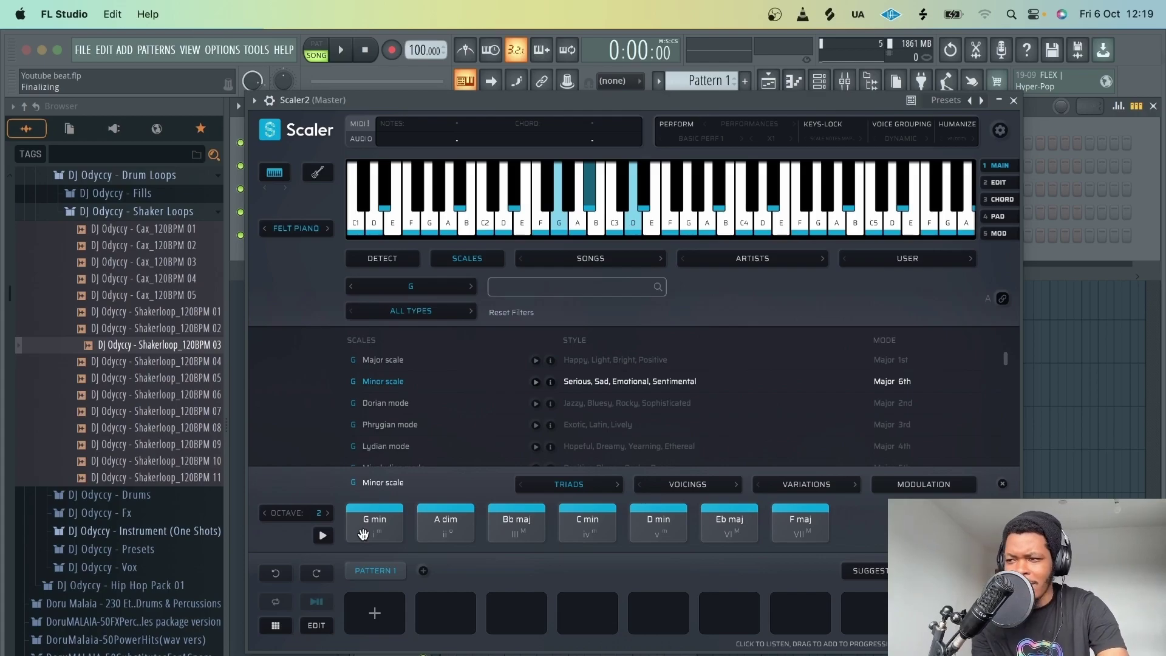
Play the key-bound triads of the G Minor scale, working upward from G min to F maj.
key(z)
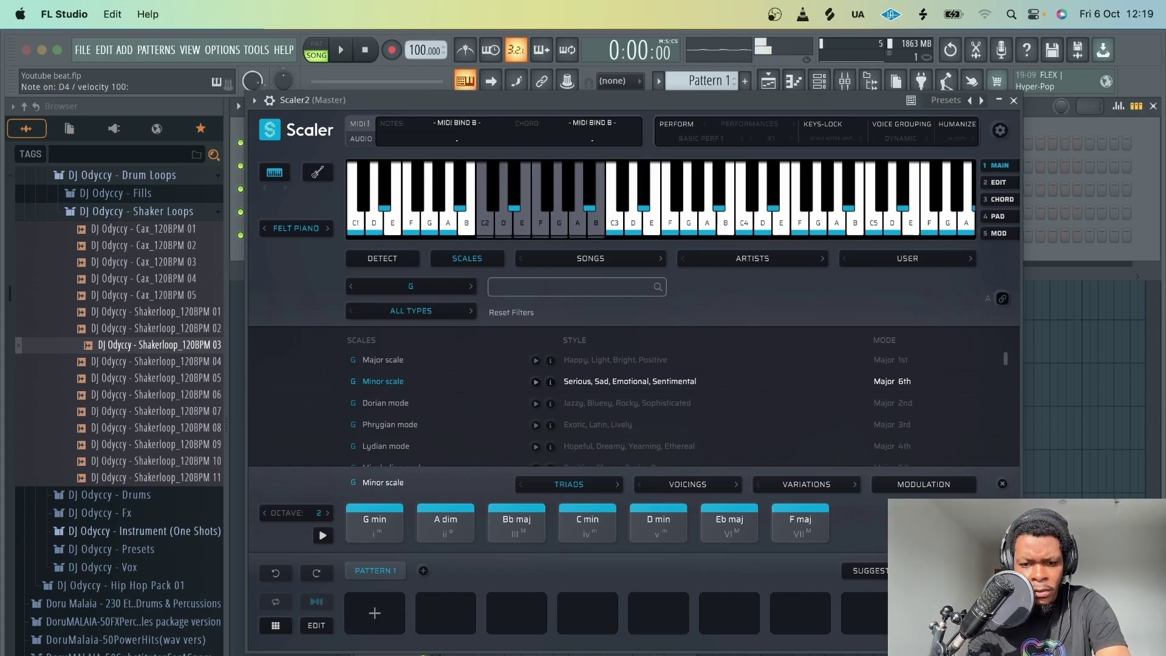
key(c)
key(v)
key(b)
key(n)
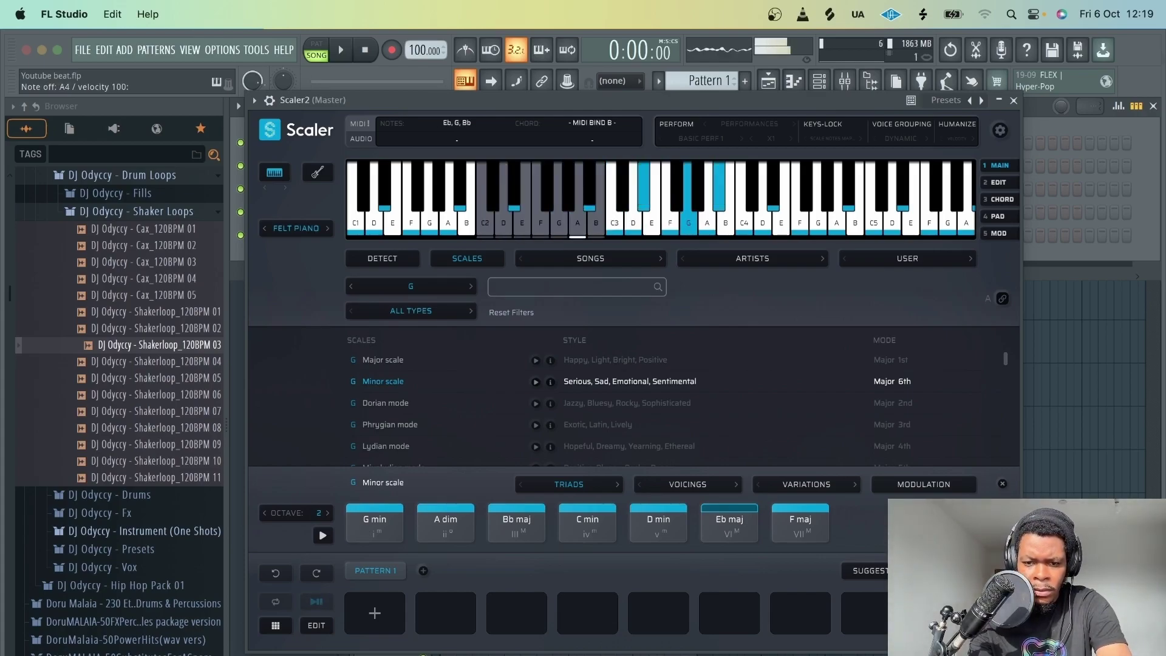
key(m)
key(comma)
key(comma)
key(m)
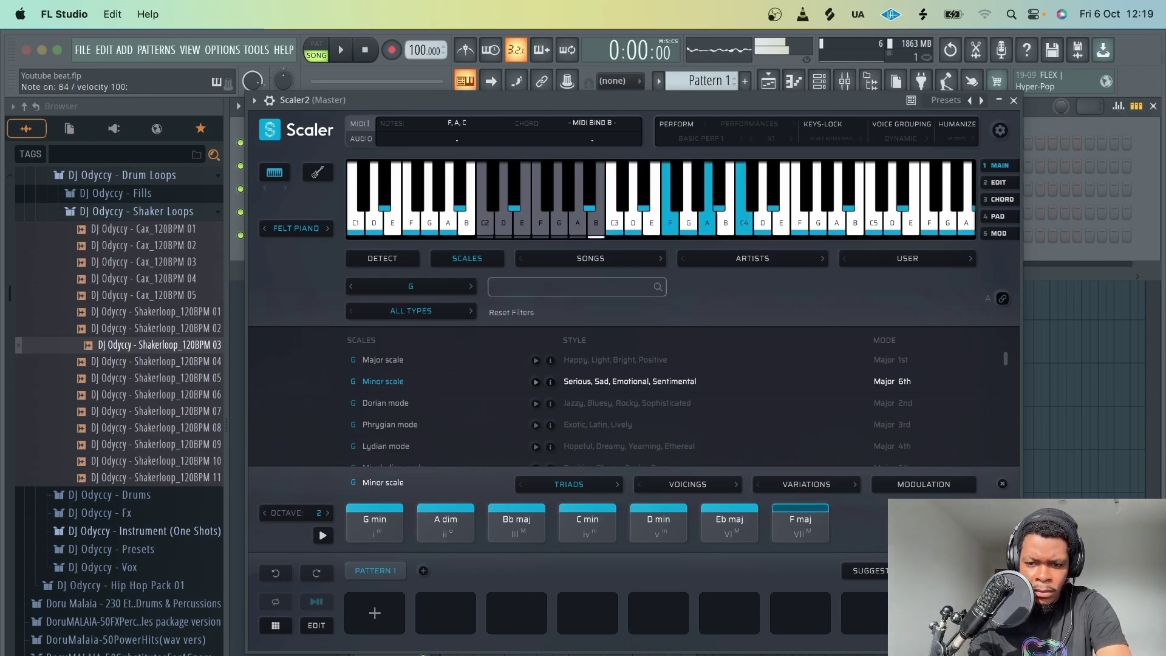
key(comma)
key(m)
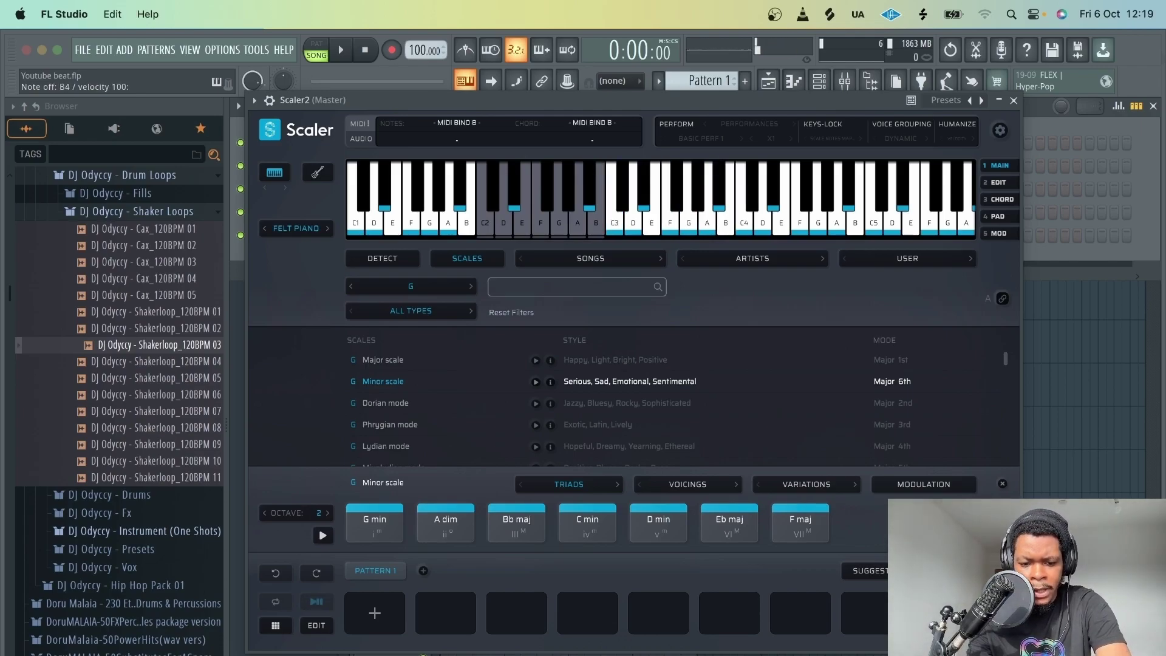
Try out a triad progression using the Bb maj, C min, A dim, G min and Eb maj chords.
key(c)
key(v)
key(x)
key(v)
key(z)
key(z)
key(c)
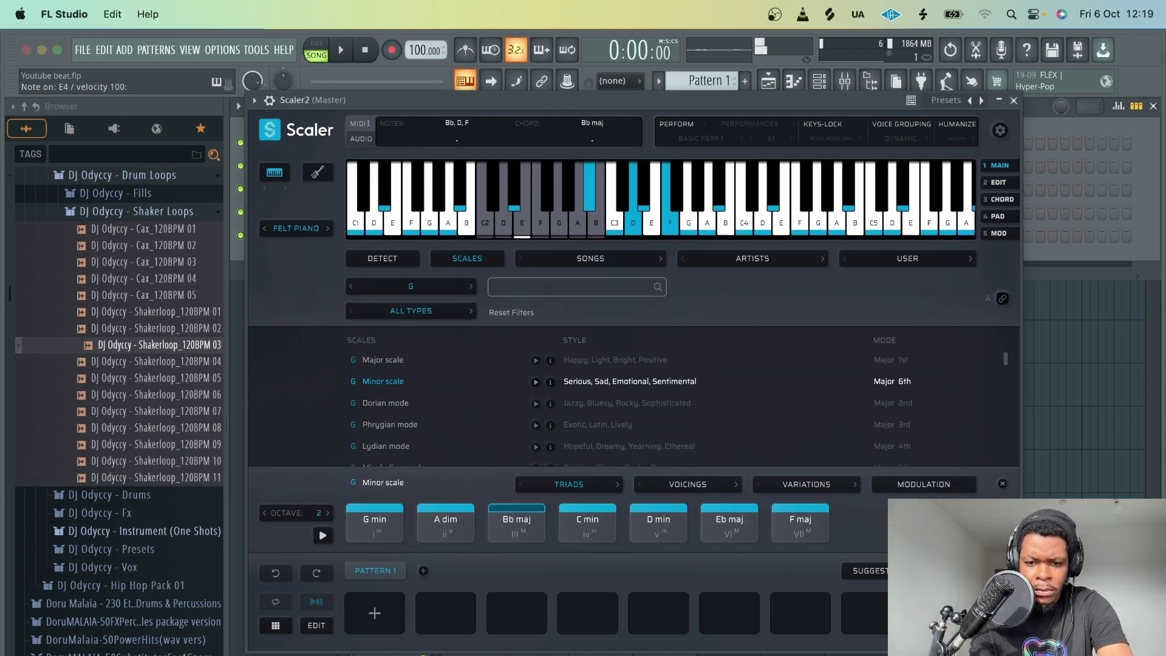
key(n)
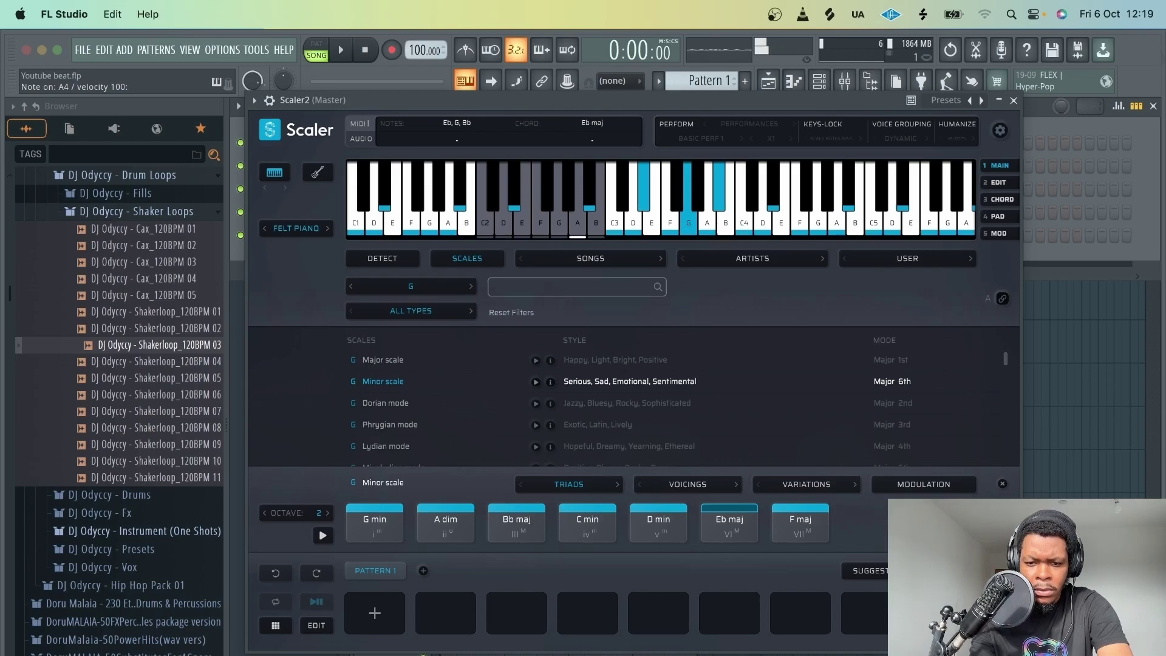
key(v)
key(z)
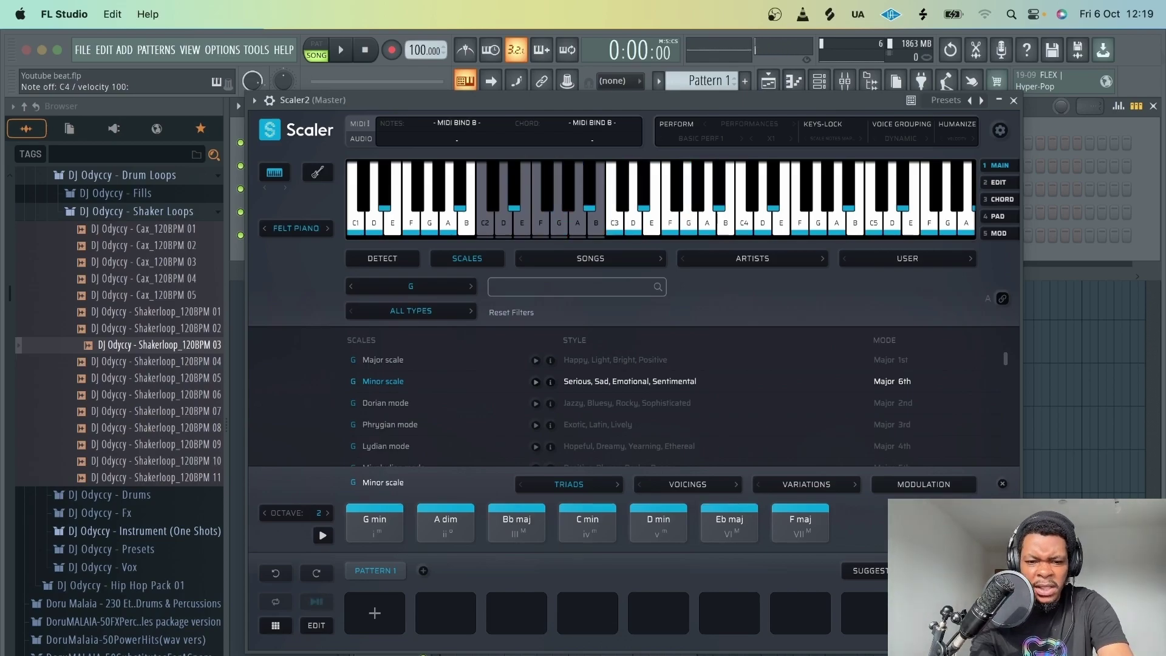
Audition a triad sequence from Bb maj through A dim, C min, D min, Eb maj and F maj back to Bb maj.
key(c)
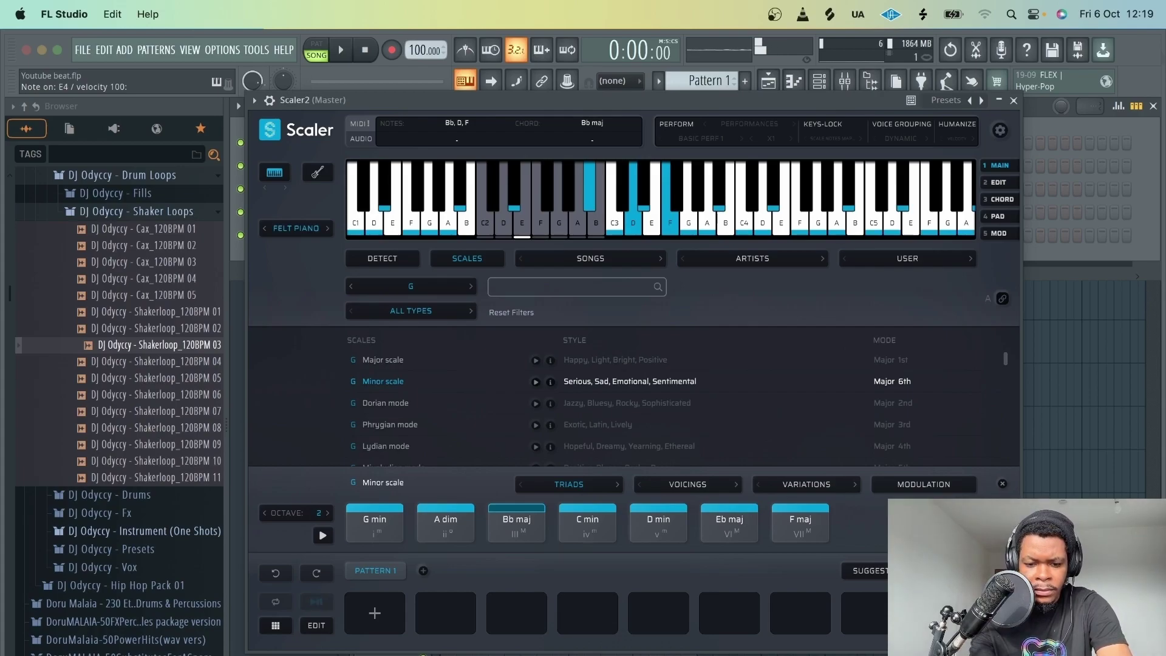
key(x)
key(v)
key(b)
key(n)
key(m)
key(c)
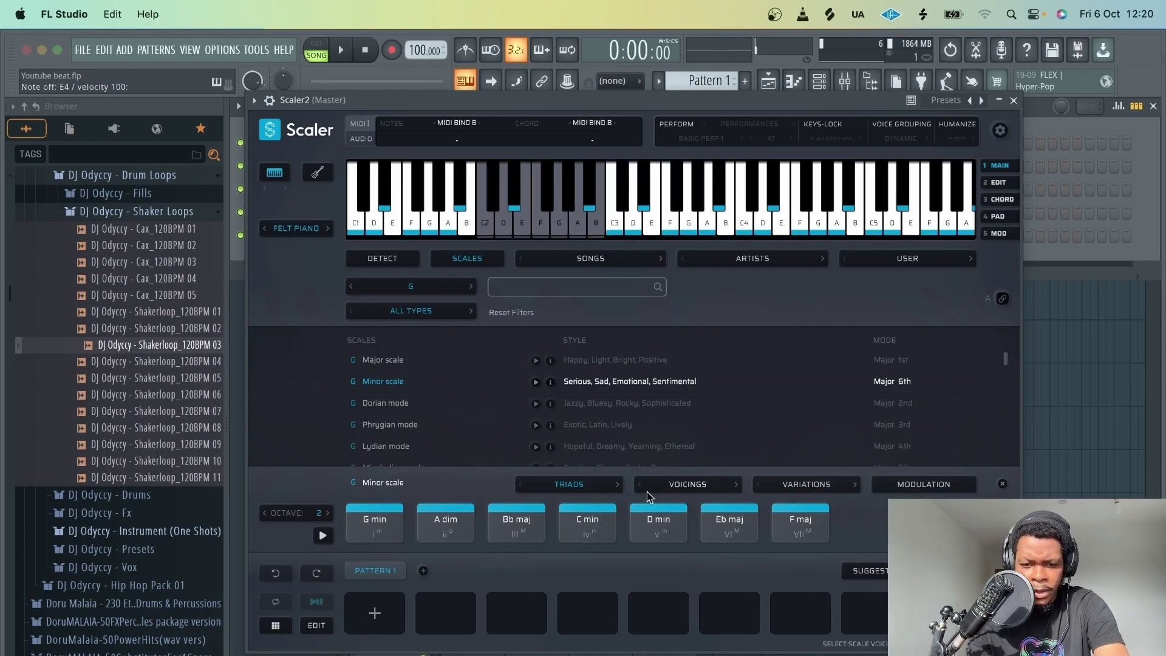
Switch the scale's chords from triads to 7ths and audition progressions of G min7, Bb maj7, C min7 and D min7.
click(573, 488)
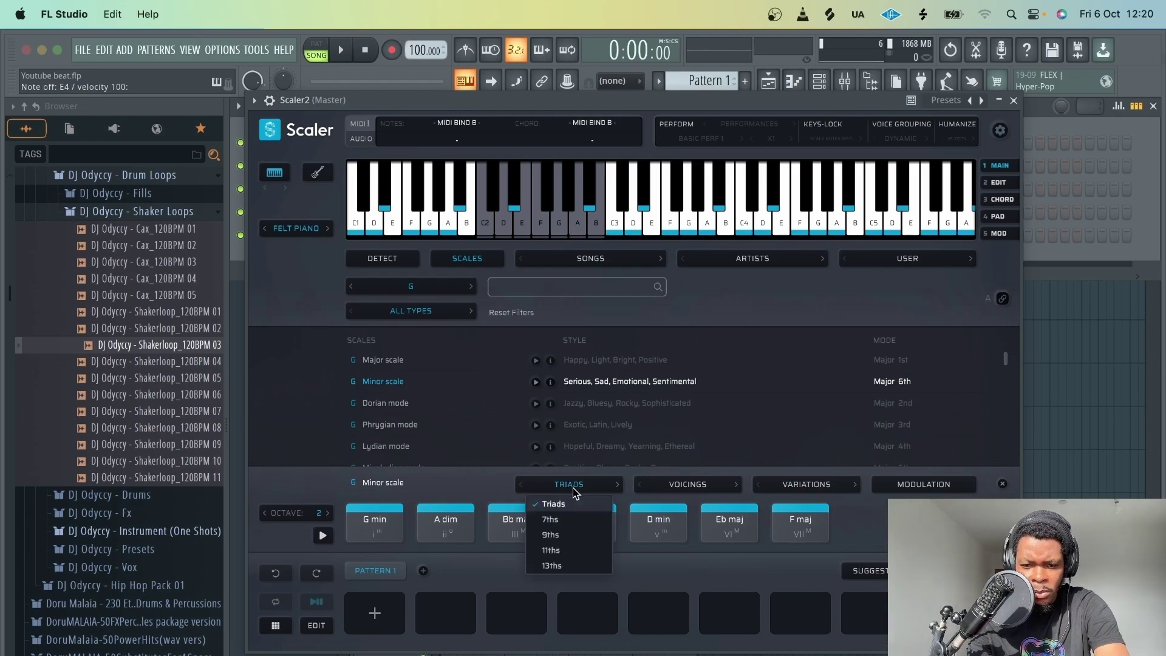
click(576, 521)
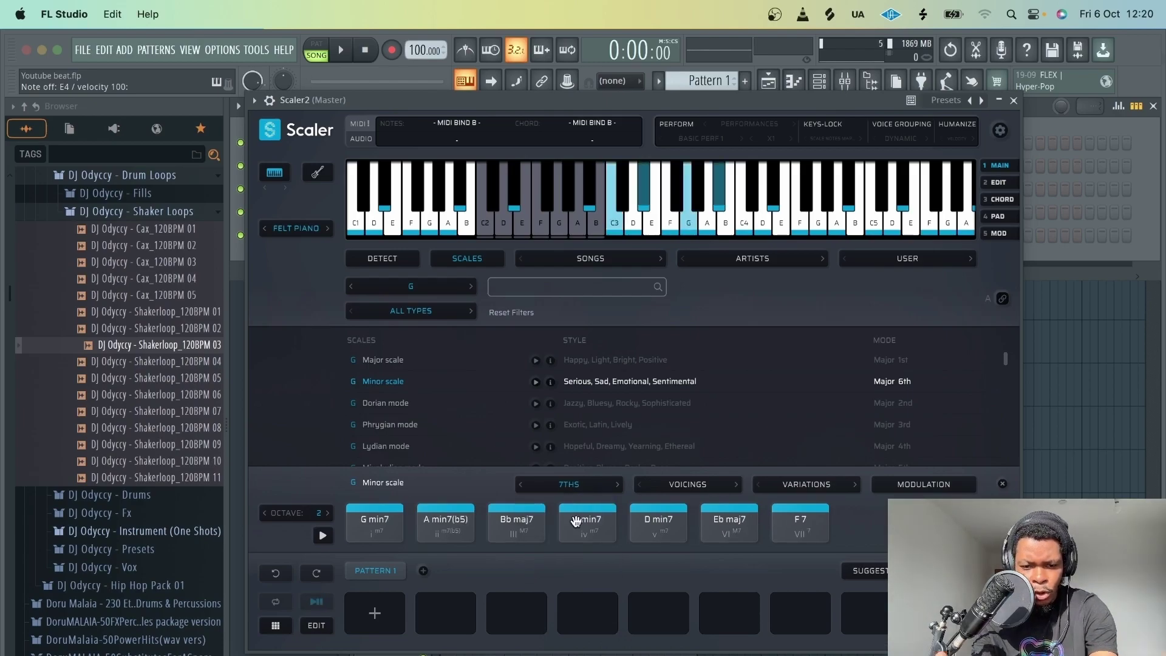
key(v)
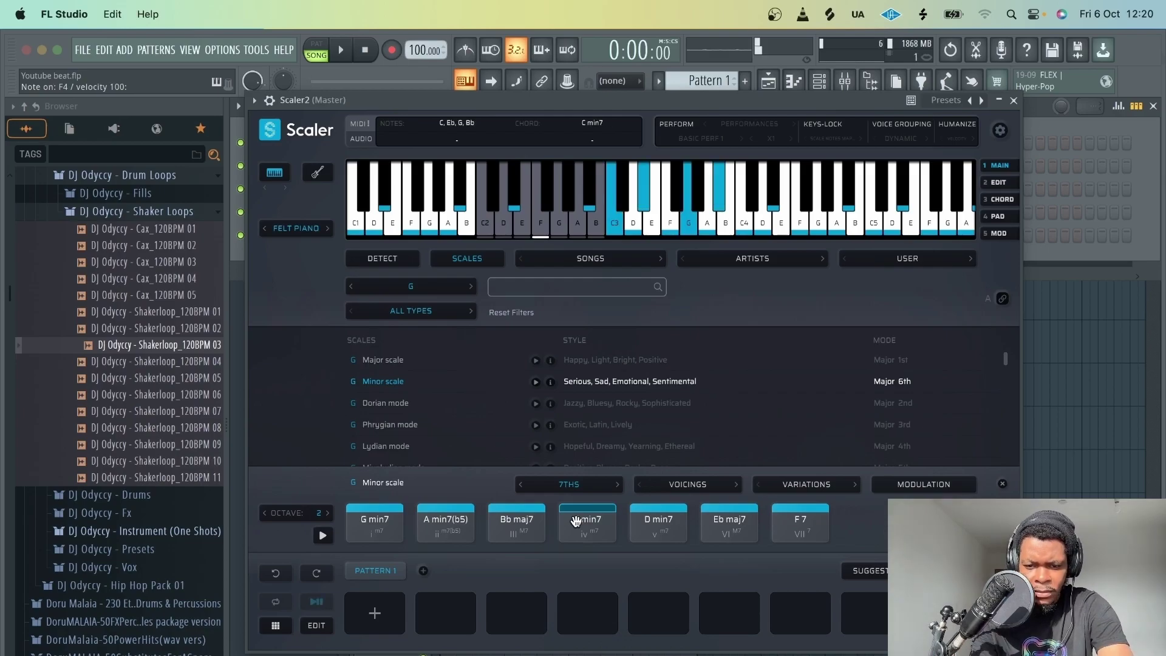
key(z)
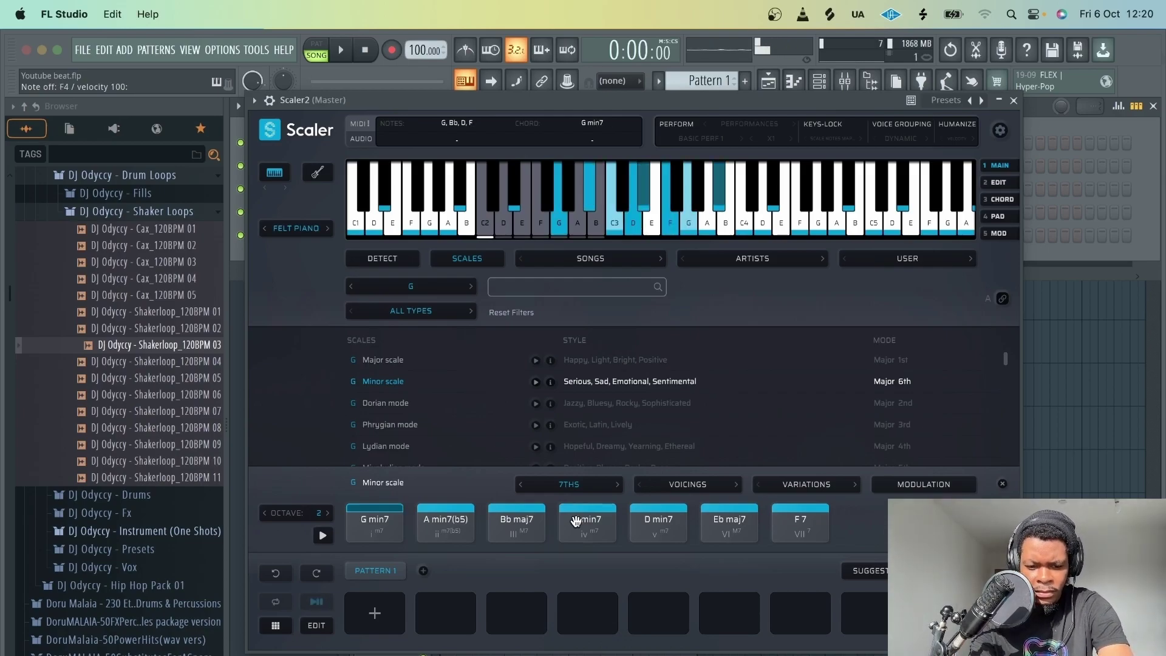
key(c)
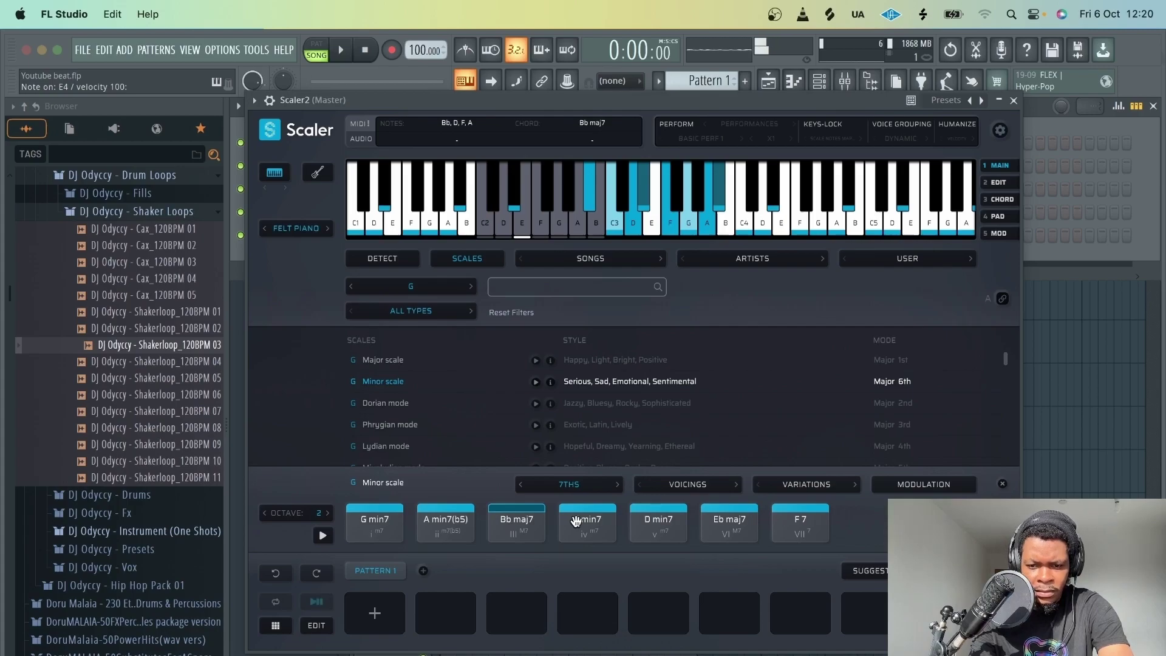
key(v)
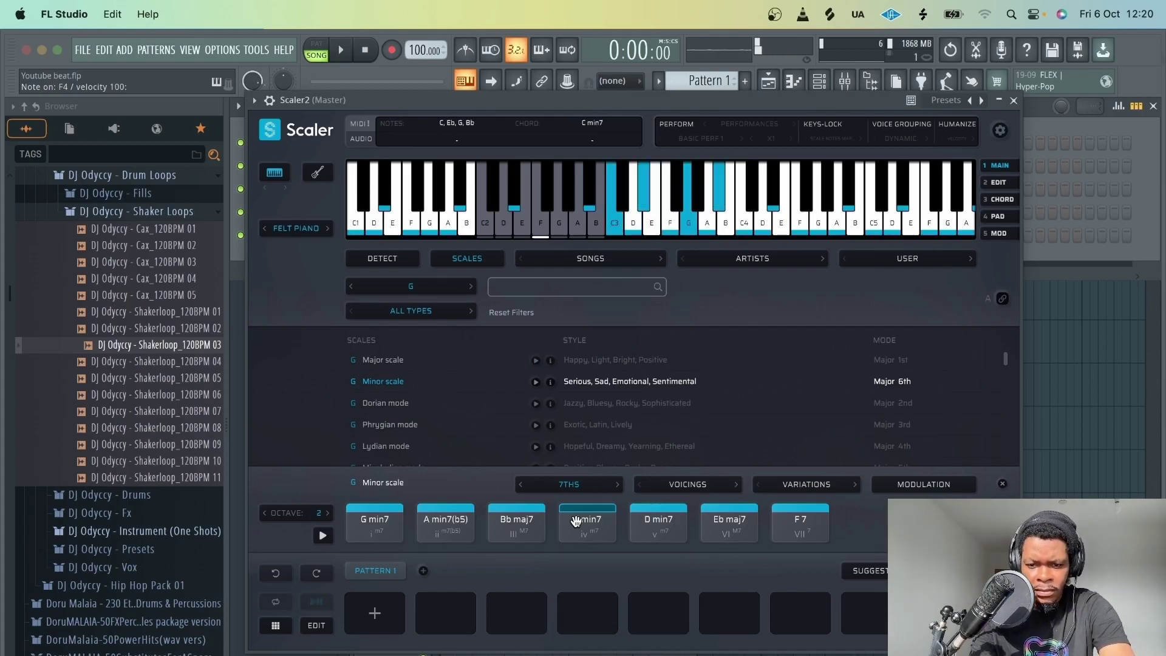
key(b)
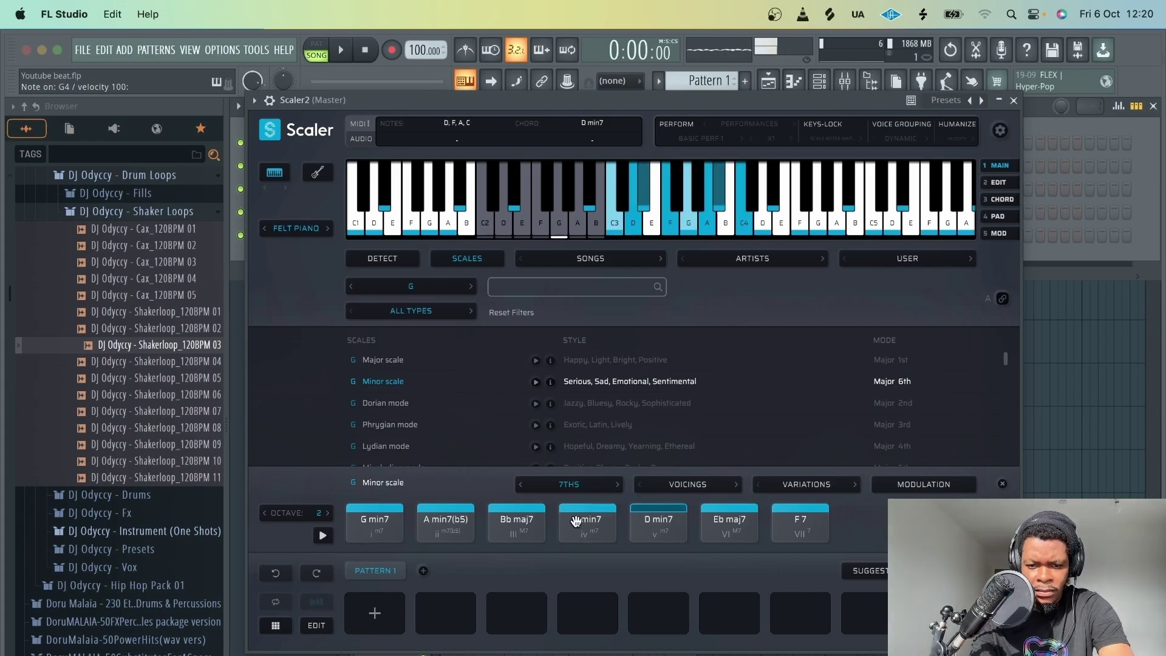
key(z)
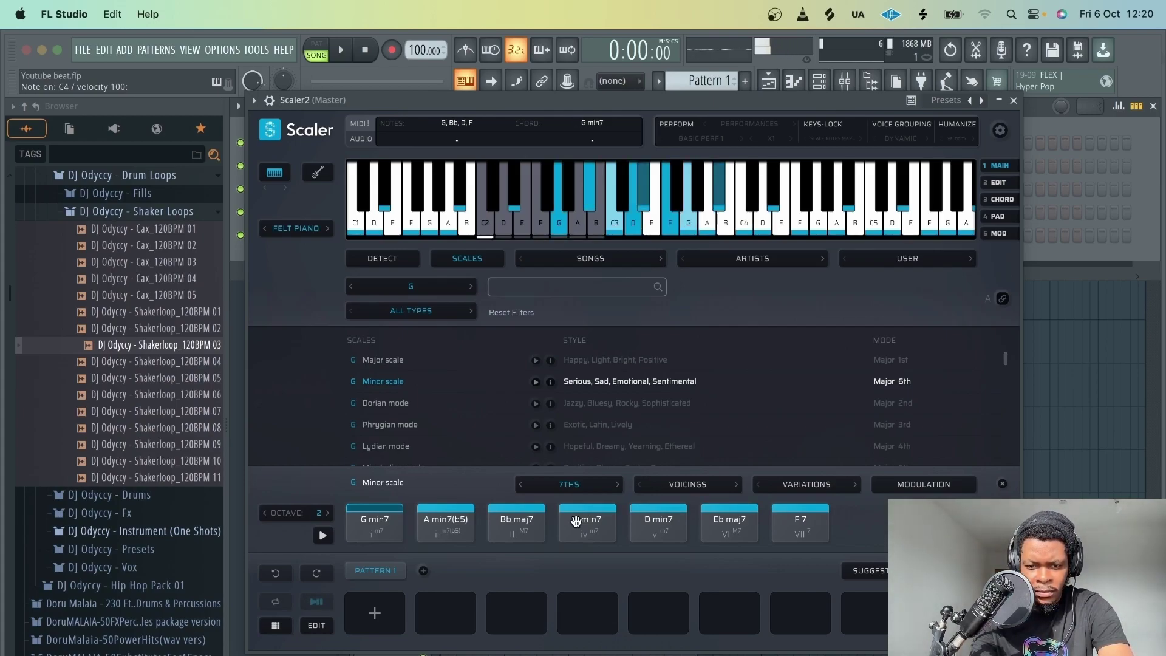
key(c)
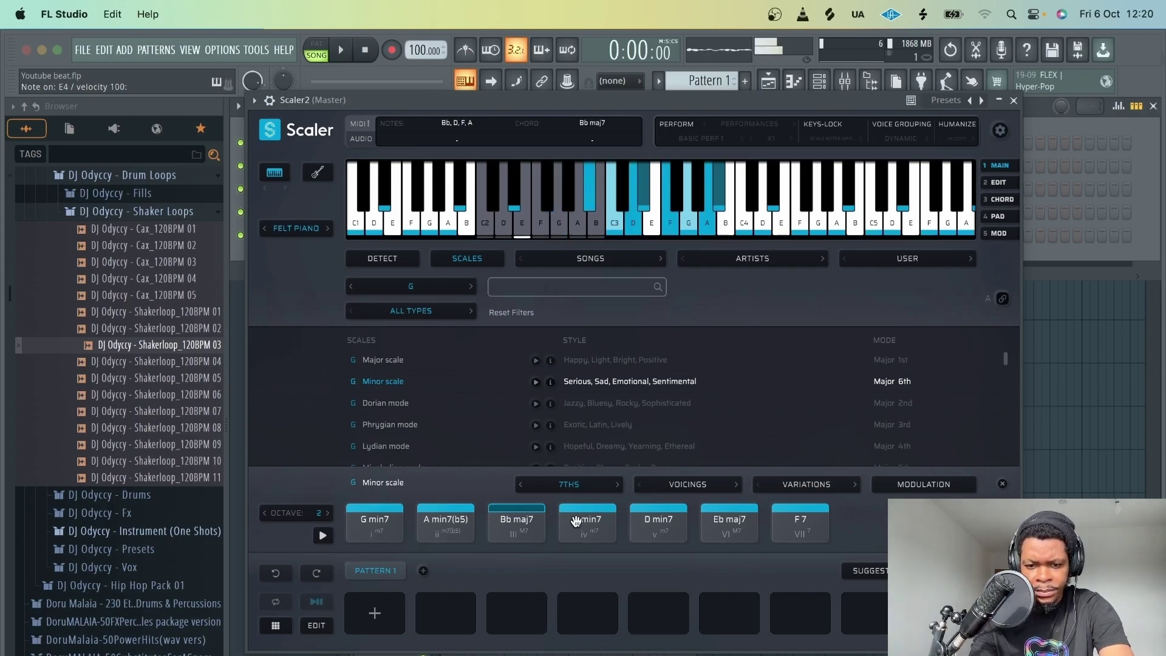
key(v)
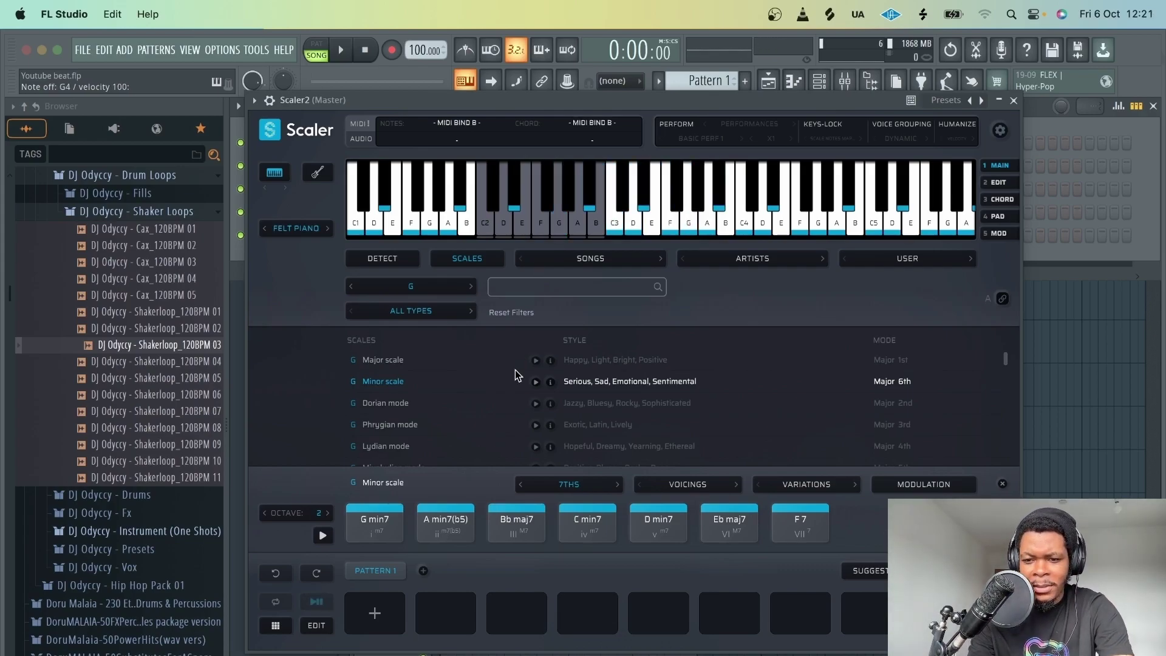
Load the G Dorian mode and audition its 7th chords, mainly G min7, A min7, Bb maj7 and C 7.
click(391, 406)
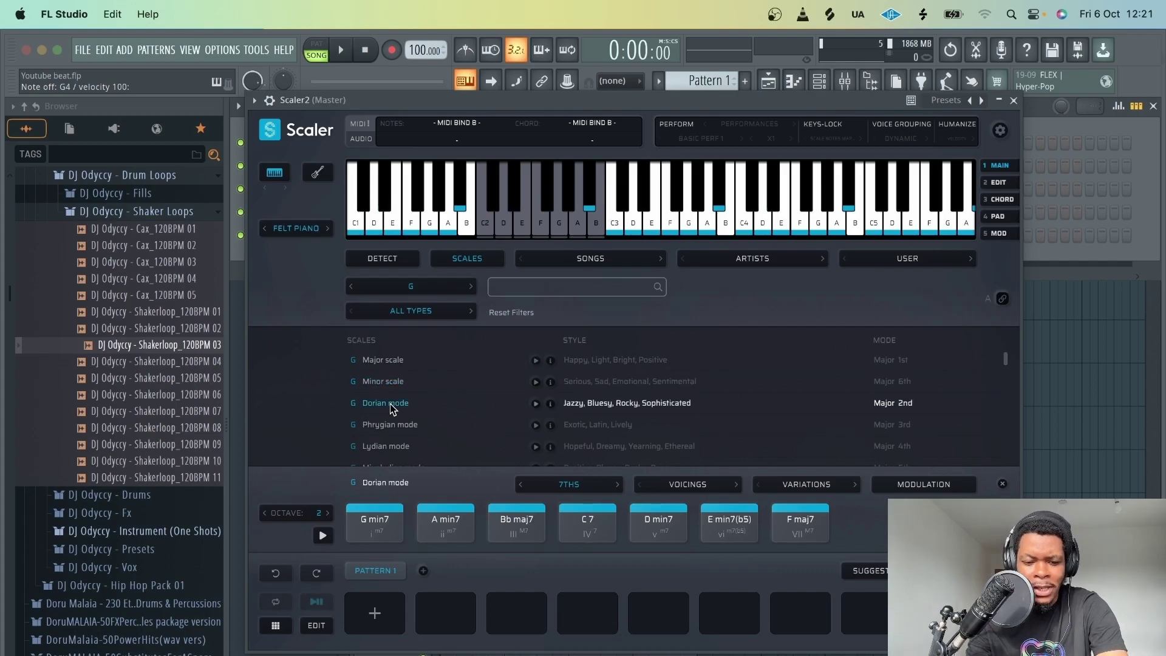
key(z)
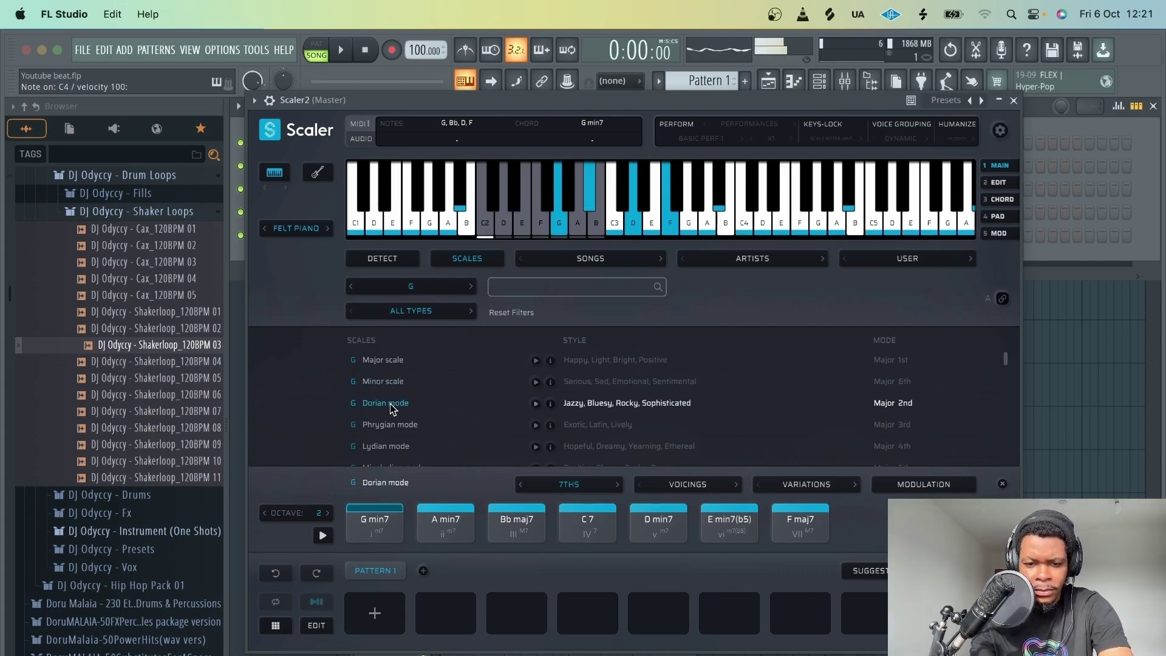
key(v)
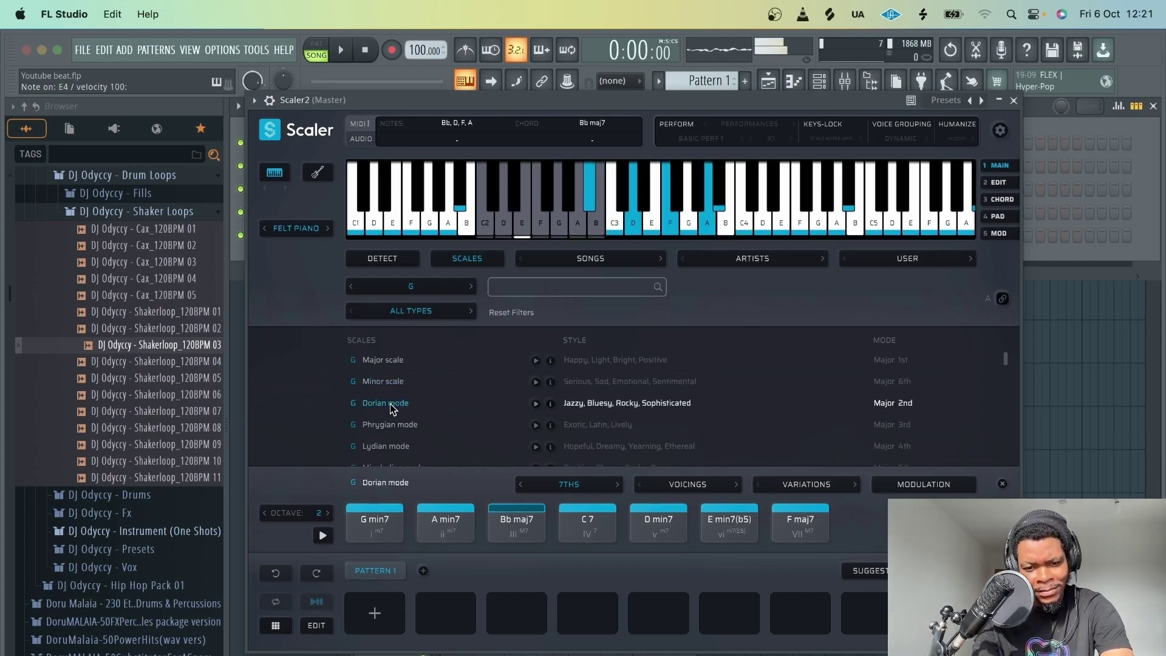
key(z)
key(c)
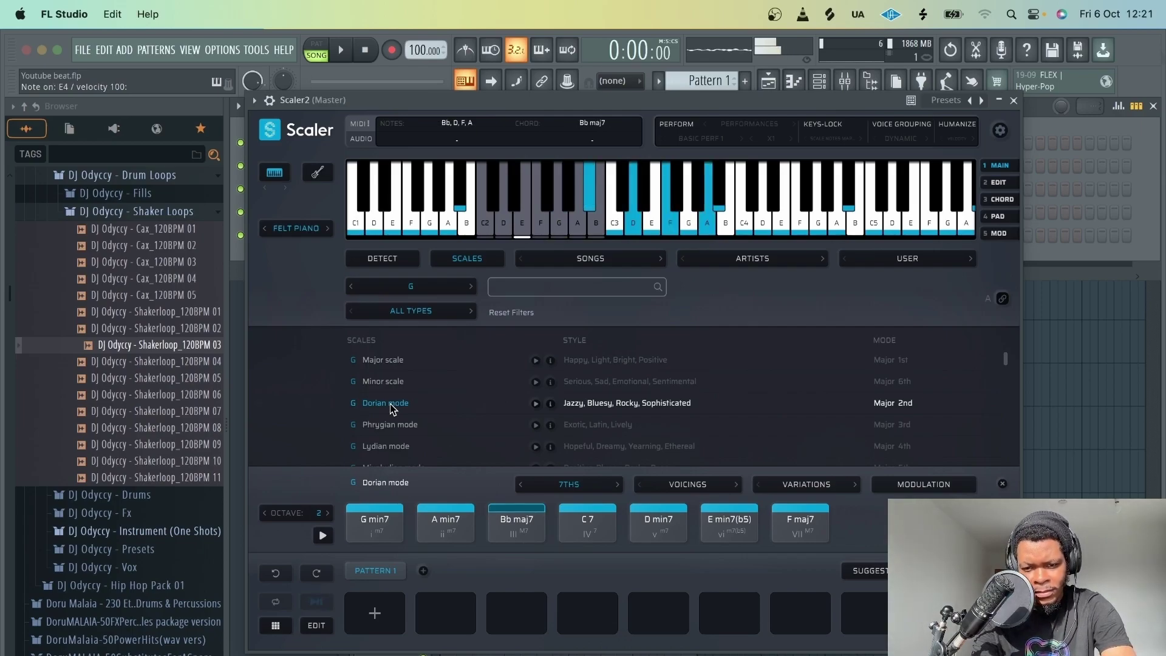
key(x)
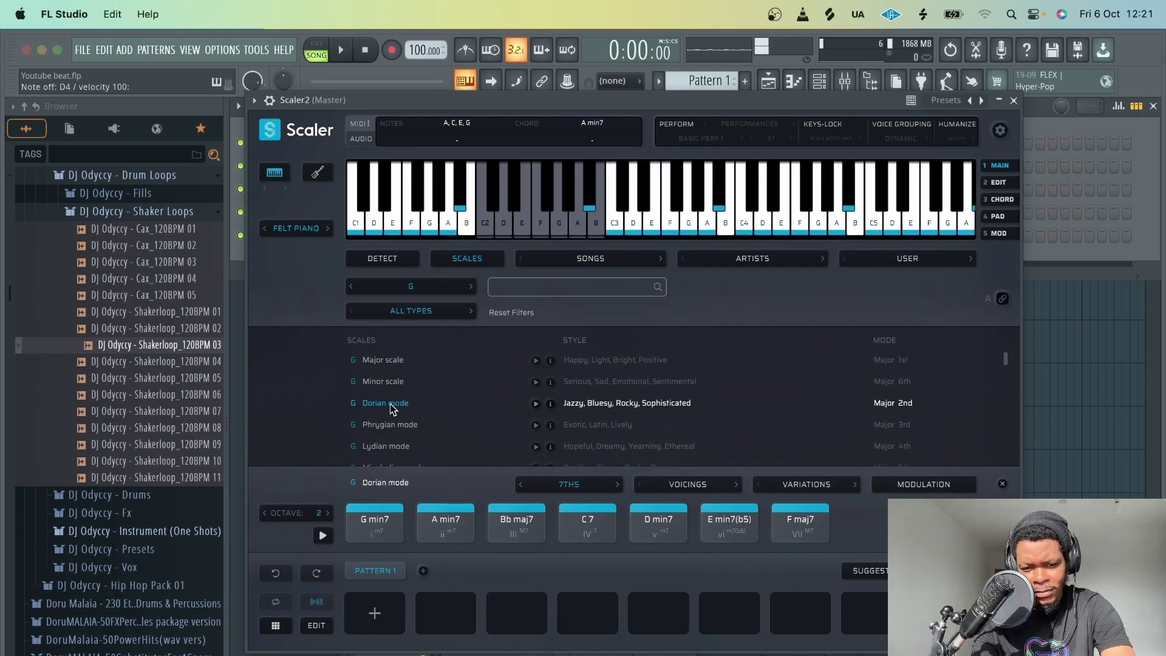
key(c)
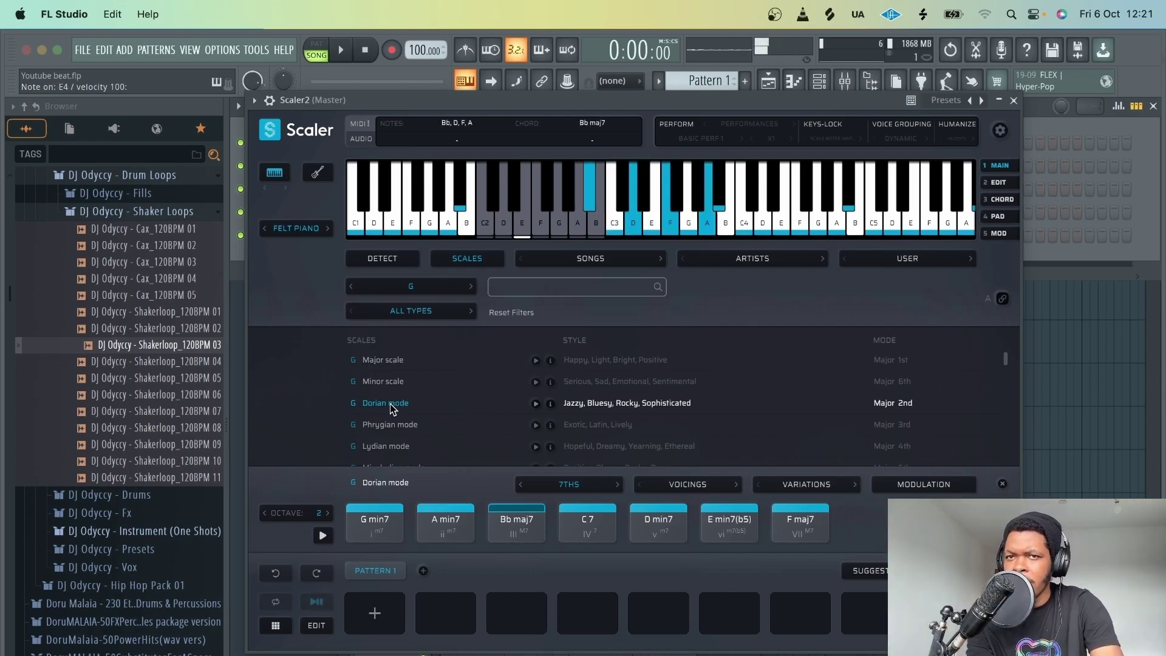
key(z)
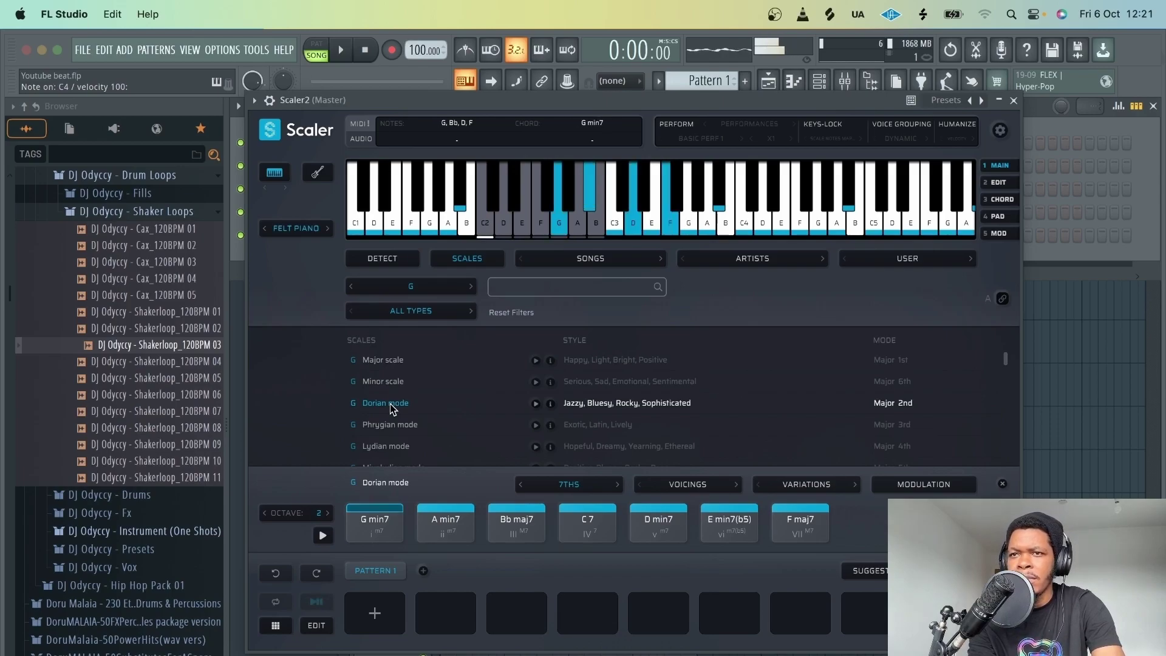
key(x)
key(x)
key(x)
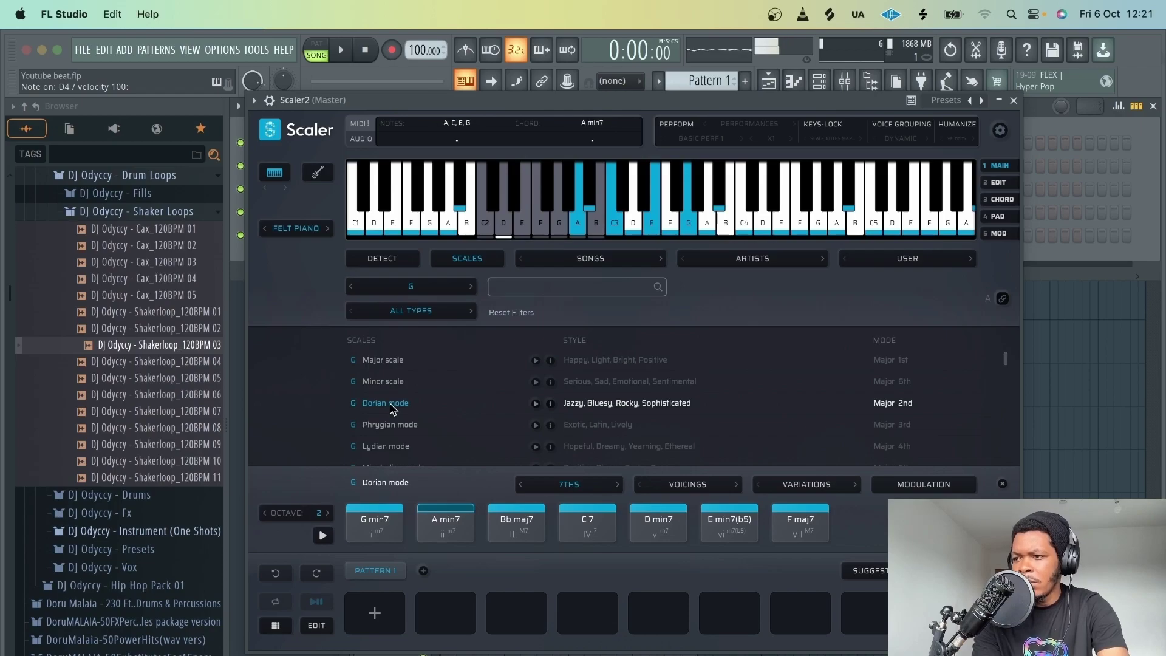
Audition the A min7 and Bb maj7 chords of the G Dorian mode against each other.
key(x)
key(c)
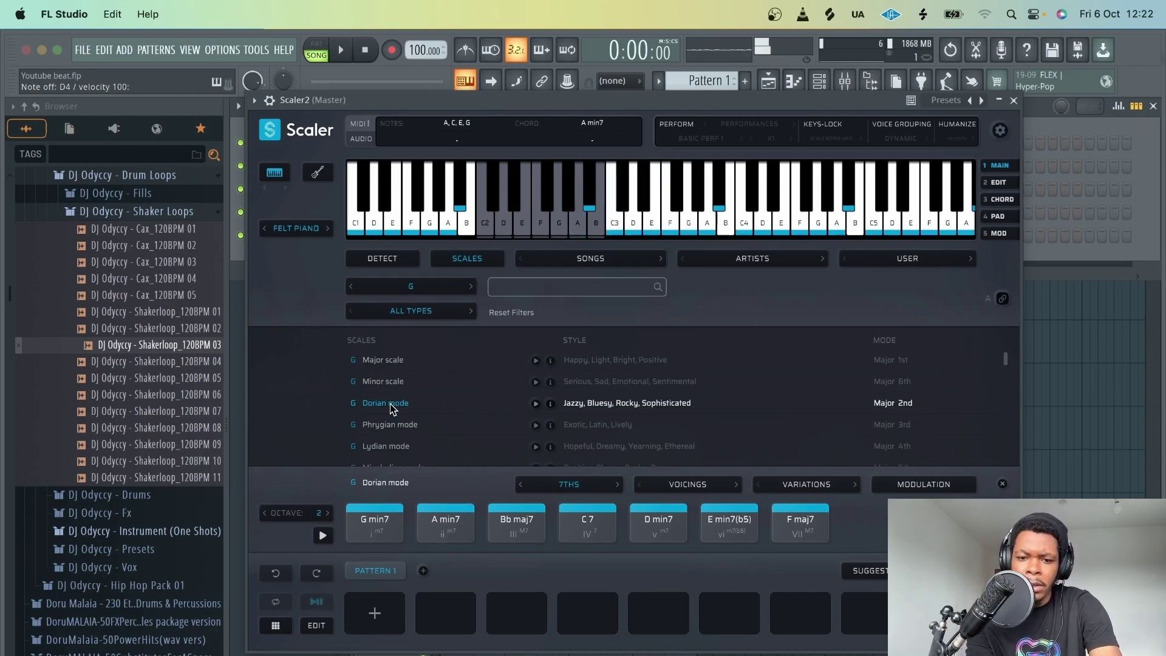
key(x)
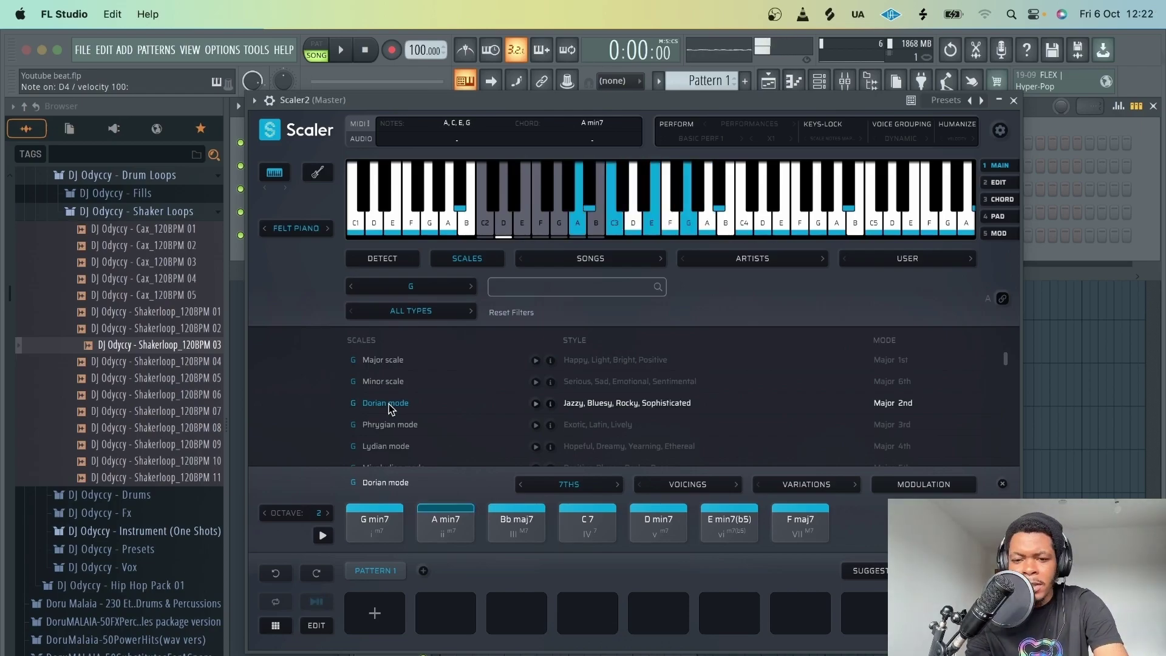
key(x)
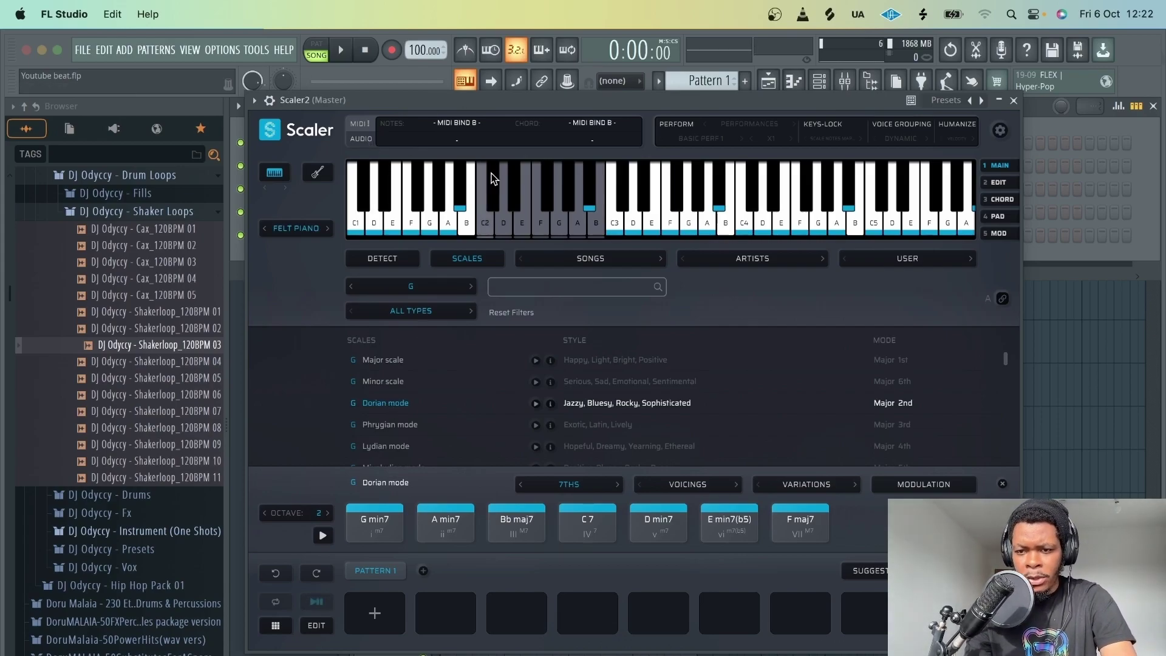
Set the chord duration in Scaler2's playback settings to 4 beats and close the settings.
click(1000, 132)
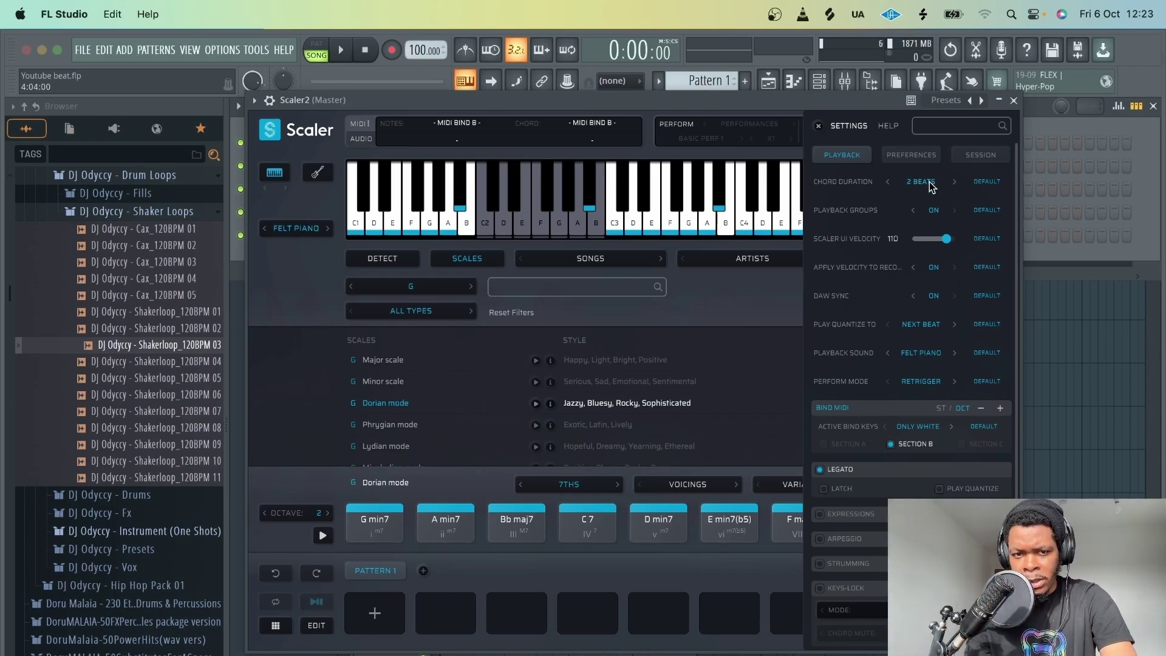
click(954, 181)
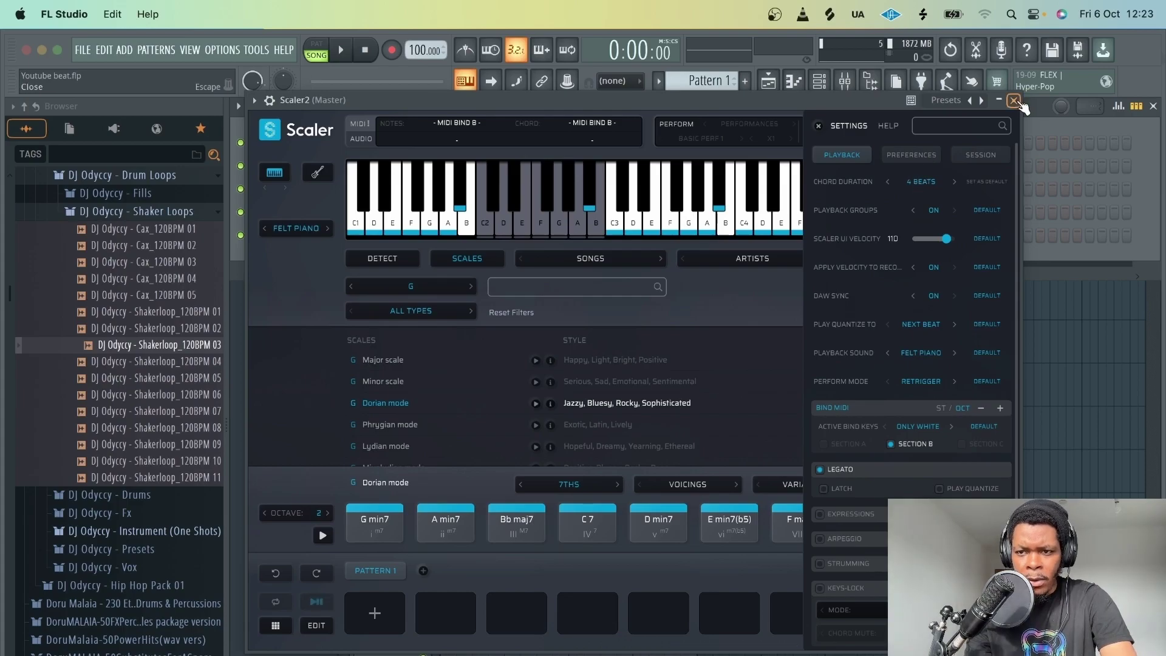
click(818, 125)
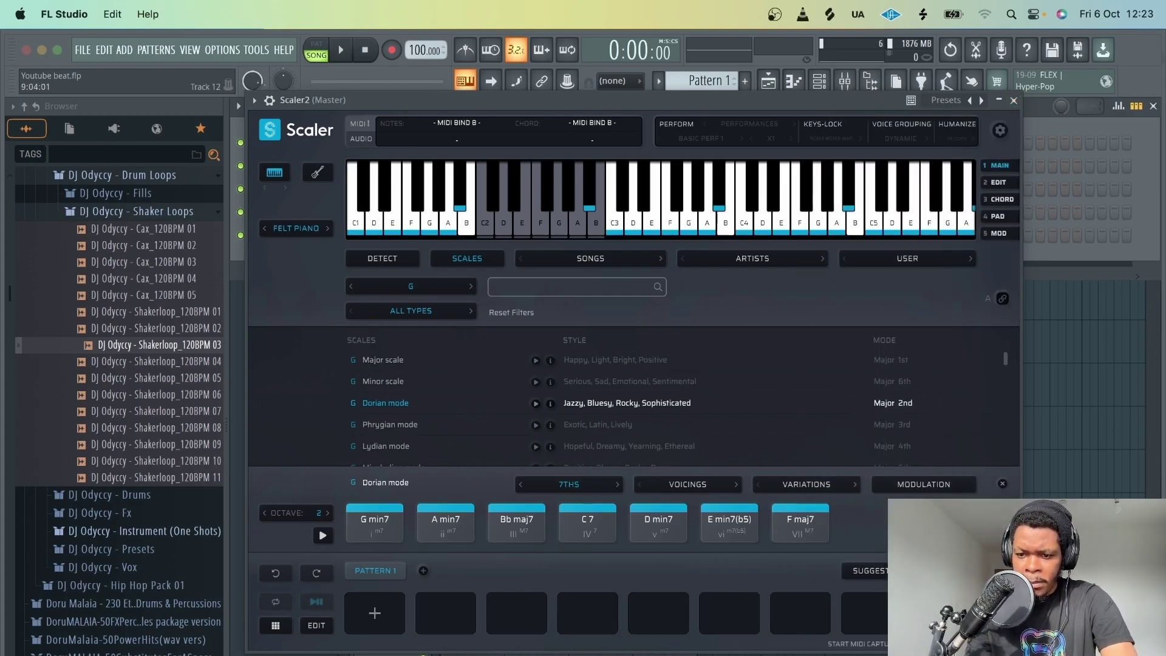
Record a MIDI capture of the progression Bb maj7, G min7 and A min7 along with the running song playback.
click(316, 601)
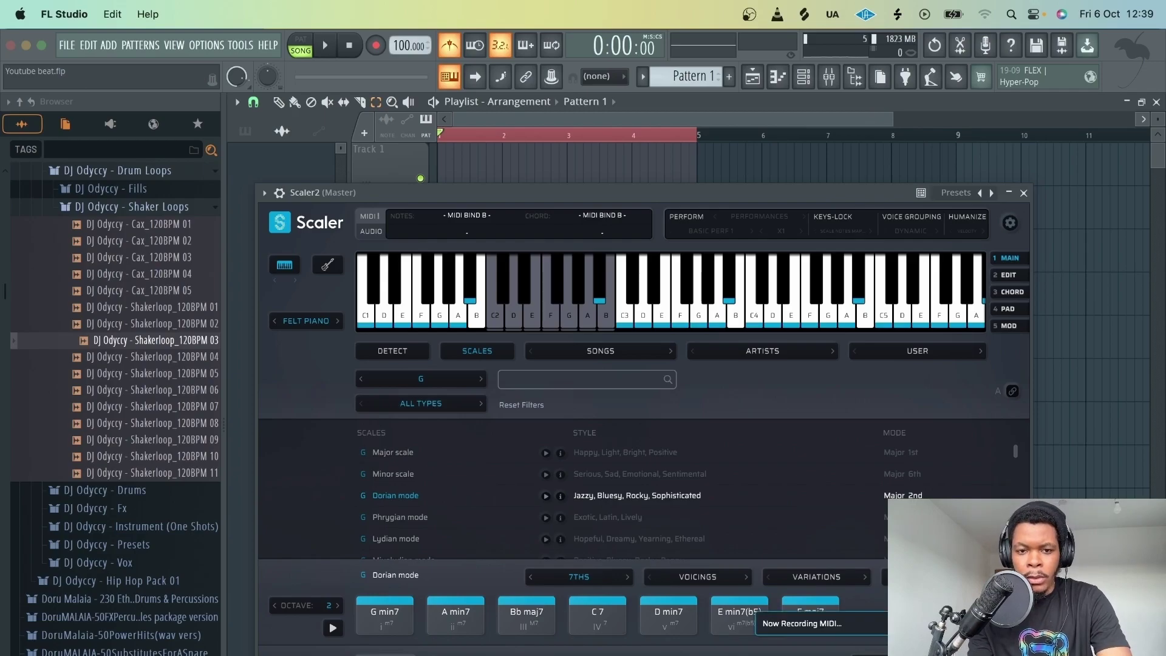
key(space)
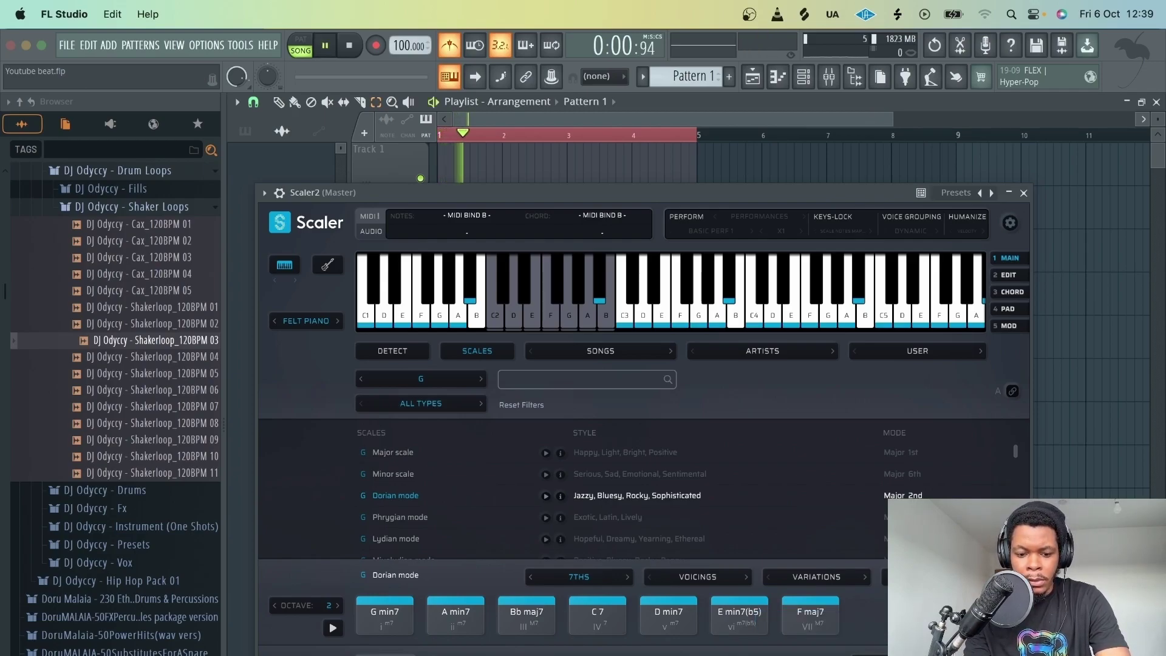
key(c)
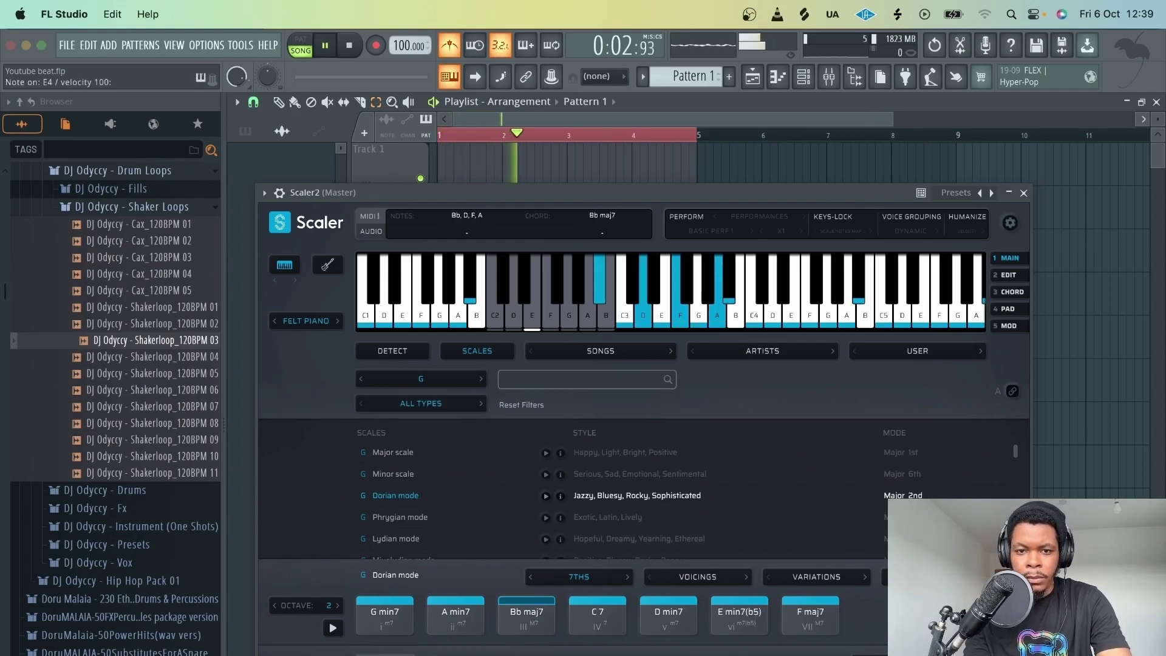
key(z)
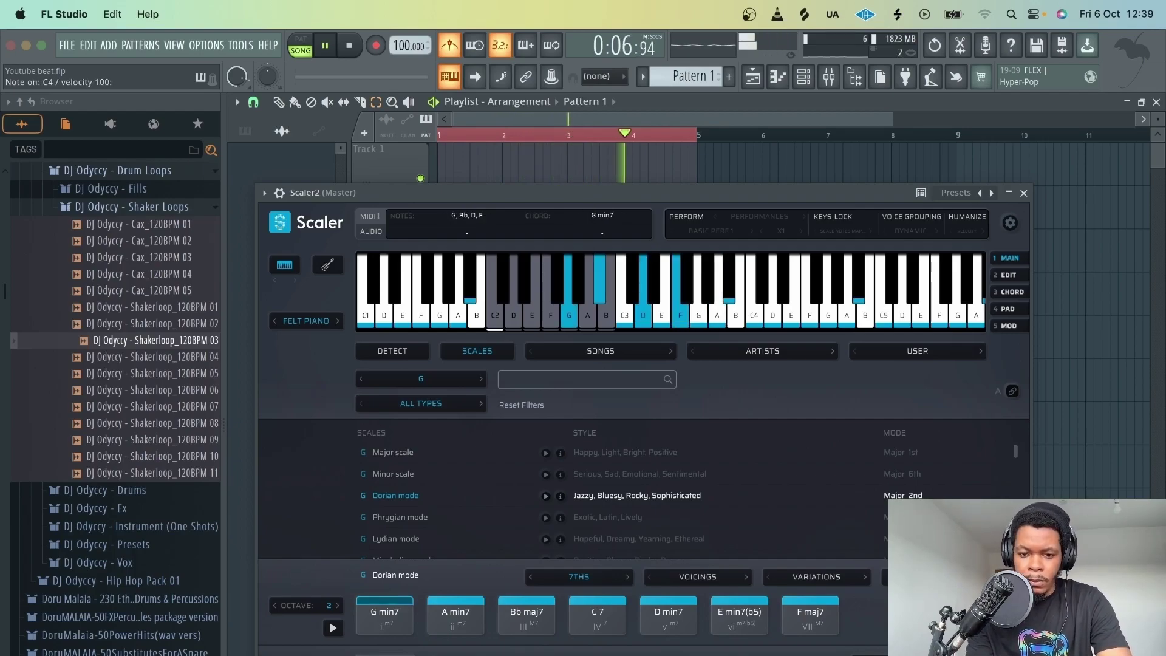
key(x)
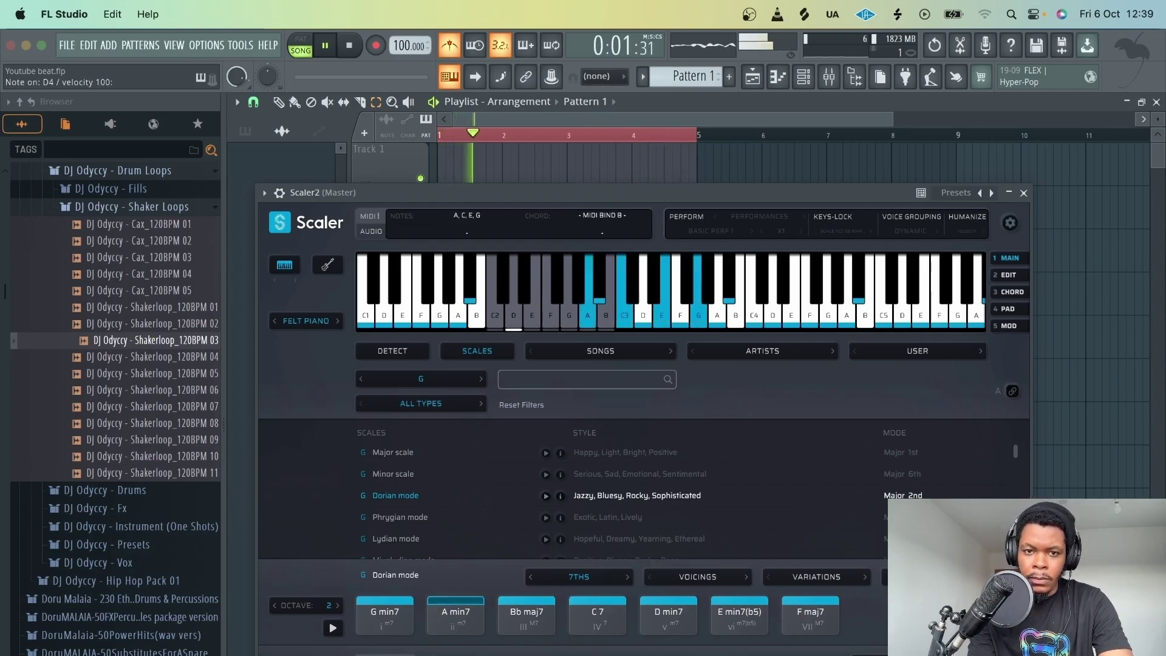
key(space)
Transfer the captured chord MIDI to the FL Keys channel and close Scaler2.
drag(608, 193, 566, 167)
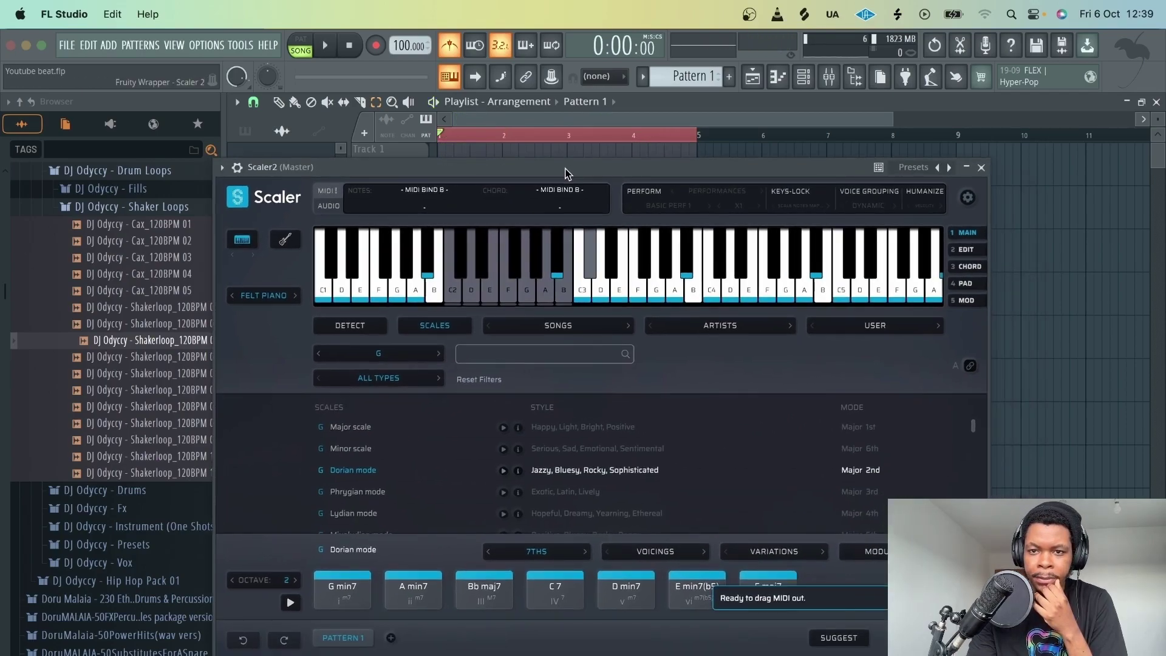
click(800, 78)
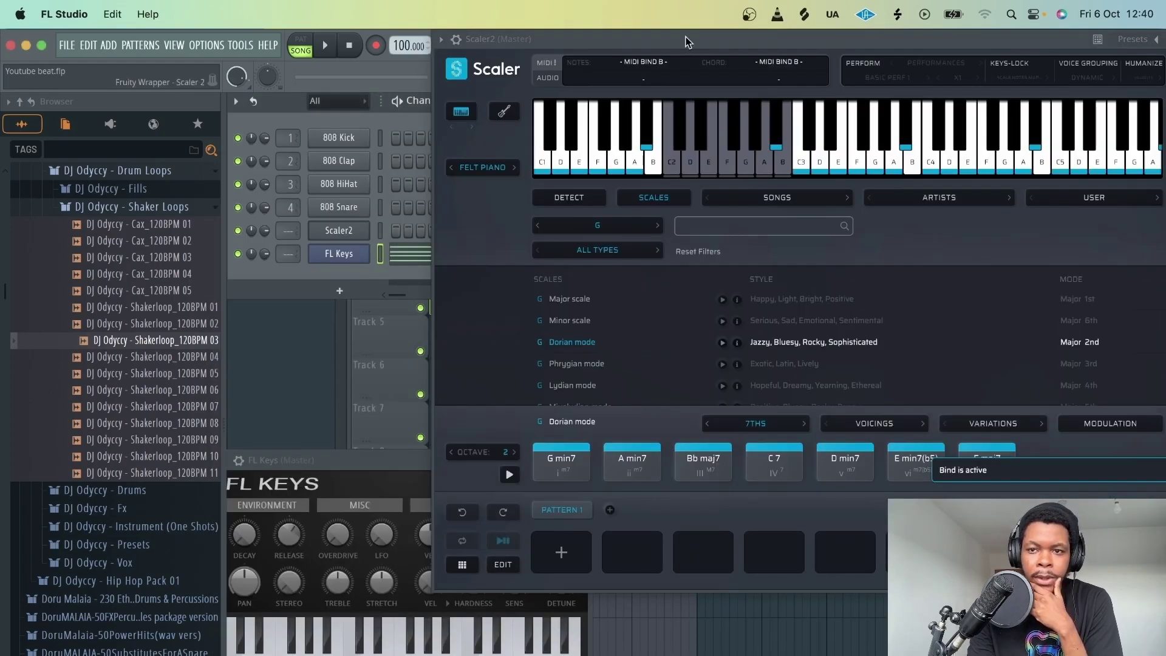
drag(685, 41, 609, 103)
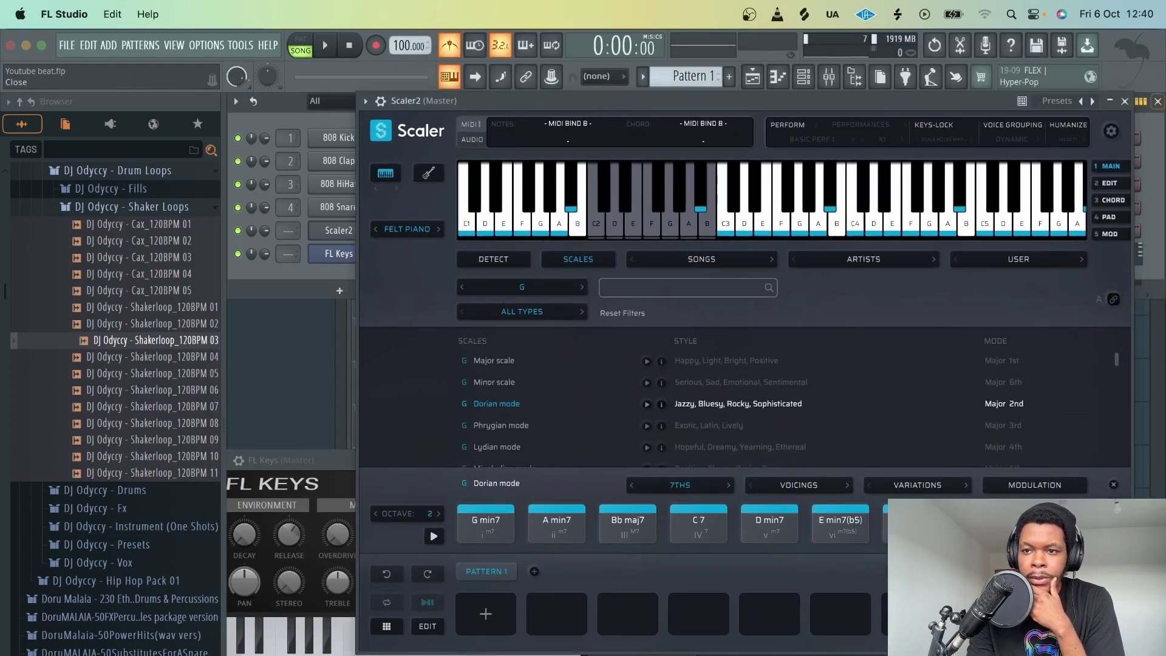
click(1123, 102)
Switch playback to pattern mode, open the FL Keys notes in the piano roll and play the chords back.
click(308, 41)
key(space)
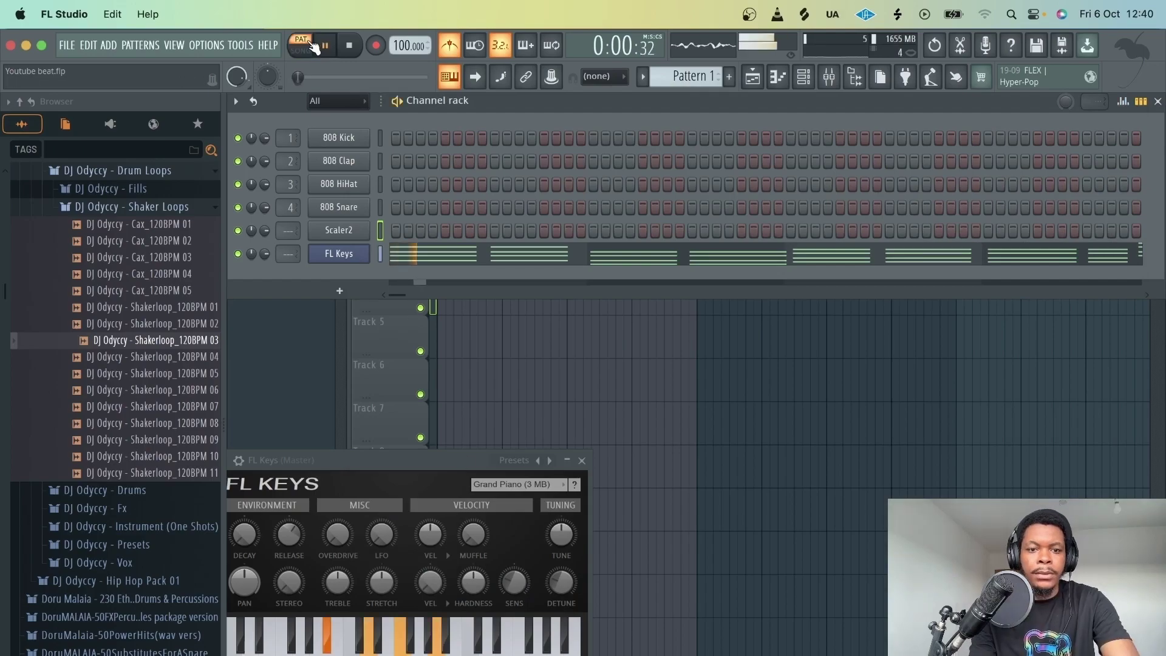
key(space)
click(479, 251)
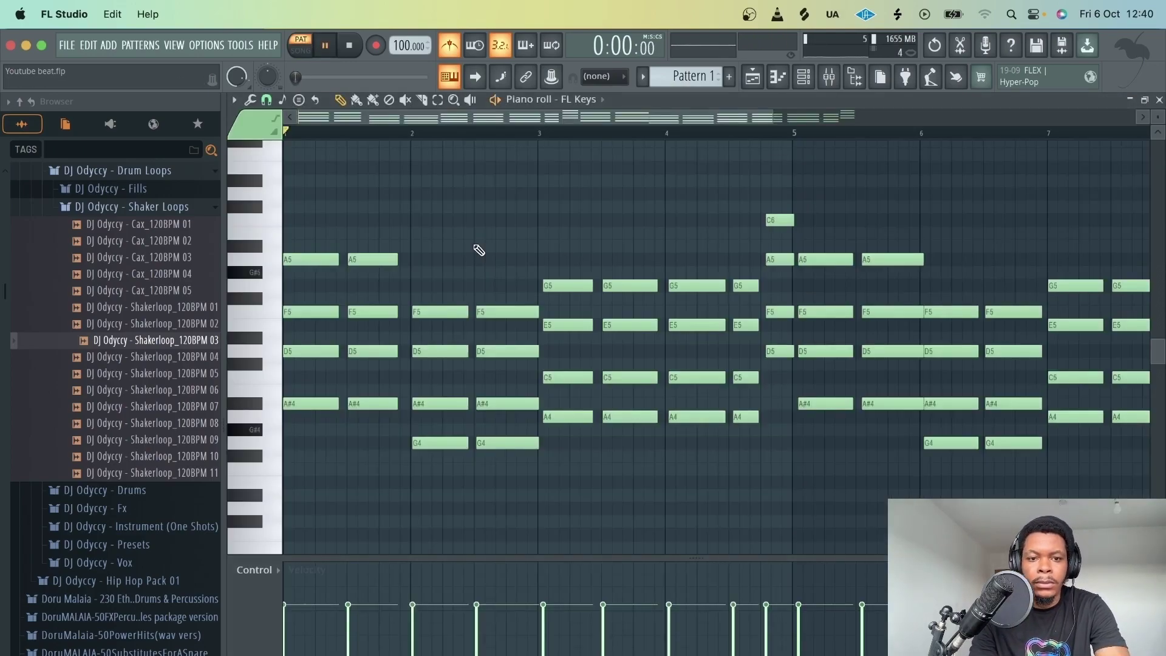
key(space)
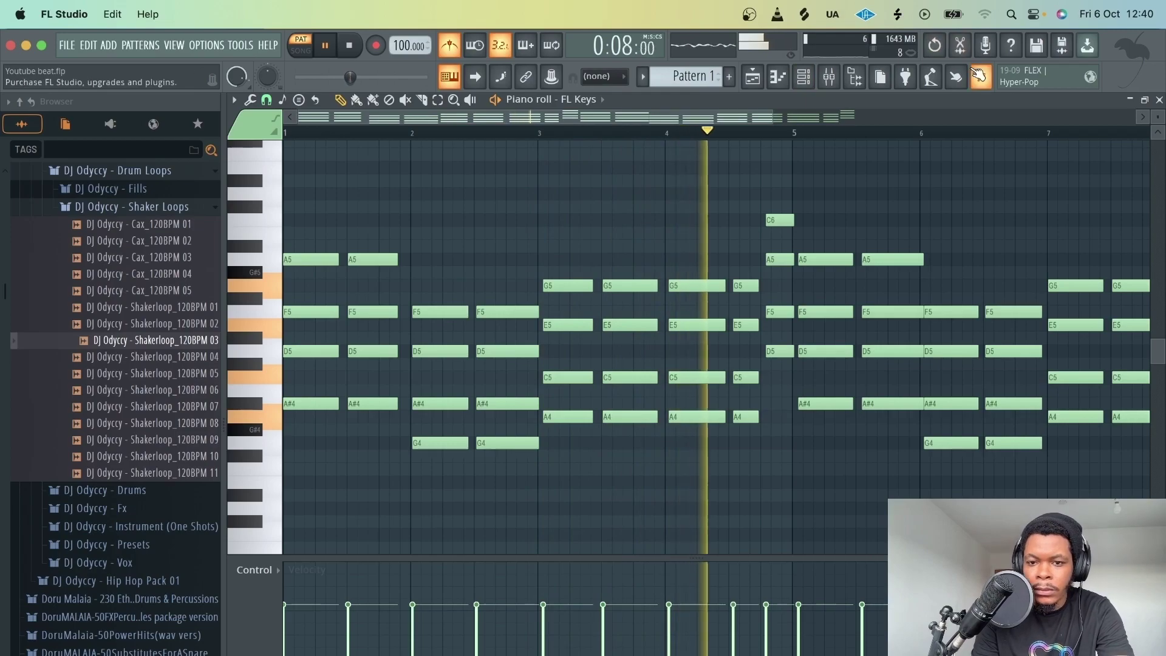
key(space)
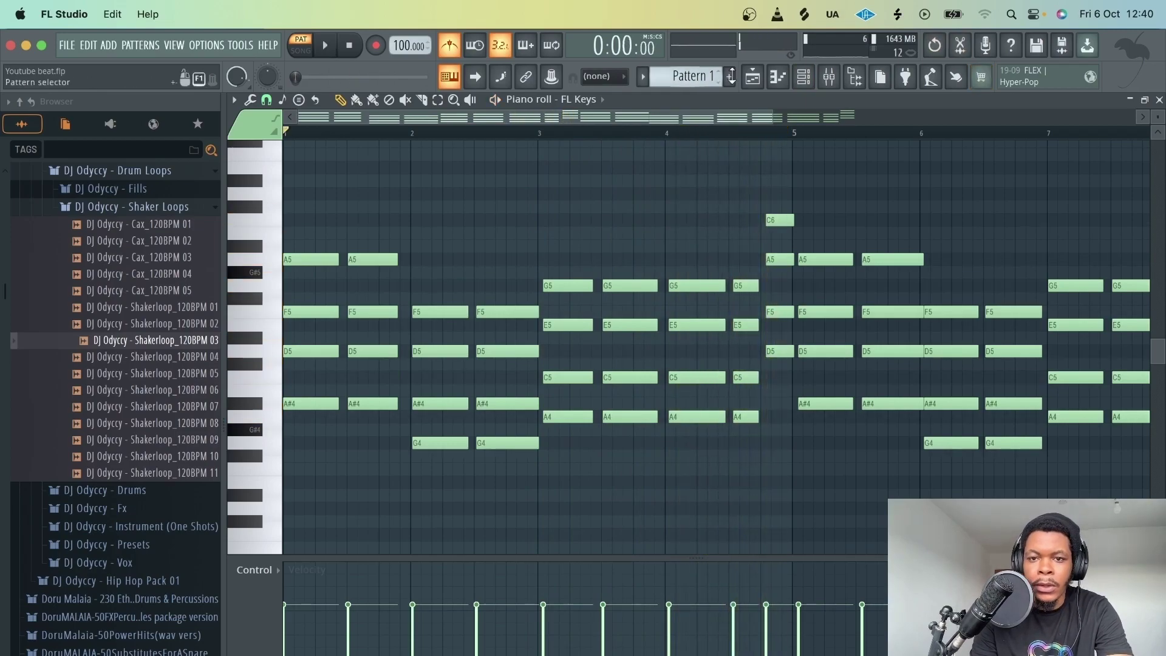
Delete the repeated chords from bar 5 onward and quantize the remaining notes with a reduced start time strength.
drag(772, 114, 976, 346)
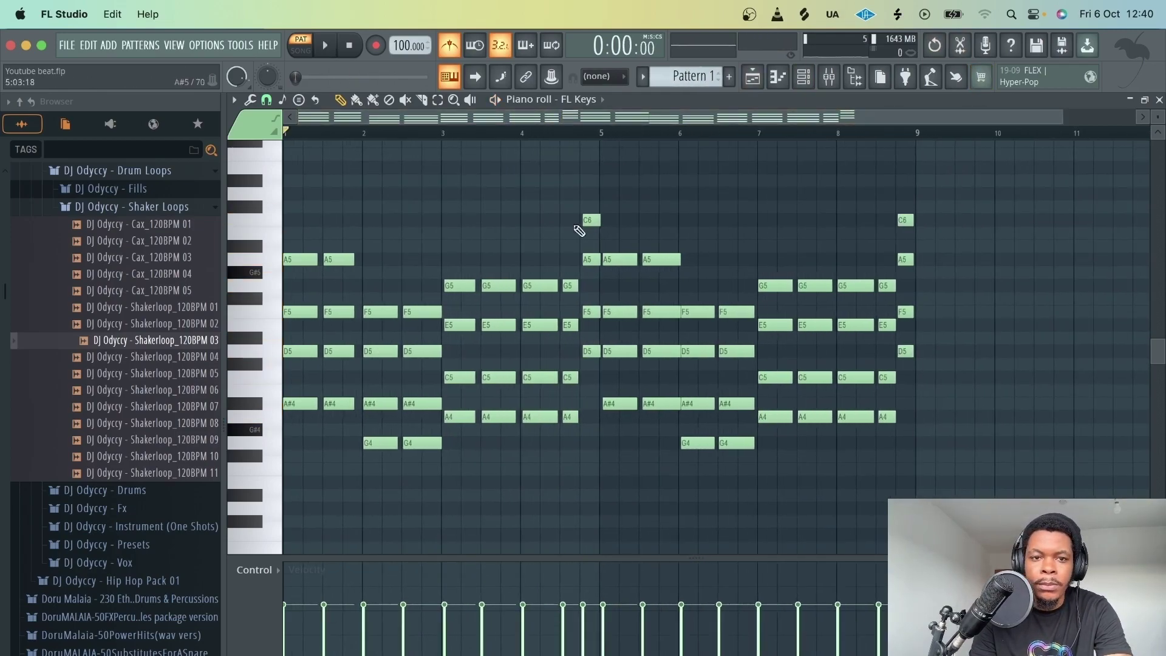
drag(606, 452, 964, 216)
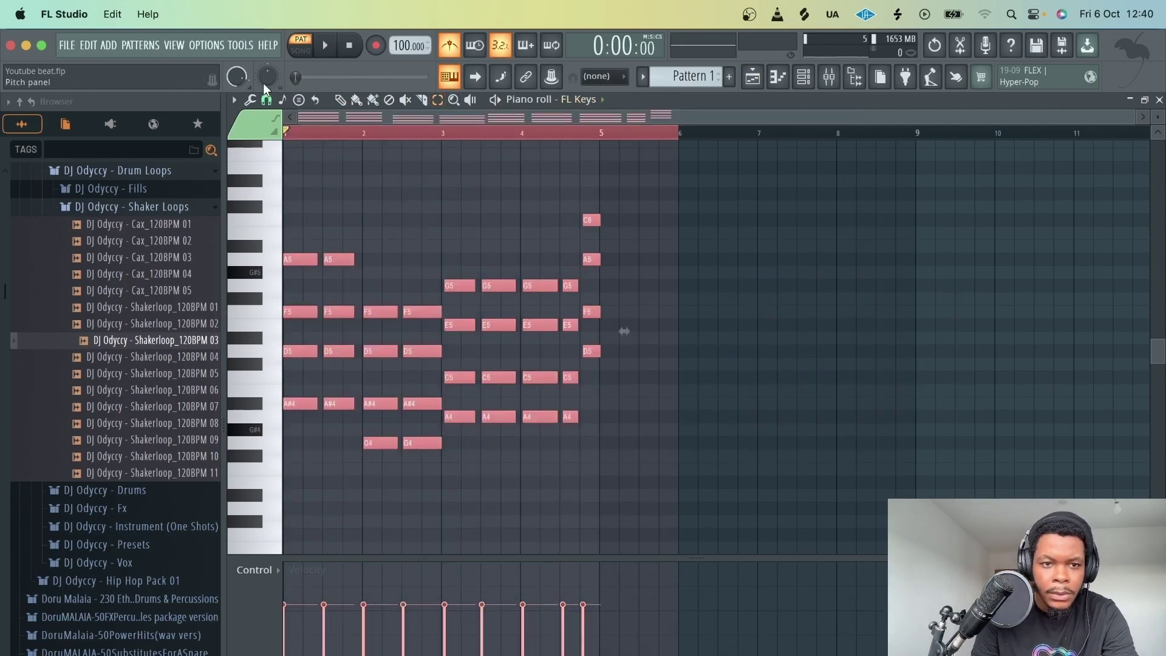
click(234, 100)
mouse_move(292, 145)
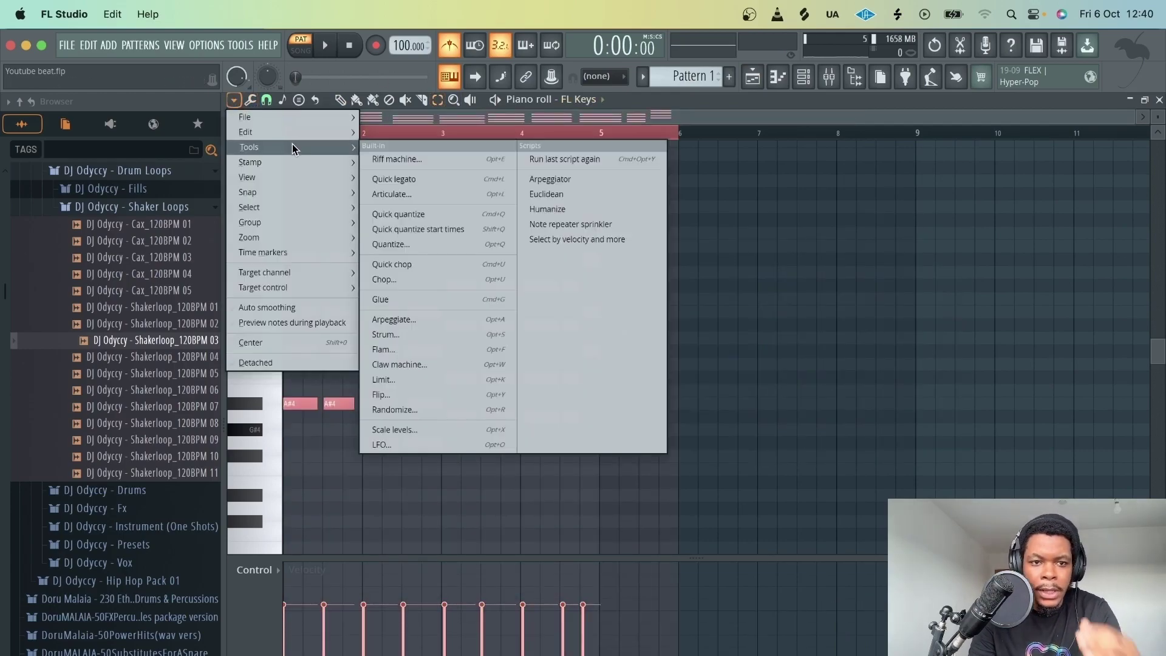
click(442, 244)
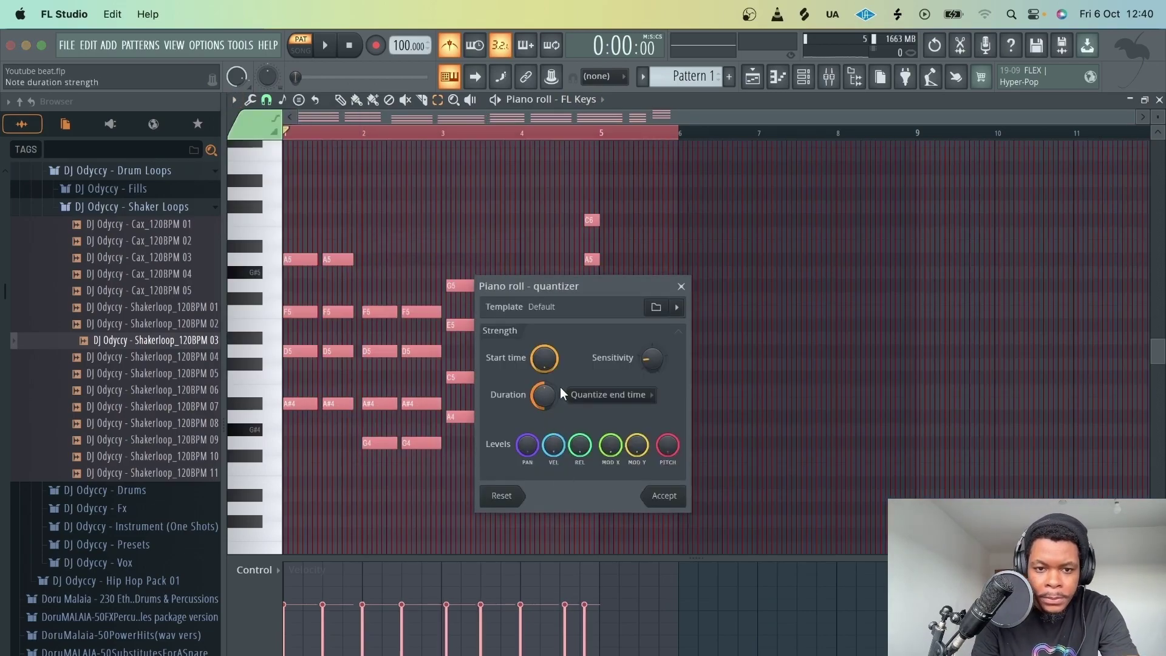
drag(544, 358, 544, 372)
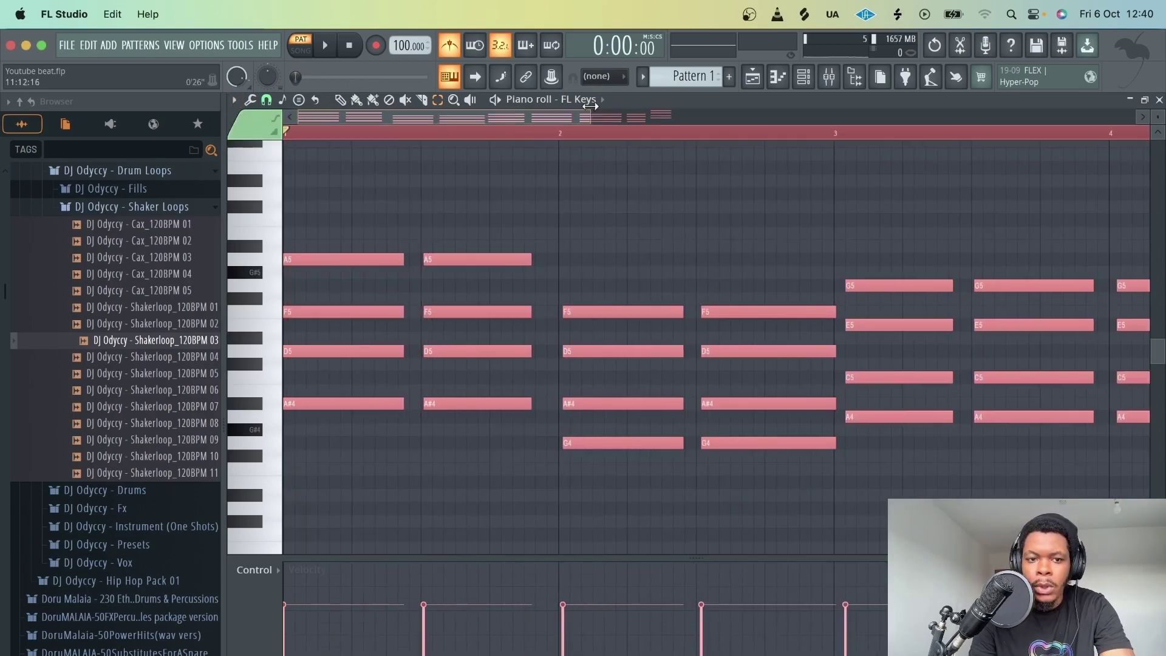
Inspect the timing of the chords in the first bars and play back the start of the pattern.
drag(591, 112, 564, 112)
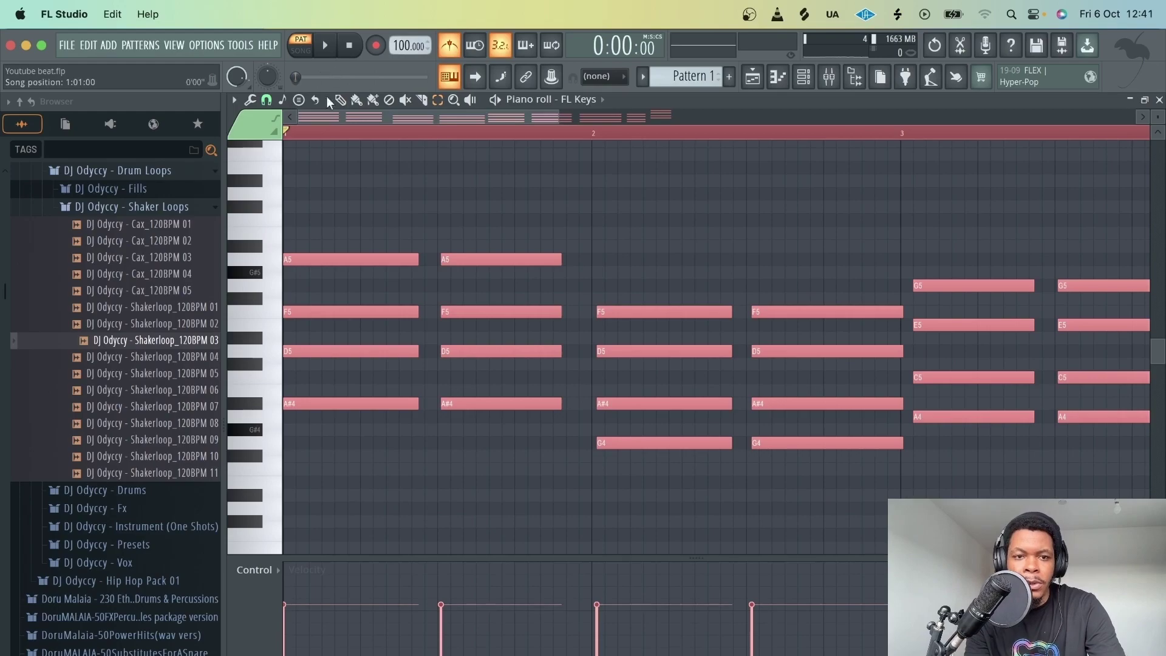
click(491, 475)
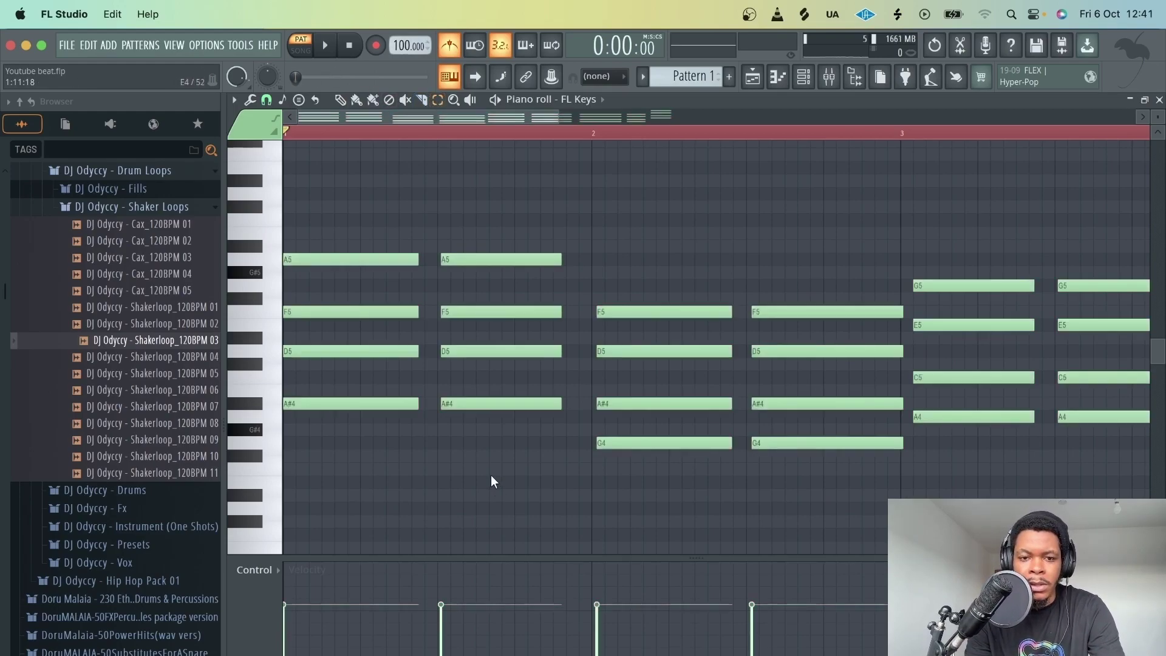
drag(484, 488, 499, 226)
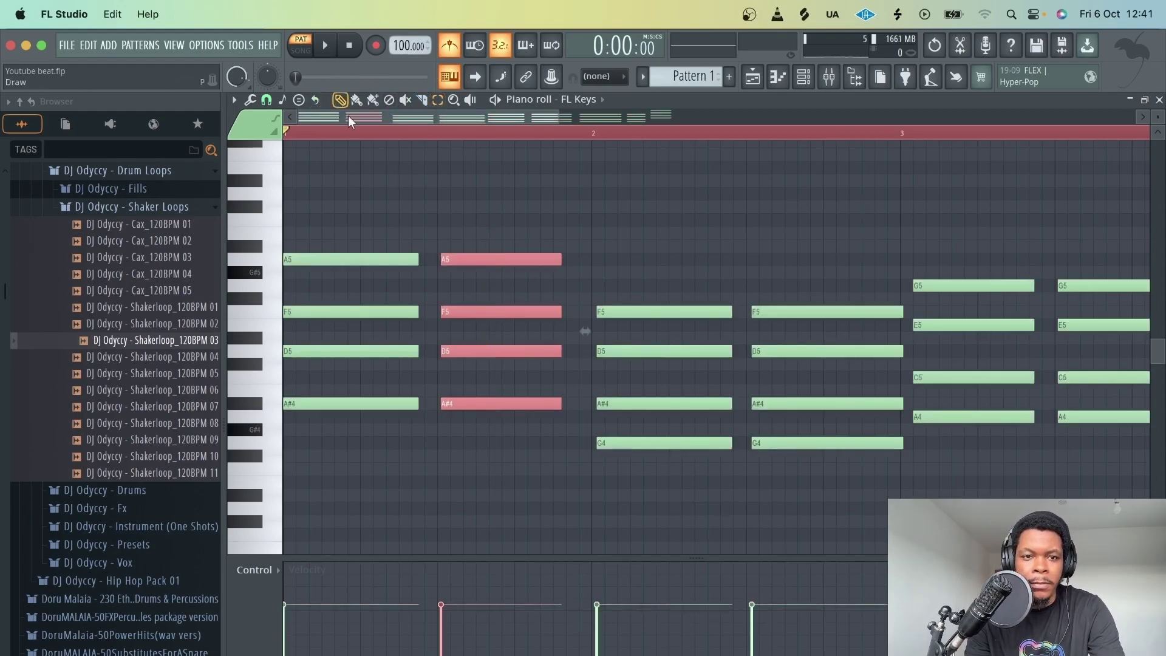
click(440, 142)
key(space)
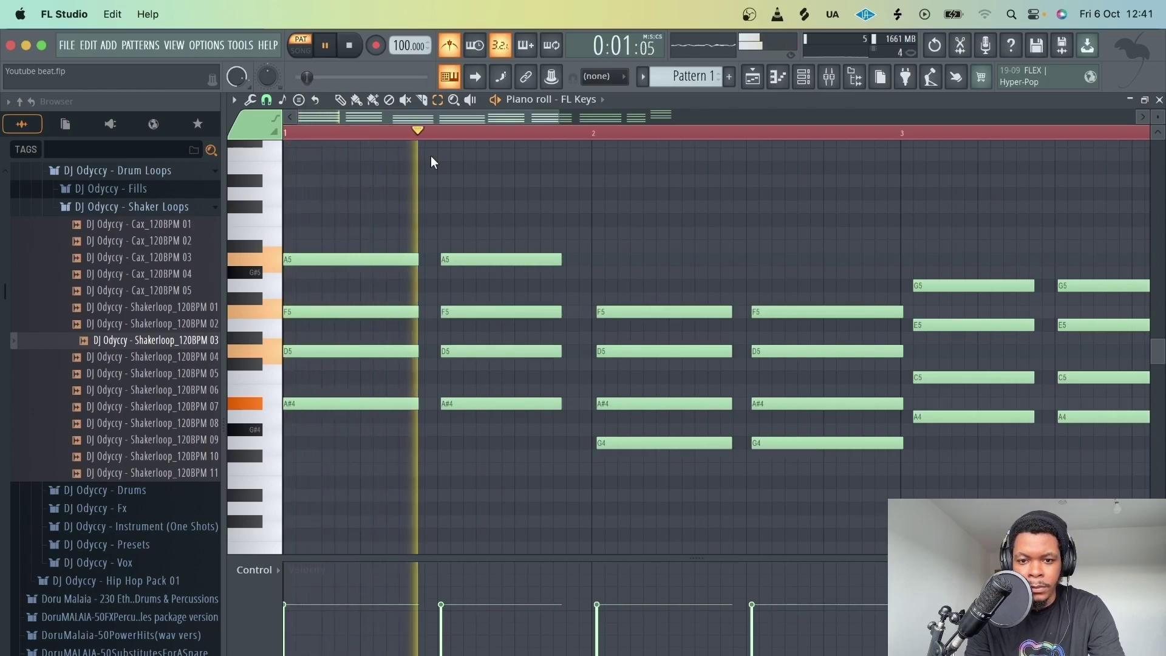
key(space)
Align the chords at bars 2 and 3 with the start of their bars and play the pattern through.
drag(669, 485, 651, 250)
click(340, 100)
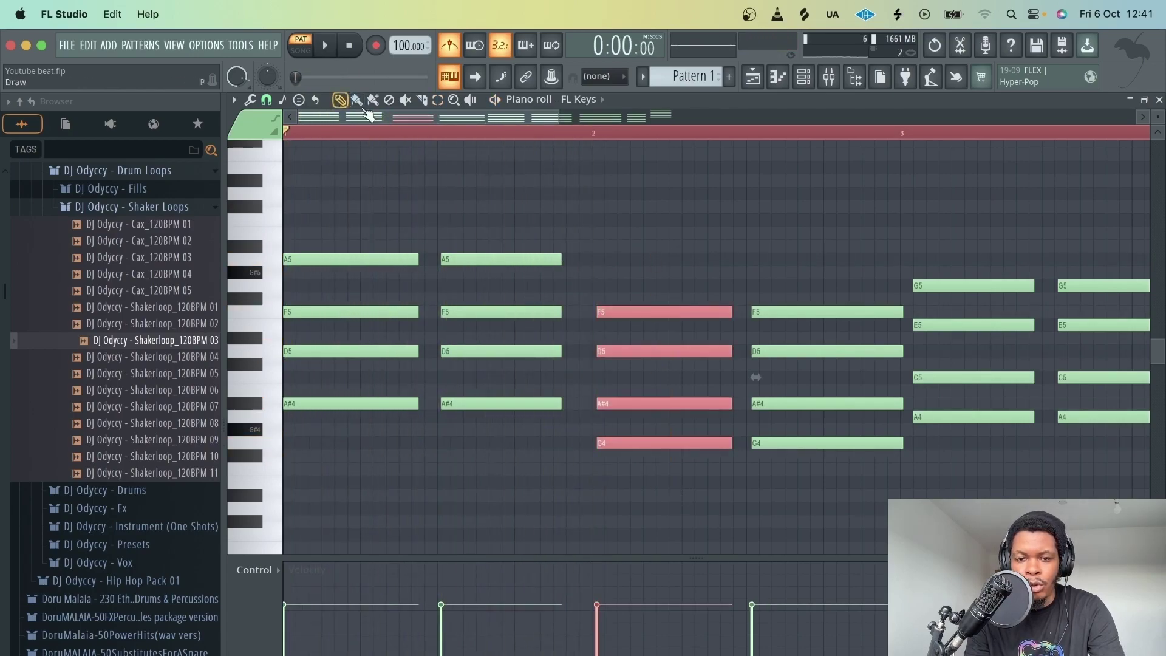
key(space)
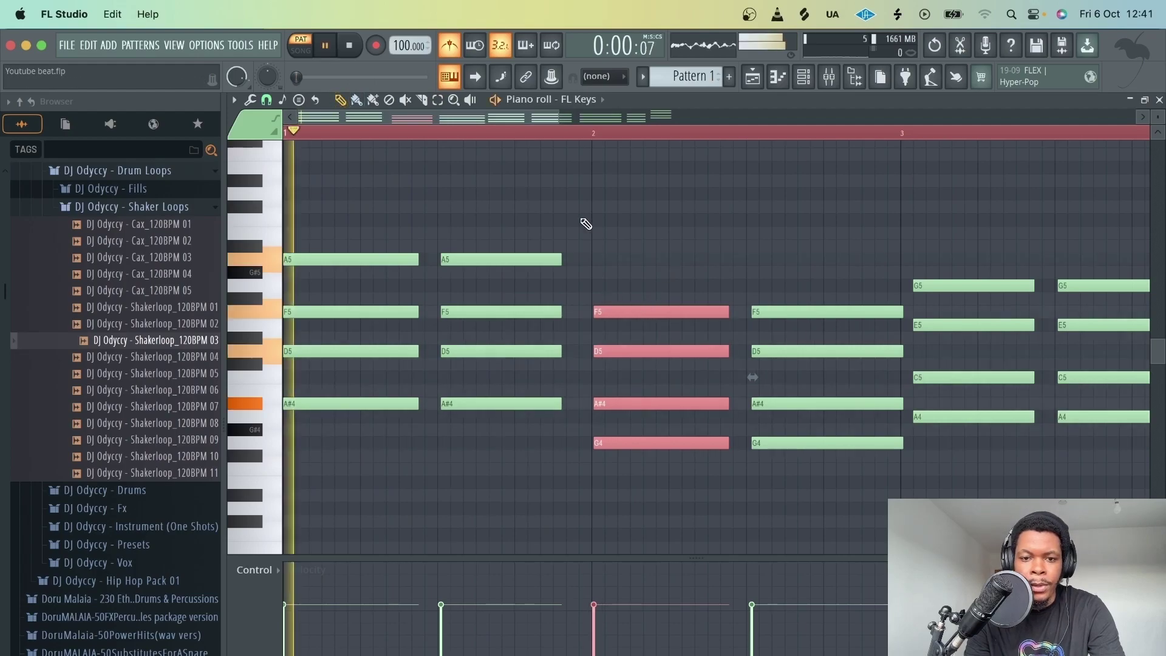
scroll(698, 395, up, 3)
scroll(698, 395, right, 3)
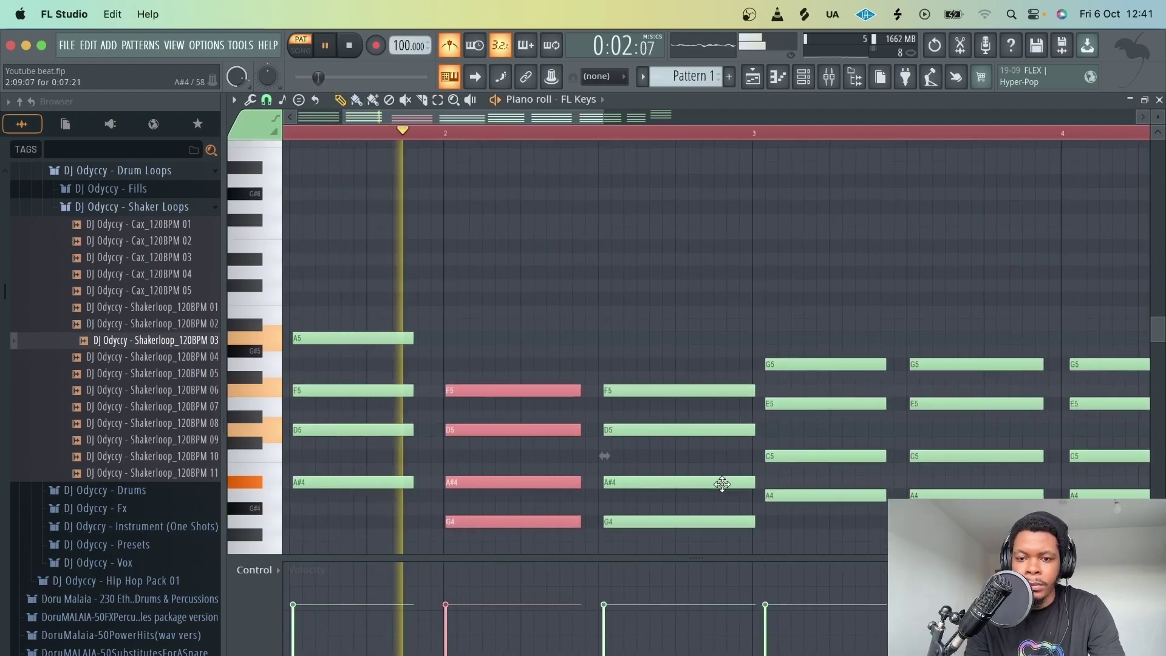
scroll(722, 484, down, 6)
scroll(722, 484, right, 4)
scroll(722, 484, up, 3)
key(space)
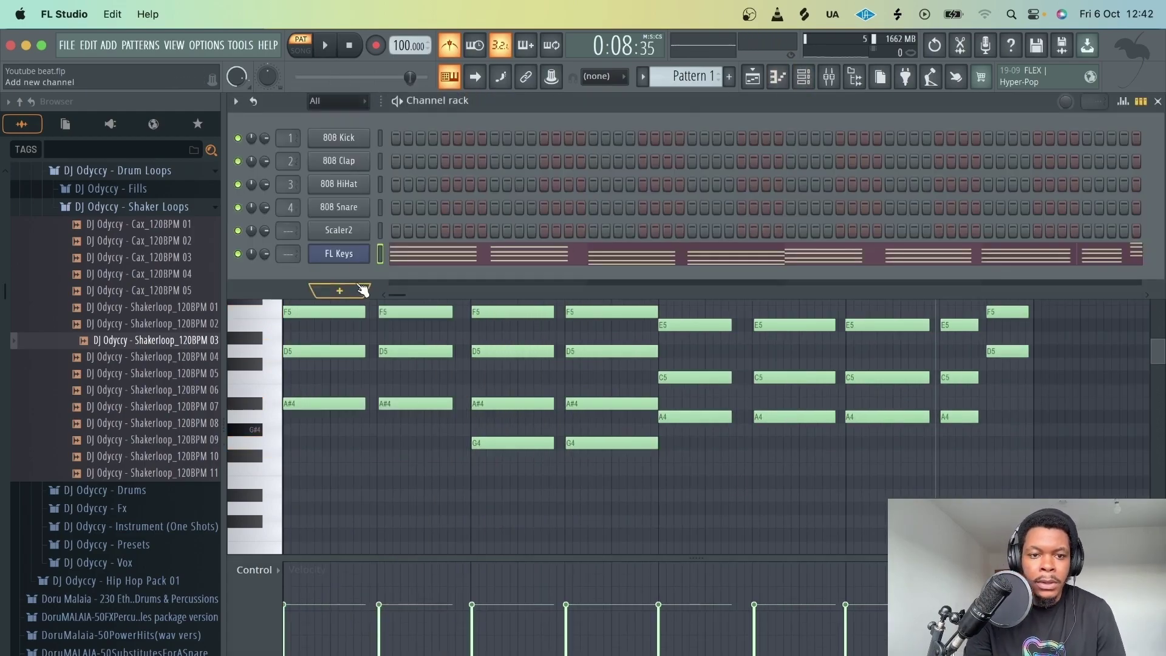
Set the FL Keys sound to Rhodes (FL) and play the chords briefly.
click(351, 254)
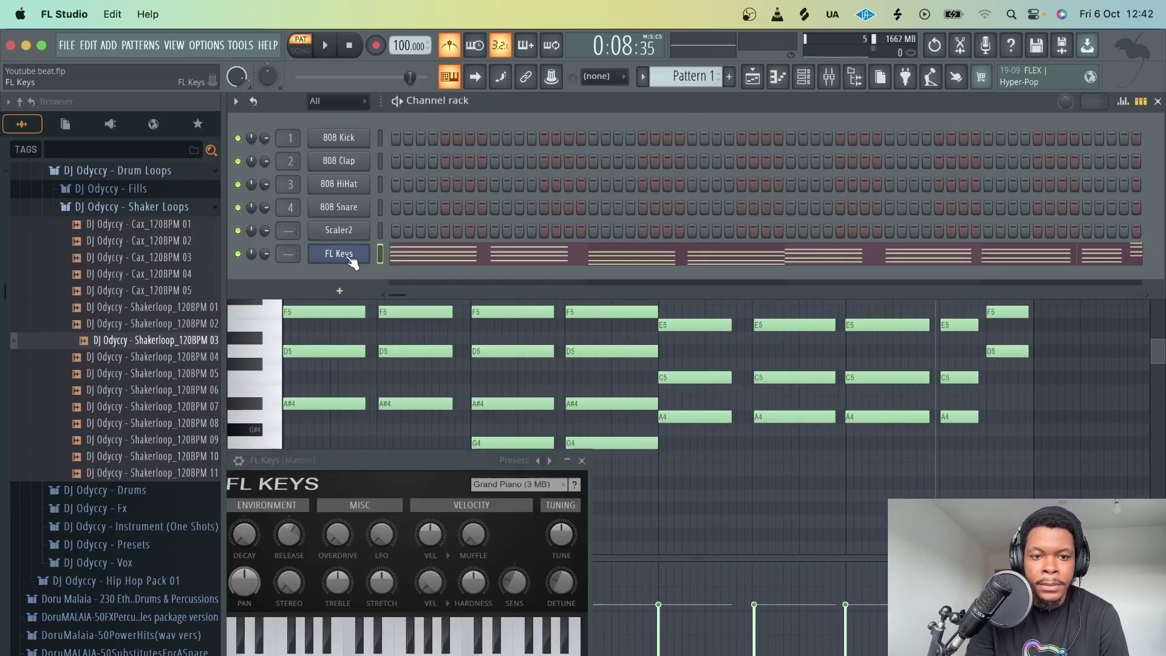
click(514, 496)
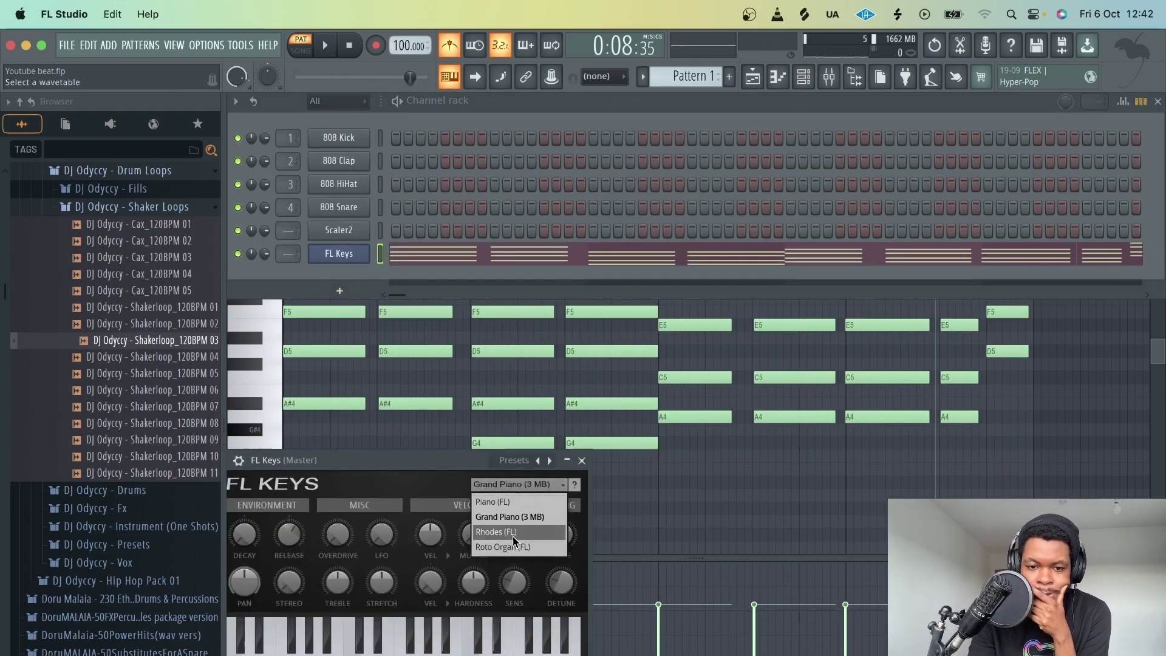
click(509, 534)
key(space)
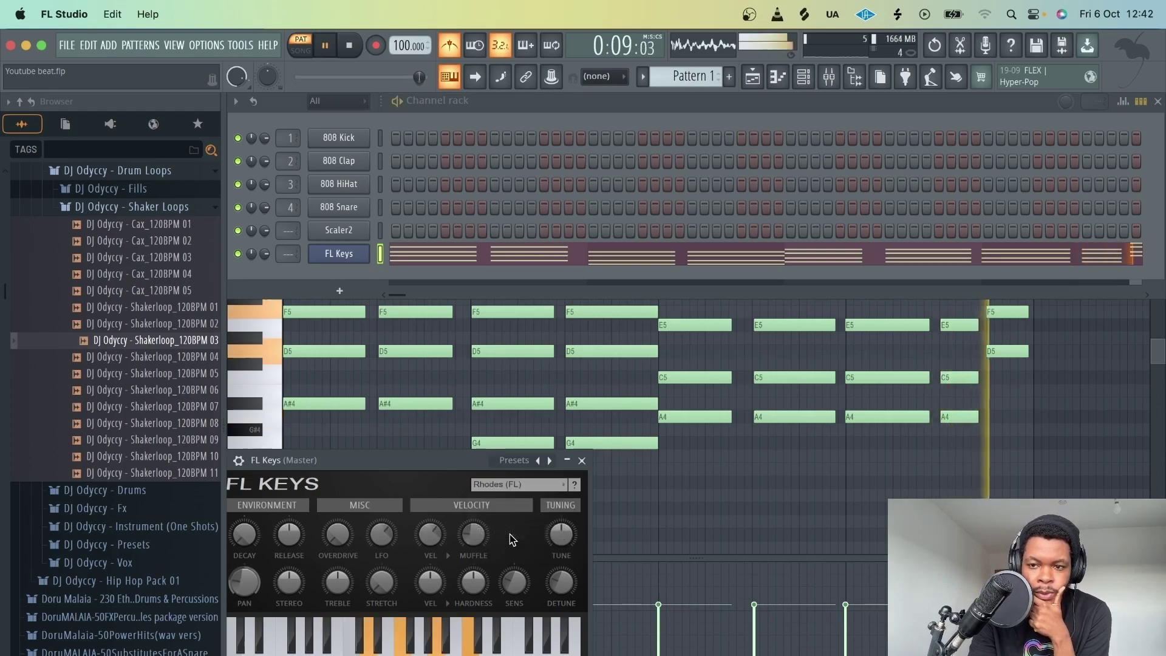
key(space)
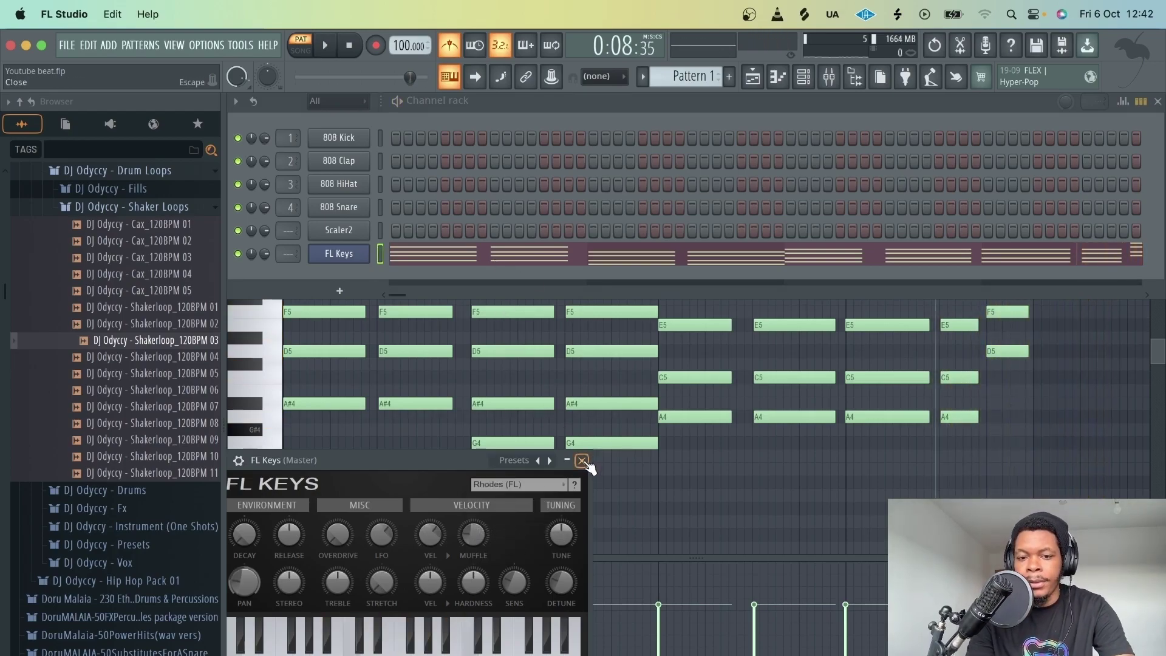
Check the sound choice in the FL Keys window, keep Rhodes (FL), and close the instrument.
click(582, 460)
click(362, 252)
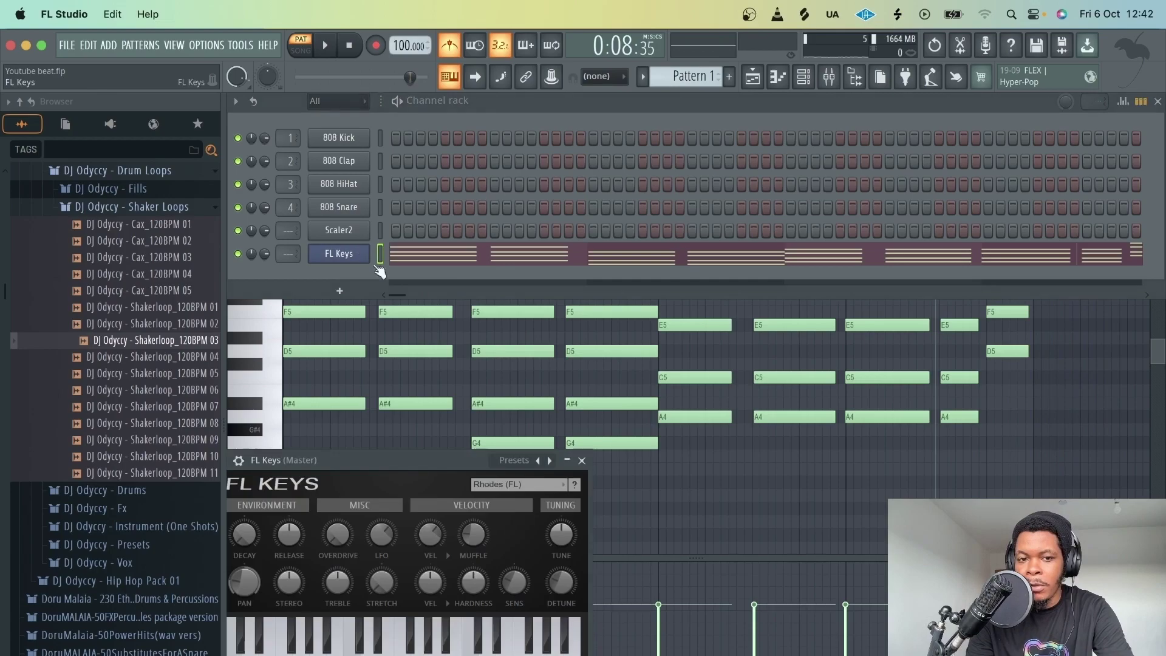
click(506, 482)
click(509, 485)
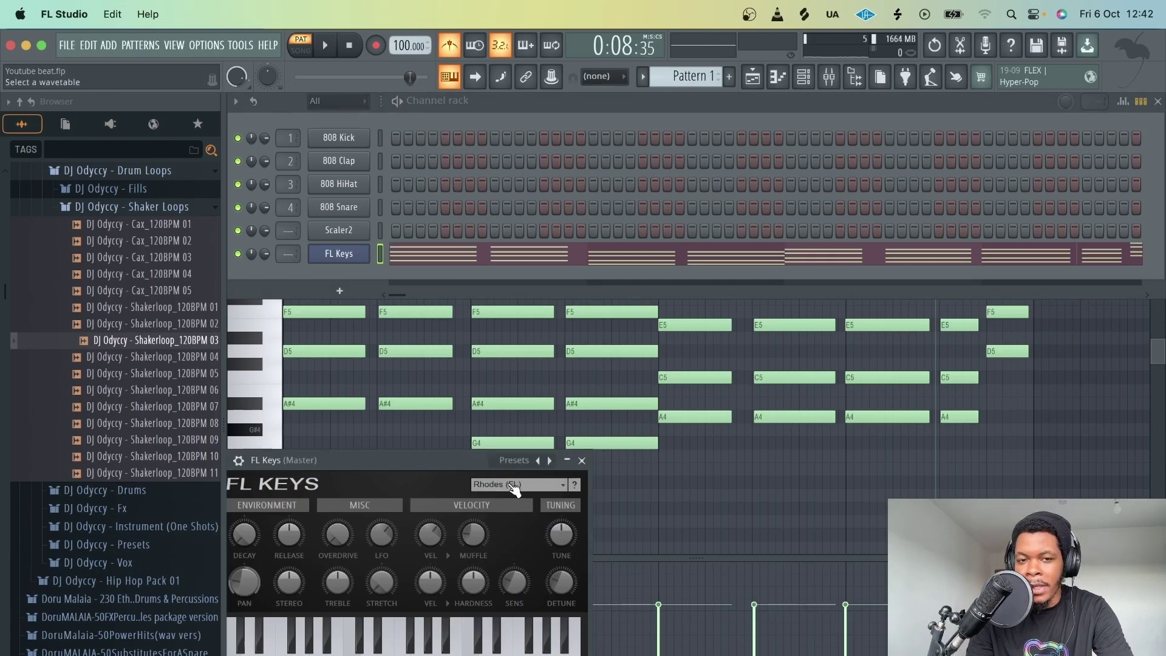
drag(402, 453, 530, 473)
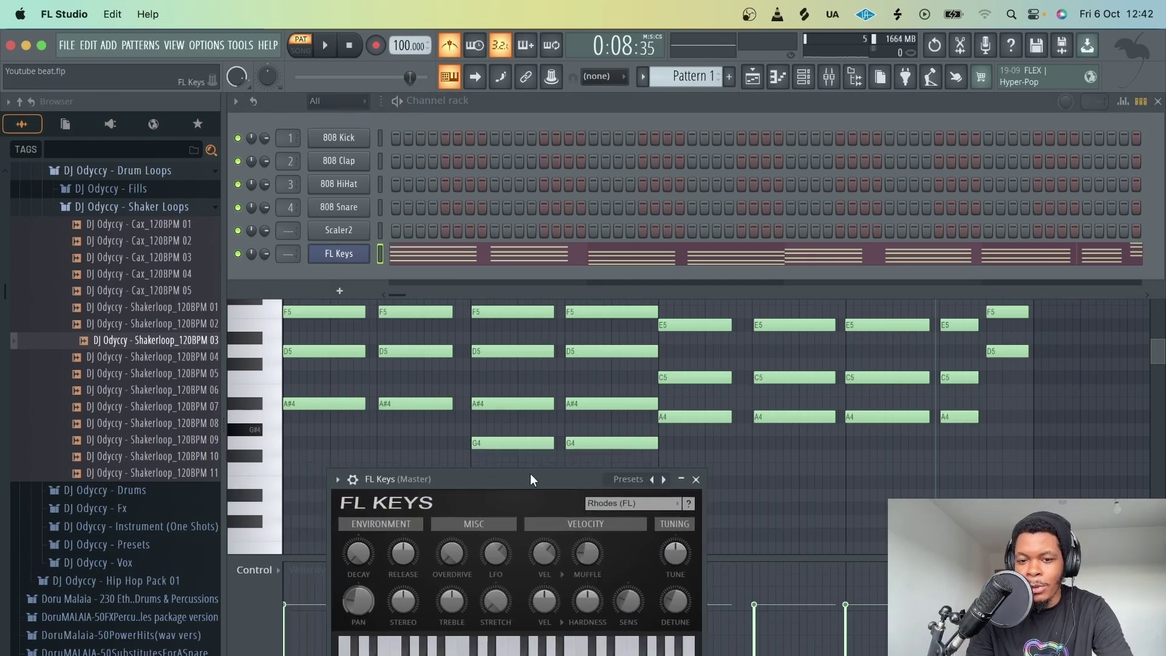
click(696, 481)
Lengthen the FL Keys chord notes in the piano roll to close the gaps between them, and play the pattern back.
click(503, 261)
key(space)
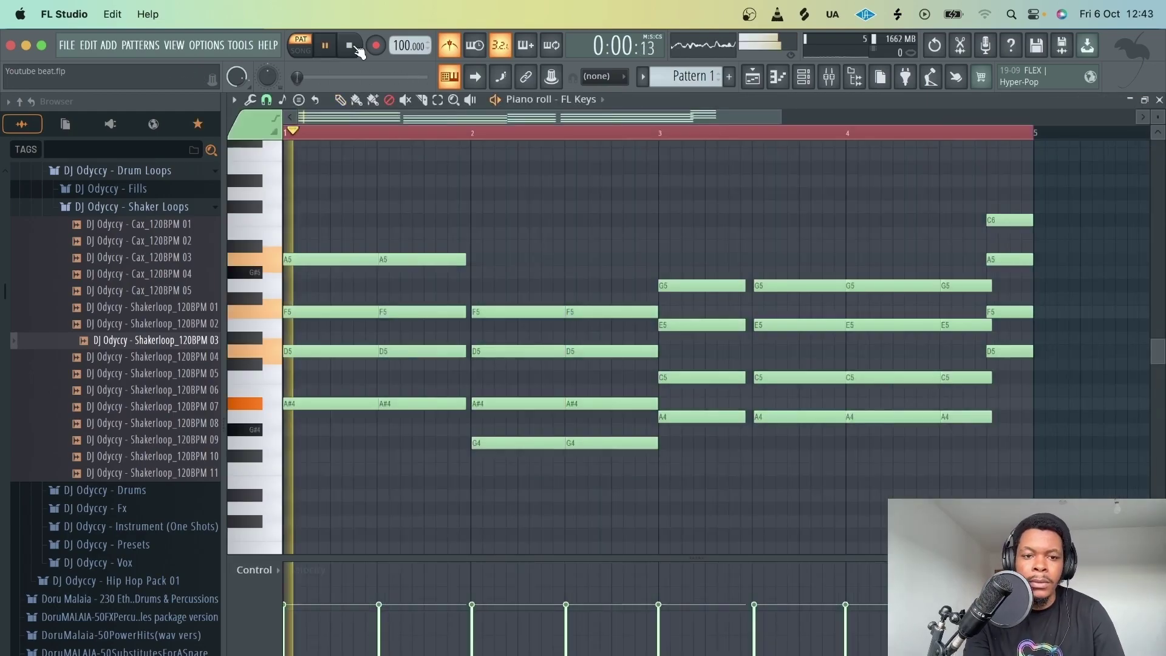
click(803, 78)
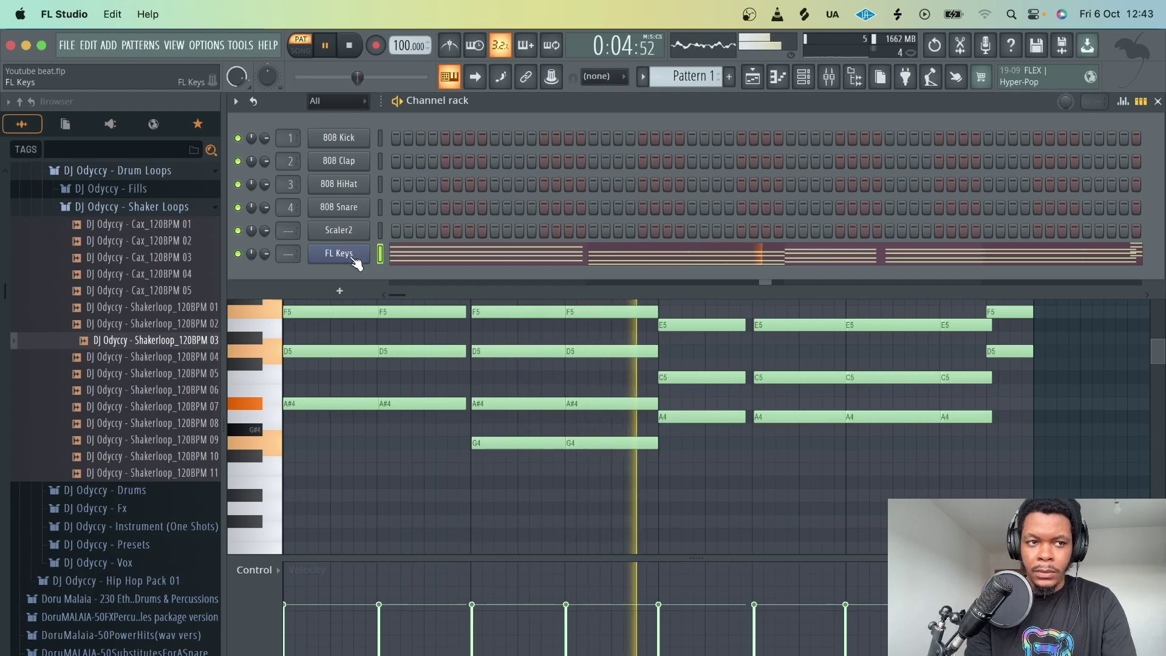
key(space)
Place Pattern 1 at the start of Track 1 in the playlist and render and replace it with an audio clip.
click(831, 78)
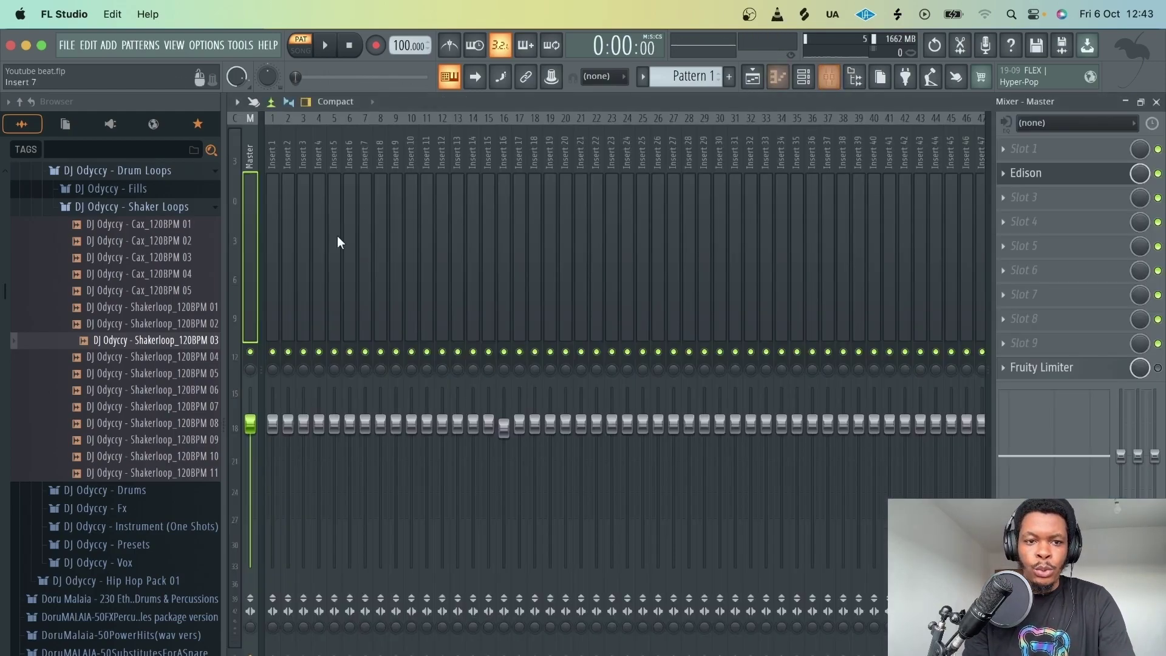
click(751, 78)
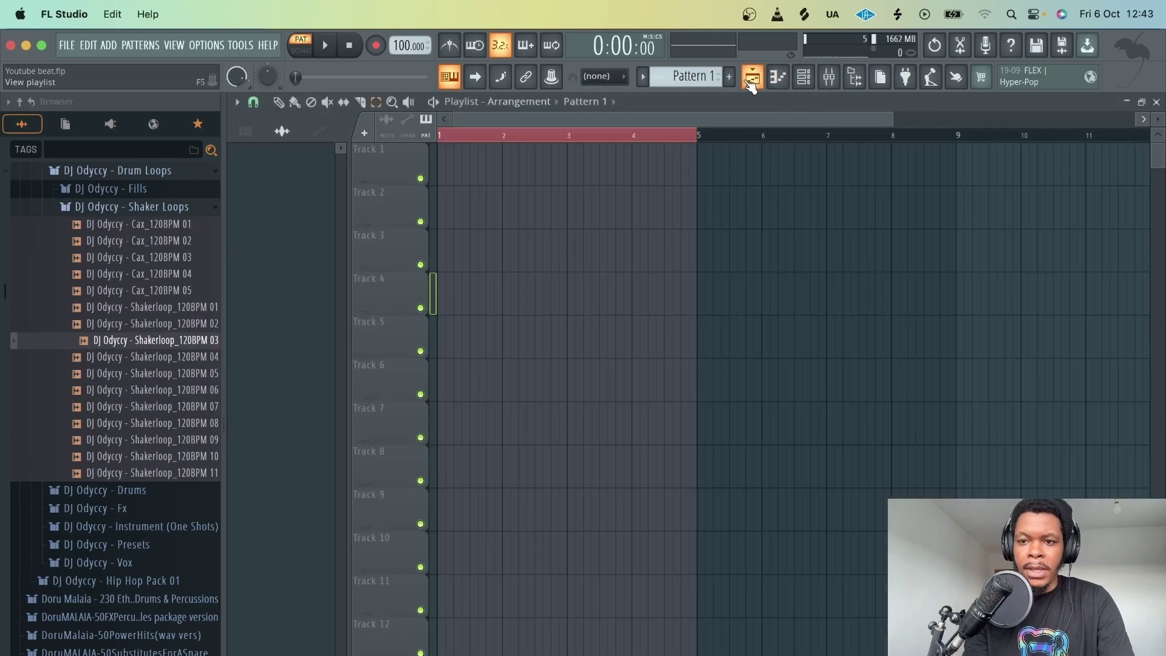
click(539, 164)
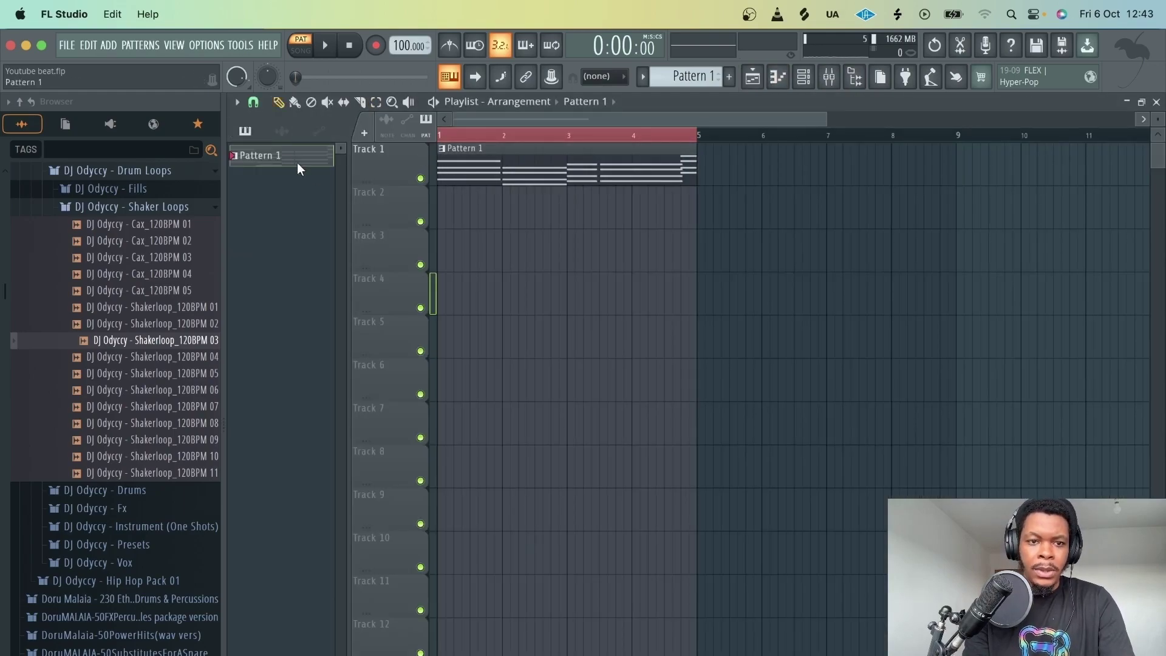
right_click(269, 157)
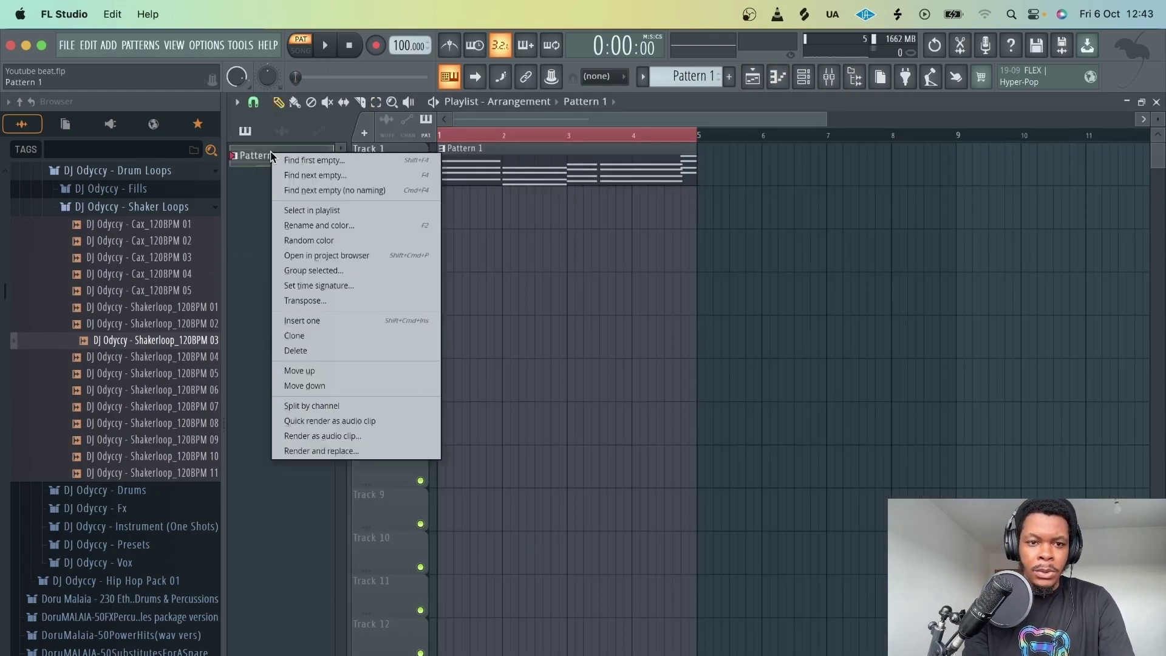
click(361, 453)
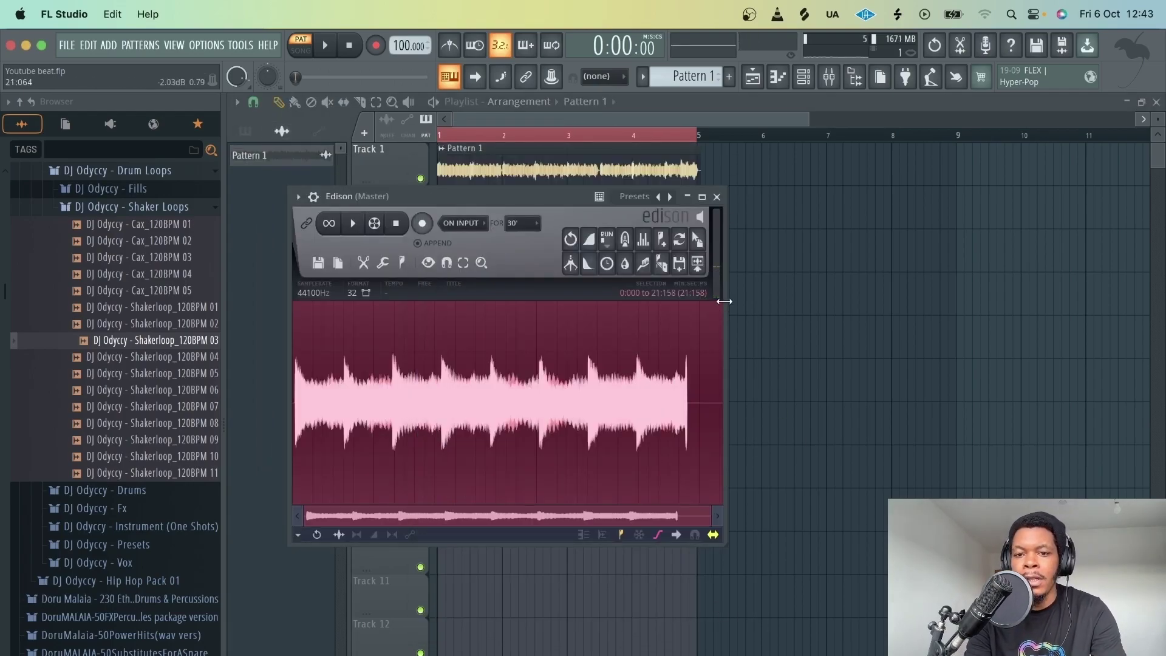
click(717, 197)
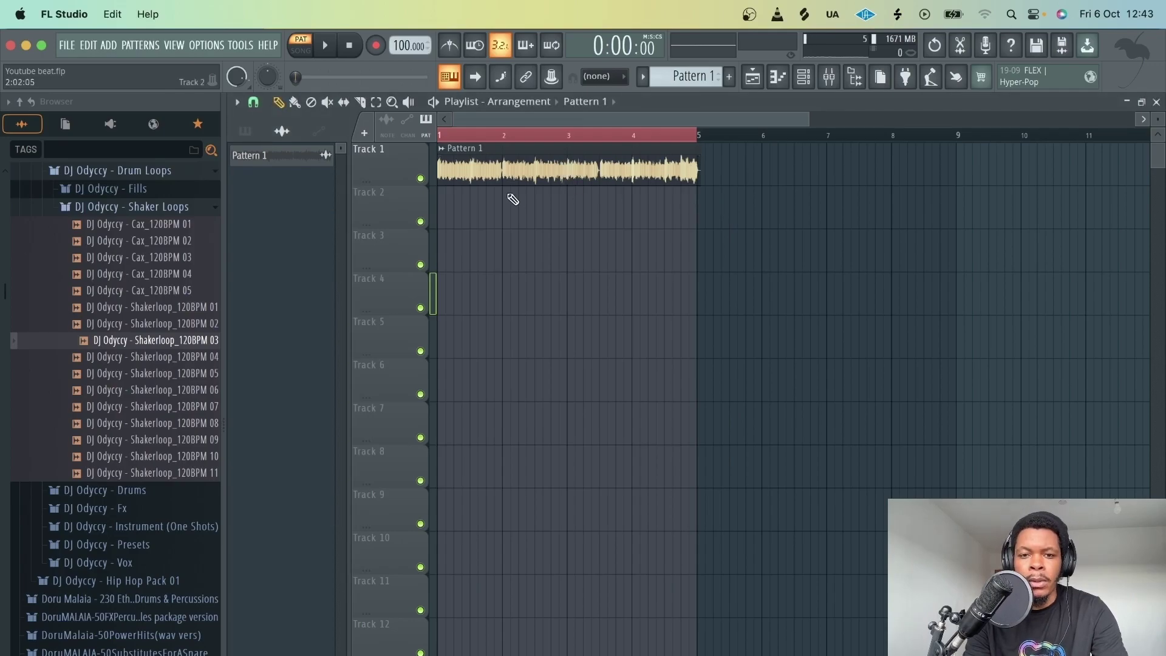
Open the Pattern 1 audio clip's channel settings and route the clip to mixer track 8.
double_click(529, 165)
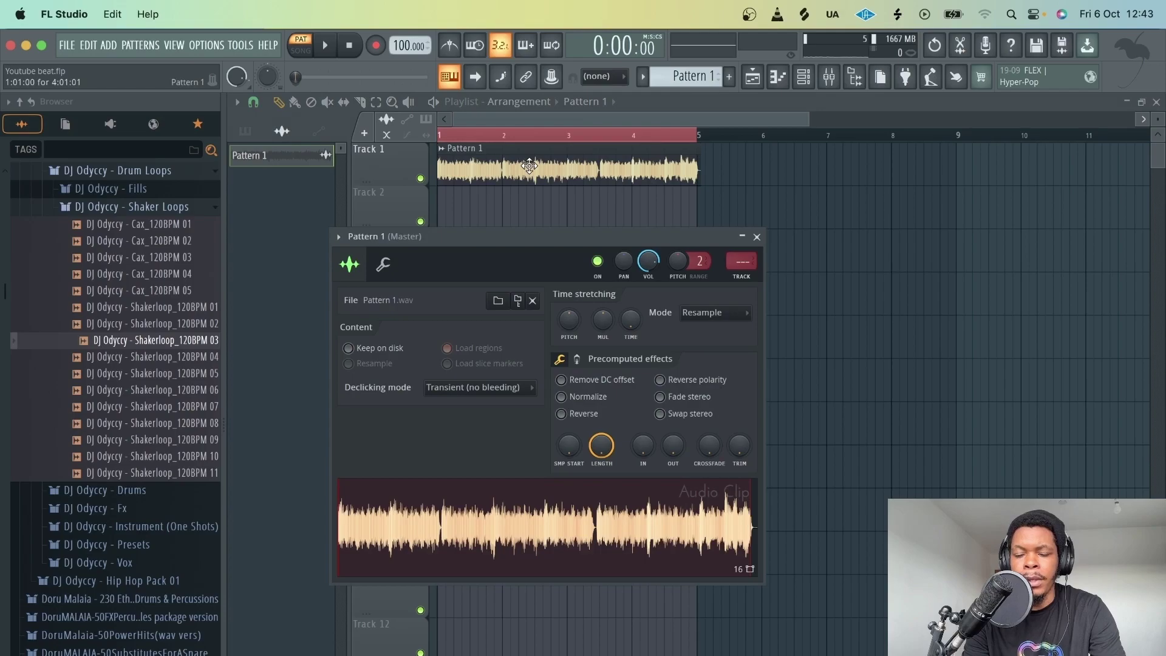
click(828, 76)
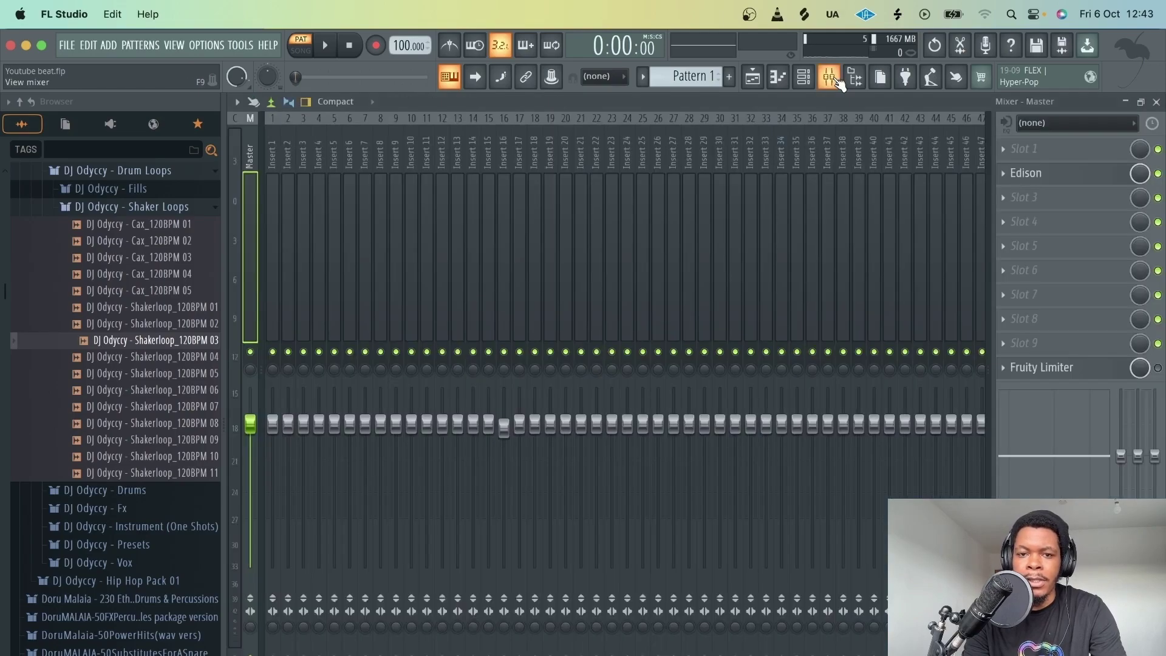
click(382, 219)
key(ctrl+l)
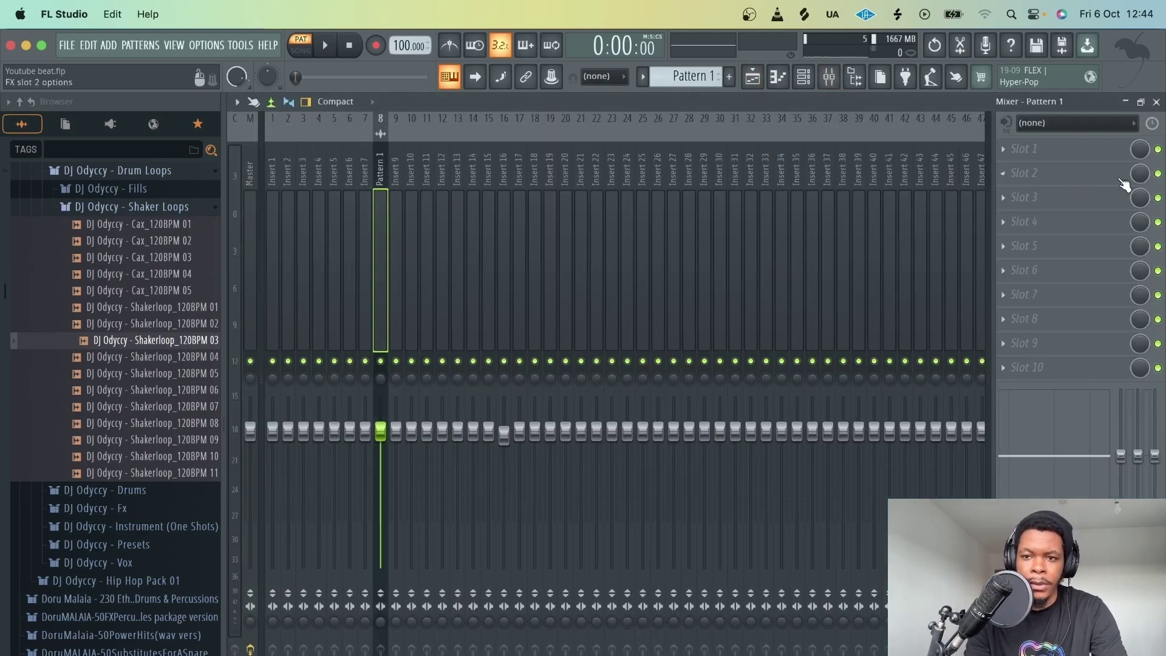
Load RC-20 Retro Color into slot 2 of the Pattern 1 mixer track and audition its Vinyl 1 preset.
click(1004, 172)
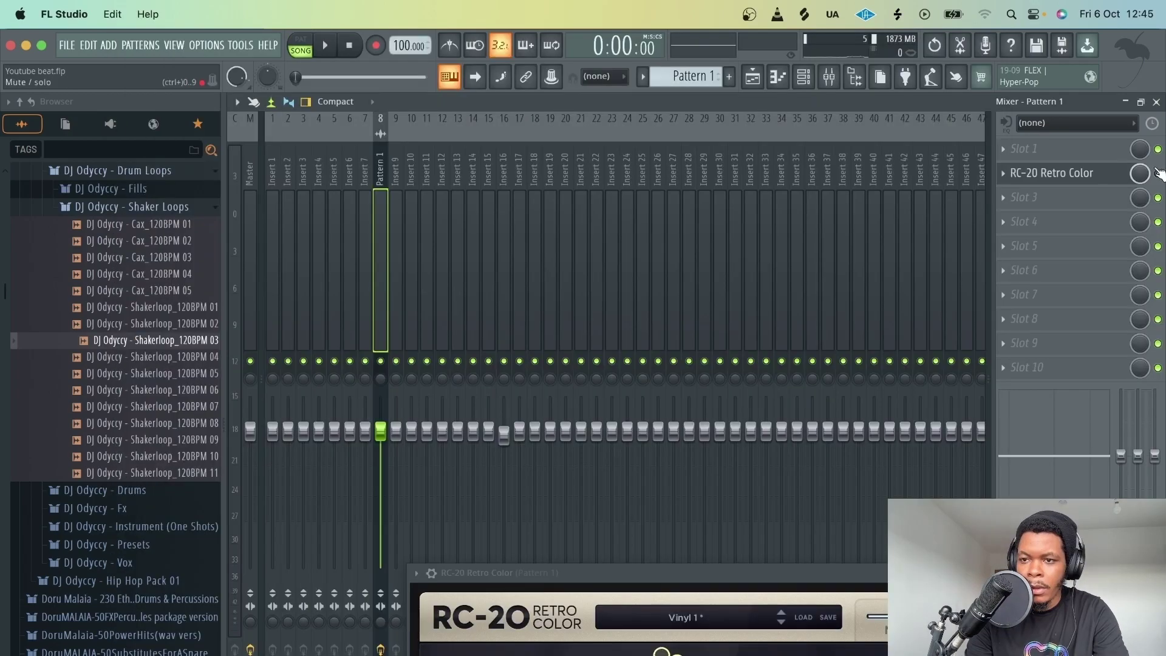
key(space)
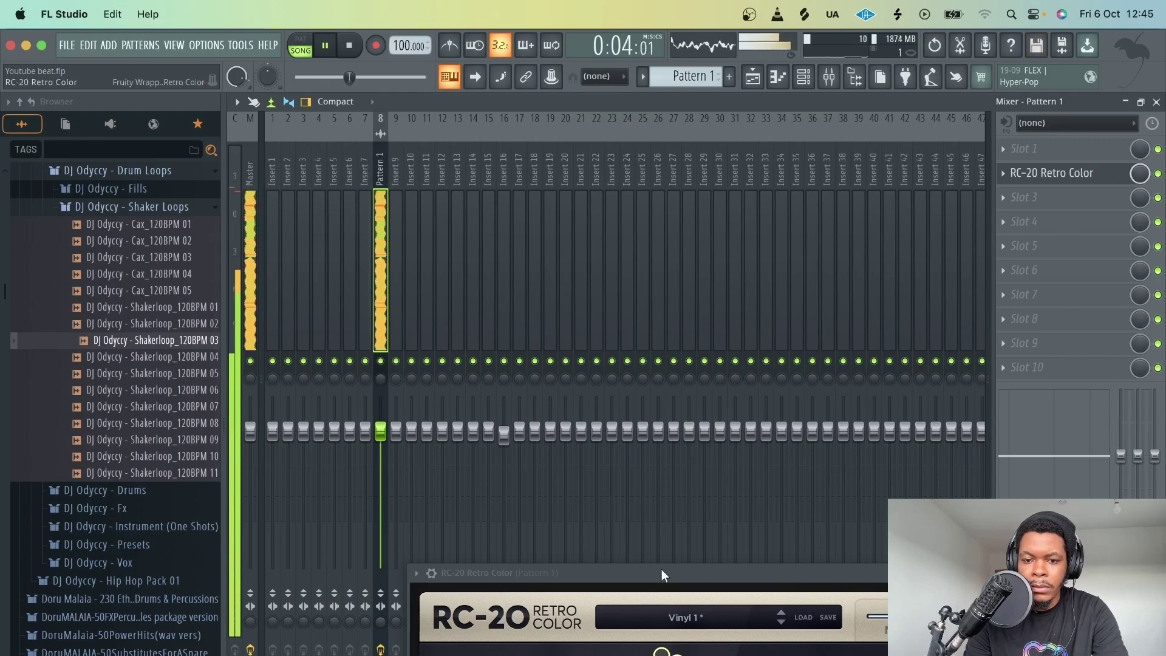
drag(661, 570, 598, 341)
key(space)
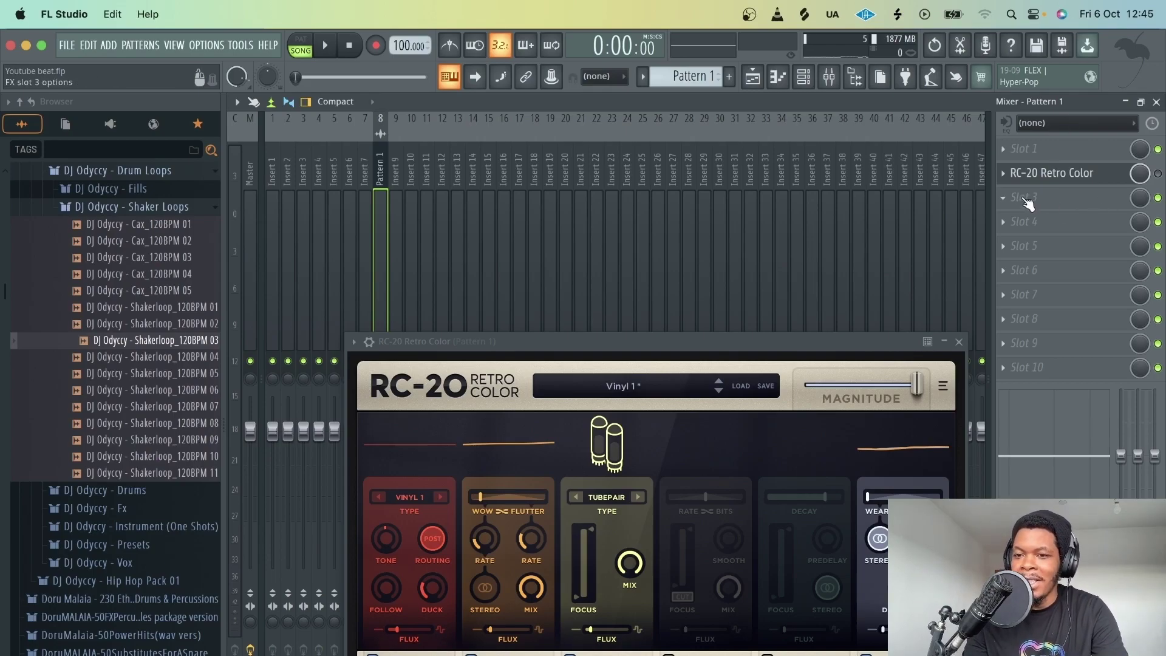
Delete RC-20 Retro Color from the Pattern 1 mixer track and confirm its removal.
click(1003, 172)
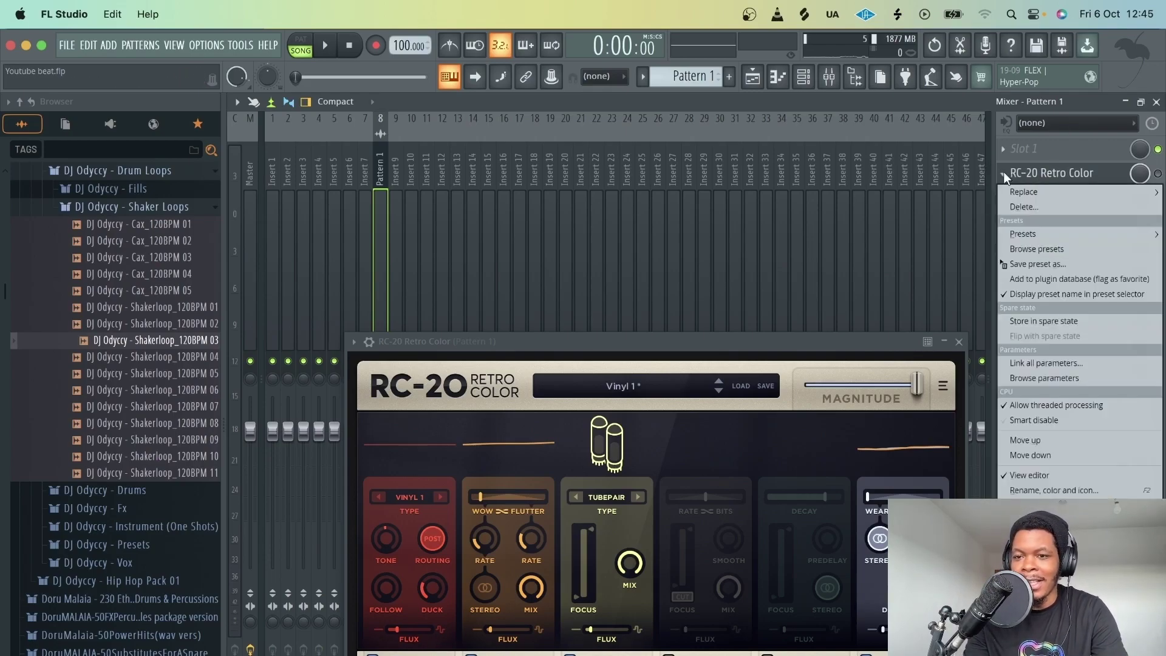
click(1026, 208)
click(628, 452)
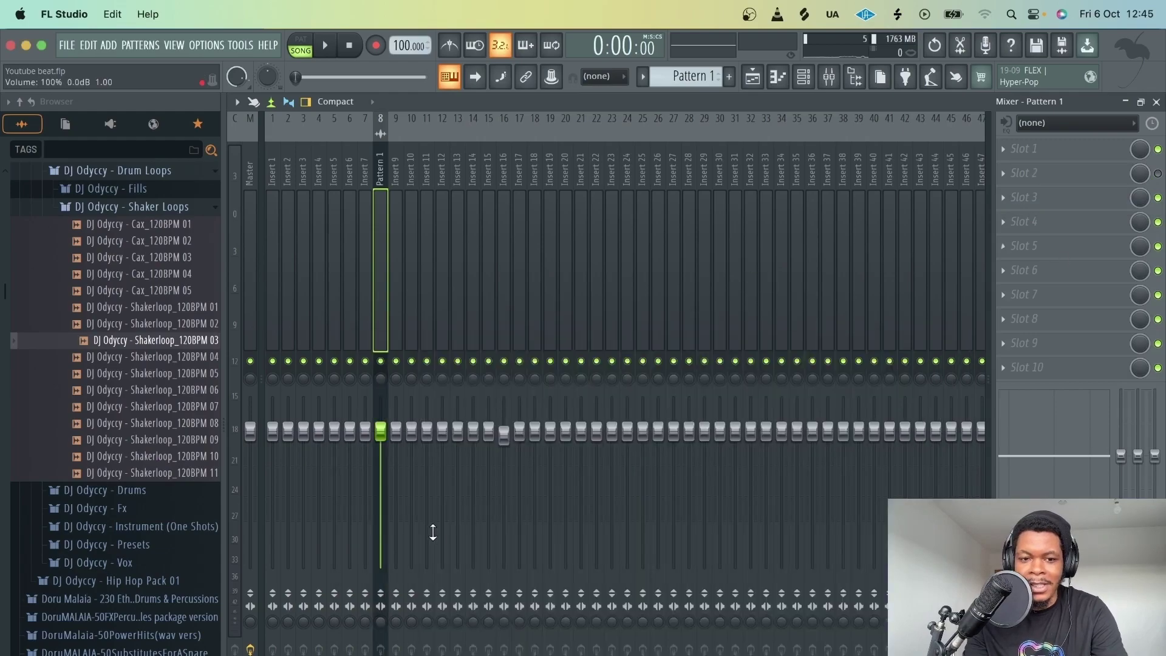
Lower the Pattern 1 mixer track's volume to 70% while the clip plays, and return to the playlist.
key(space)
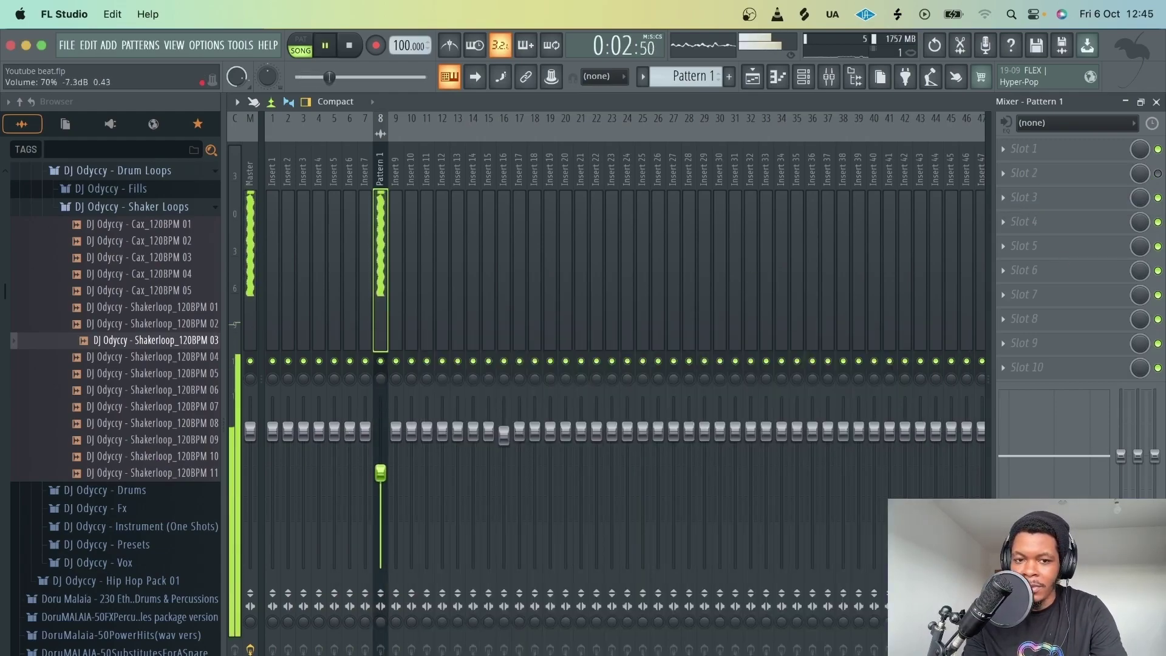
key(space)
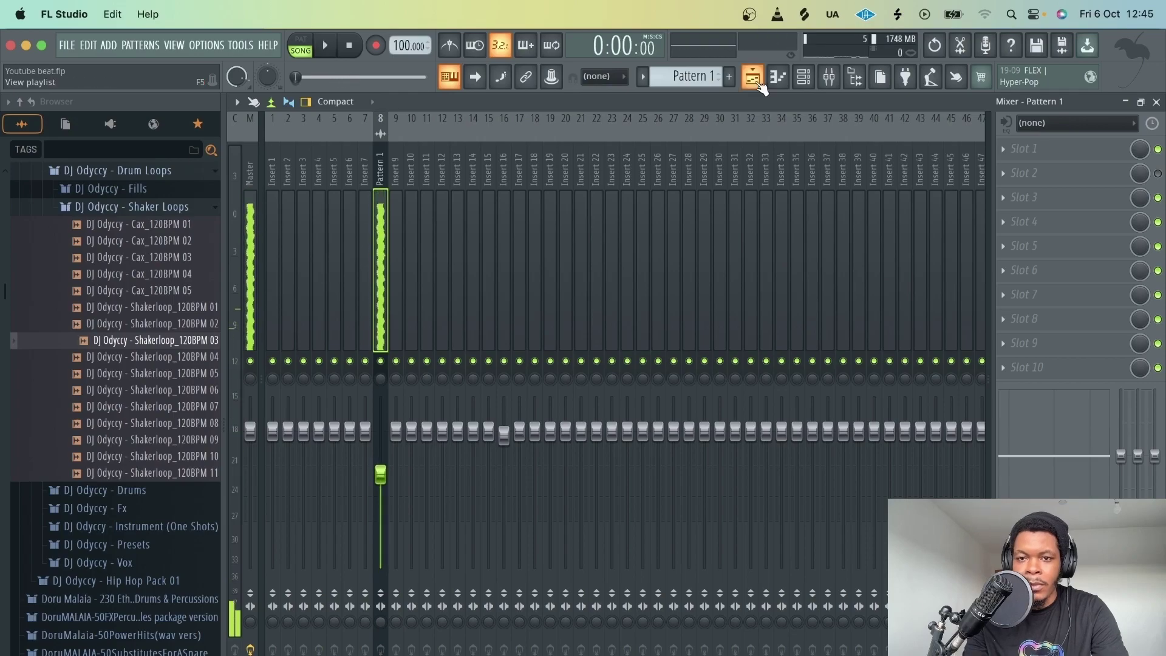
click(753, 77)
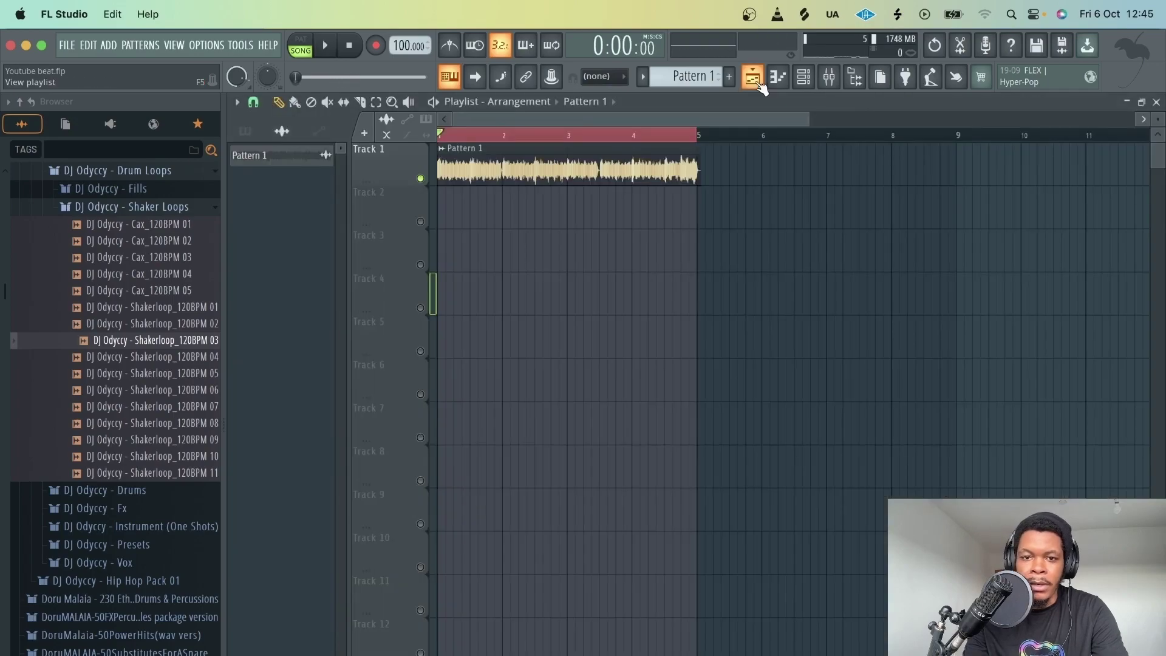
Load Kickstart 2 into slot 1 of the Pattern 1 mixer track and set its length to a 1/2 note during playback.
click(833, 78)
click(1000, 154)
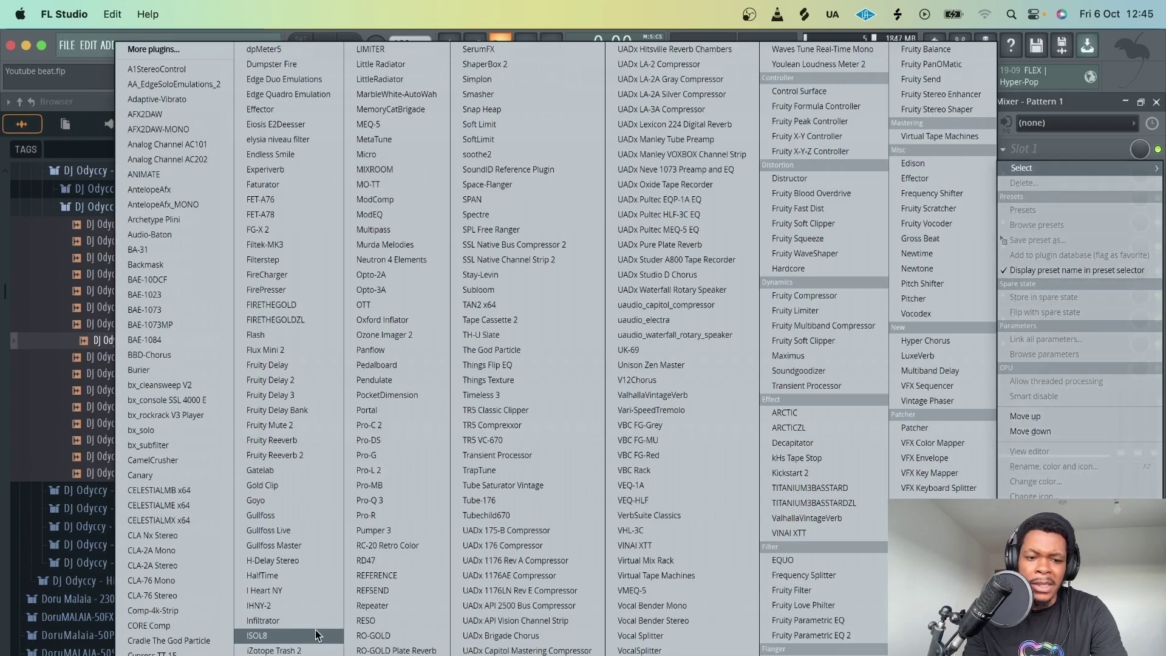
click(785, 472)
key(space)
click(286, 108)
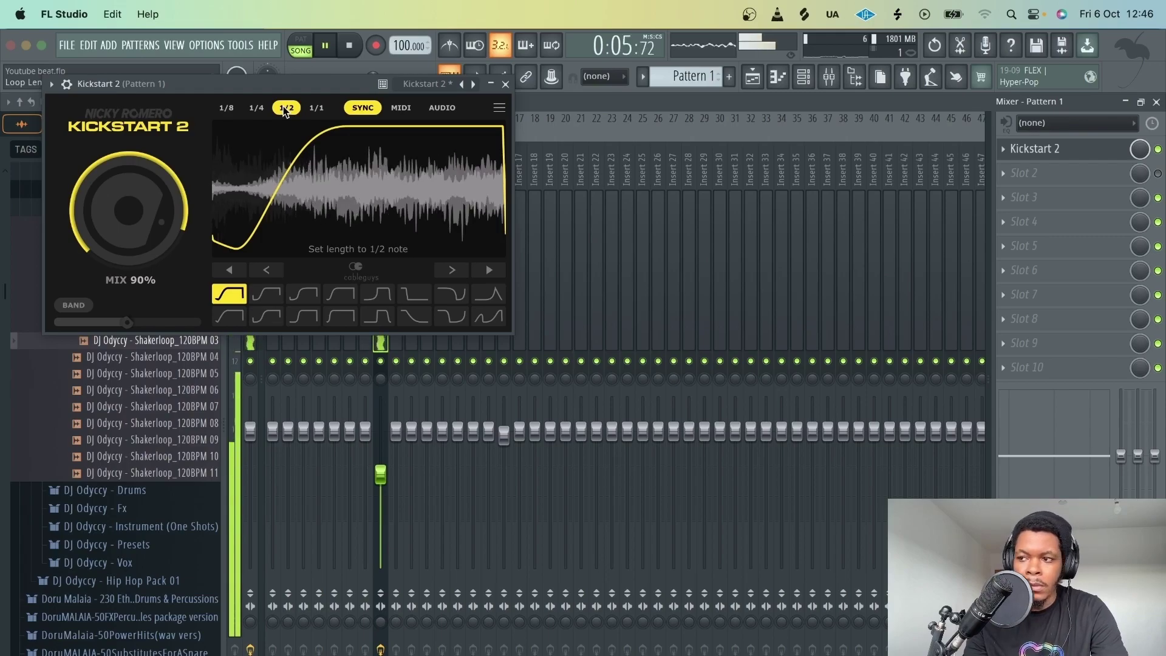
click(506, 84)
key(space)
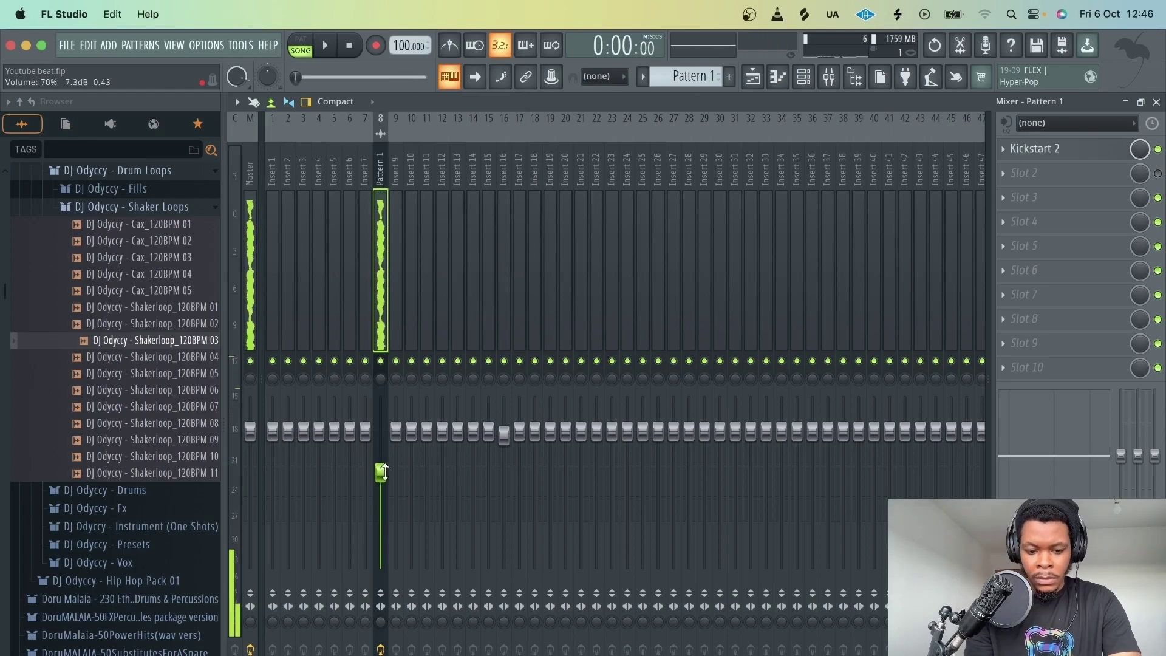
Shift the Pattern 1 audio clip's pitch by -200 cents, set its time stretching mode to Stretch, and play it.
click(753, 79)
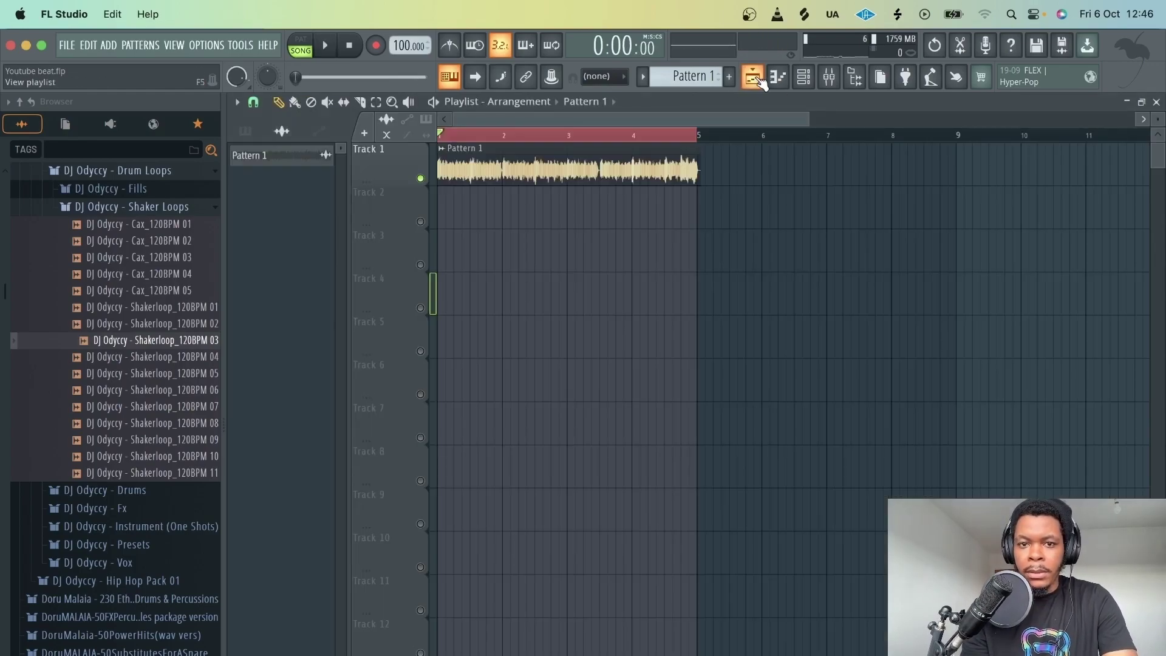
double_click(550, 169)
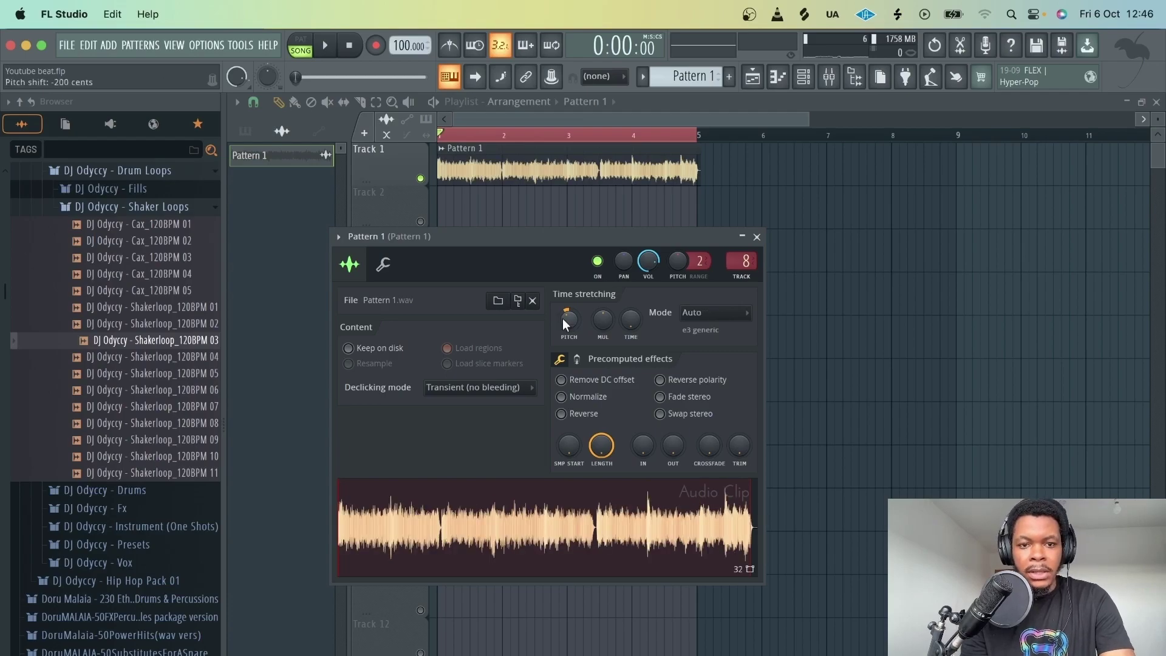
click(725, 314)
click(719, 356)
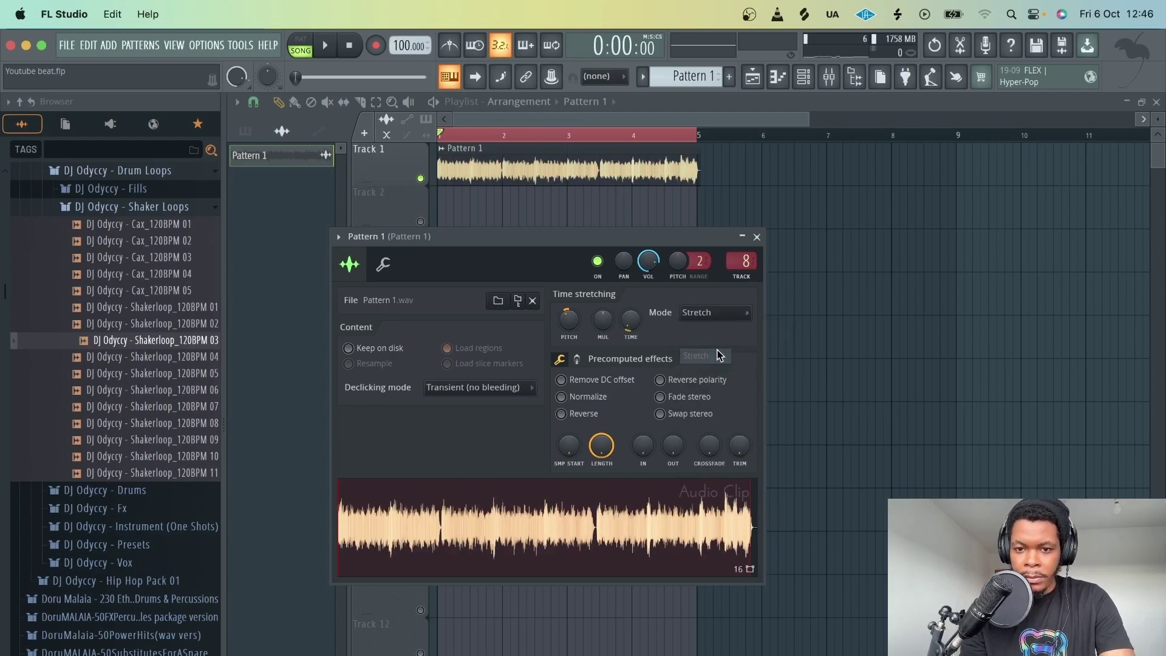
key(space)
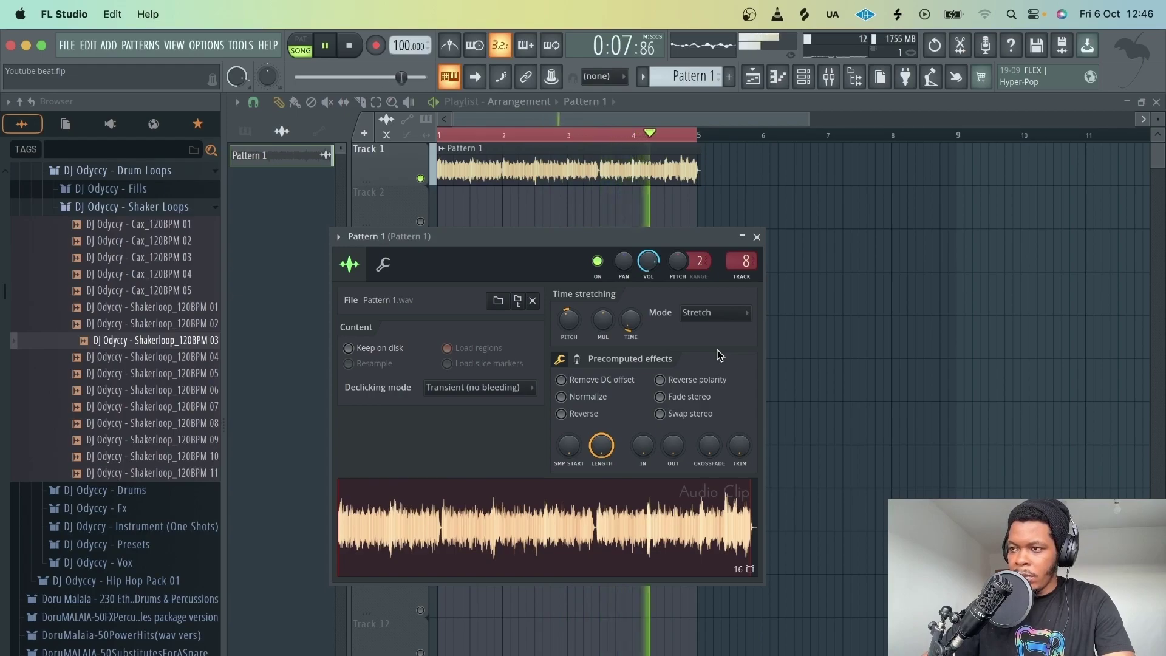
key(space)
Load Backmask into slot 2 of the Pattern 1 mixer track and enable that slot.
key(F9)
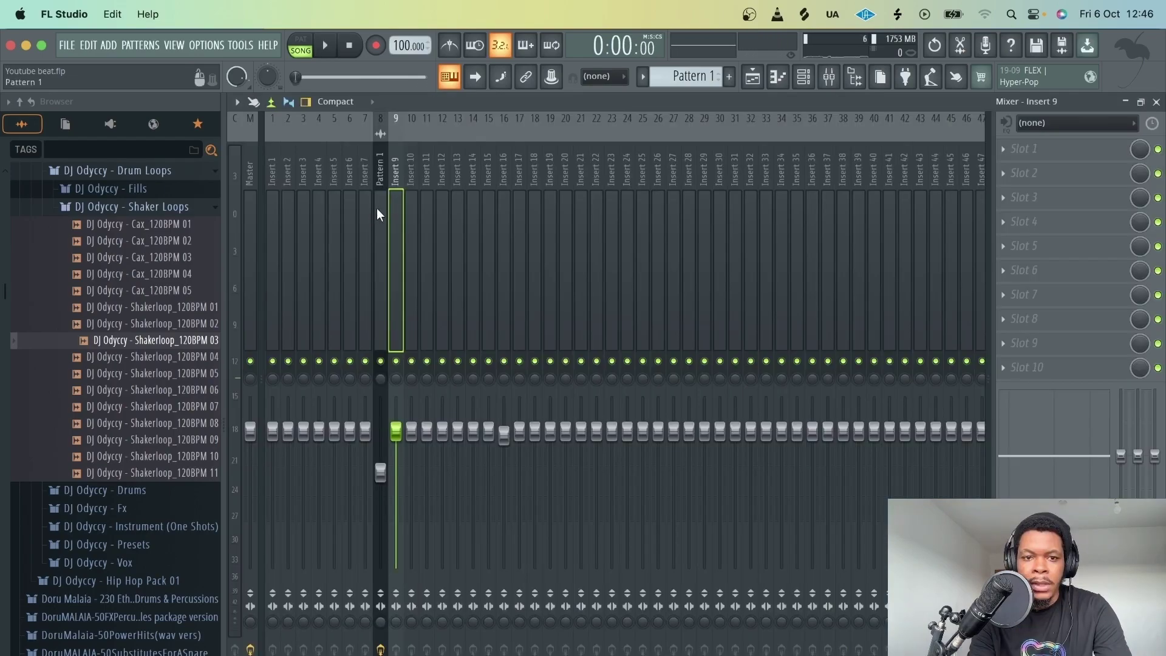
click(1024, 174)
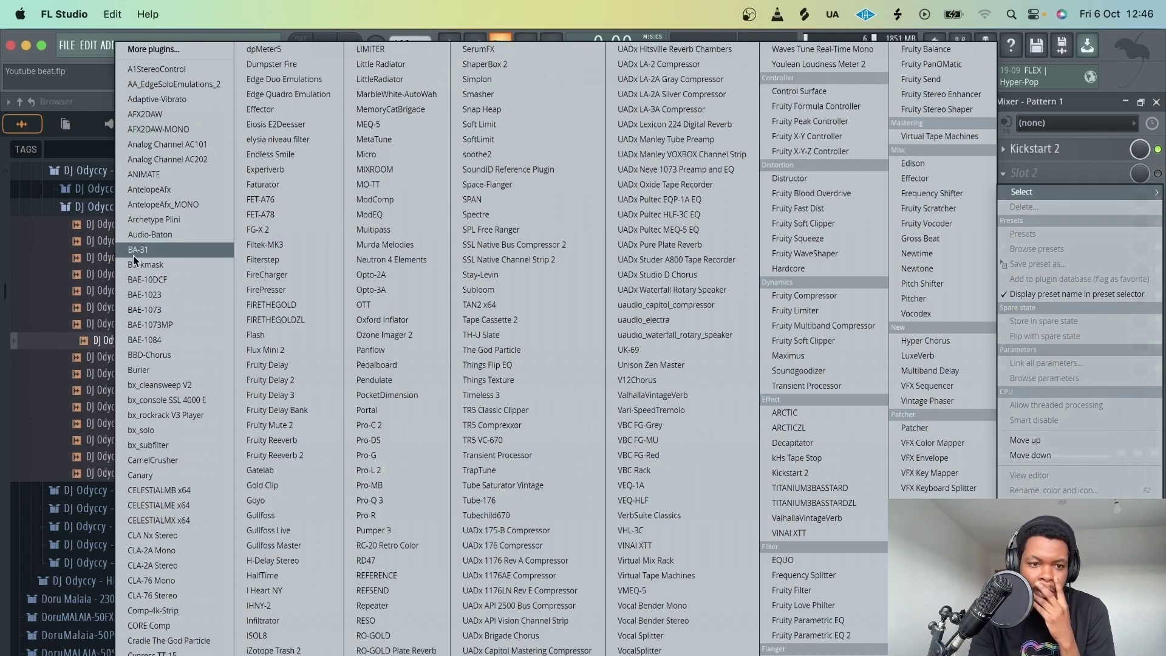
click(148, 265)
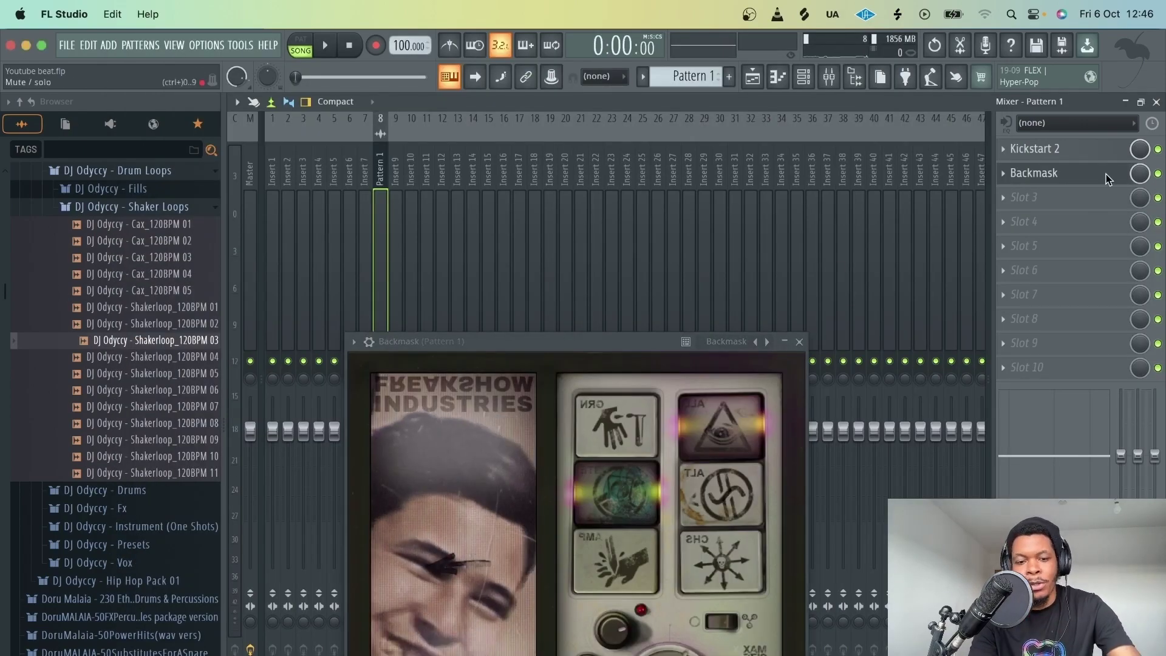
drag(557, 347, 515, 133)
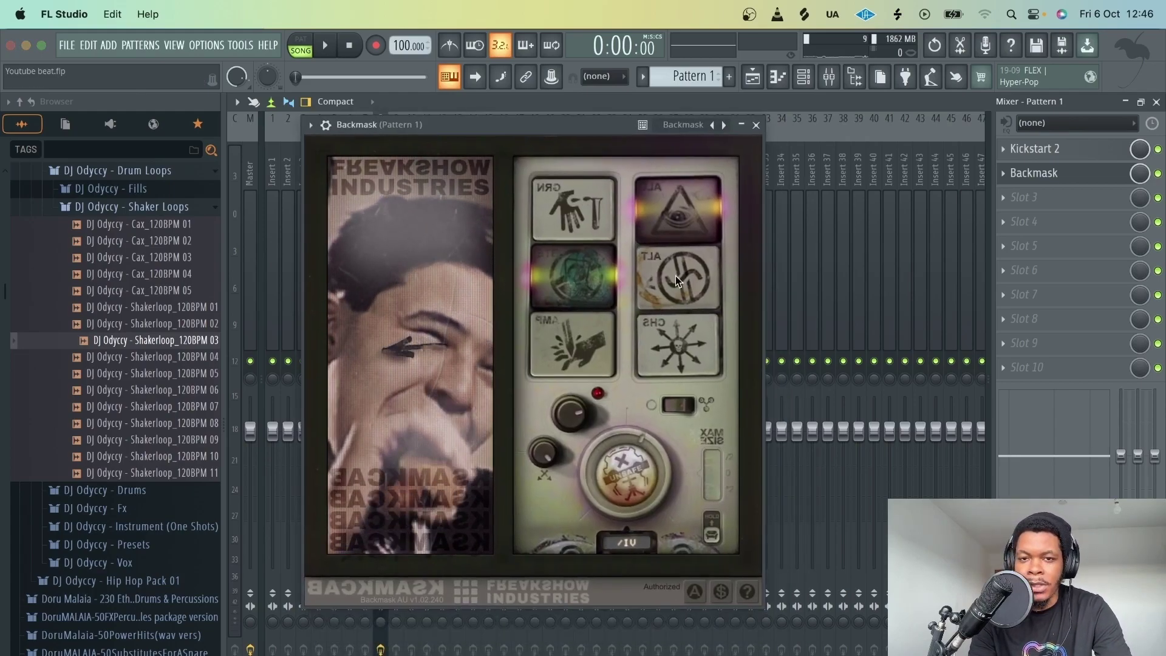
Switch Backmask to its CHS mode while the clip plays, and move it ahead of Kickstart 2 in the effect chain.
key(space)
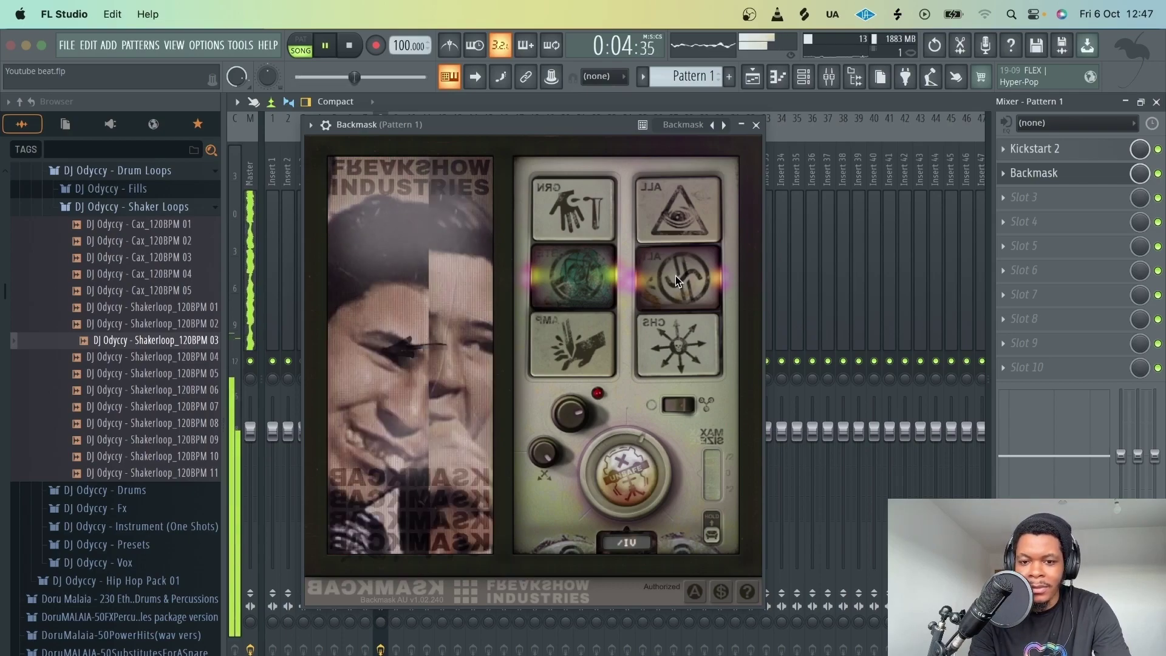
click(681, 371)
key(space)
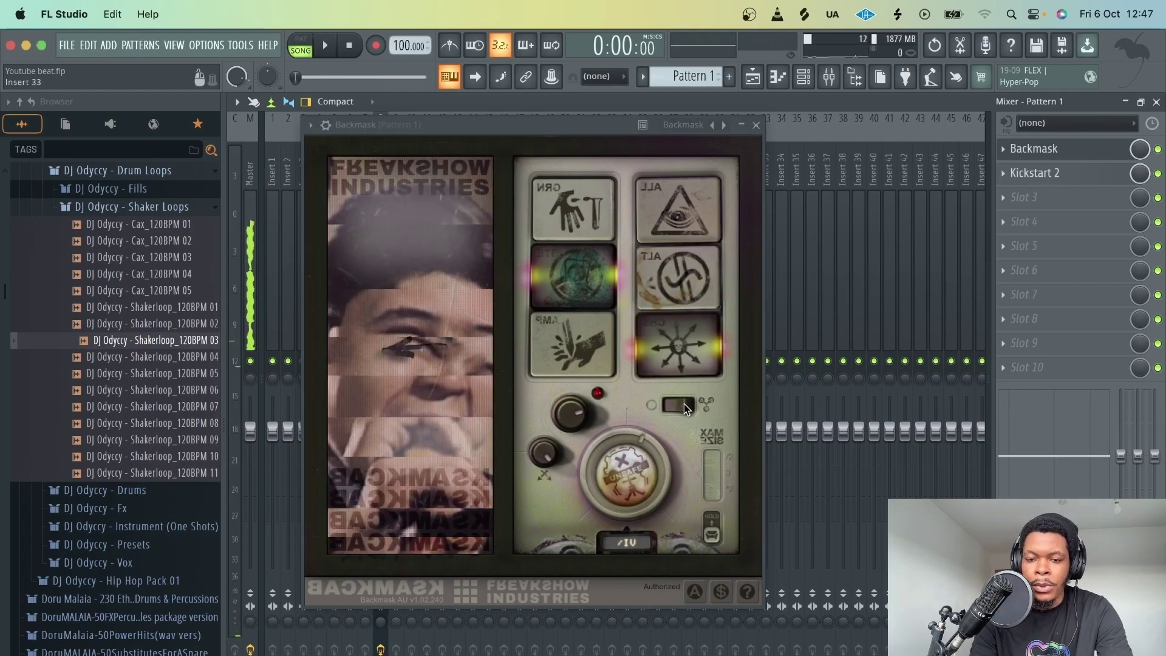
Close the Backmask window and play the processed Pattern 1 clip through its mixer effects.
click(746, 591)
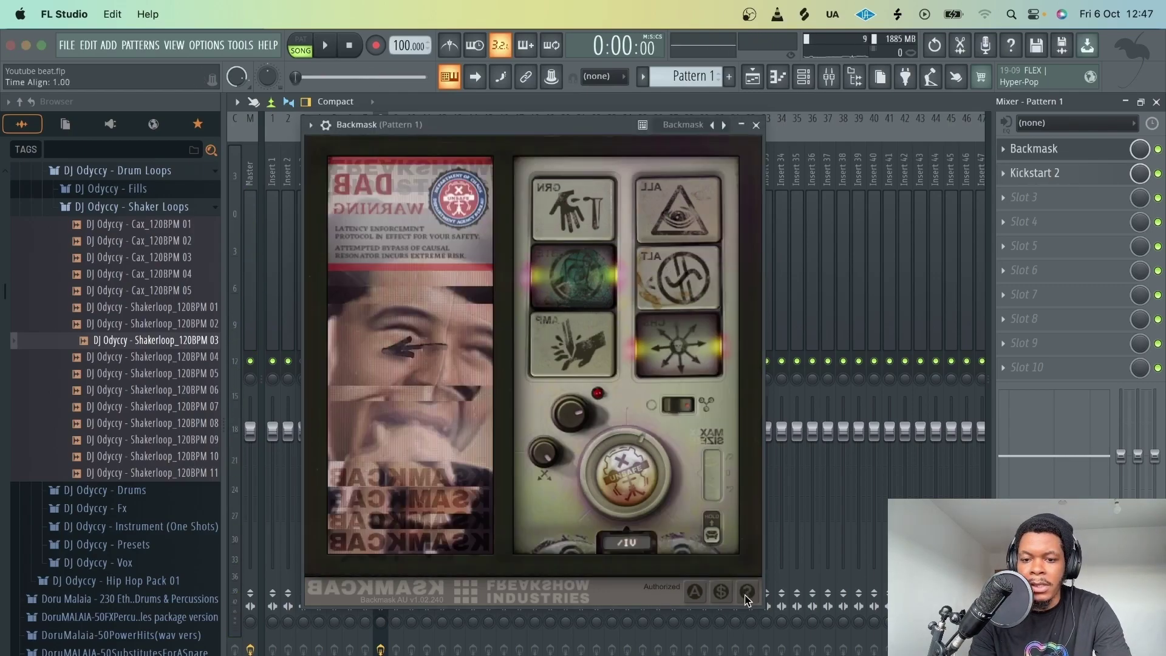
click(755, 124)
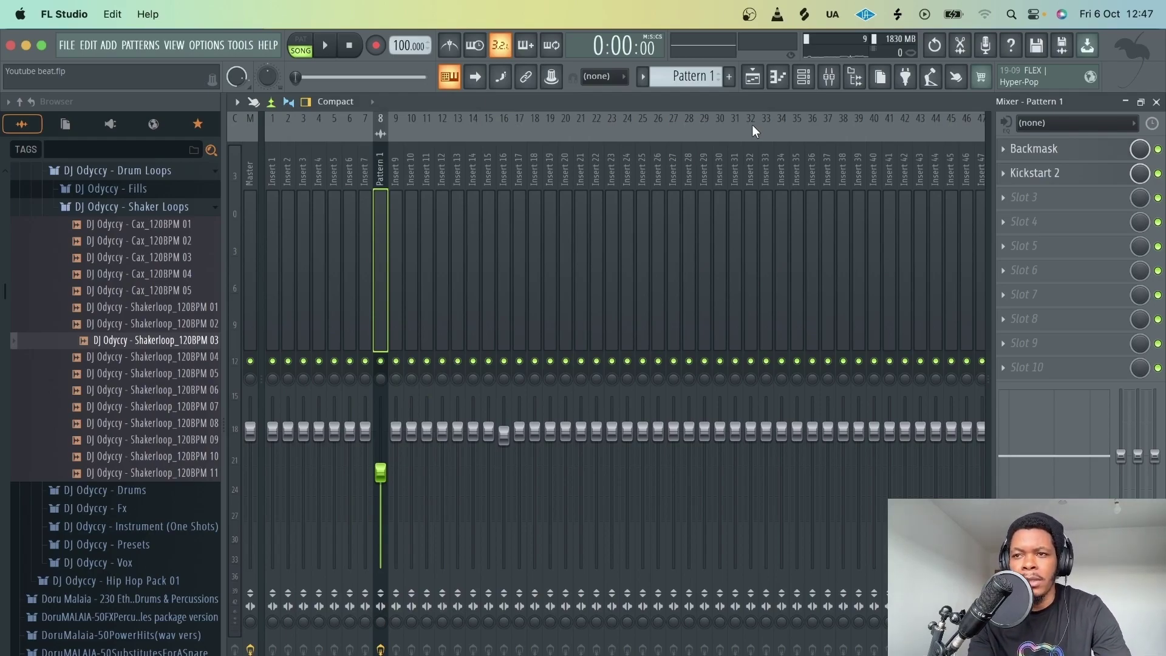
key(space)
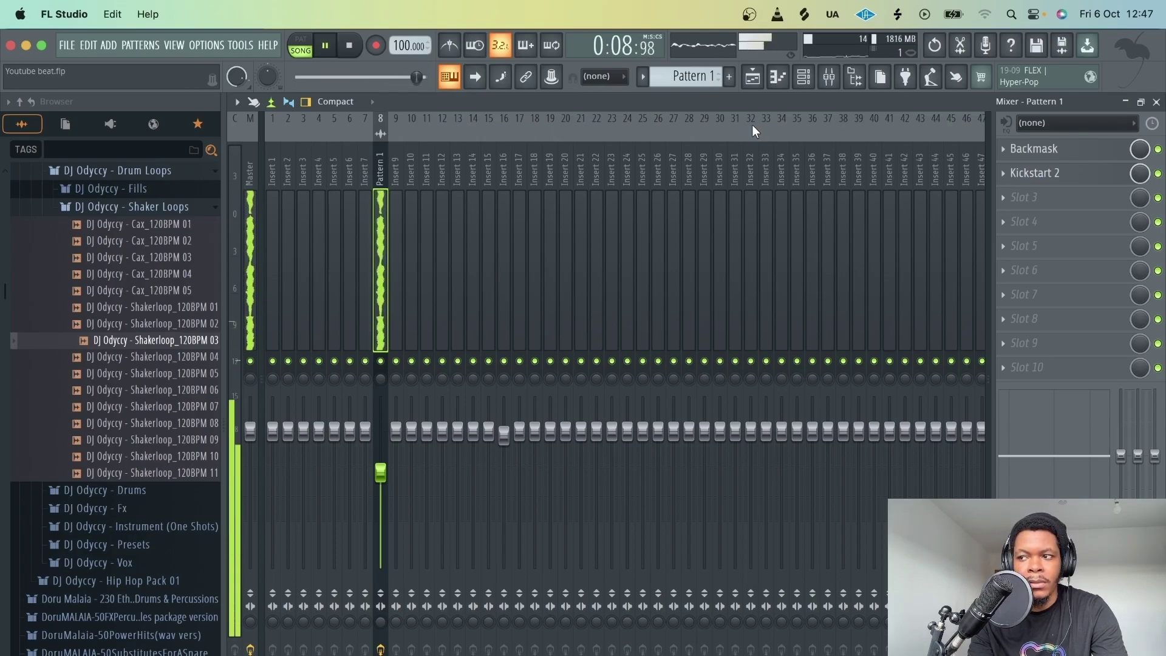
key(space)
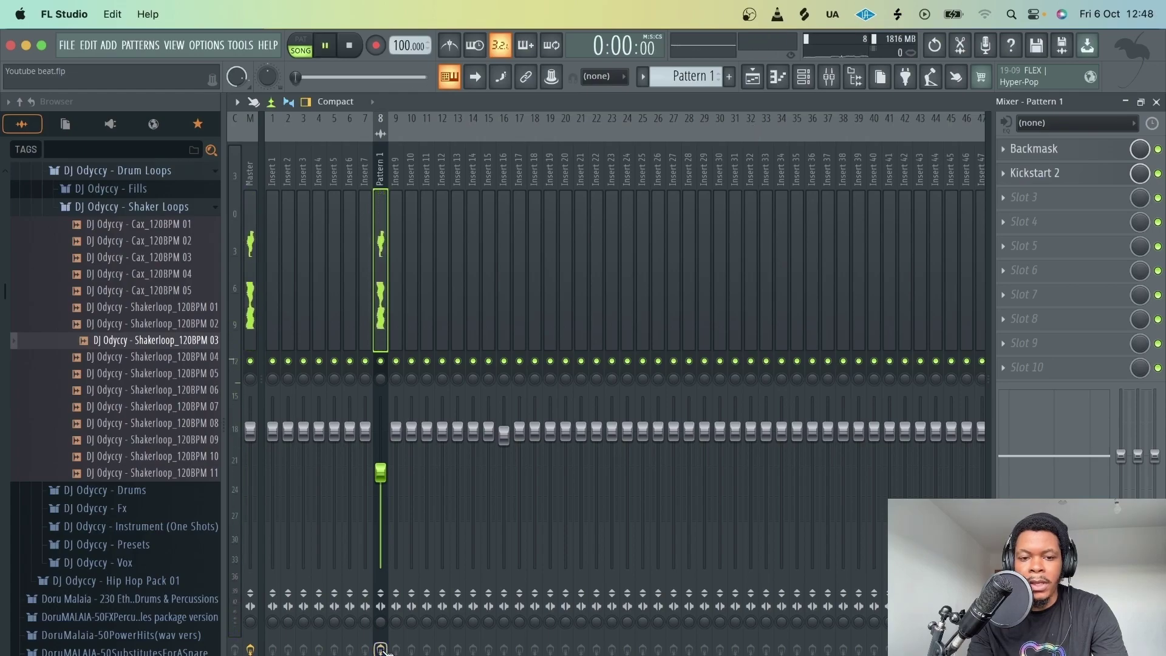
key(space)
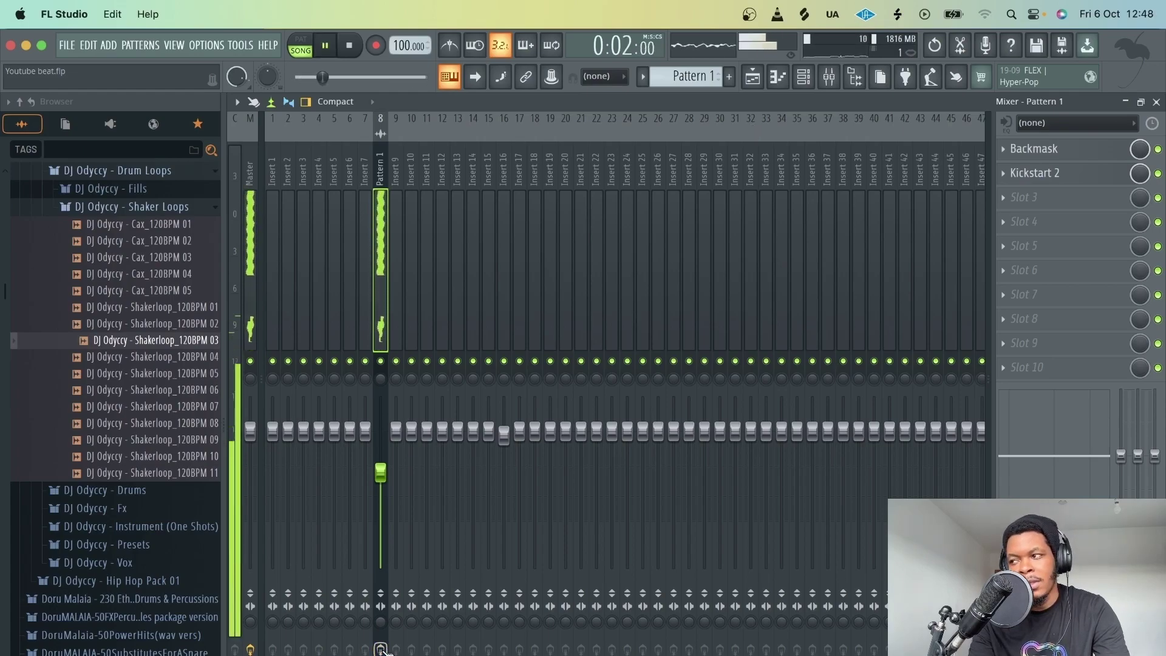
key(space)
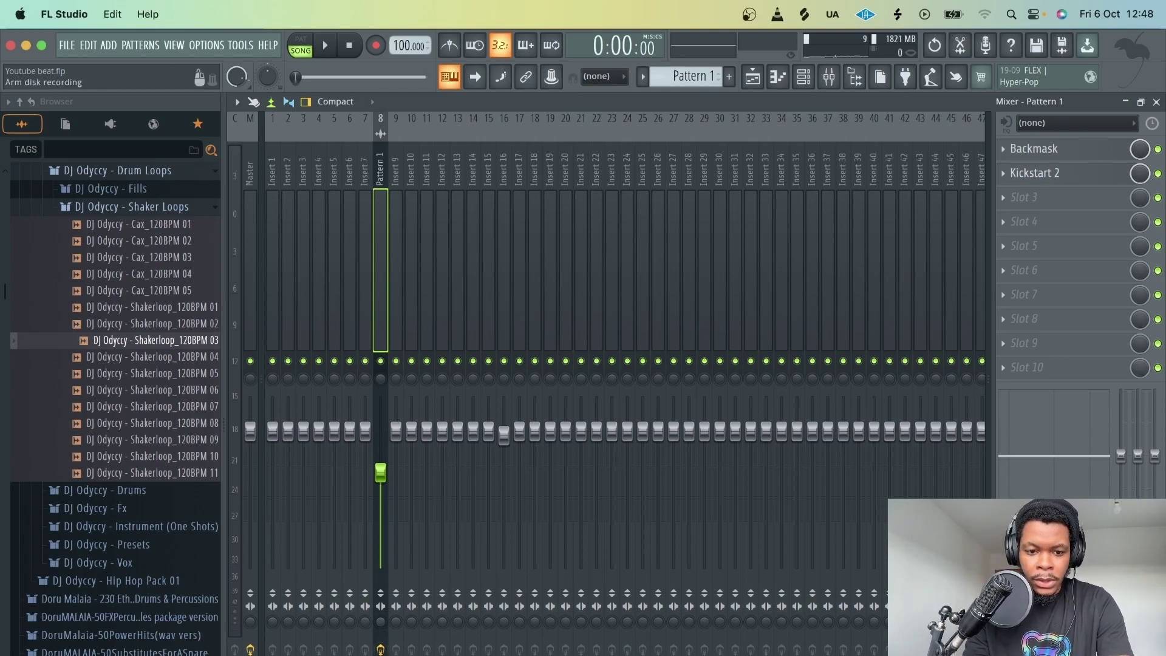
Arm the Pattern 1 mixer track for disk recording, render it to an audio clip, and solo that clip on Track 2.
click(380, 648)
key(alt+r)
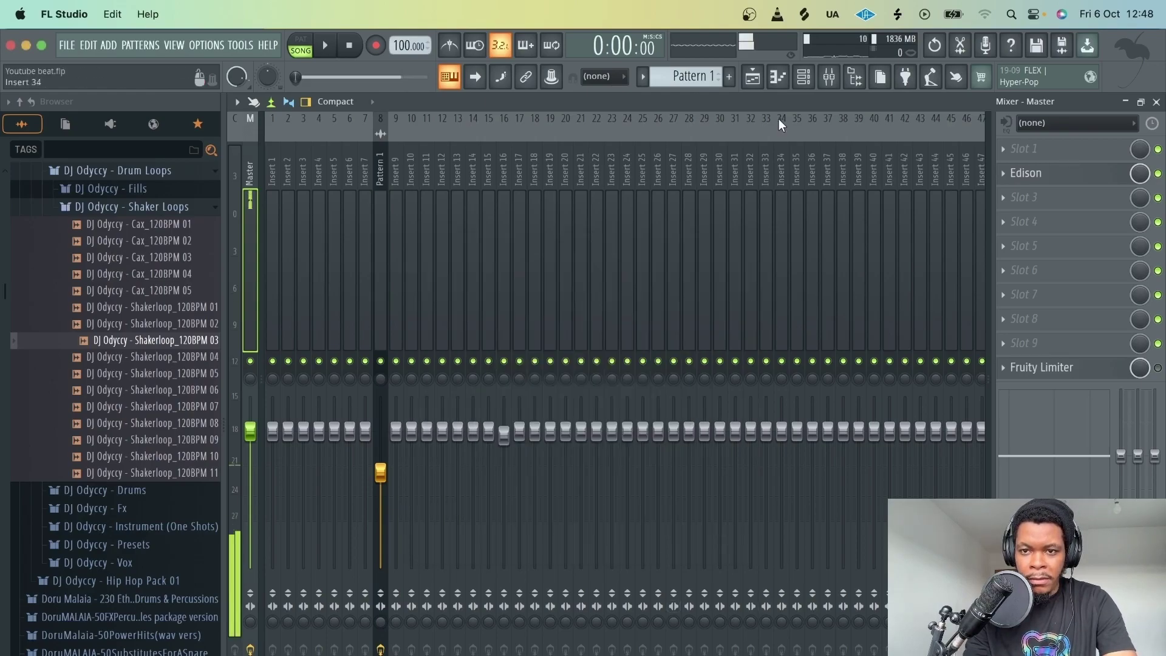
click(752, 76)
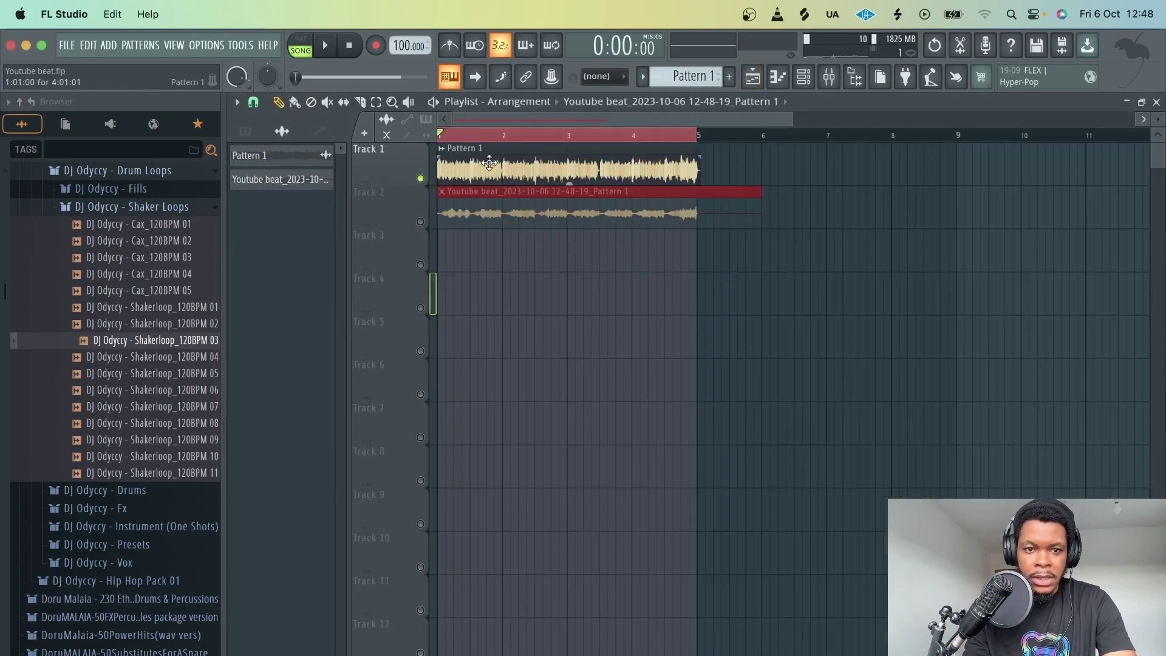
click(421, 223)
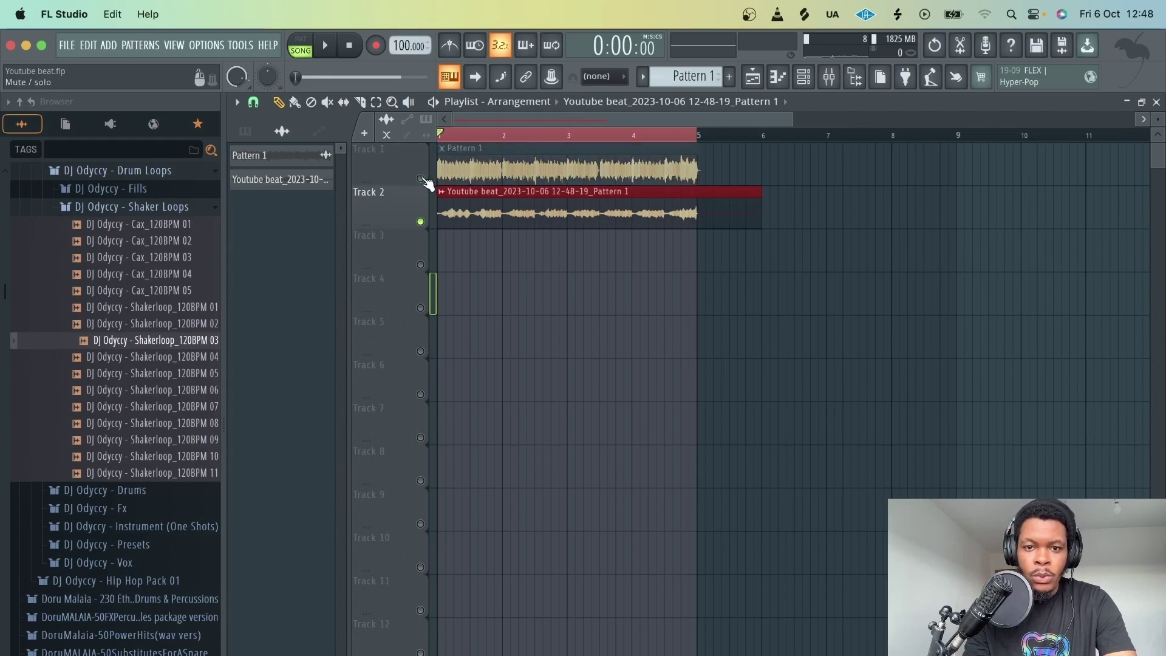
Play the rendered clip on Track 2 and trim its end to bar 5.
click(830, 78)
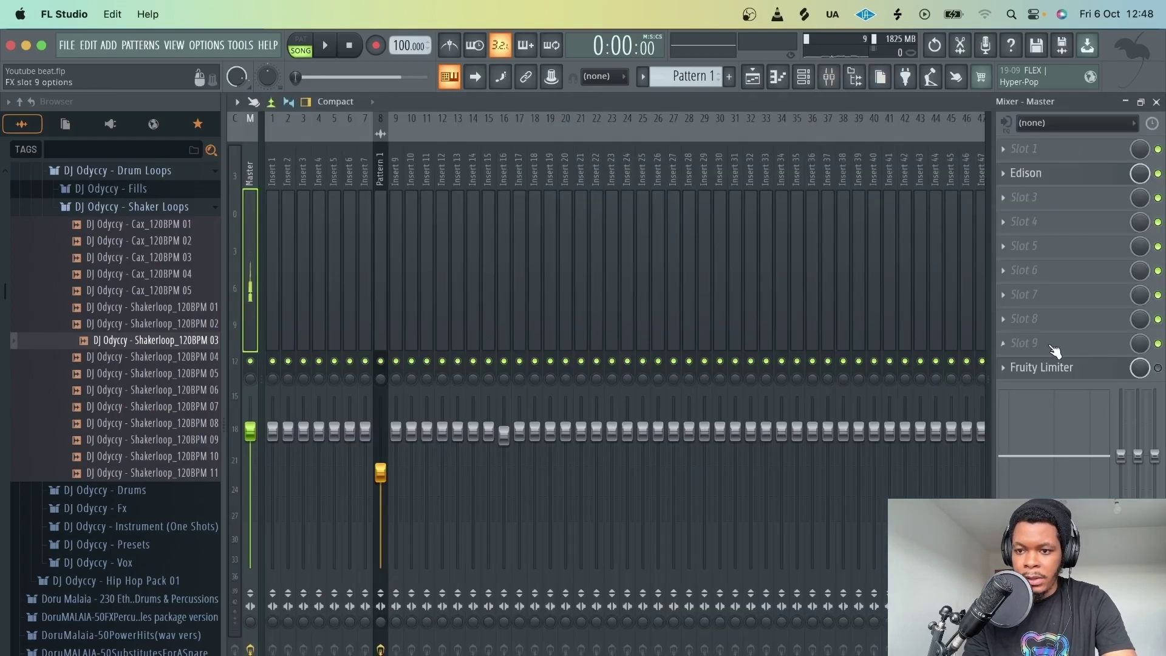
key(space)
click(756, 74)
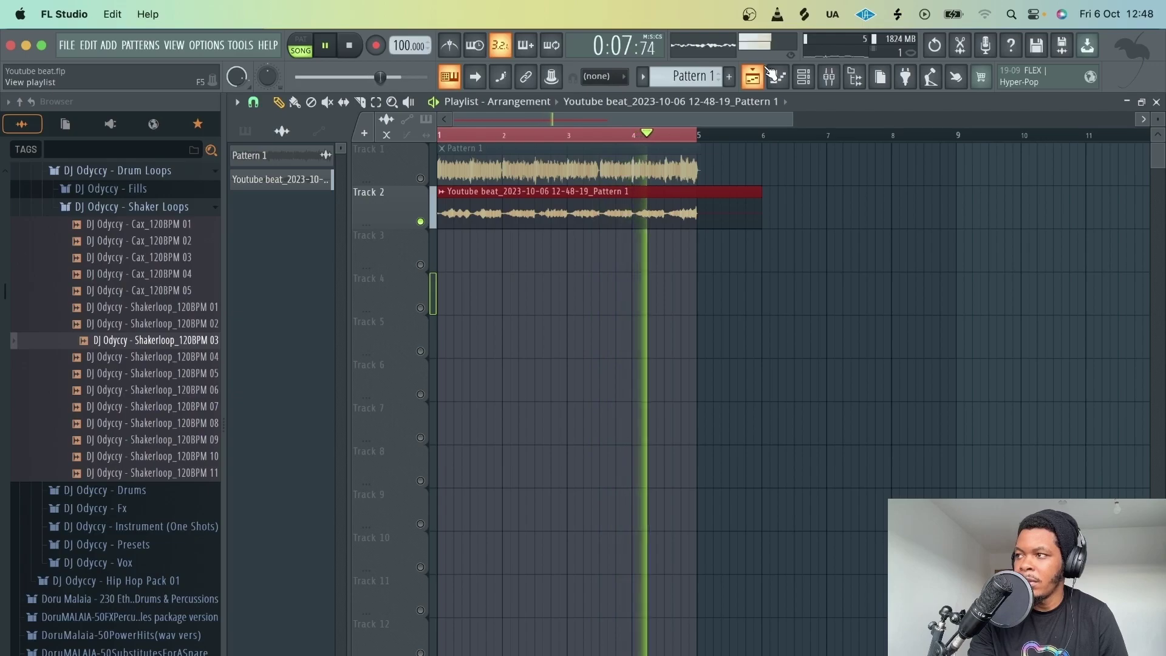
key(space)
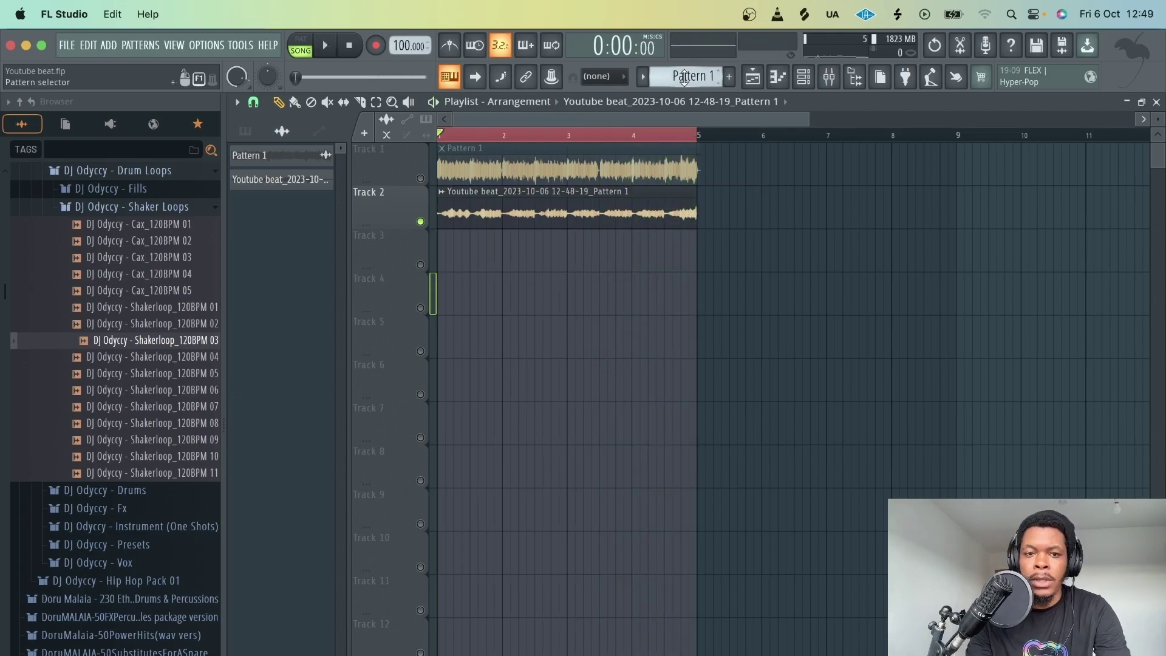
Switch to Pattern 2 and add a Serum channel to the channel rack.
scroll(684, 77, up, 1)
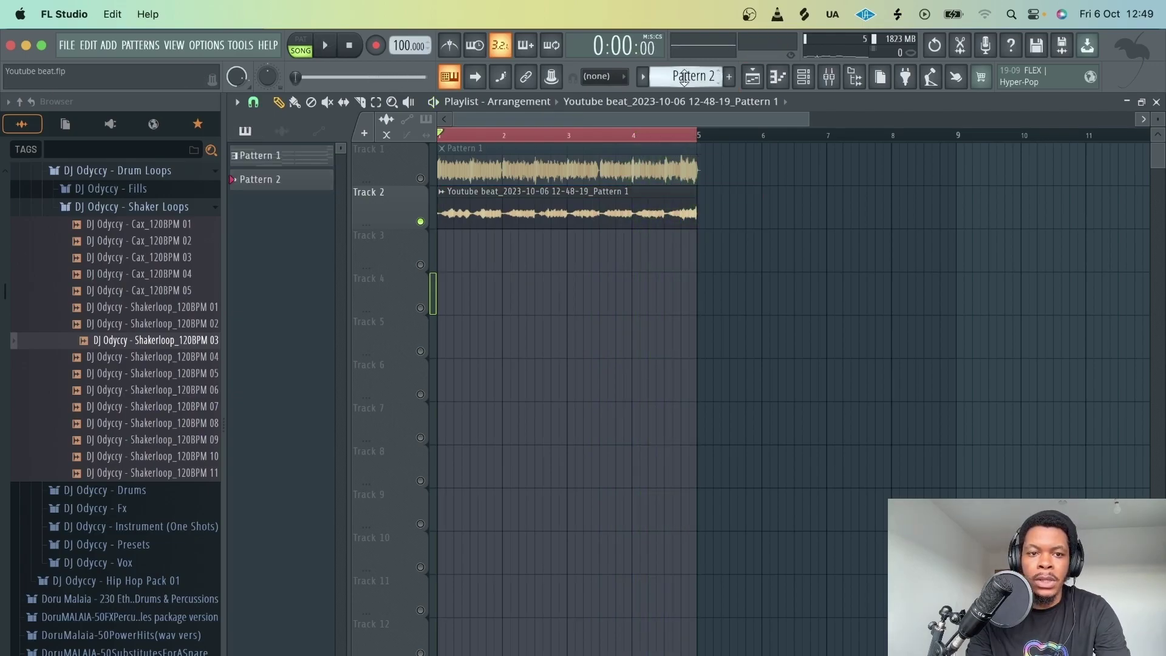
click(803, 77)
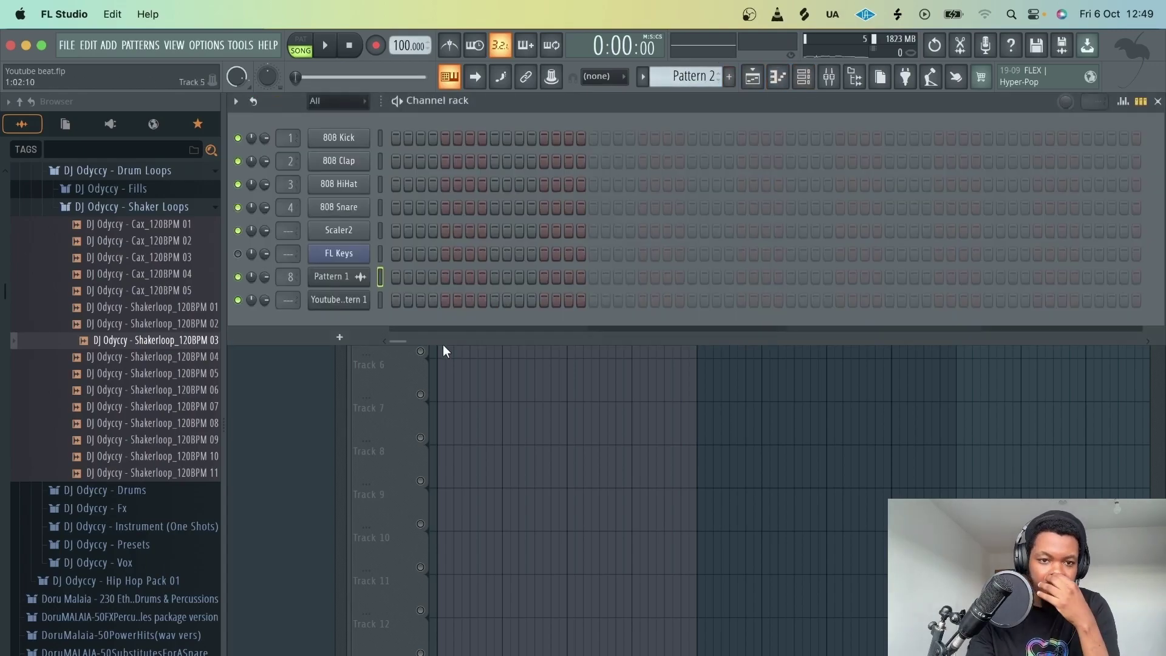
click(339, 337)
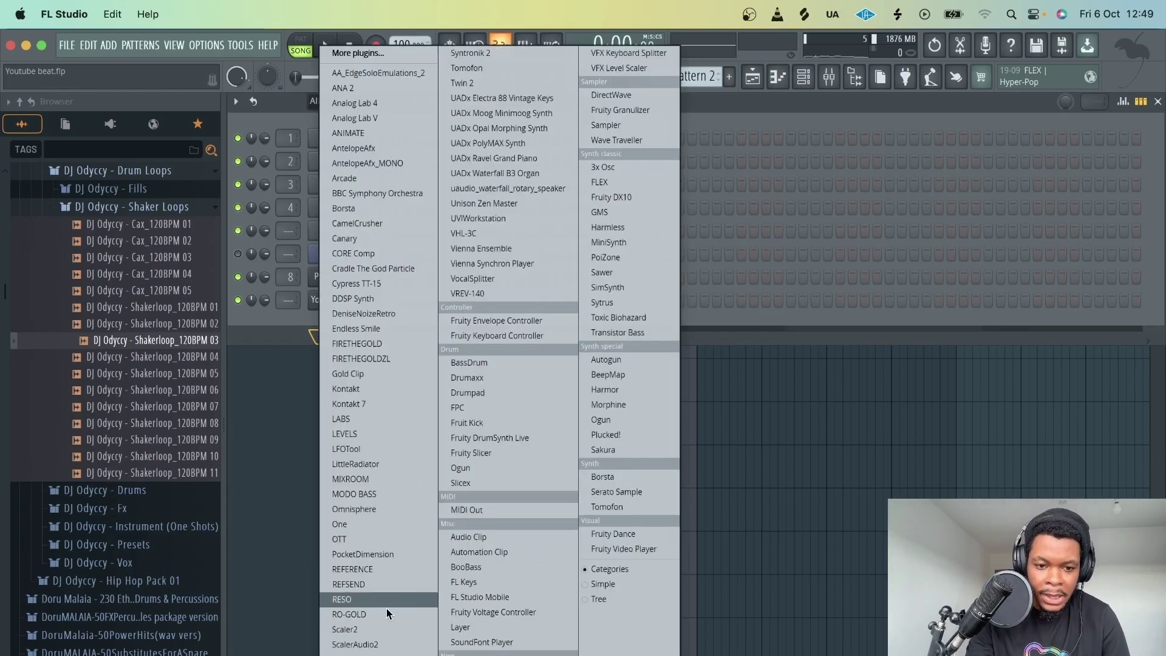
click(344, 655)
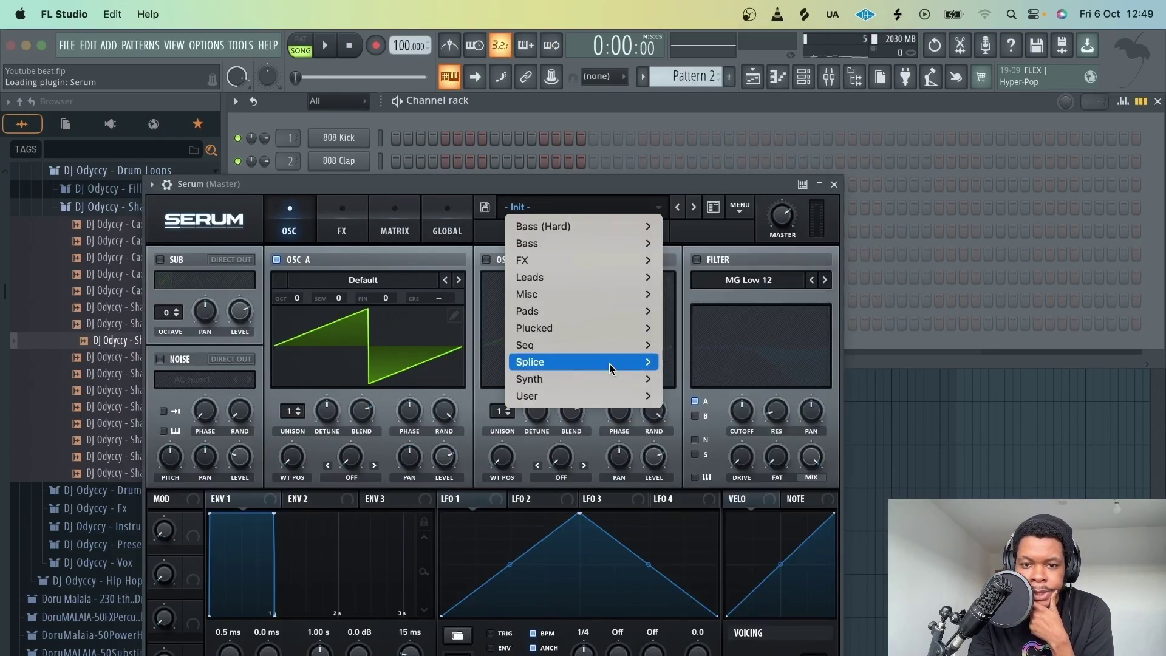
Load the Dreamkey_serum preset from Serum's Splice bank and close the plugin window.
mouse_move(612, 367)
scroll(777, 520, down, 5)
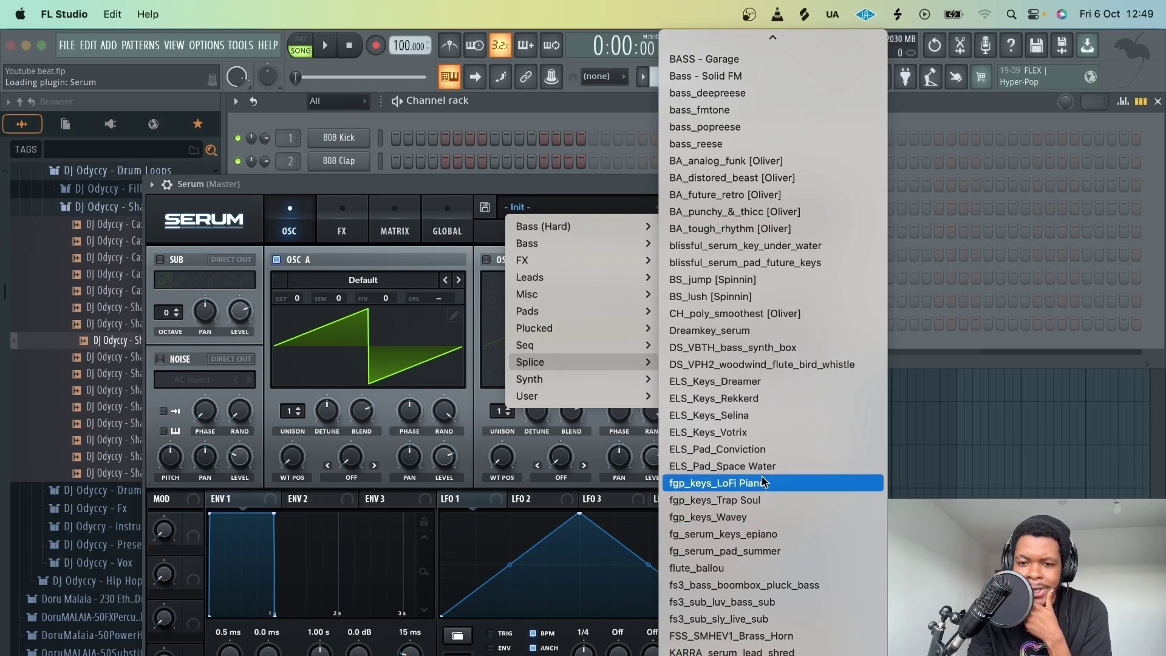
scroll(761, 476, up, 1)
click(766, 346)
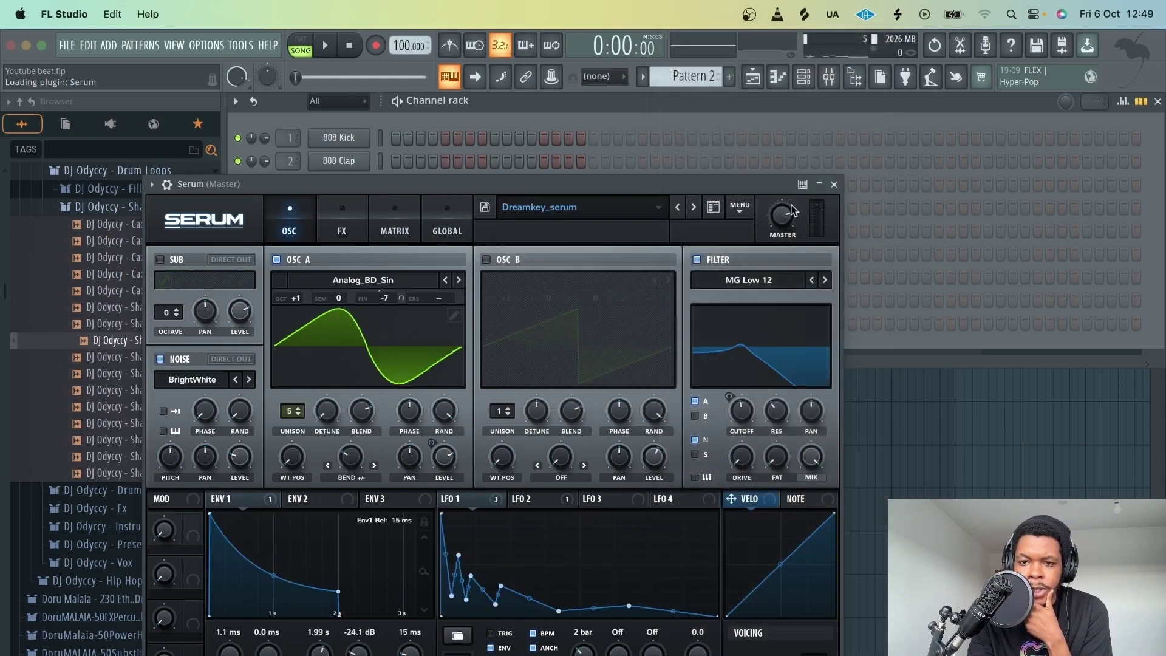
click(833, 184)
Copy Pattern 1's FL Keys chords to the Serum channel, lower them 14 semitones, and play them.
click(718, 79)
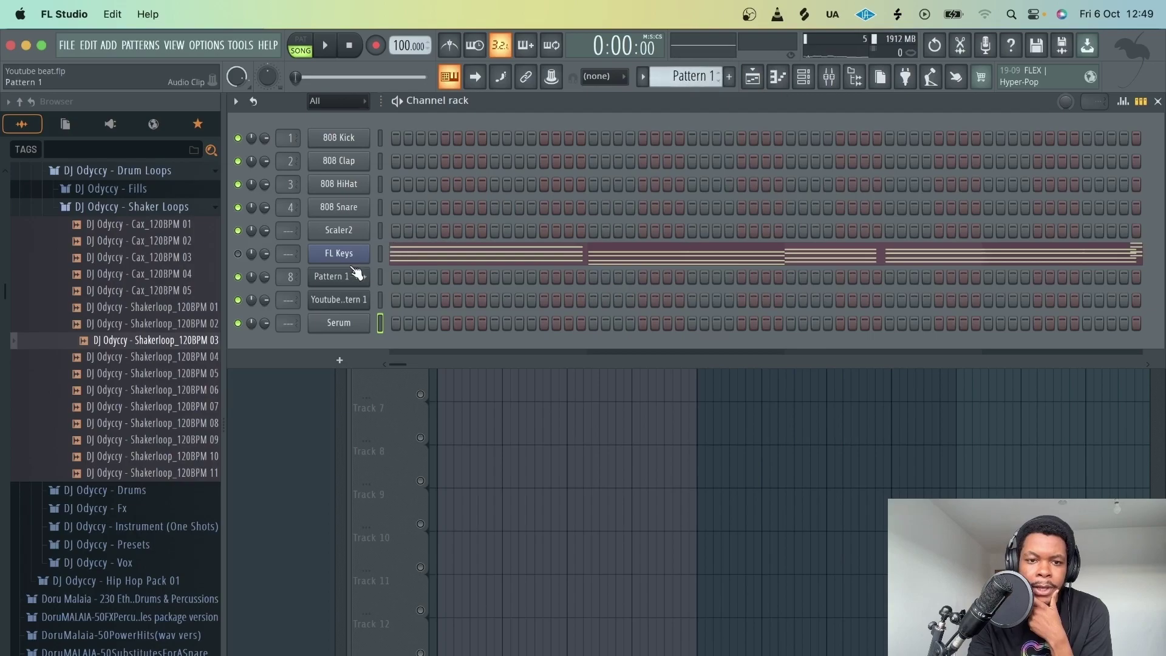
right_click(339, 251)
click(543, 267)
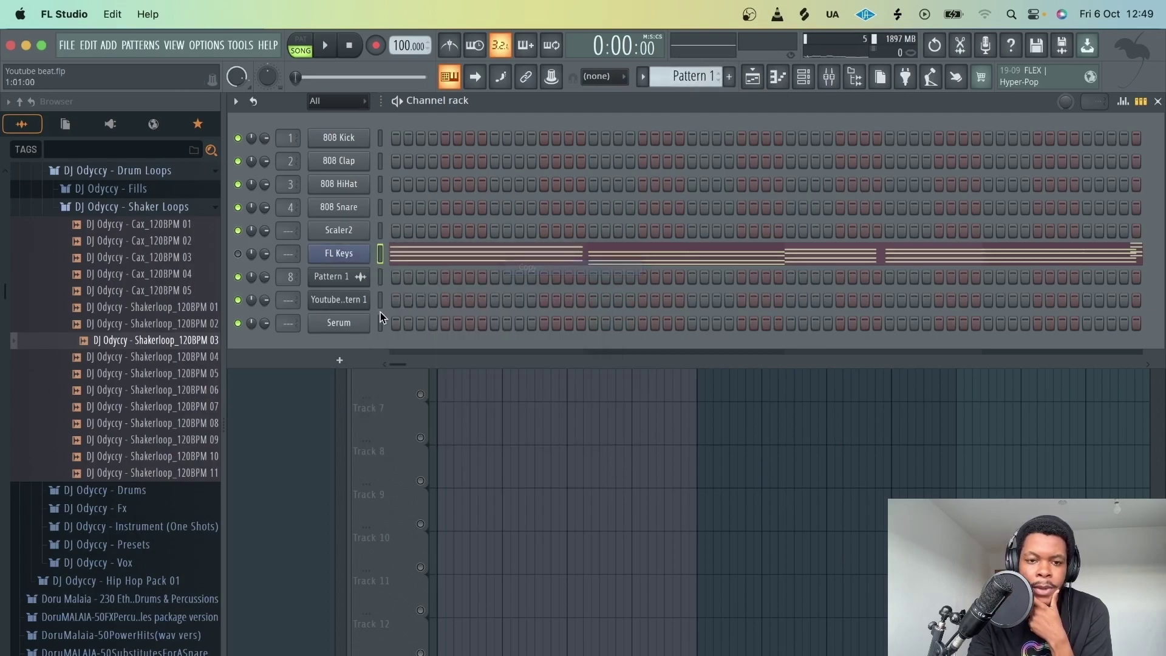
right_click(347, 317)
click(528, 352)
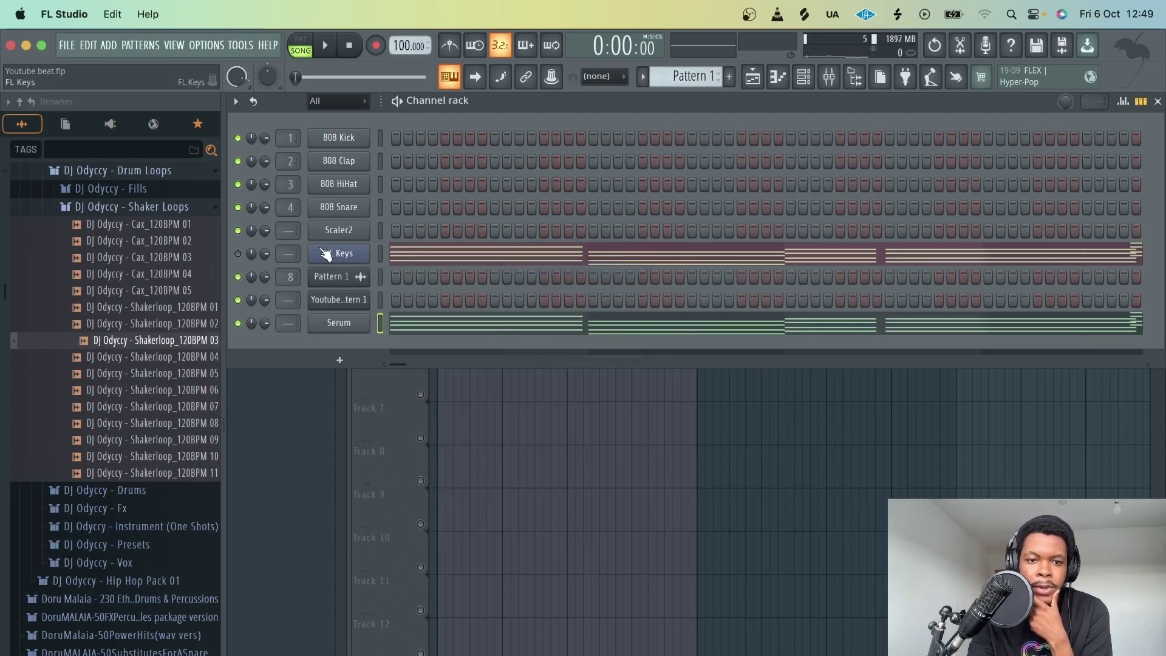
click(759, 322)
key(space)
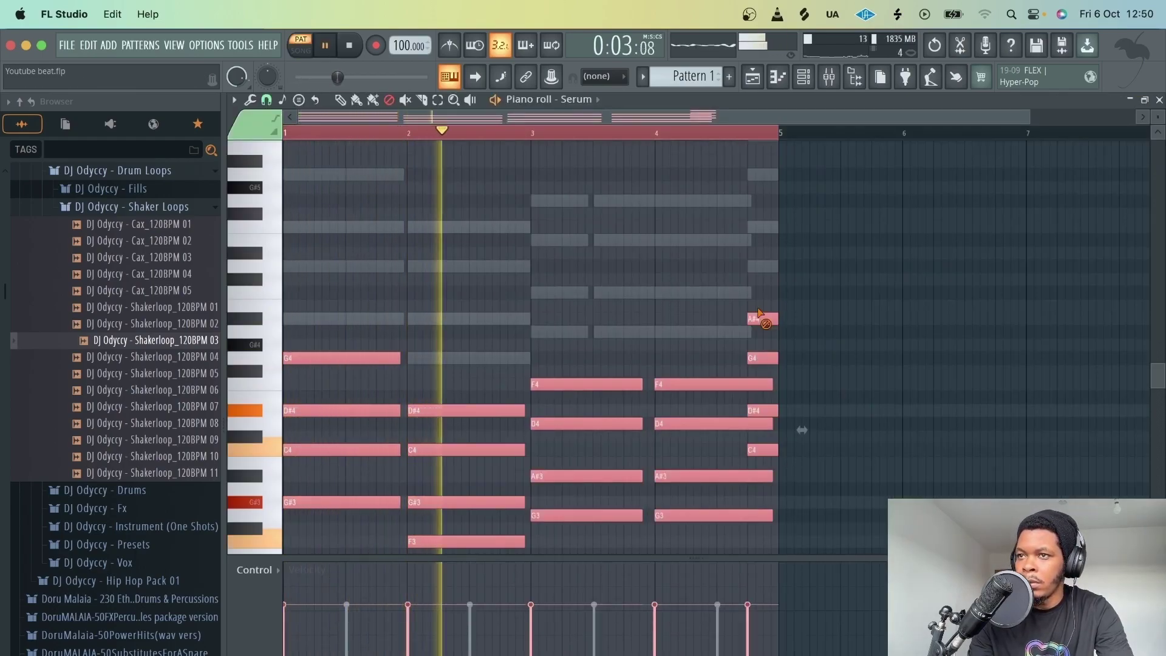
Set Serum's master volume to 81% while the pattern plays, and close the plugin.
click(802, 85)
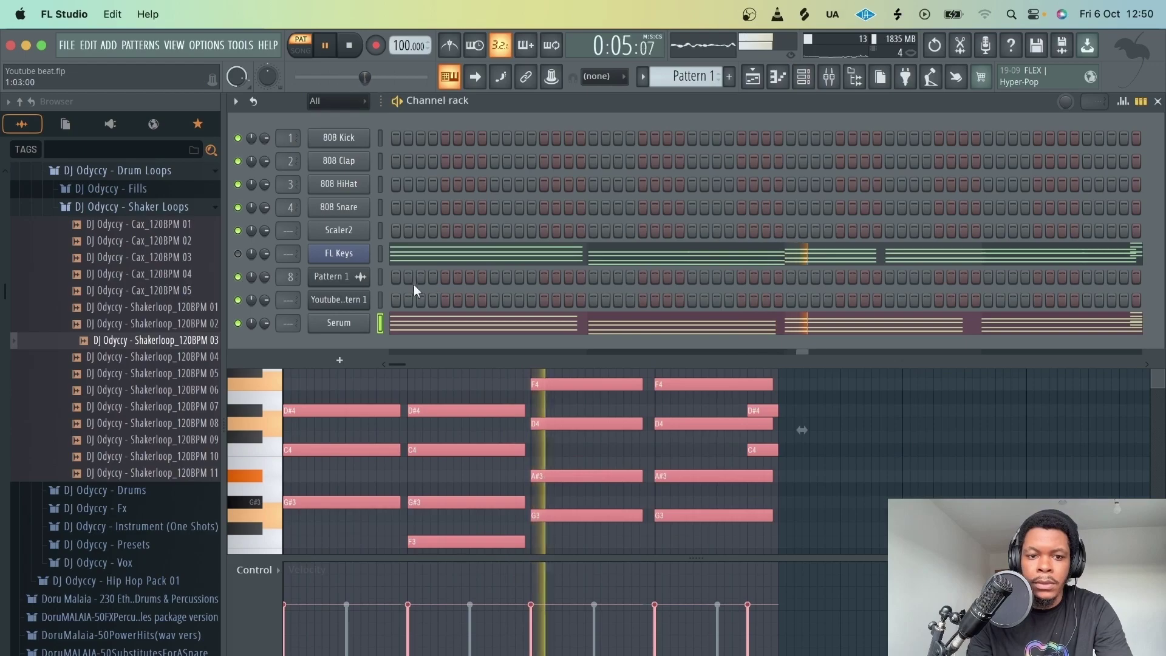
click(339, 322)
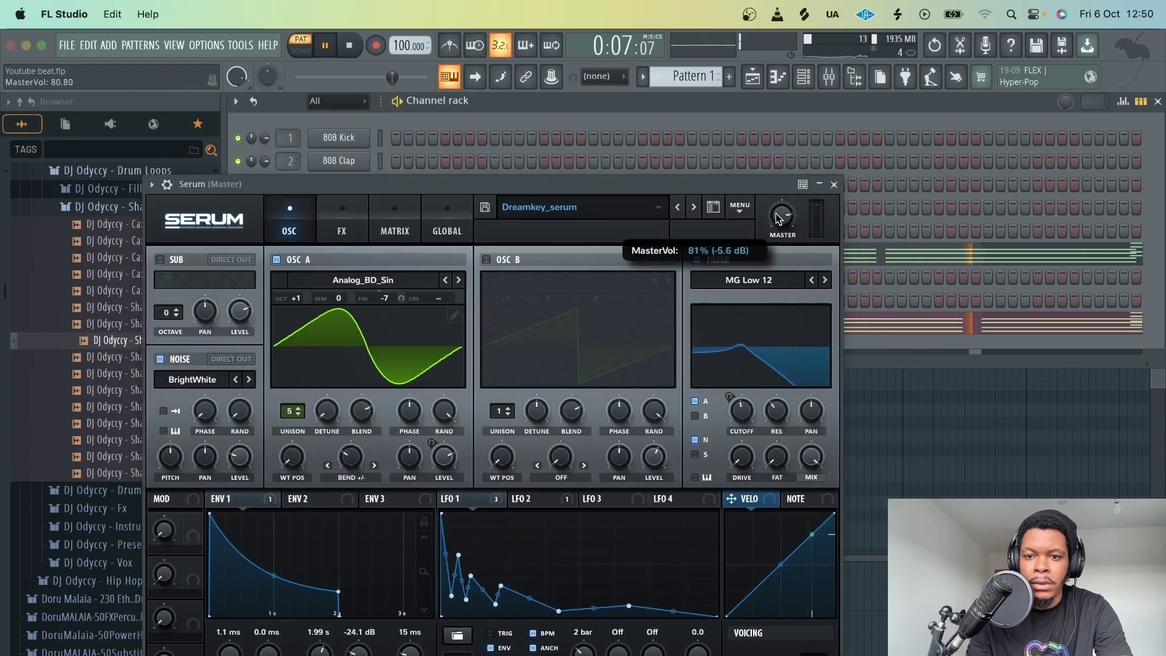
click(834, 184)
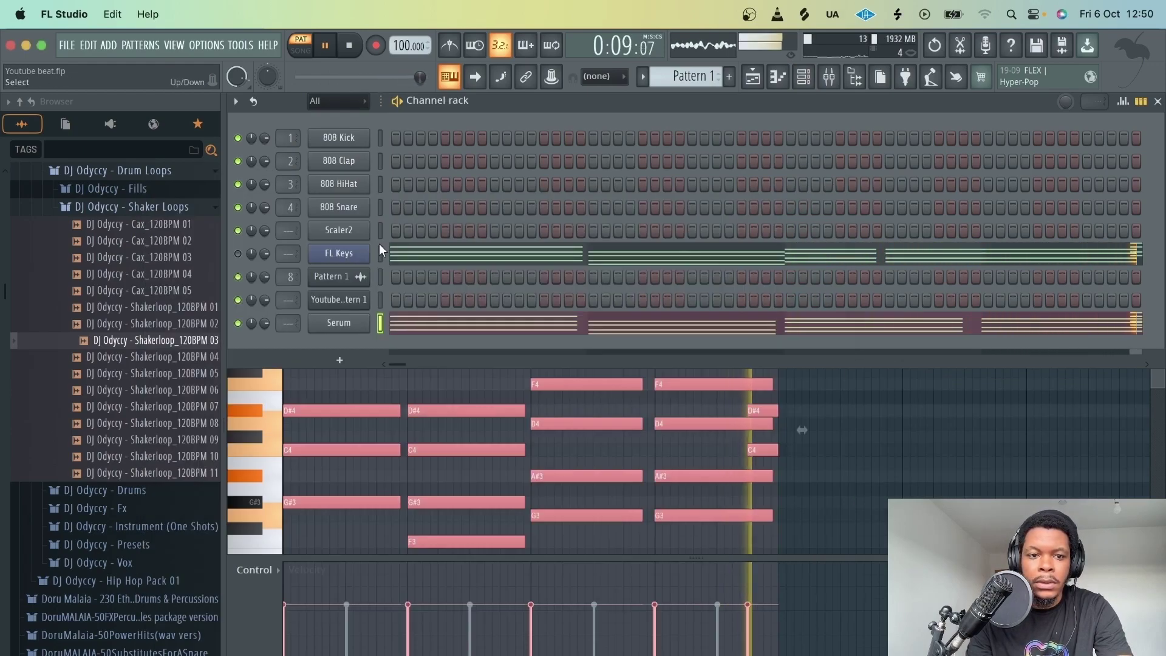
Place Pattern 1 at the start of Track 3, unmute that track, and play the arrangement in song mode.
click(752, 76)
key(space)
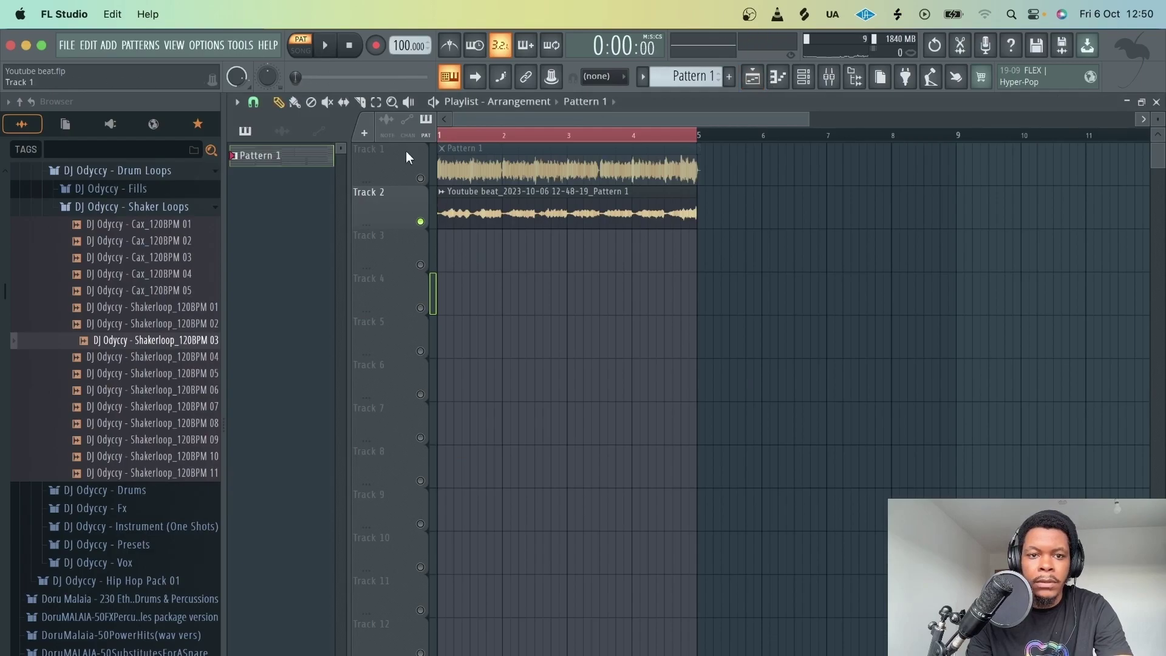
click(441, 261)
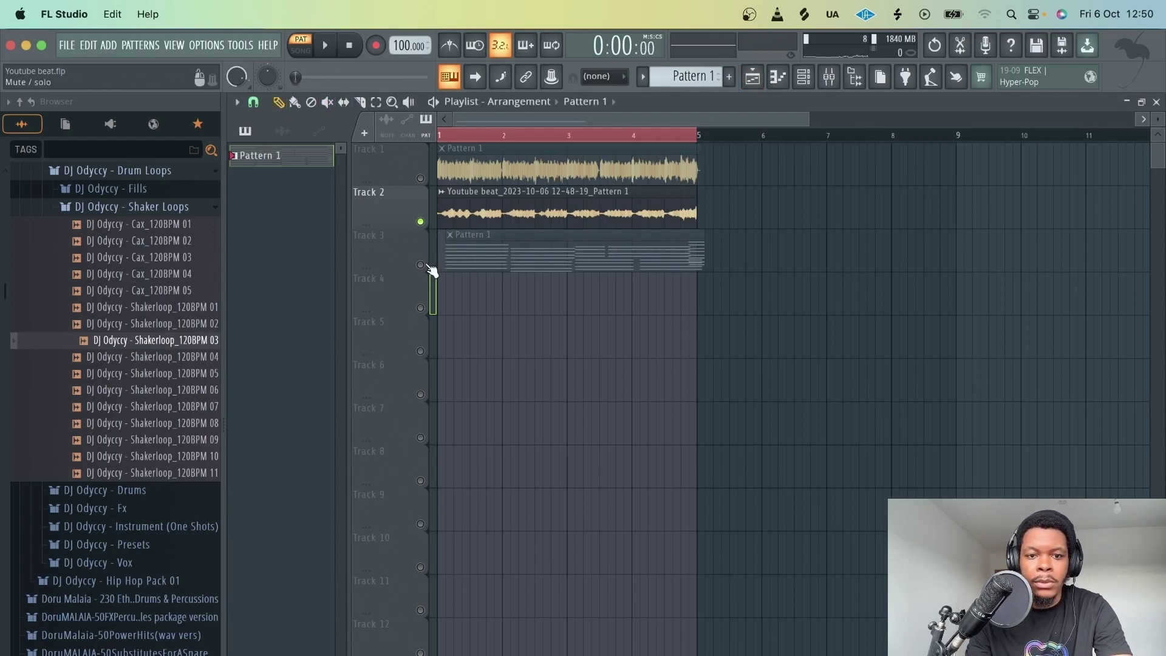
click(300, 51)
key(space)
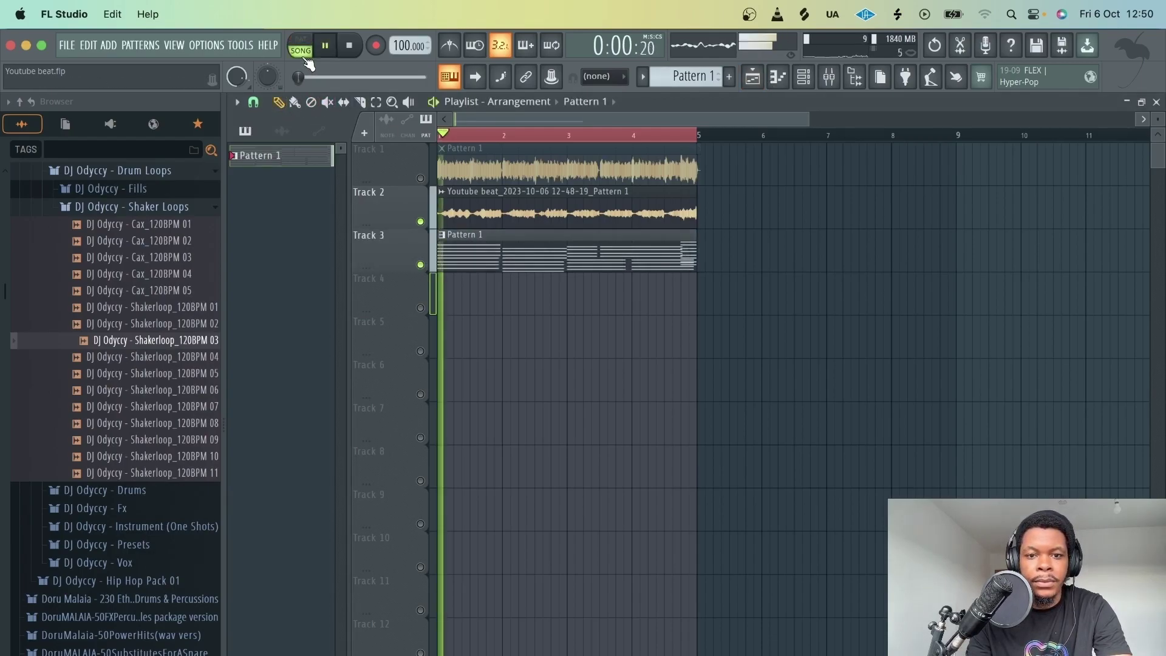
Stop playback and route the rendered audio clip on Track 2 to mixer track 10.
double_click(596, 256)
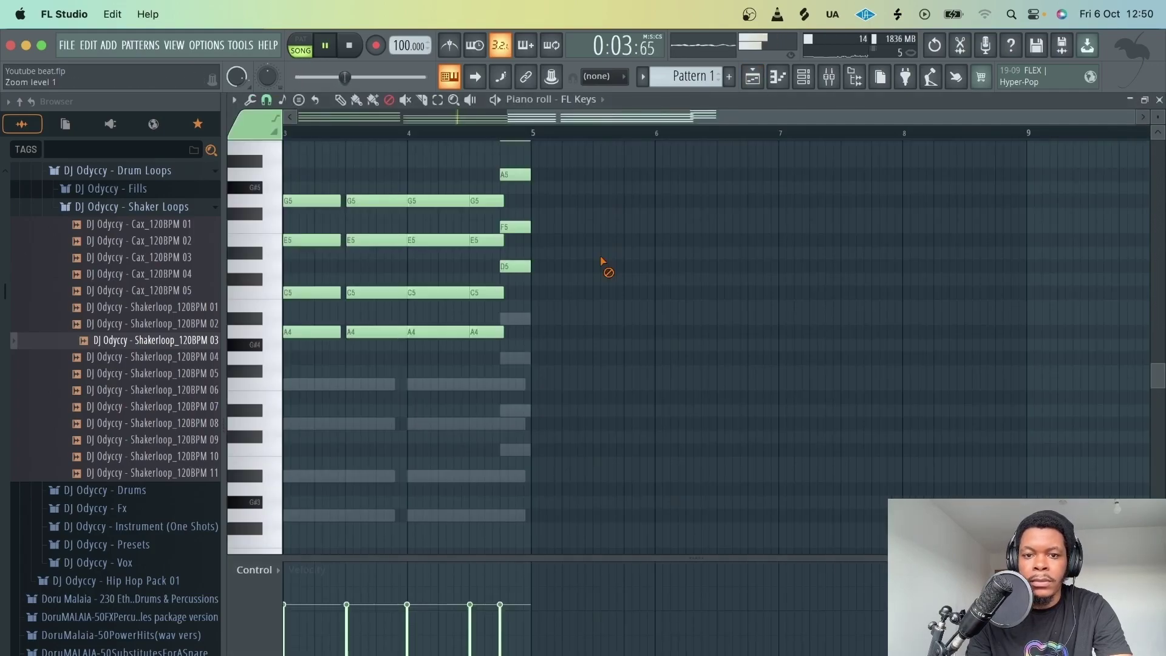
click(843, 80)
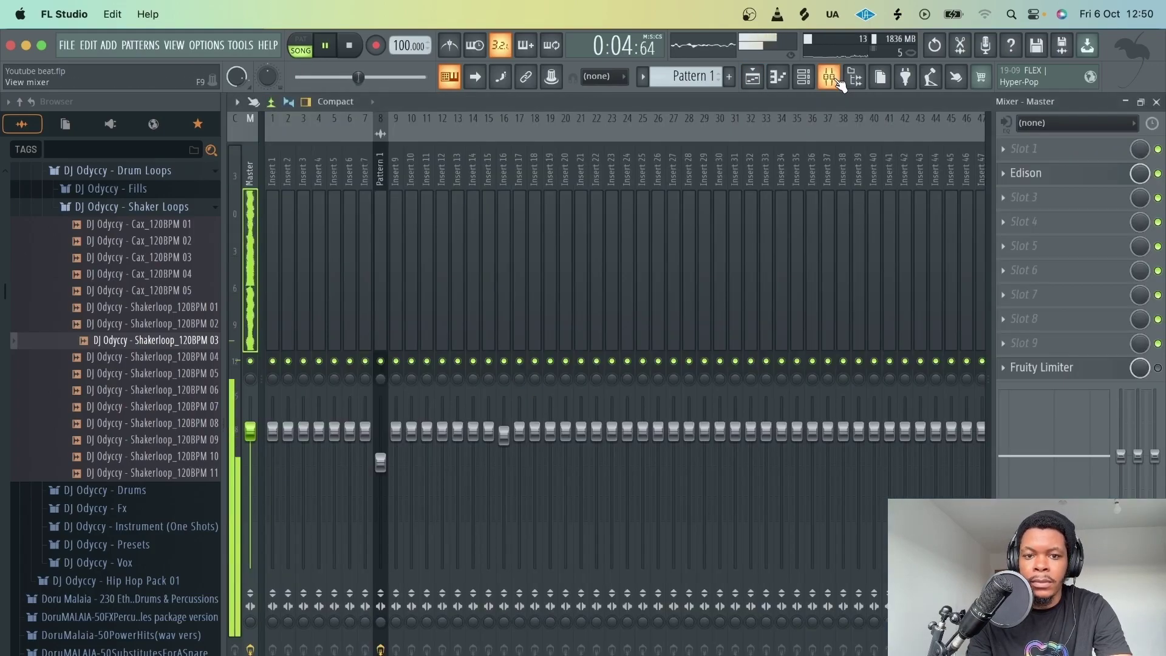
click(754, 79)
key(space)
double_click(577, 203)
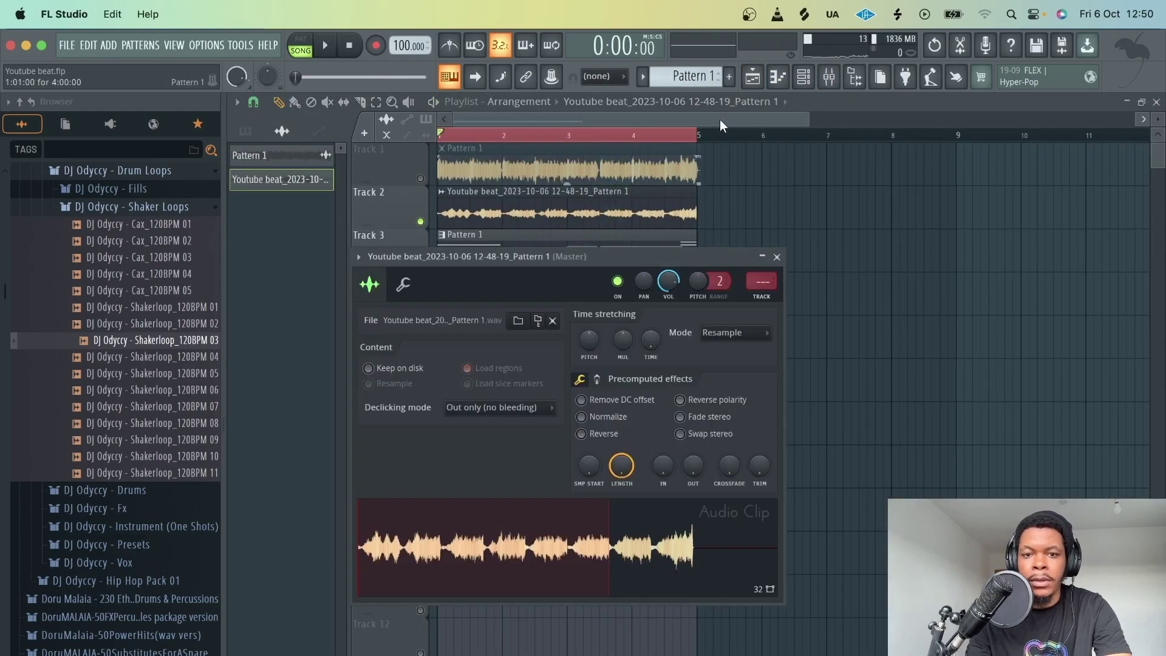
click(831, 81)
click(414, 206)
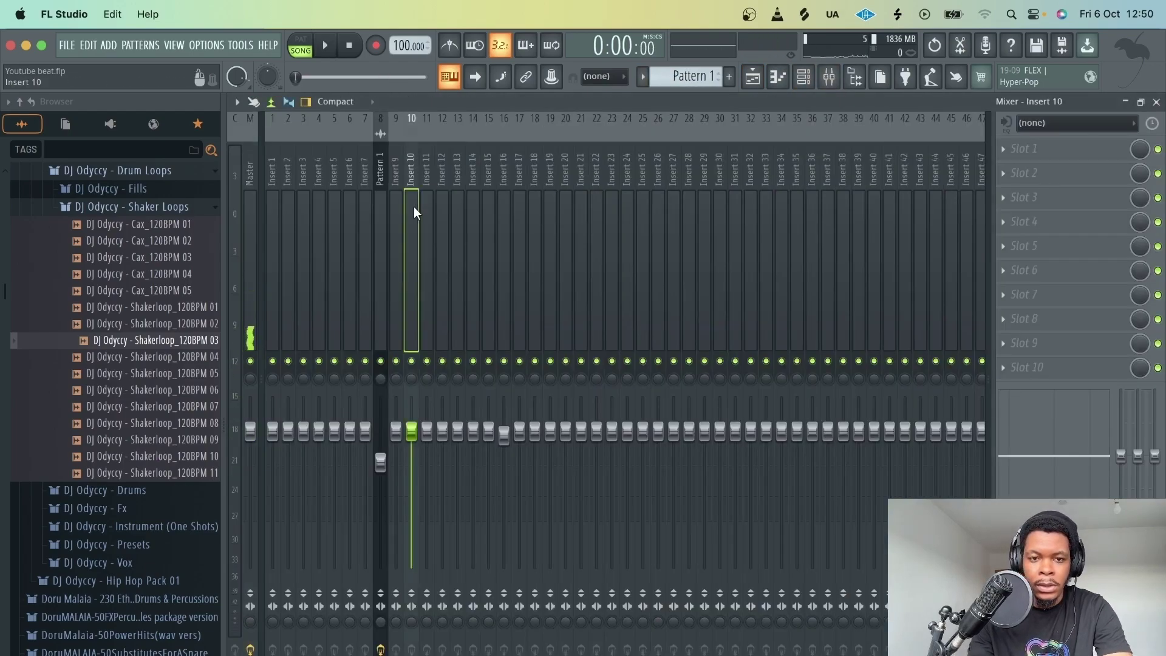
drag(407, 394, 407, 416)
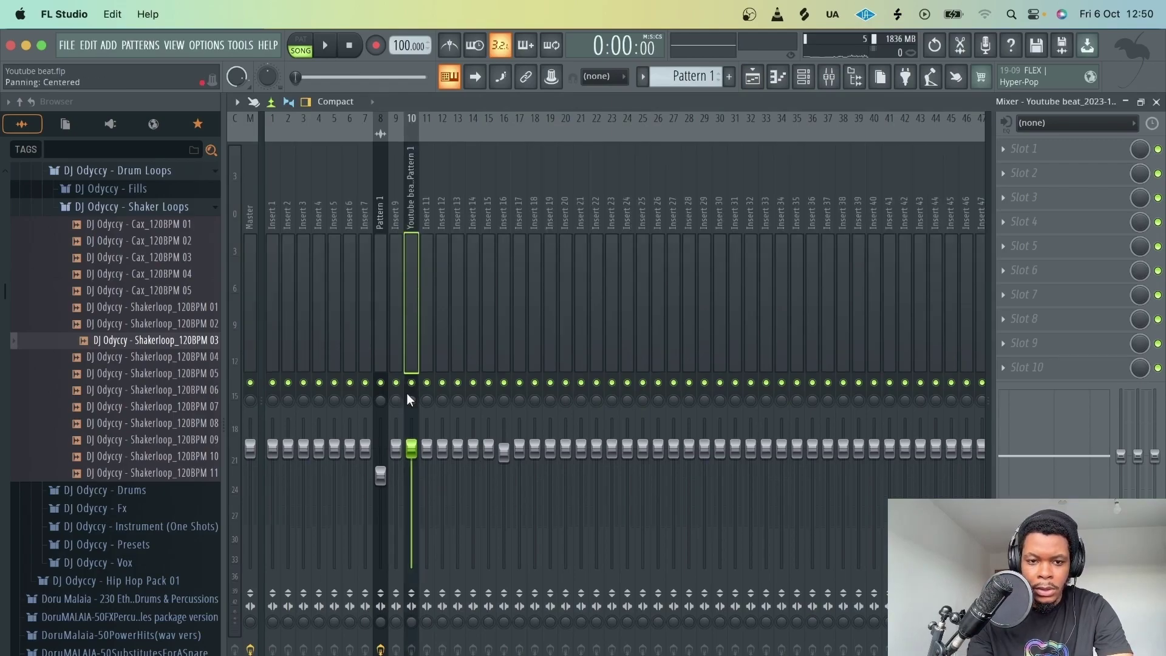
Play the arrangement briefly and lower the volume fader of the rendered clip's mixer track 10.
key(space)
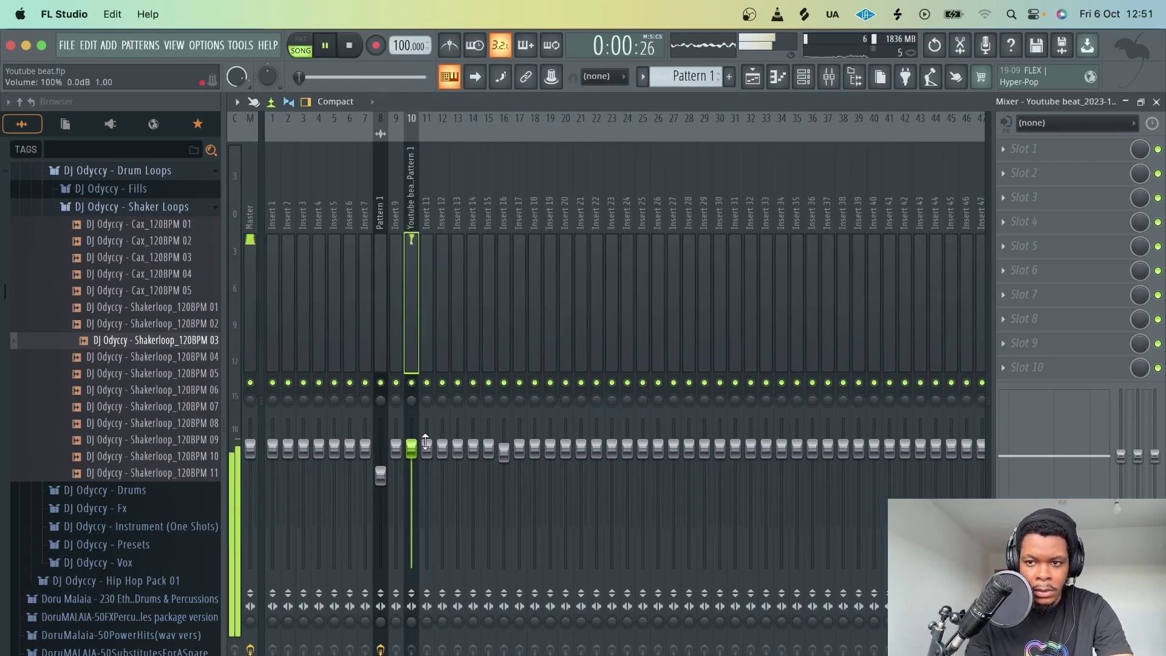
key(space)
drag(412, 448, 412, 498)
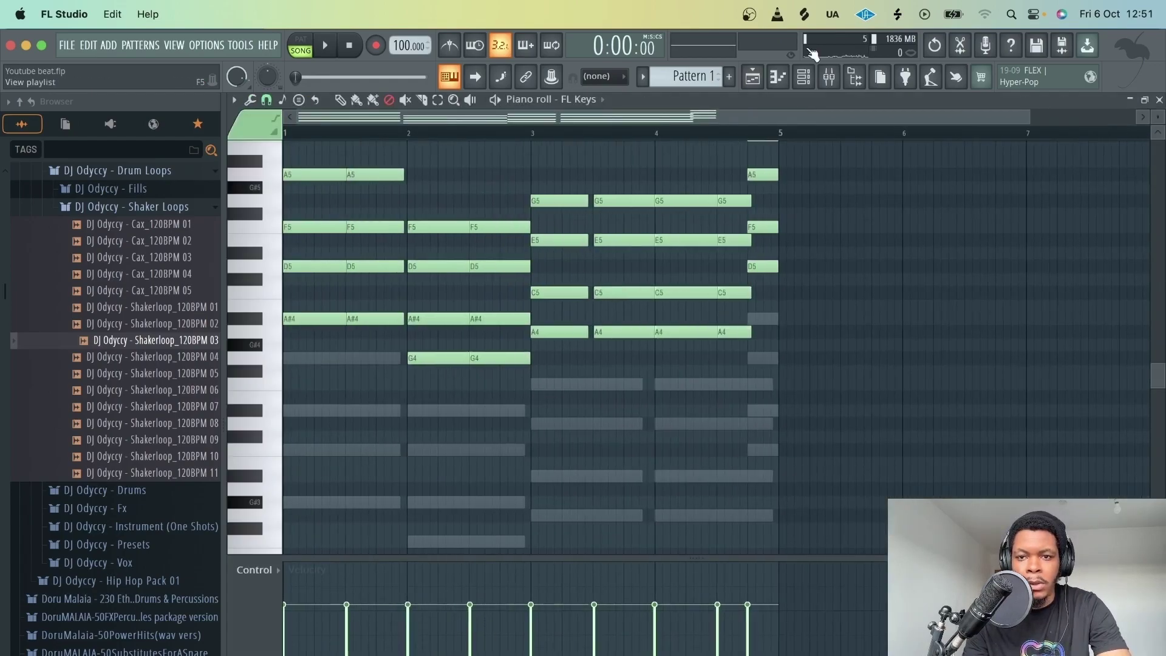
Lower the mixer faders of the rendered clip and Serum tracks while the arrangement plays, and stop playback.
click(804, 78)
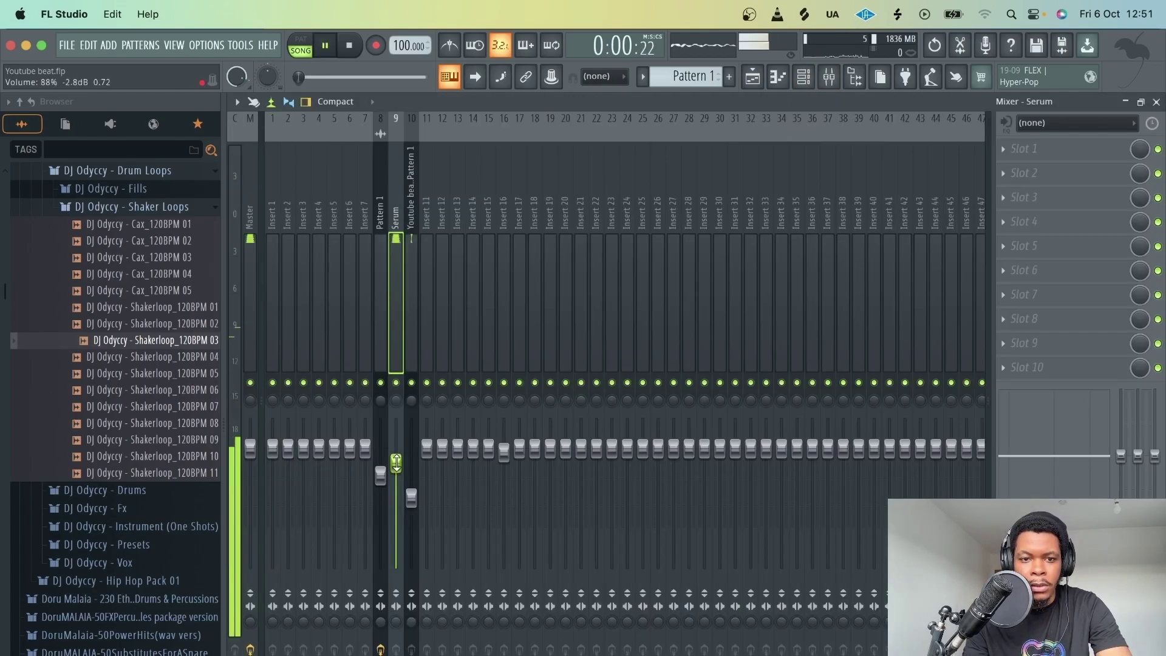
drag(411, 507, 411, 509)
drag(397, 465, 396, 472)
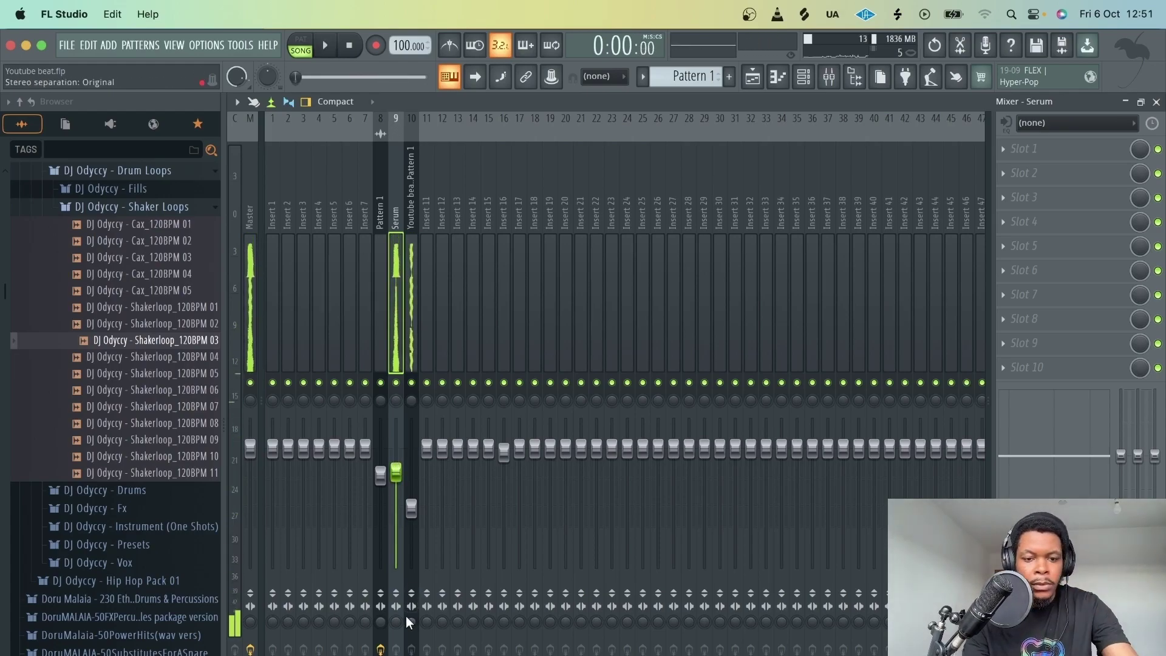
key(space)
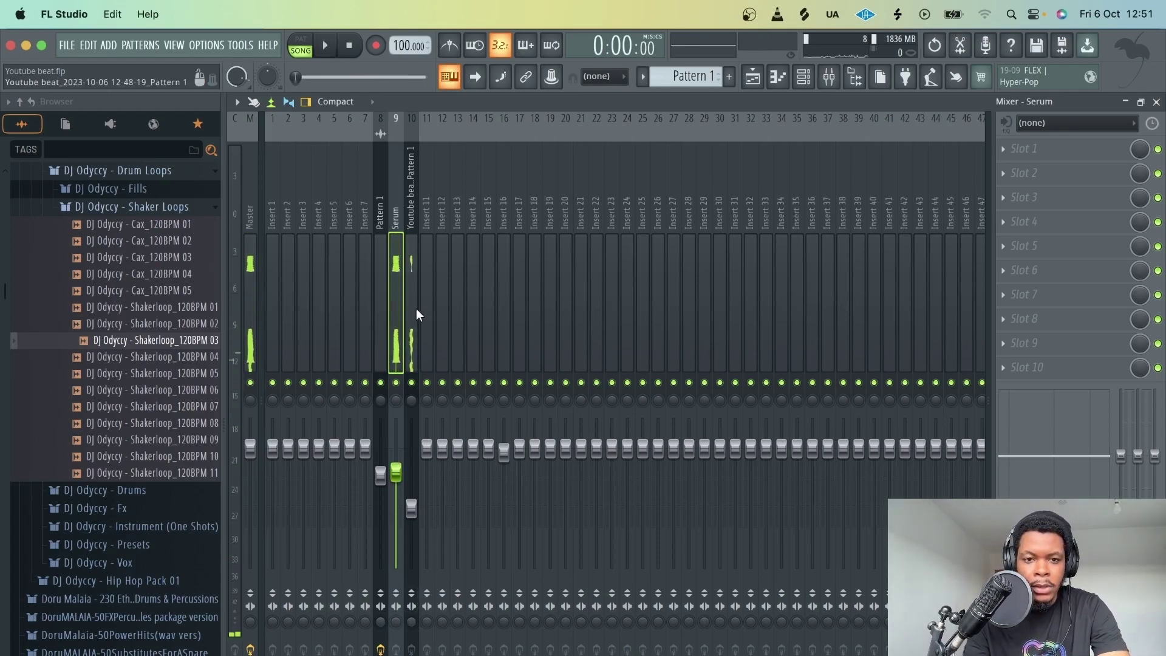
Widen the stereo separation of the rendered clip's mixer track 10 and set the Serum track's separation to 30% merged.
click(410, 308)
drag(412, 626, 412, 634)
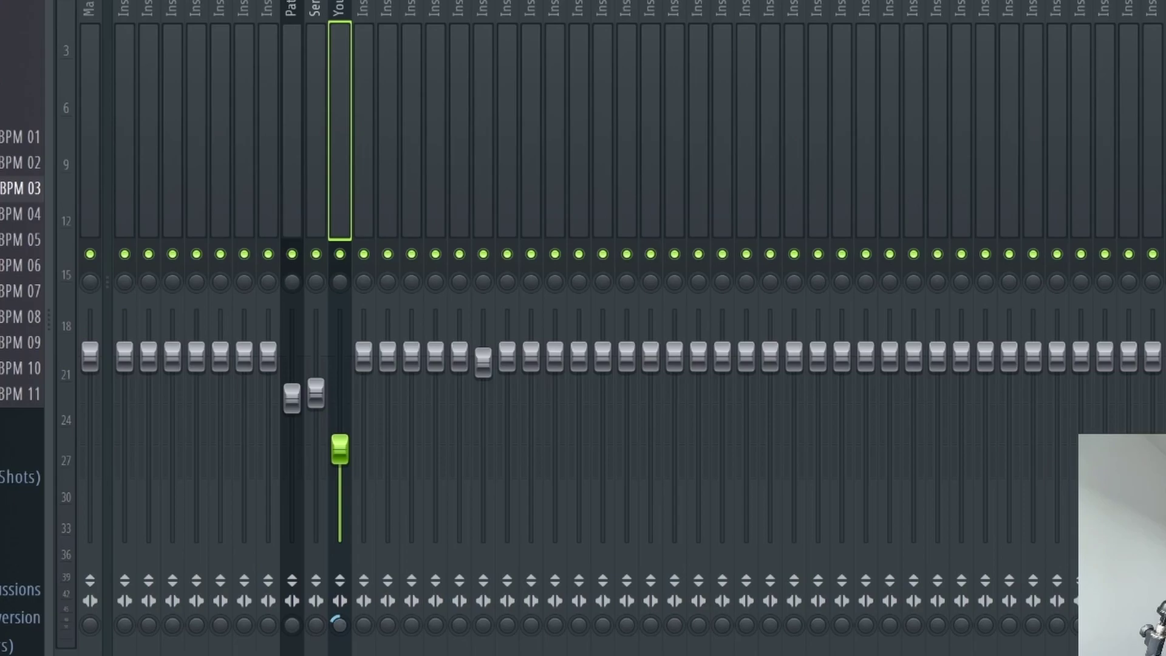
drag(315, 624, 315, 629)
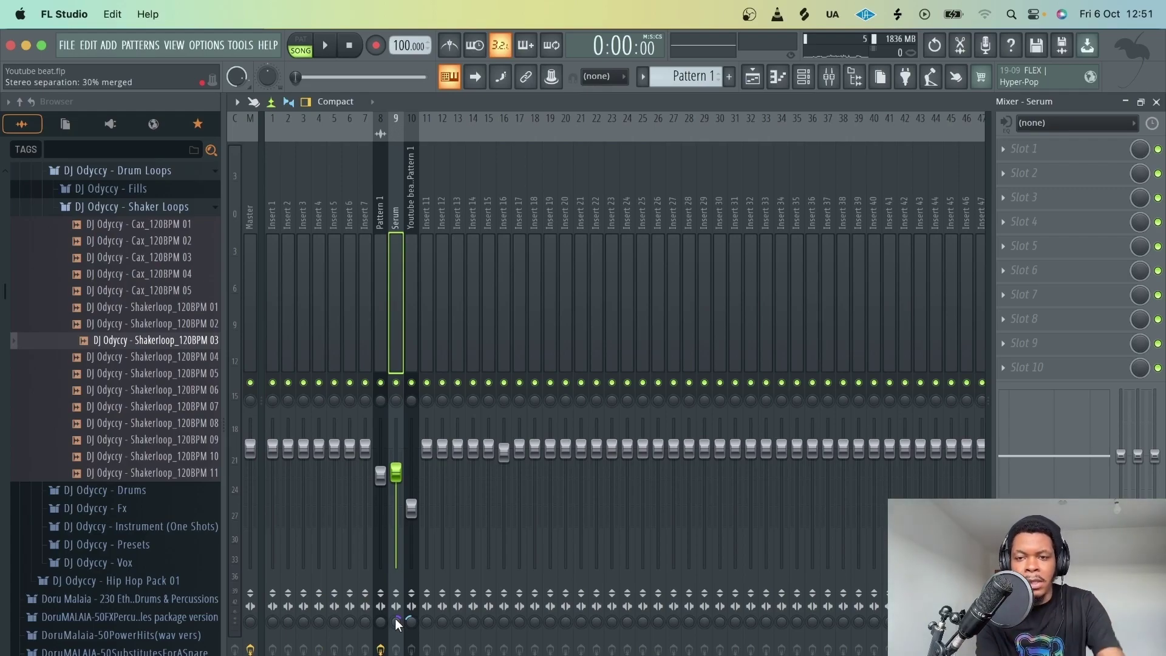
Play the arrangement in the playlist, save the project, and stop playback.
click(753, 76)
key(space)
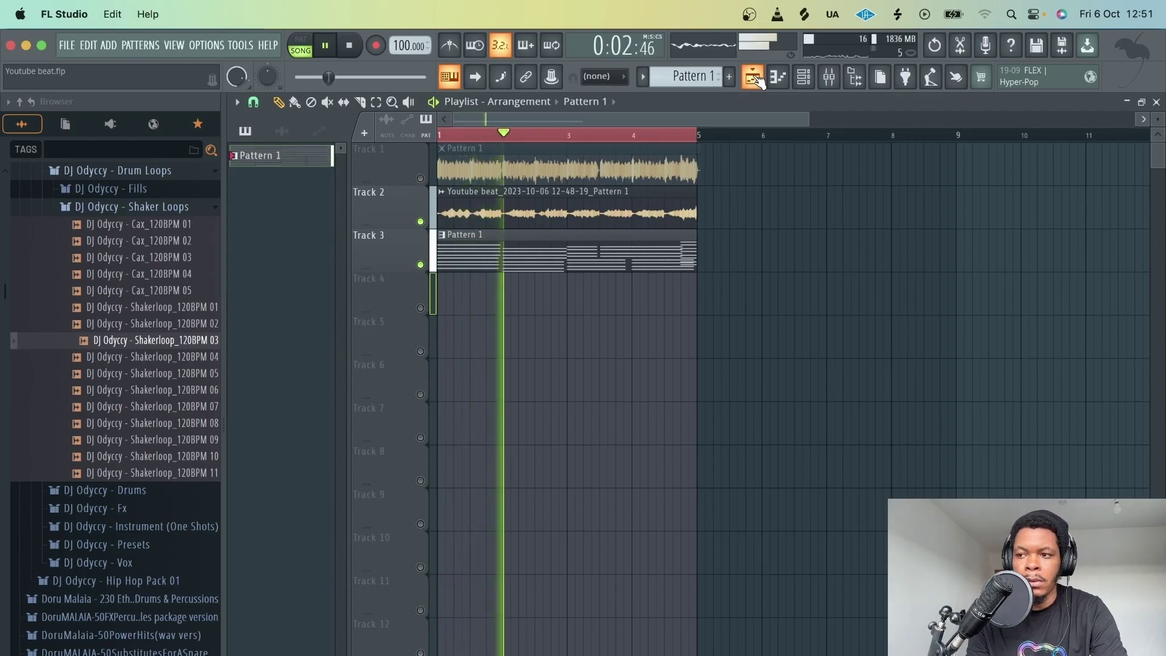
key(super+s)
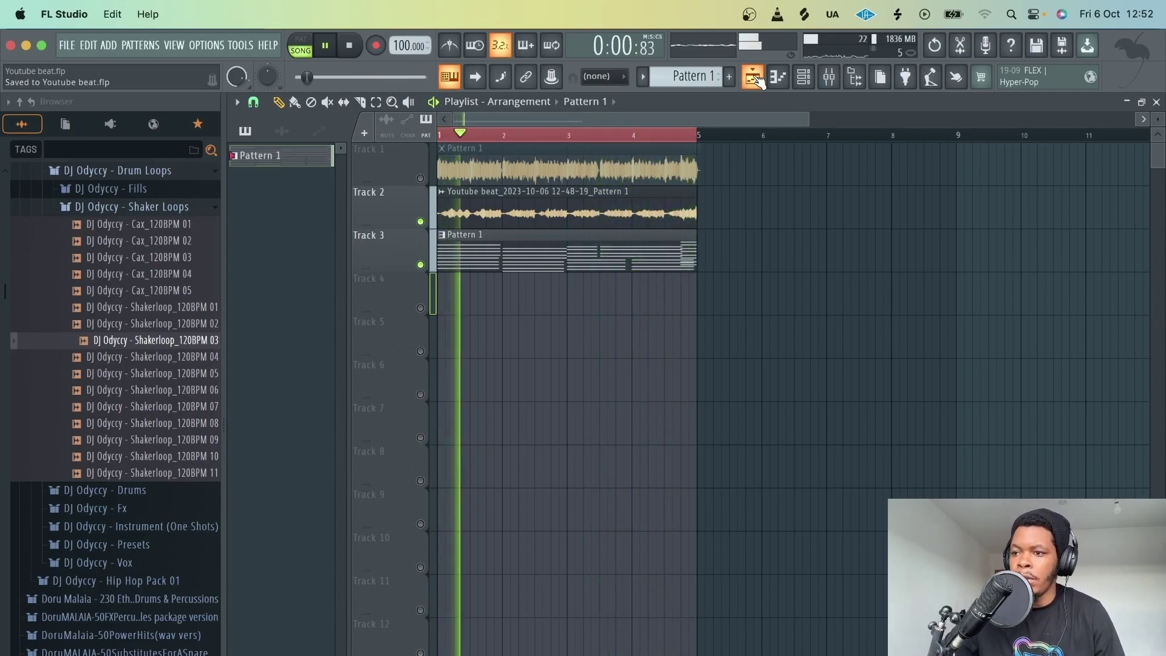
key(space)
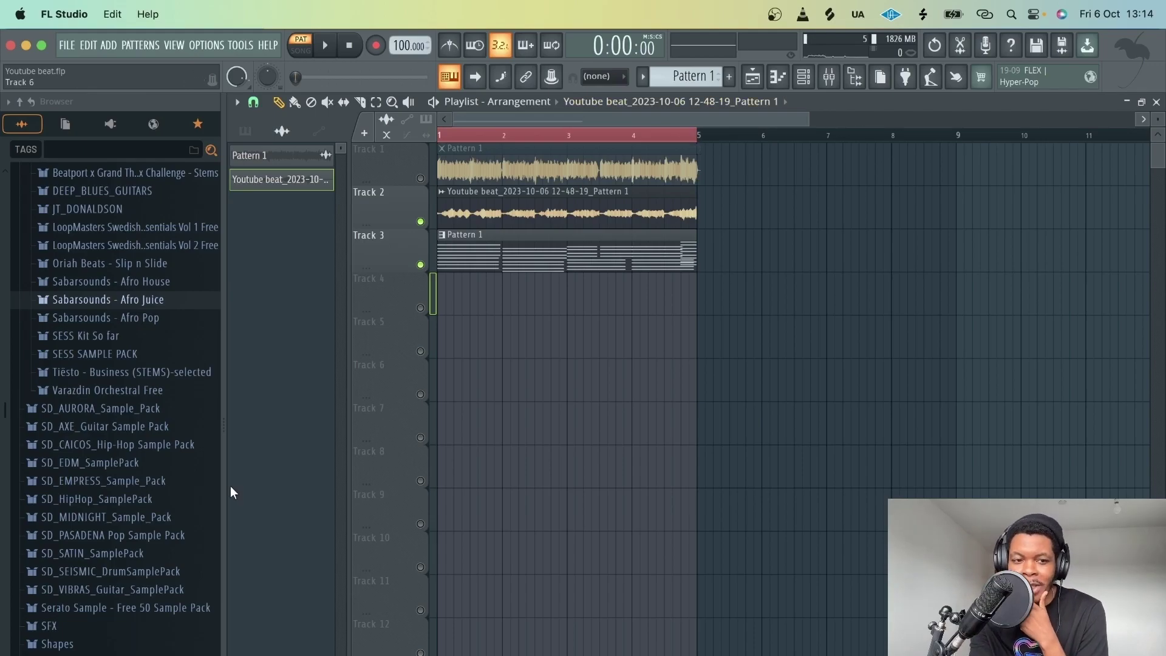
Open the Sabarsounds - Afro Juice drumloops and audition the full 97BPM and 100BPM loops, checking the latter with the pattern.
click(150, 299)
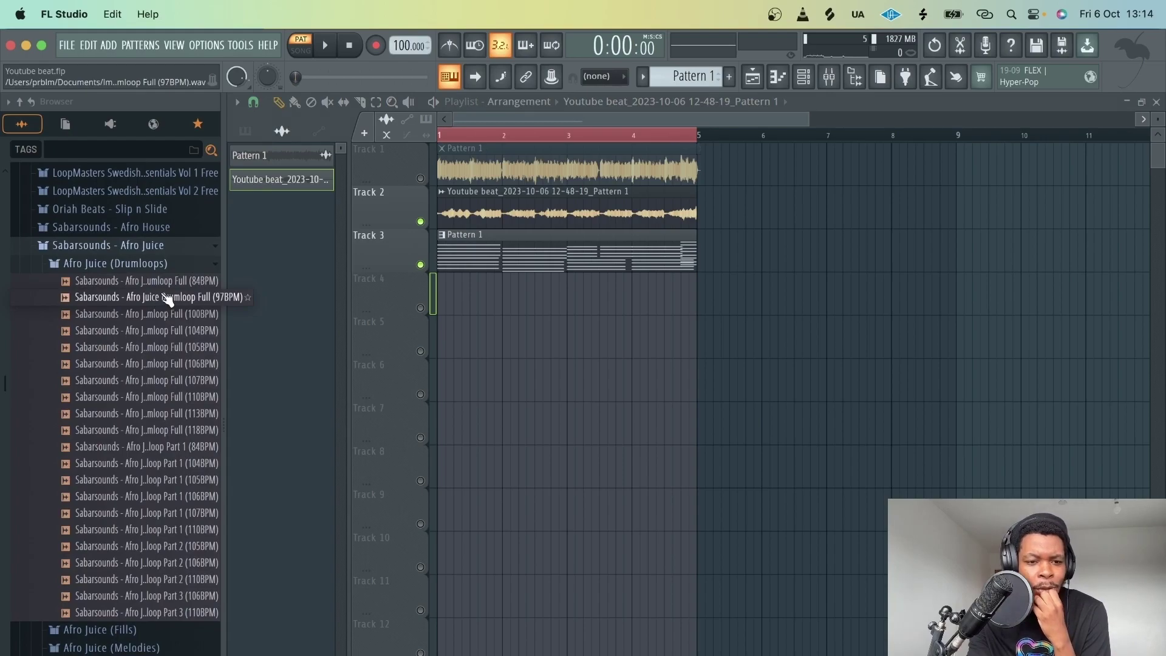
click(151, 270)
click(149, 267)
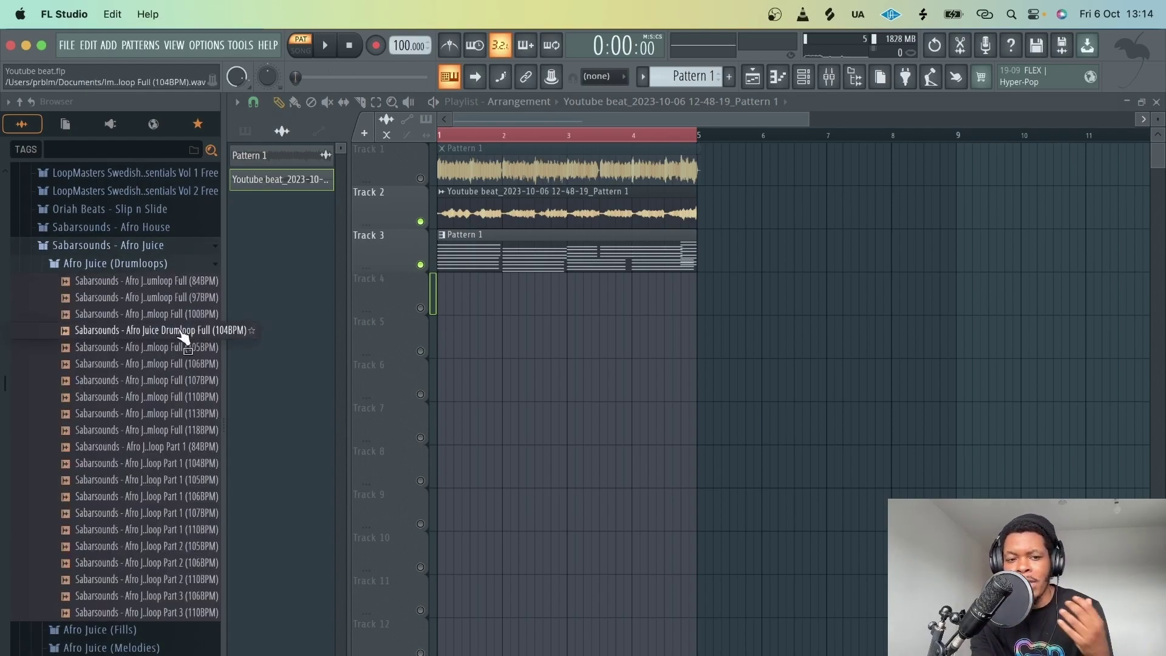
click(194, 297)
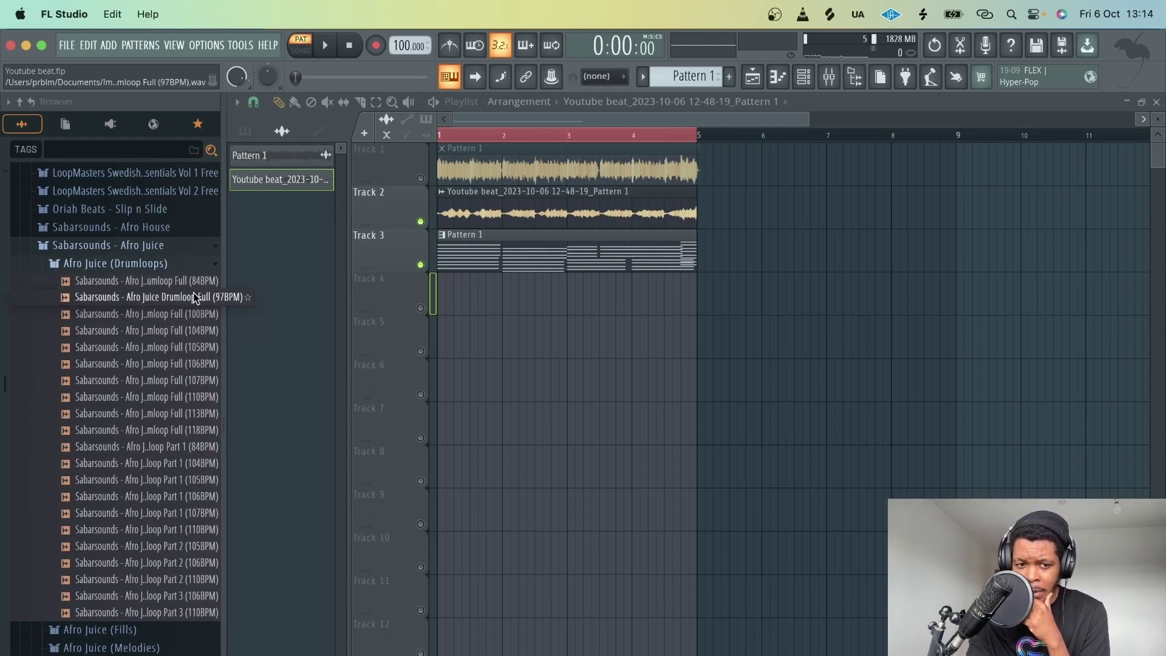
click(188, 313)
key(space)
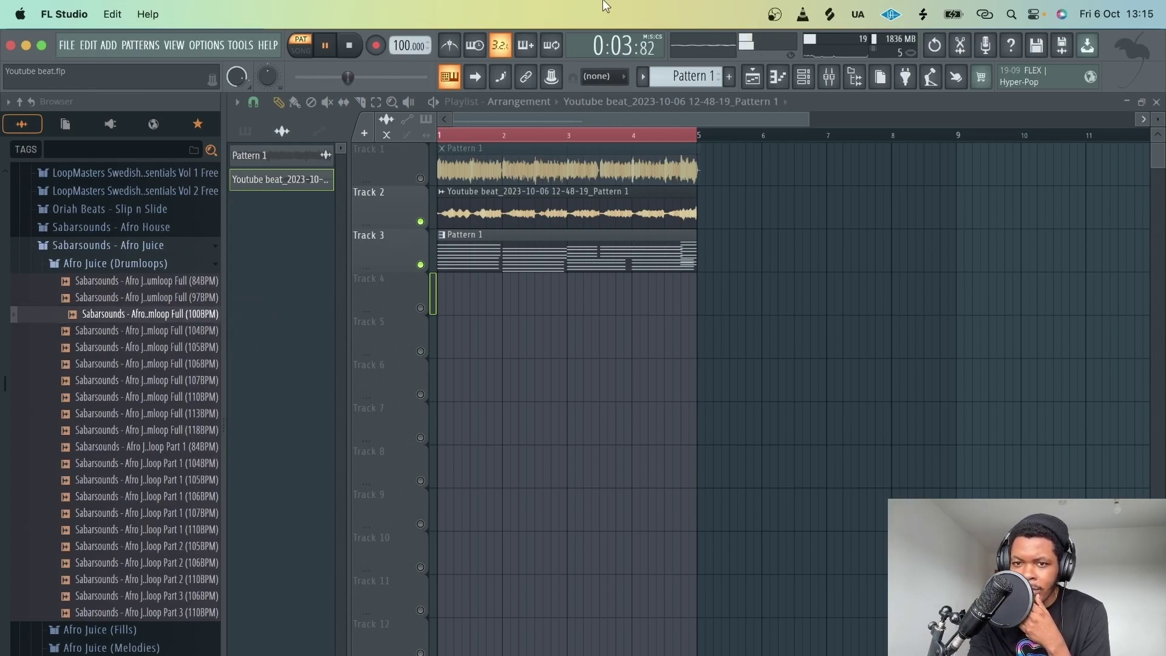
key(space)
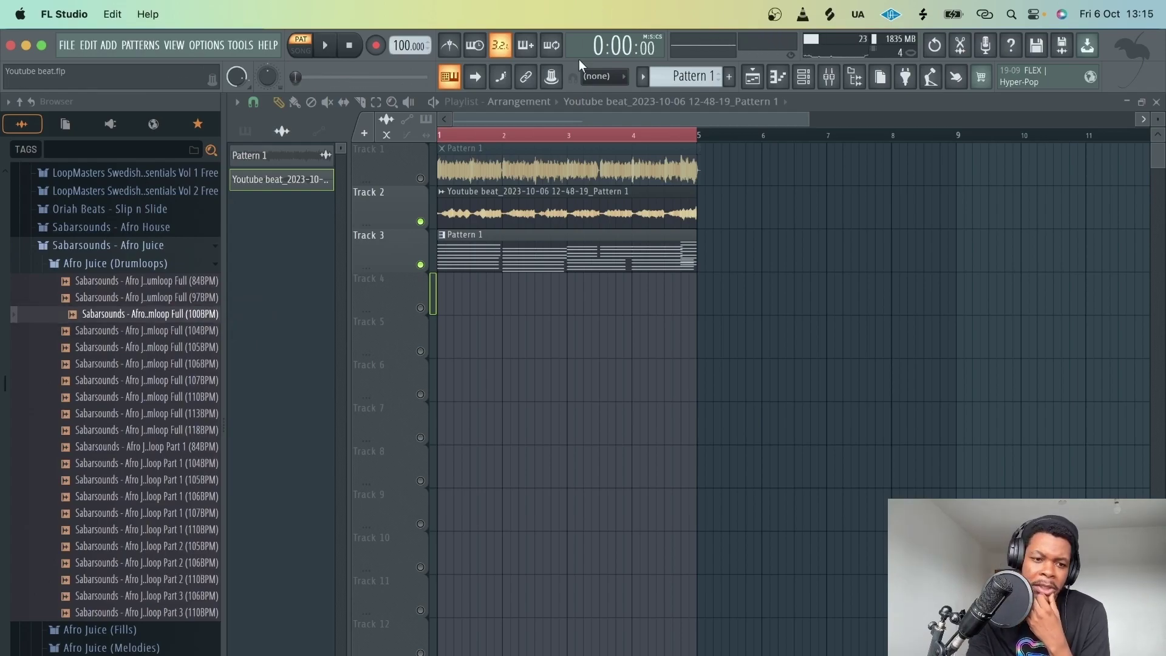
Audition the Afro Juice full drumloops at 107BPM and 84BPM while playing the pattern, and stop playback.
key(space)
click(178, 380)
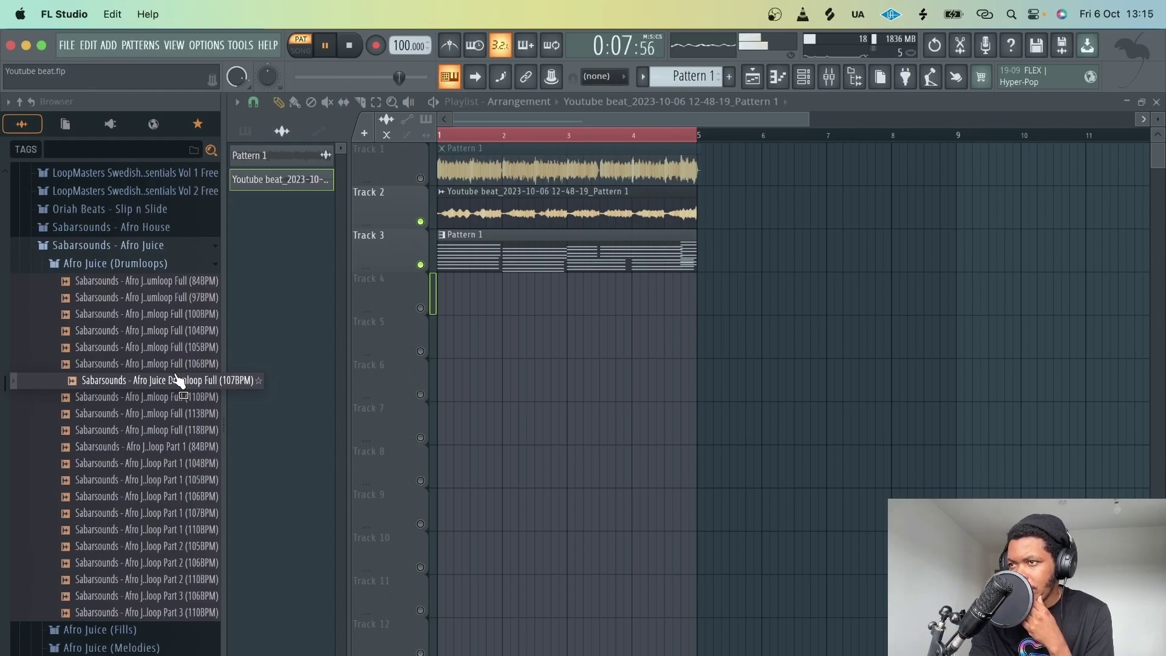
key(space)
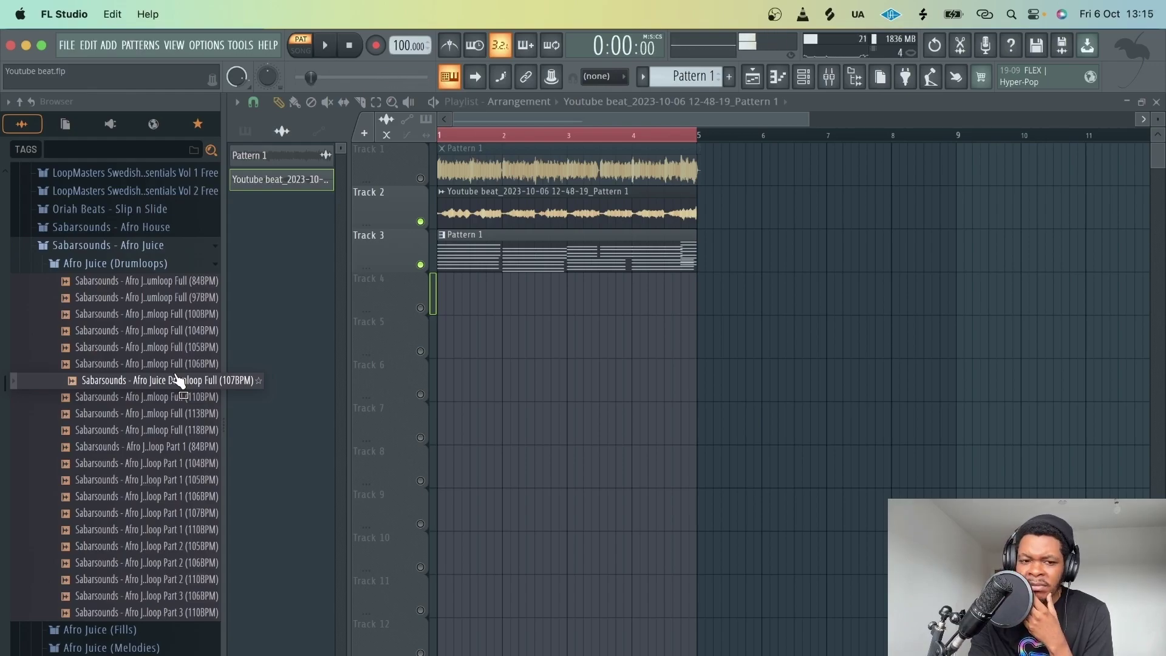
click(157, 283)
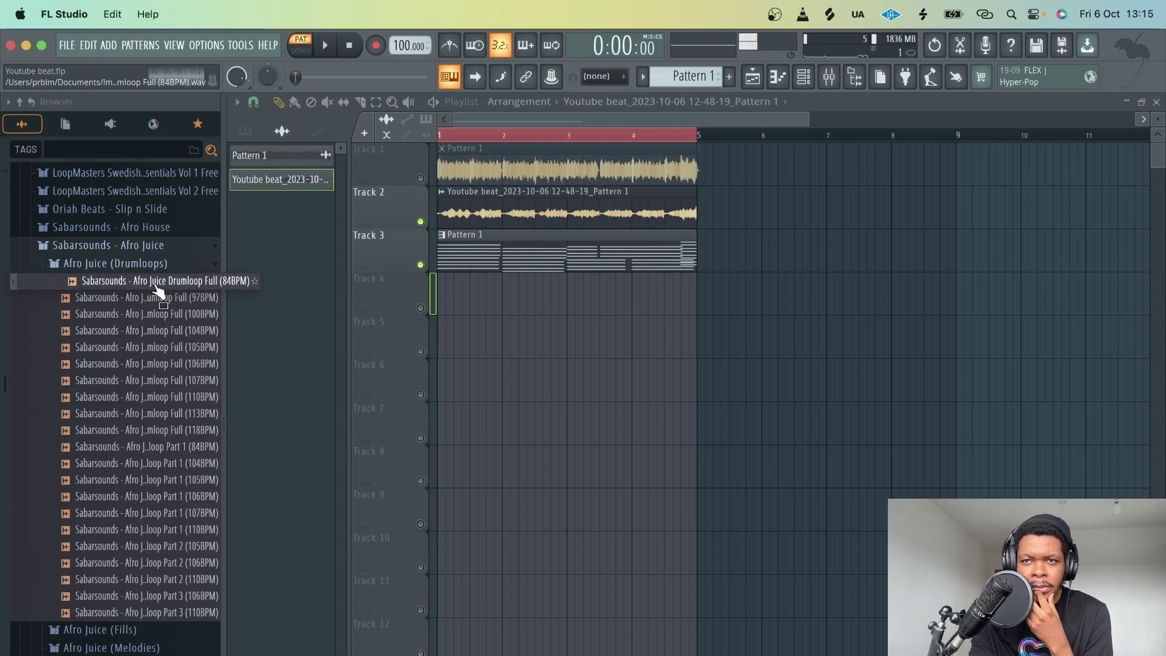
key(space)
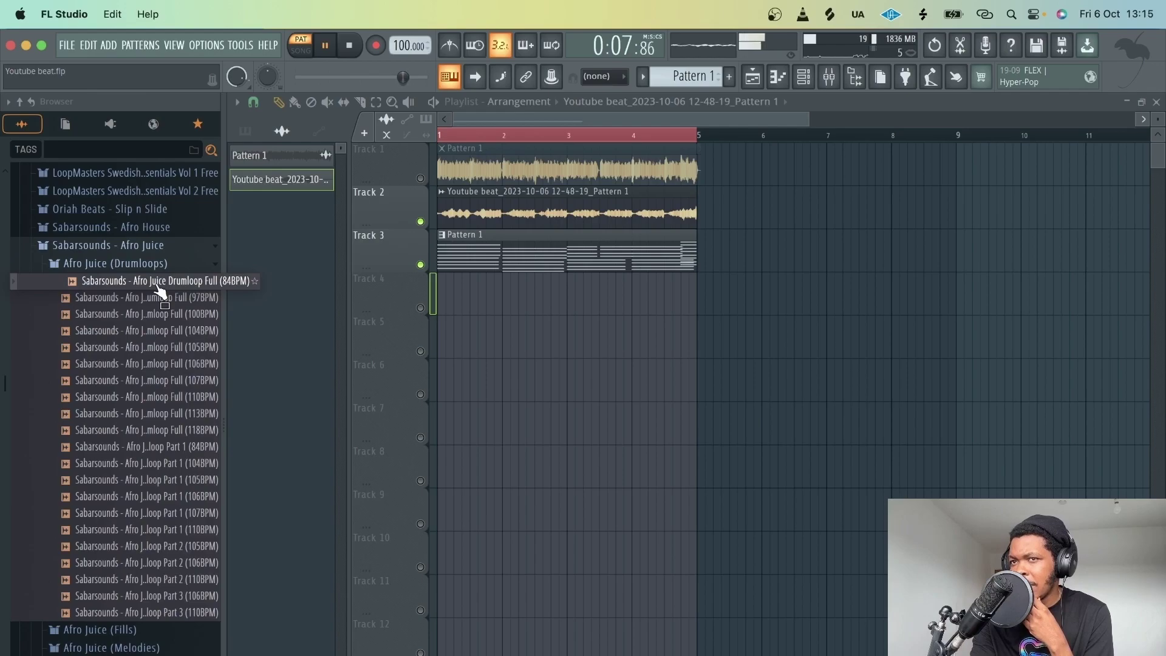
click(349, 45)
In song mode, place Afro Juice Drumloop Full (84BPM) at the start of Track 5 and stretch it to eight bars.
click(301, 51)
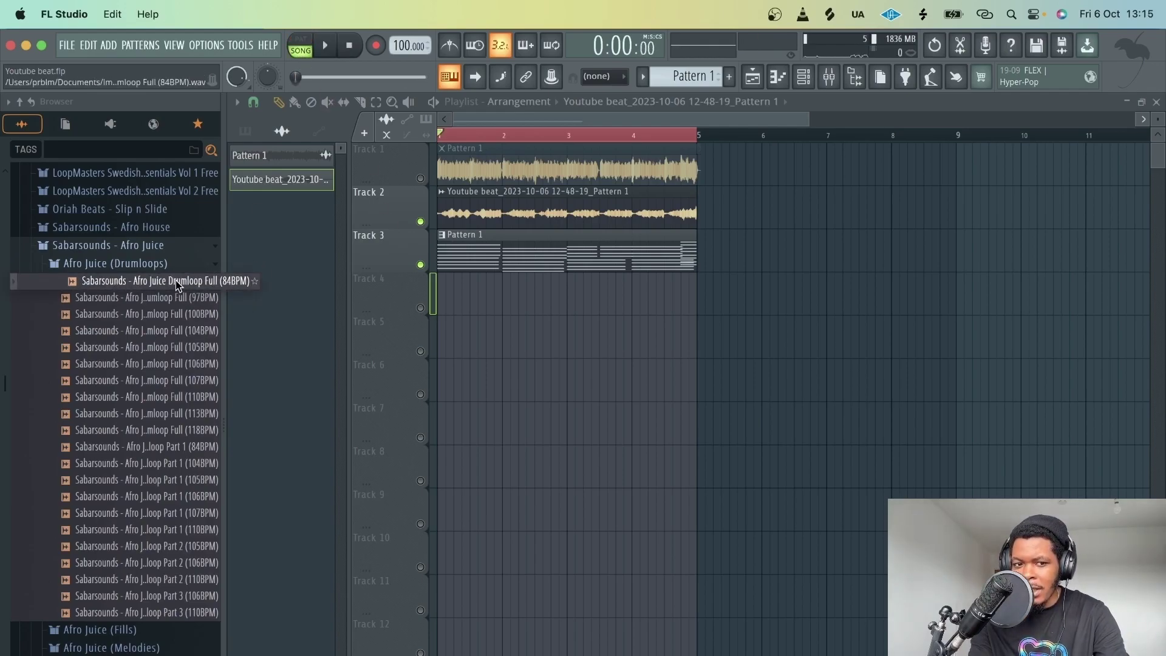
drag(178, 285, 441, 346)
click(426, 136)
drag(902, 320, 669, 323)
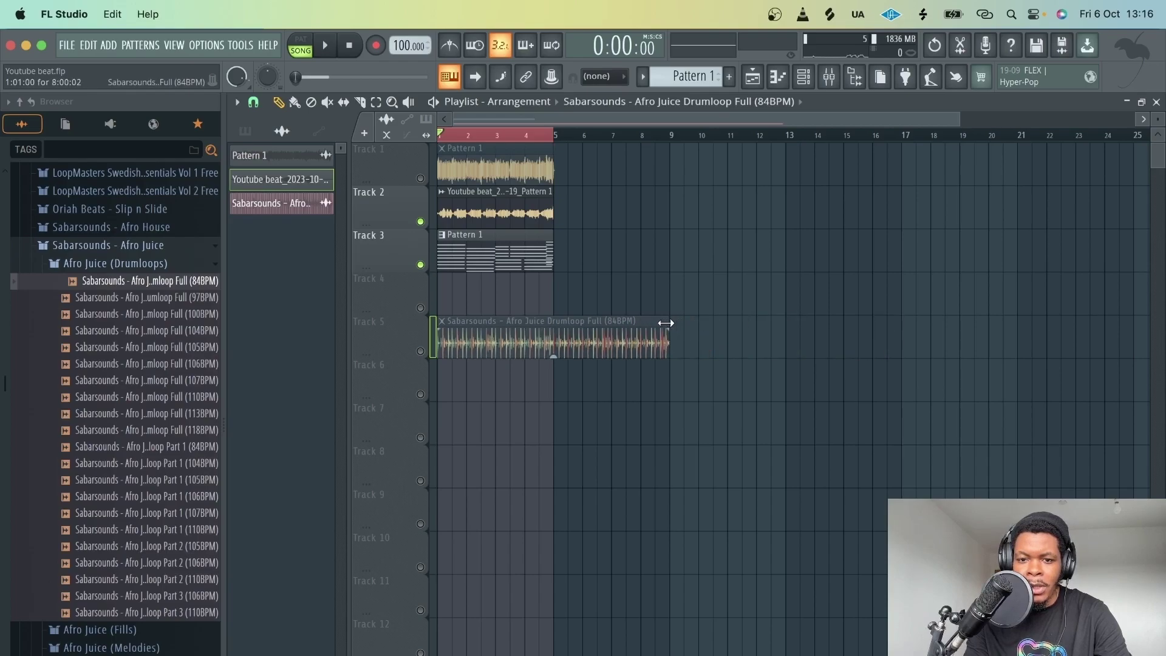
Unmute Track 5 and play the arrangement briefly with the drum loop.
click(421, 352)
key(space)
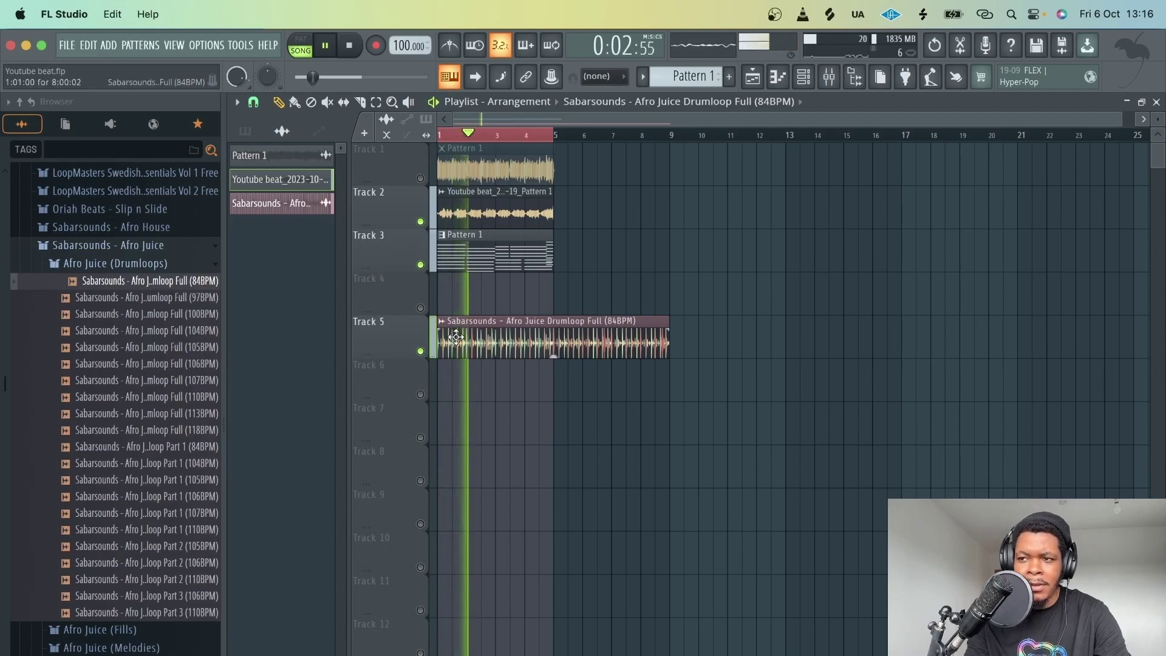
key(space)
Route the Track 5 drum loop to mixer track 14 and set its clip gain to -4.5 dB.
double_click(546, 346)
click(832, 78)
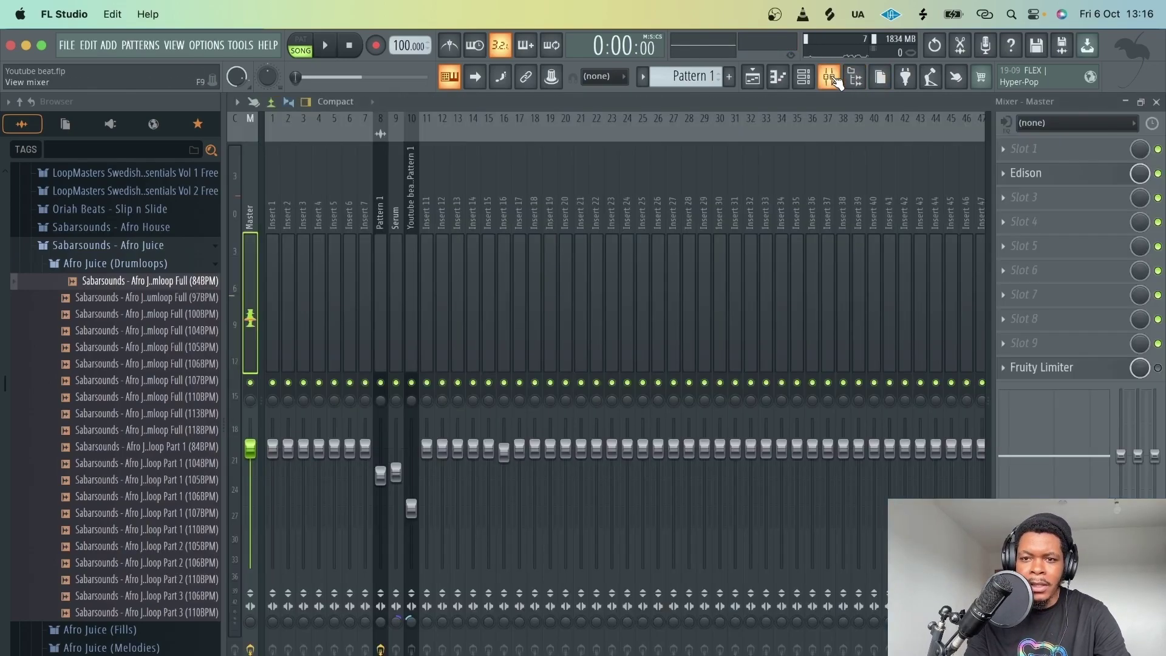
click(832, 79)
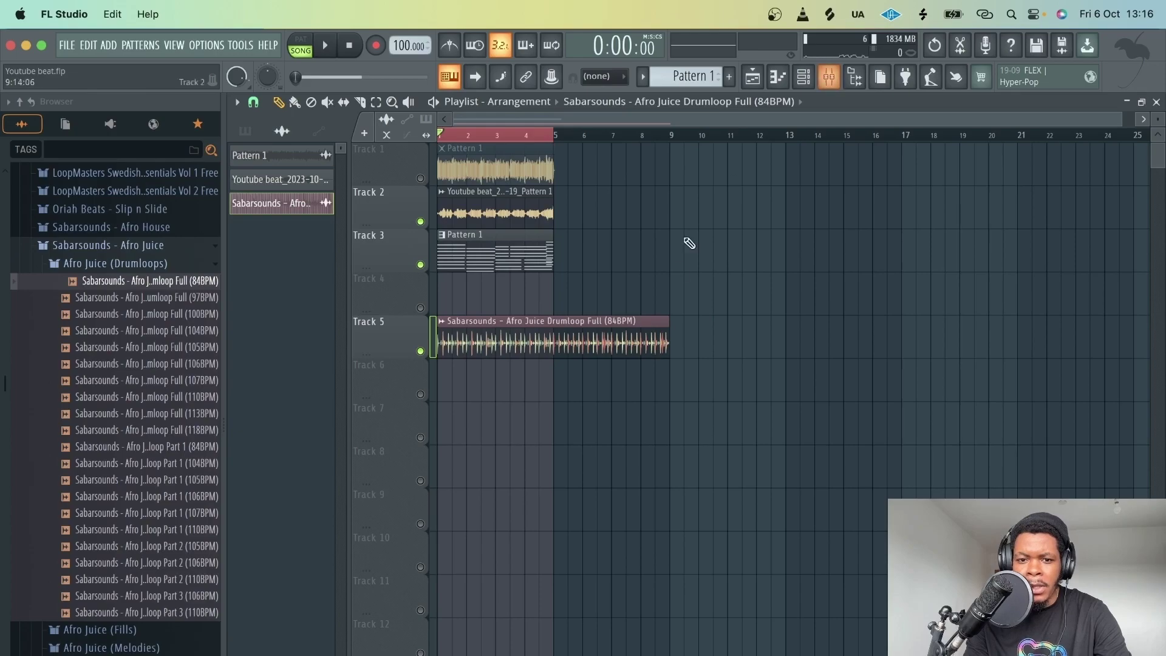
drag(553, 356, 554, 357)
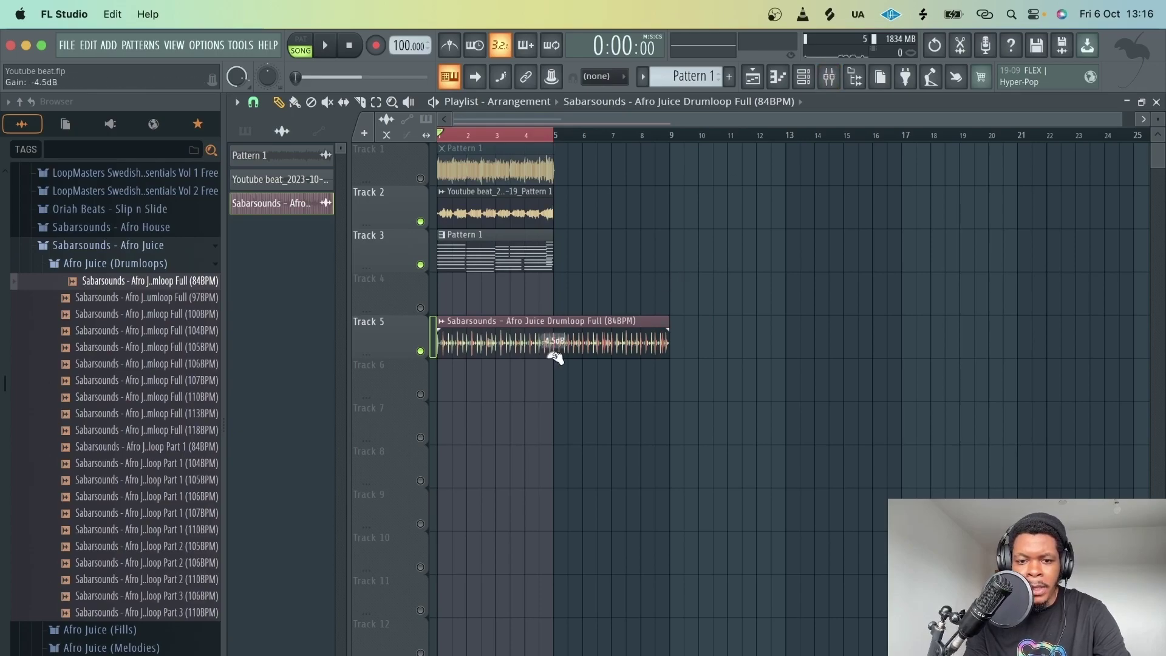
Play the arrangement and lower the drum loop's mixer track 14 fader to 74%, then stop playback.
key(space)
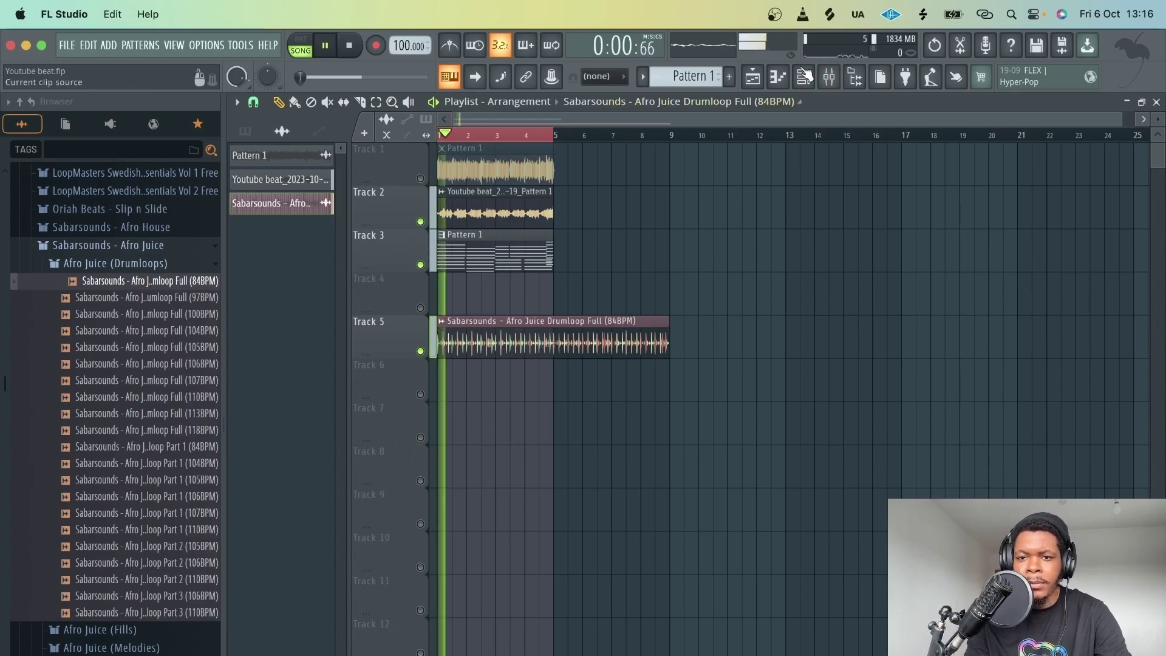
click(828, 77)
drag(473, 448, 473, 479)
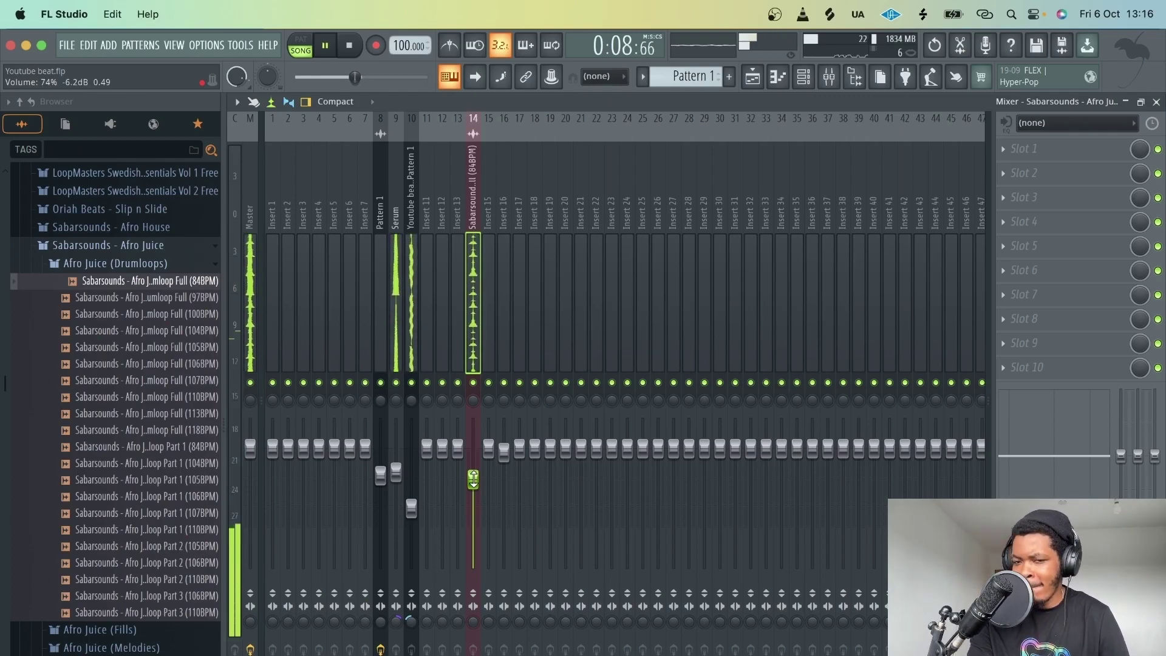
key(space)
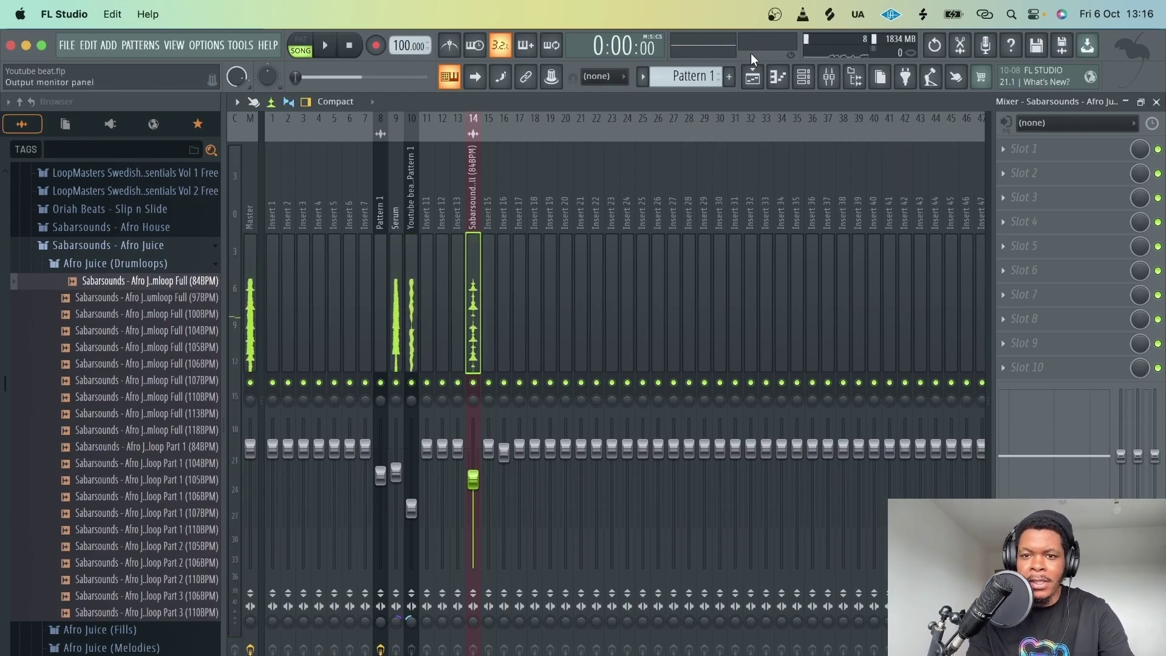
Delete the audio clip on Track 1 and duplicate the Track 2 and Track 3 clips at bar 5, clearing the selection.
click(752, 76)
drag(670, 138, 285, 154)
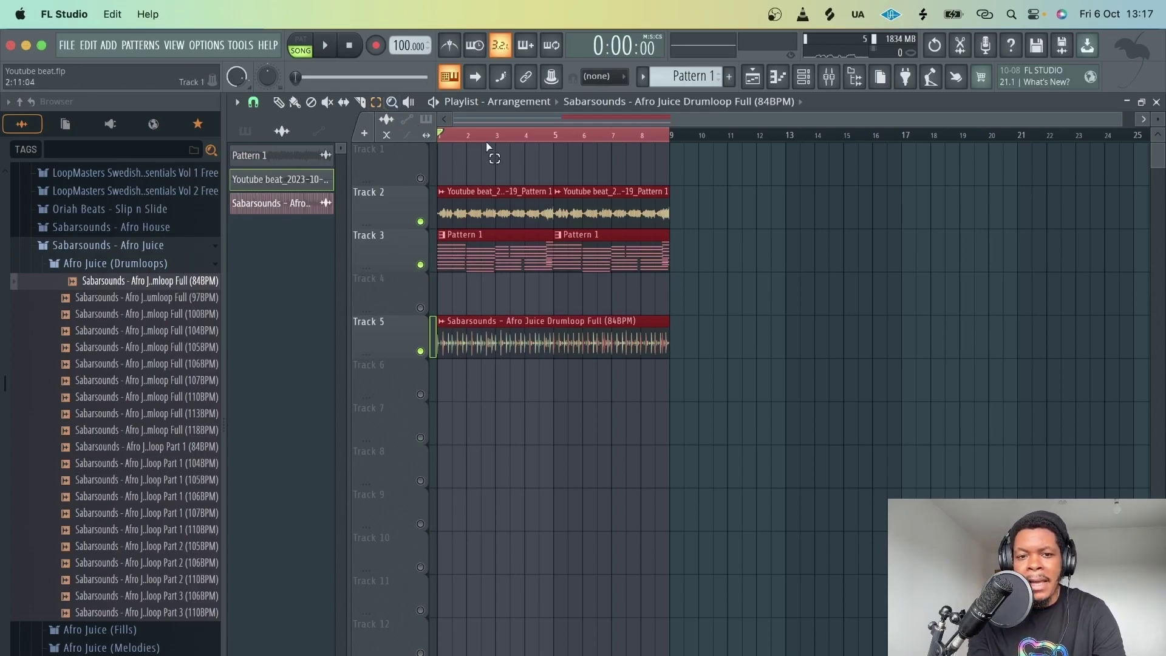
click(473, 183)
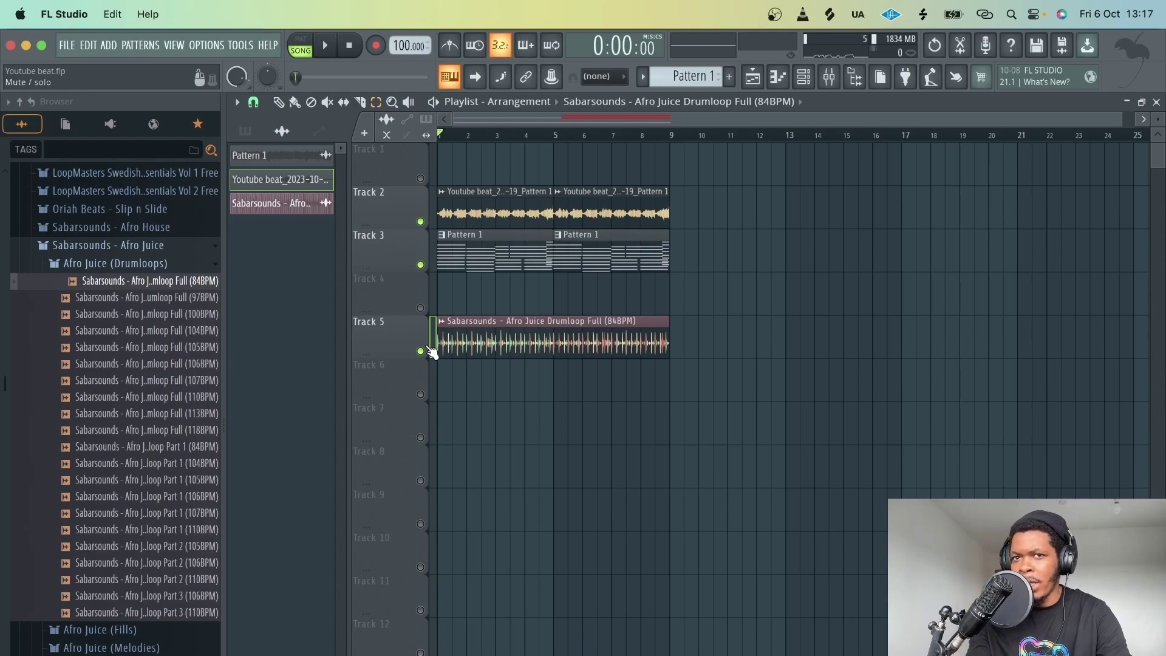
Play the extended arrangement while checking the drum loop's mixer level, and return to the playlist.
key(space)
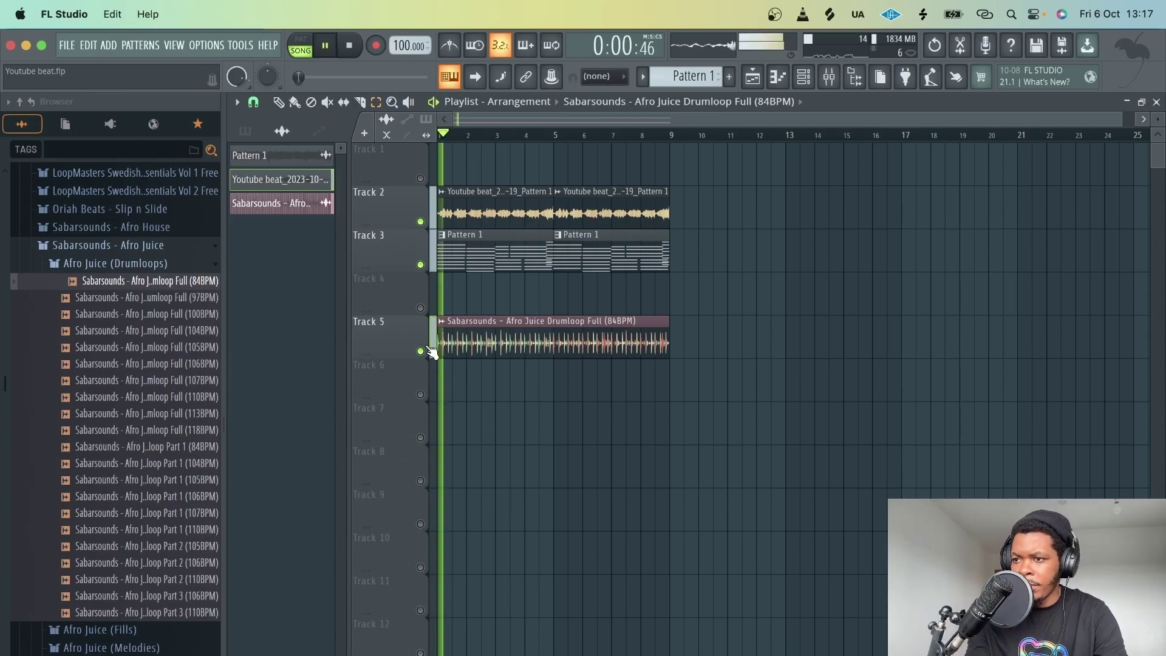
double_click(554, 352)
click(830, 77)
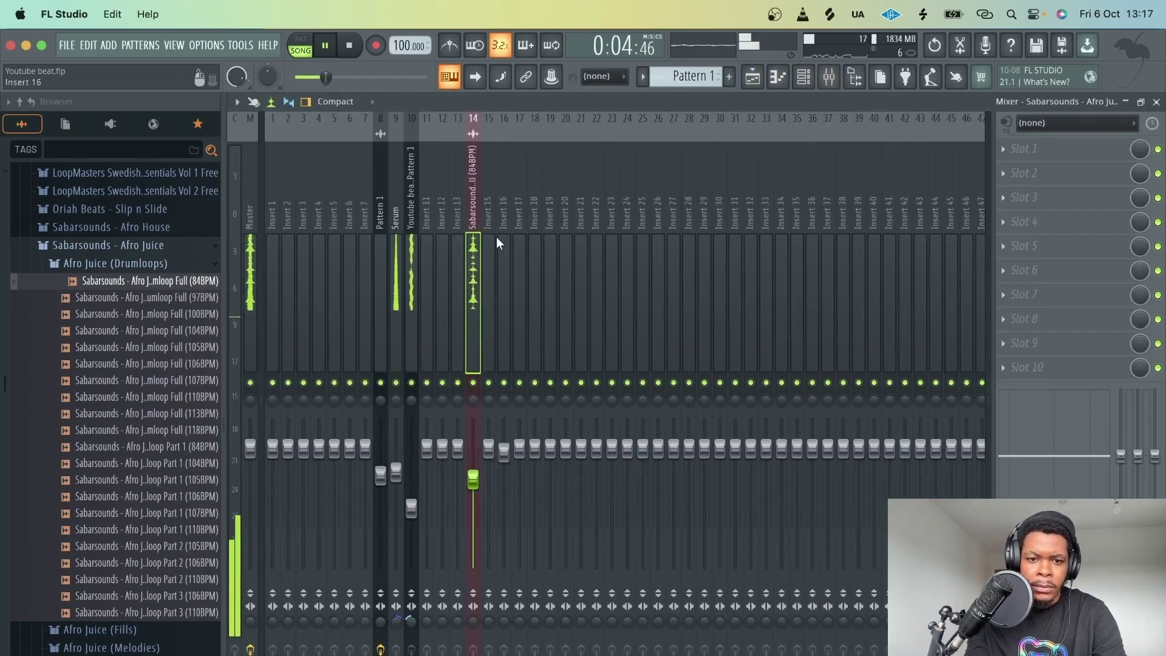
scroll(575, 289, right, 1)
key(space)
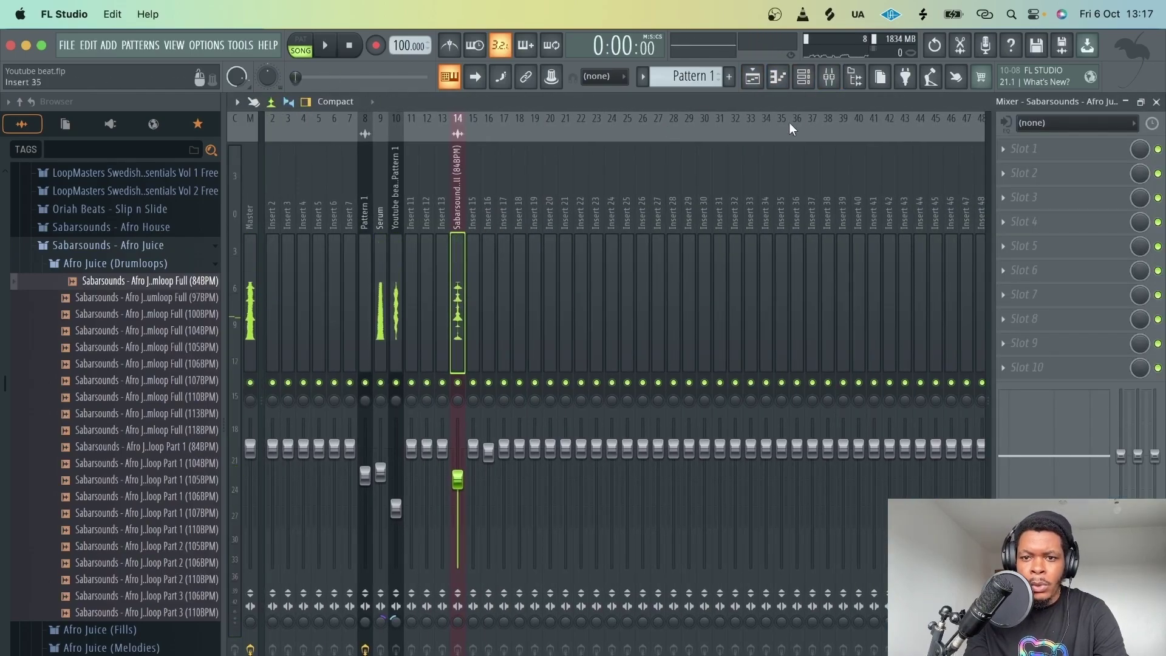
click(757, 81)
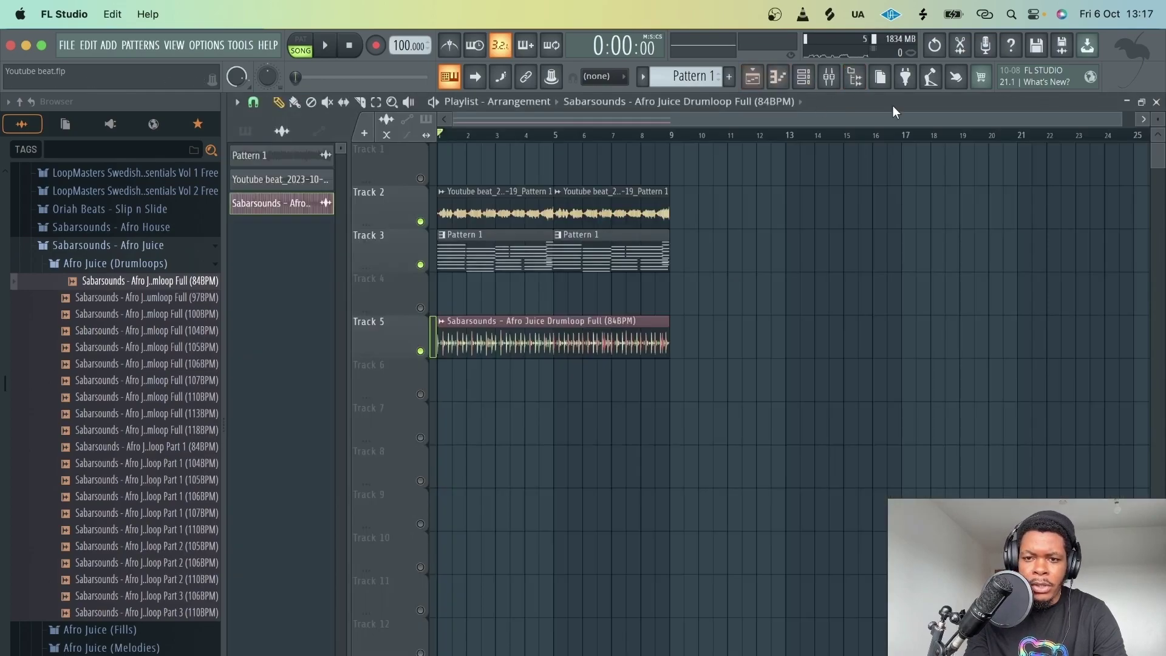
Create a volume automation clip for the first four bars of the Track 5 drum loop and move it to Track 6.
drag(1121, 114, 728, 113)
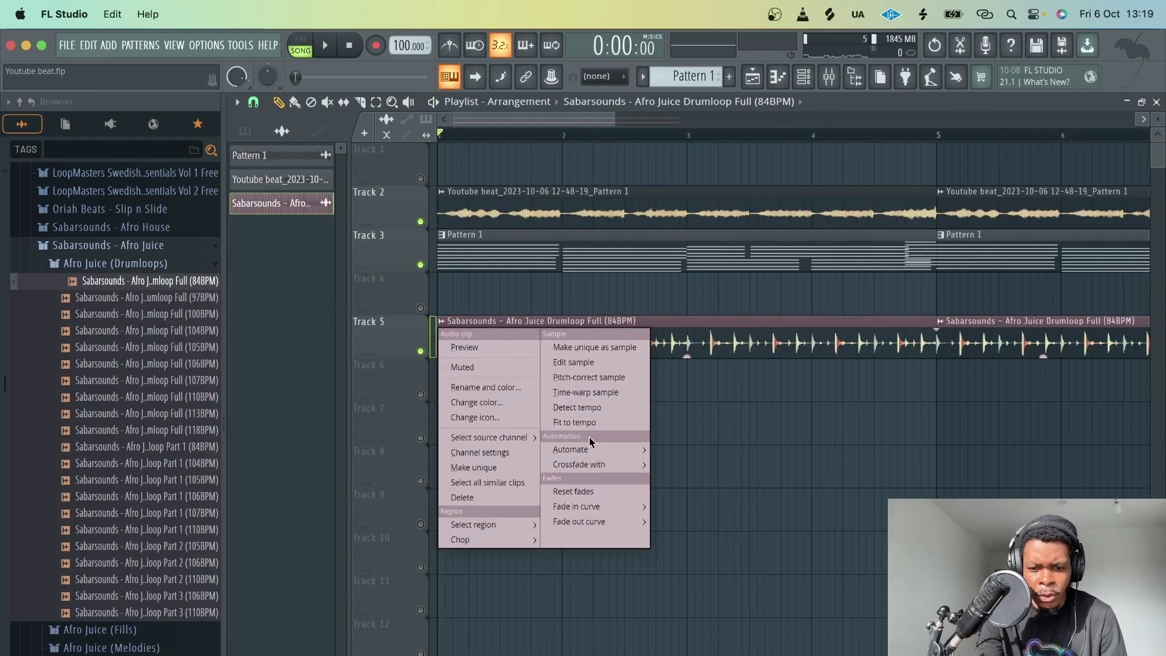
mouse_move(589, 450)
click(677, 466)
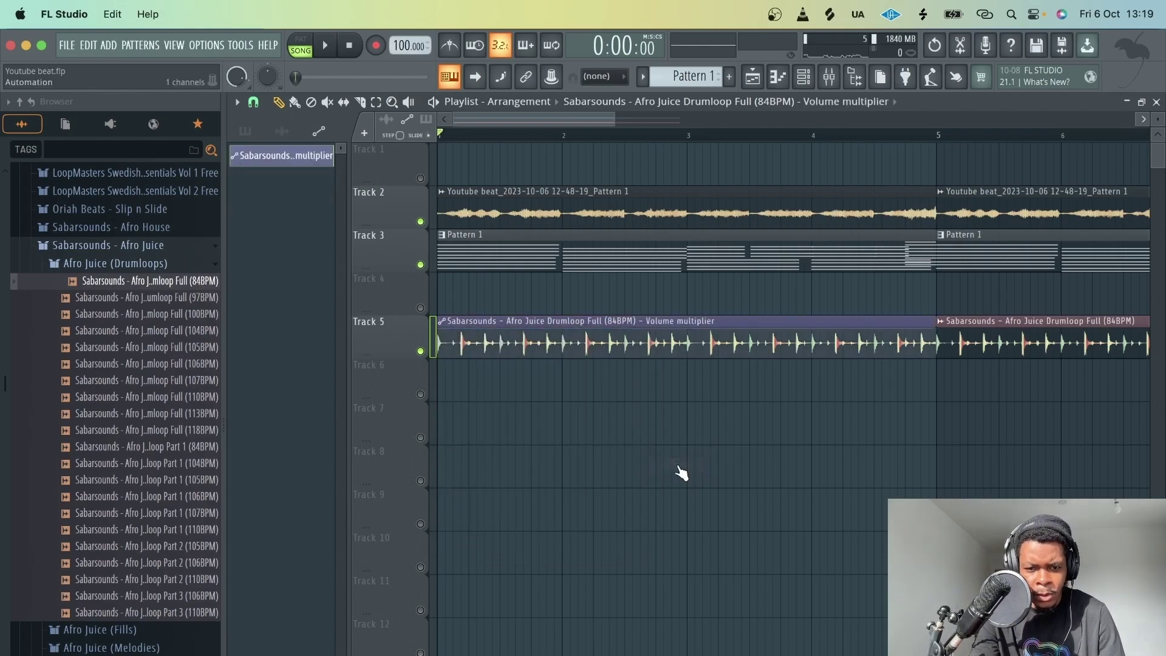
drag(537, 317, 541, 399)
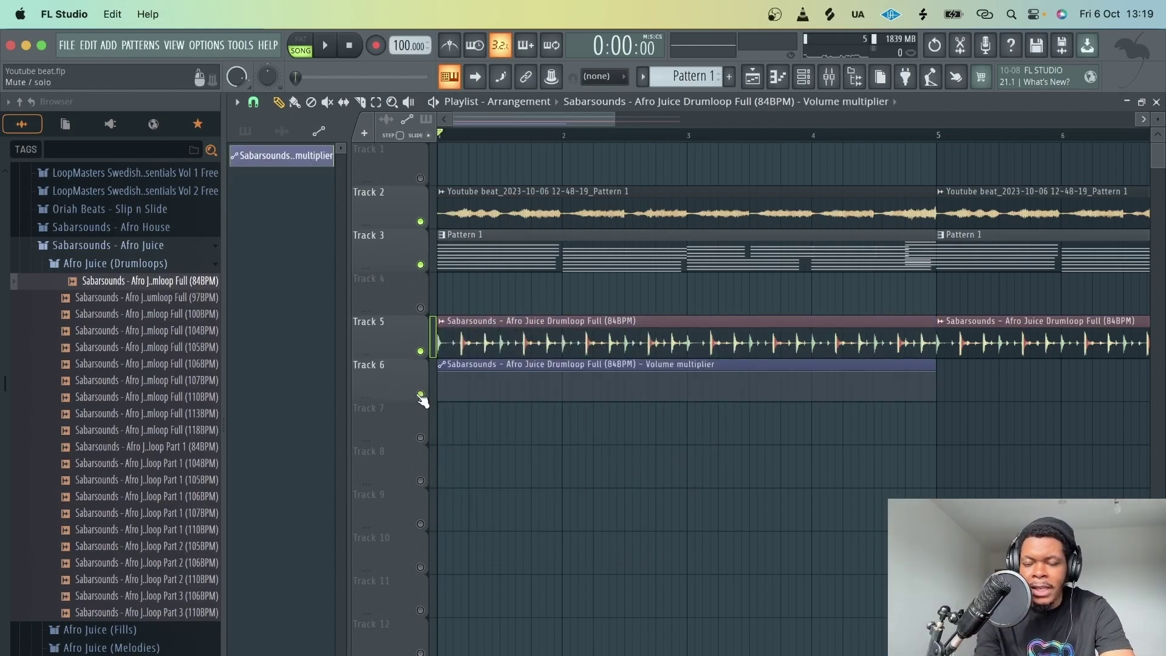
Add a drop to near-zero volume midway through bar 1 of the Track 6 automation and play it back.
right_click(442, 322)
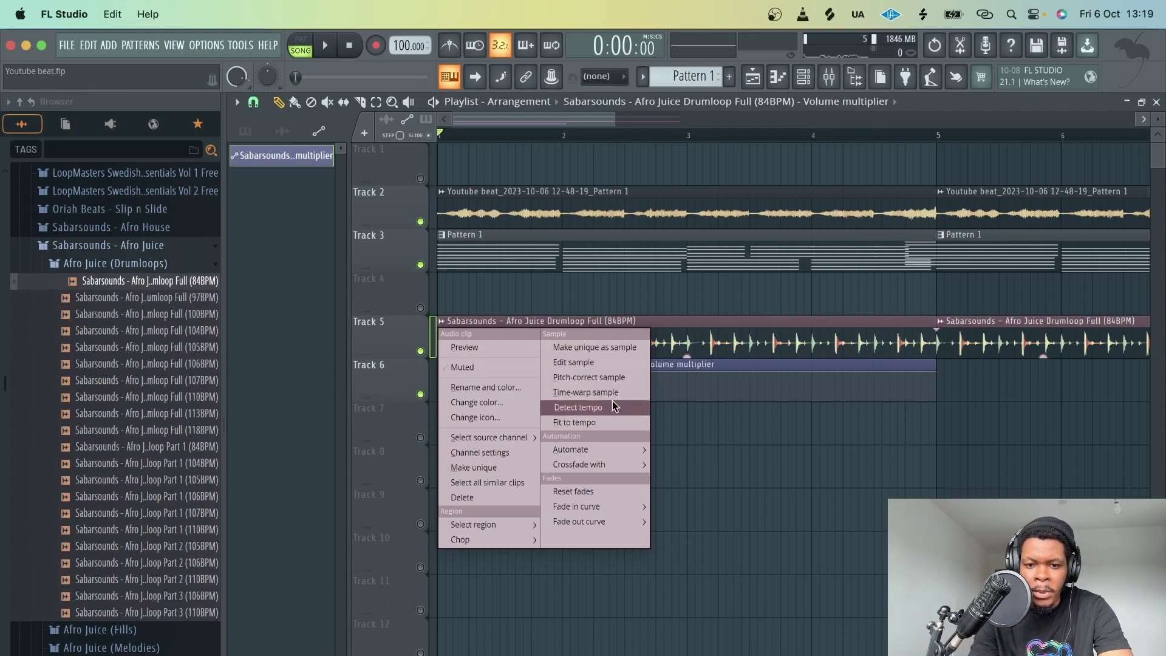
click(380, 535)
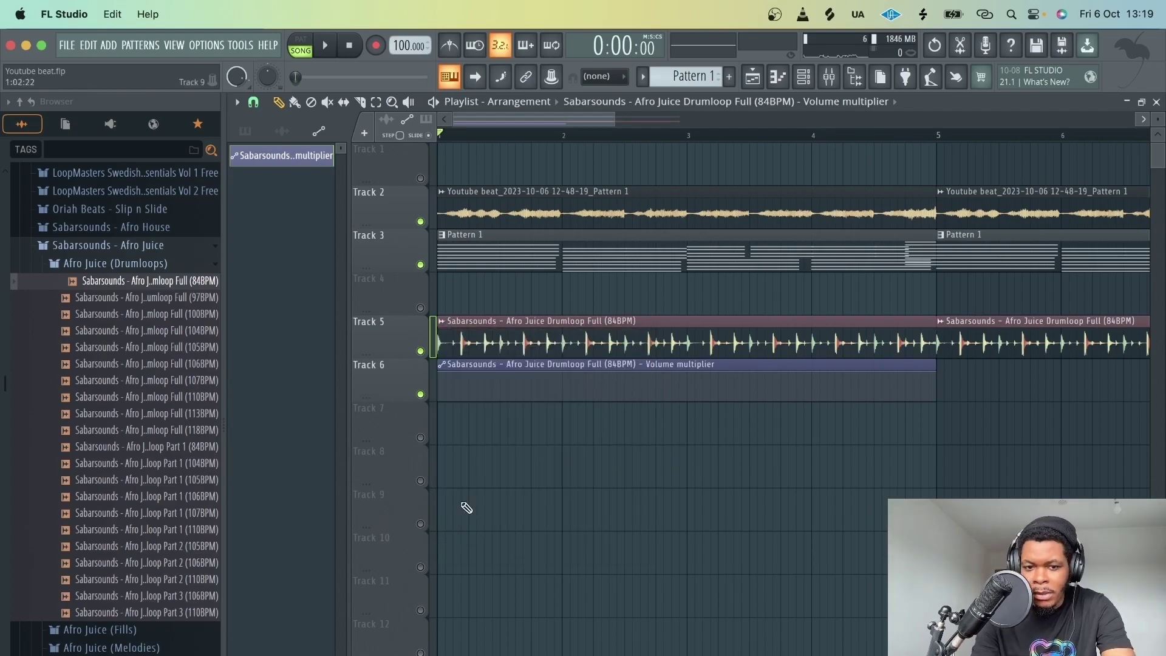
scroll(437, 521, up, 5)
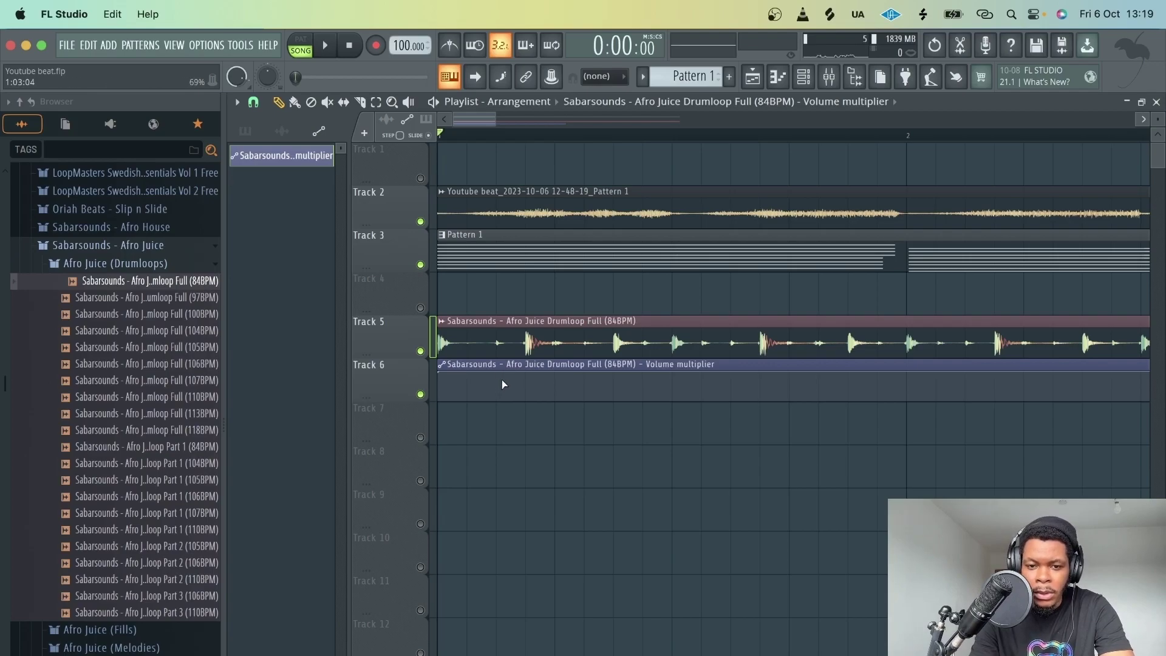
key(space)
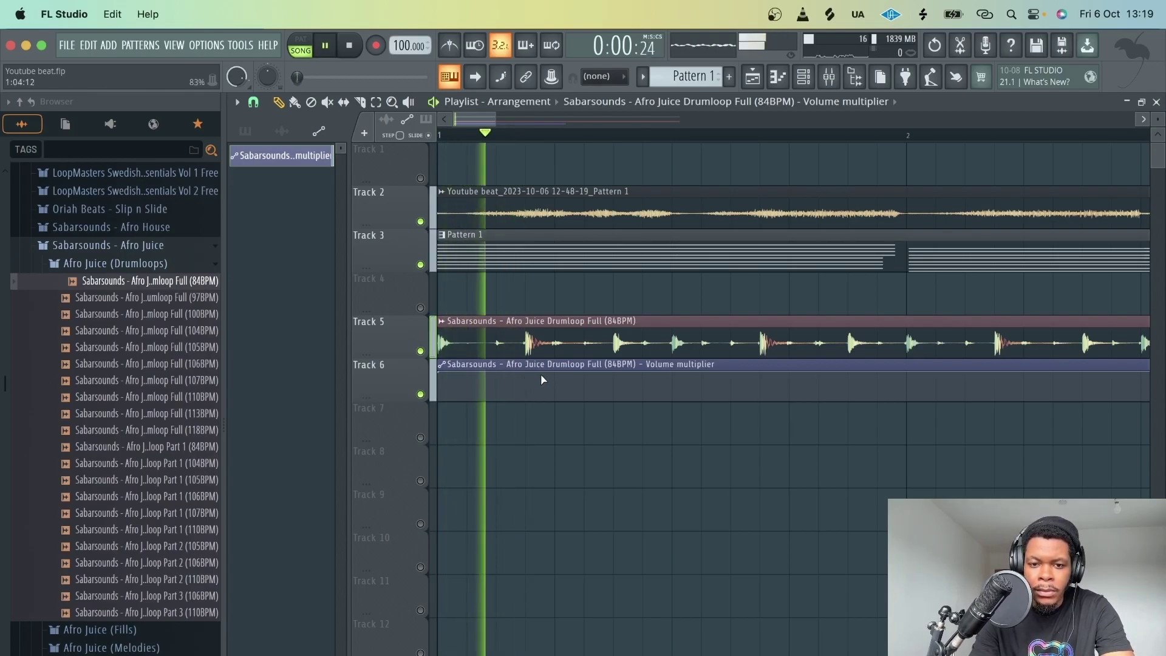
key(space)
mouse_move(672, 410)
mouse_down()
mouse_move(673, 385)
mouse_move(677, 403)
mouse_up()
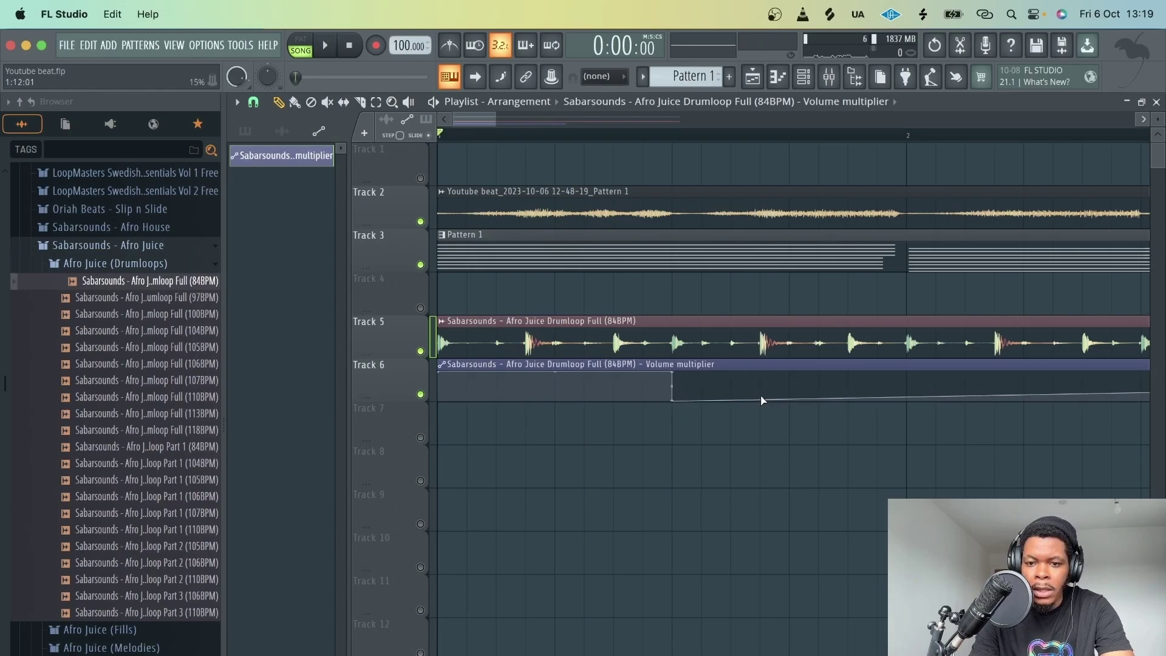
key(space)
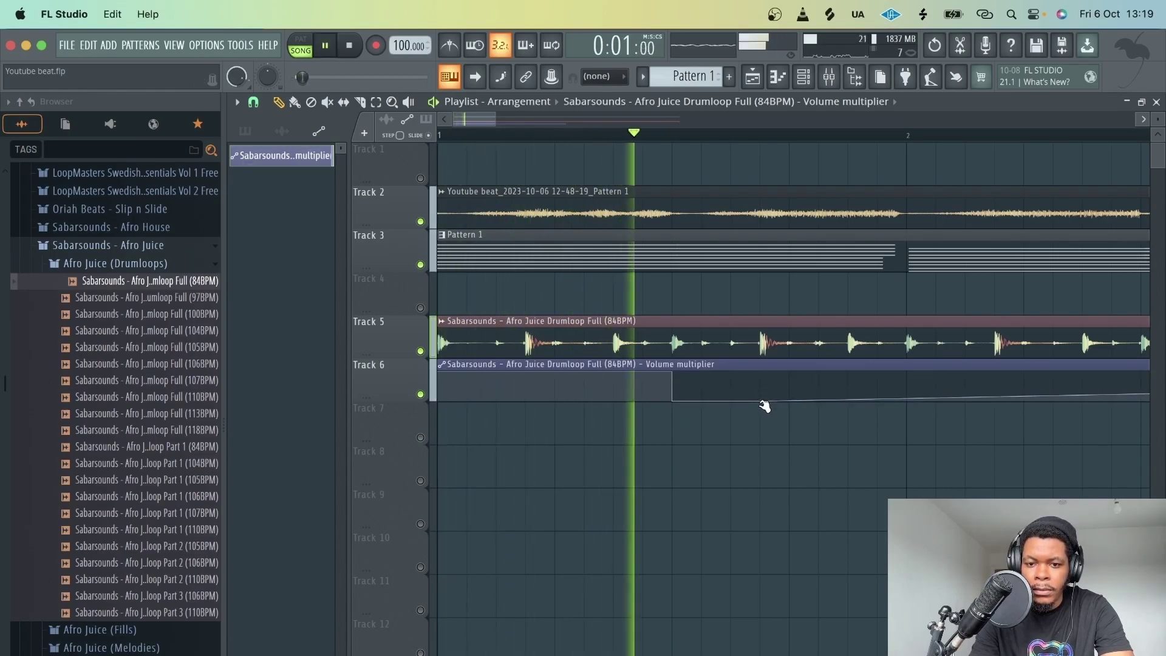
key(space)
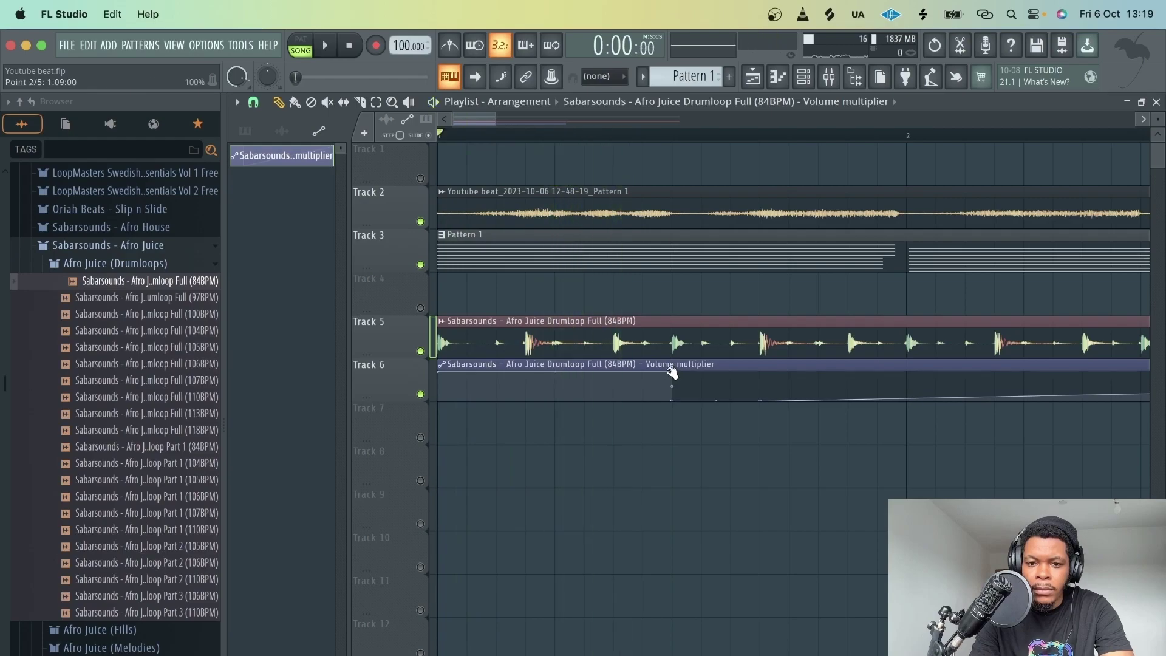
Move the volume drop slightly earlier in bar 1, restore full volume at 1:11, and play the gap.
drag(674, 373, 644, 373)
key(space)
key(space)
right_click(730, 399)
right_click(731, 398)
key(Escape)
mouse_move(730, 399)
mouse_down()
mouse_move(737, 373)
mouse_move(735, 398)
mouse_up()
key(space)
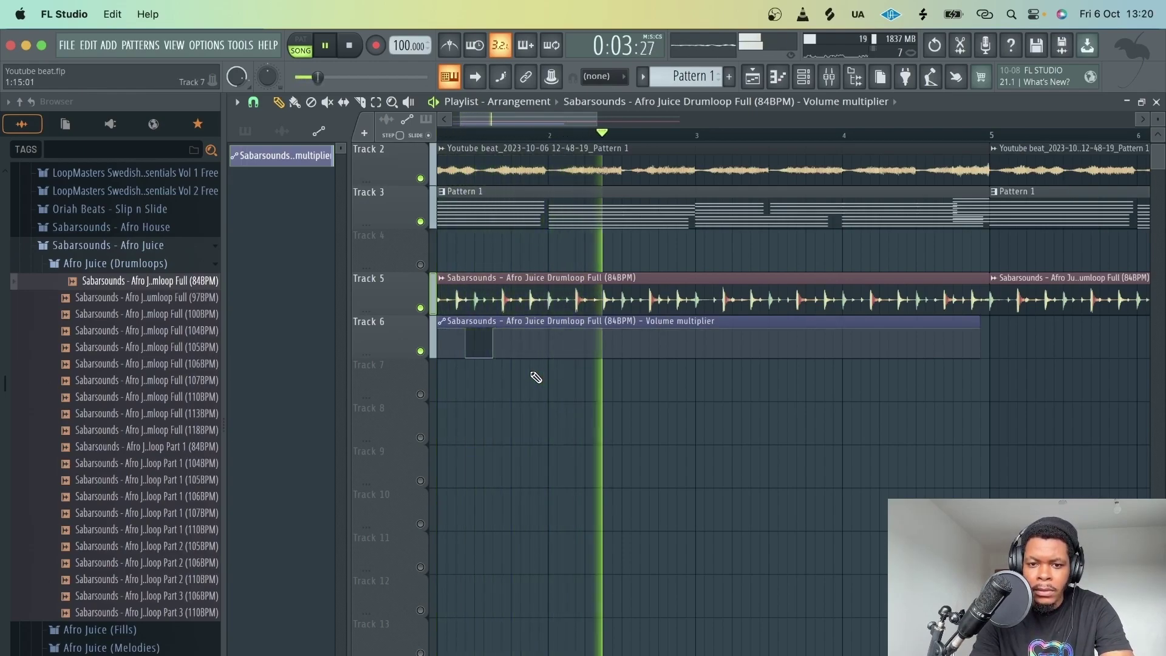
key(space)
Add a second volume gap midway through bar 2, restoring full volume at 2:12, and play it back.
drag(619, 334, 623, 354)
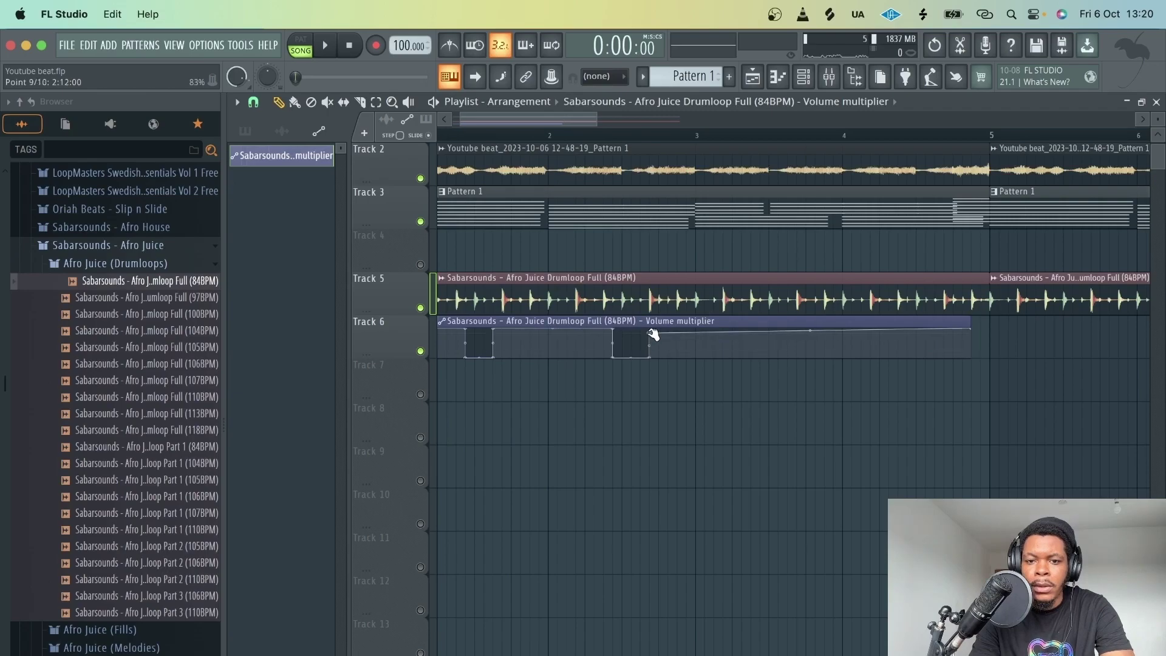
drag(651, 334, 653, 319)
key(space)
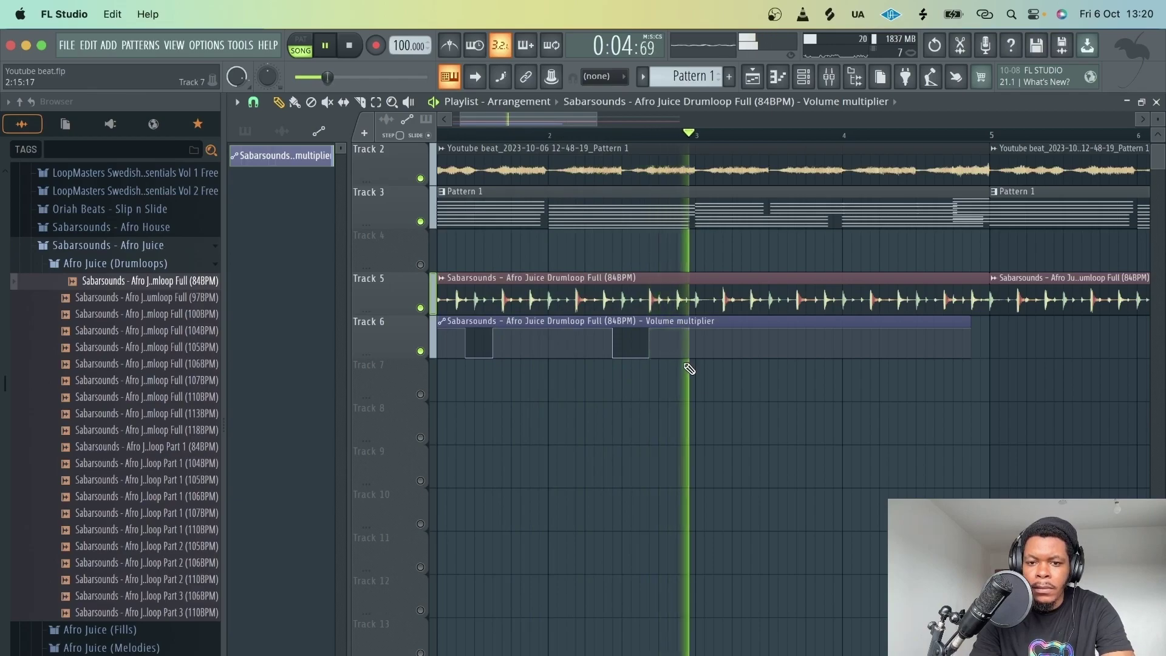
key(space)
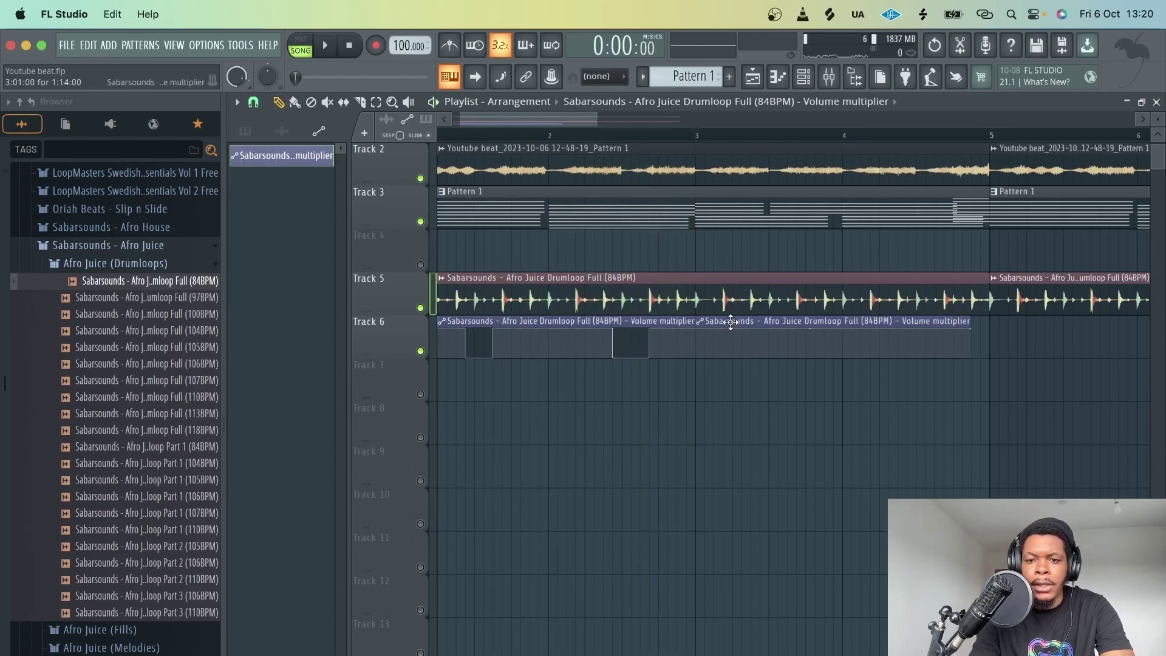
Split the Track 6 automation clip at bar 3, delete the second part and place a copy of the first part there.
right_click(729, 322)
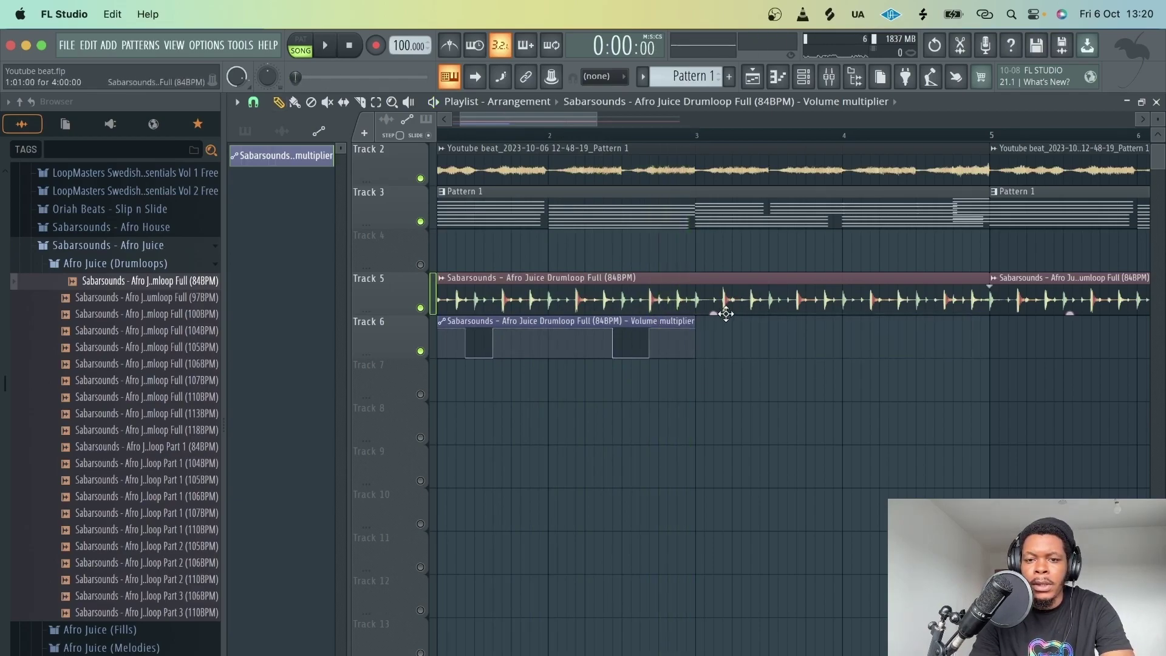
click(704, 328)
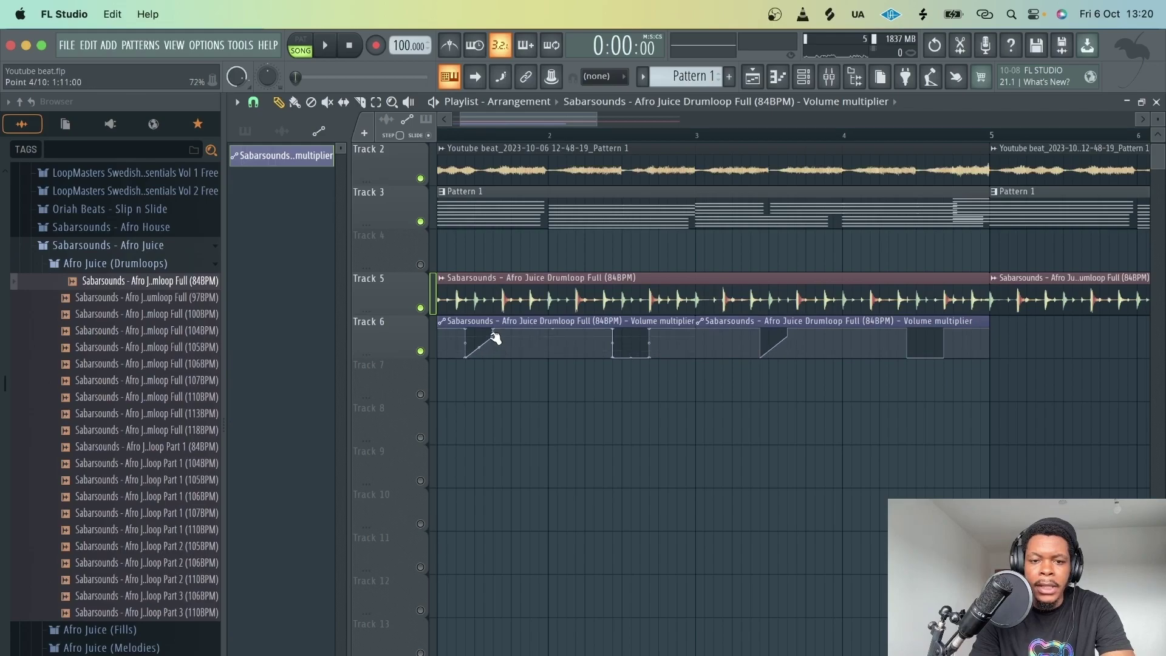
Shape the volume returns after the bar 1 and bar 2 drops into smooth upward curves and play the four bars.
key(space)
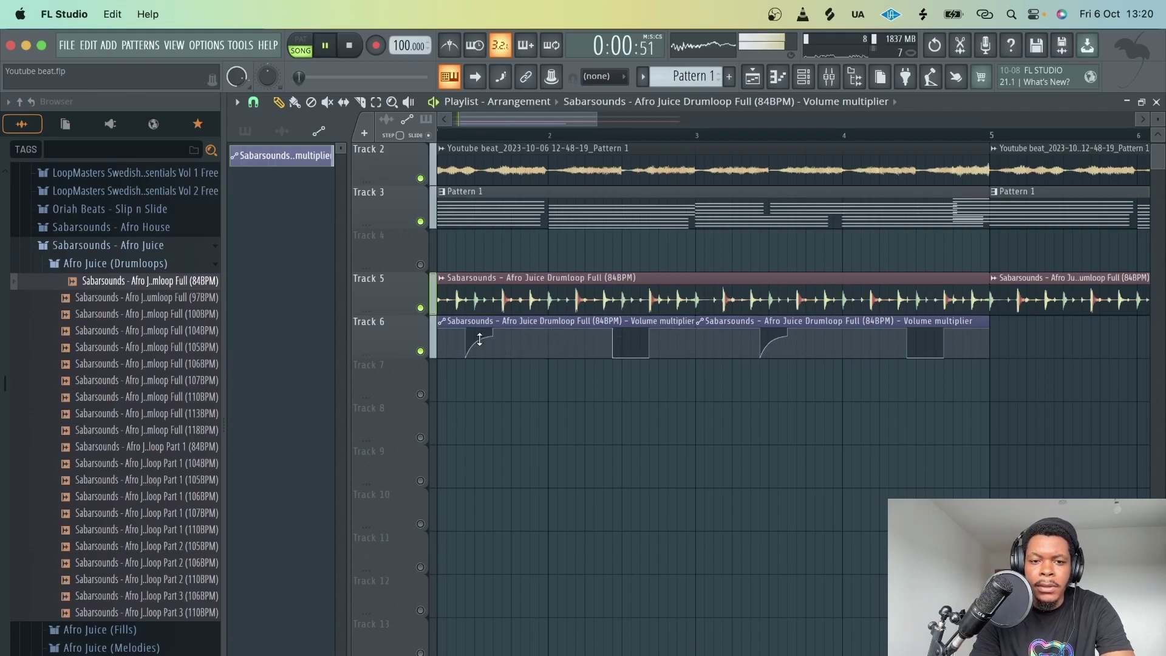
key(space)
key(space)
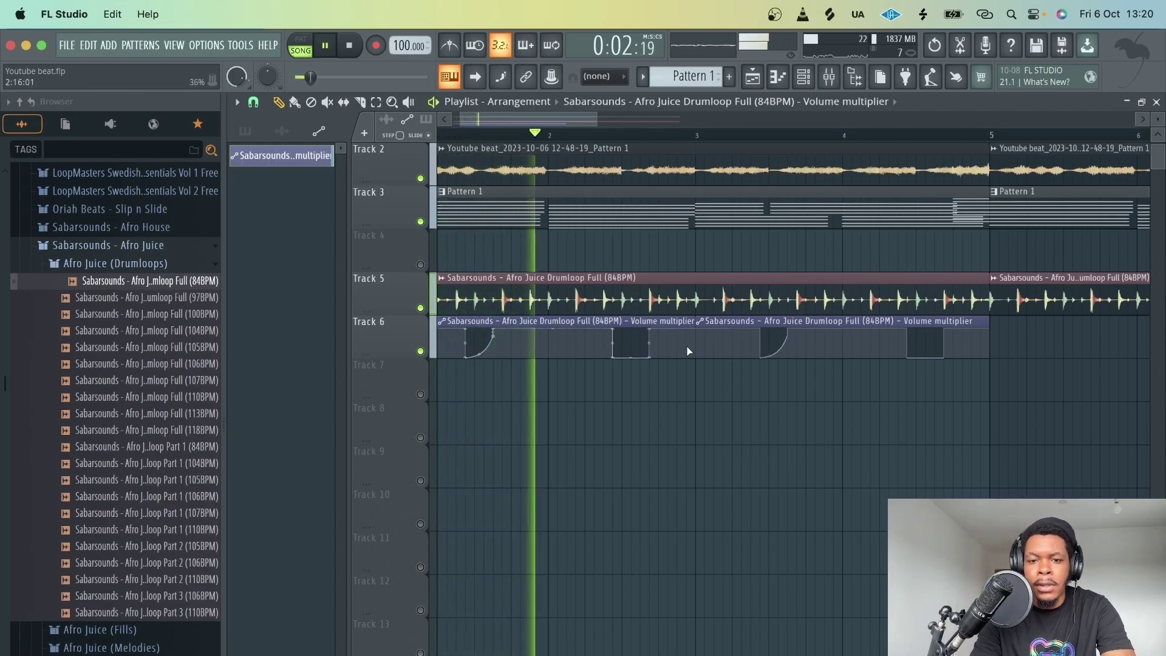
key(space)
drag(653, 359, 652, 343)
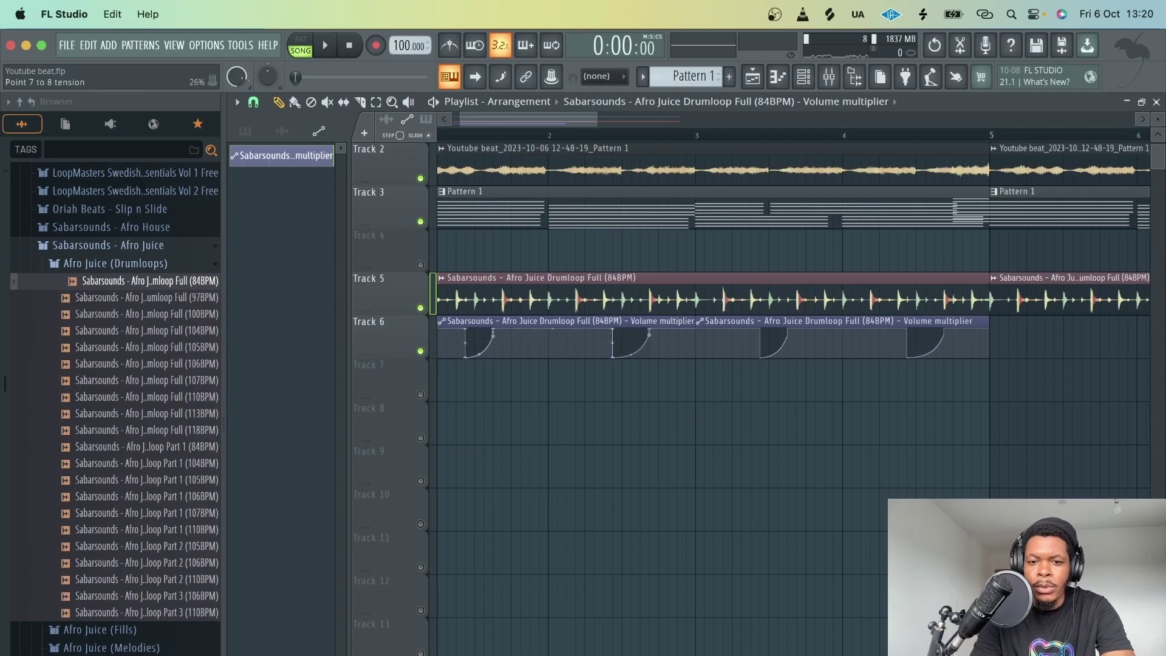
key(space)
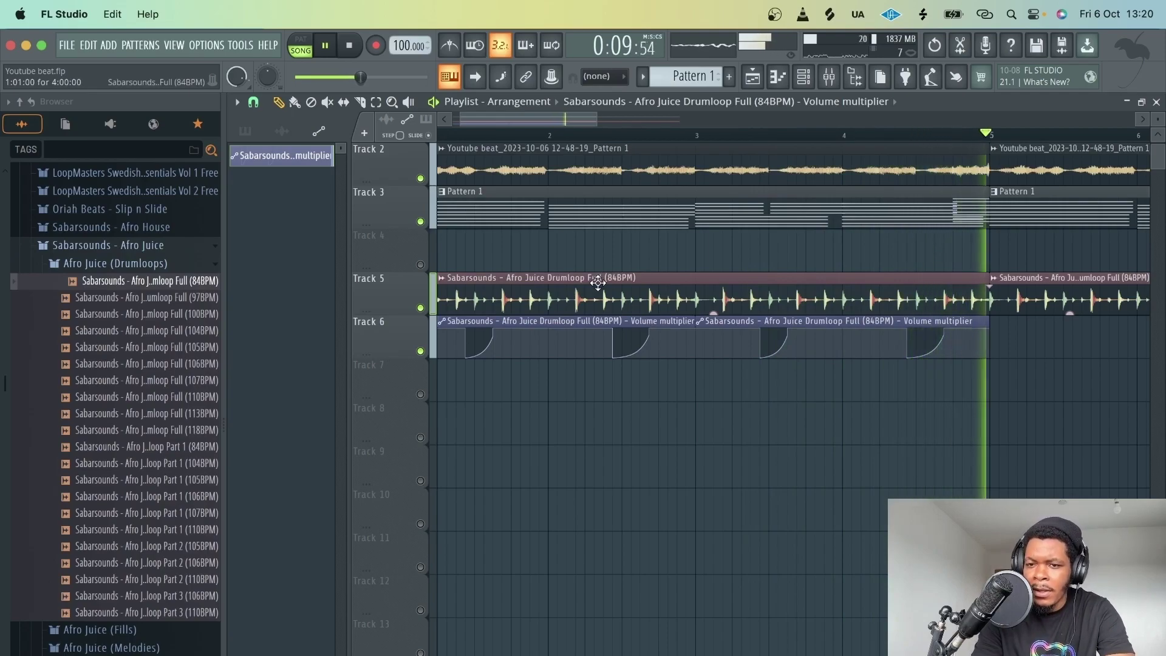
key(space)
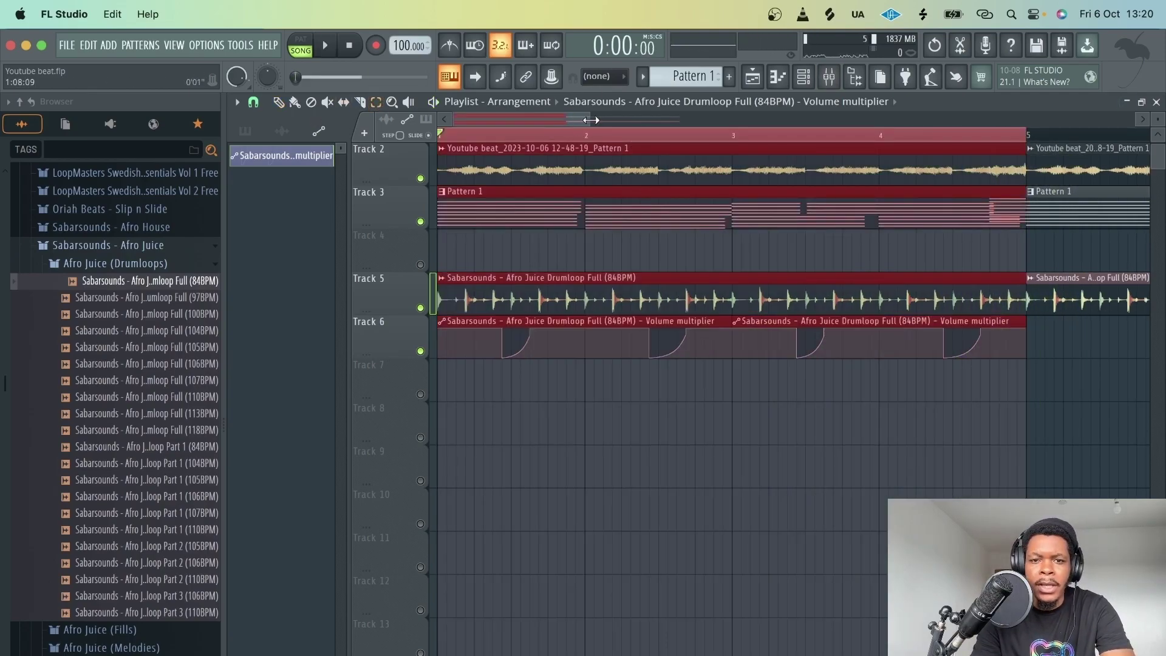
Add Frequency Shifter to slot 2 of the drum loop's mixer track 14, with a 20 kHz range and frequency of -412 Hz.
scroll(876, 478, down, 5)
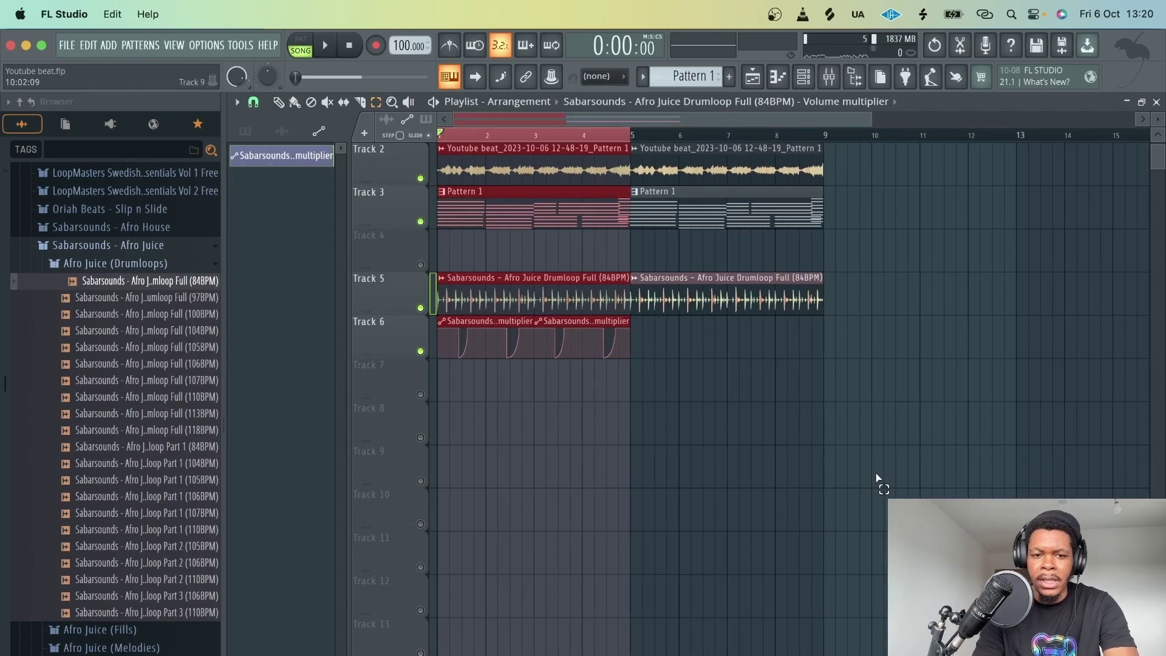
key(F9)
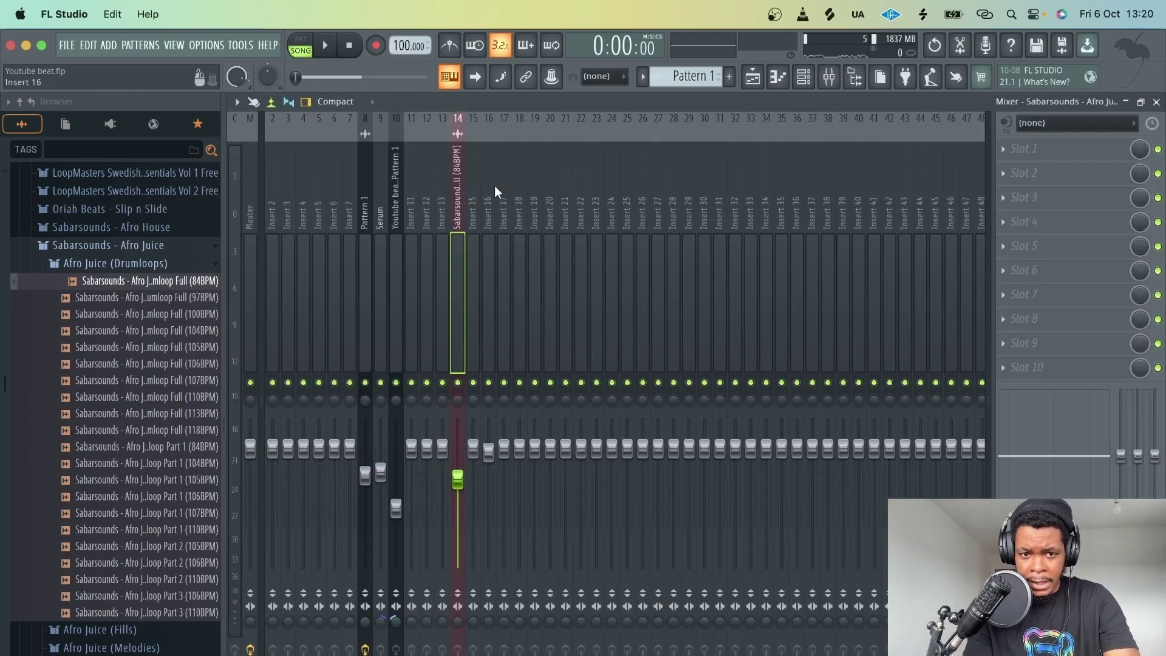
click(1007, 173)
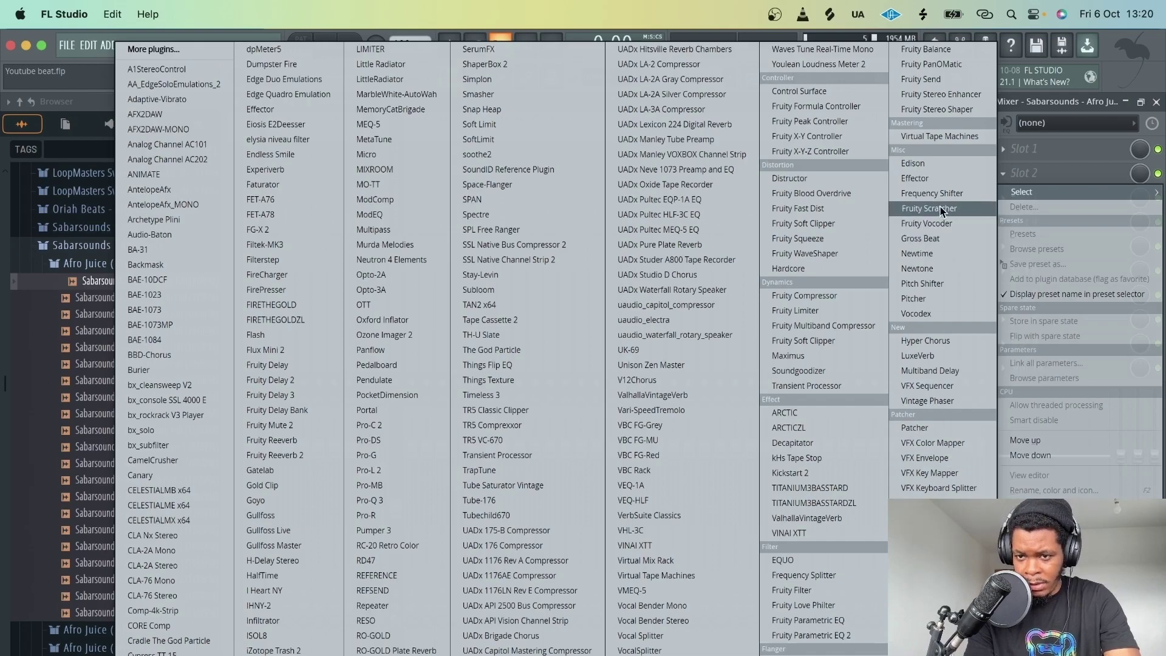
click(920, 195)
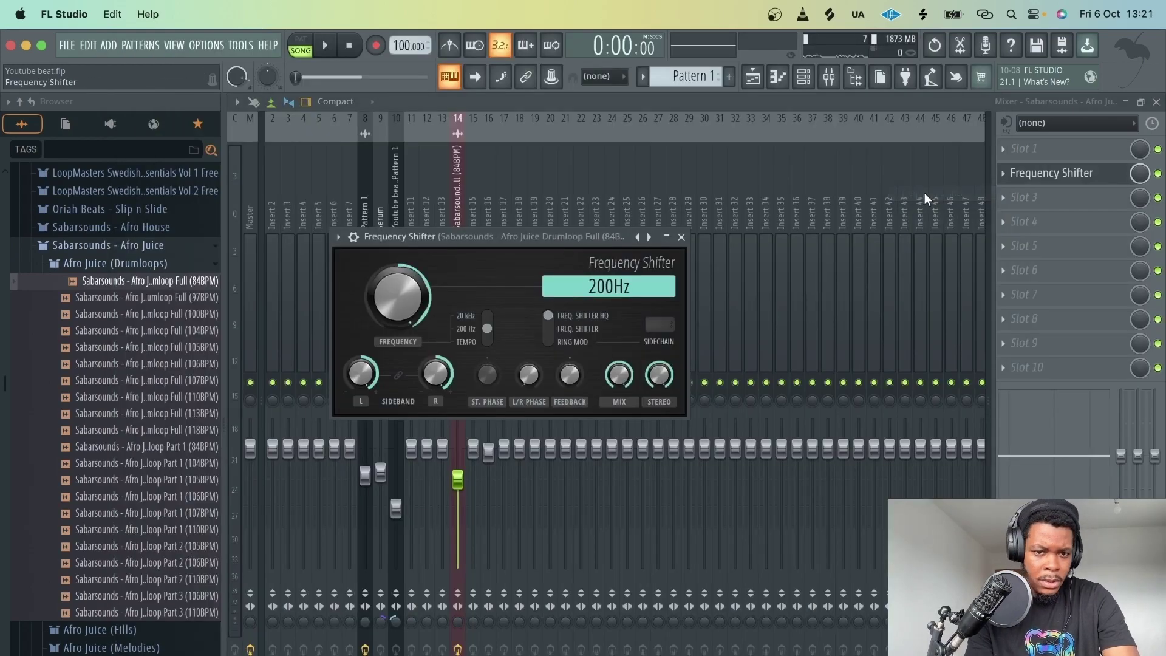
click(486, 316)
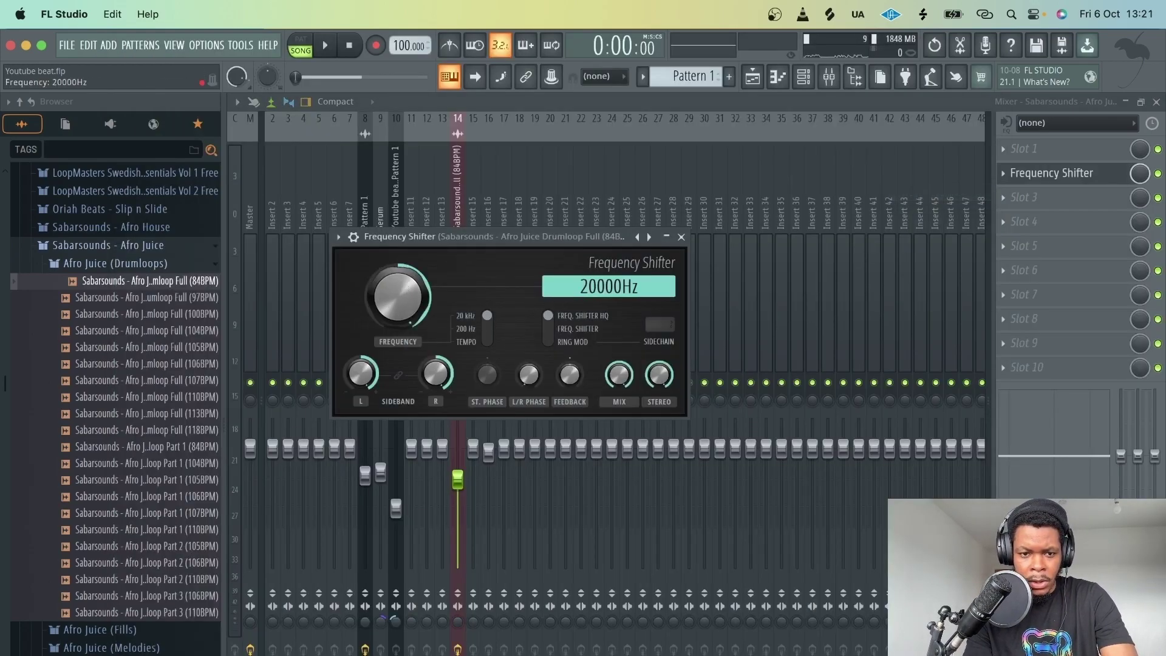
mouse_move(403, 288)
mouse_down()
mouse_move(403, 304)
mouse_move(404, 276)
mouse_move(403, 312)
mouse_move(403, 302)
mouse_up()
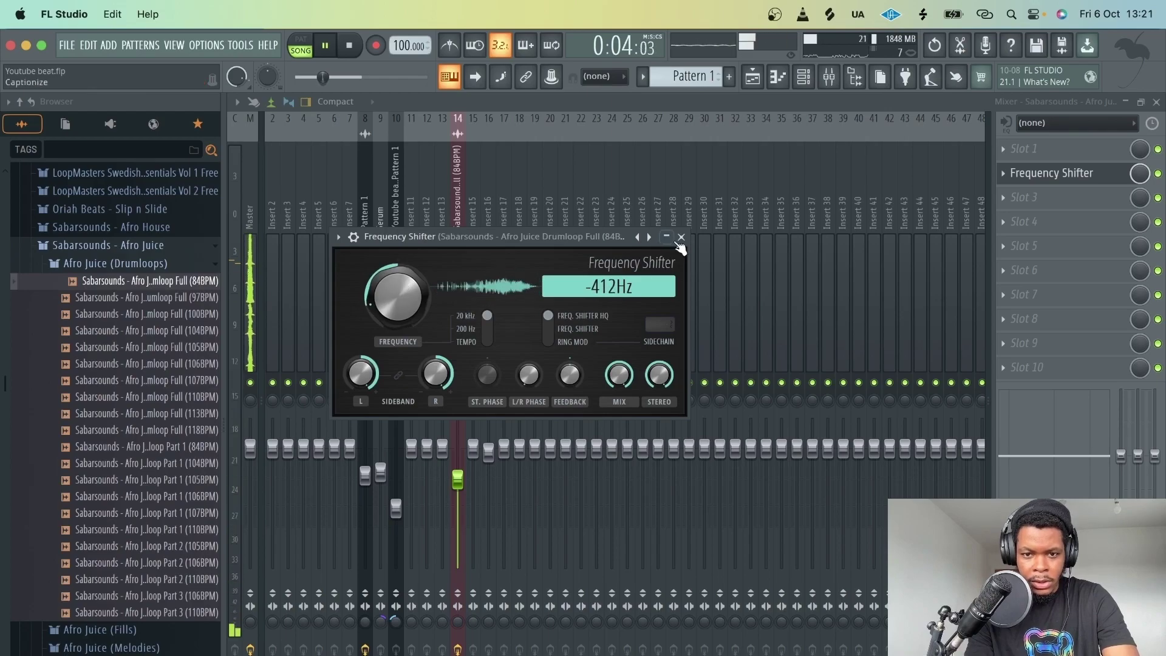
click(681, 237)
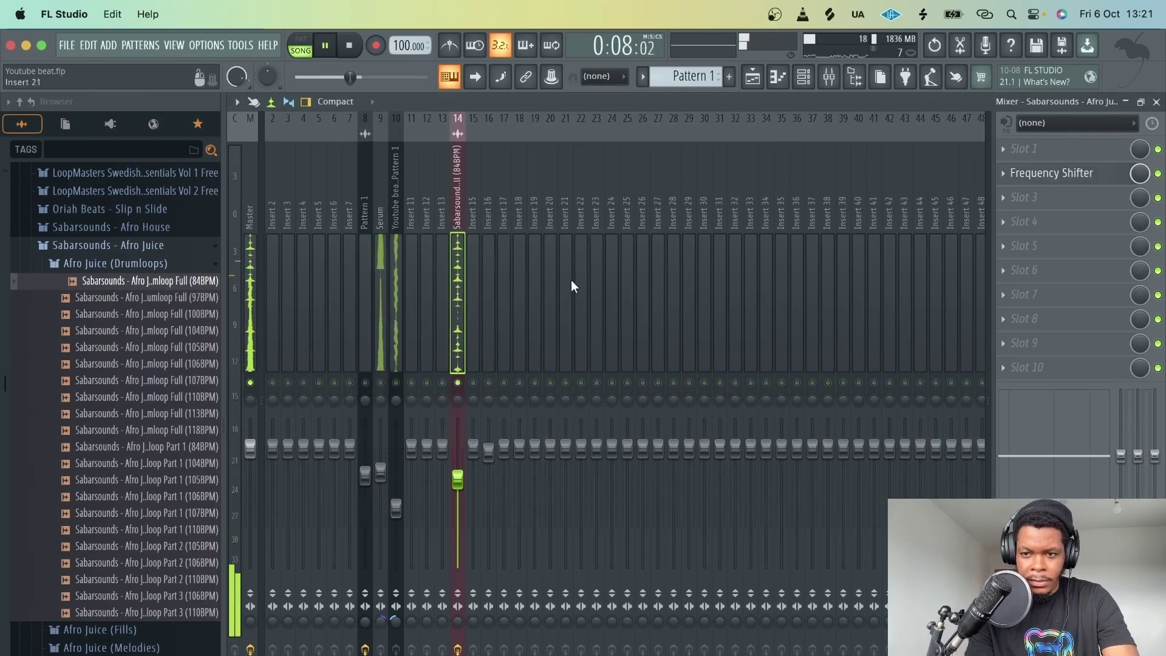
Compare the soloed drum loop with Frequency Shifter active and bypassed, and leave the effect enabled.
key(space)
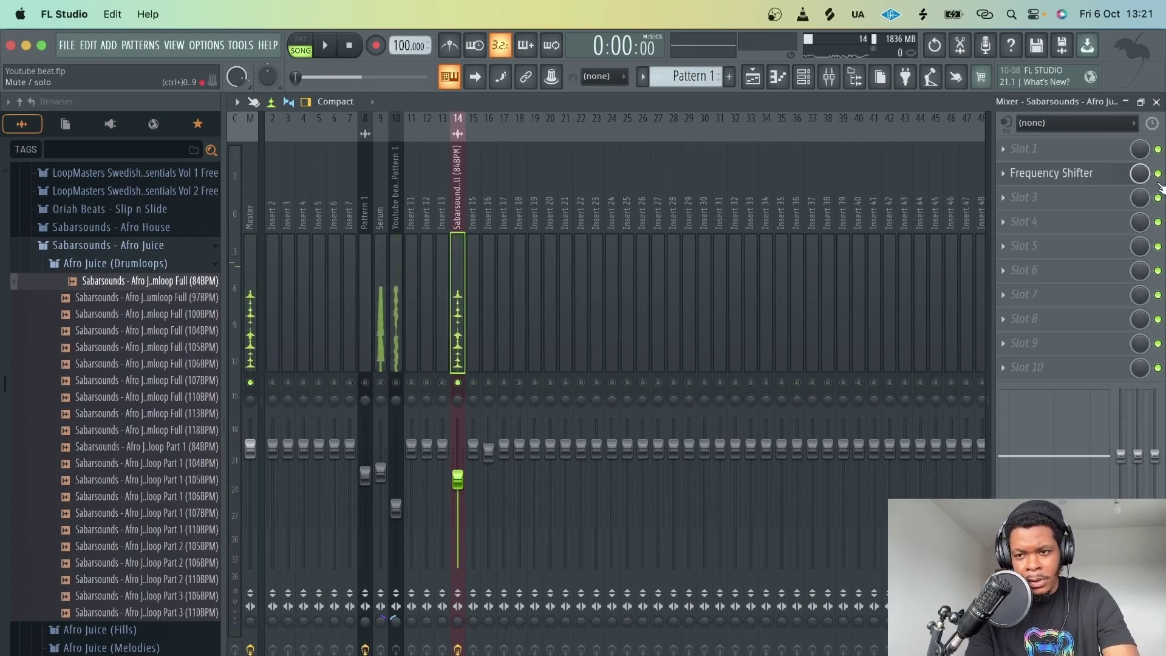
key(space)
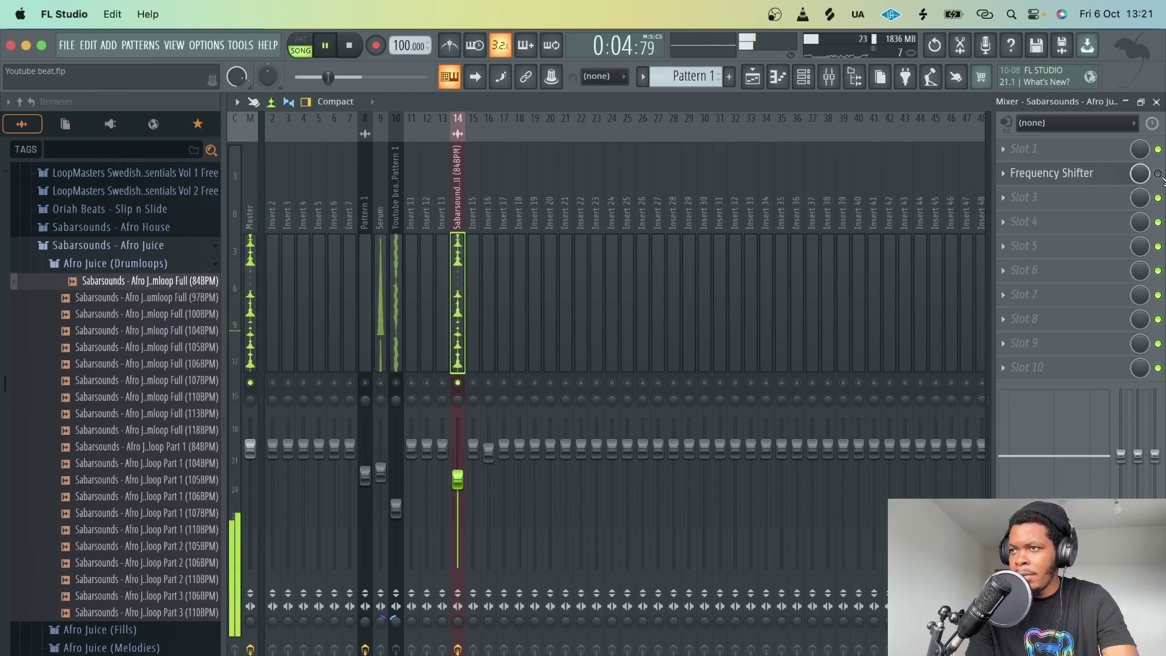
key(space)
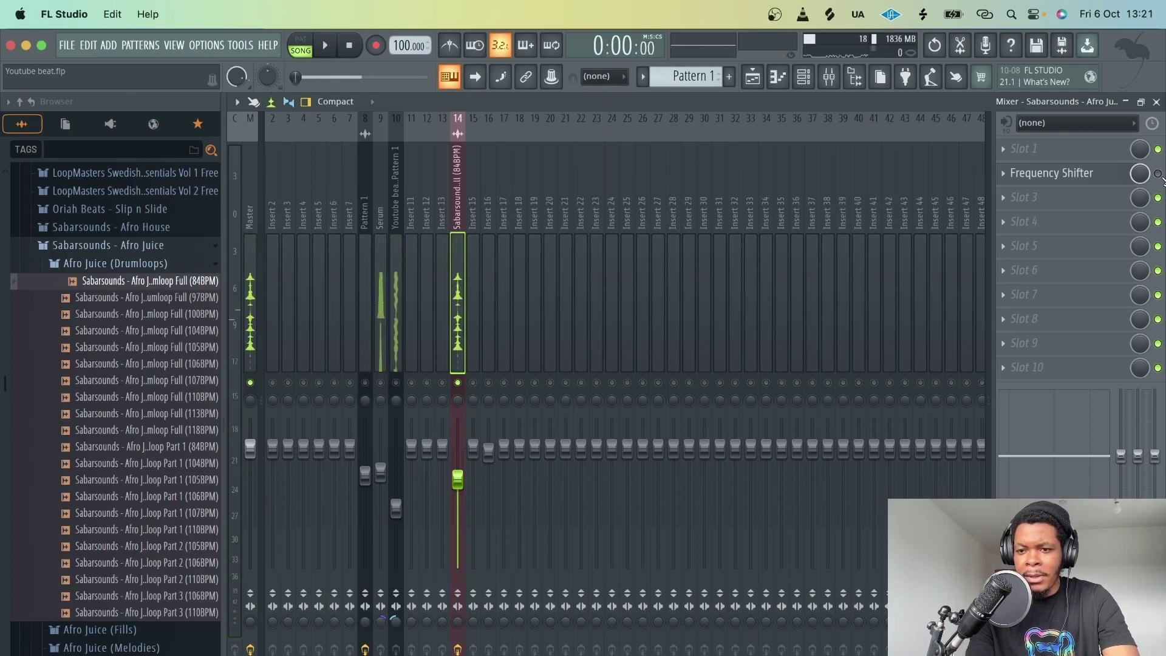
click(1157, 174)
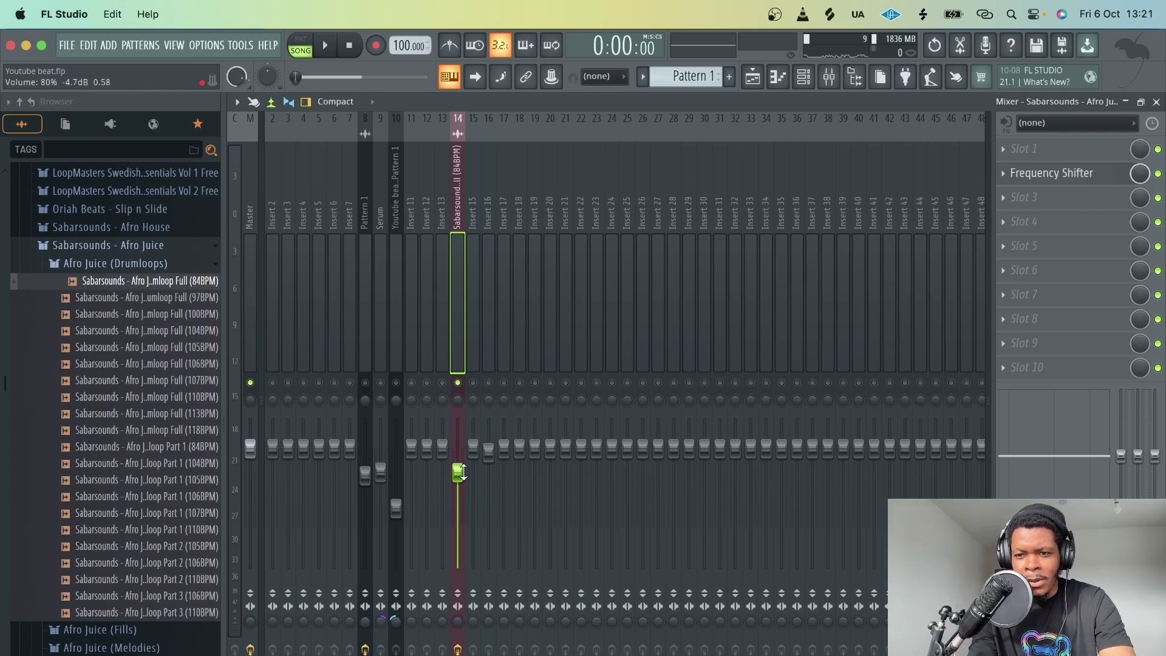
Raise the drum loop's mixer track 14 fader to 79%, checking it soloed and unsoloed in the full mix.
key(space)
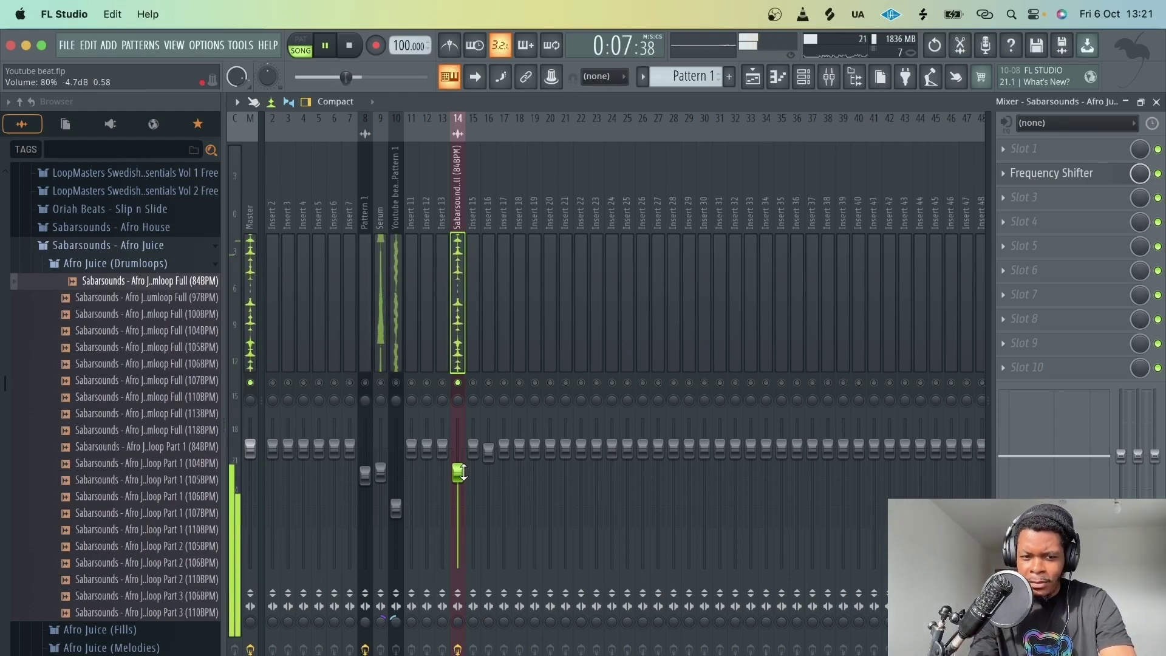
key(space)
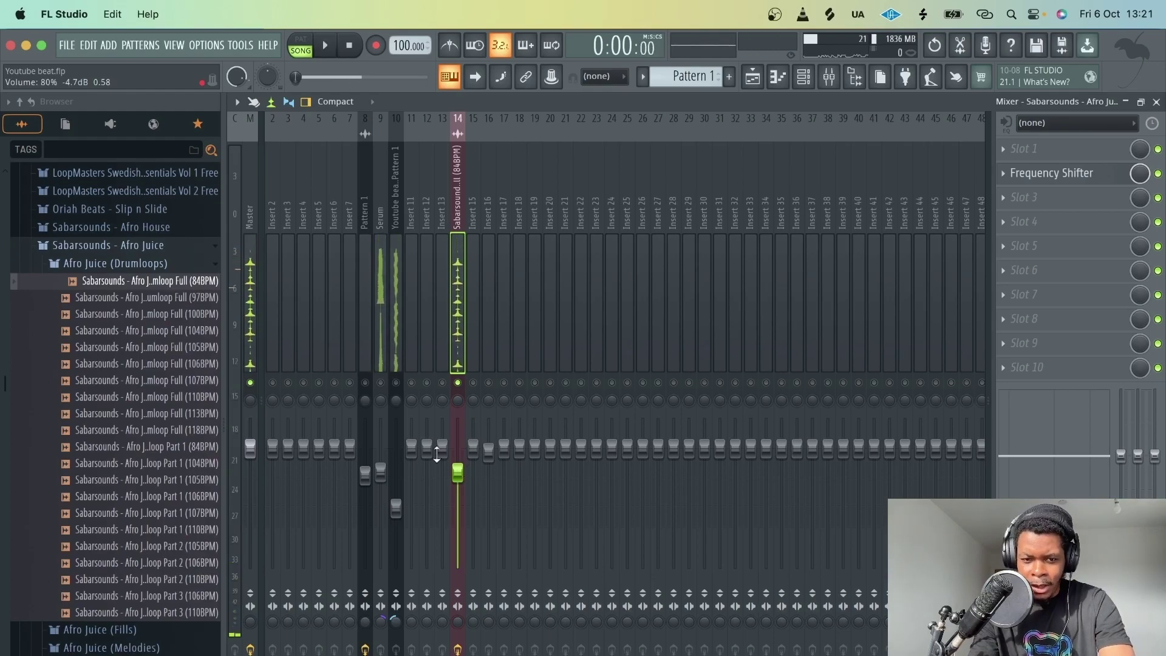
right_click(395, 380)
right_click(397, 380)
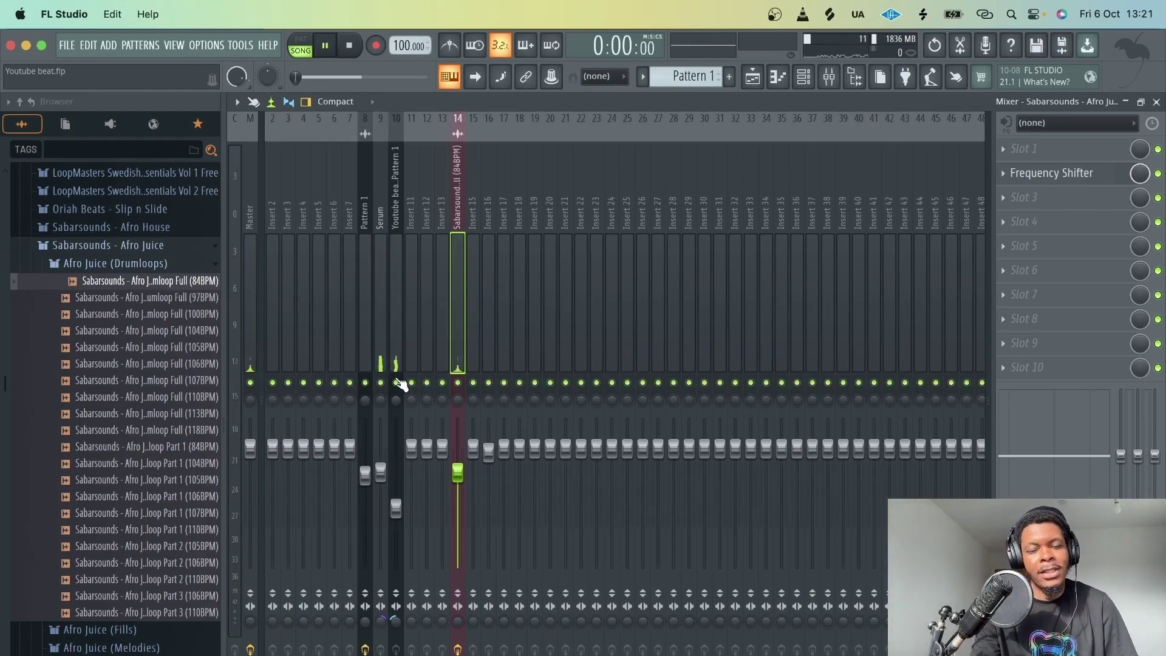
key(space)
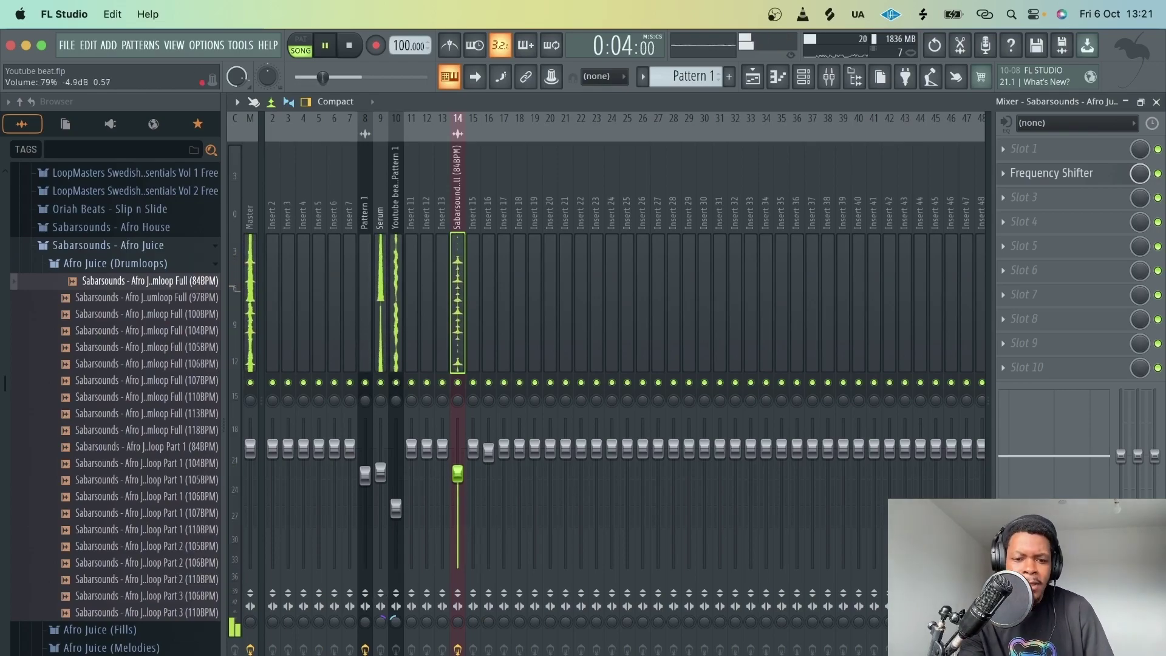
key(space)
Return to the playlist and collapse the Afro Juice (Drumloops) folder in the browser.
click(752, 78)
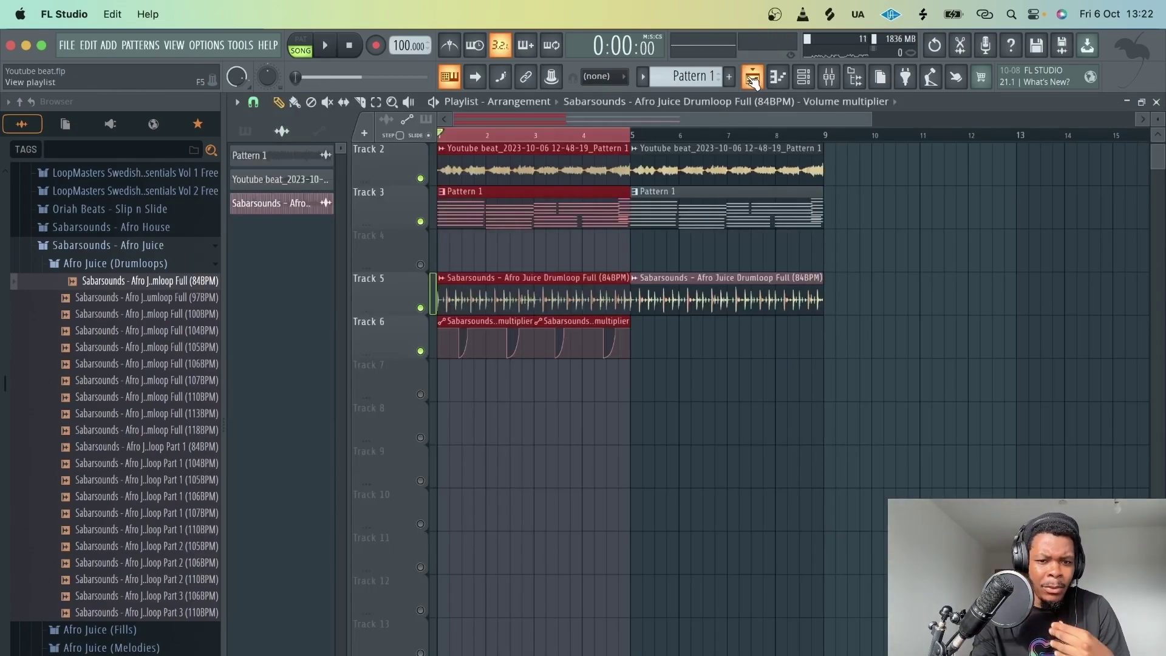
click(129, 265)
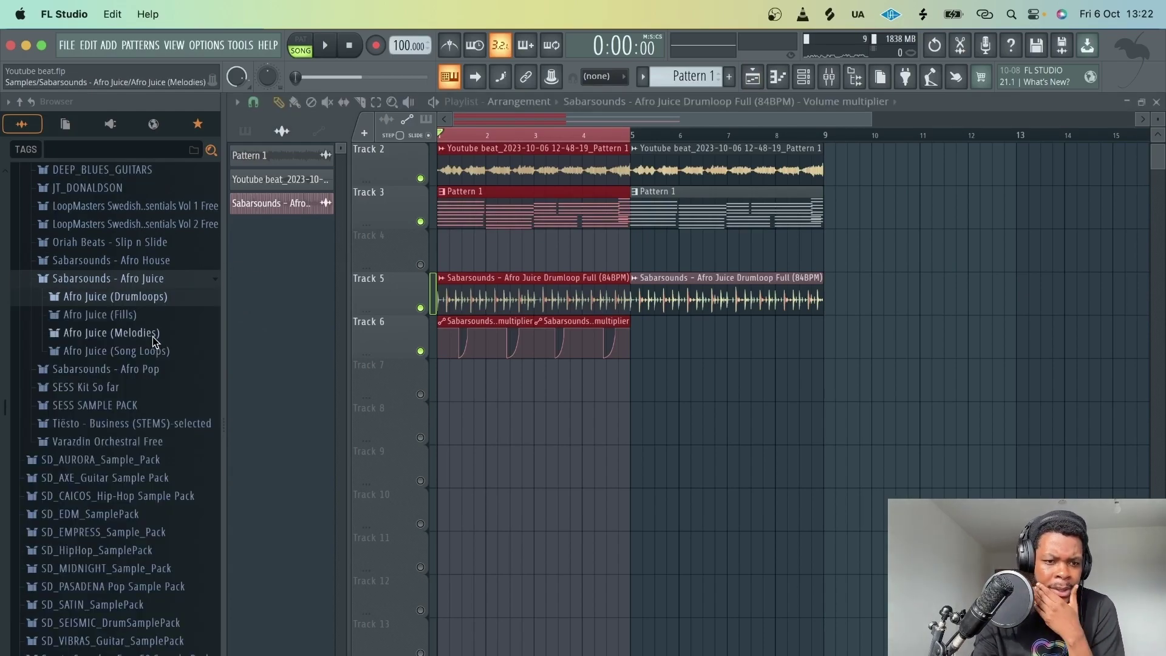
Place Sabarsounds - Afro Juice Melody Part 1 (105BPM) Fmin from the Afro Juice (Melodies) folder on Track 9, trimmed to its first chord, starting at 1:06.
click(154, 339)
key(F6)
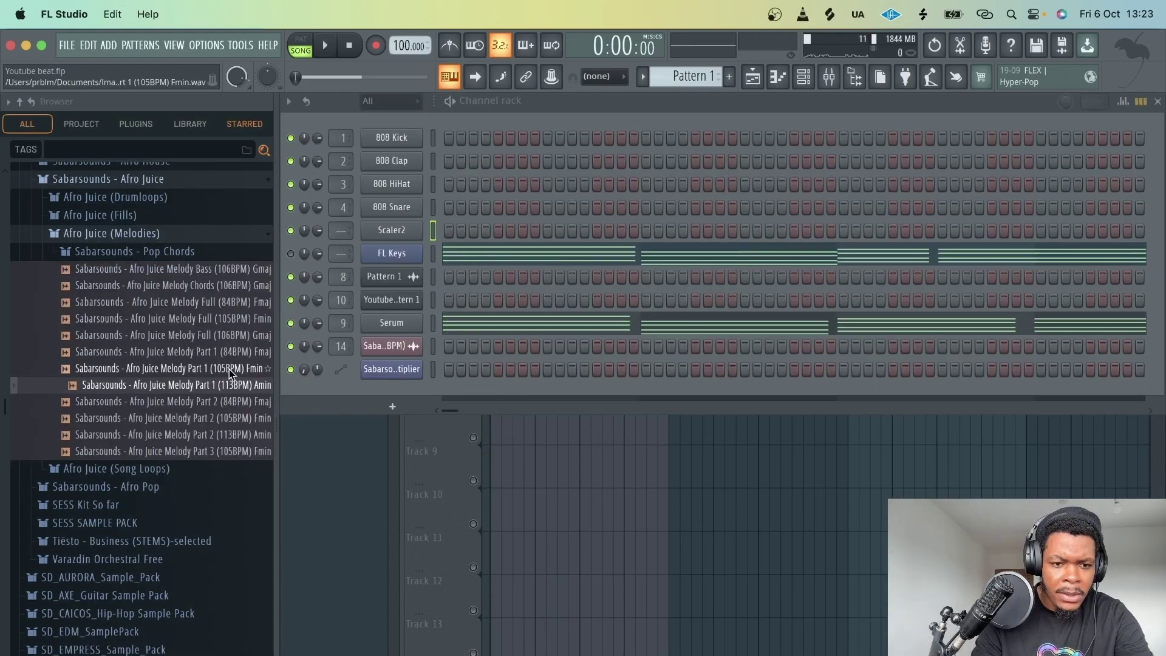
drag(228, 370, 233, 378)
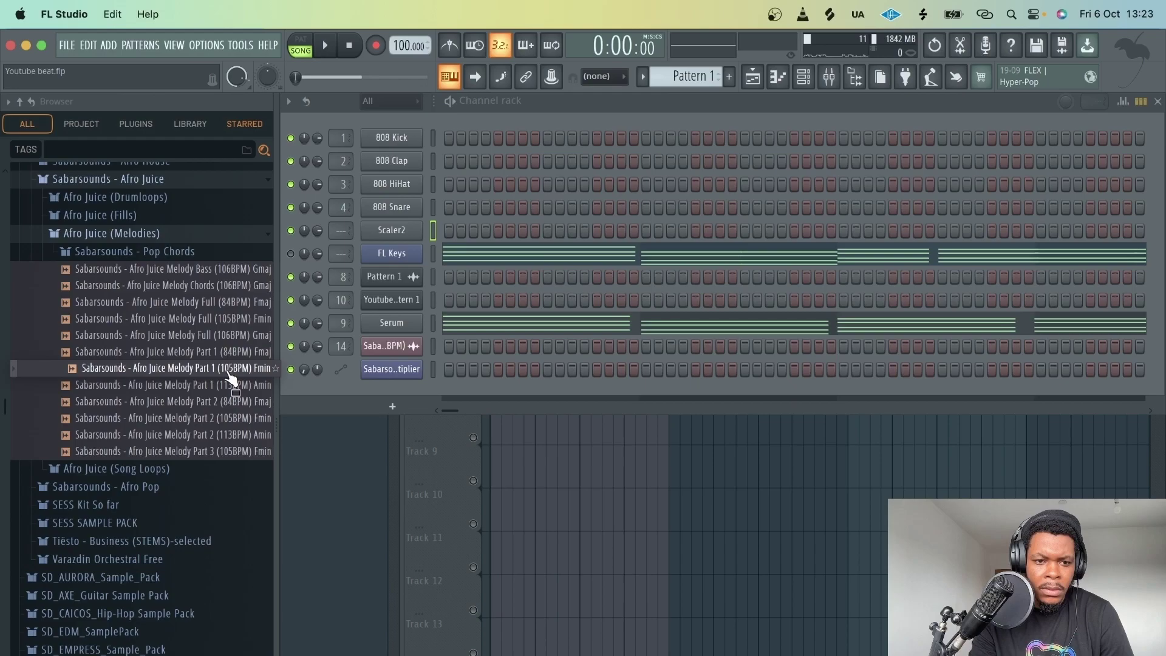
drag(231, 378, 485, 509)
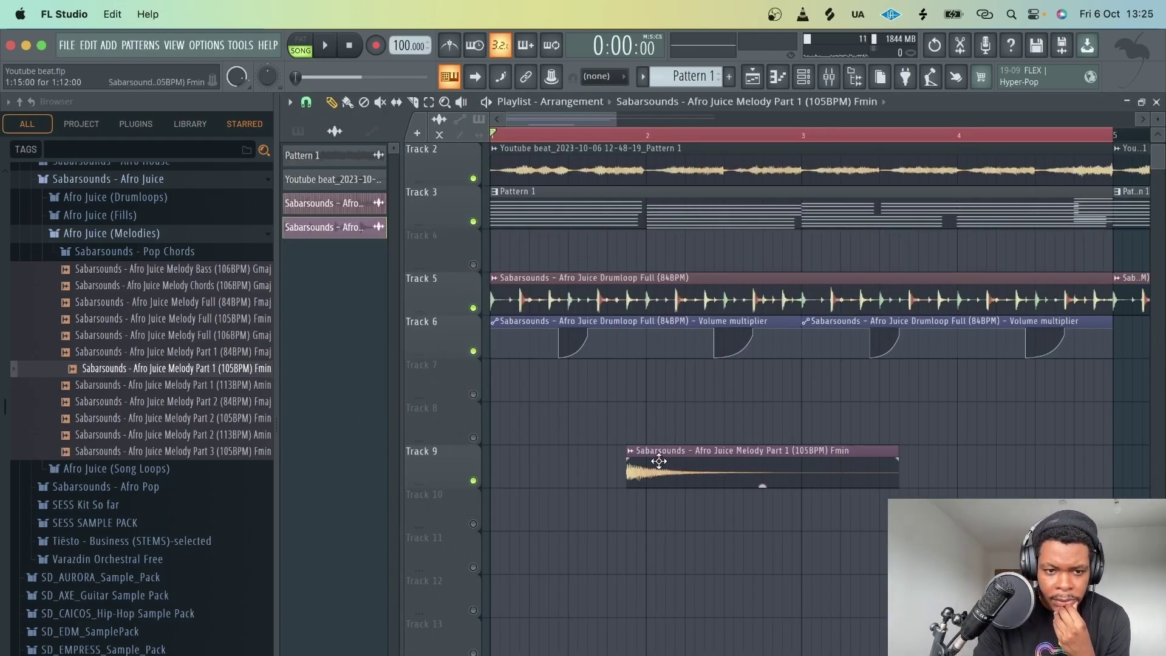
drag(659, 461, 559, 450)
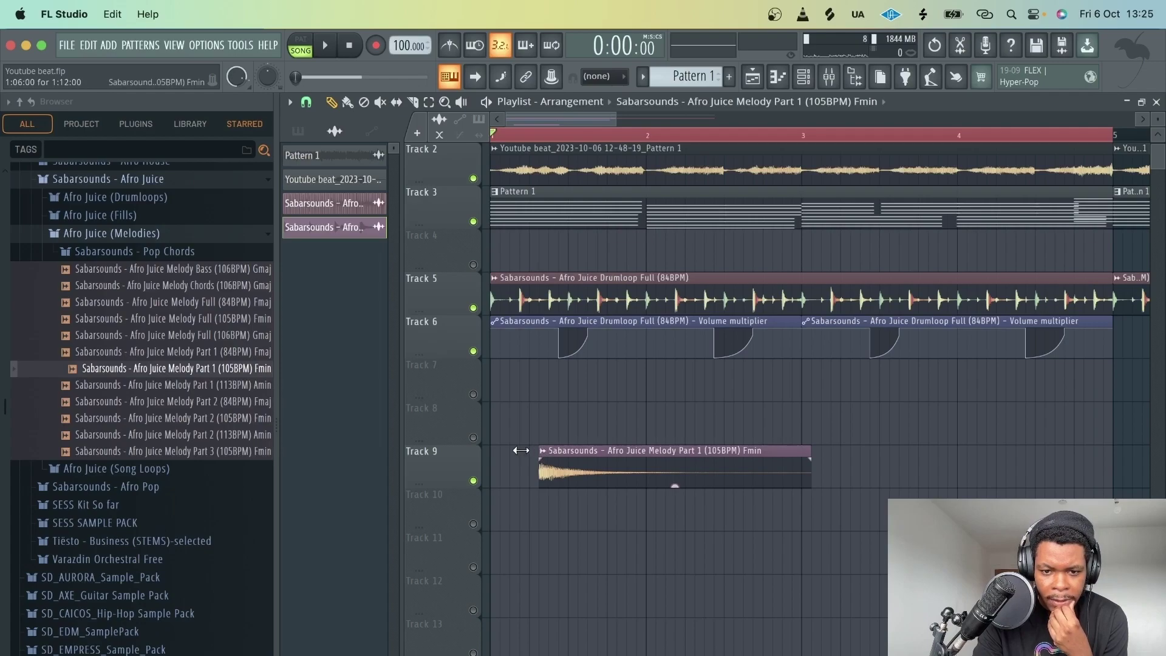
Make the trimmed Afro Juice melody clip on Track 9 unique as a sample.
double_click(573, 463)
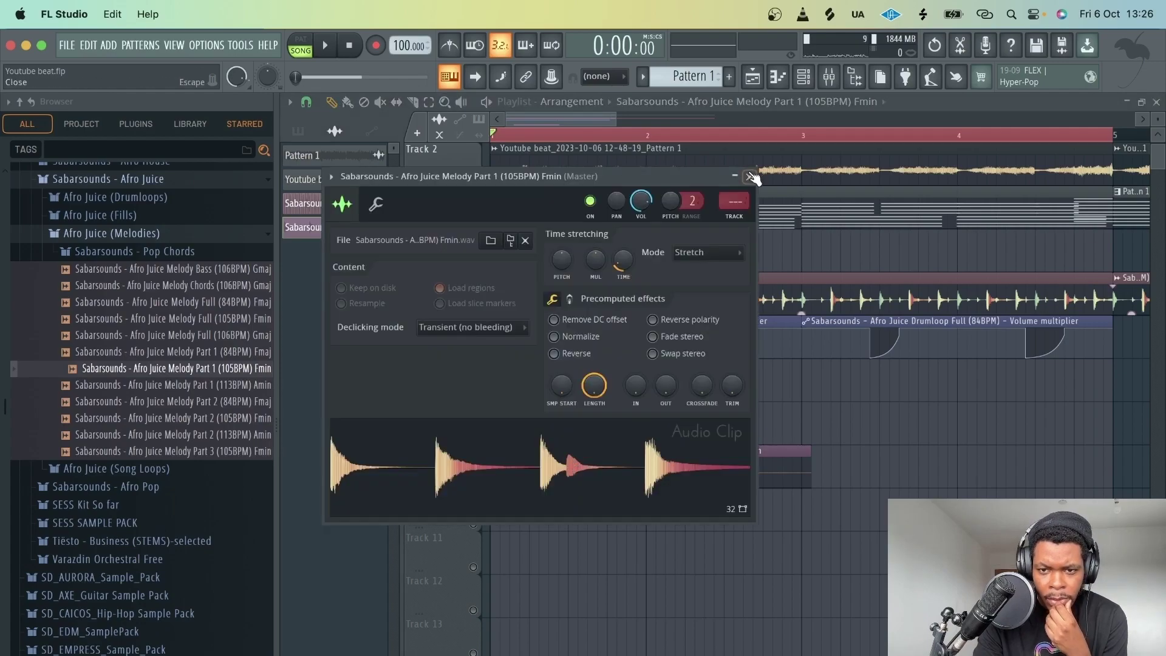
click(754, 177)
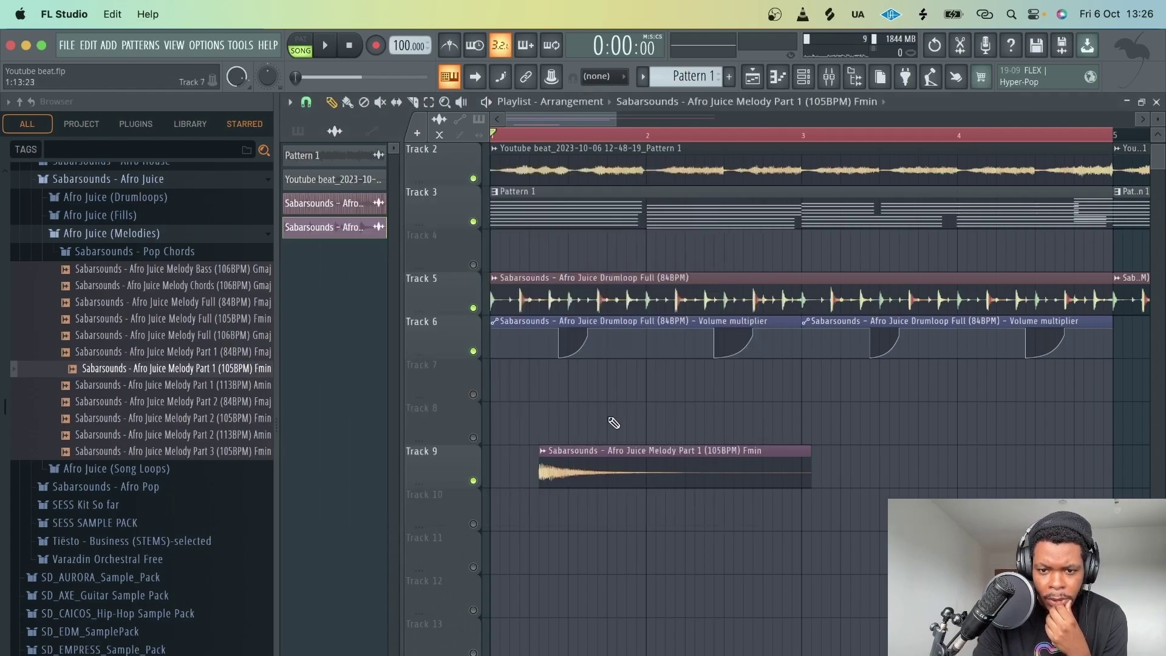
click(545, 456)
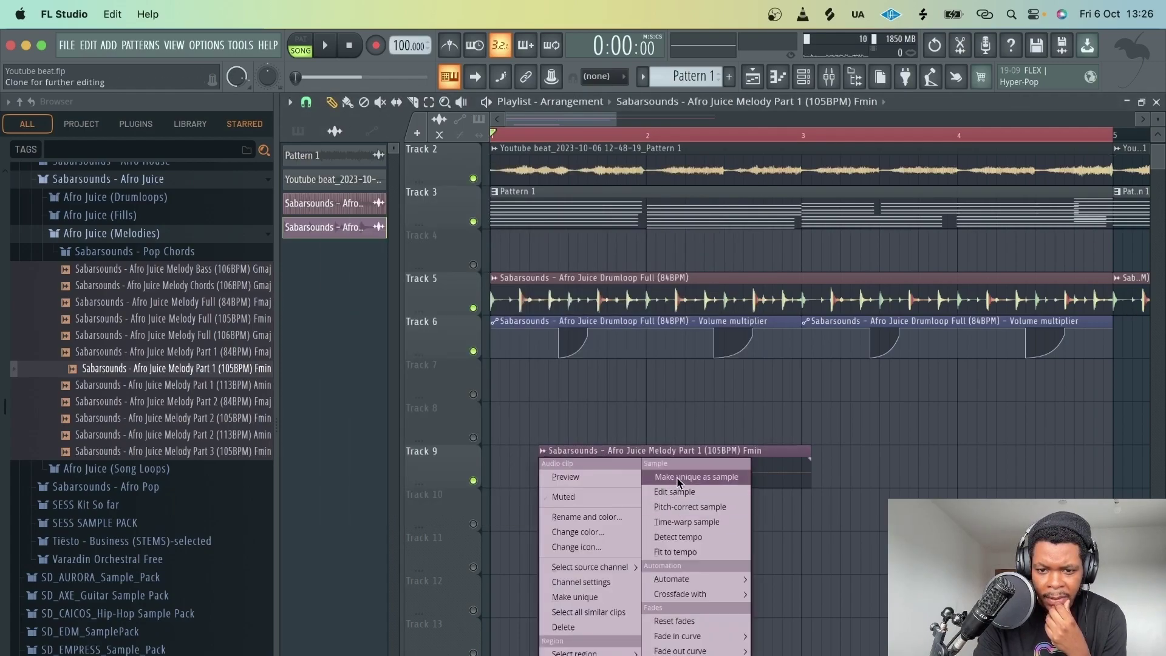
click(699, 474)
click(710, 460)
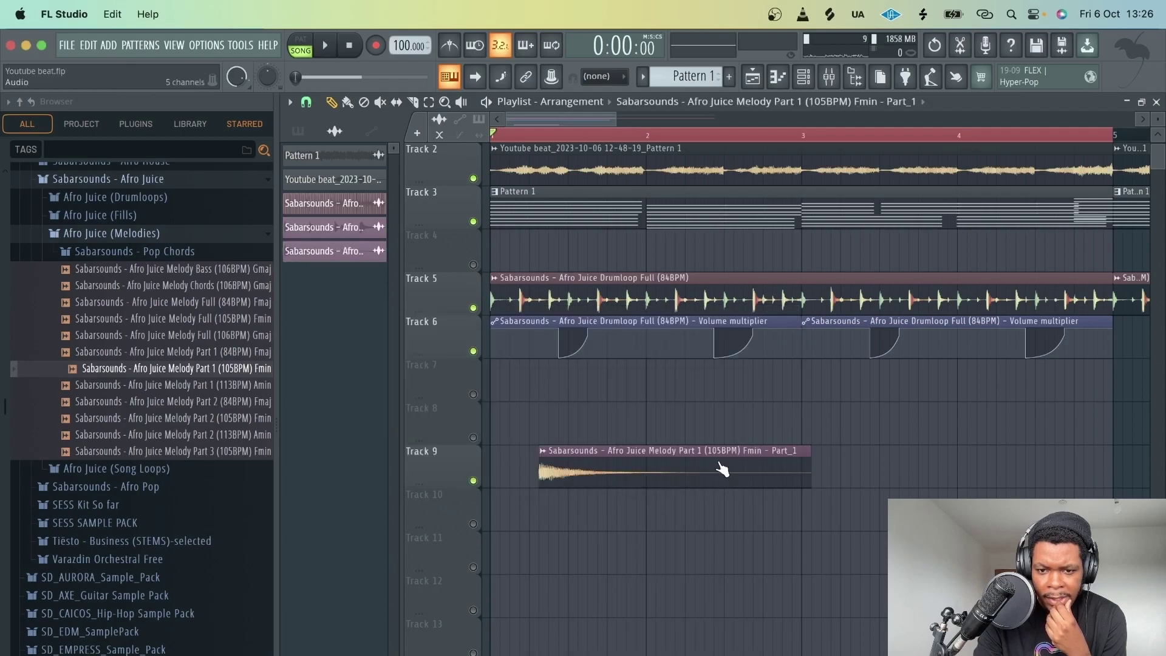
click(669, 489)
right_click(685, 497)
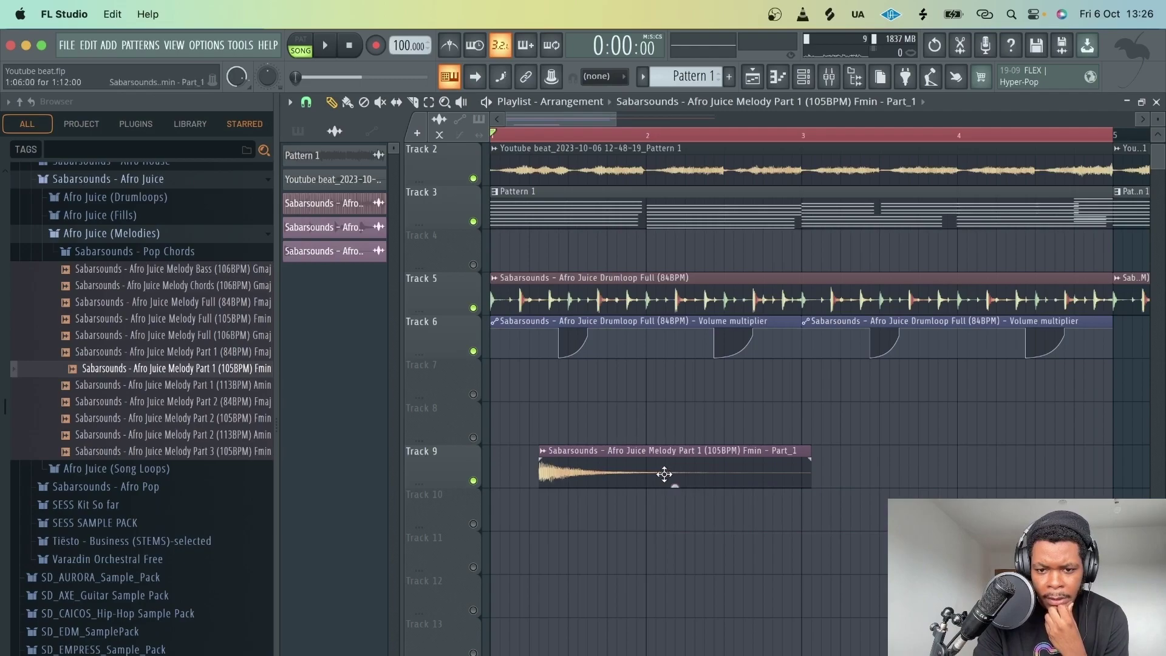
Reverse the unique melody sample, shift its clip so the swell ends at bar 3, and play it in the mix.
double_click(672, 481)
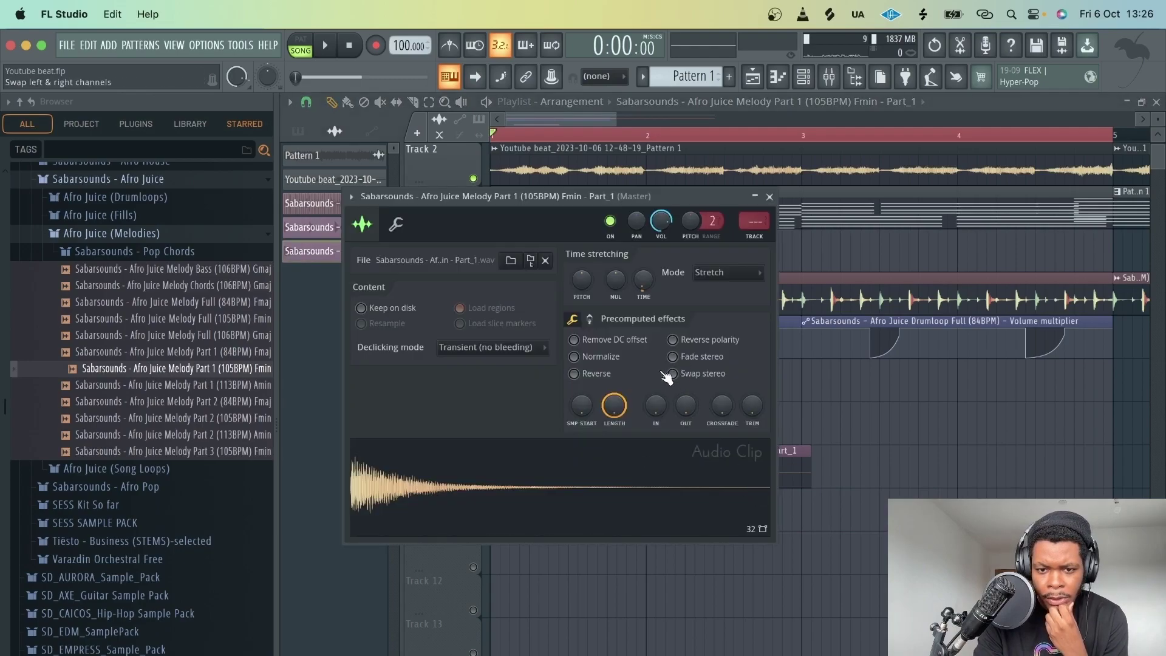
click(573, 373)
click(769, 197)
key(space)
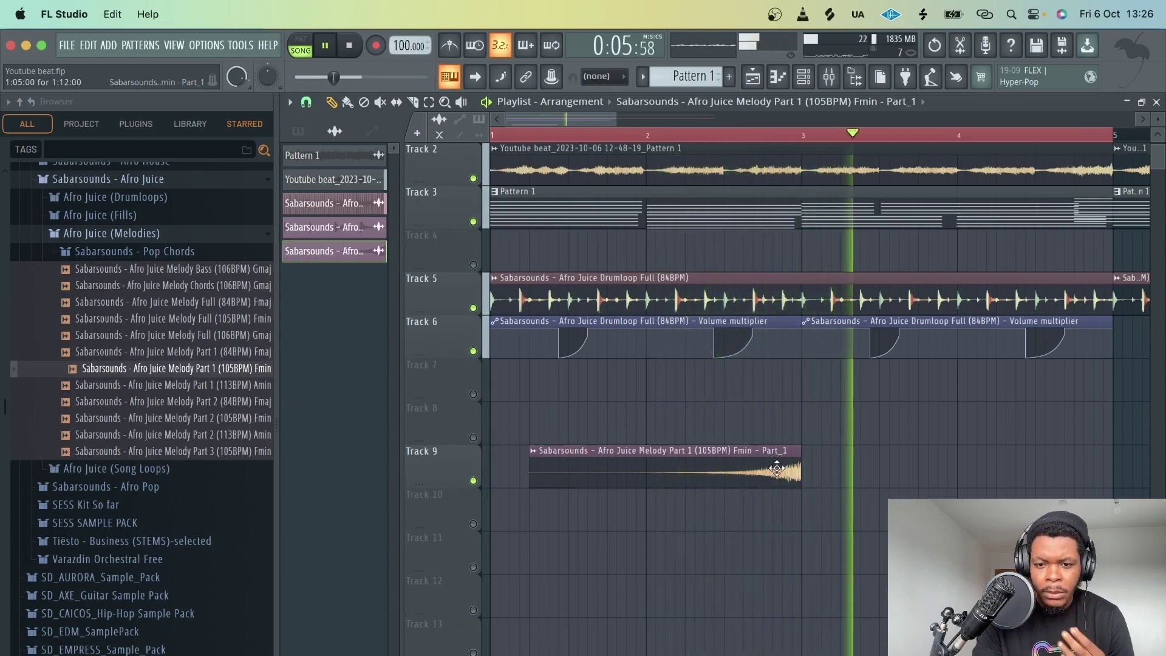
Route the reversed melody clip to mixer track 7, lower its fader, and set the Pattern 1 track's fader to 74%.
double_click(778, 463)
click(835, 87)
key(space)
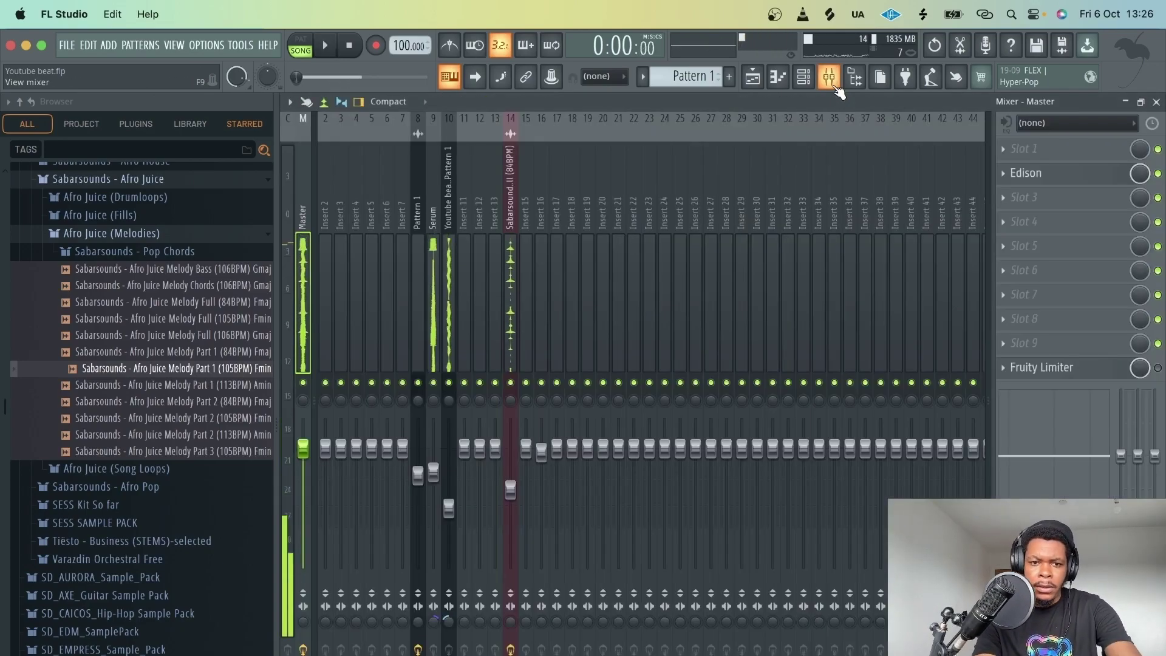
click(401, 225)
key(ctrl+l)
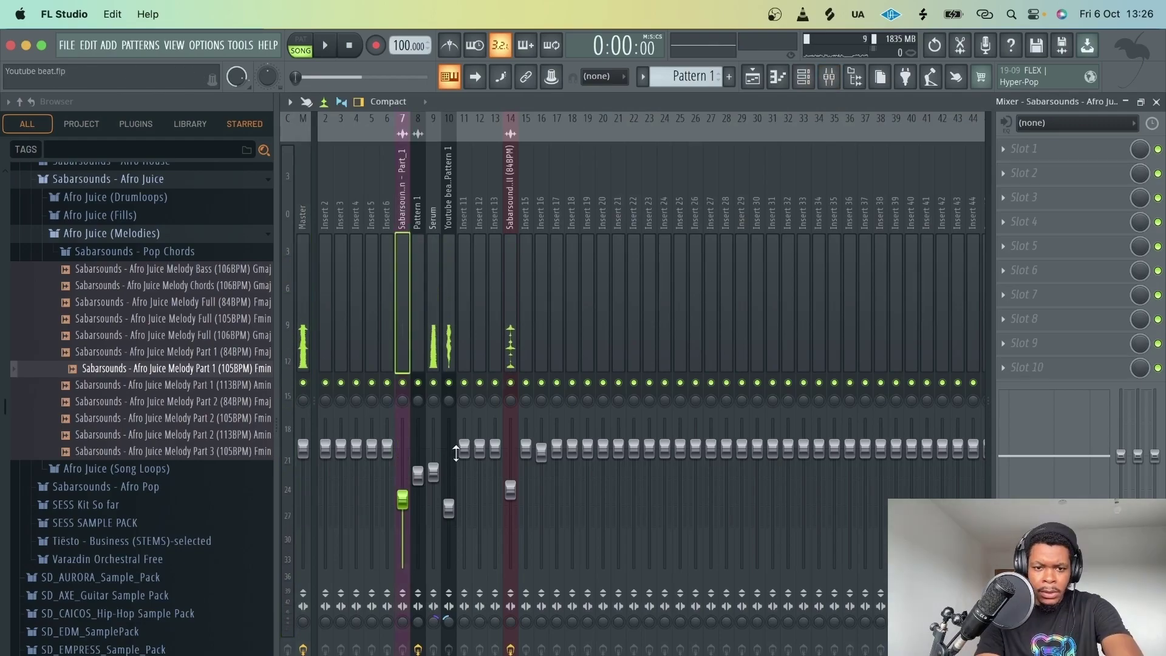
drag(435, 478, 423, 495)
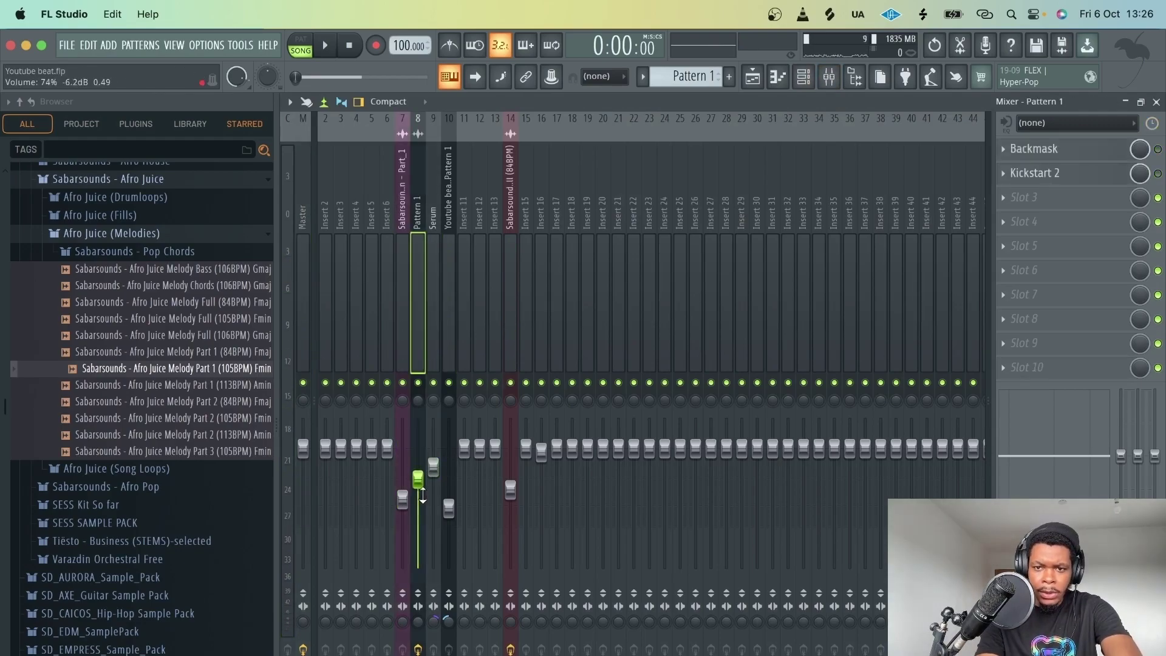
click(752, 78)
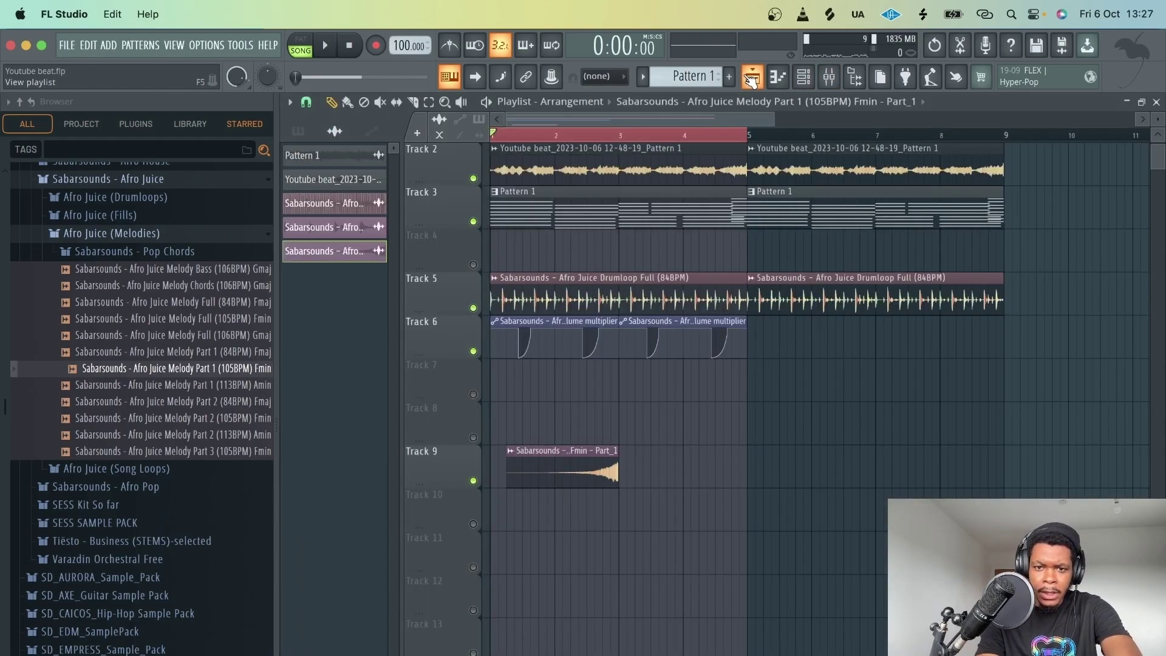
Collapse the Sabarsounds - Afro Juice, Samples and Vesh folders in the browser.
click(155, 179)
scroll(173, 327, up, 5)
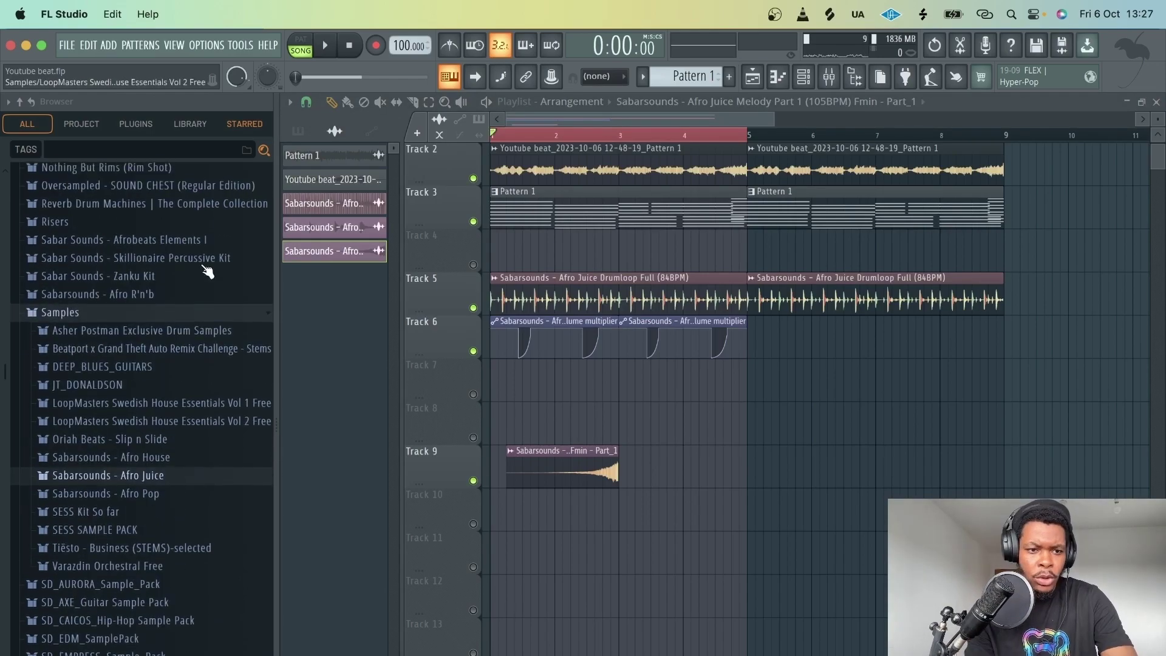
click(175, 313)
scroll(255, 477, down, 10)
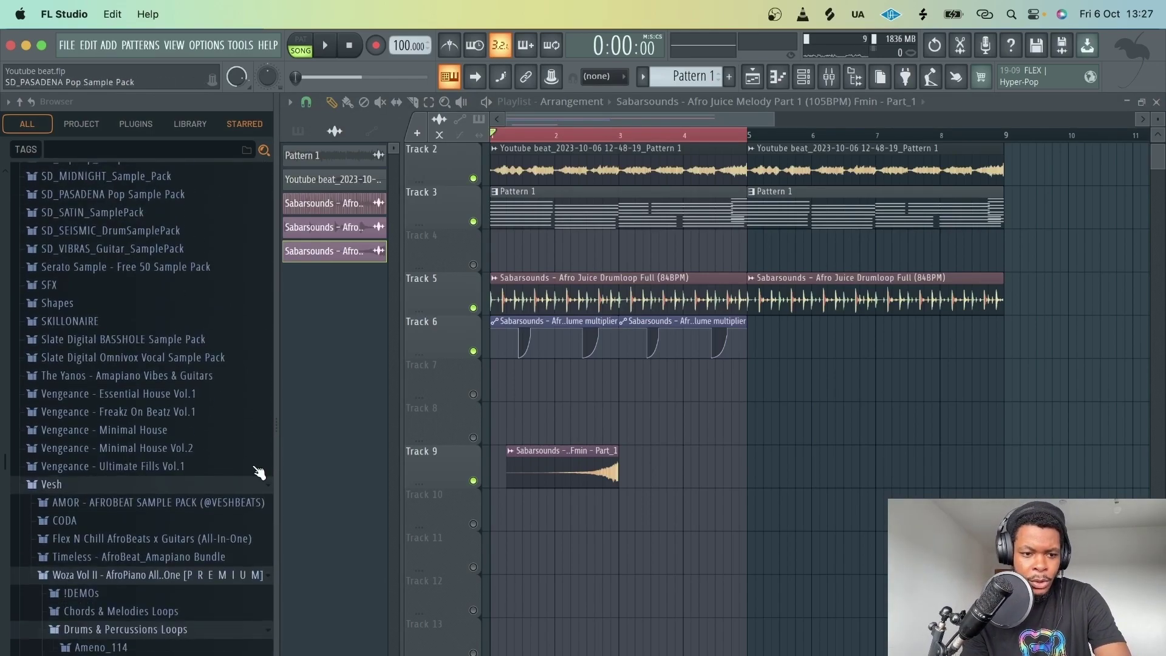
click(182, 489)
scroll(188, 507, down, 2)
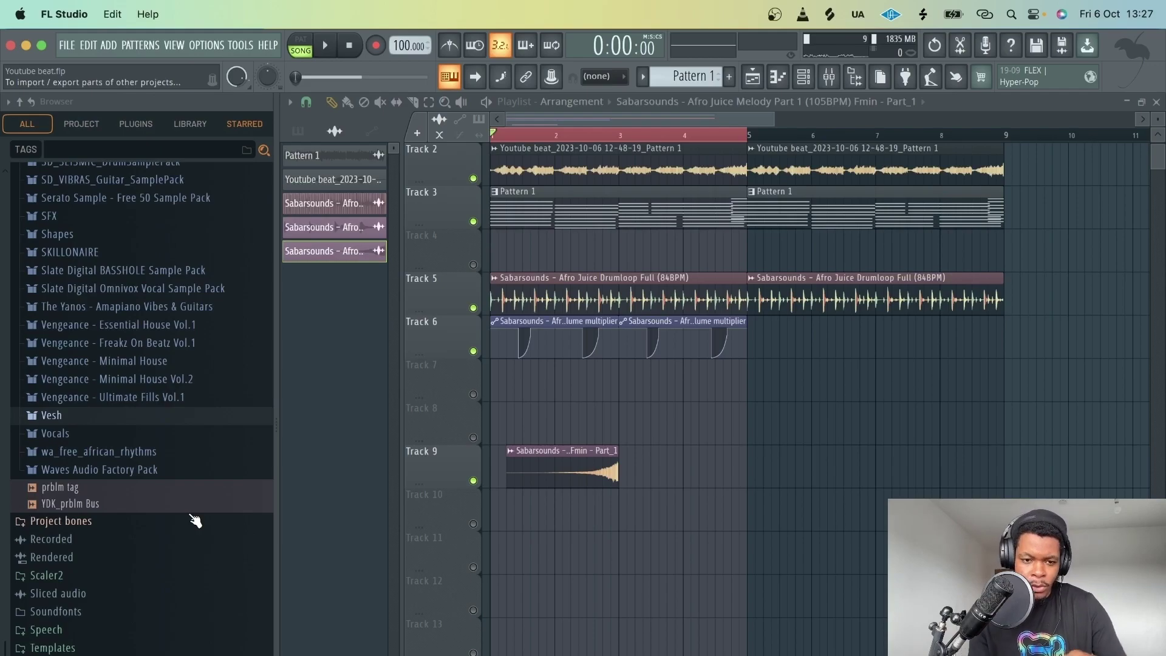
Open the Kicks folder under Vesh, Flex N Chill AfroBeats x Guitars, One Shot - Drums in the browser.
click(188, 415)
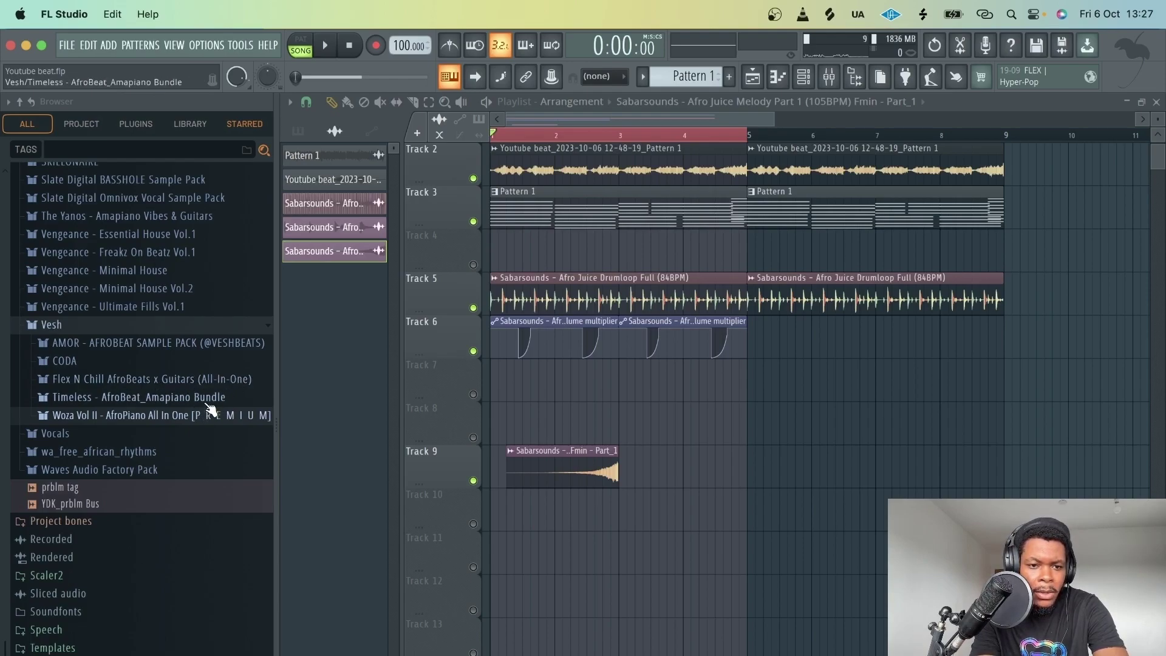
click(170, 379)
click(170, 392)
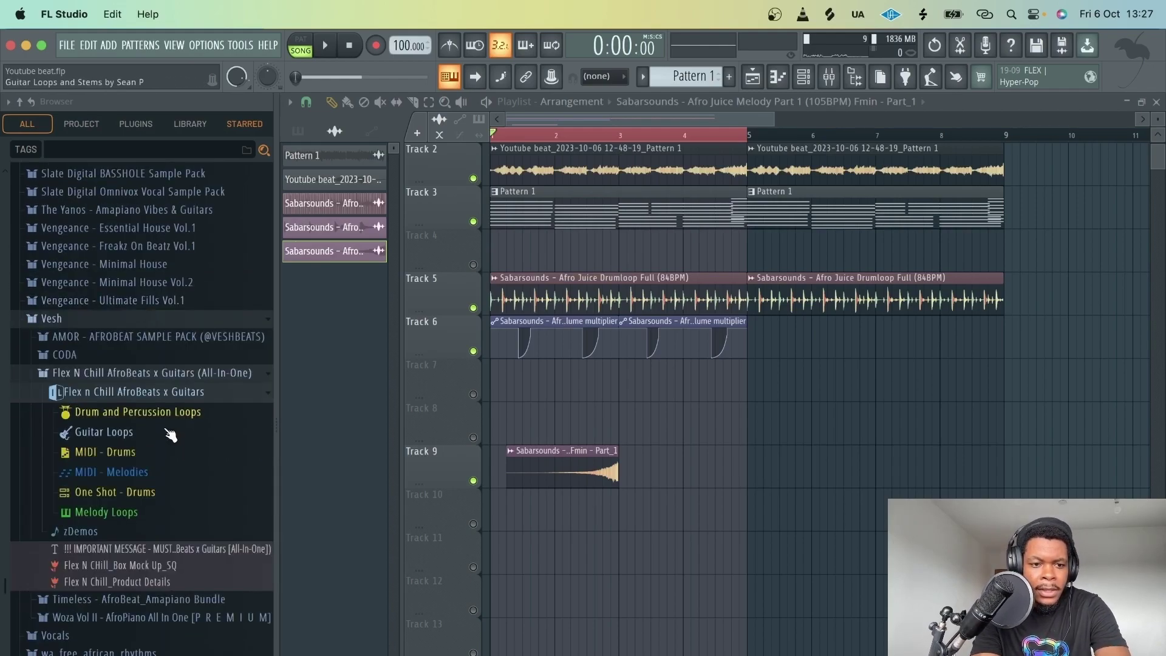
scroll(170, 435, down, 6)
scroll(132, 358, up, 1)
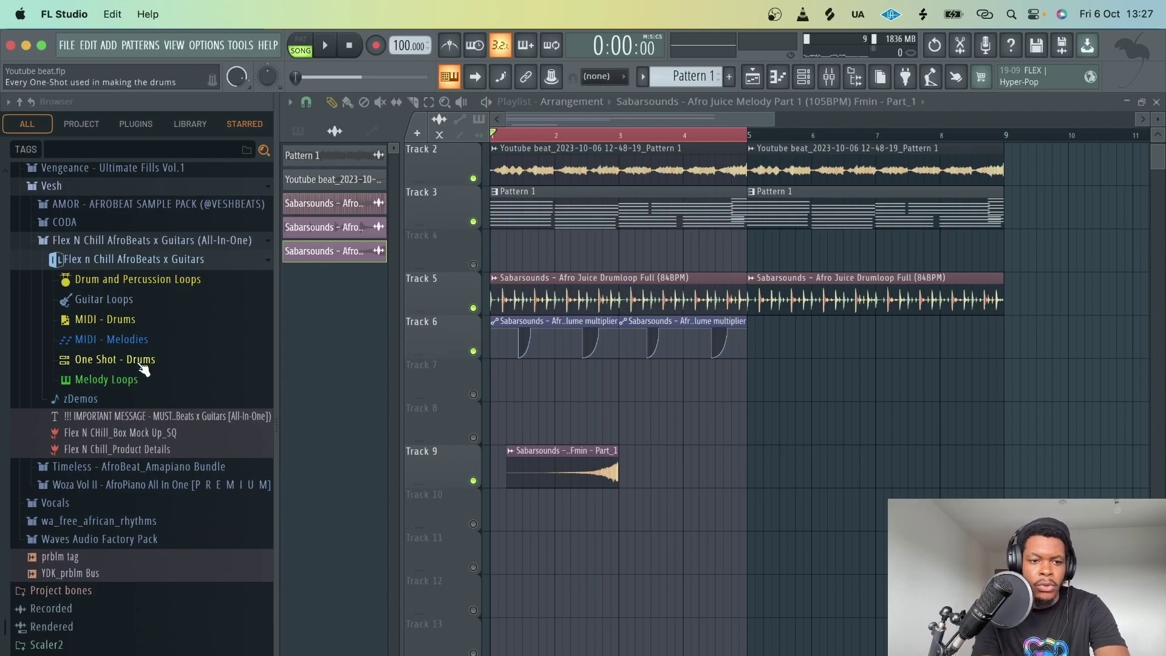
click(141, 363)
click(139, 396)
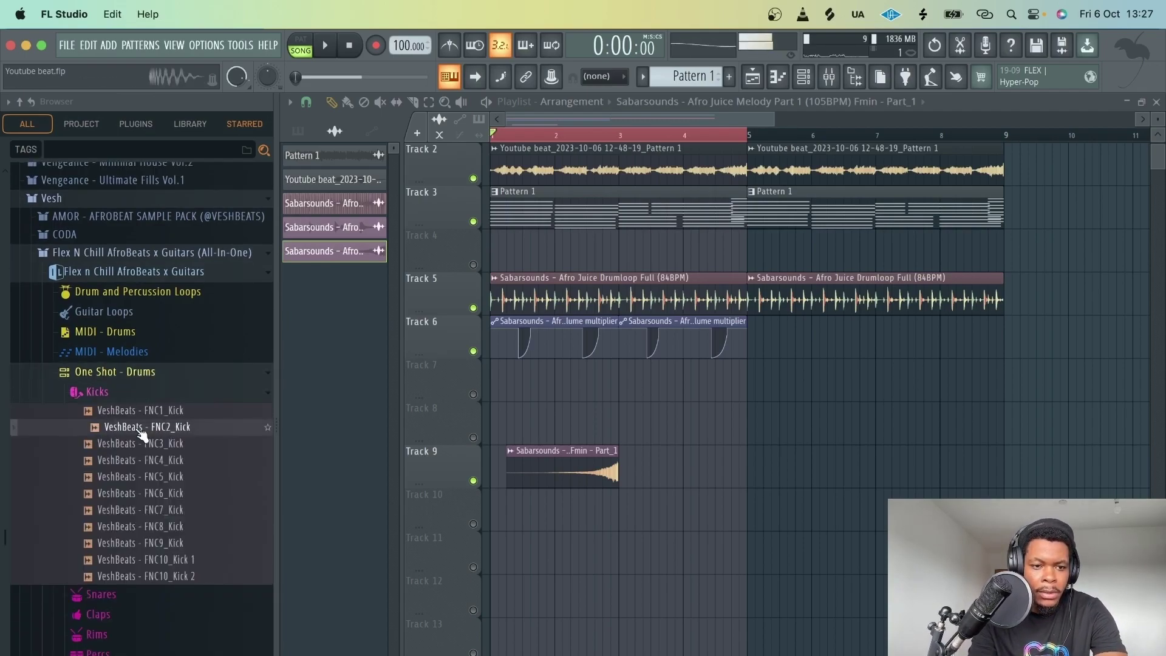
Audition the VeshBeats kicks and replace the 808 Kick channel's sample with VeshBeats - FNC7_Kick.
click(149, 426)
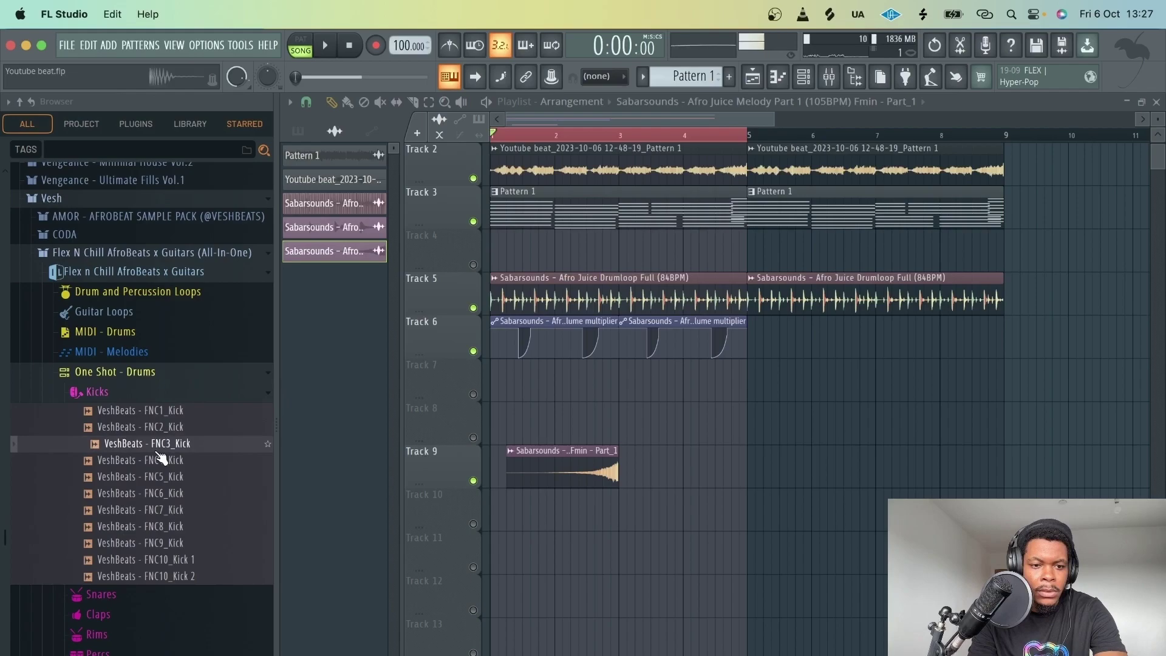
click(167, 477)
click(170, 494)
click(172, 515)
key(space)
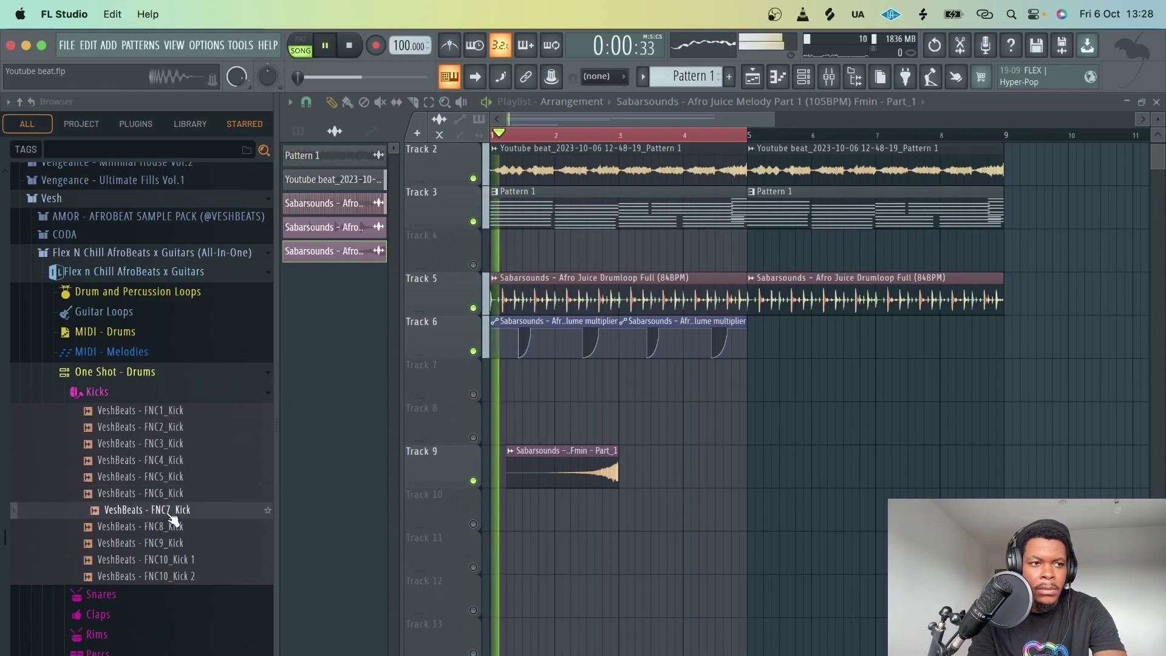
key(space)
drag(173, 516, 390, 138)
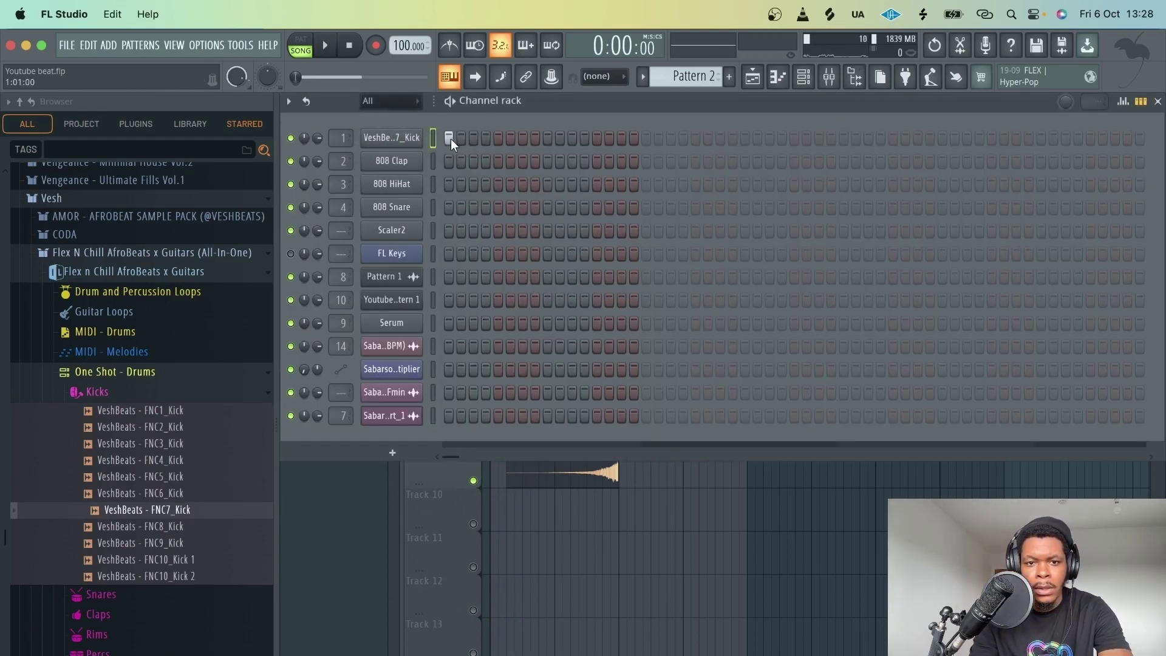
Place Pattern 2, with the FNC7 kick on step 1, at the start of Track 7 and play it in the mix.
key(F6)
click(475, 395)
key(space)
key(space)
key(space)
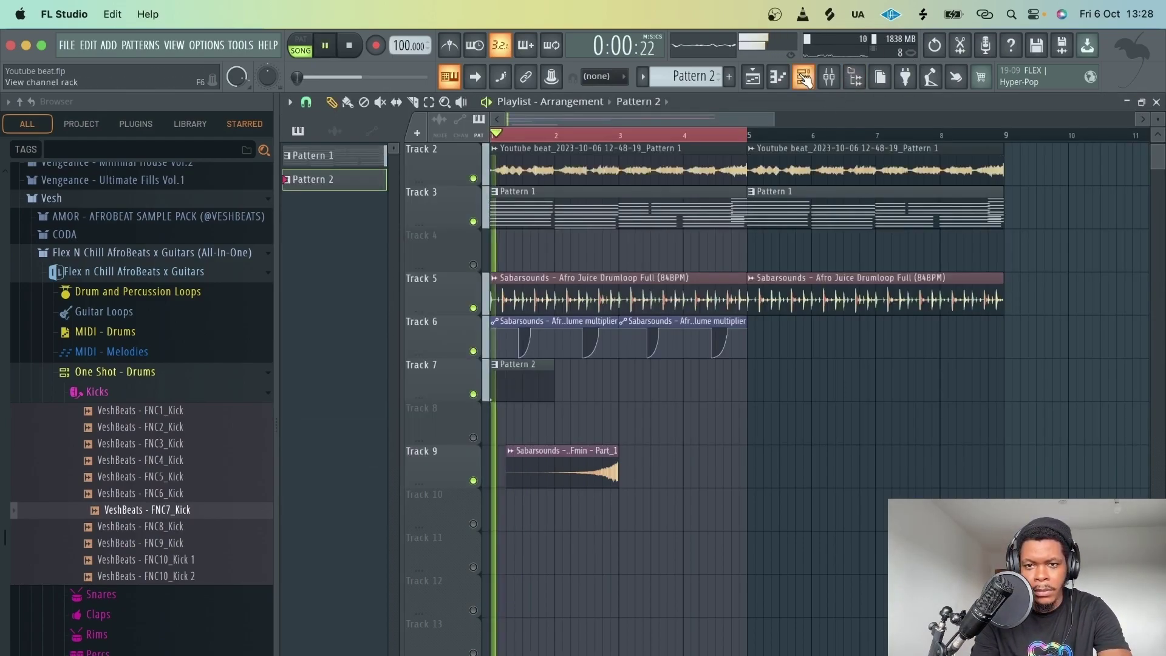
Enable the FNC7 kick's volume envelope with a short decay and no sustain, and raise its volume in the levels adjustment.
key(F6)
key(space)
click(391, 138)
key(space)
key(space)
click(425, 242)
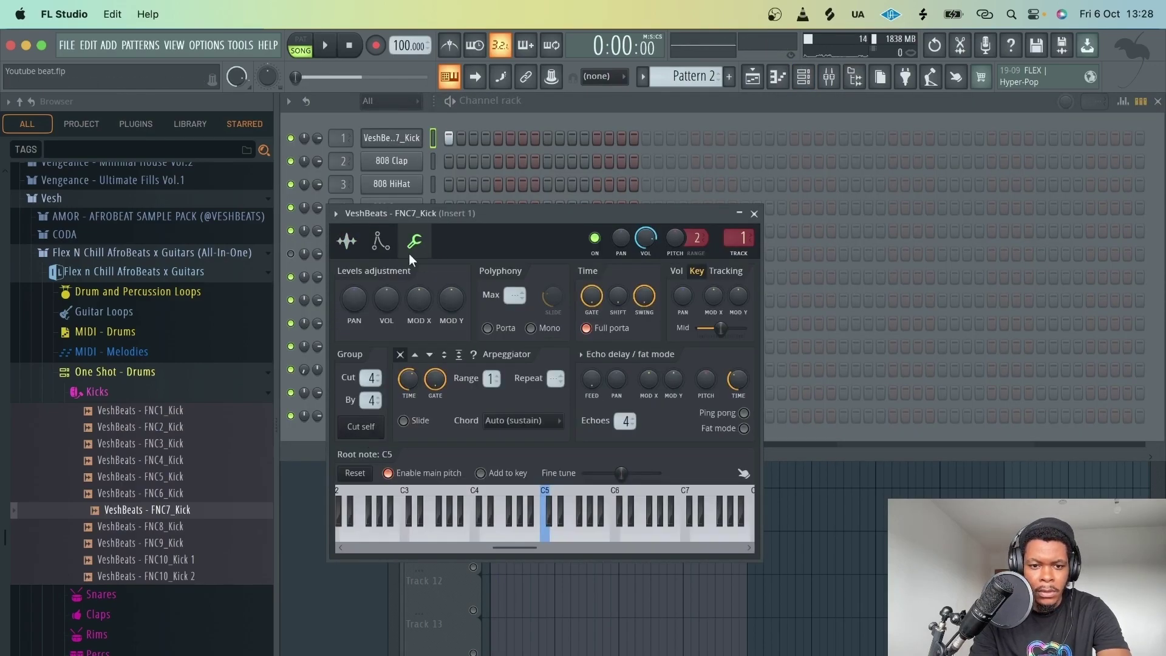
click(380, 242)
drag(377, 392, 377, 419)
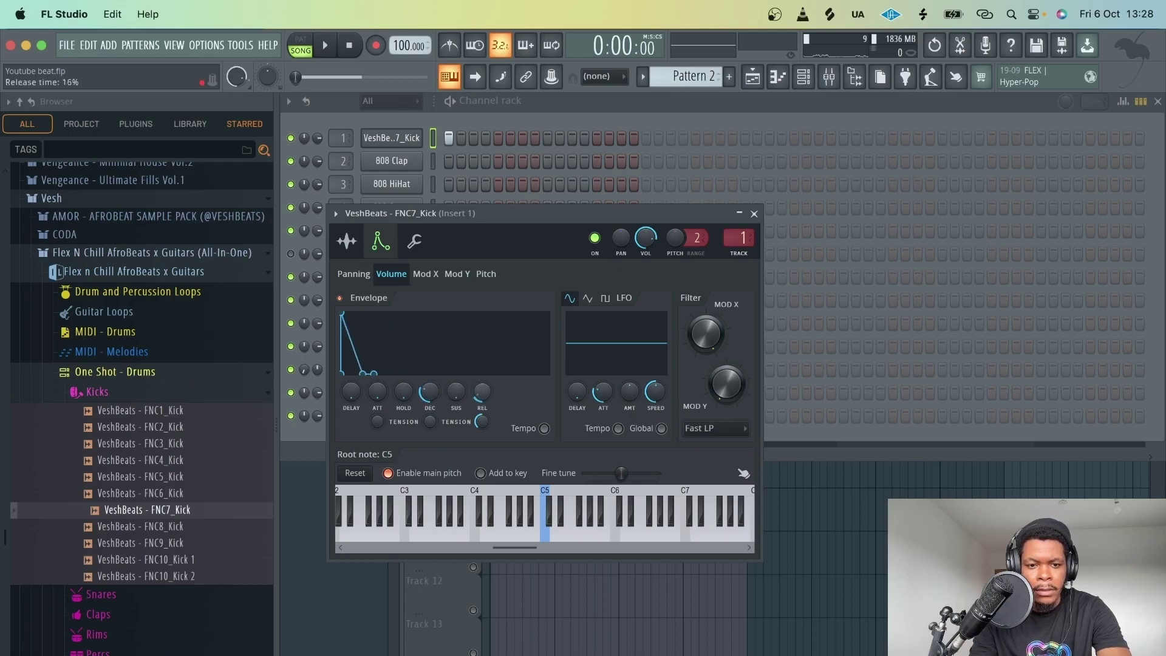
click(546, 535)
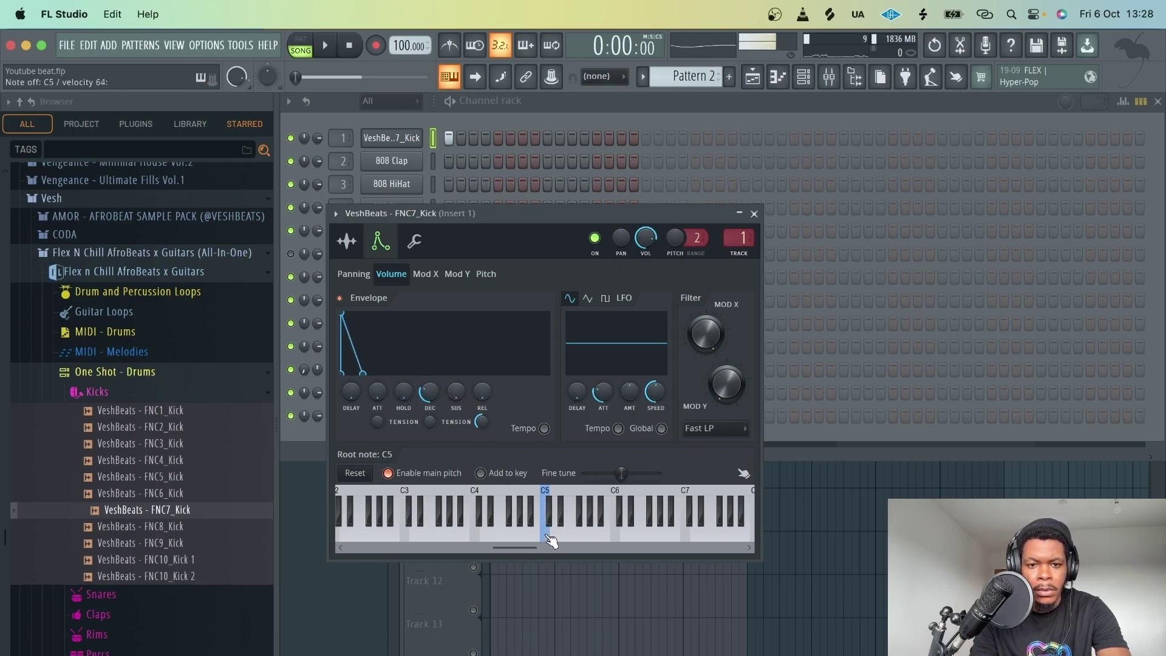
click(415, 241)
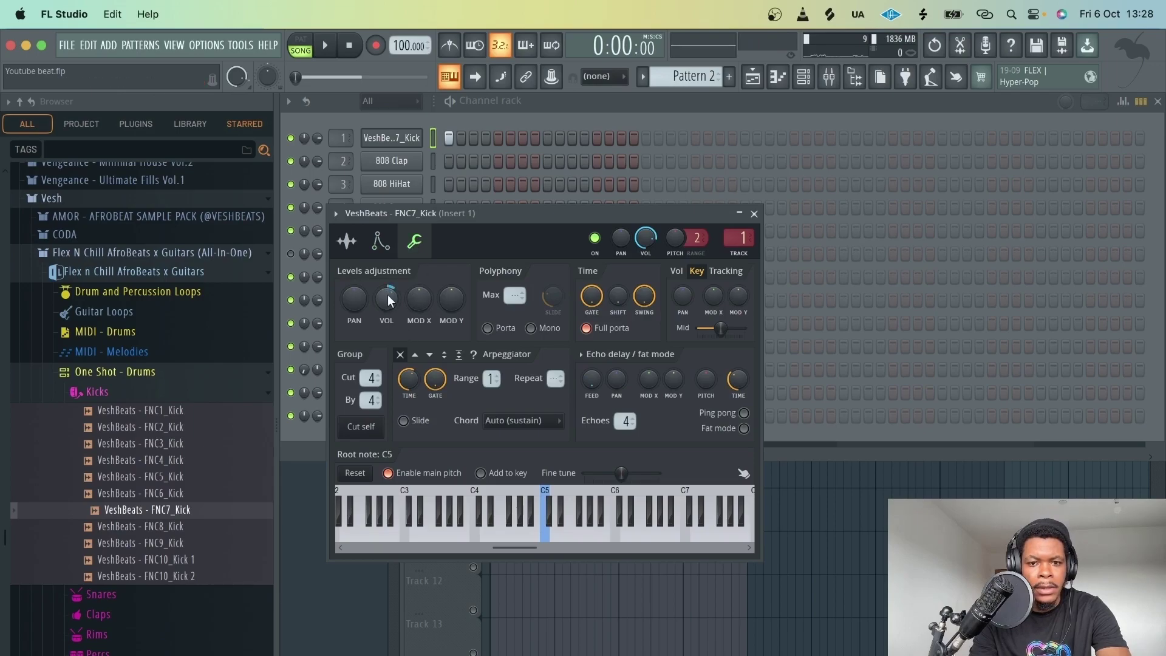
click(754, 214)
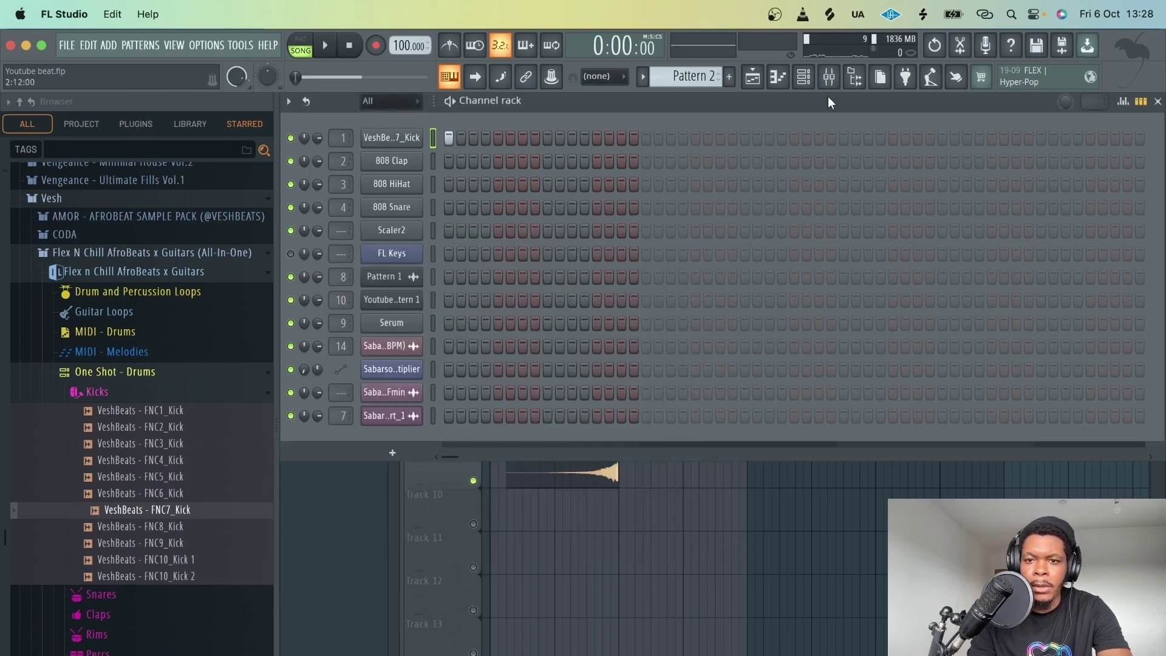
Extend Pattern 2 to two bars with FNC7 kicks on steps 17, 28 and 31, and play it from the playlist.
click(779, 79)
click(804, 79)
key(space)
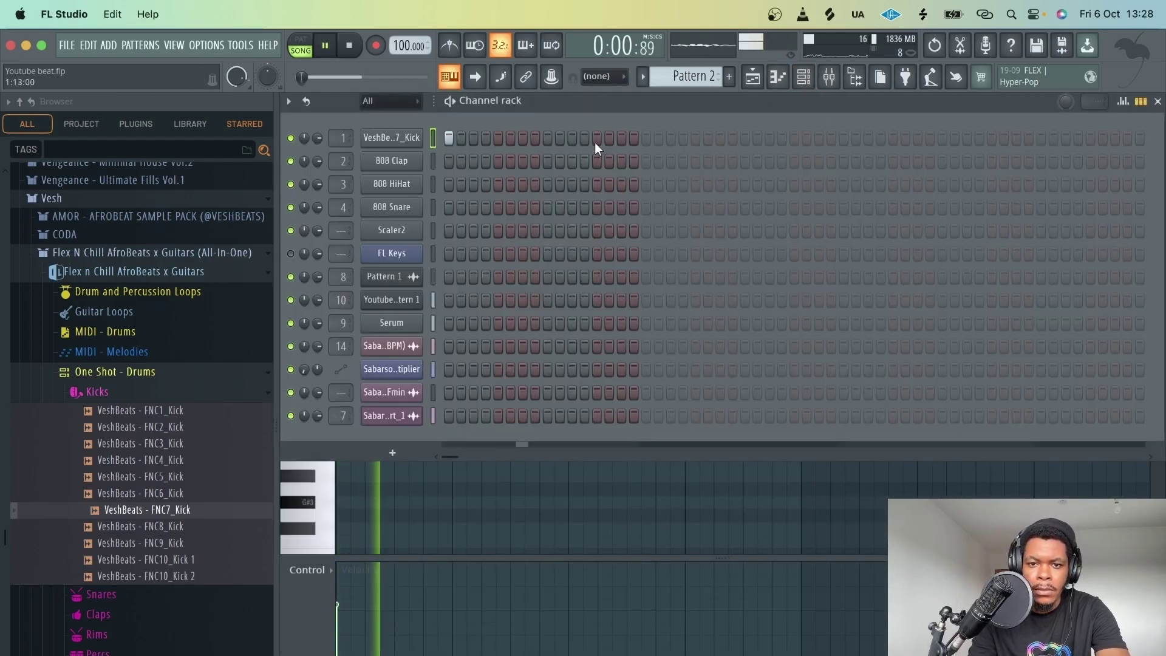
click(646, 139)
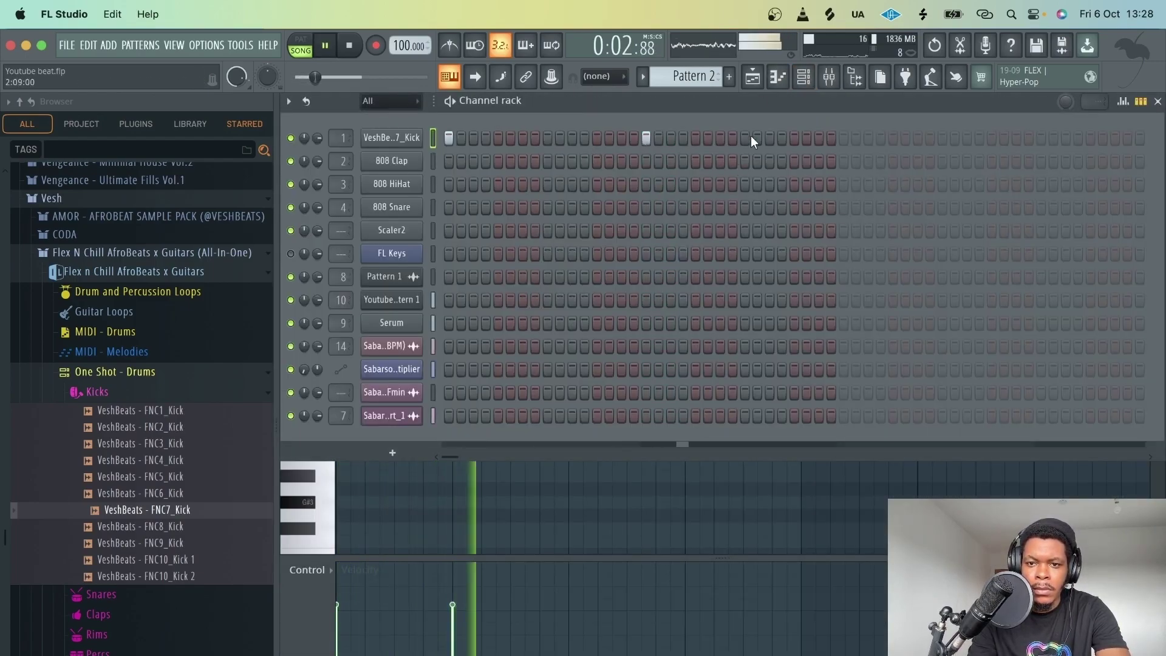
click(783, 138)
click(819, 139)
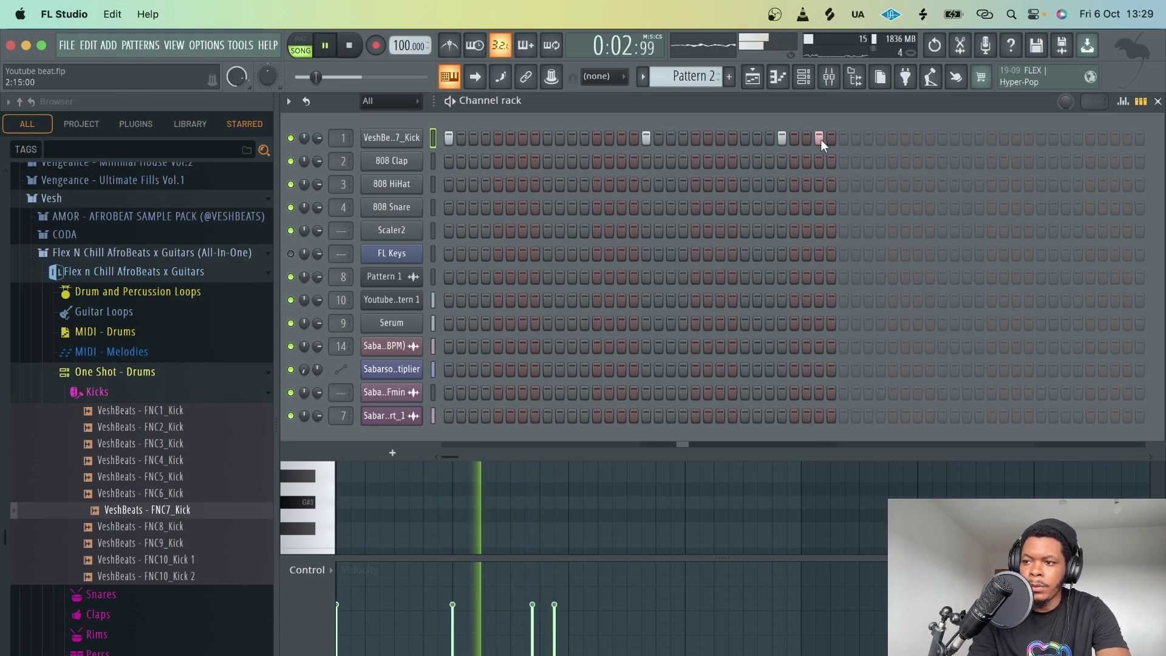
key(space)
click(769, 79)
key(space)
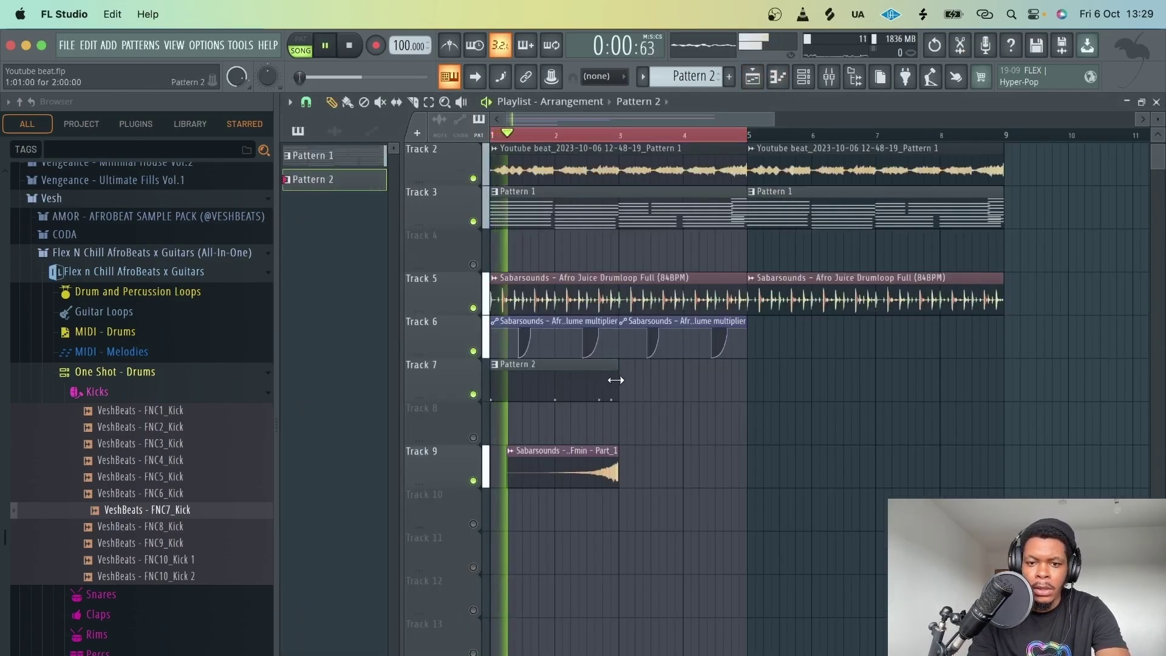
Place a second Pattern 2 clip at bar 3 on Track 7 and check the mixer levels during playback.
click(624, 381)
drag(646, 381, 639, 384)
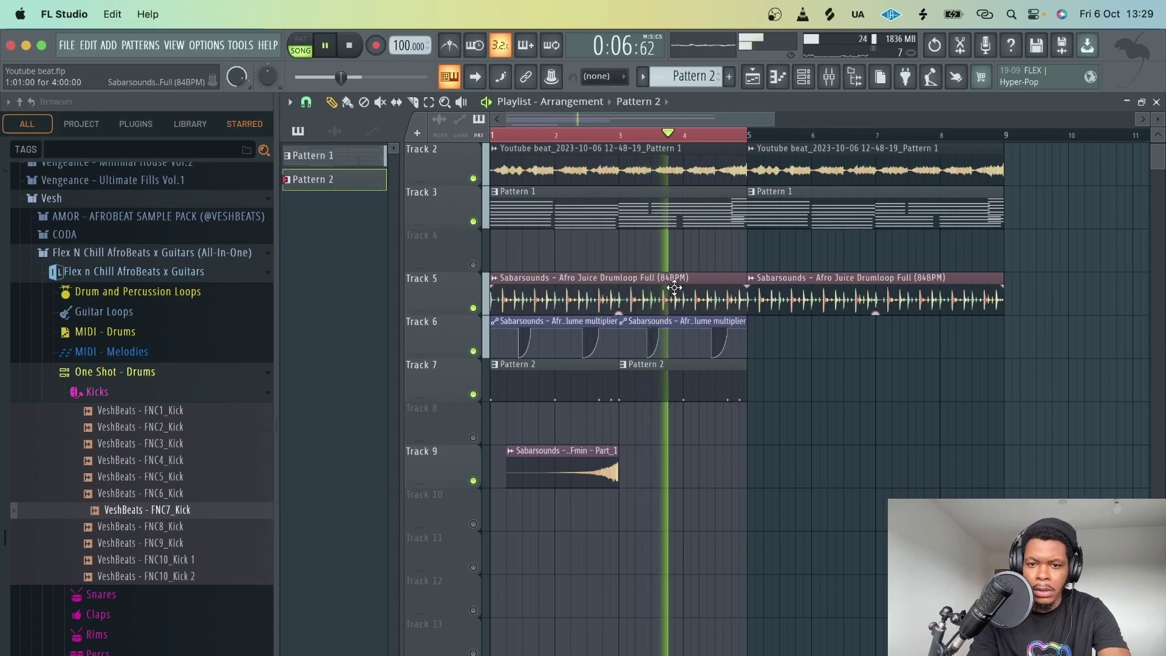
click(828, 76)
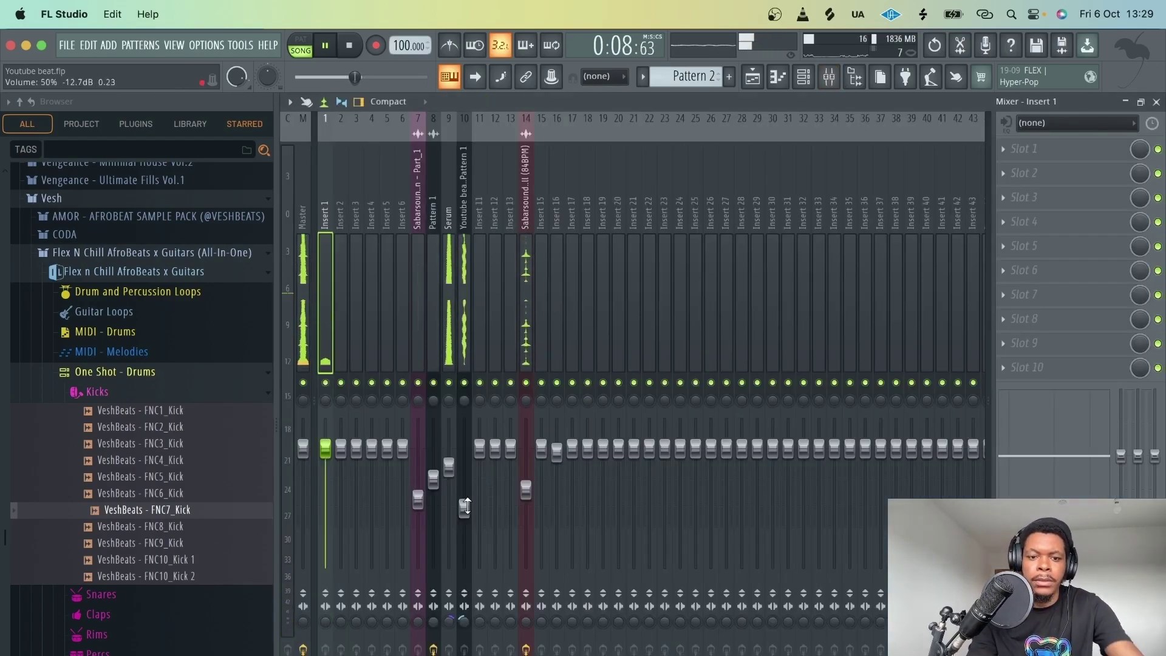
Audition the VeshBeats claps against the beat and replace the 808 Clap channel's sample with VeshBeats - FNC3_Clap 1.
click(752, 76)
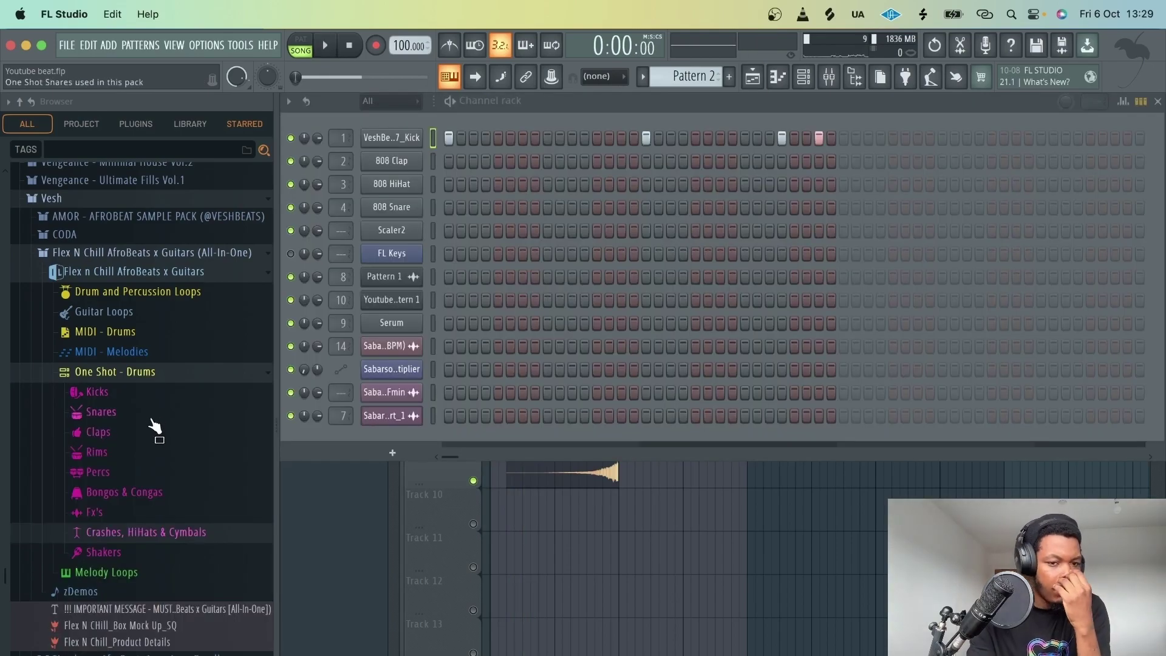
click(150, 431)
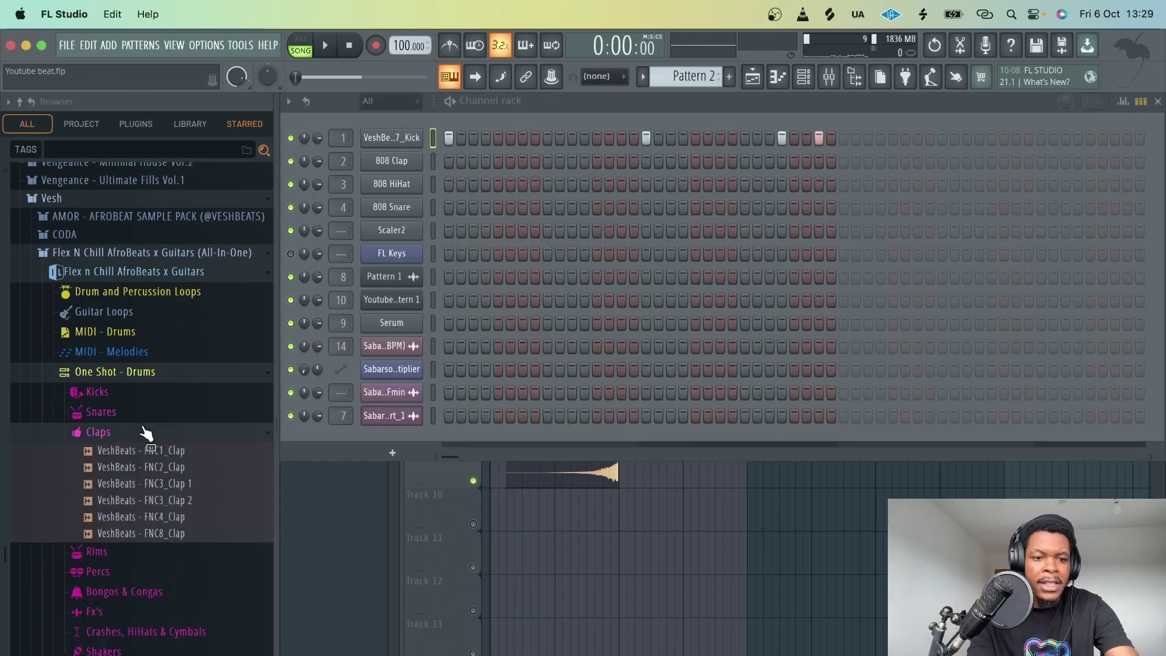
click(148, 450)
key(space)
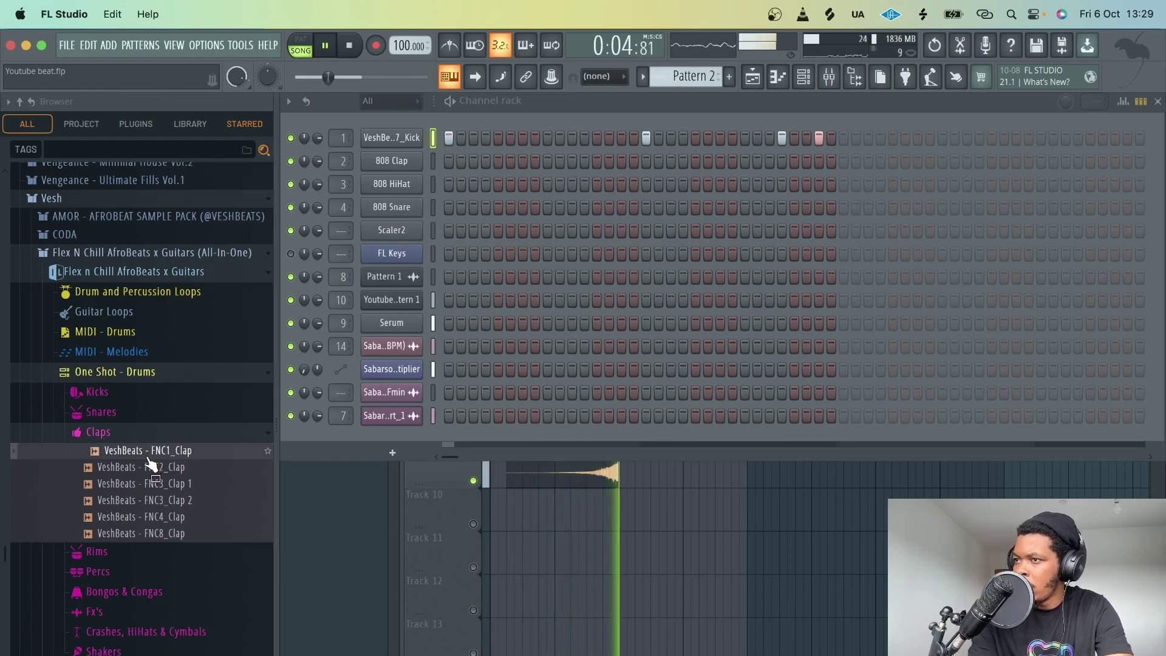
click(150, 483)
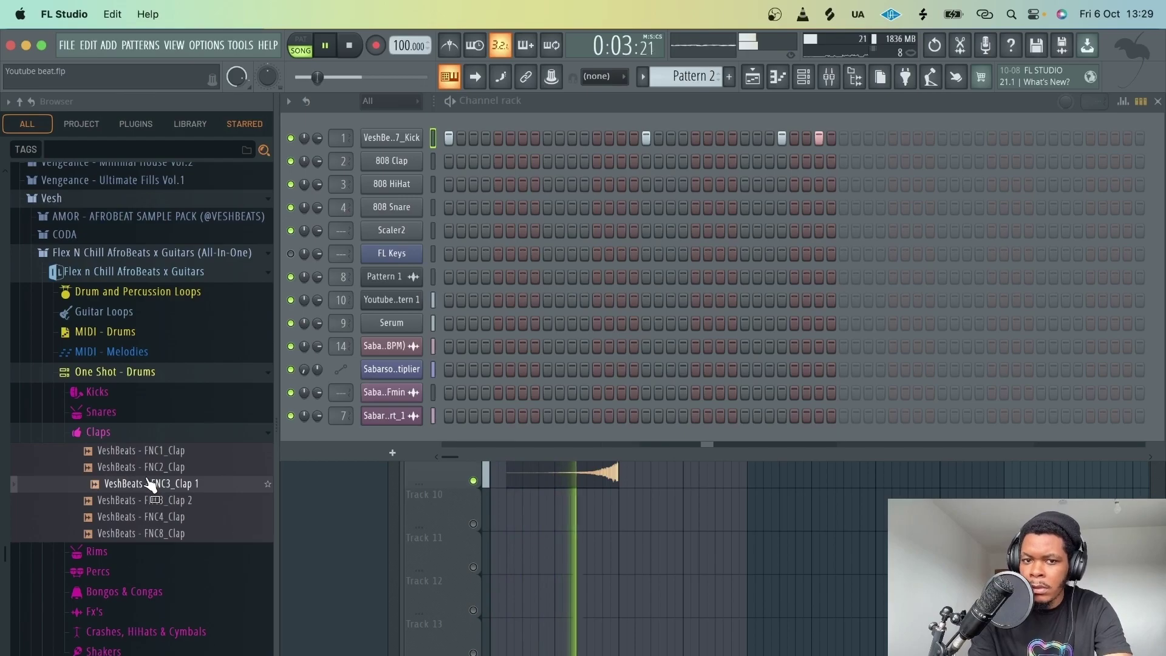
key(space)
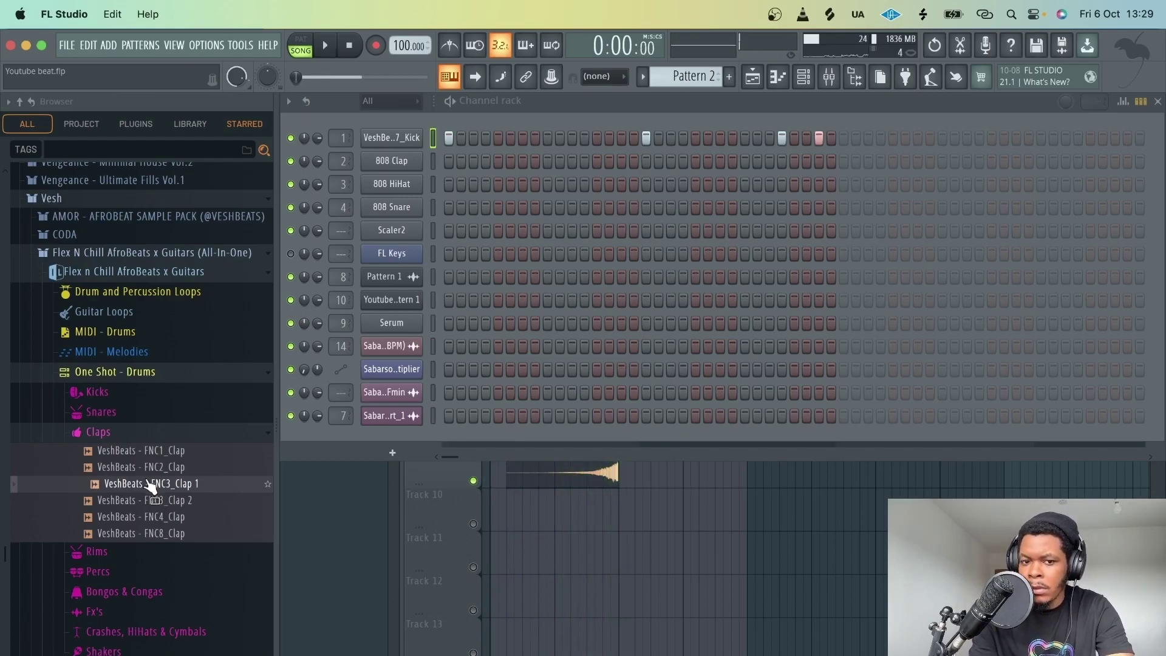
drag(182, 480, 393, 160)
Program FNC3_Clap 1 hits on steps 7, 10, 23 and 26 of Pattern 2 while the song plays.
key(space)
click(523, 161)
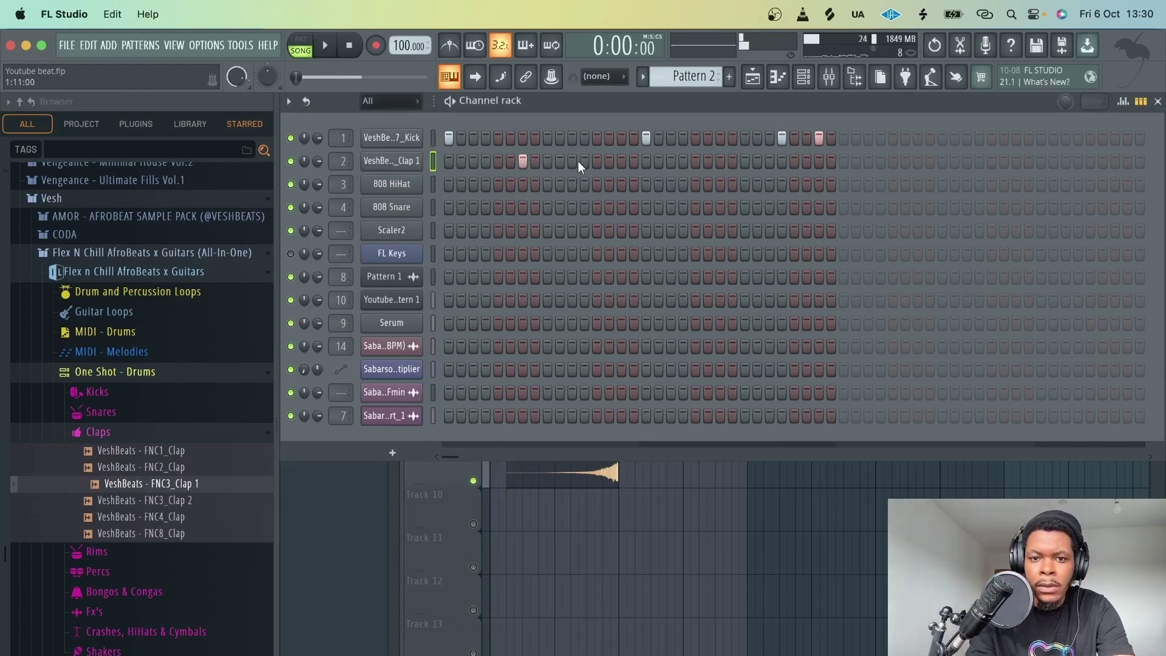
click(560, 161)
click(720, 161)
click(757, 161)
click(769, 161)
click(769, 161)
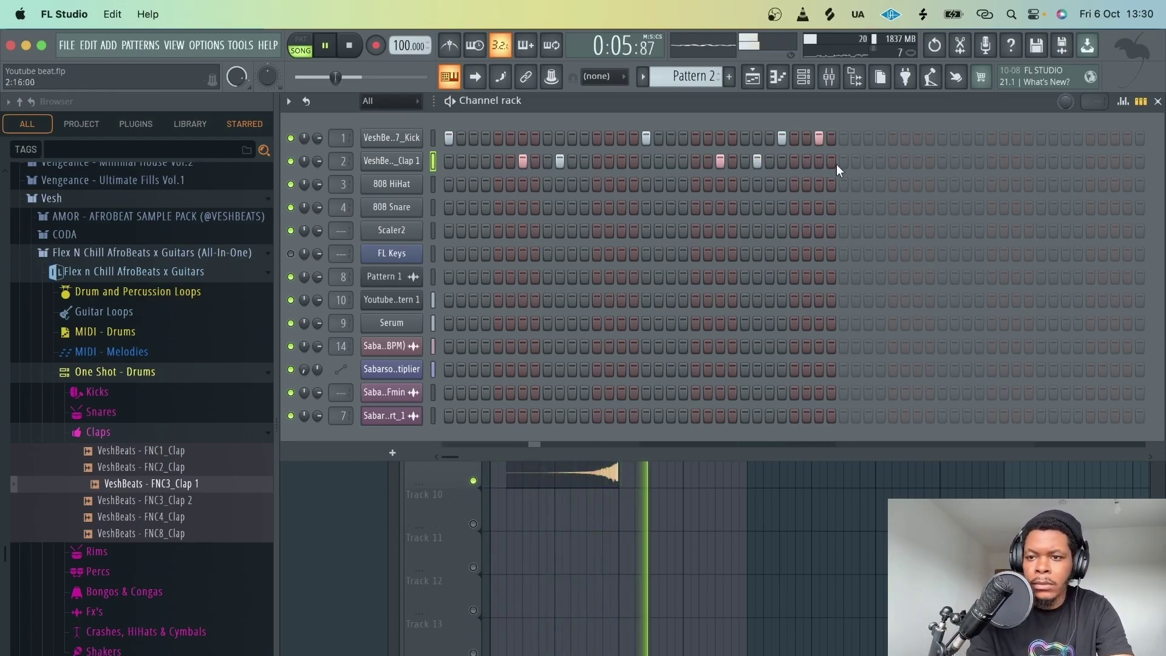
Shift the claps on steps 10 and 26 slightly late, lower their velocity to about 60%, and play the beat.
key(space)
click(1122, 101)
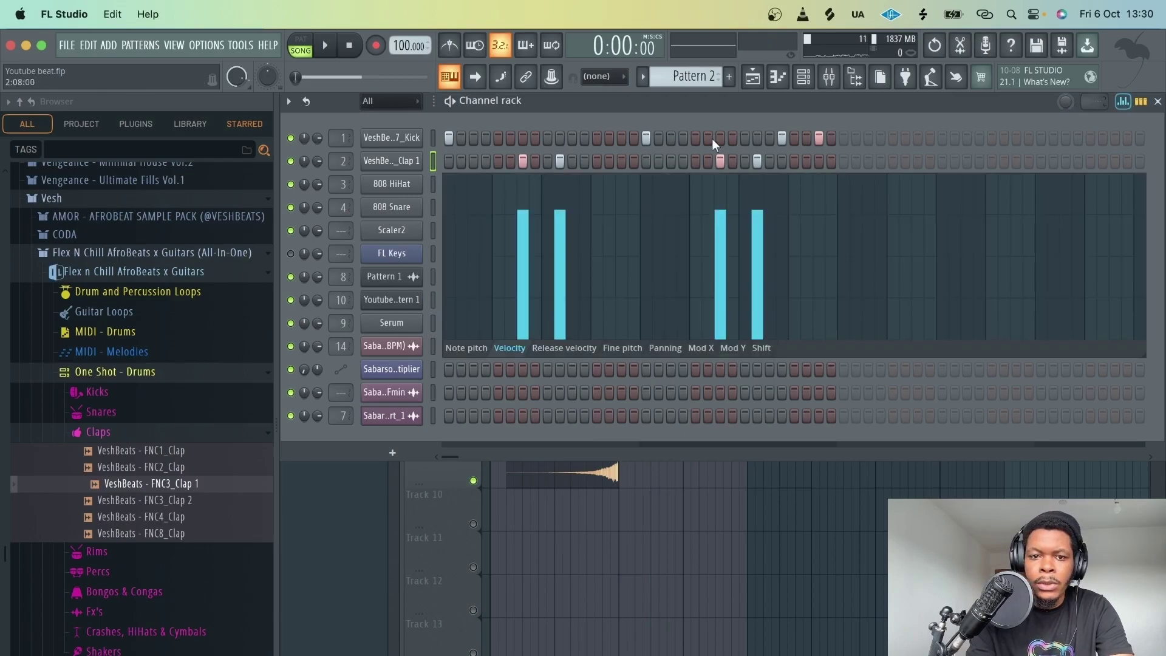
click(764, 348)
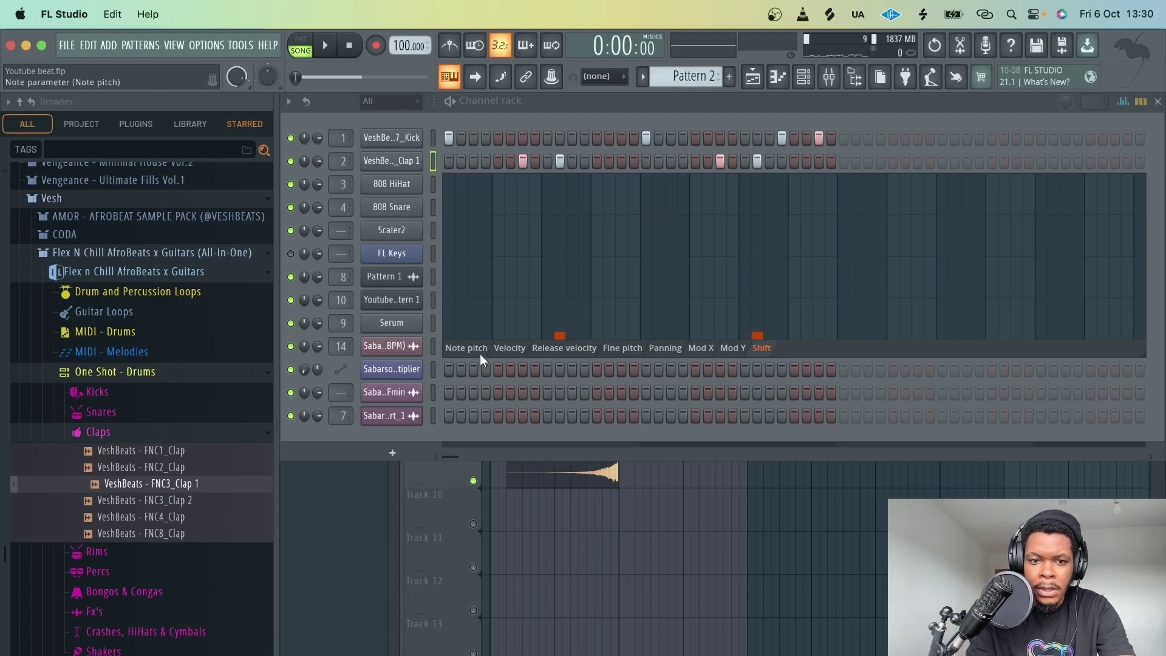
click(510, 348)
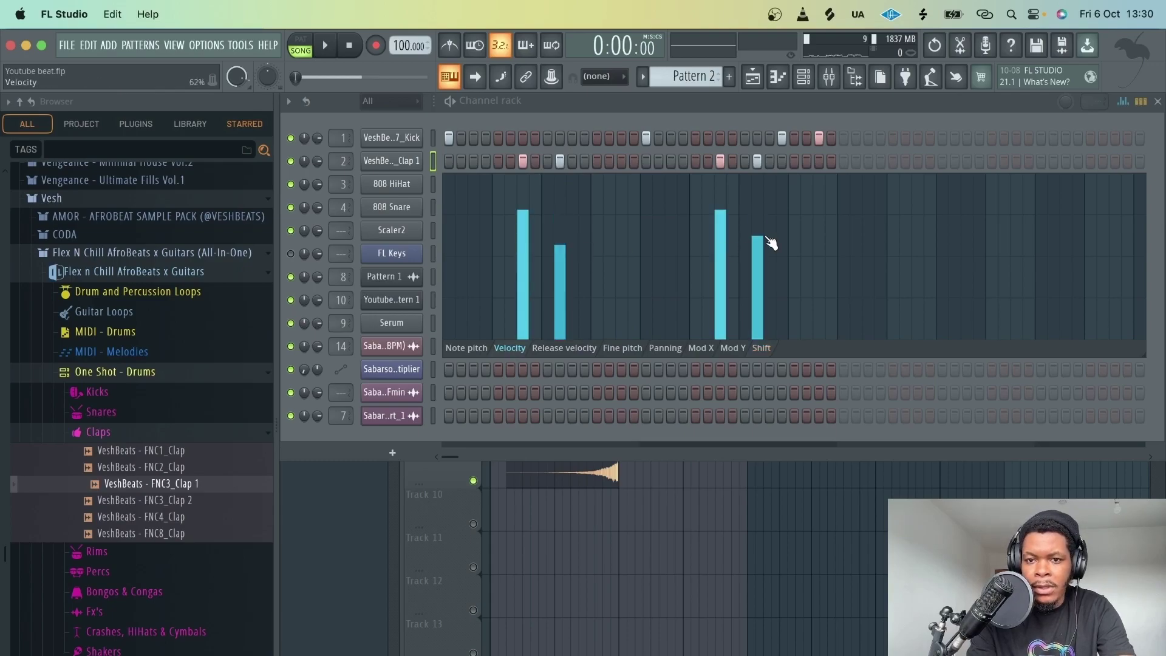
key(space)
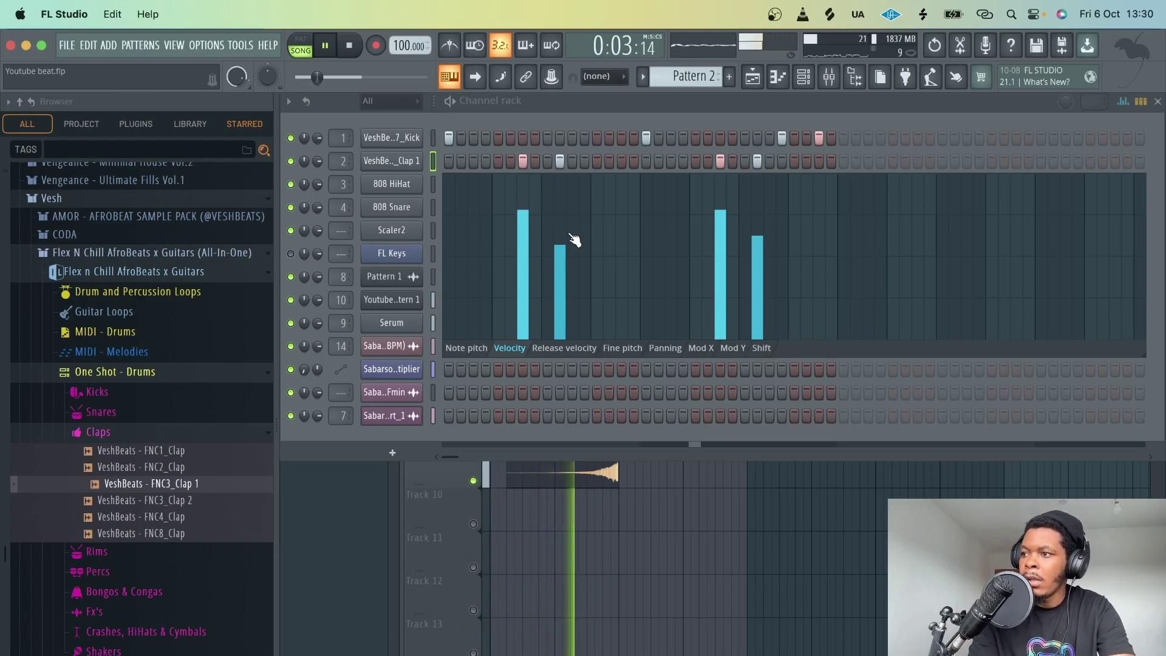
Normalize the FNC3_Clap 1 sample and enable its volume envelope with no attack or hold and an adjusted sustain.
click(391, 161)
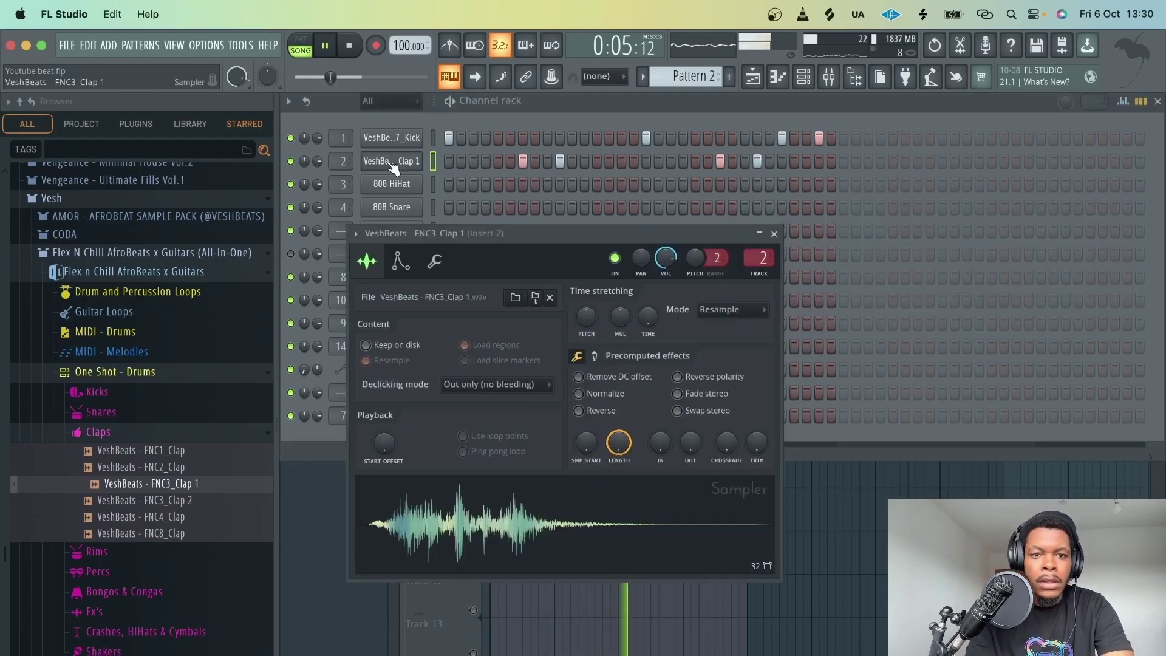
click(578, 393)
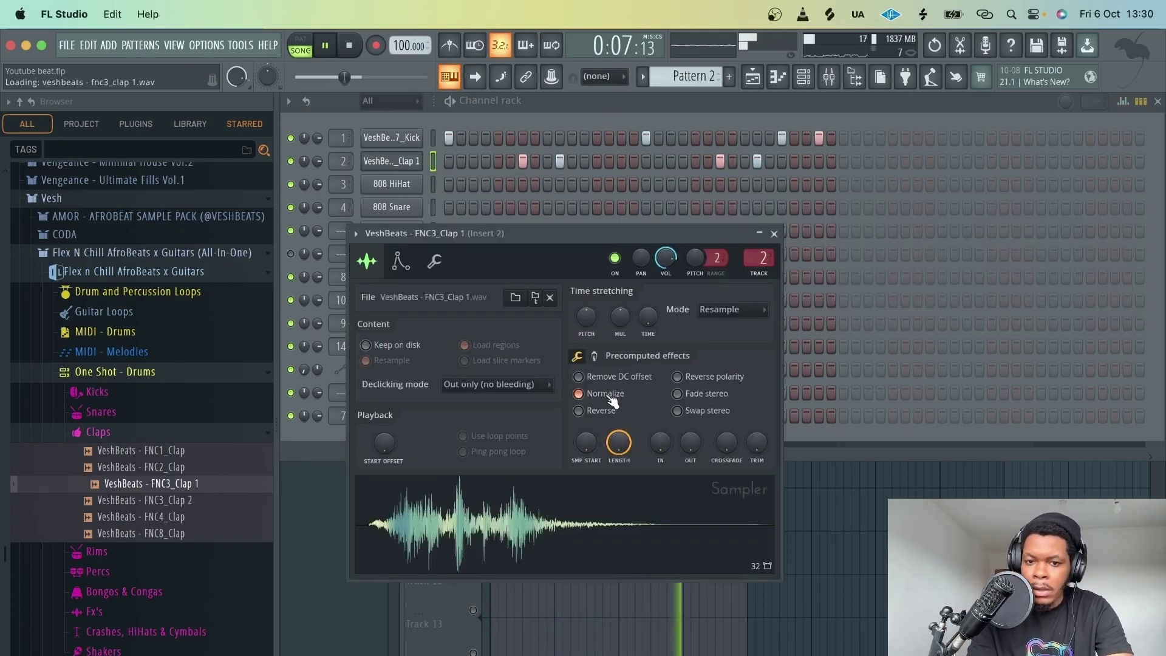
click(433, 262)
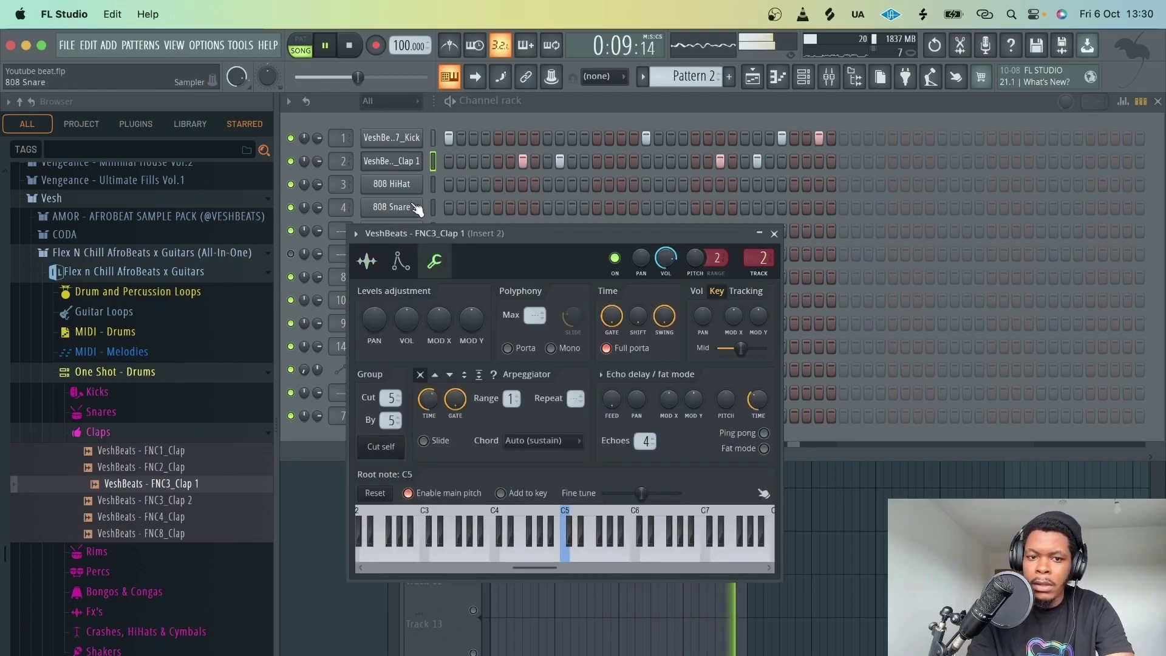
click(400, 262)
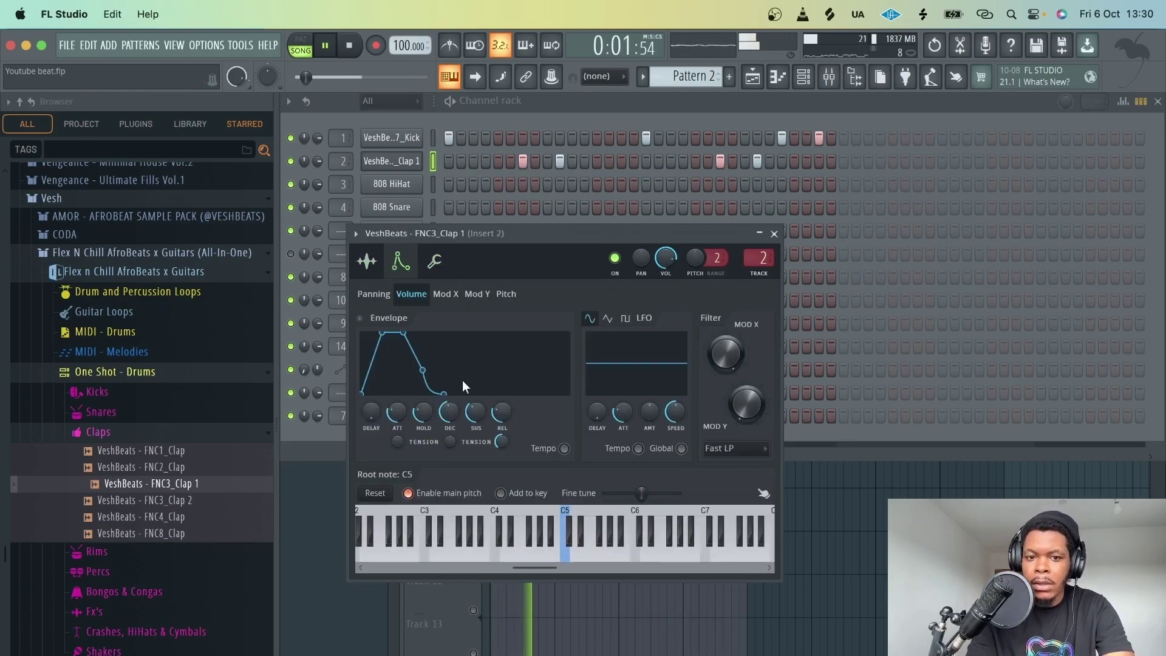
key(space)
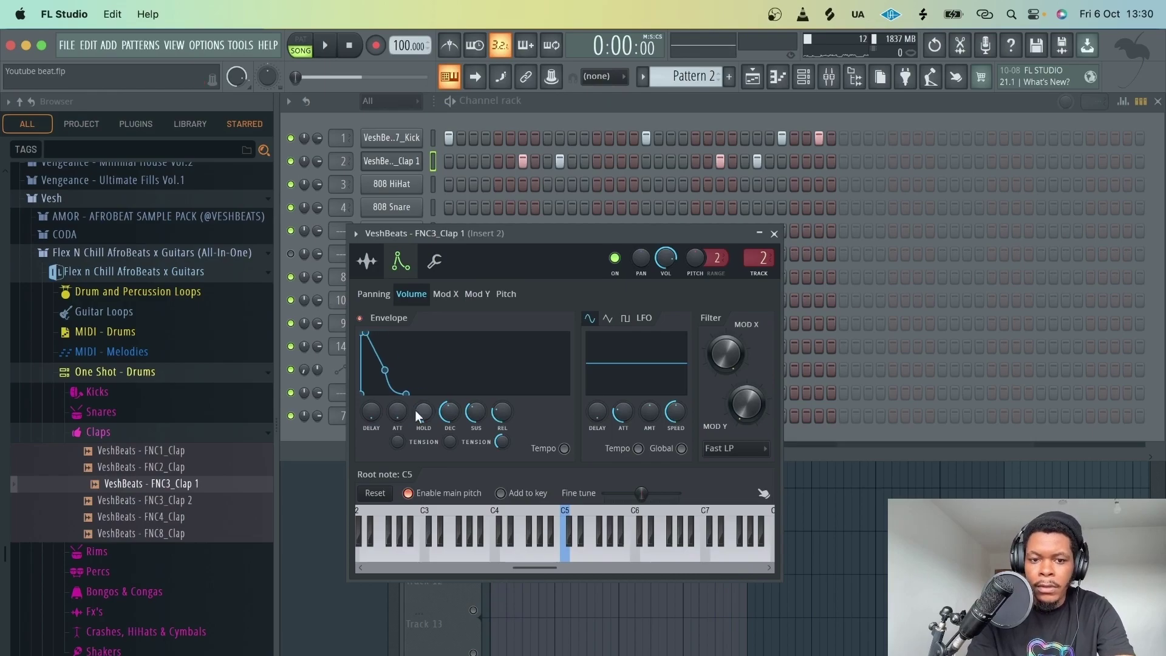
drag(476, 416, 443, 414)
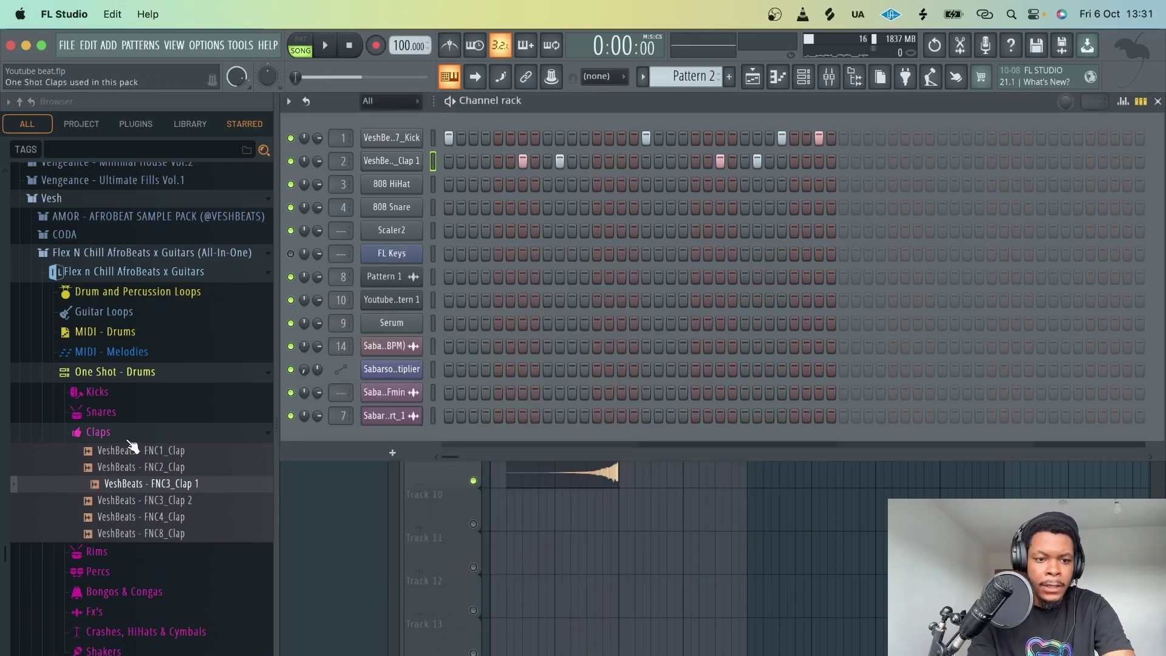
Audition the VeshBeats snares with the beat and add VeshBeats - FNC3_Snare as a new channel at the end of the channel rack.
click(128, 438)
click(132, 410)
click(137, 469)
click(162, 447)
click(160, 431)
key(space)
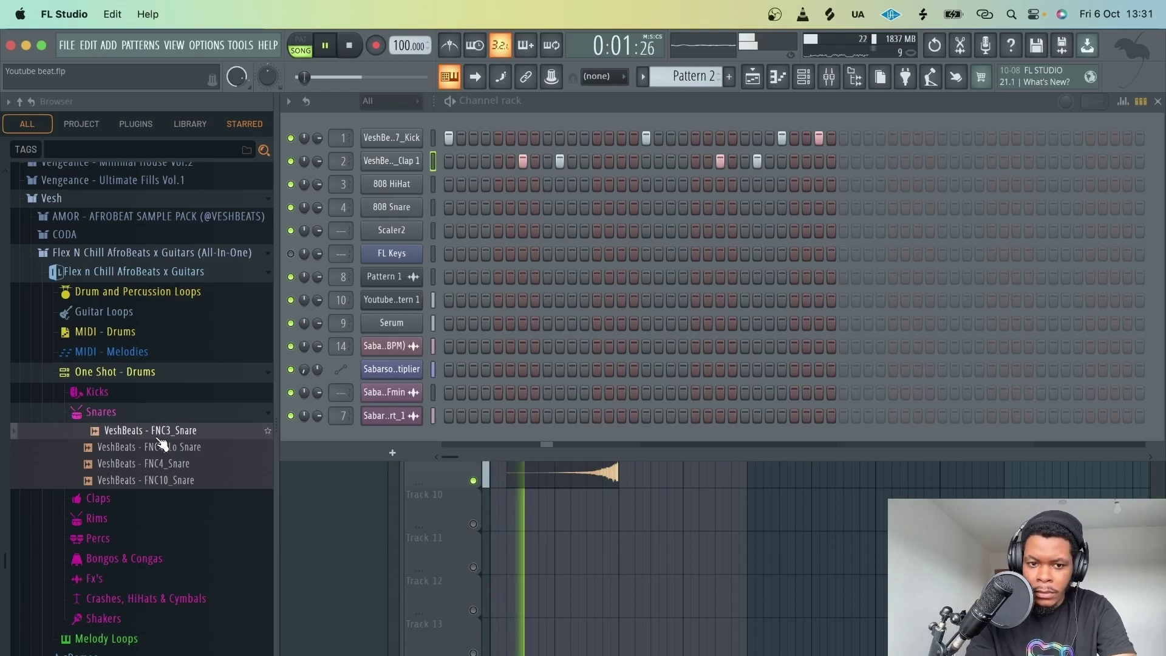
key(space)
drag(158, 436, 388, 443)
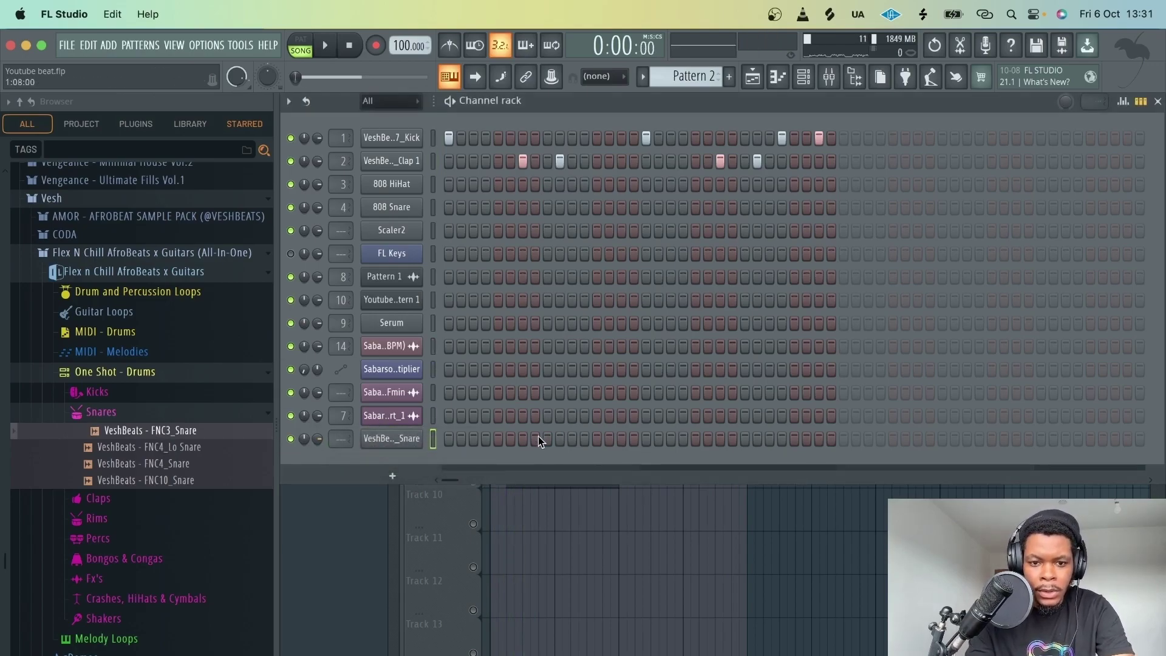
Program FNC3_Snare hits on steps 2 and 18 of Pattern 2 during playback.
click(498, 442)
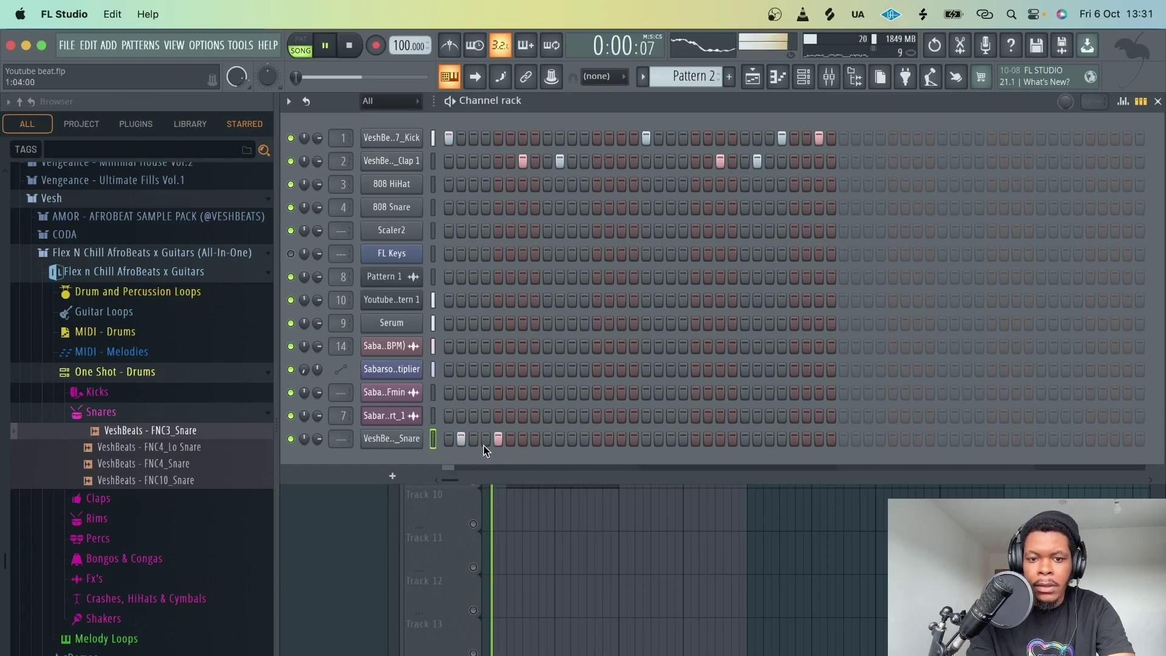
click(496, 439)
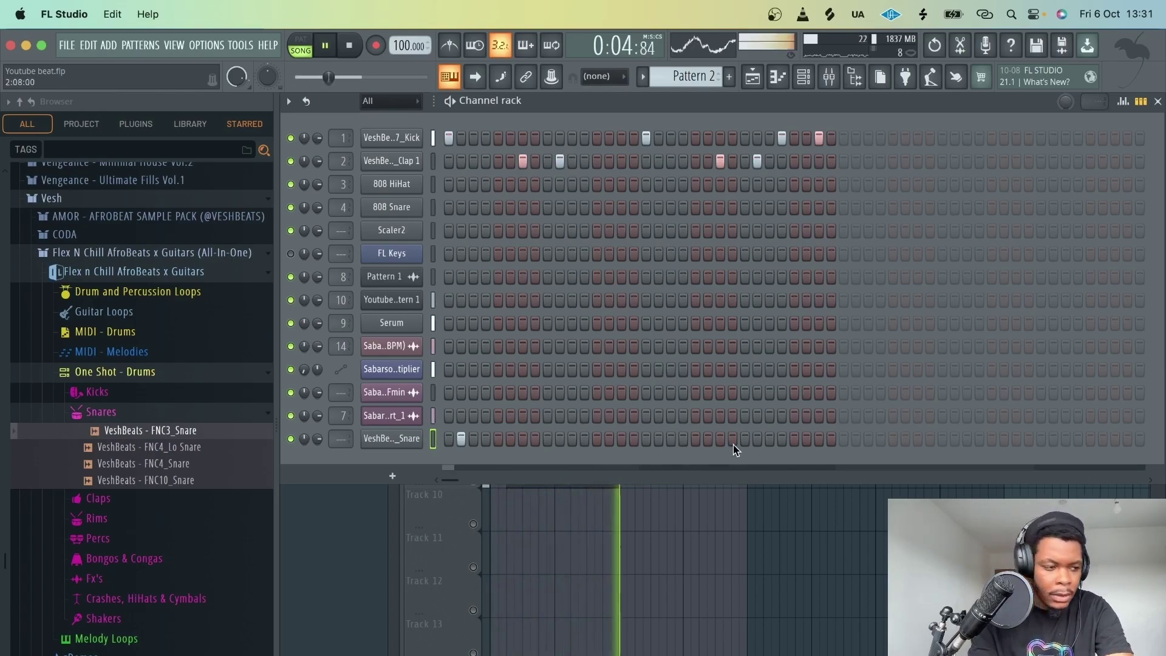
click(658, 439)
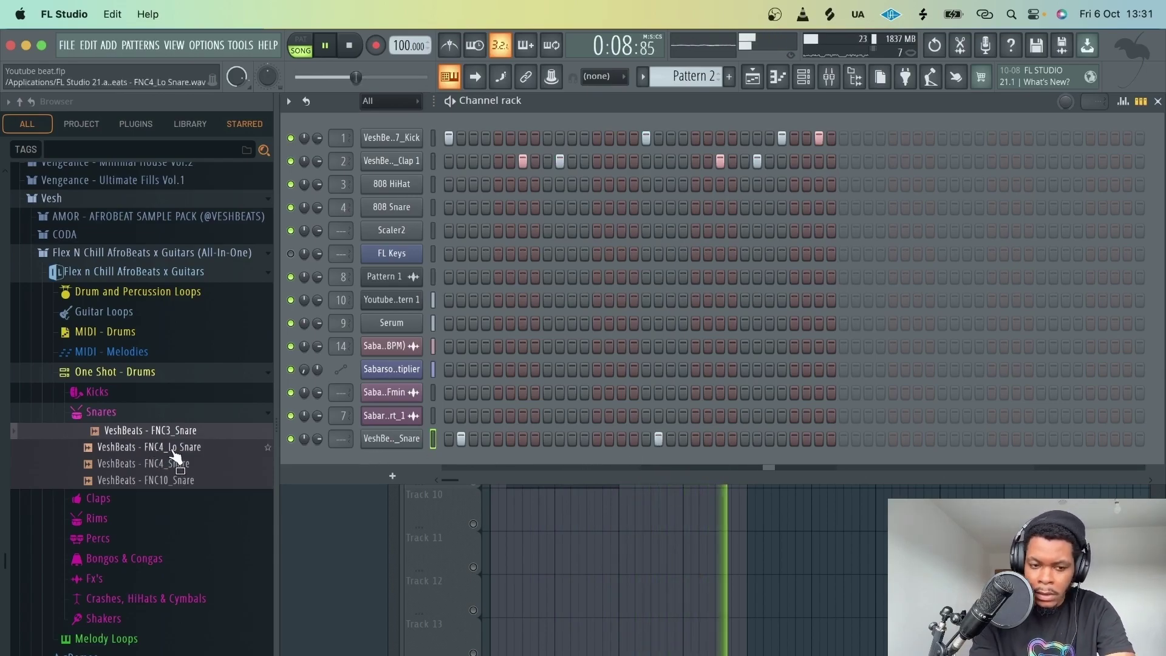
key(space)
Audition the VeshBeats FNC3 rims and replace the FNC3_Snare channel's sample with VeshBeats - FNC3_Rim 2.
click(168, 415)
click(146, 452)
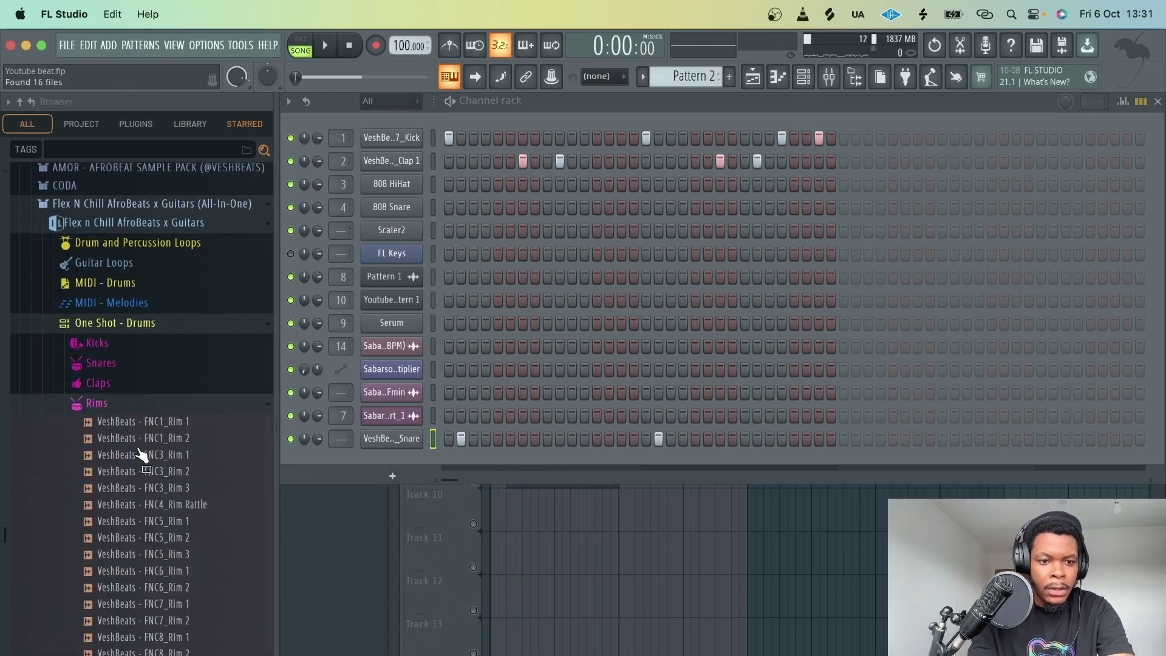
click(187, 454)
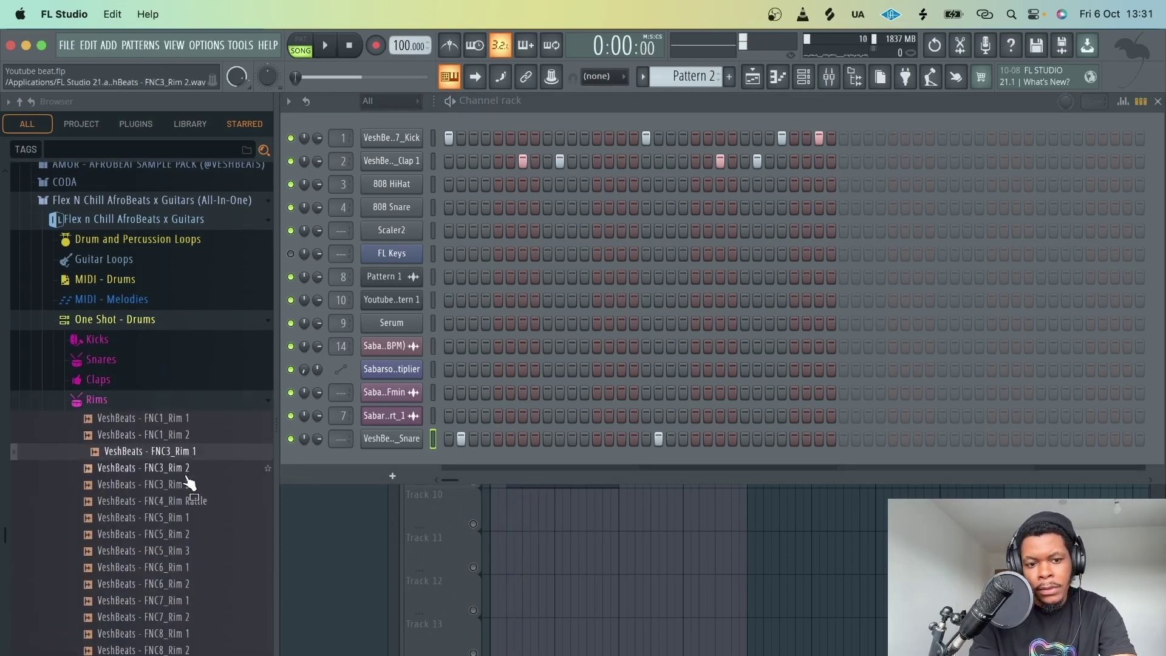
click(188, 472)
click(189, 499)
click(191, 485)
drag(193, 489, 198, 473)
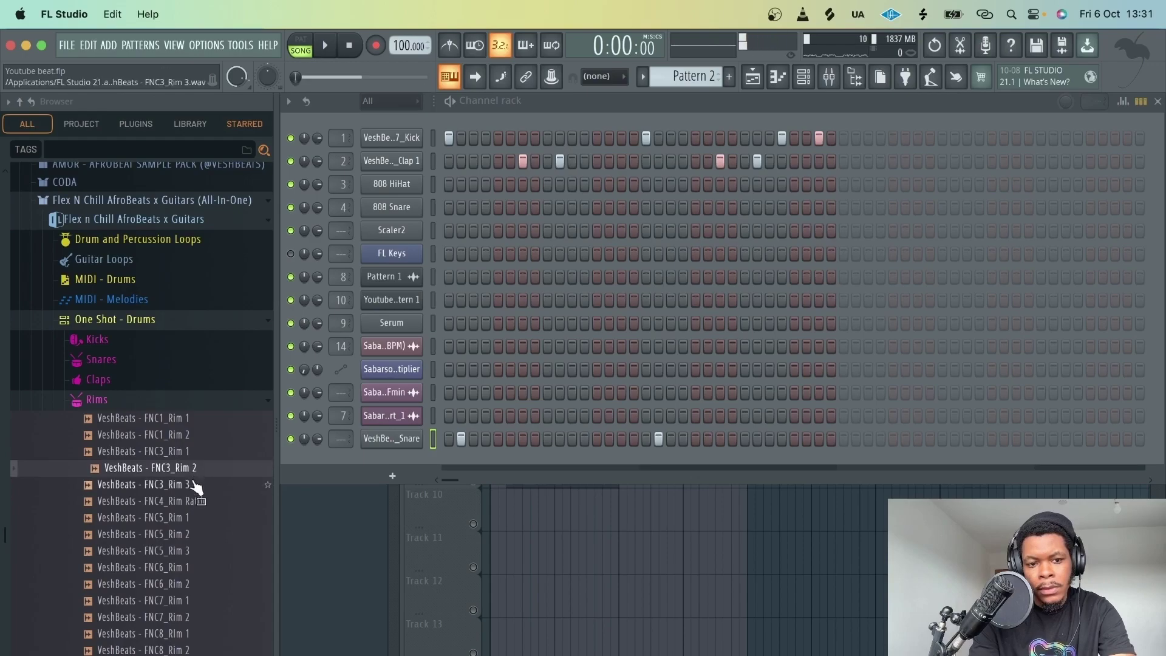
click(193, 482)
click(194, 498)
click(196, 486)
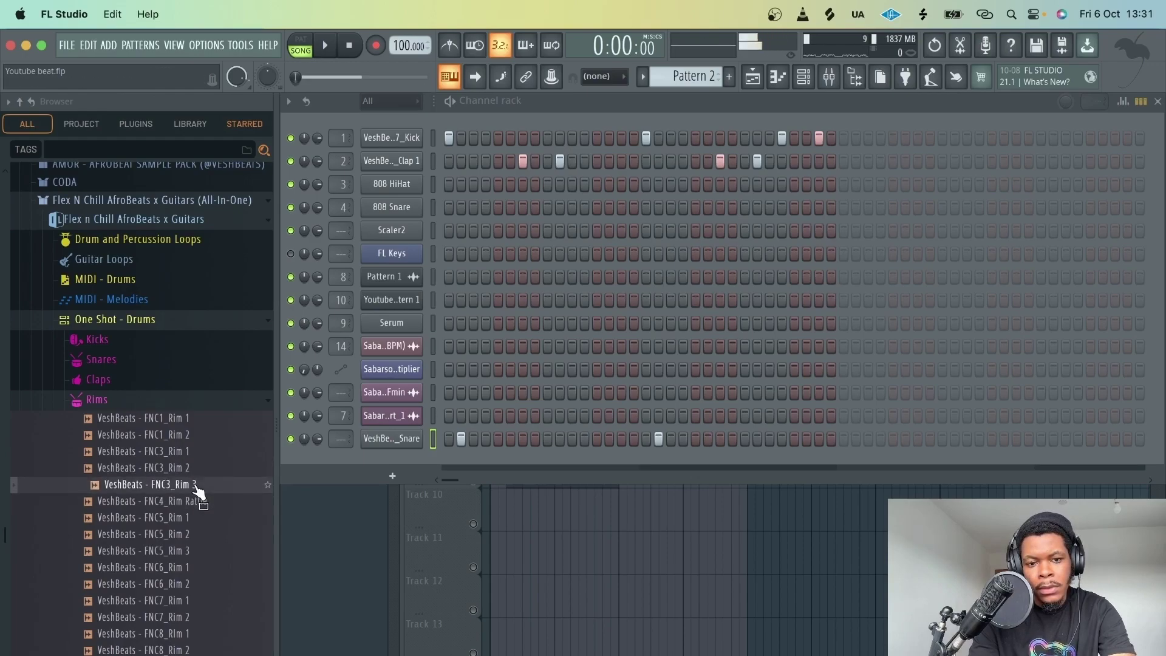
click(199, 472)
drag(279, 467, 389, 439)
Normalize the FNC3_Rim 2 sample and listen to it in the mix.
key(space)
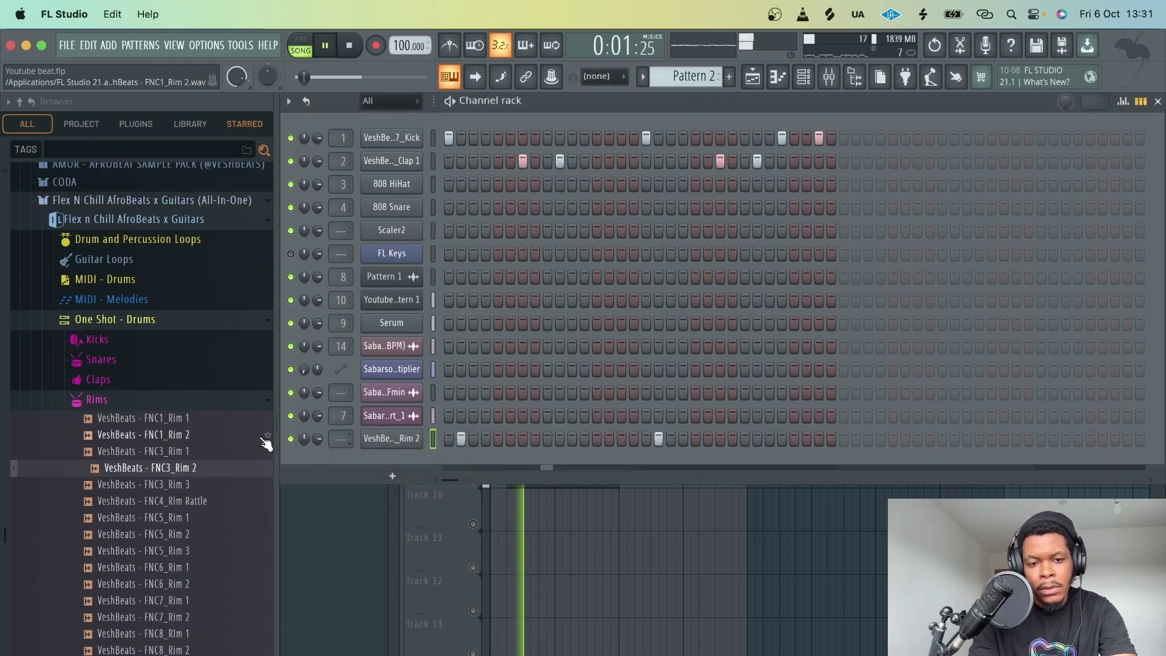
click(390, 438)
click(610, 375)
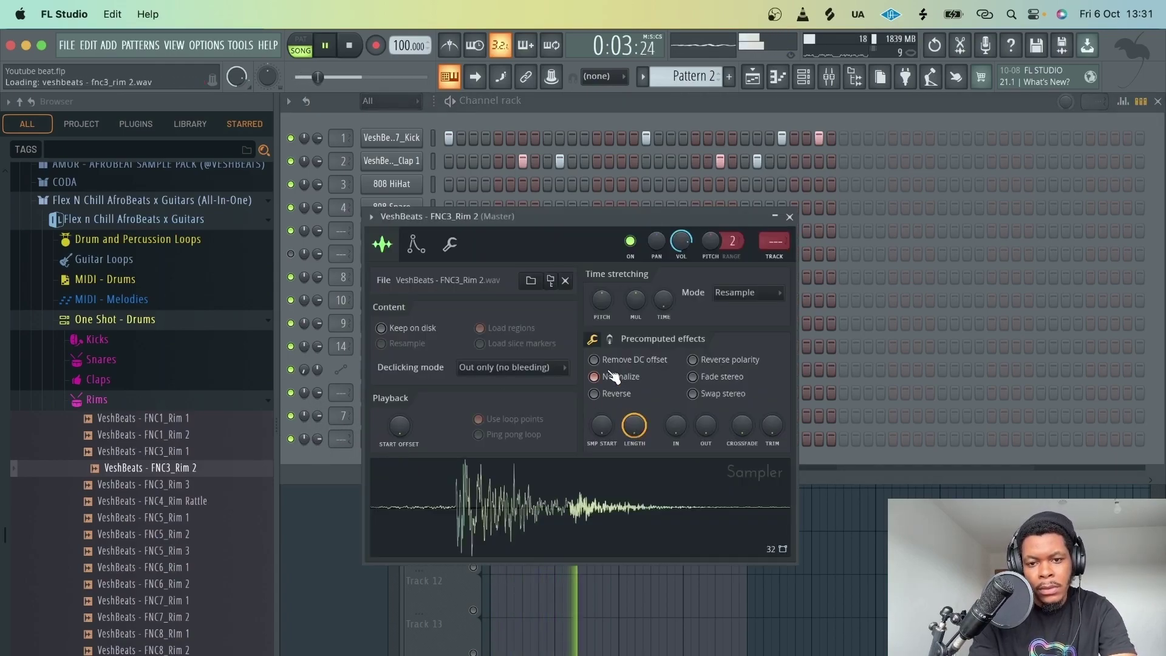
click(450, 245)
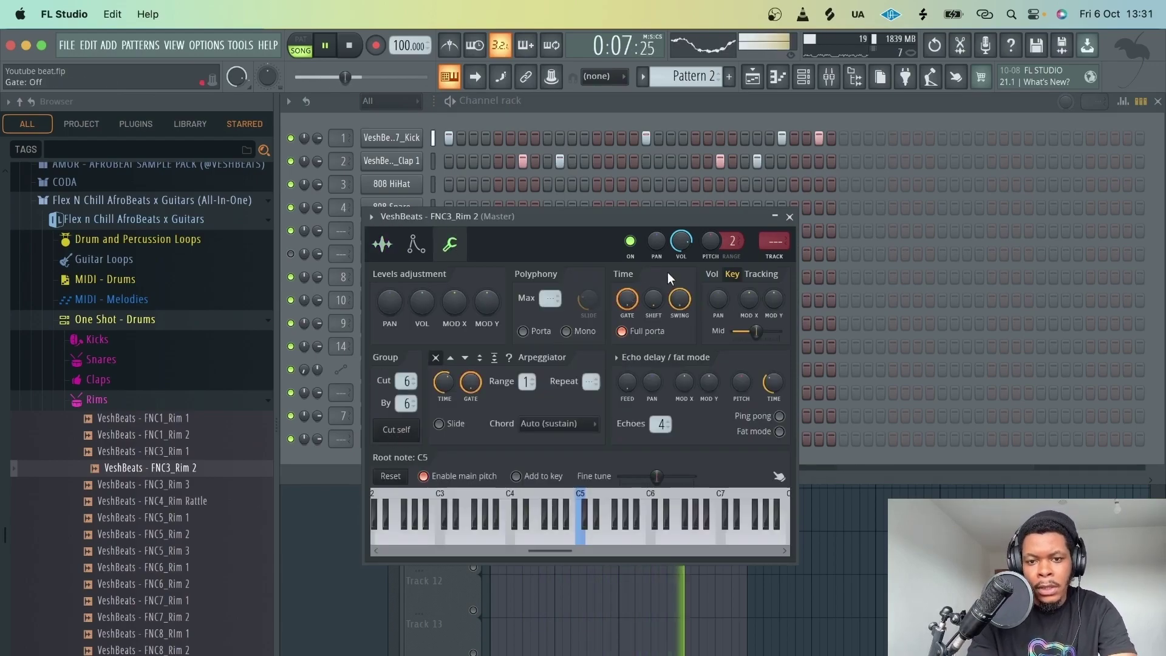
click(382, 246)
key(space)
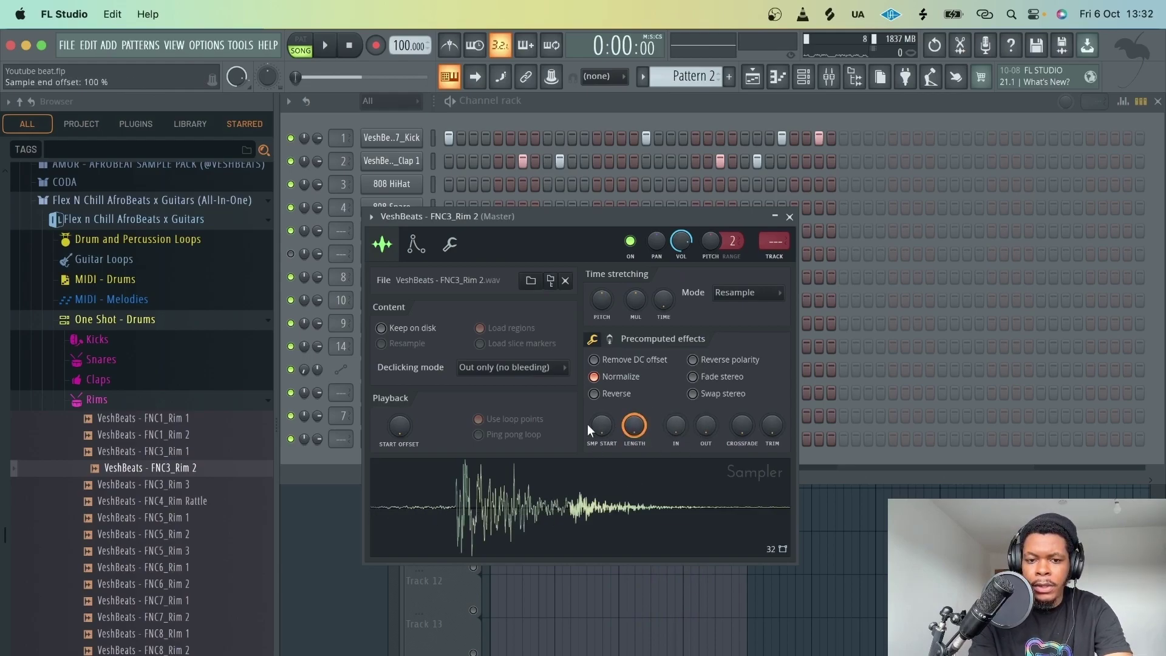
Raise the FNC3_Rim 2 volume multiplier to about 121% and slightly increase Mod X and Mod Y in its levels adjustment.
click(450, 245)
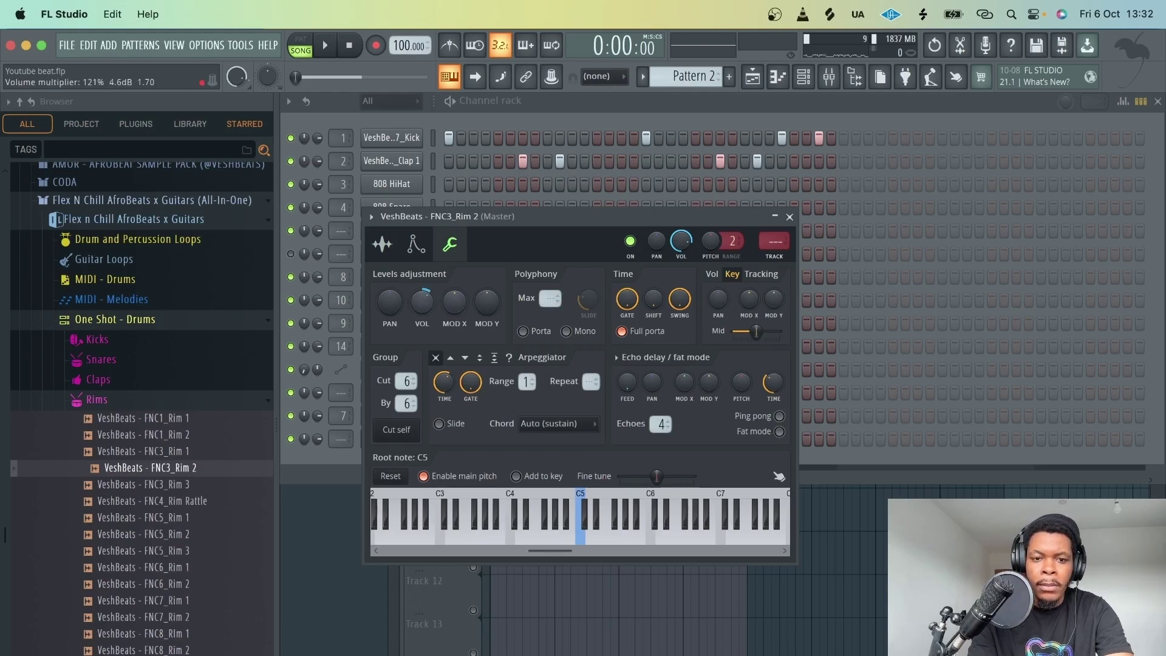
key(space)
drag(453, 301, 454, 286)
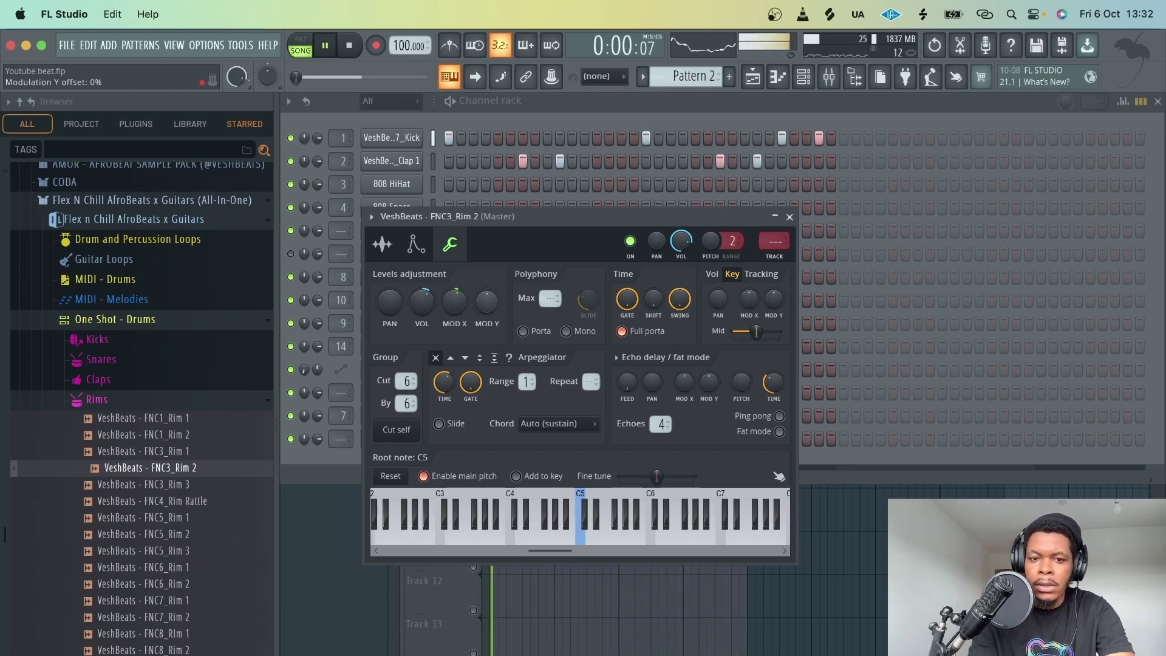
key(space)
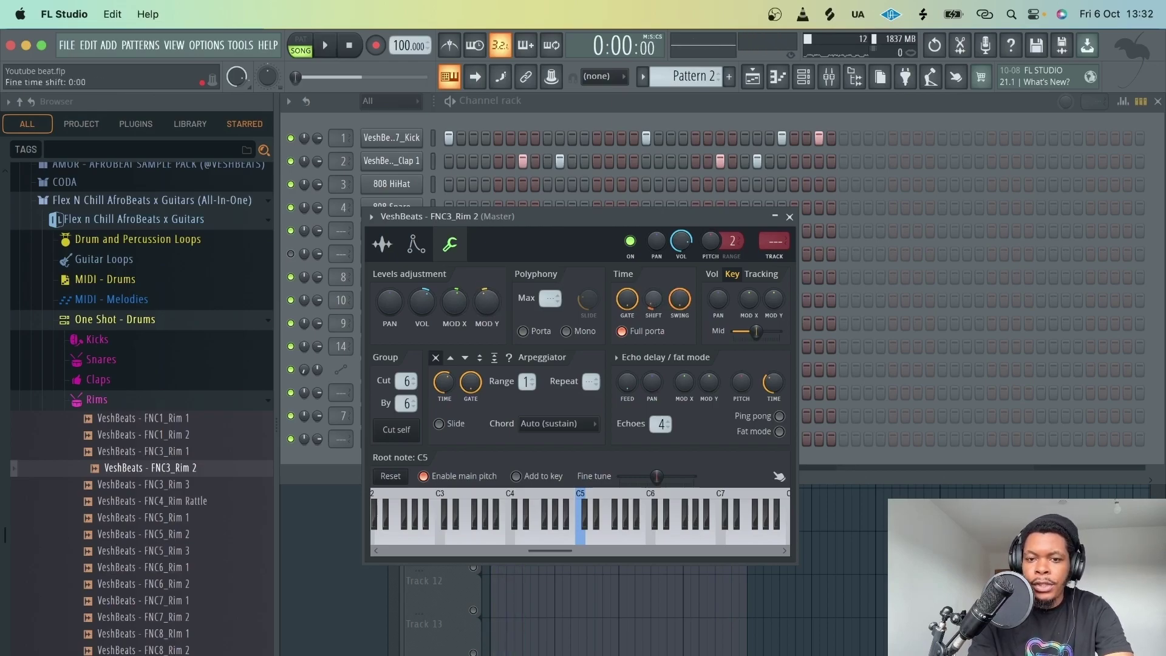
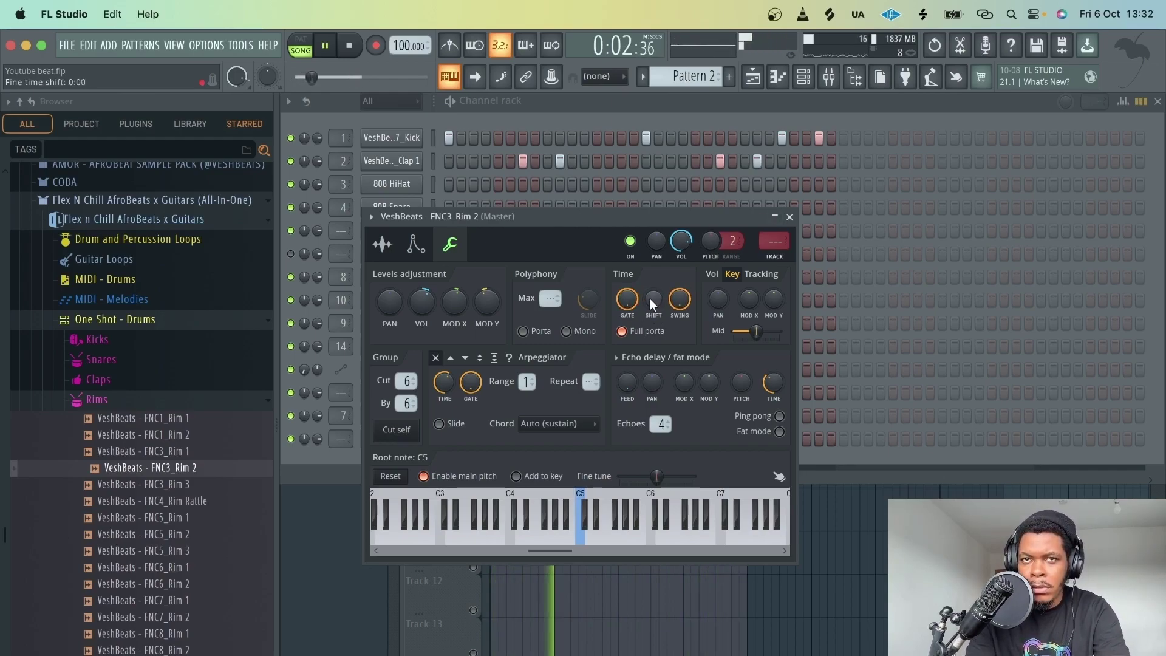
Set the FNC3_Rim 2 time shift to 0:01 during playback and save the project.
drag(649, 297, 650, 289)
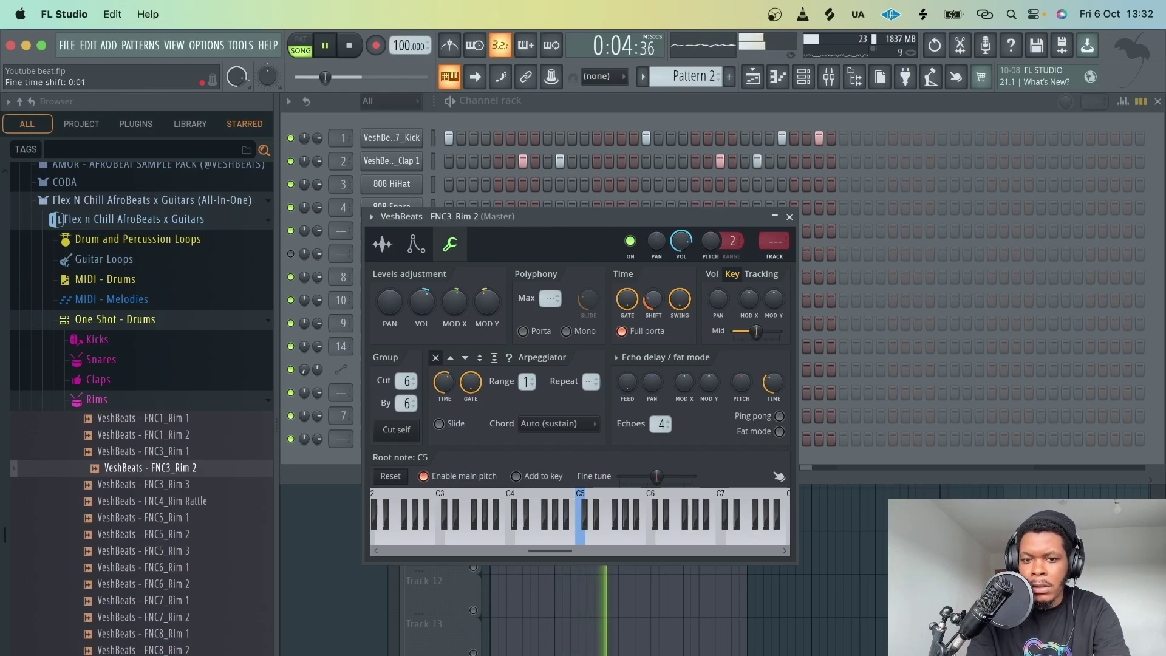
click(789, 216)
key(space)
key(super+s)
Return to the playlist and collapse the Flex N Chill AfroBeats x Guitars folders in the sample browser.
click(762, 79)
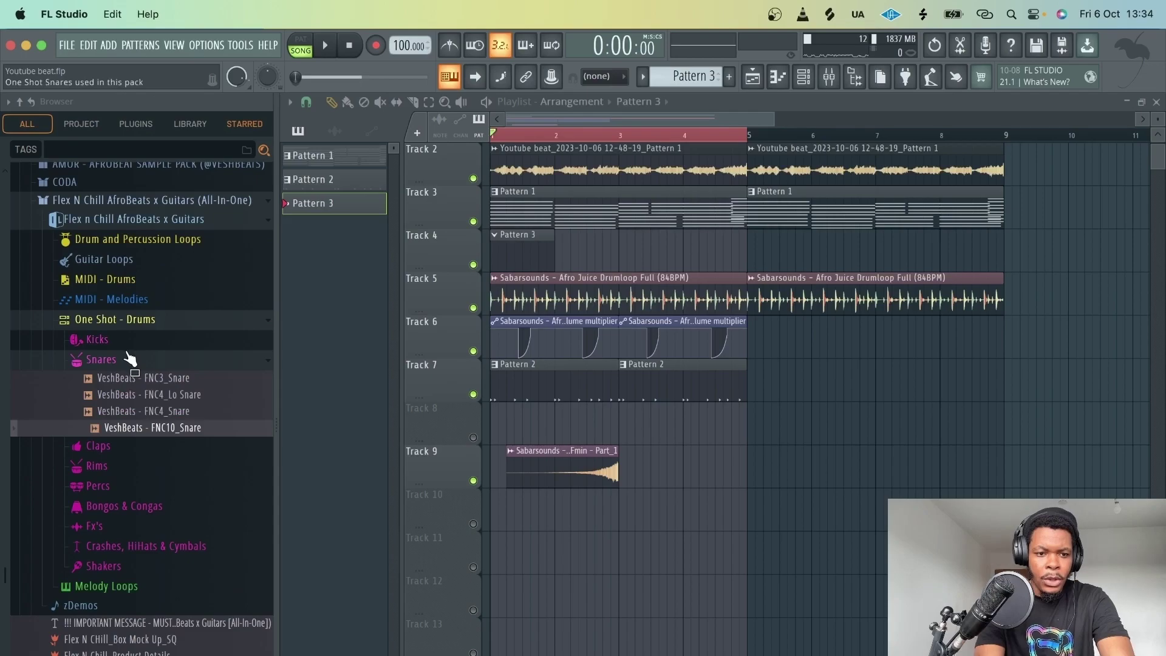
click(129, 357)
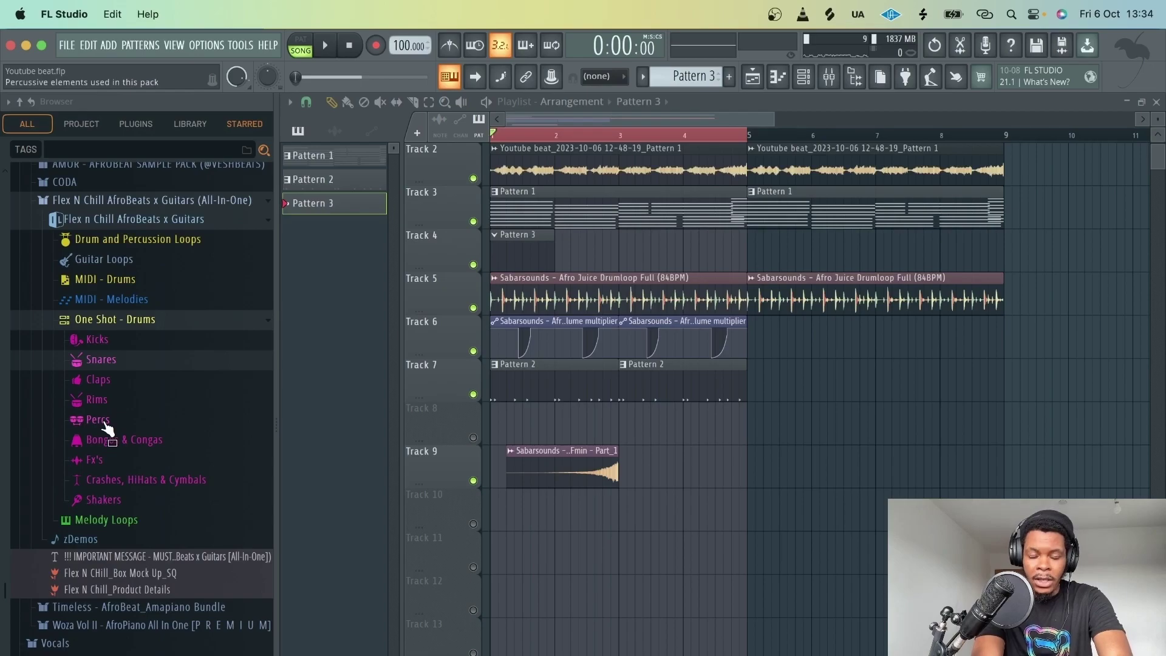
click(118, 360)
click(115, 320)
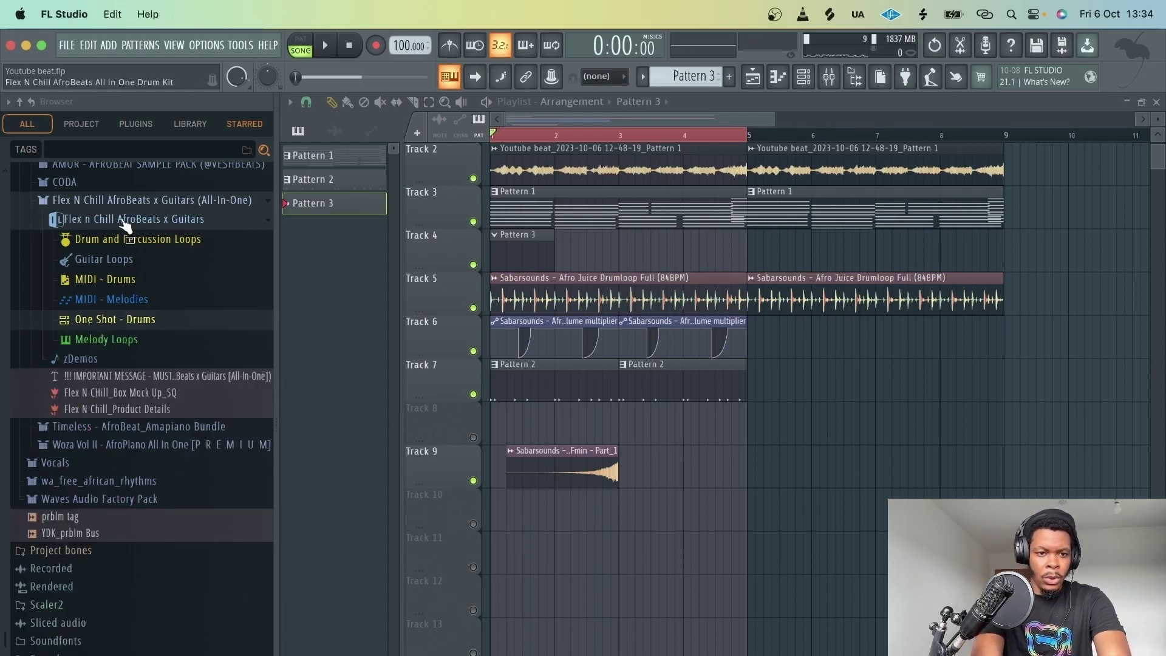
click(124, 219)
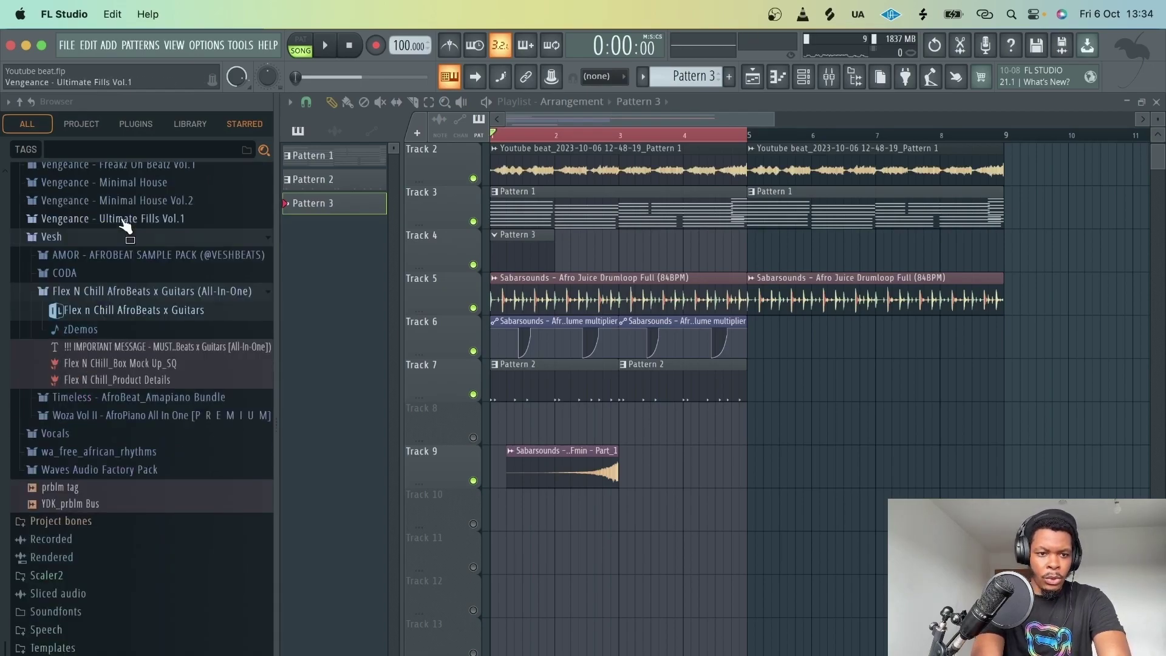
click(135, 287)
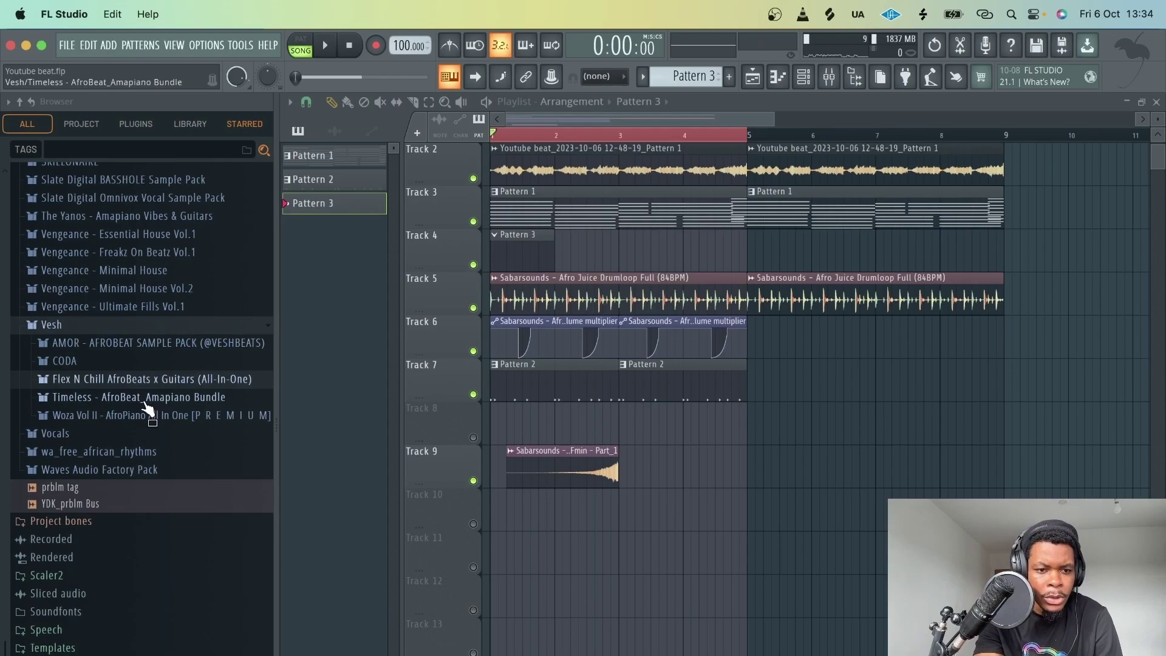
Expand the Timeless AfroBeat and Amapiano Bundle down to the Snares folder of its one-shot drums.
click(184, 398)
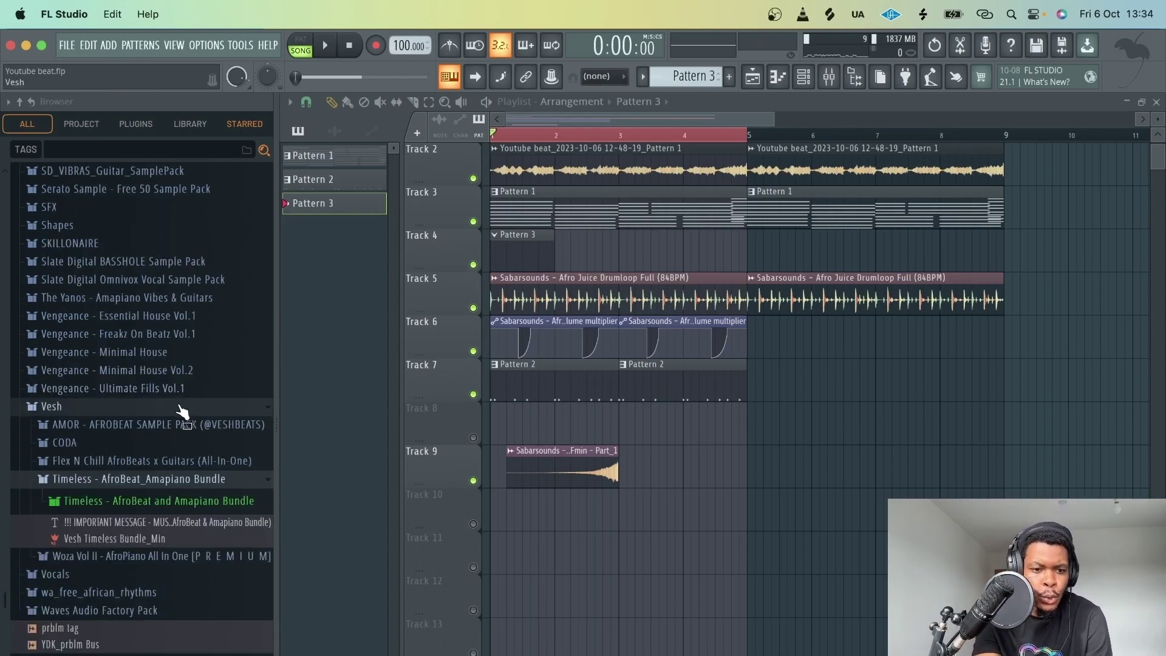
scroll(157, 486, down, 1)
click(164, 486)
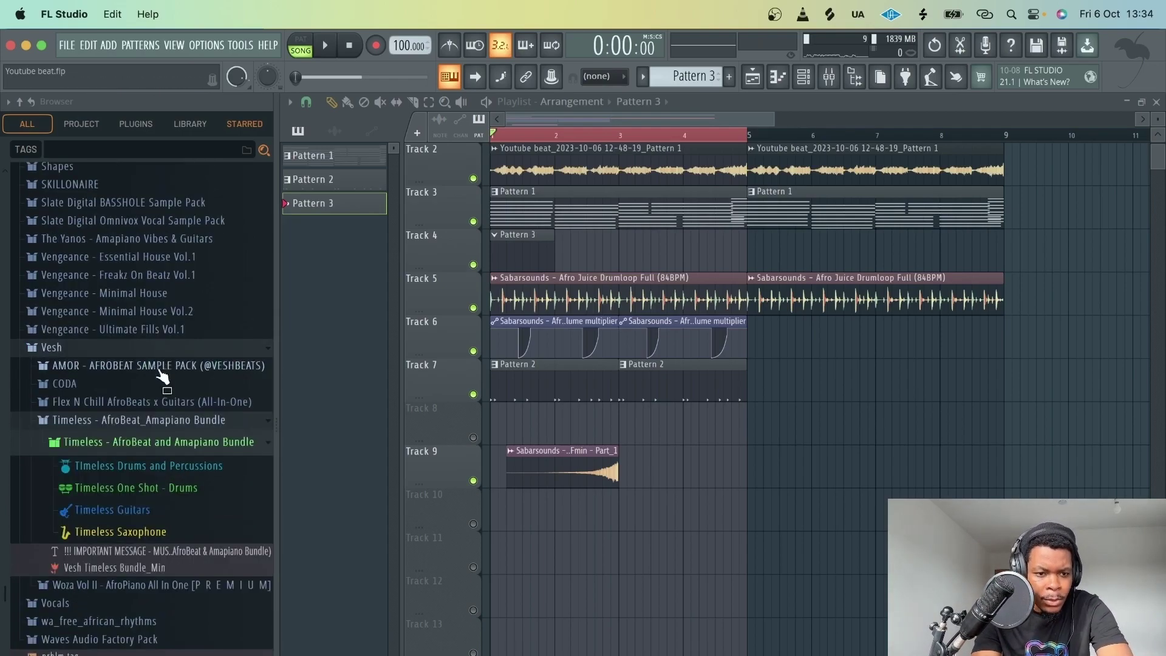
click(155, 489)
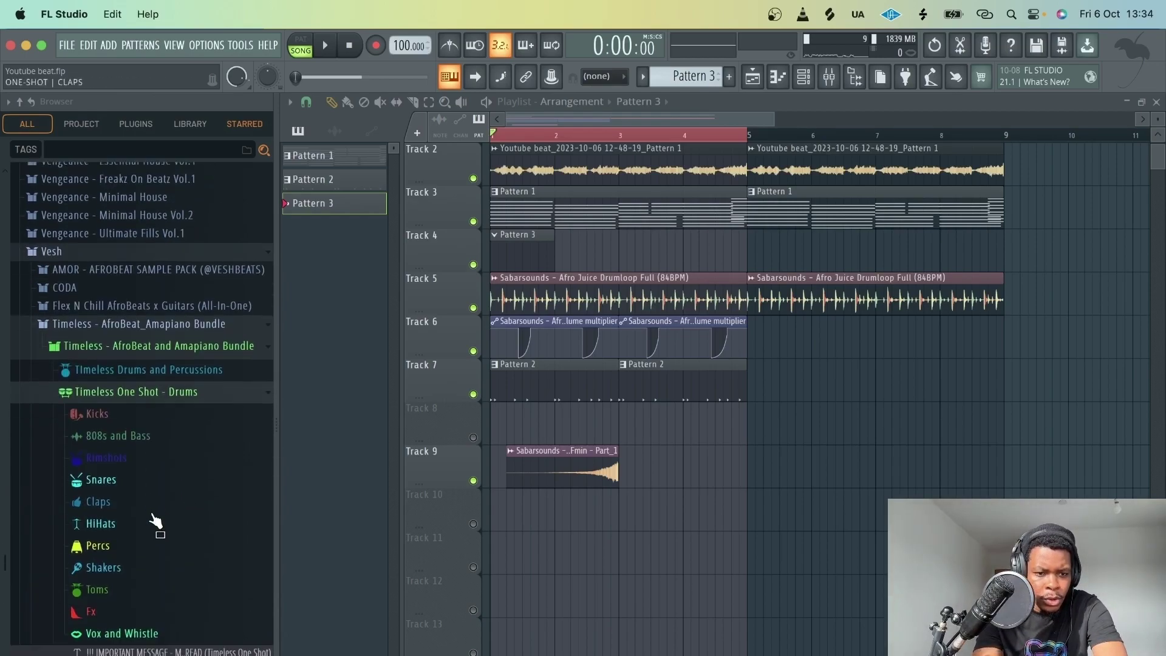
scroll(129, 338, down, 3)
click(138, 268)
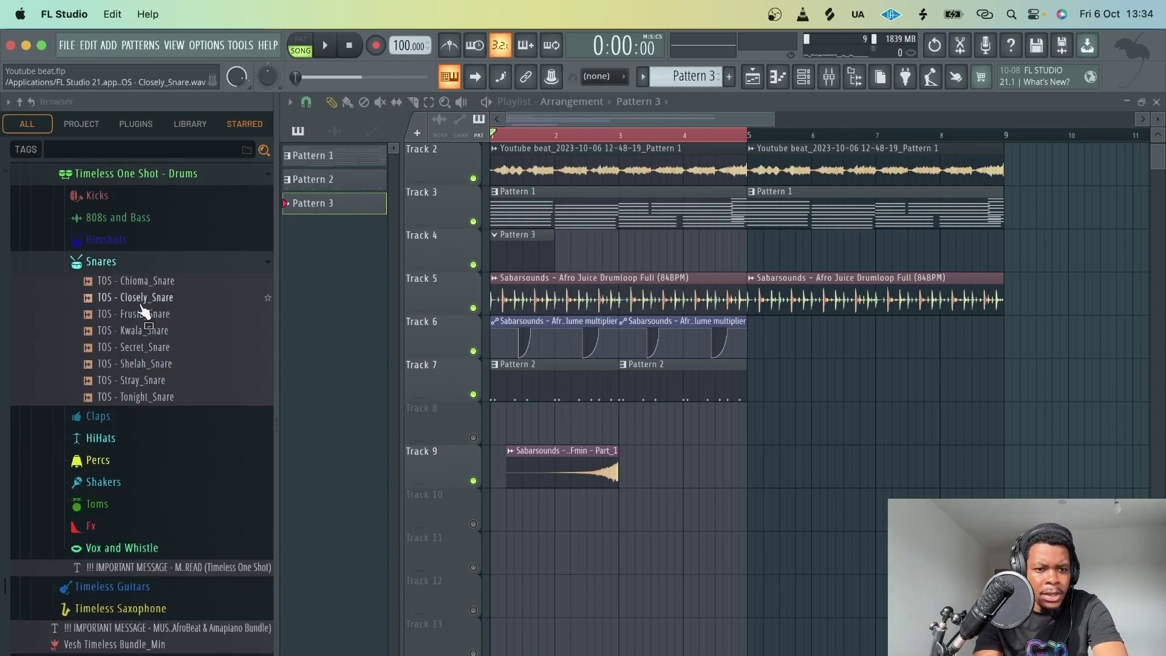
Audition the Shelah, Stray, Tonight and Secret snares, and listen to the arrangement for comparison.
click(156, 363)
click(156, 380)
click(152, 397)
click(152, 350)
key(space)
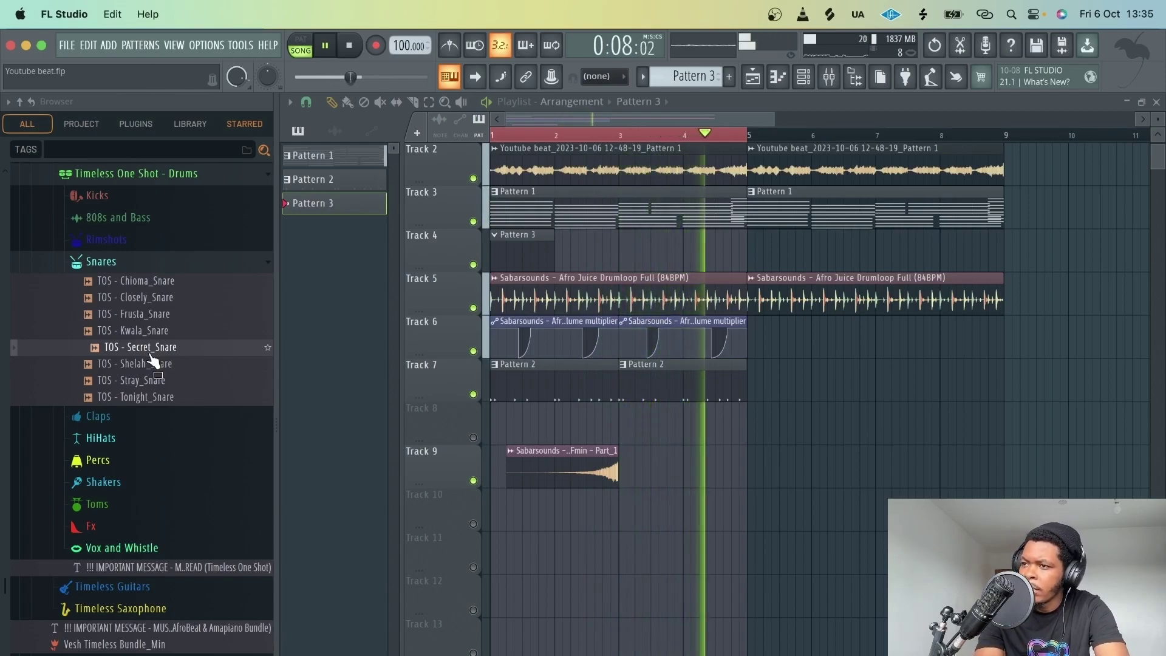
key(space)
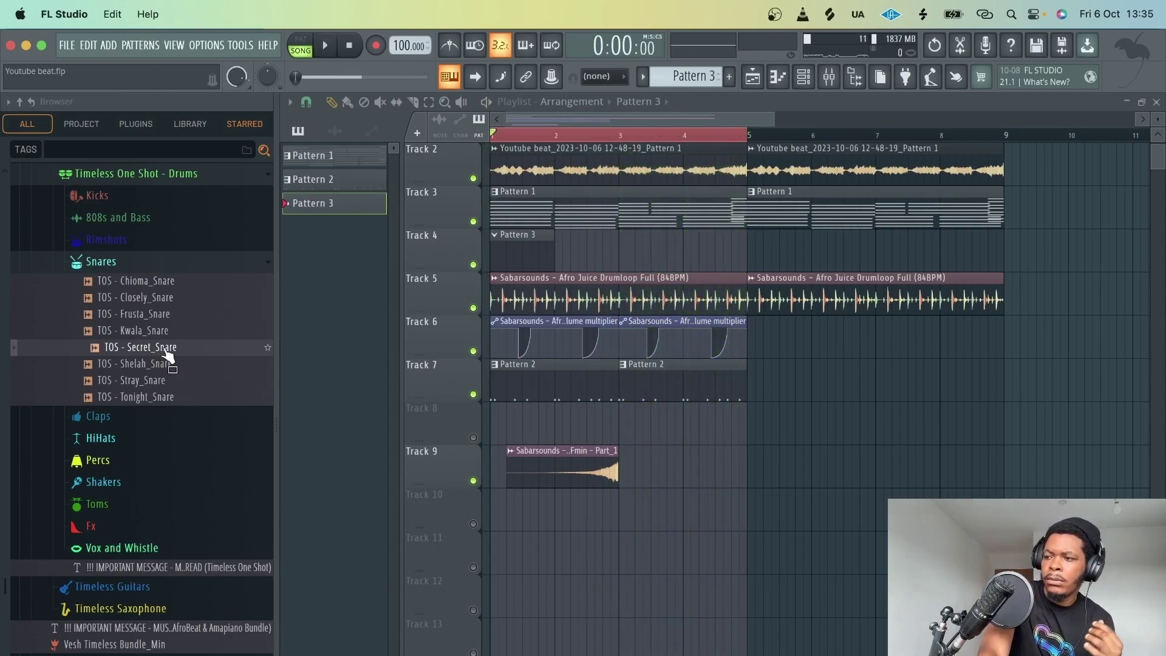
Add TOS - Secret_Snare as a new channel and record a three-hit E4 snare fill into Pattern 3 over bar 4.
click(803, 77)
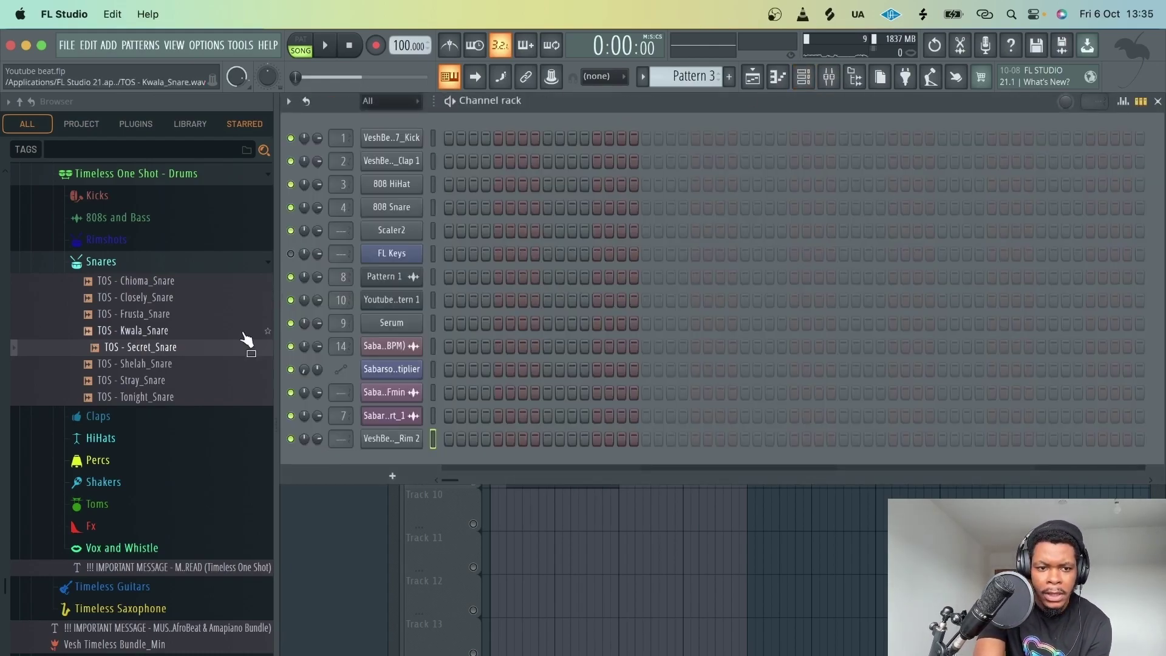
drag(178, 351, 357, 453)
click(374, 46)
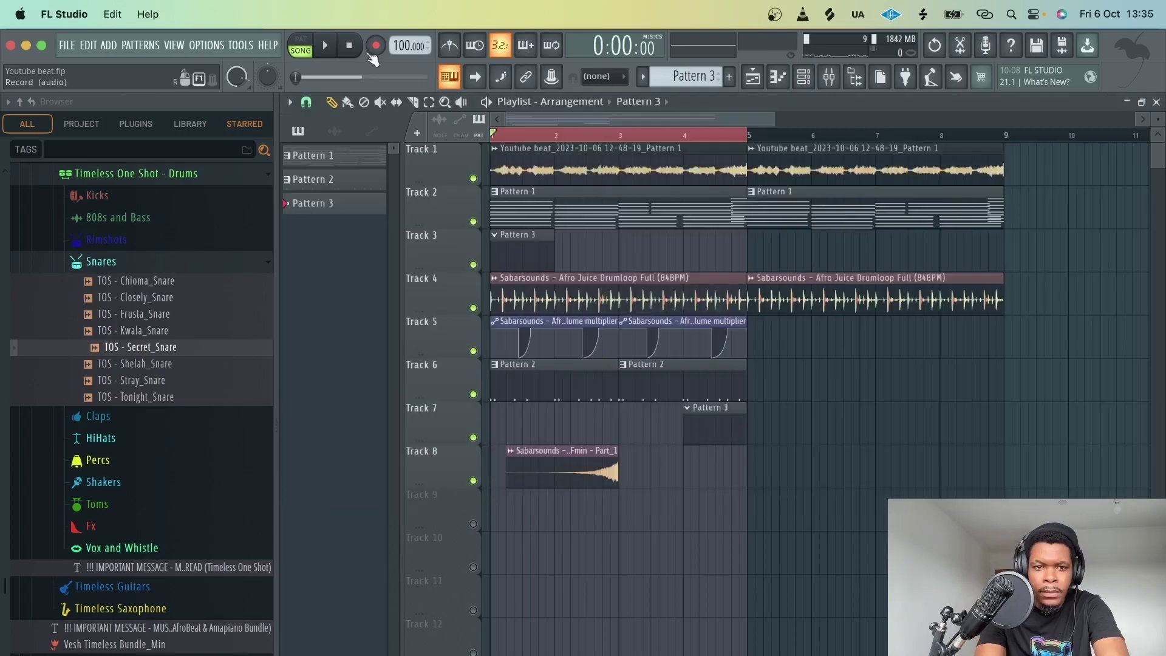
click(555, 478)
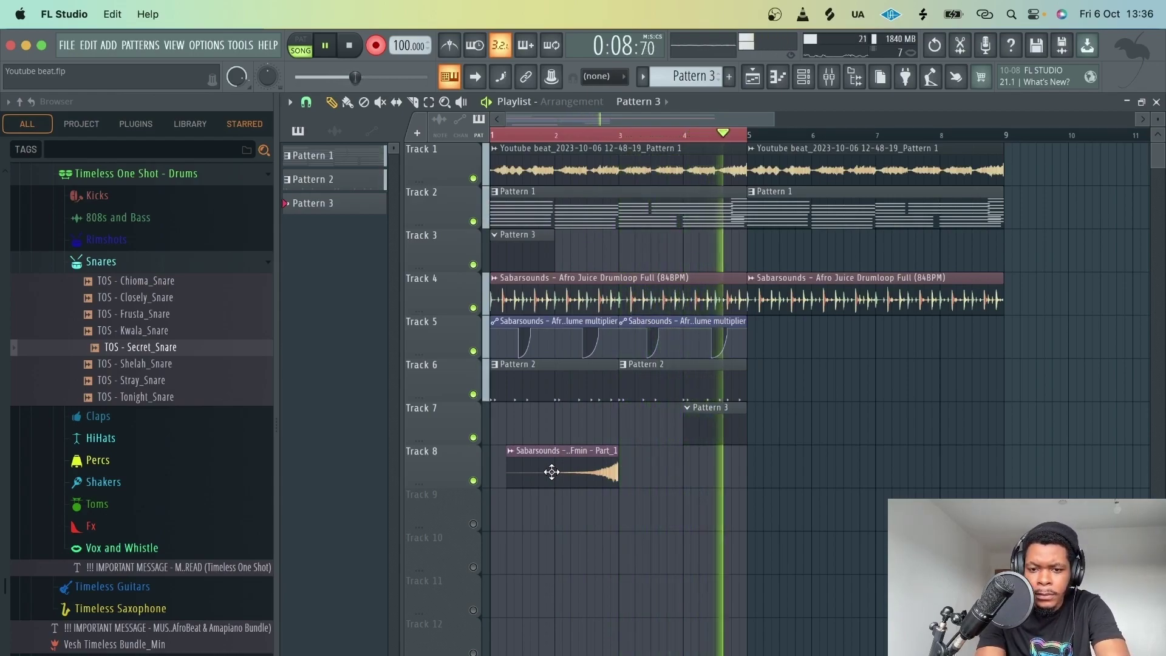
key(space)
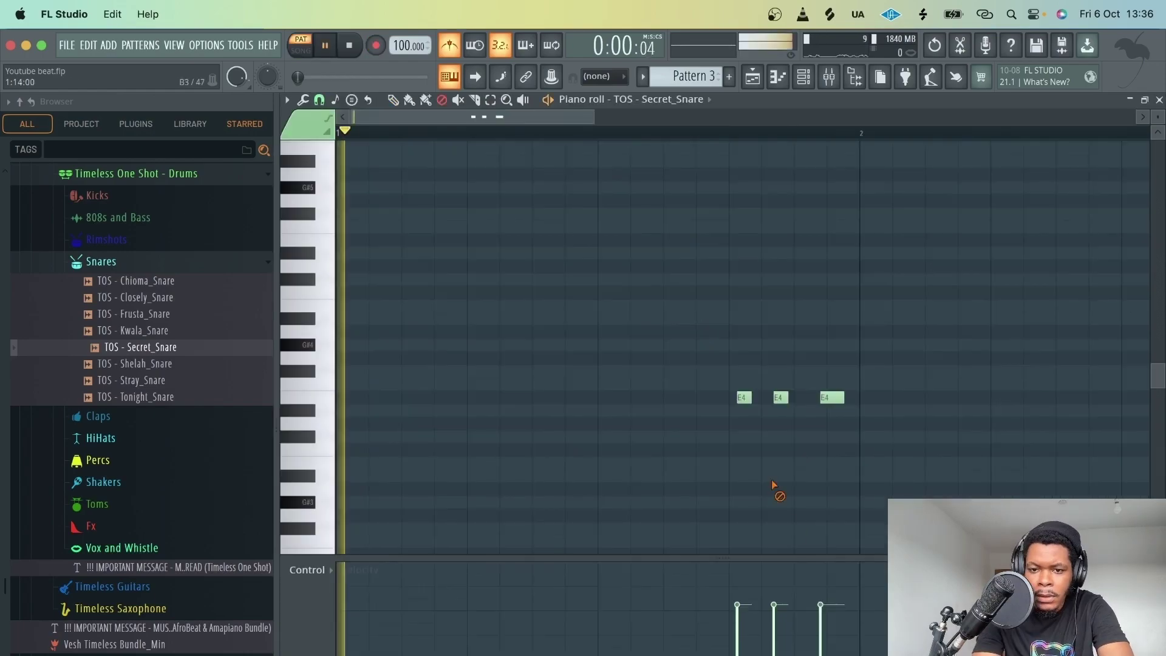
Choose a finer piano roll snap and move the fill's first snare note to the start of beat 4.
click(286, 99)
mouse_move(333, 192)
click(439, 214)
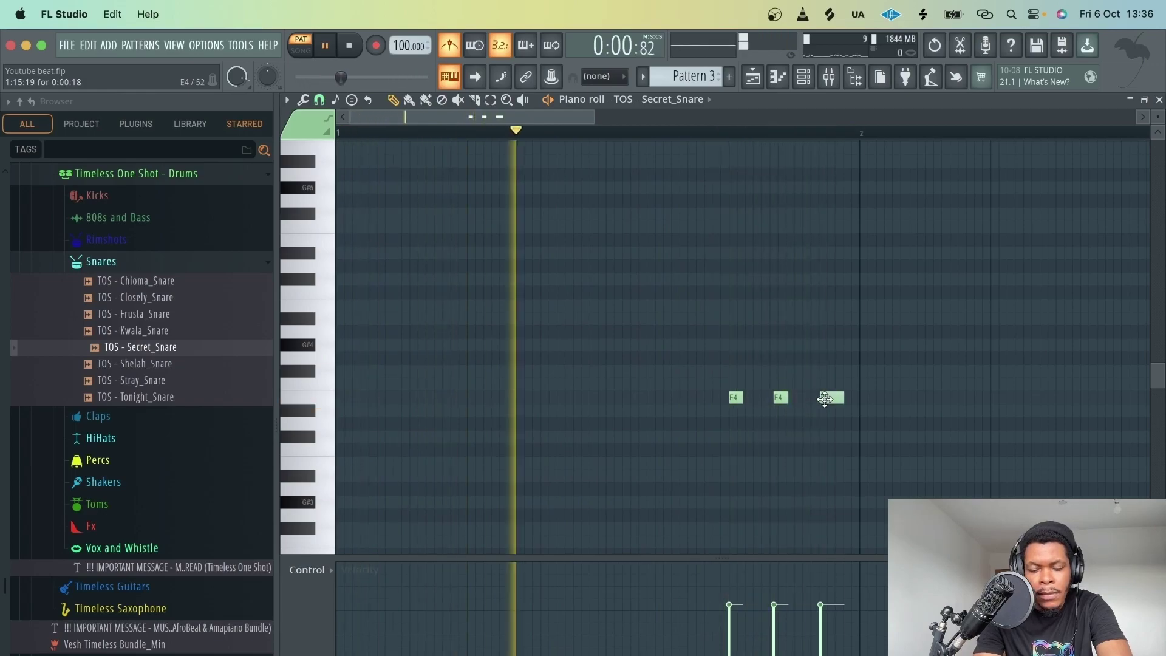
key(space)
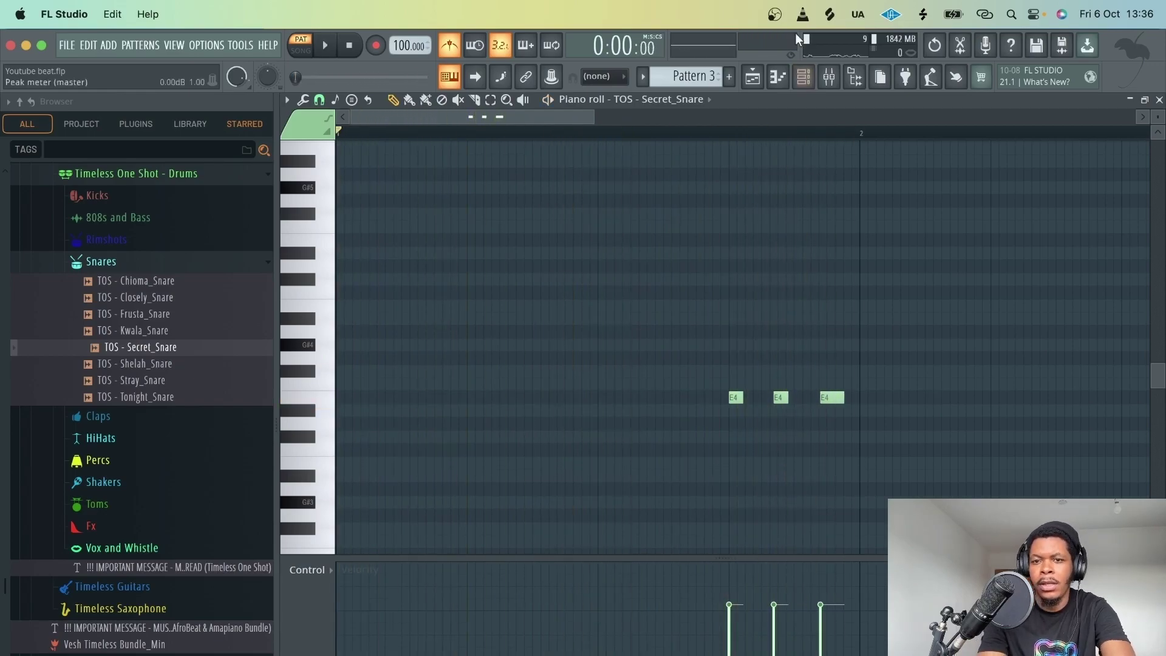
Play the arrangement from bar 4 and remove the extra Pattern 3 clip from Track 3.
click(767, 82)
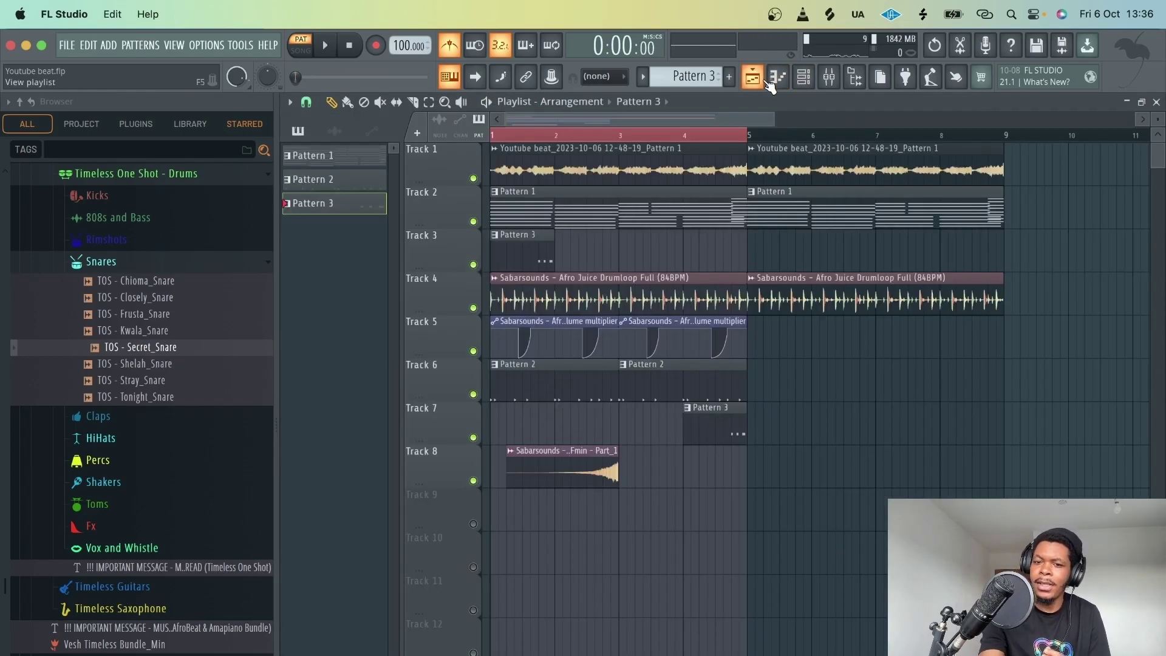
click(688, 136)
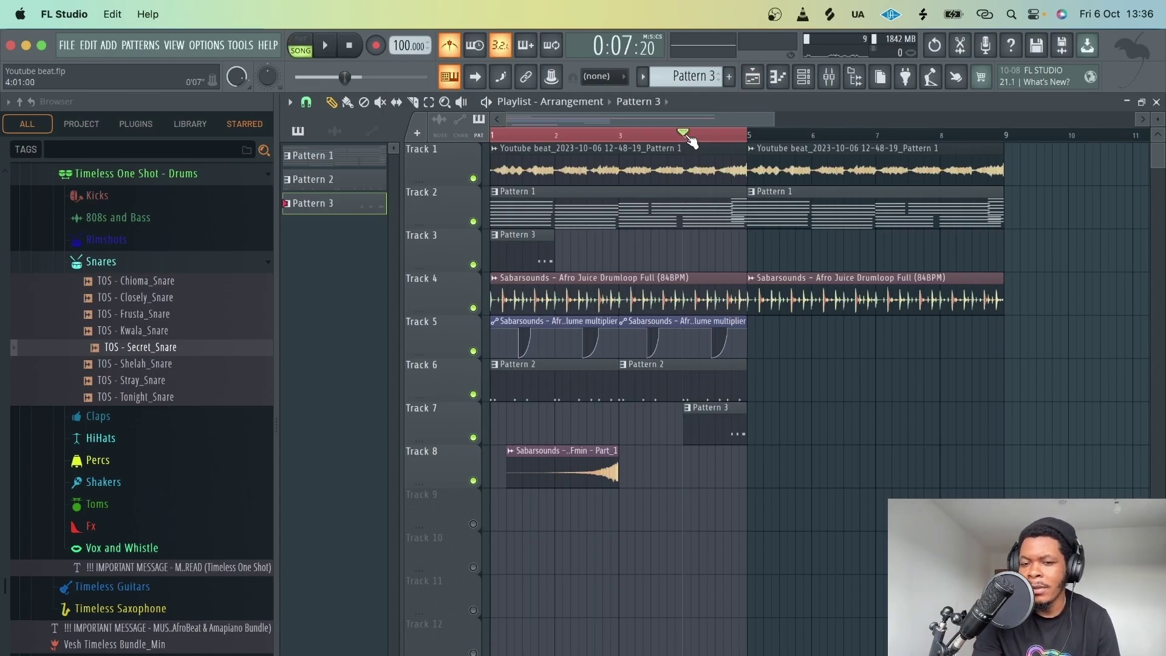
key(space)
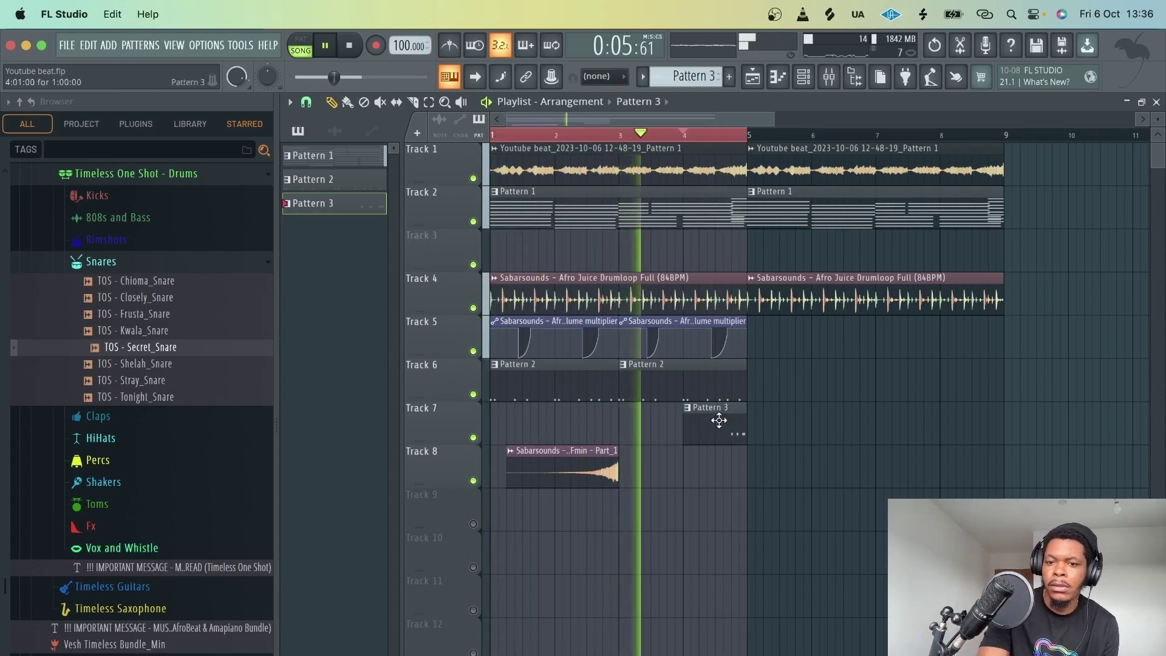
Open the TOS - Secret_Snare channel of Pattern 3 and normalize its sample.
double_click(719, 421)
click(803, 76)
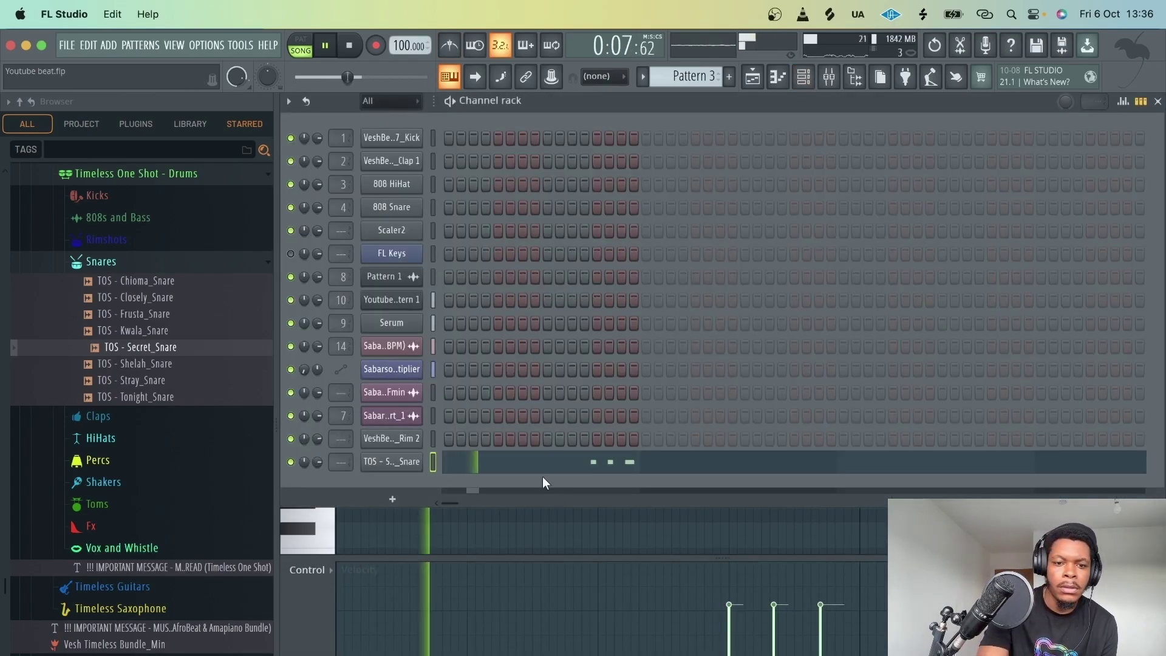
click(101, 261)
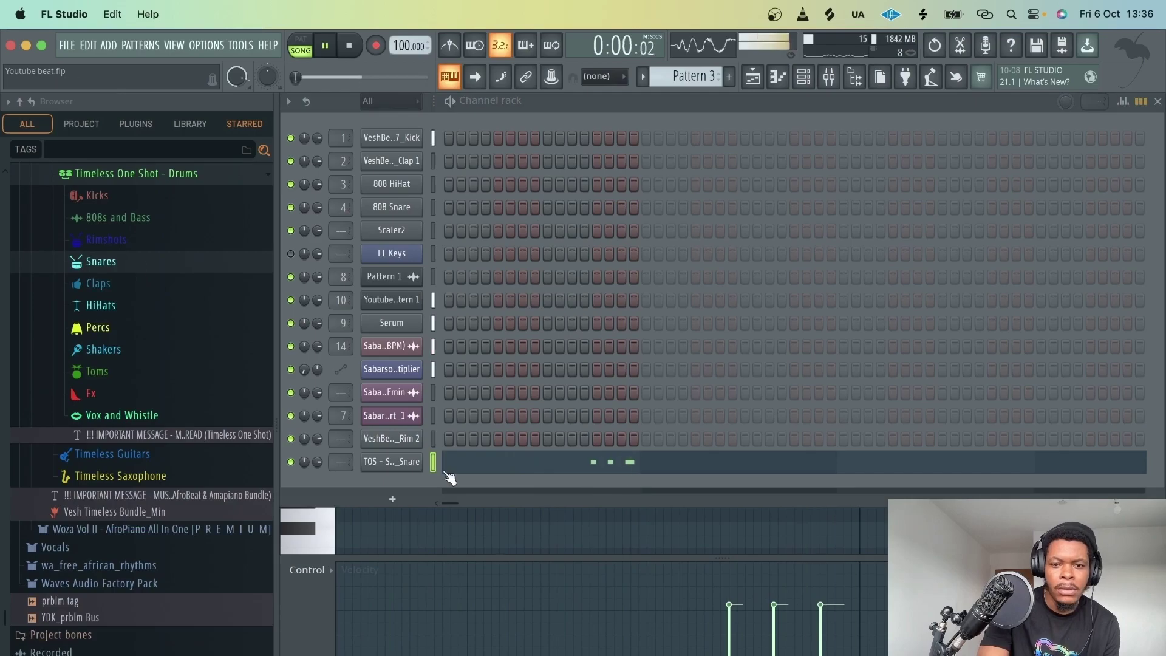
click(392, 461)
click(656, 395)
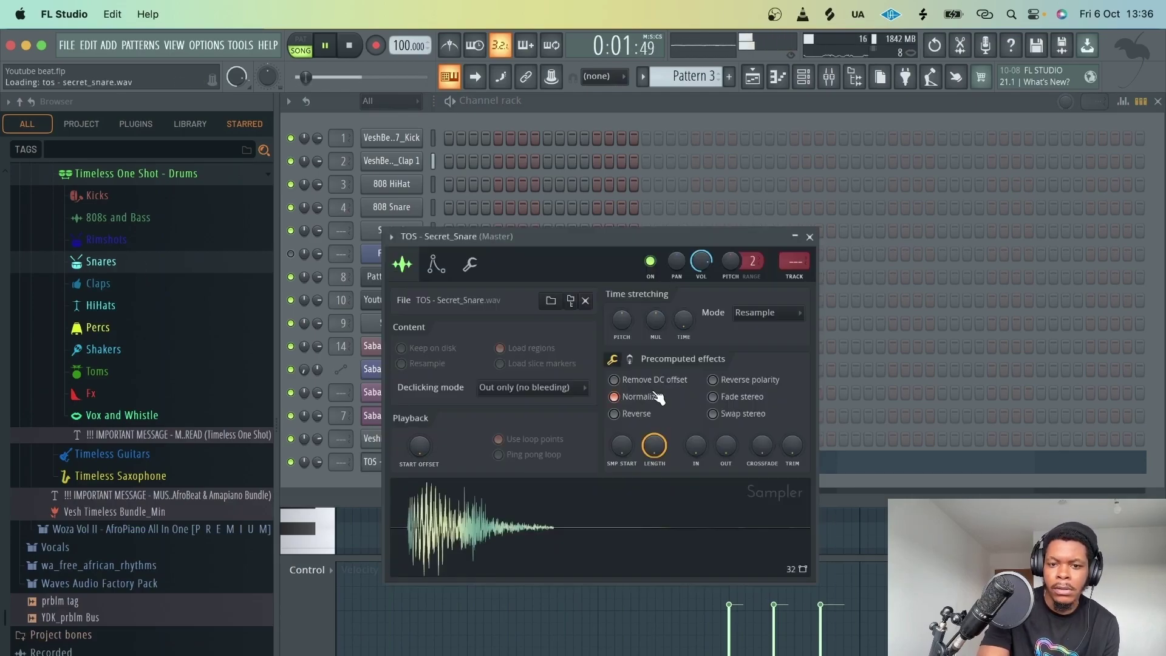
Enable the Secret_Snare volume envelope with 0% attack and no hold, and lower its sustain.
click(470, 266)
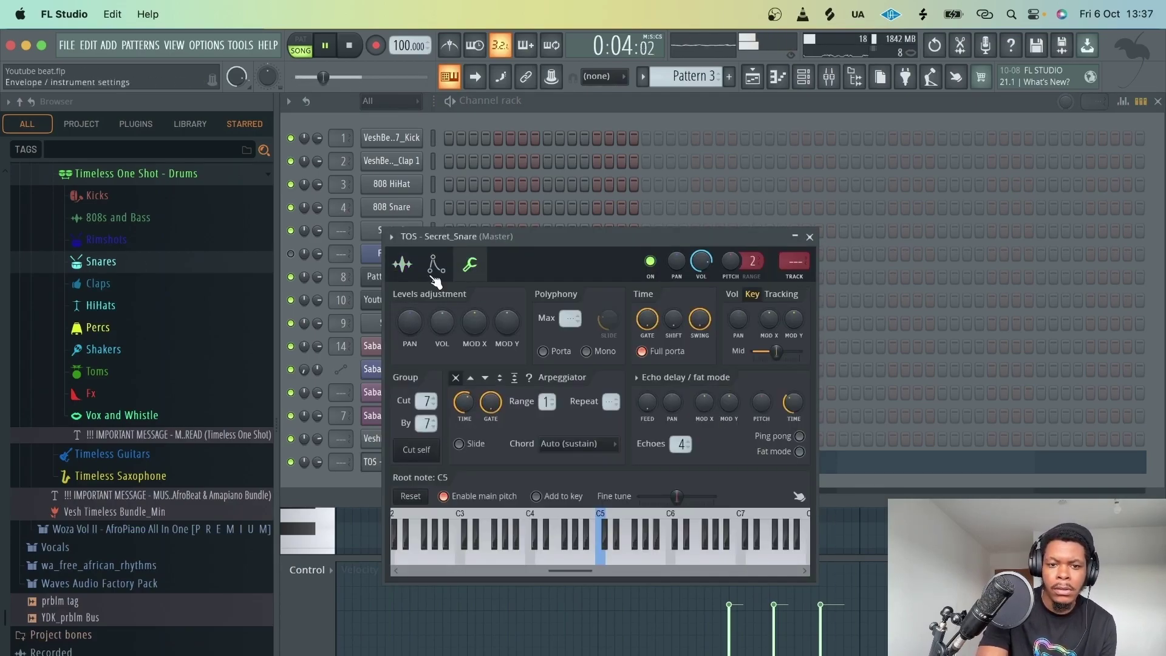
click(437, 276)
drag(459, 418, 436, 455)
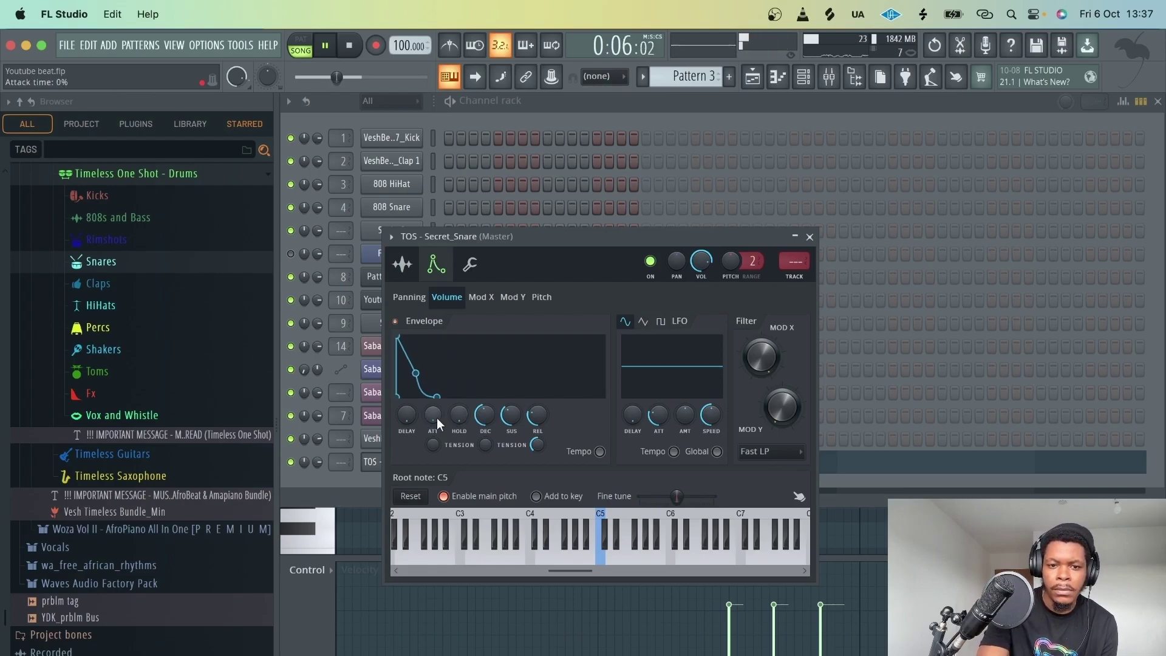
drag(512, 416, 485, 433)
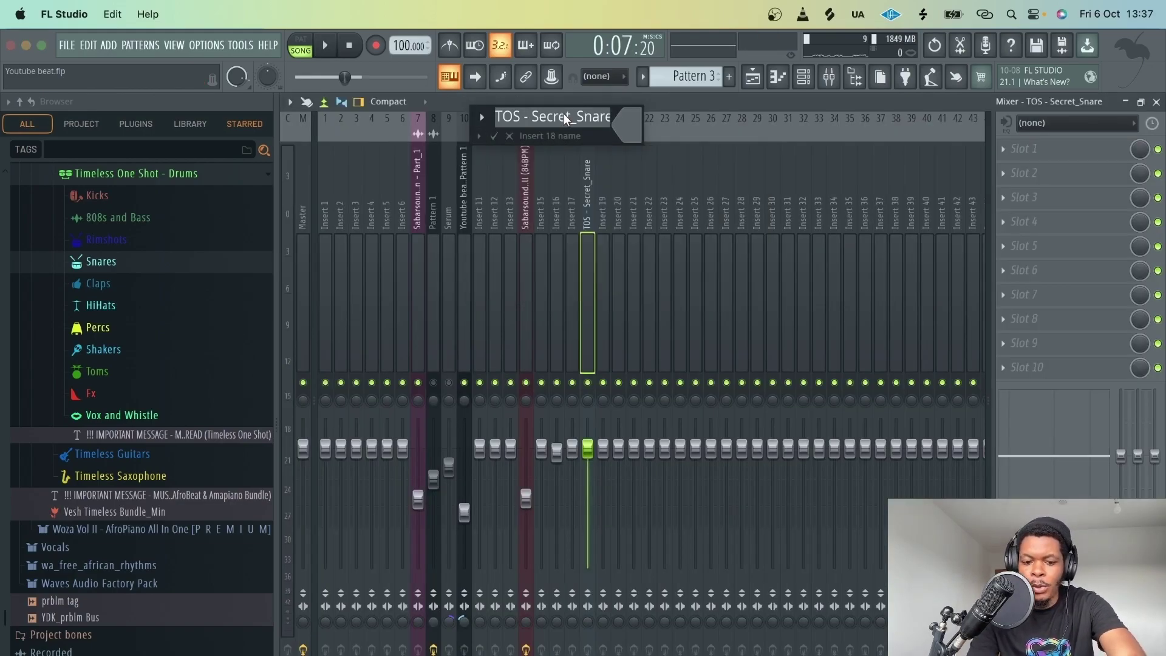
Rename the Secret_Snare mixer track on insert 18 as Fill and return to the playlist.
text(Fill)
key(Return)
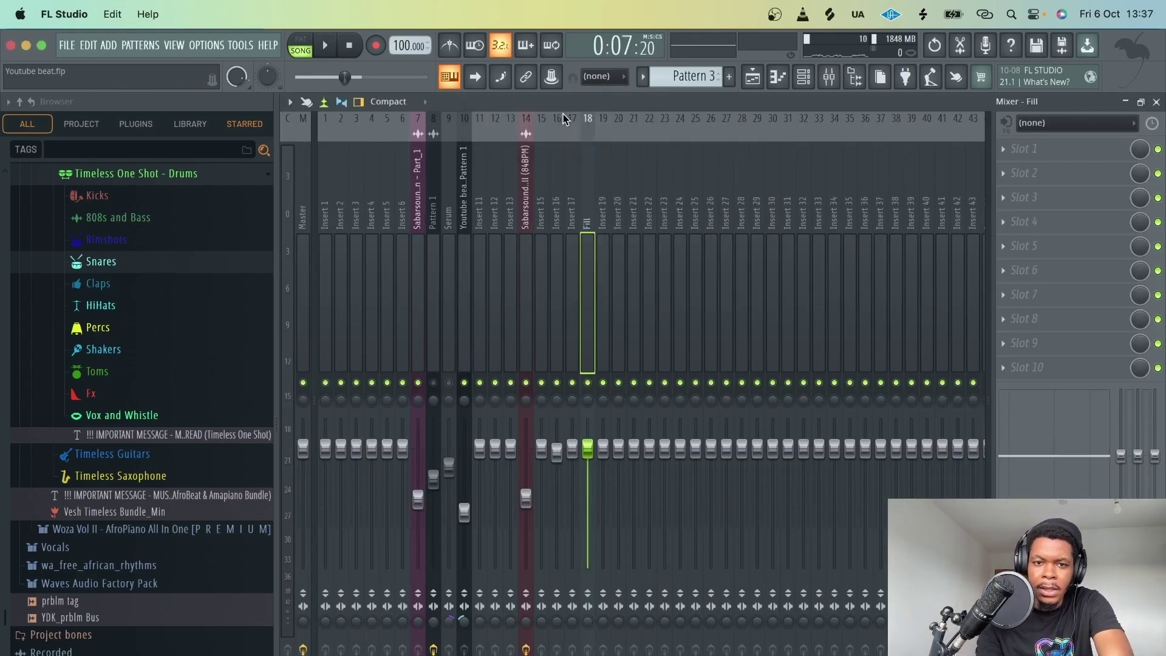
click(765, 76)
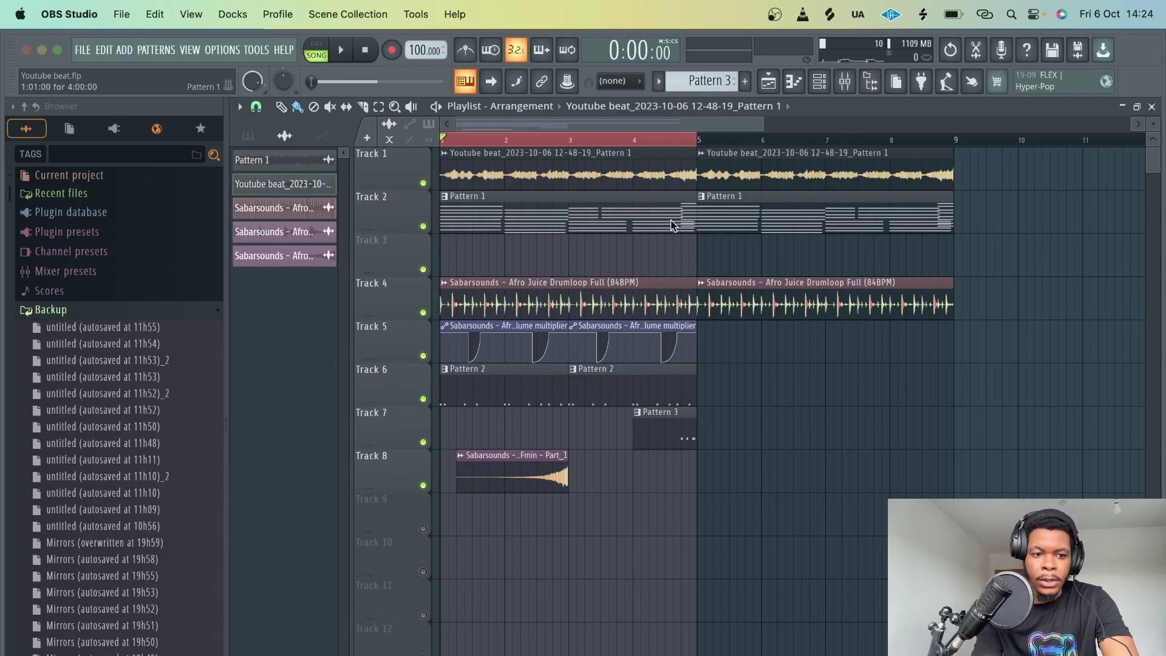
Collapse the Backup folder, listen to the arrangement with the mixer open and select the Master track.
click(71, 311)
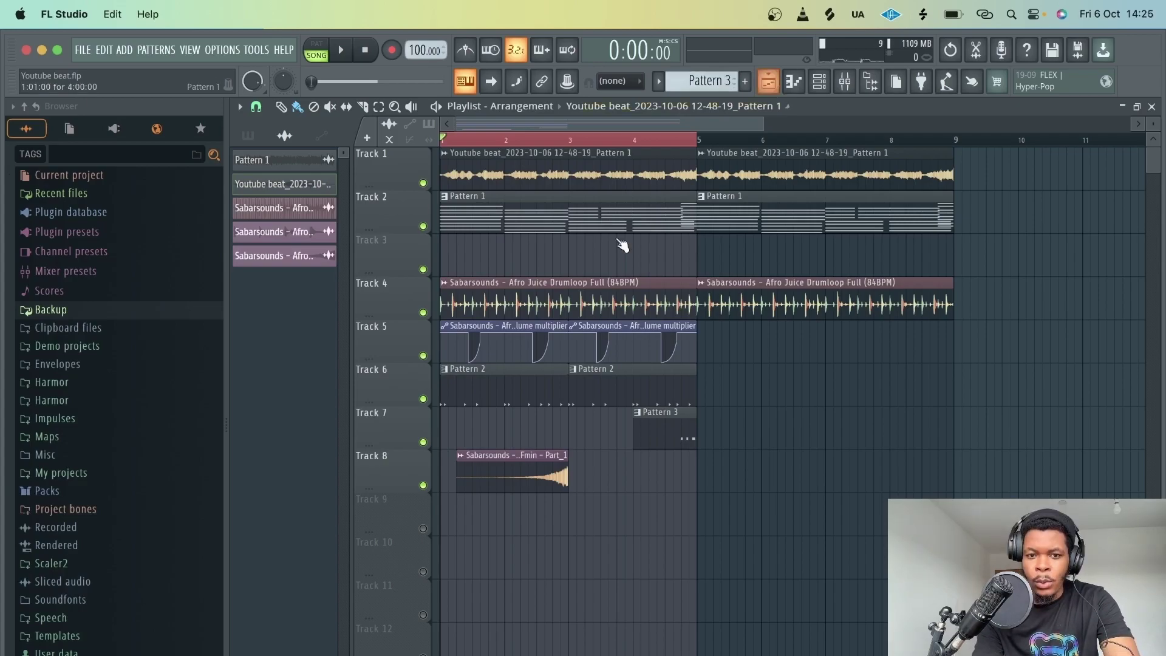
click(525, 298)
key(F9)
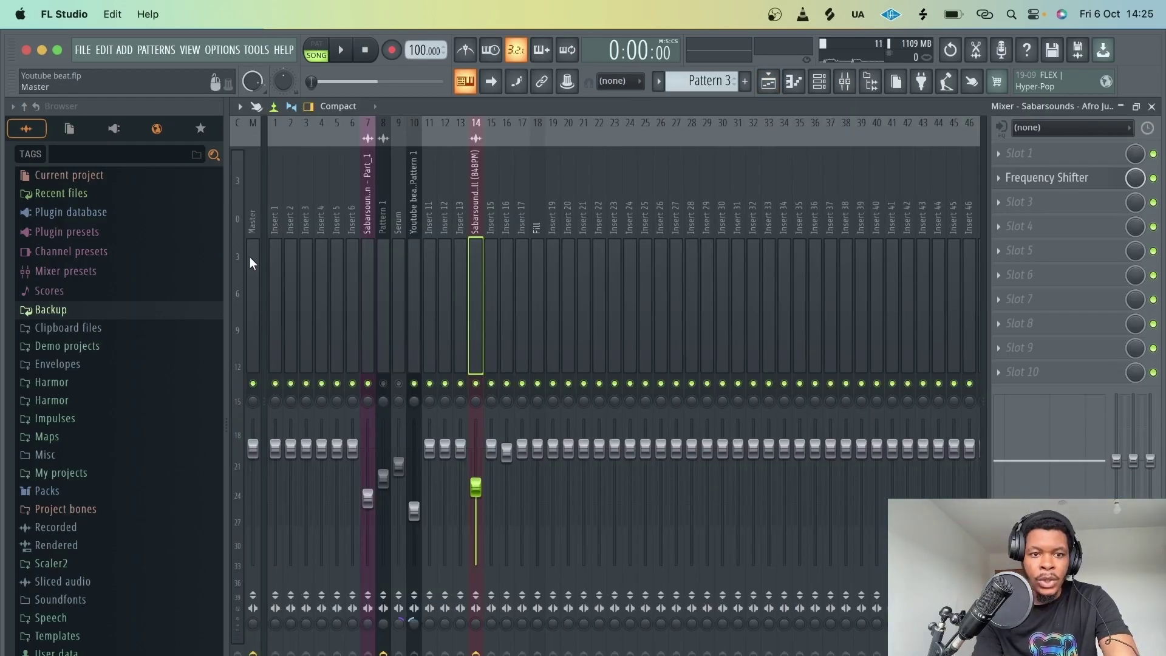
key(space)
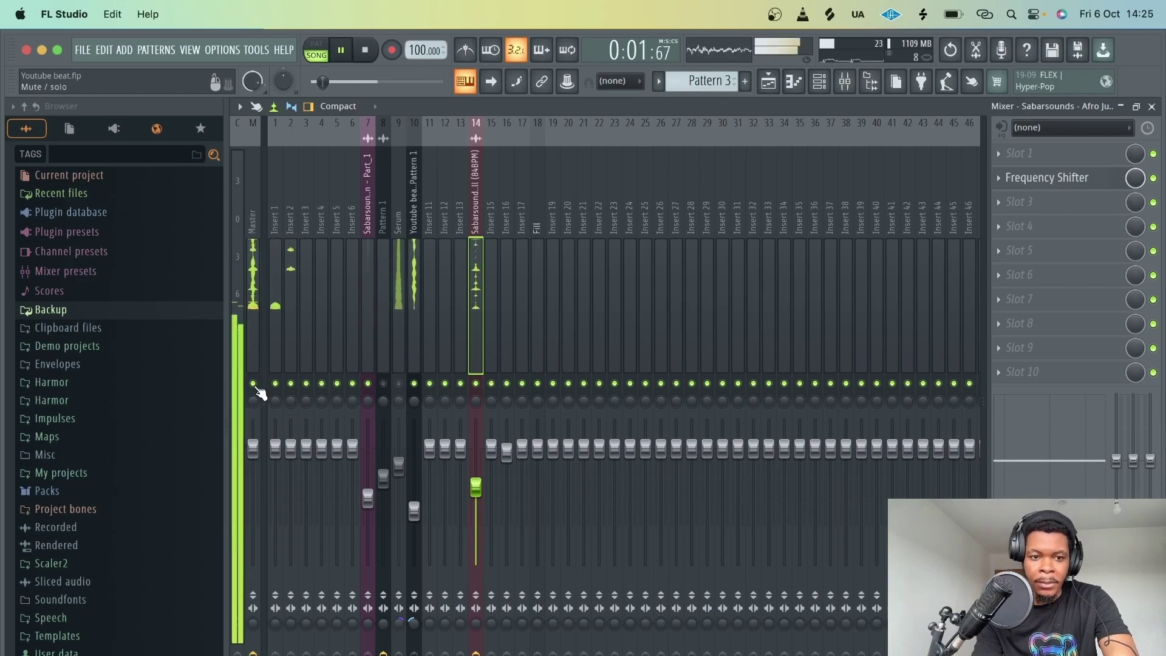
click(256, 389)
key(space)
Load ShaperBox 2 into slot 4 of the Master track, add its noise shaper and reposition the plugin window.
click(1005, 229)
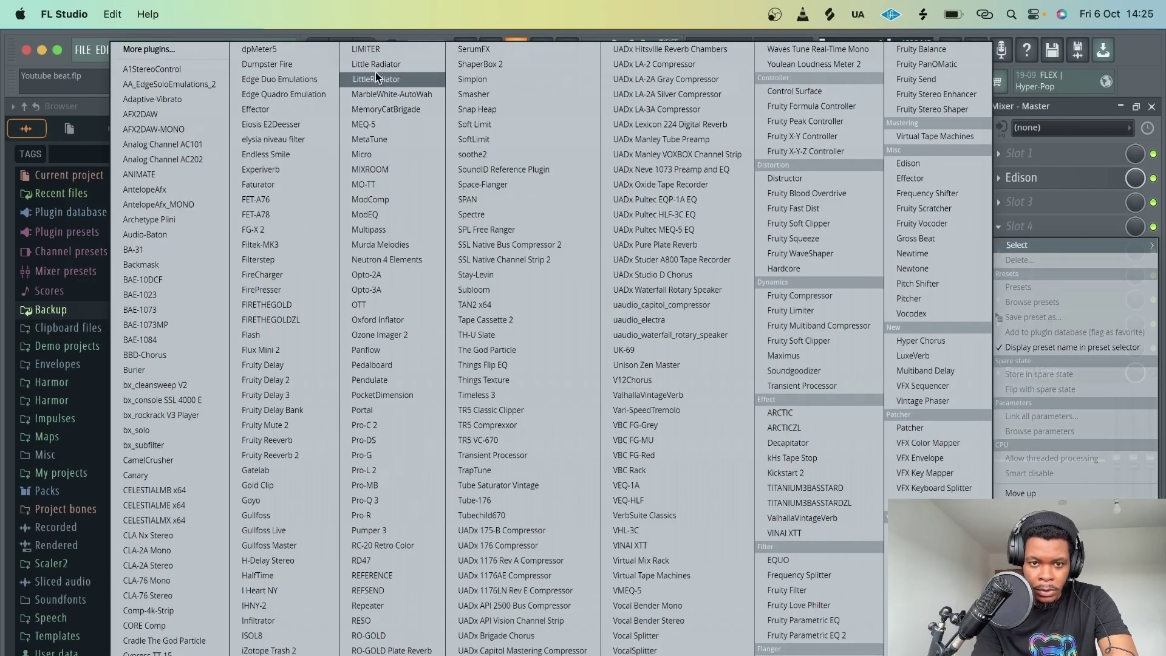
click(481, 64)
click(670, 239)
drag(491, 147, 666, 329)
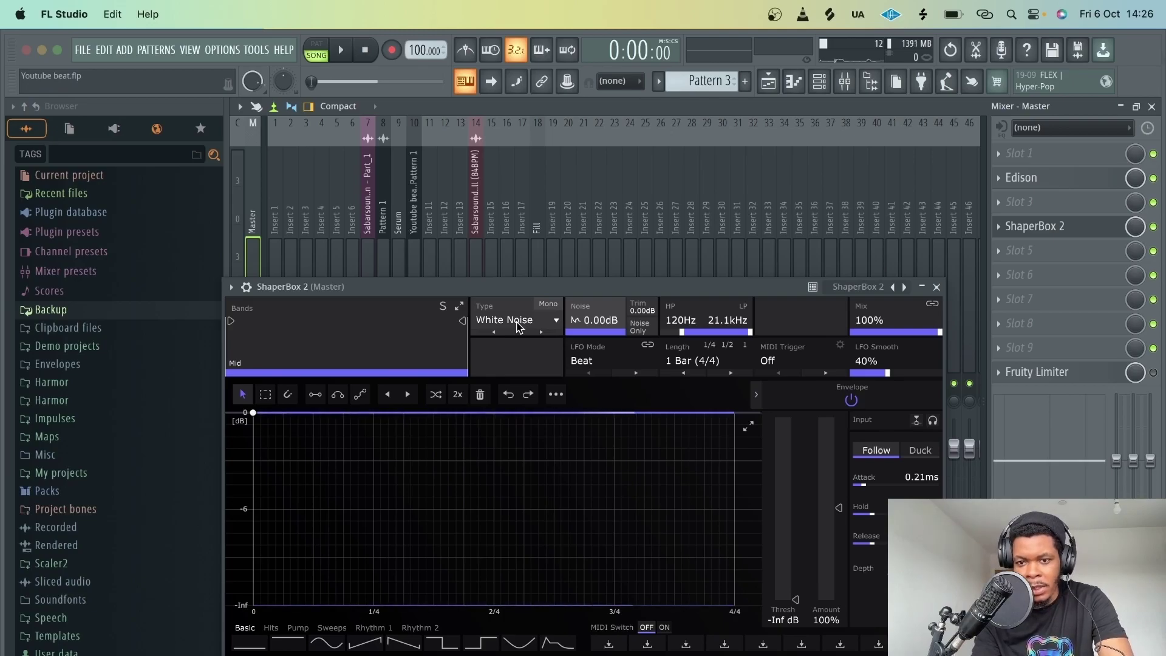
Audition ShaperBox 2's white noise over the arrangement, isolating it with Noise Only and setting the envelope attack to 0.028 ms.
key(space)
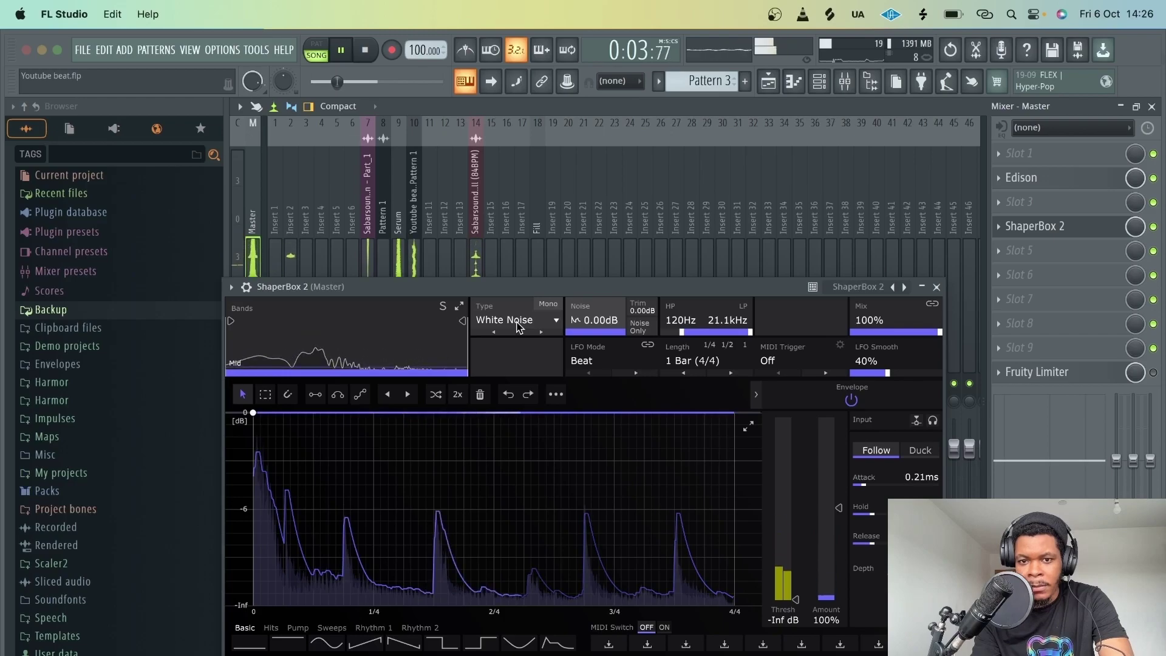
key(space)
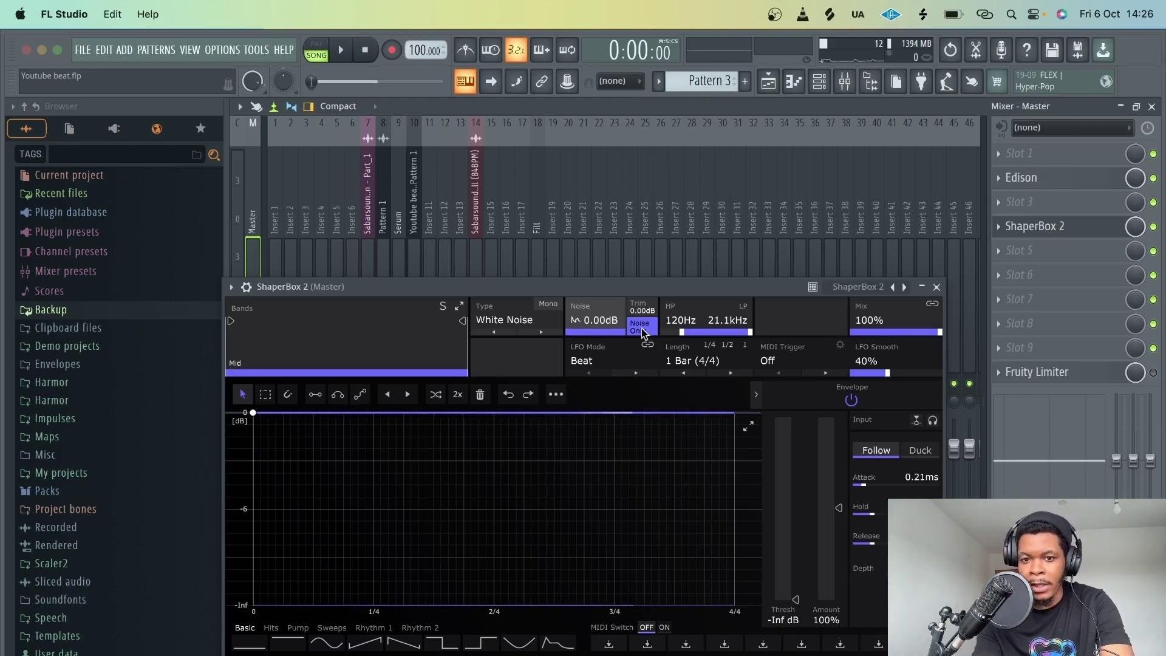
key(space)
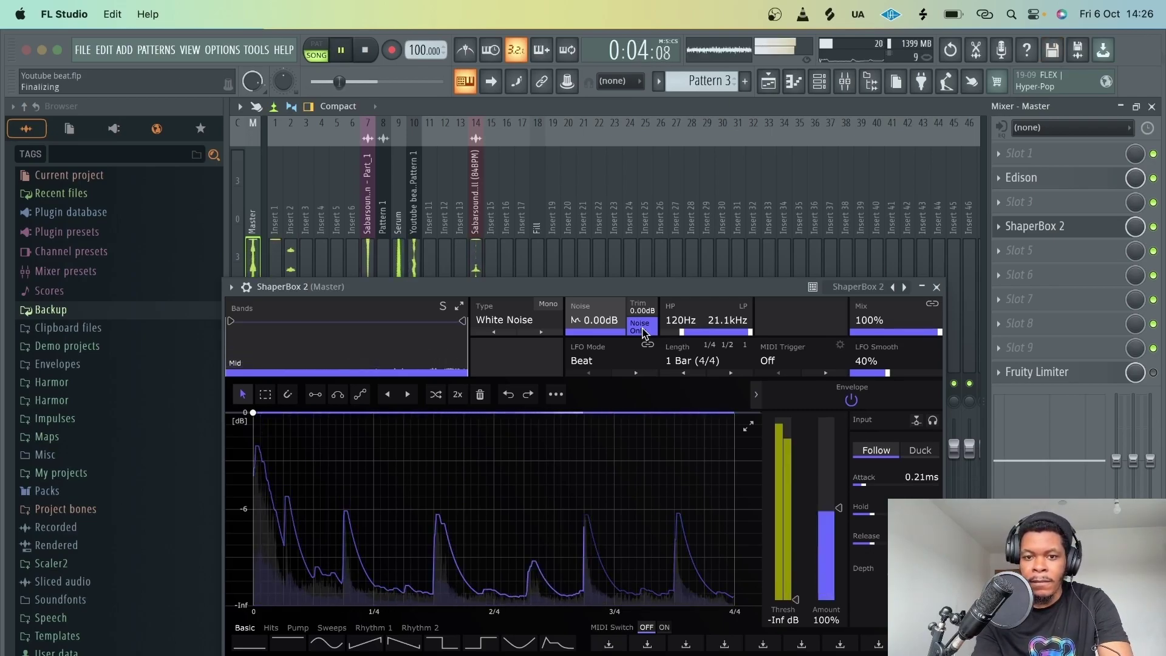
key(space)
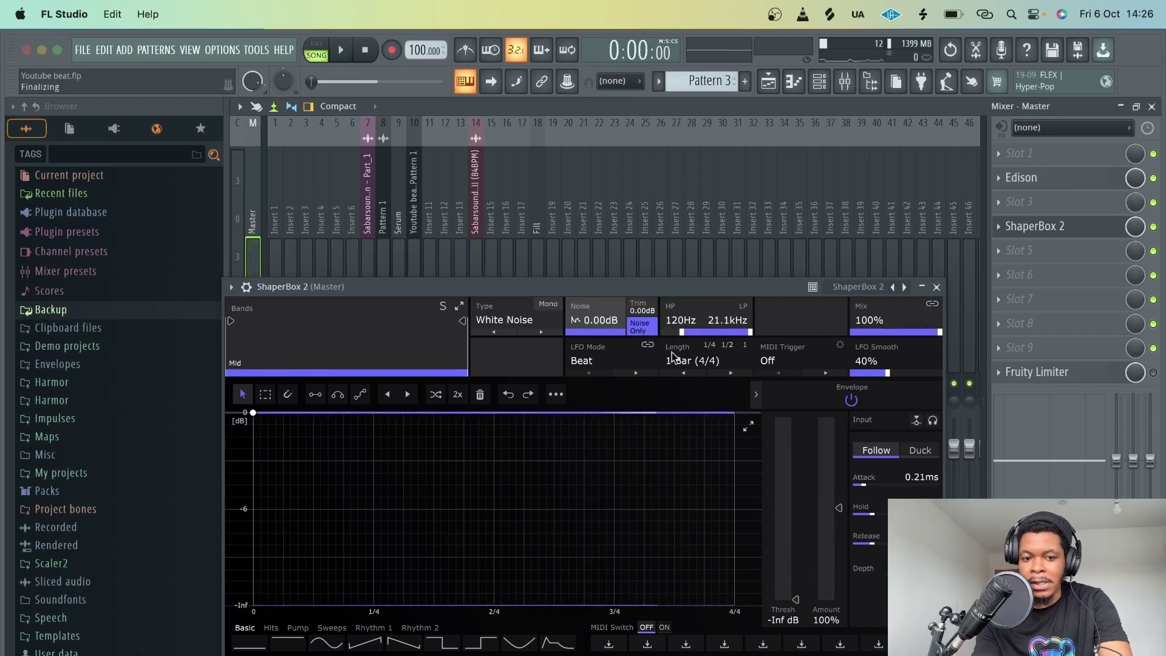
key(space)
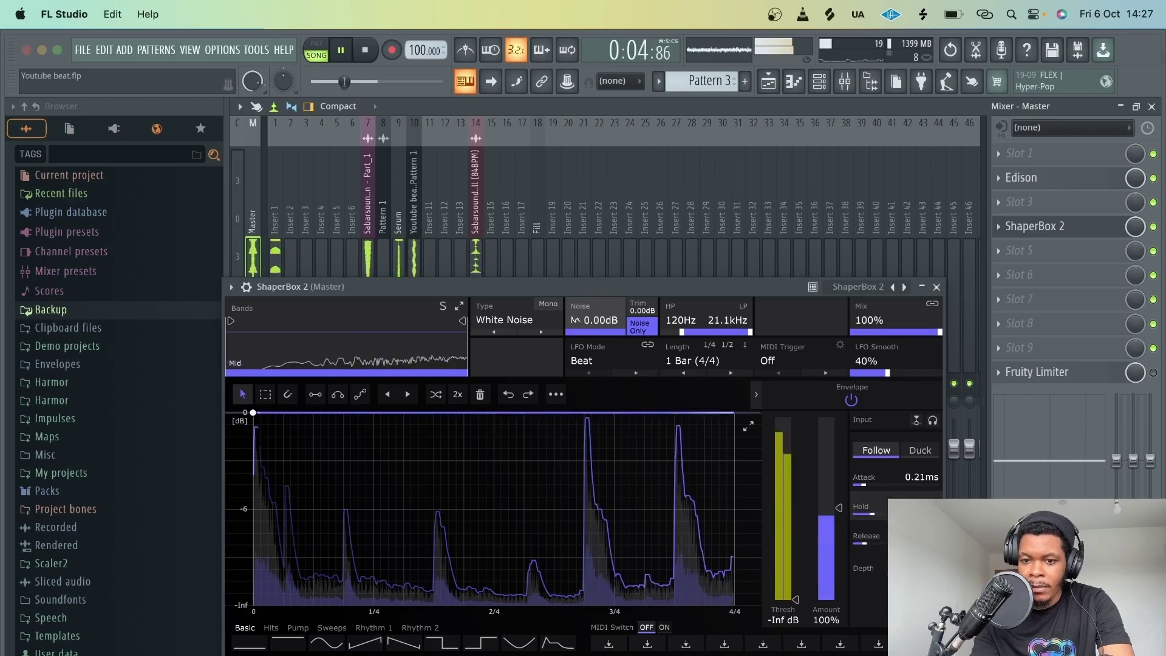
key(space)
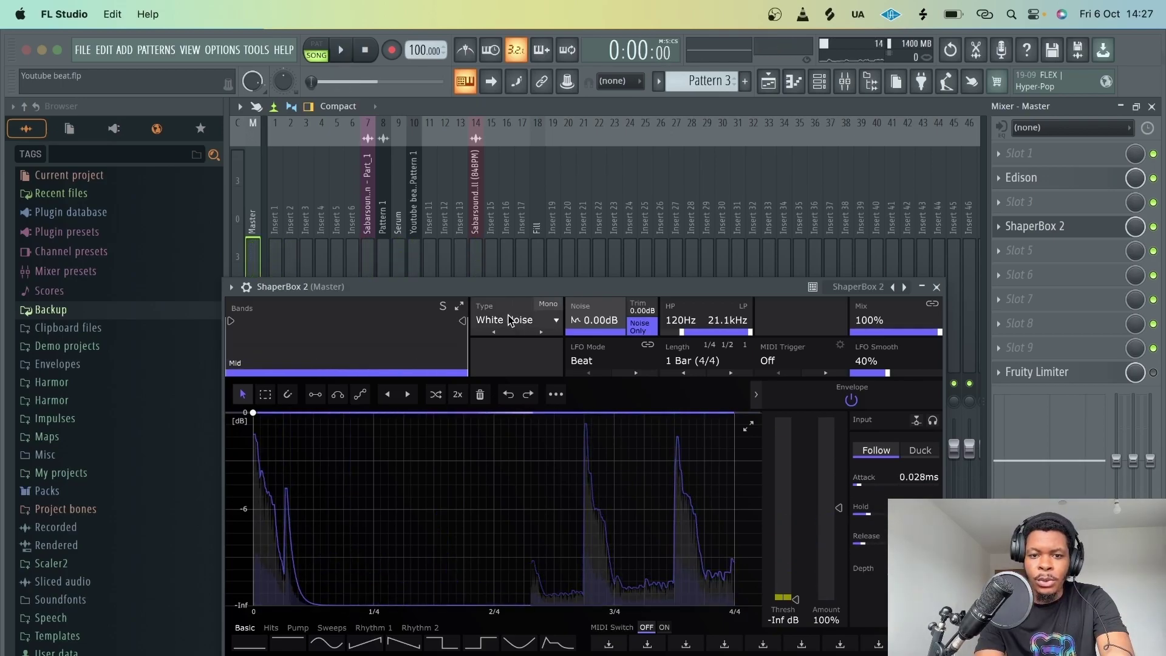
Change the noise type to Soda Stream, audition it over the arrangement and move the ShaperBox 2 window clear of the mixer faders.
click(508, 321)
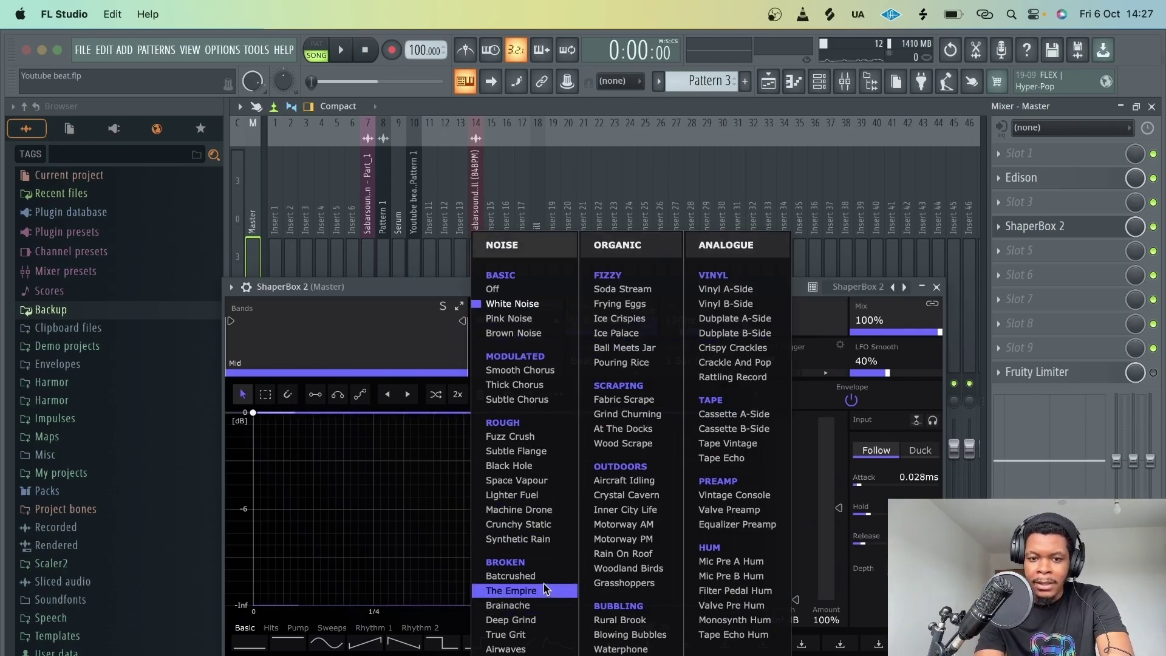
click(629, 290)
key(space)
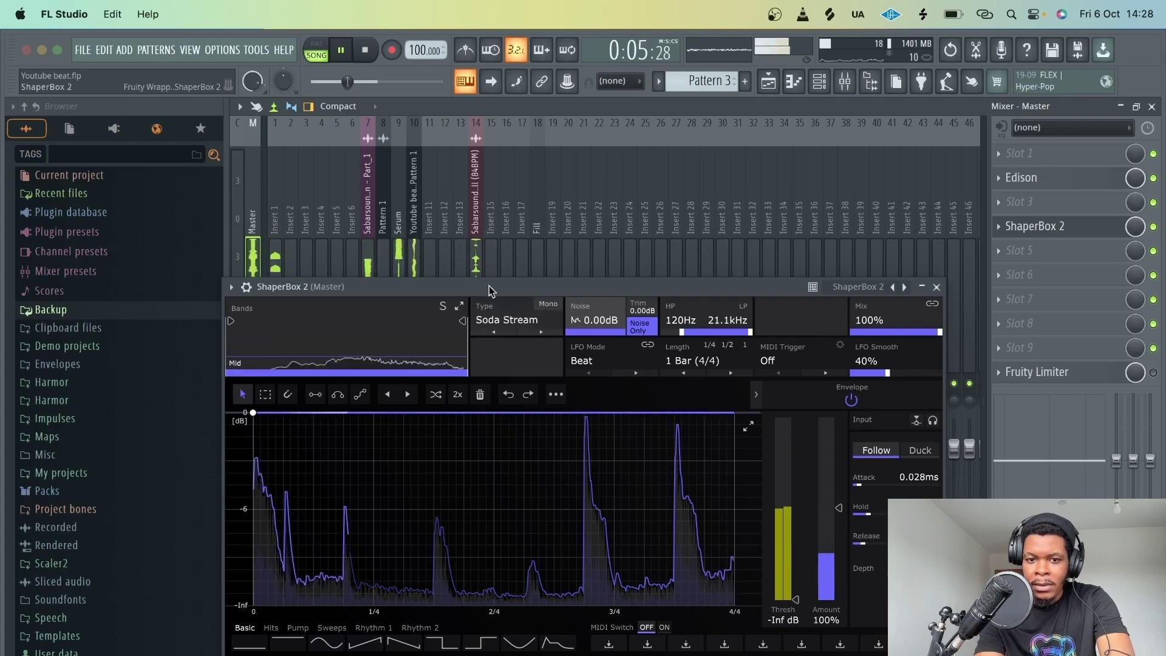
key(space)
drag(489, 292, 617, 607)
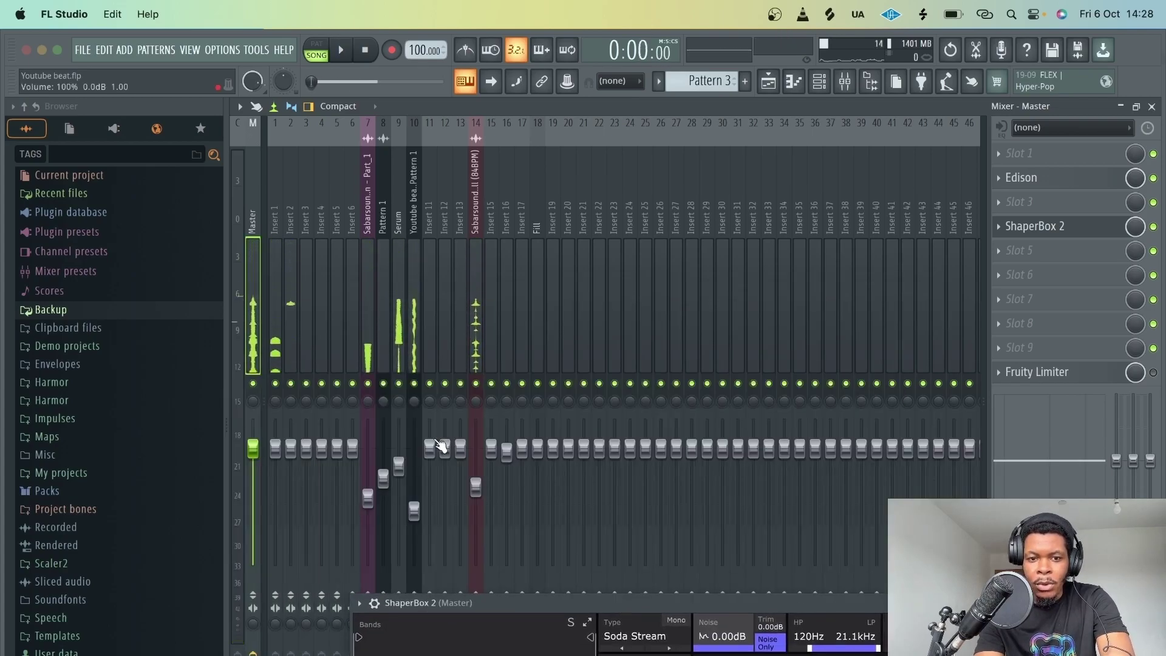
Mute the Serum, Youtube beat Pattern 1 and Sabarsounds Part_1 mixer tracks while the song plays.
click(398, 383)
click(412, 383)
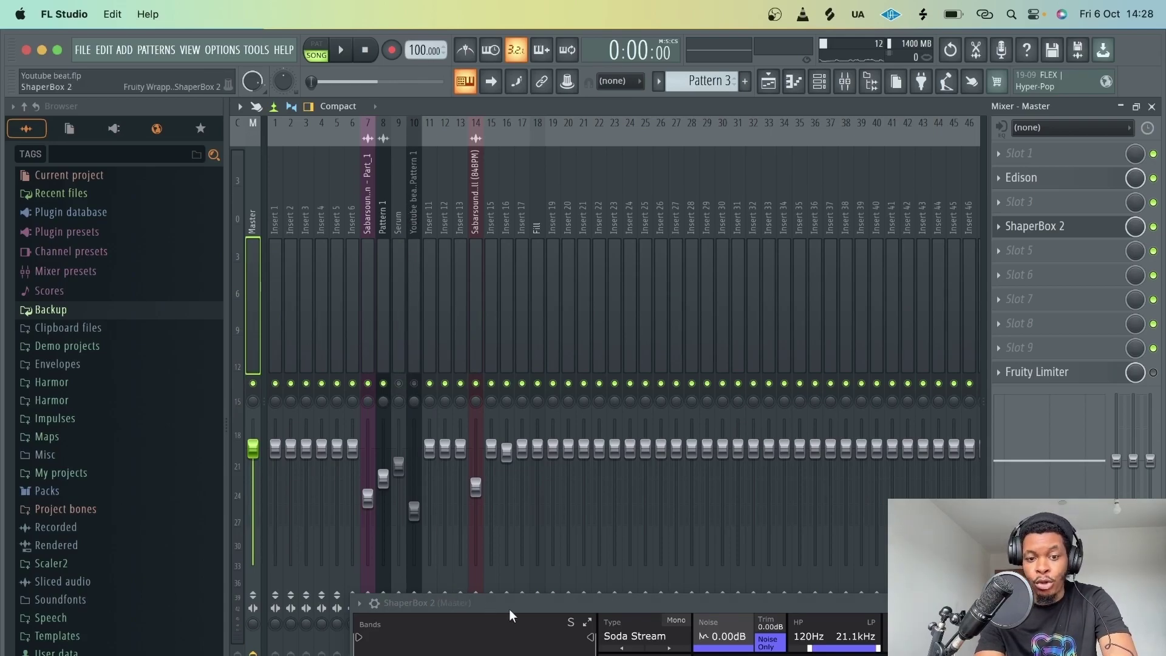
drag(549, 612, 464, 436)
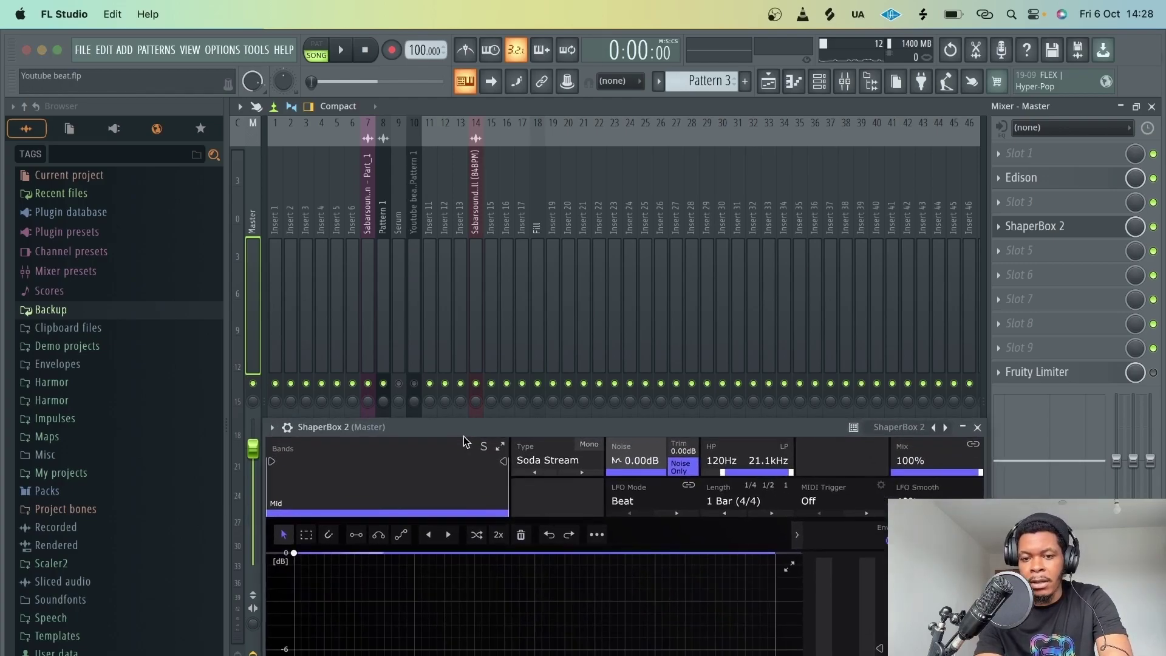
key(space)
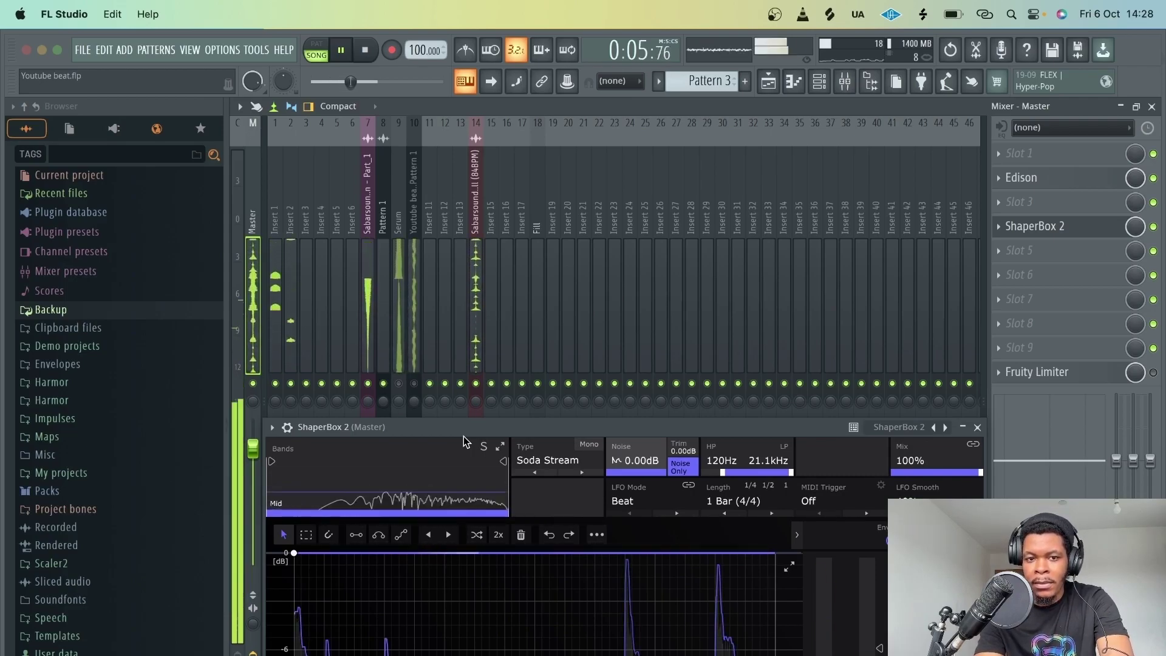
click(368, 383)
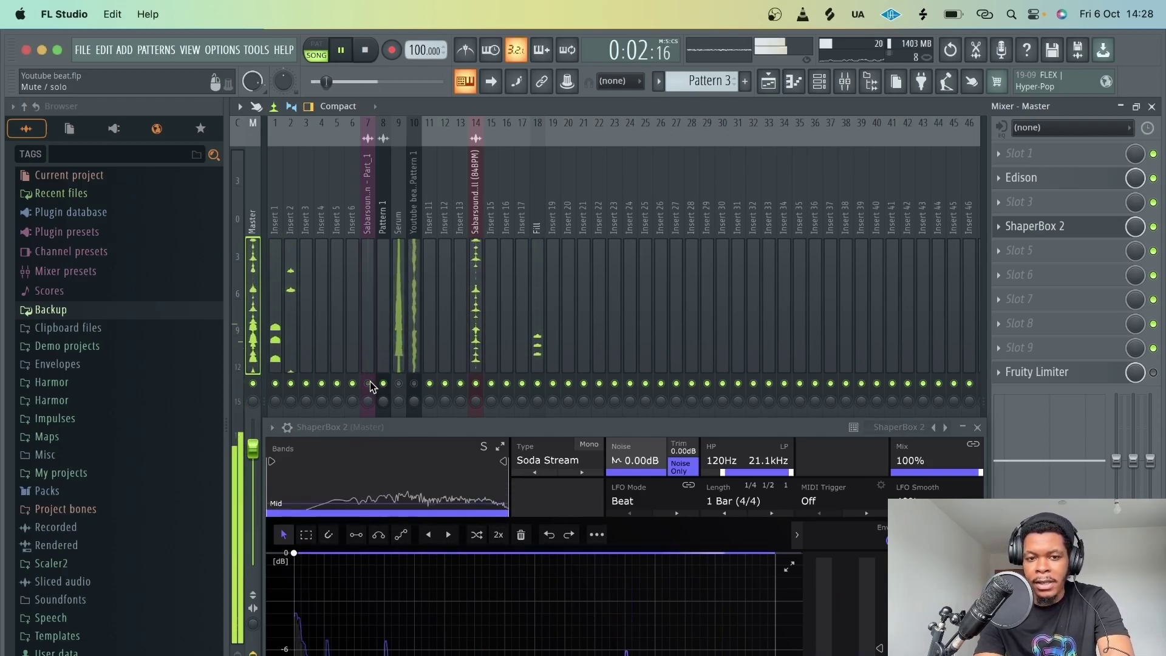
click(534, 272)
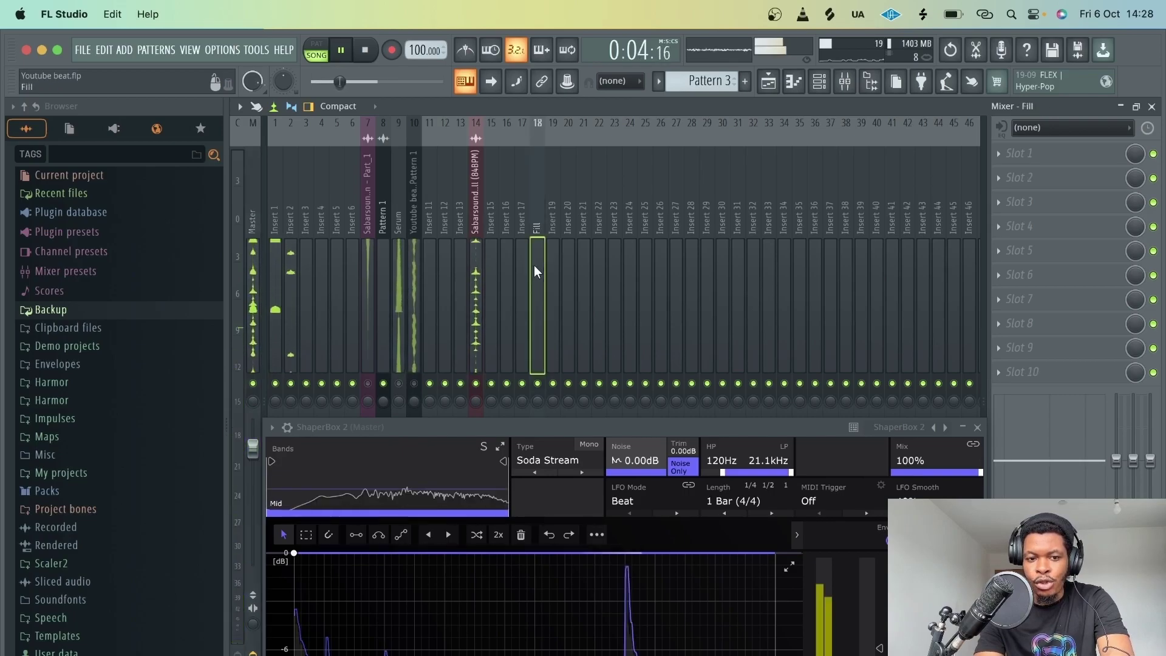
Audition the Brown Noise, Pink Noise and Aircraft Idling noise types in ShaperBox 2 on the Master.
drag(585, 430, 574, 344)
click(528, 359)
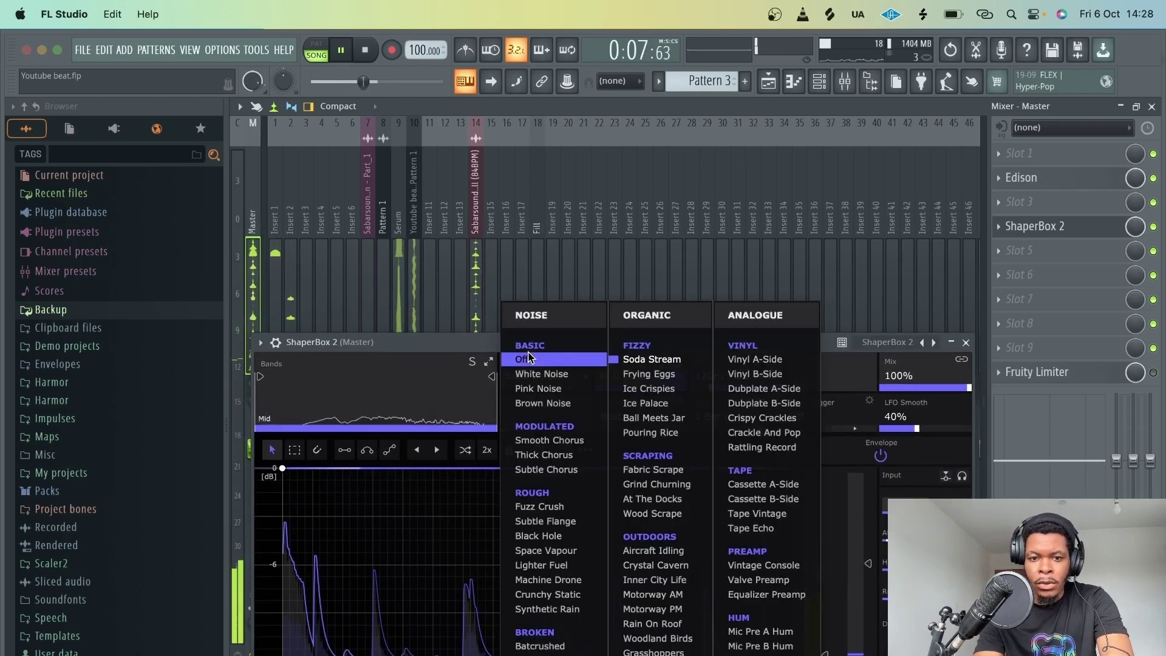
click(550, 402)
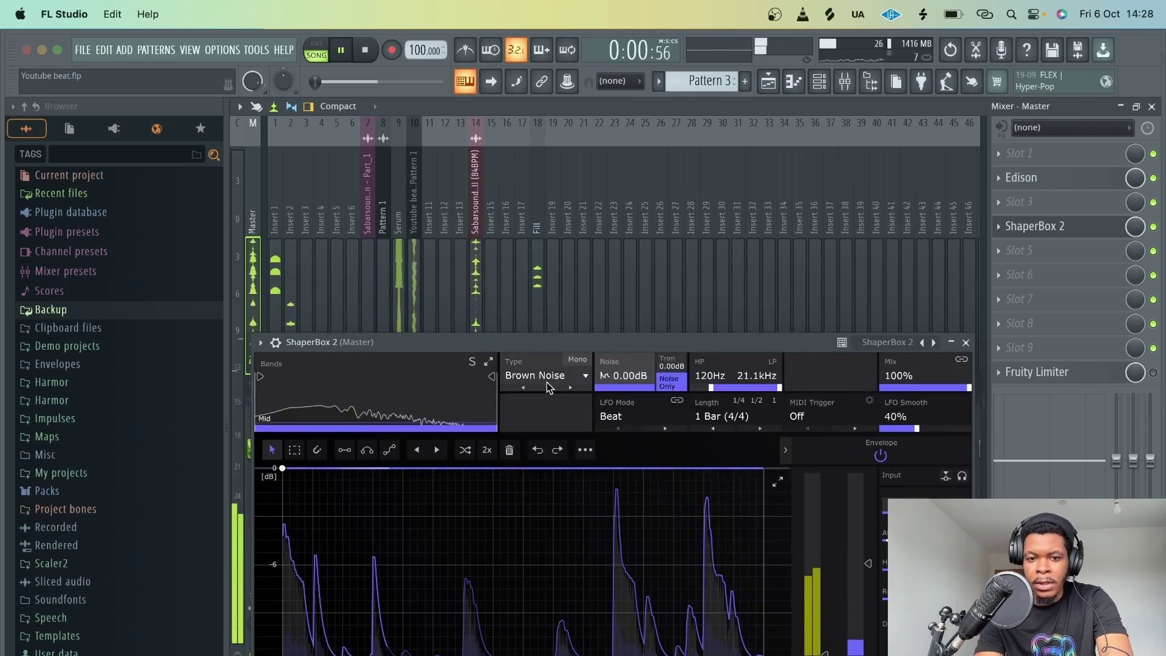
click(545, 376)
click(551, 345)
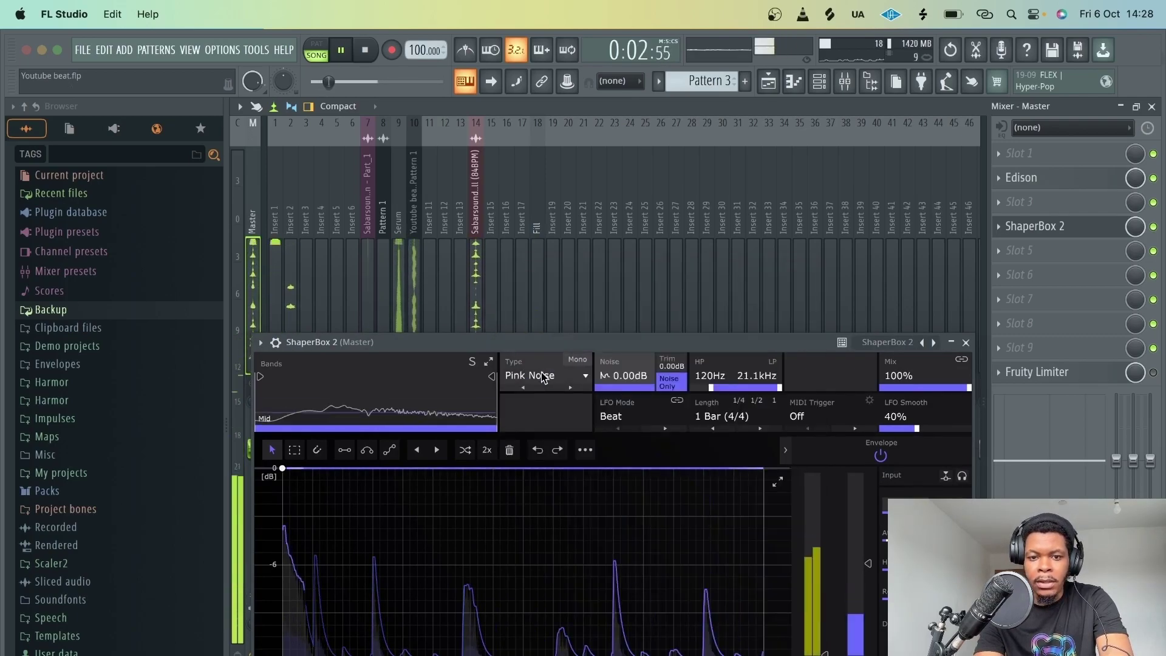
click(546, 365)
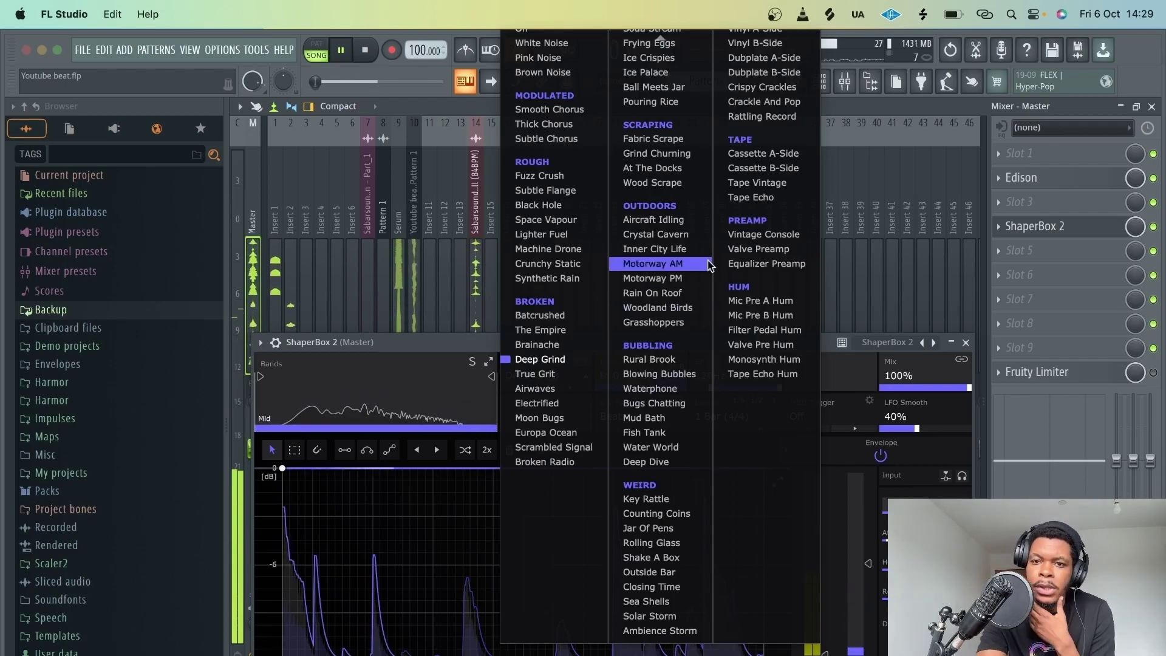
click(655, 220)
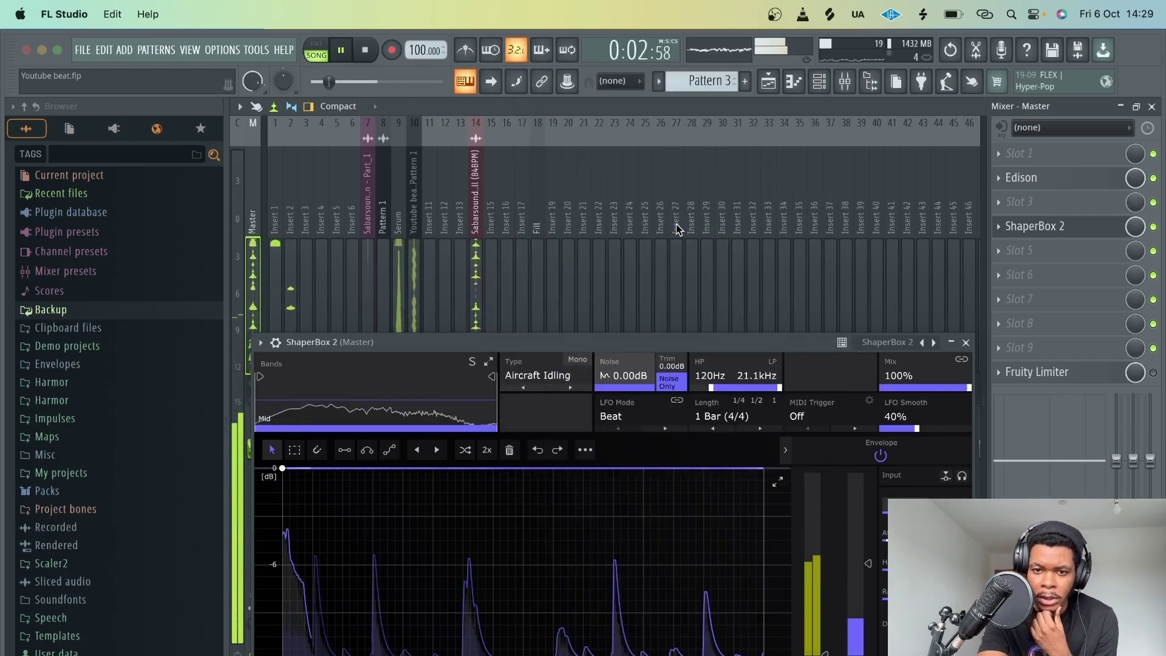
Audition the Key Rattle, Counting Coins and Jar Of Pens noise types in ShaperBox 2.
click(548, 376)
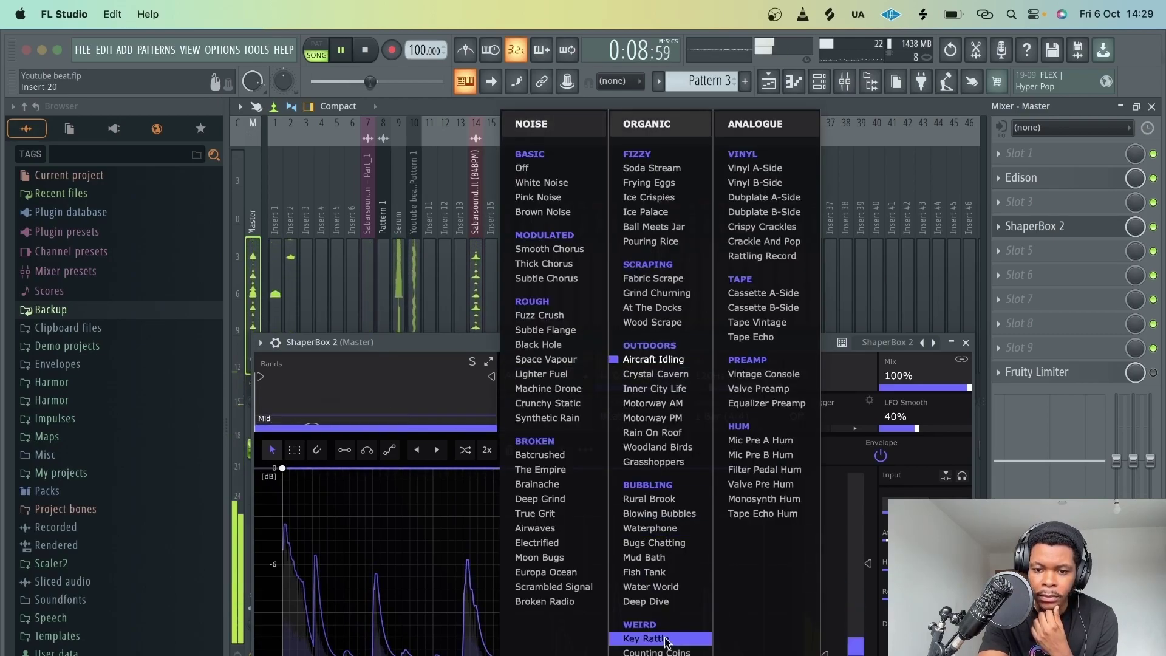
click(645, 638)
click(544, 372)
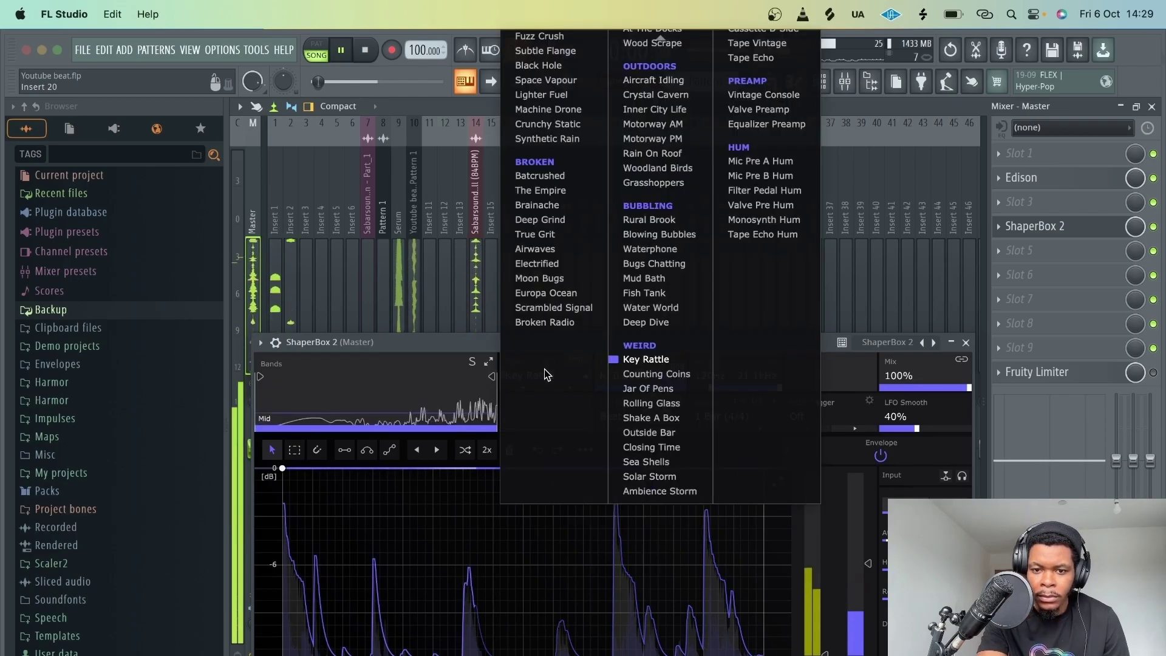
click(676, 375)
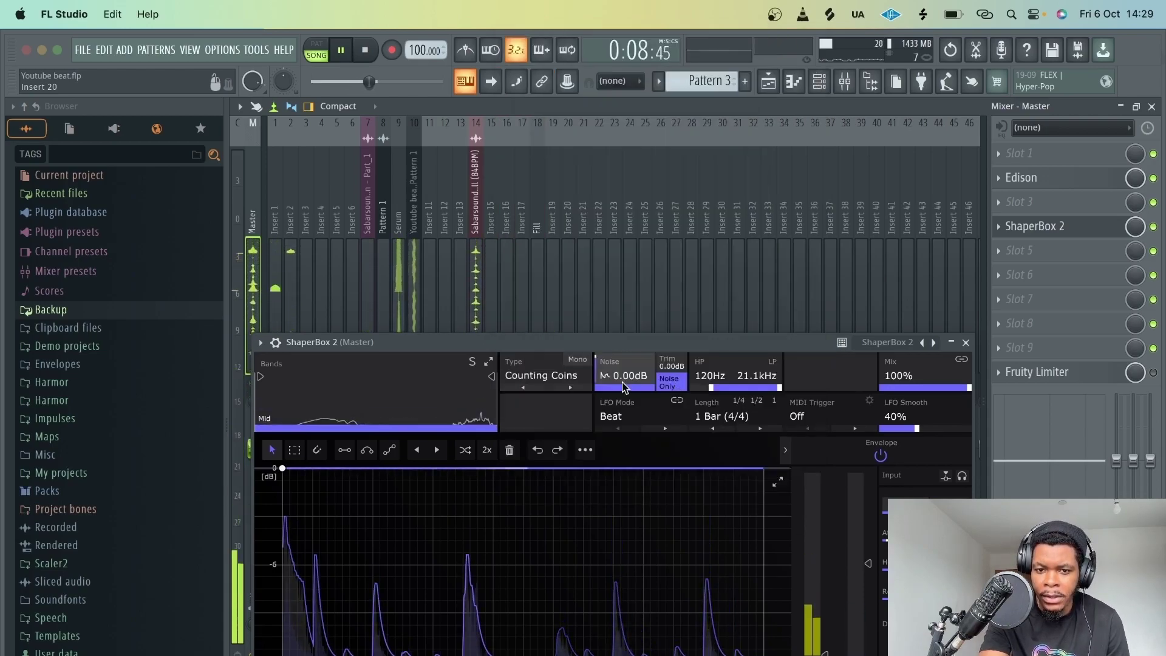
click(545, 375)
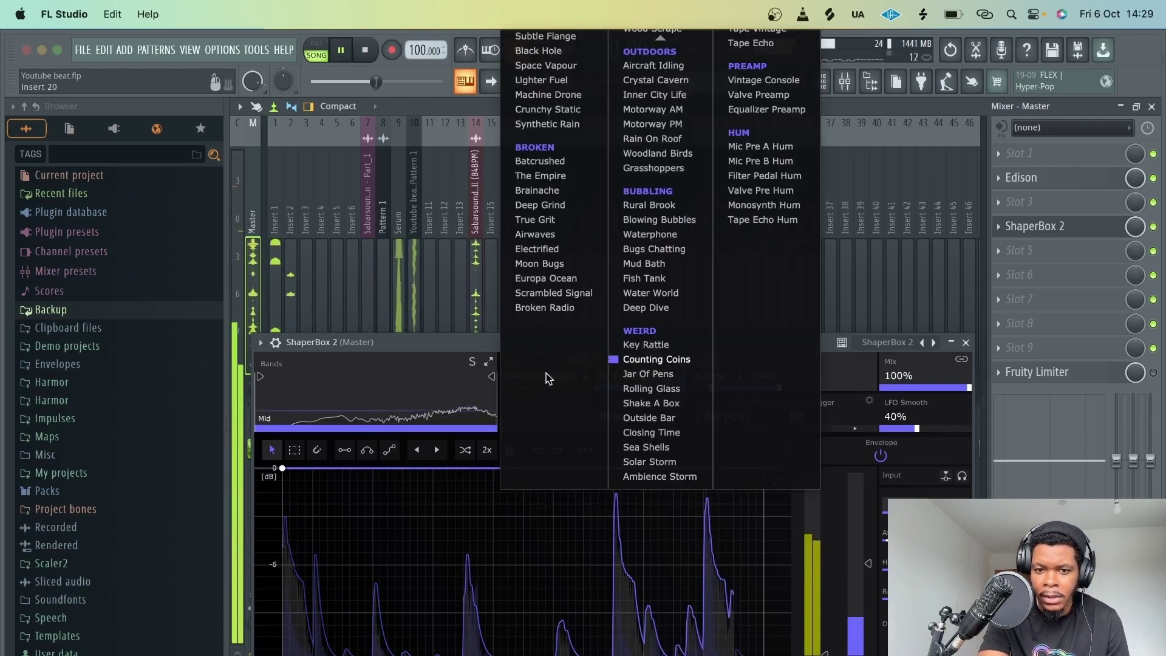
click(668, 375)
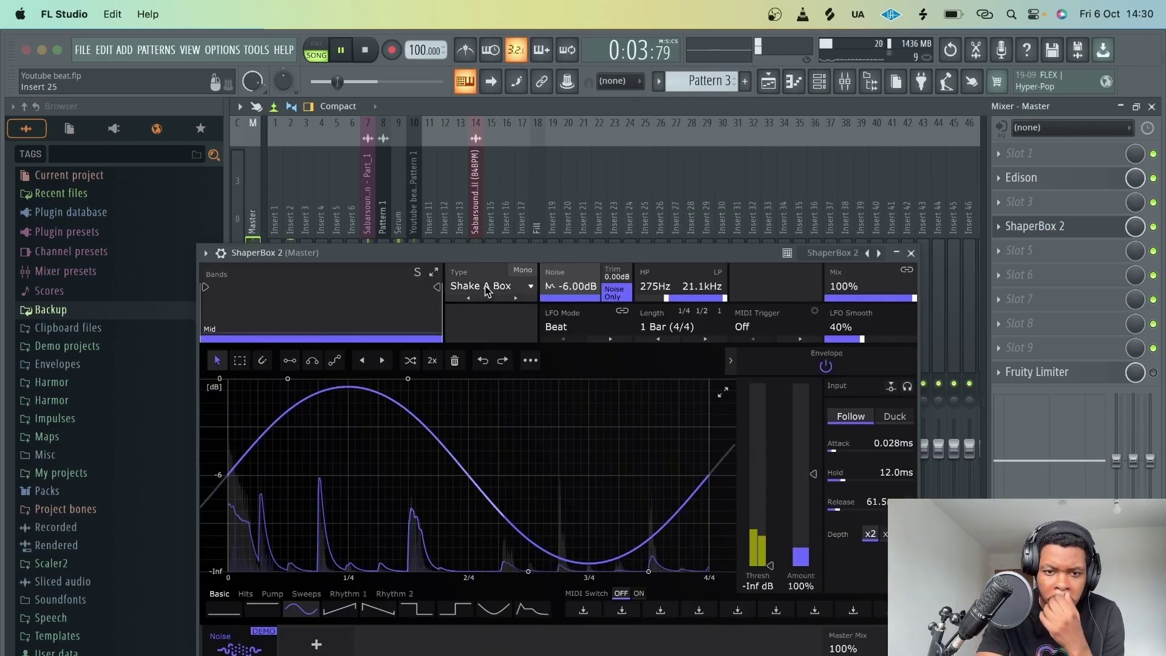
Set the ShaperBox 2 noise type to Key Rattle, with the high-pass at 209 Hz and a lower LFO Smooth.
click(485, 287)
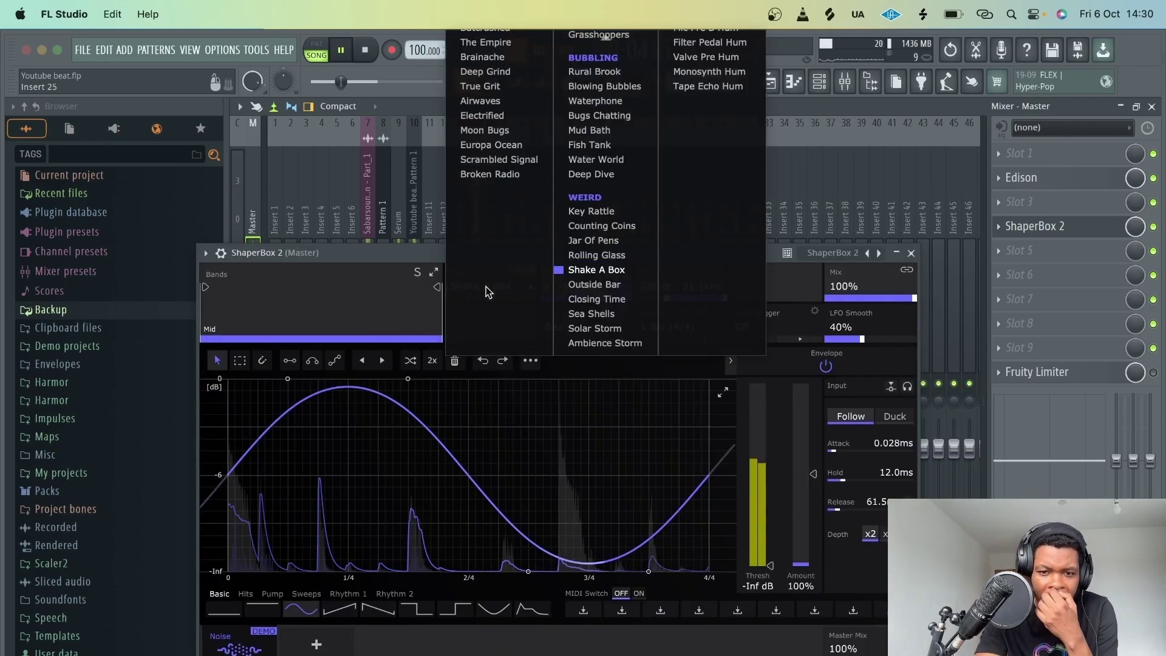
click(600, 212)
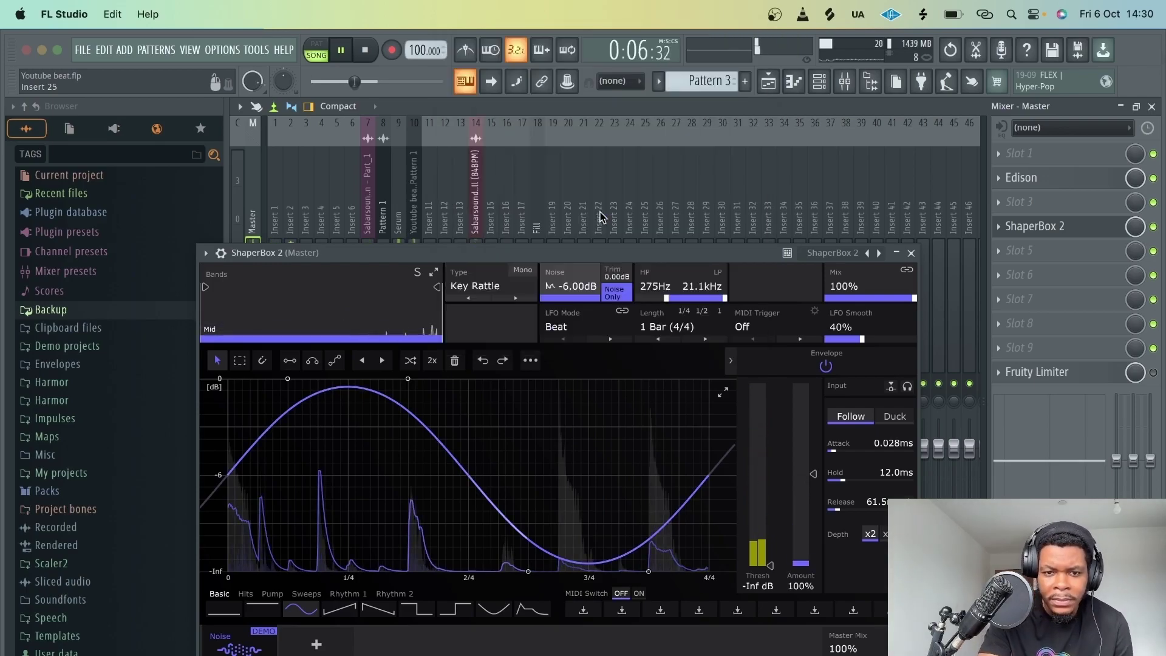
drag(666, 298, 663, 298)
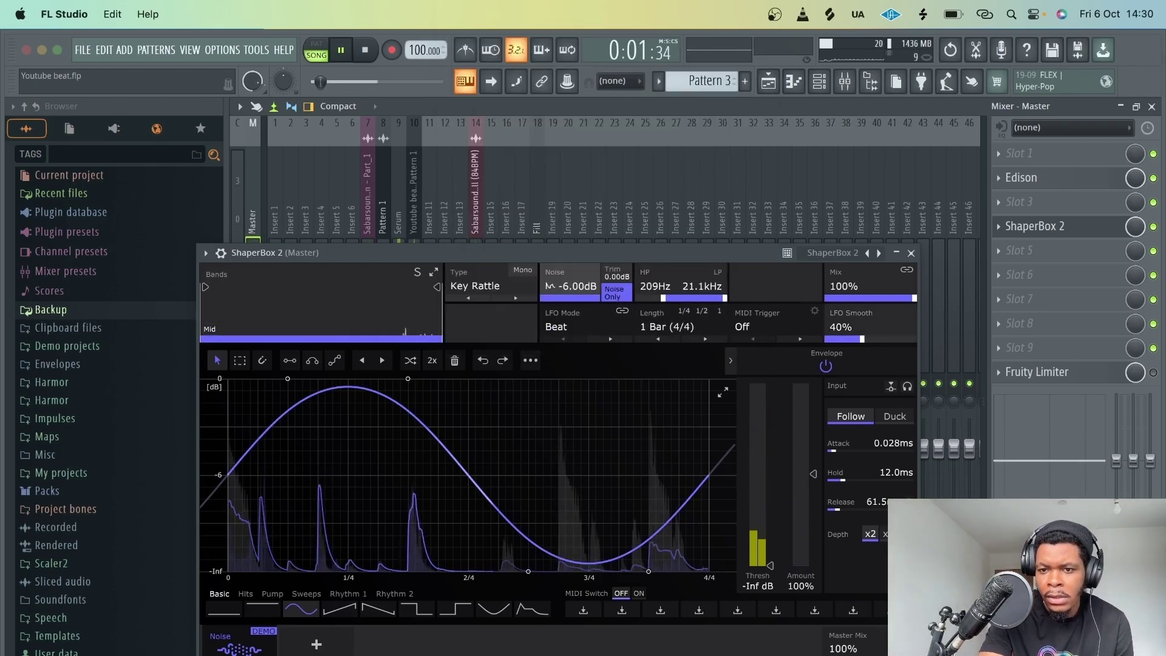
drag(861, 339, 791, 329)
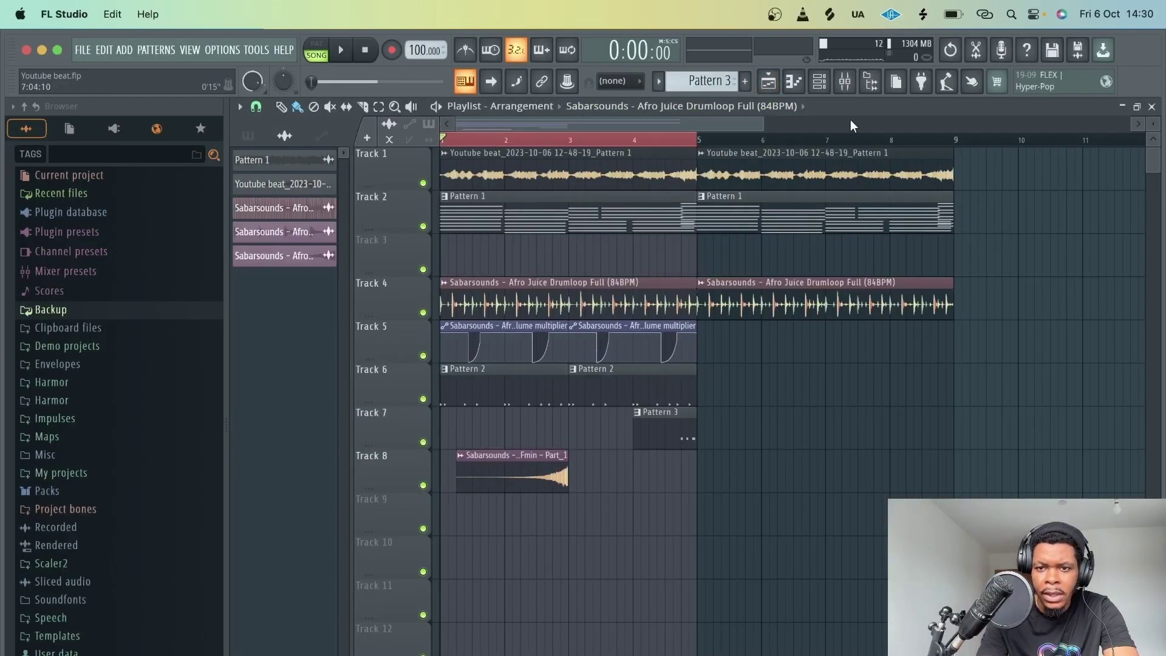
Render the Master mixer track in Song selection mode to a 32Bit float stereo WAV and open the playlist.
click(844, 81)
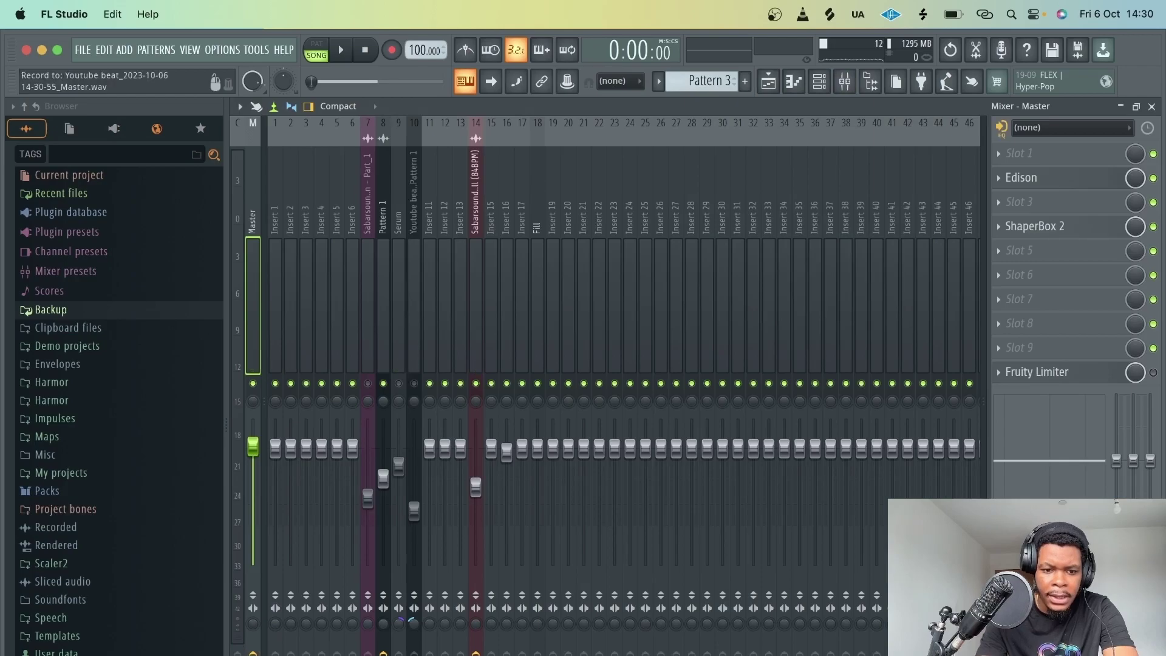
key(alt+r)
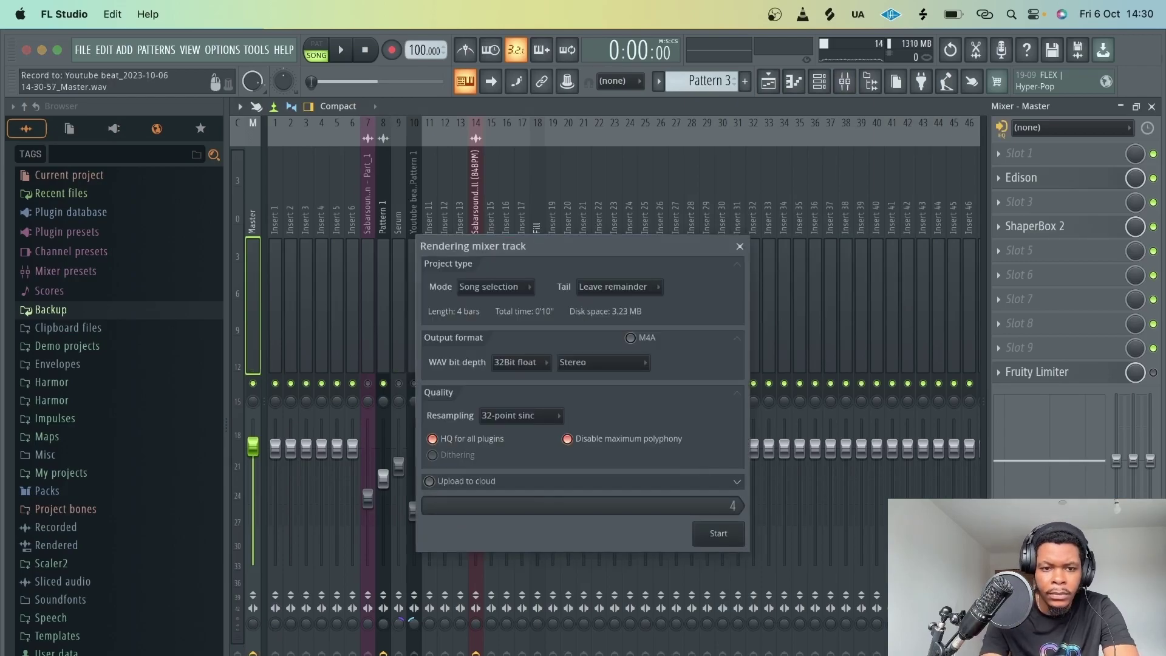
click(720, 533)
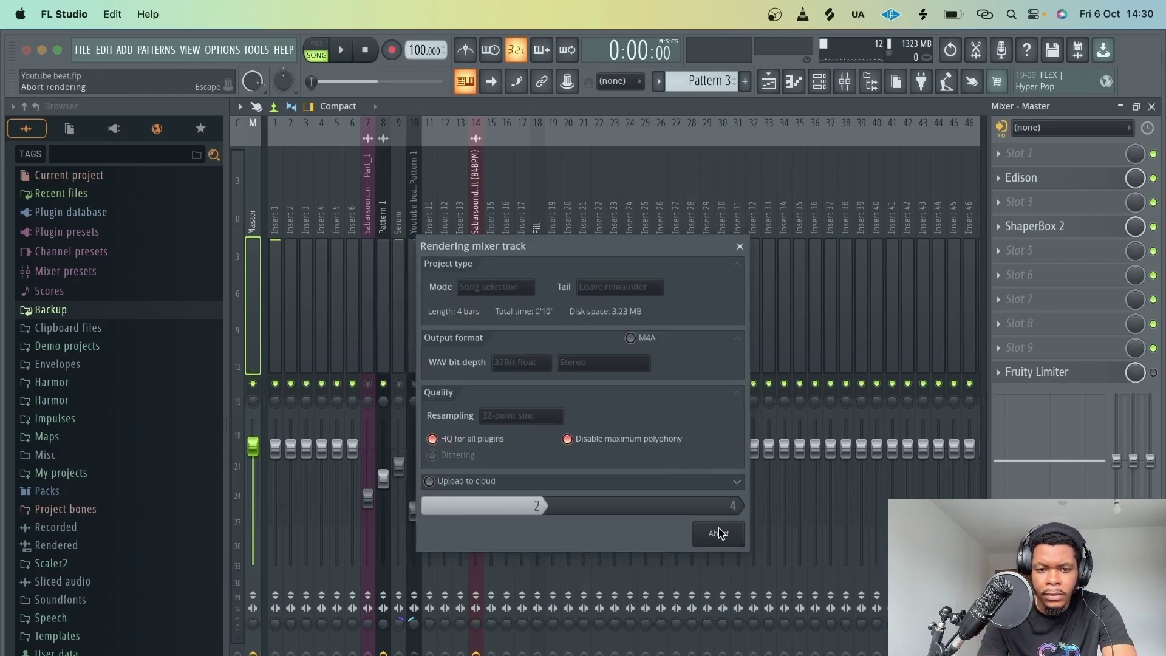
click(768, 80)
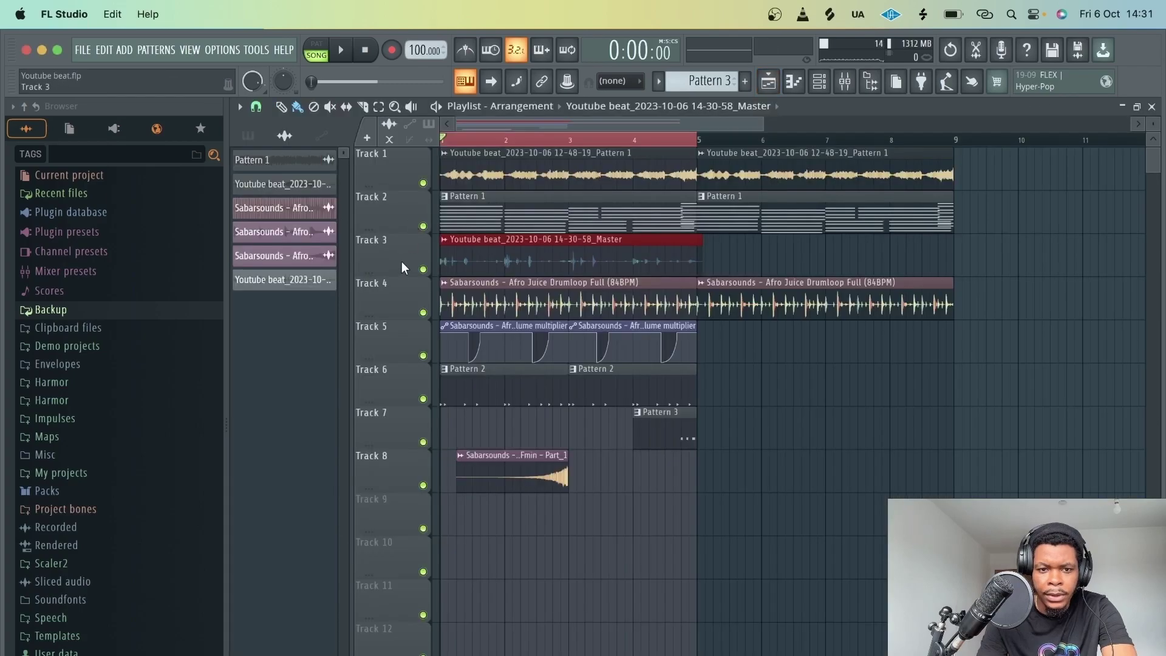
Solo Track 3 during playback and open the settings of the rendered Master clip.
key(space)
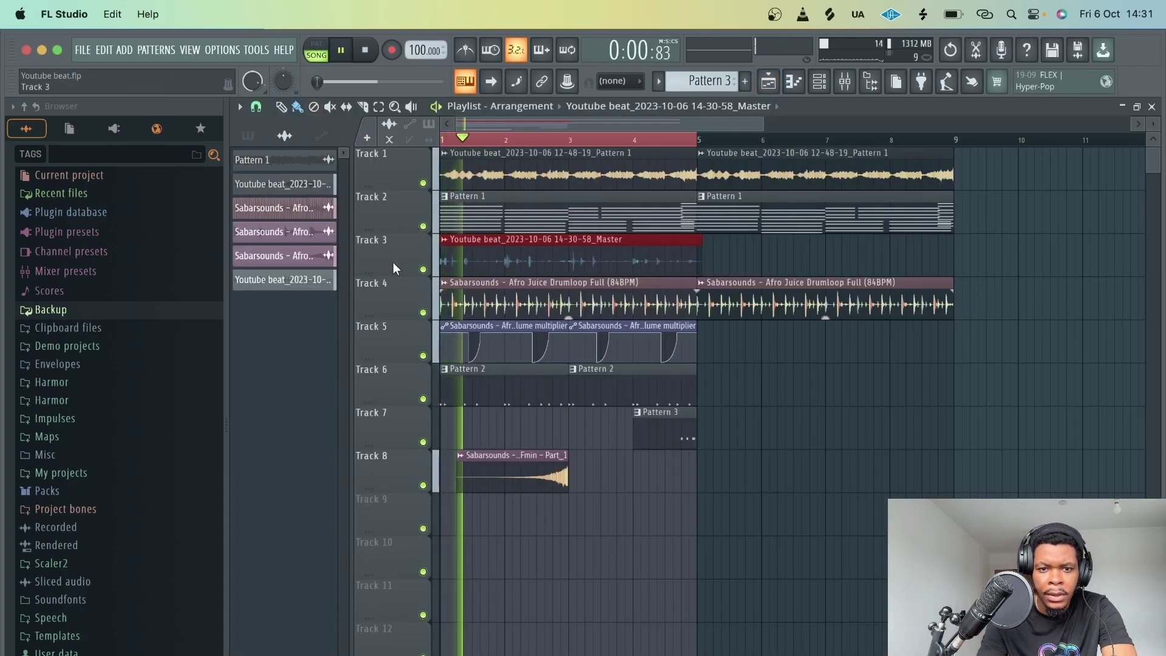
ctrl+click(423, 269)
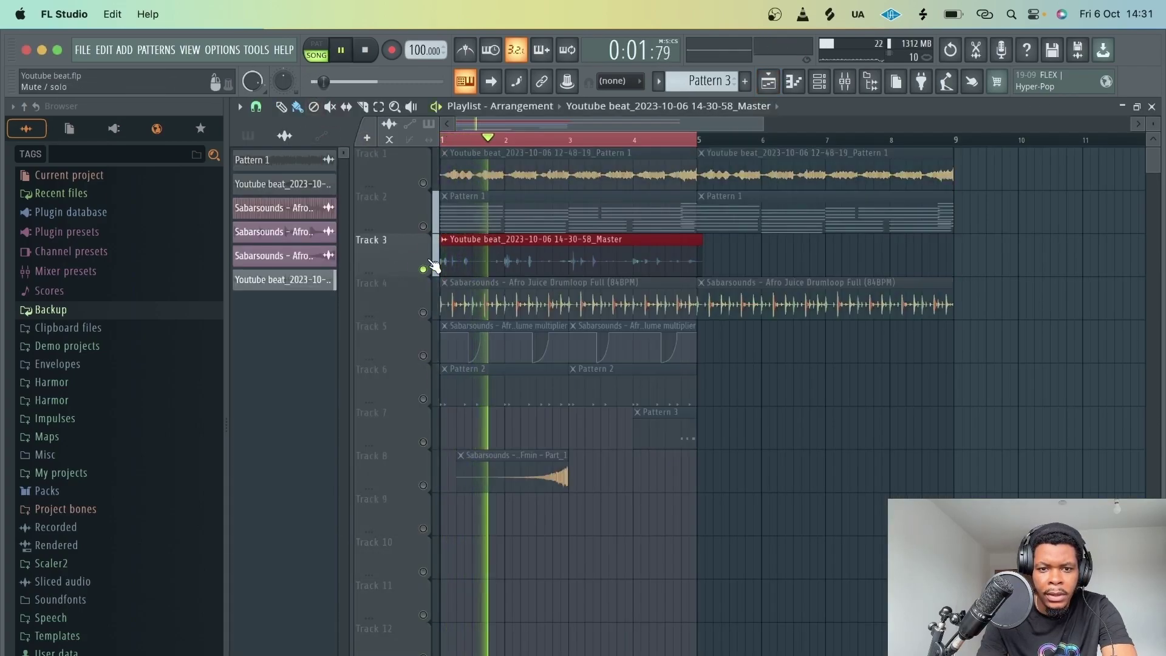
double_click(530, 252)
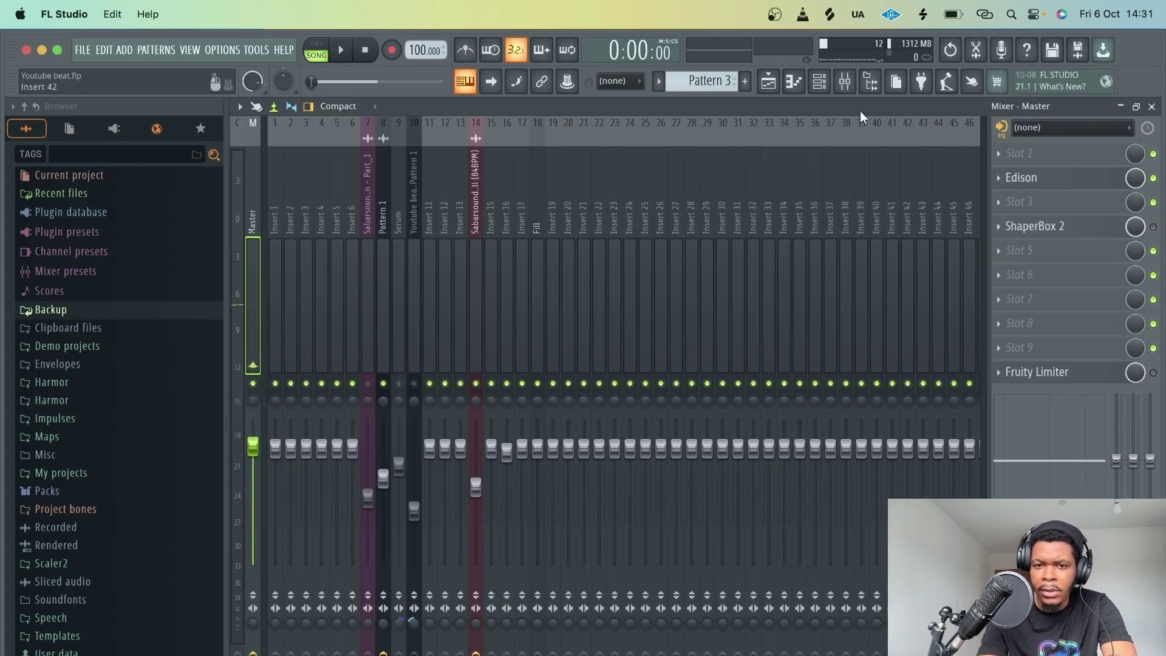
Unmute Track 6 in the playlist and play it together with the rendered clip on Track 3.
click(767, 88)
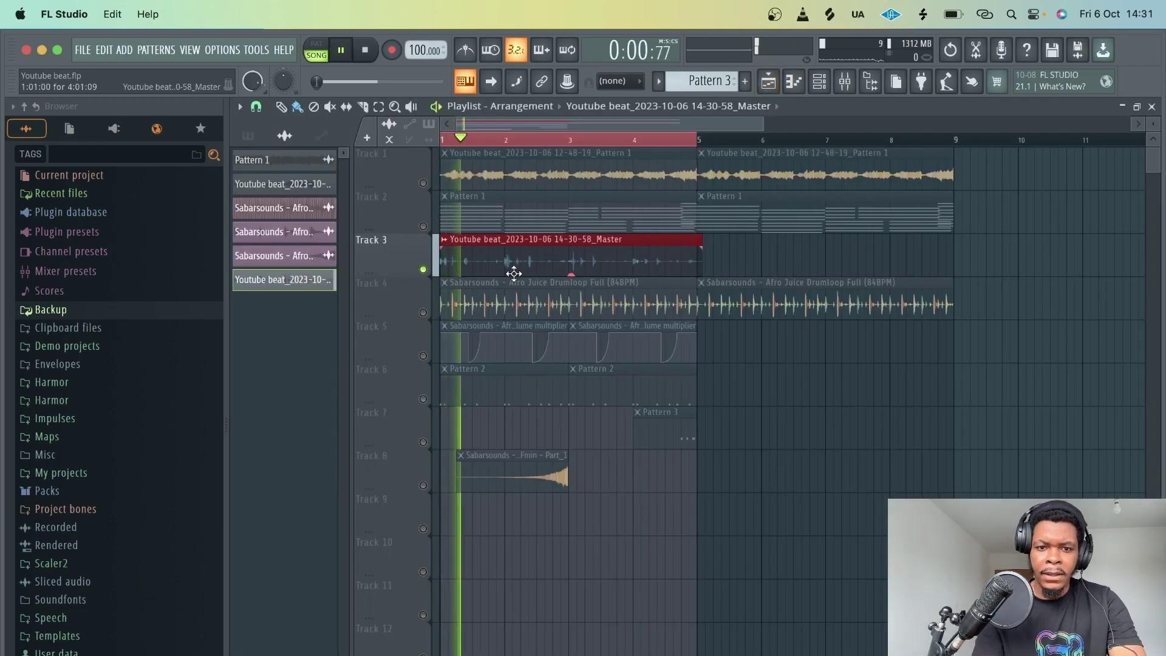
click(424, 401)
key(space)
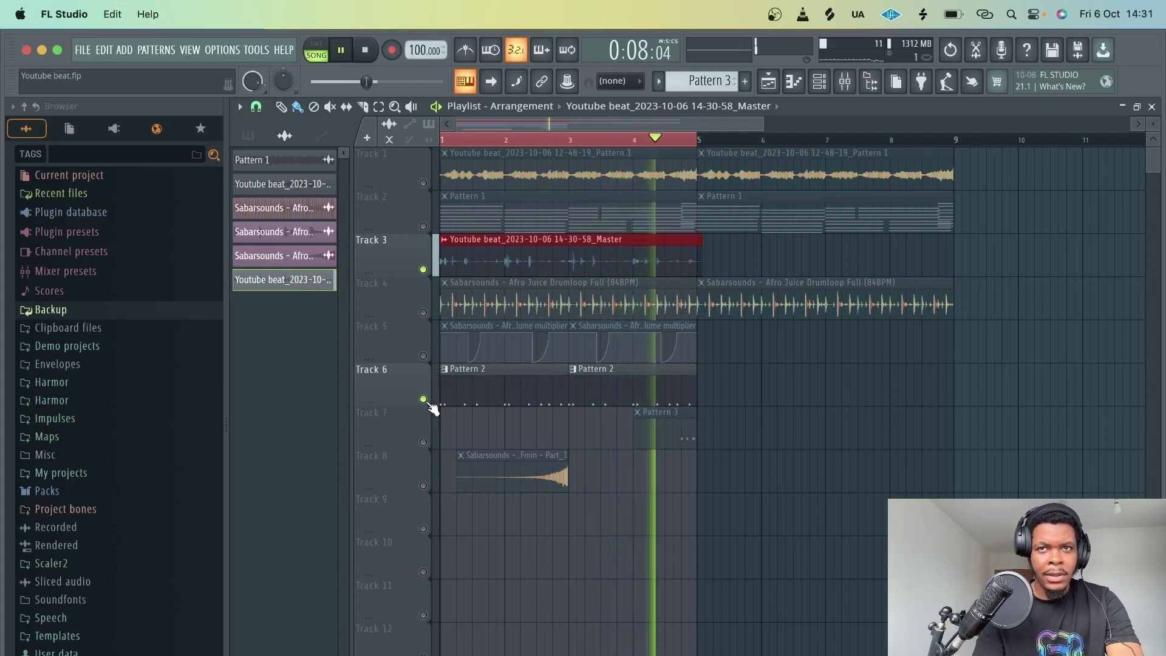
Stop playback, cut off the rendered Master clip at bar 5 and move it to Track 10.
key(space)
key(c)
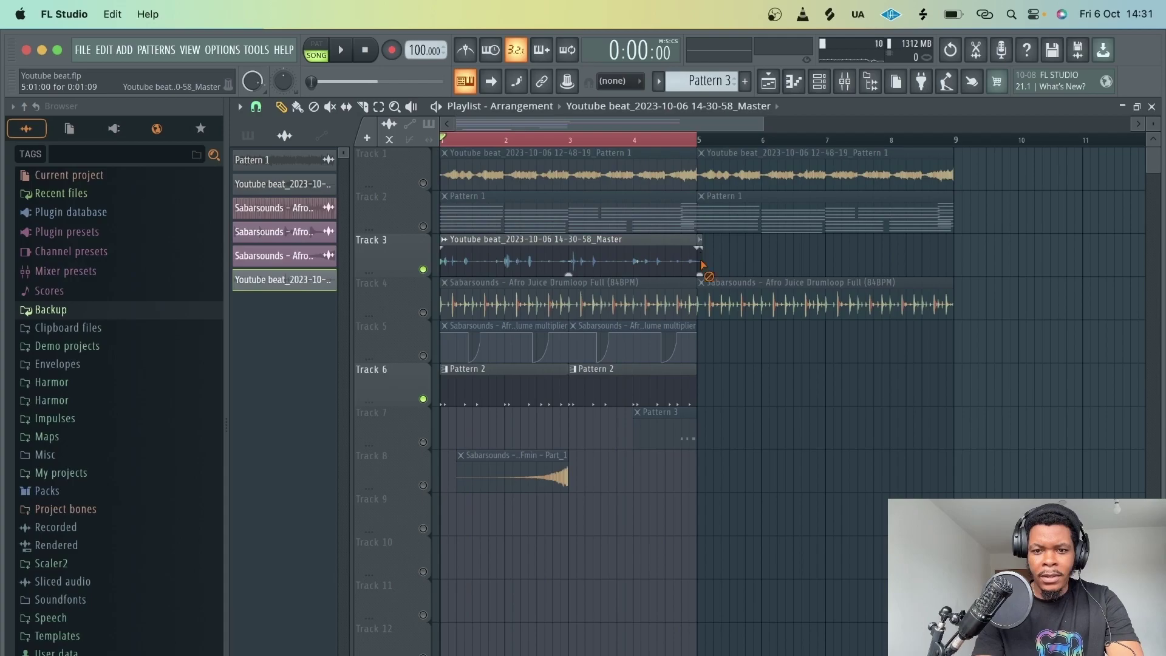
drag(614, 252, 611, 560)
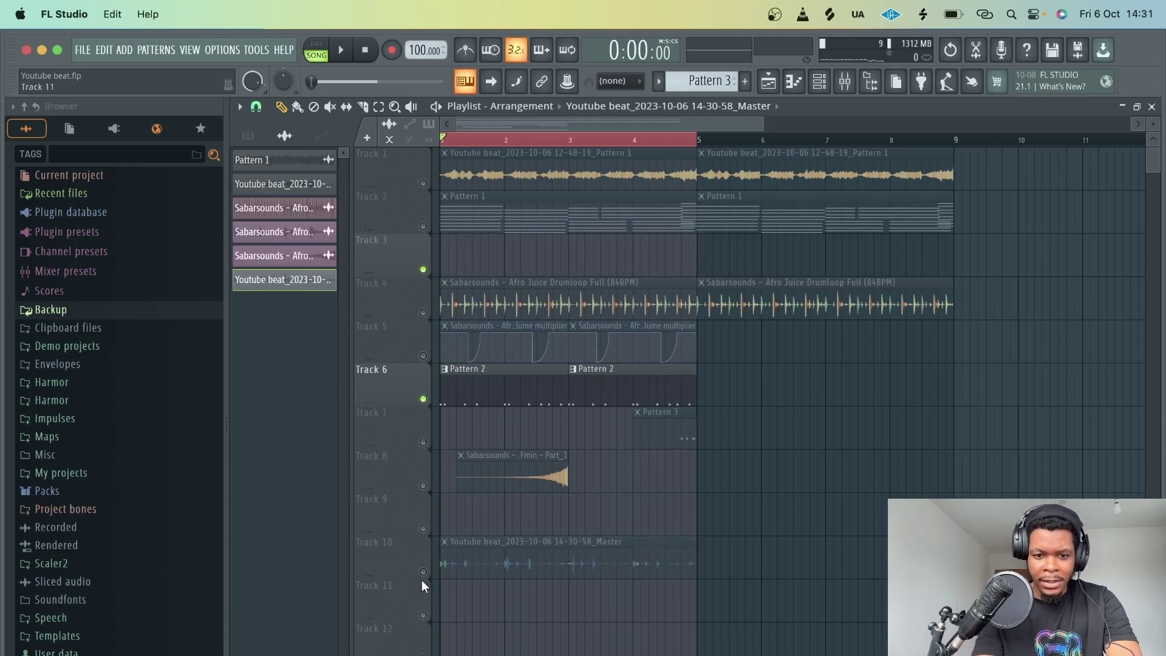
Route the rendered Master clip's channel to mixer Insert 22.
double_click(483, 548)
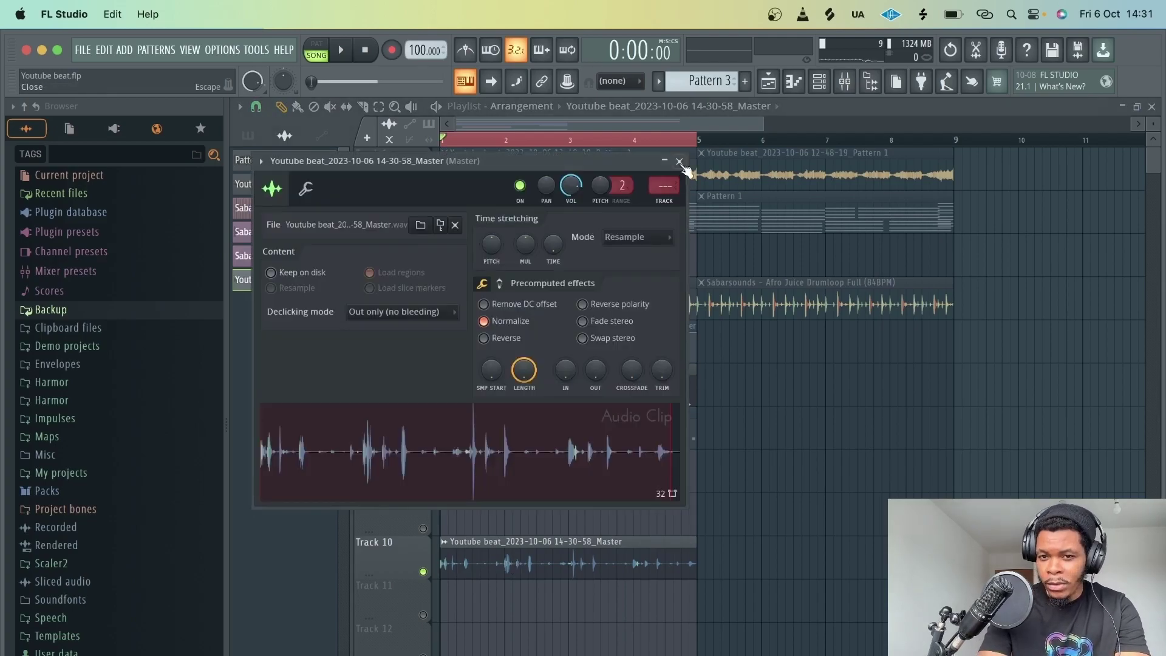
click(680, 163)
click(845, 83)
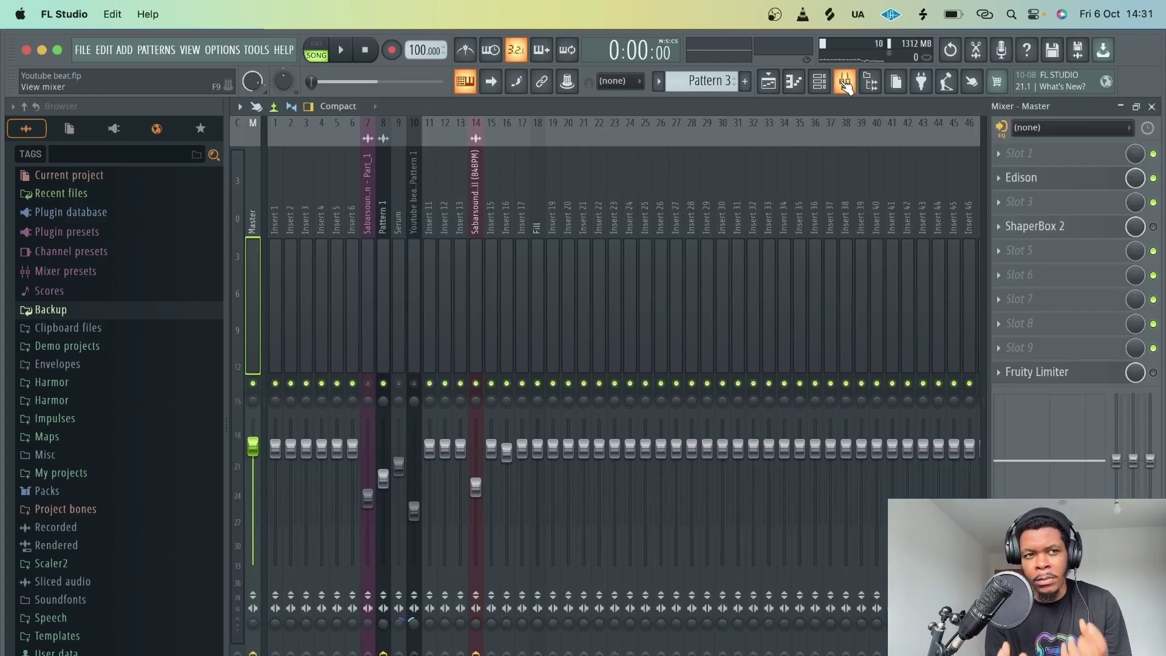
click(595, 188)
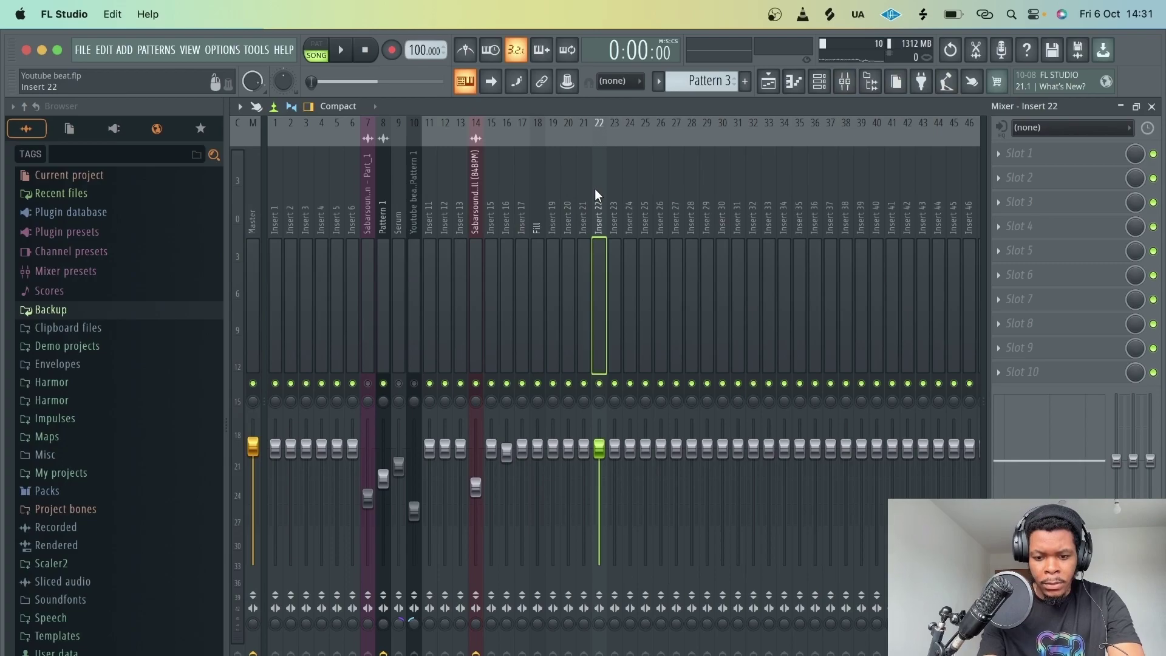
key(ctrl+l)
Load Soft Limit into Slot 6 of the rendered clip's mixer track, adjust its soft limit threshold and play the song.
click(1019, 275)
click(523, 126)
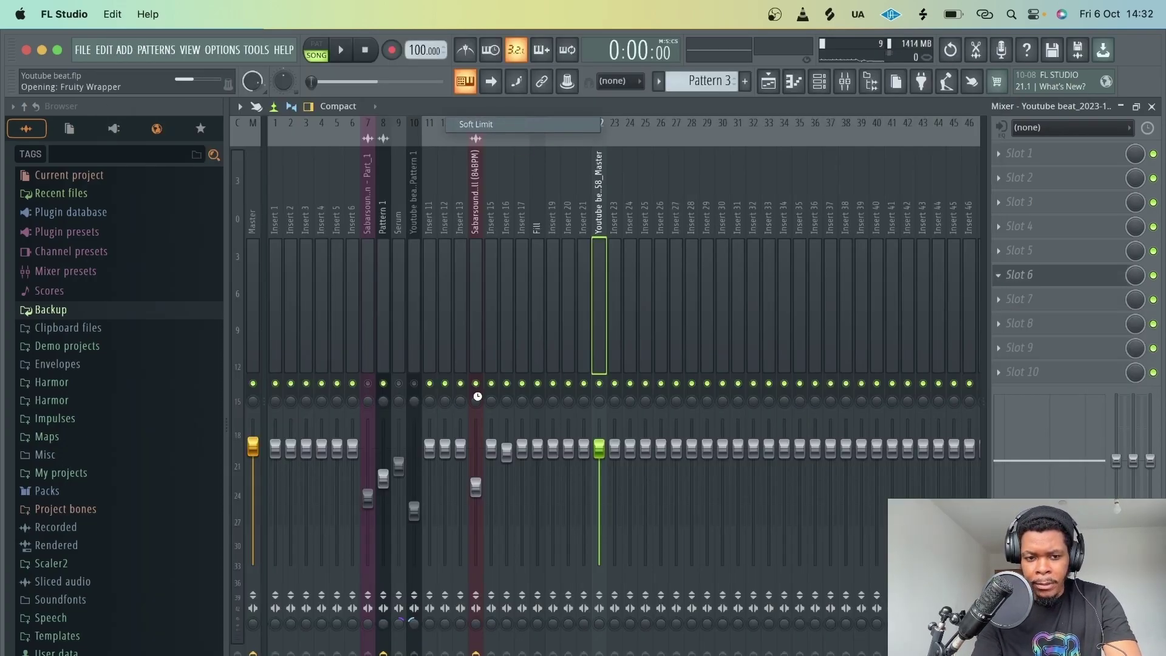
drag(347, 374, 364, 408)
key(space)
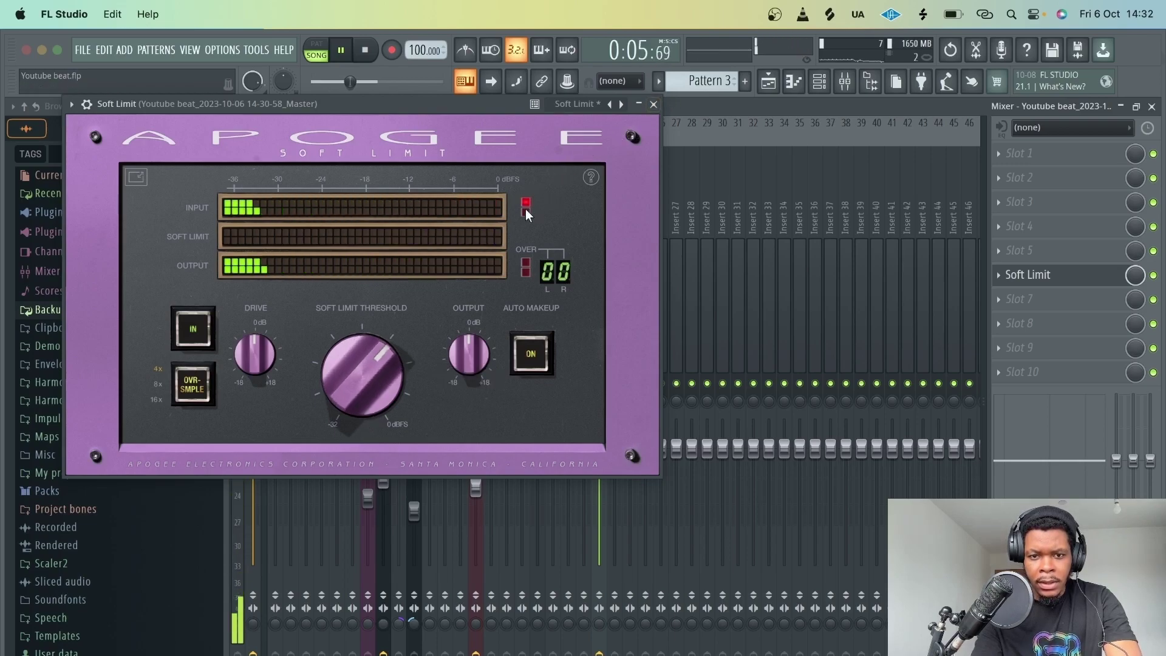
Close Soft Limit, restore all playlist tracks by toggling solo on Track 4, and play the full arrangement.
click(654, 104)
key(space)
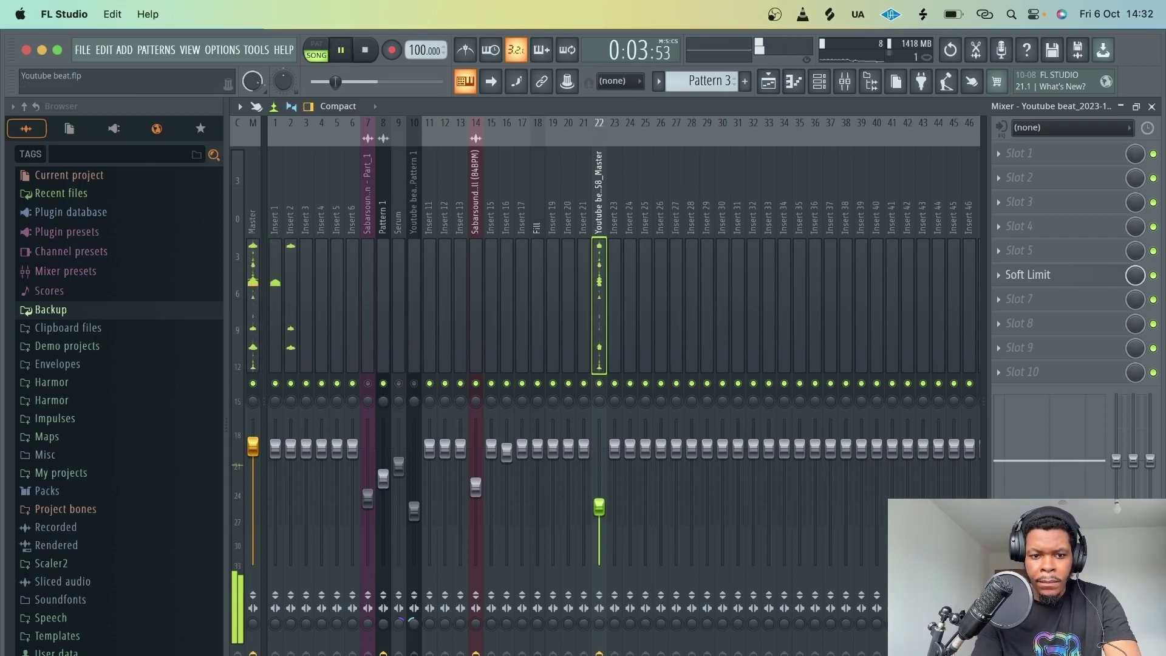
click(768, 82)
key(space)
right_click(423, 312)
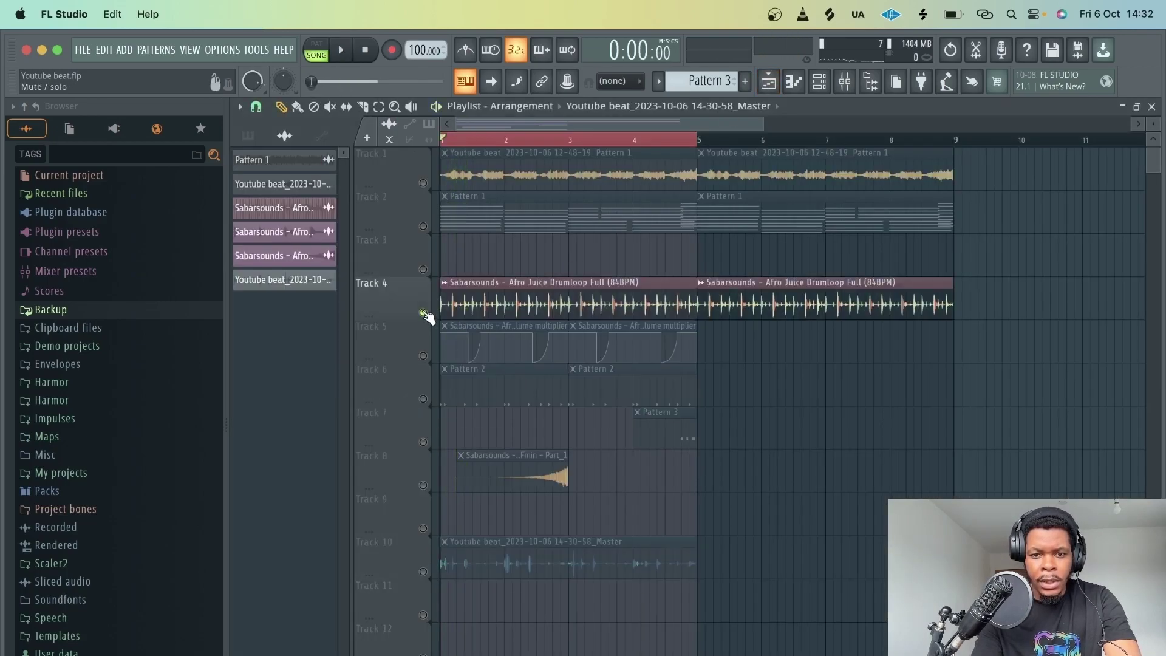
right_click(423, 313)
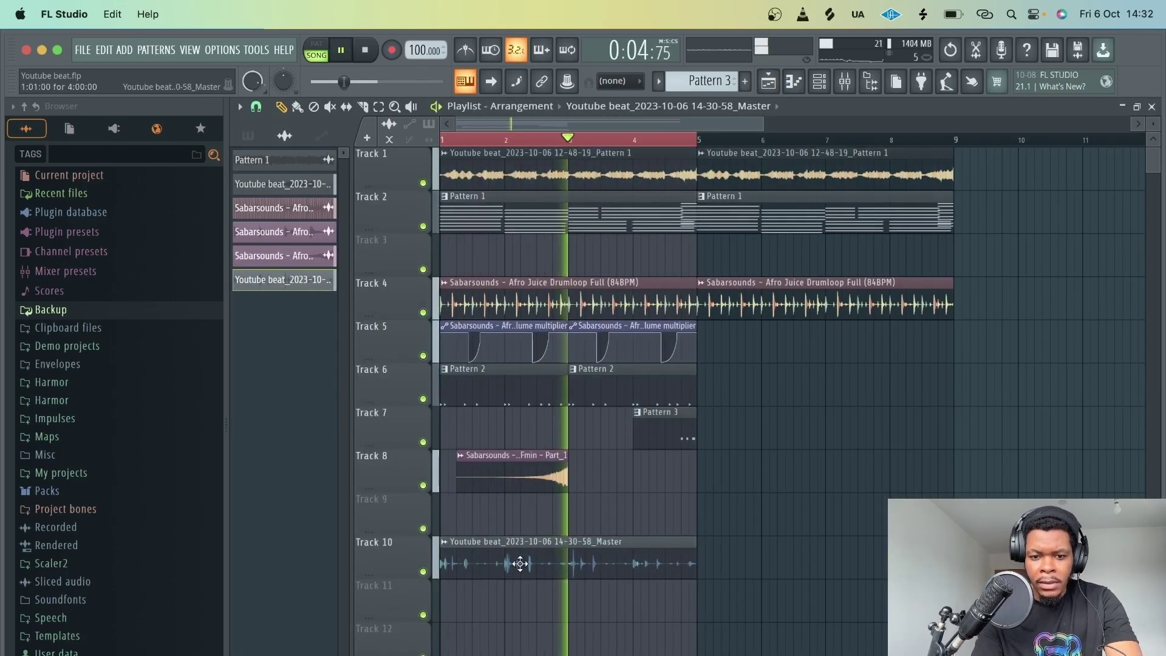
Lower the rendered Master clip's mixer fader on Insert 22 to about 43% while the song plays.
double_click(523, 559)
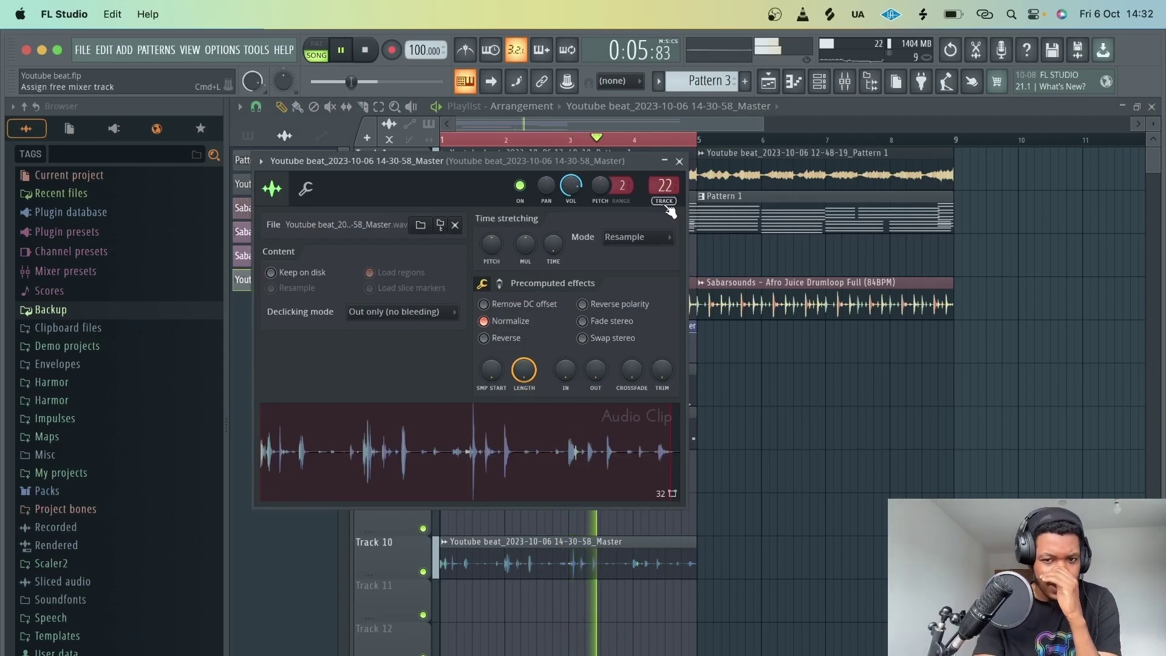
click(679, 161)
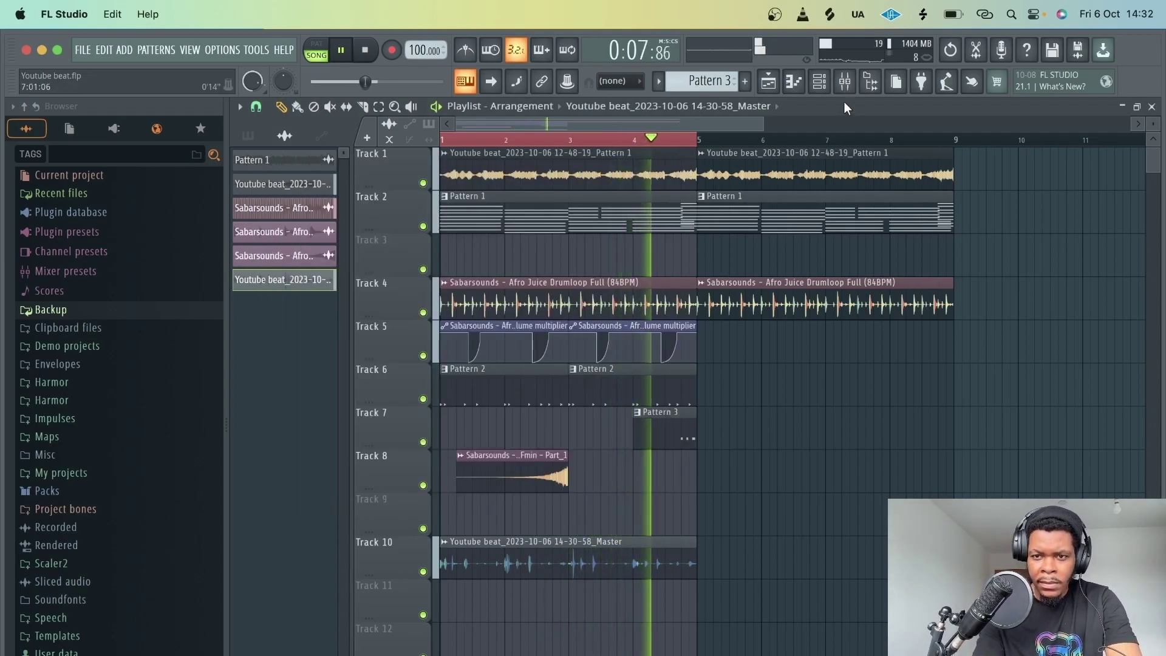
click(844, 81)
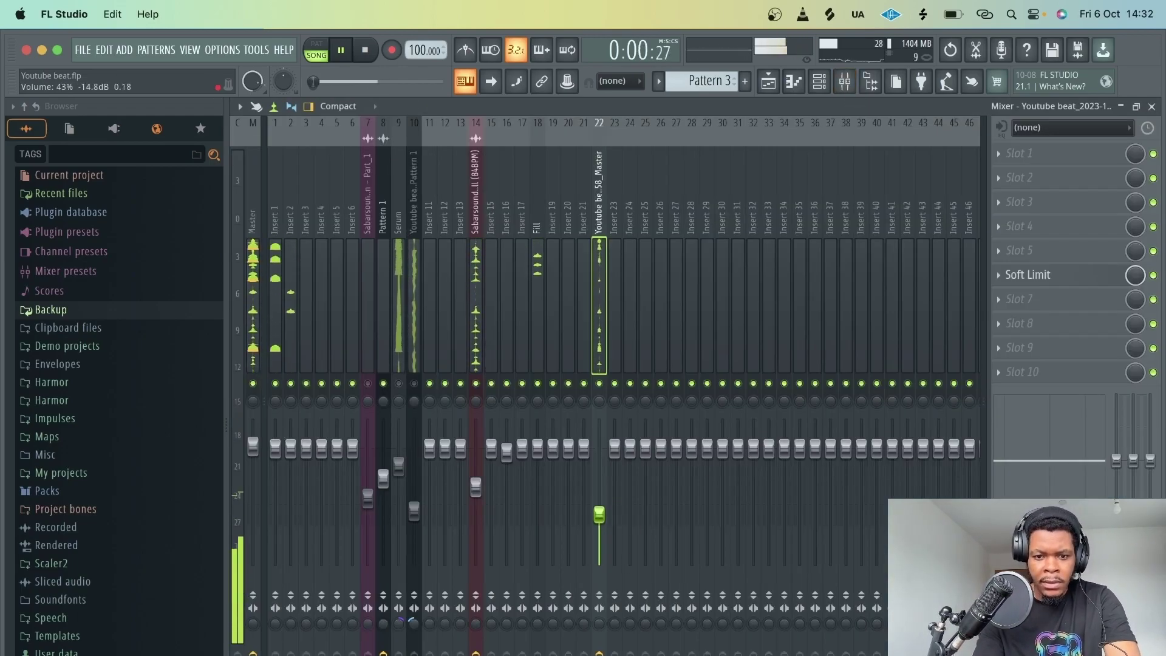
key(space)
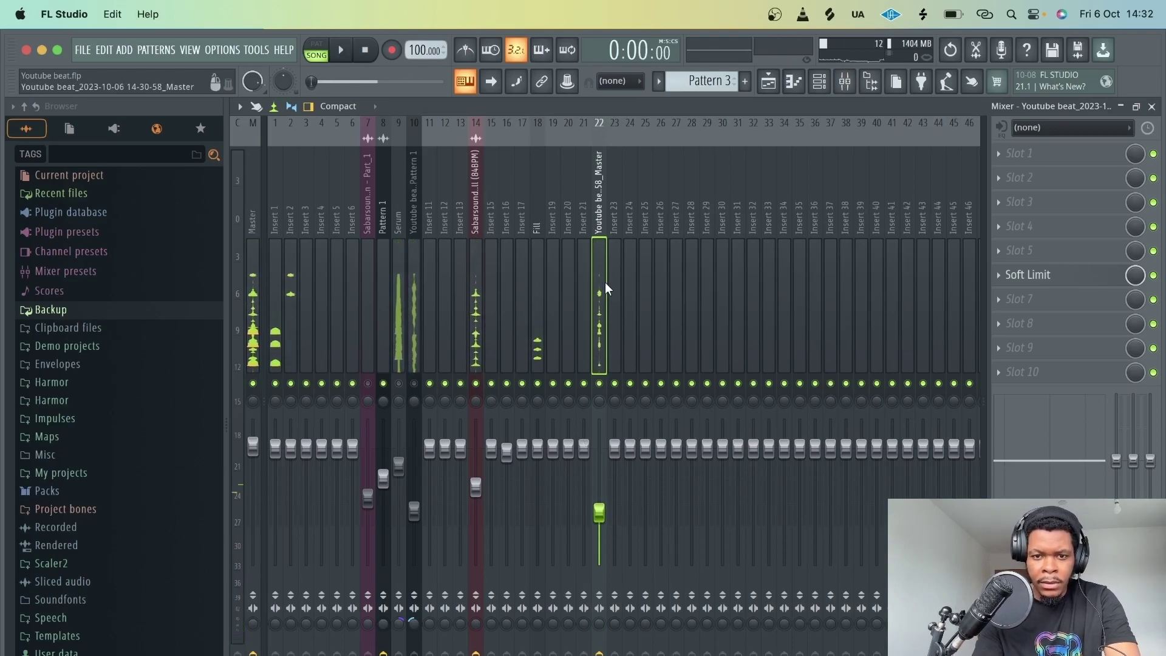
Collapse the DJ Odyccy pack and look through the sample packs for a percussion sound.
key(F9)
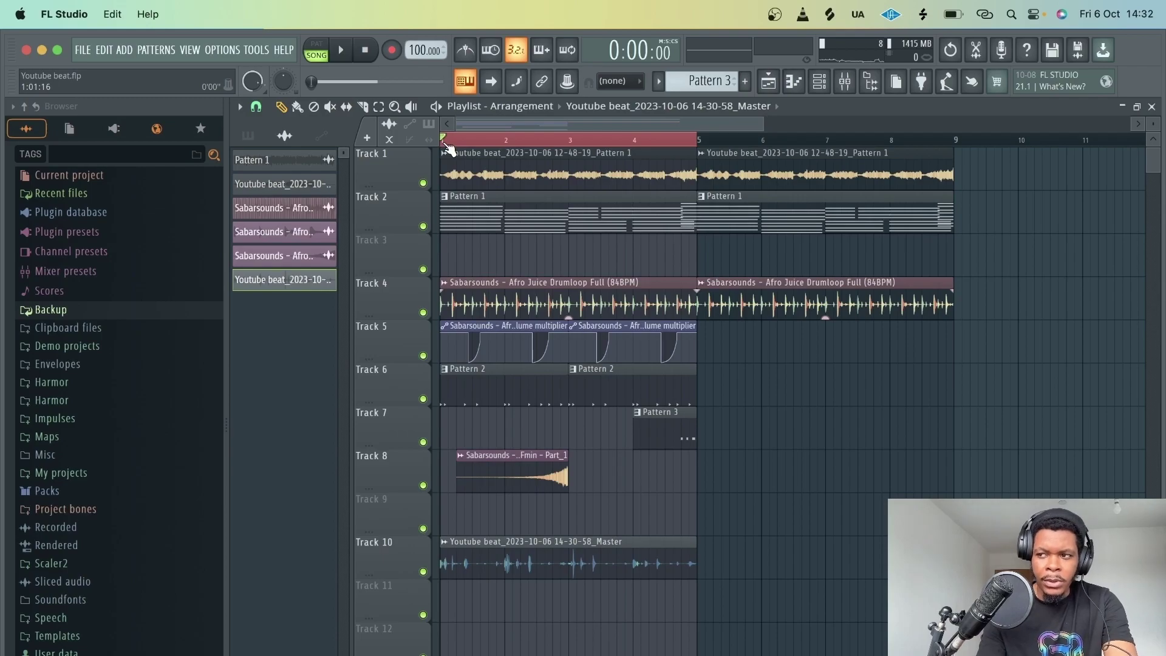
click(121, 395)
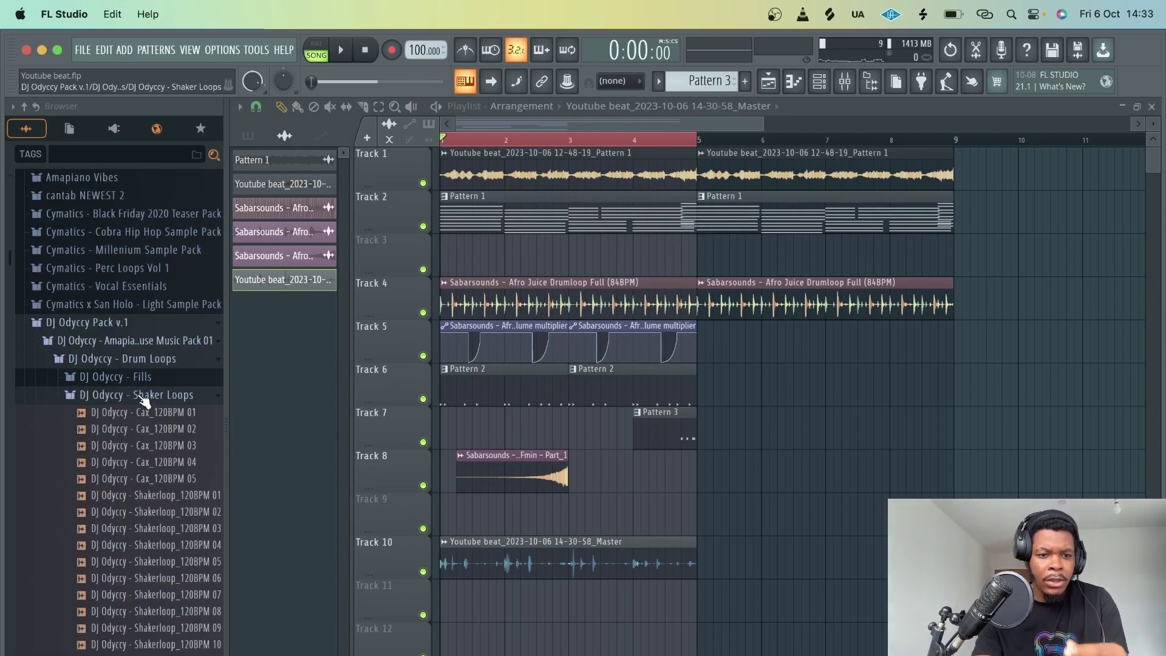
click(134, 327)
scroll(132, 346, down, 4)
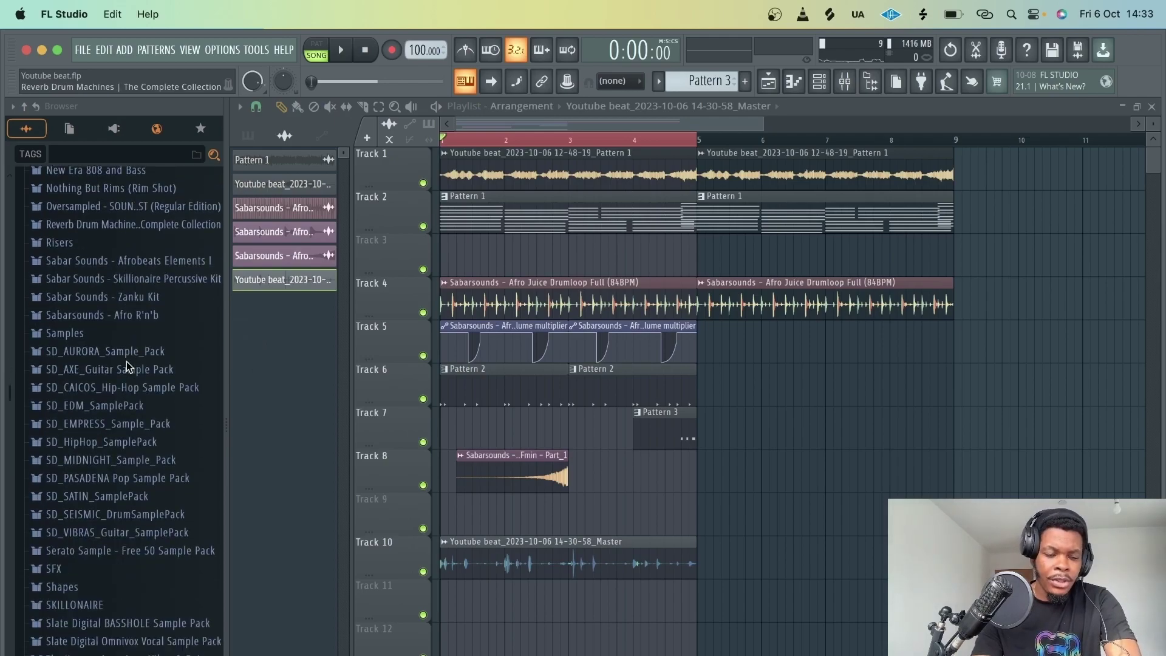
scroll(132, 386, up, 7)
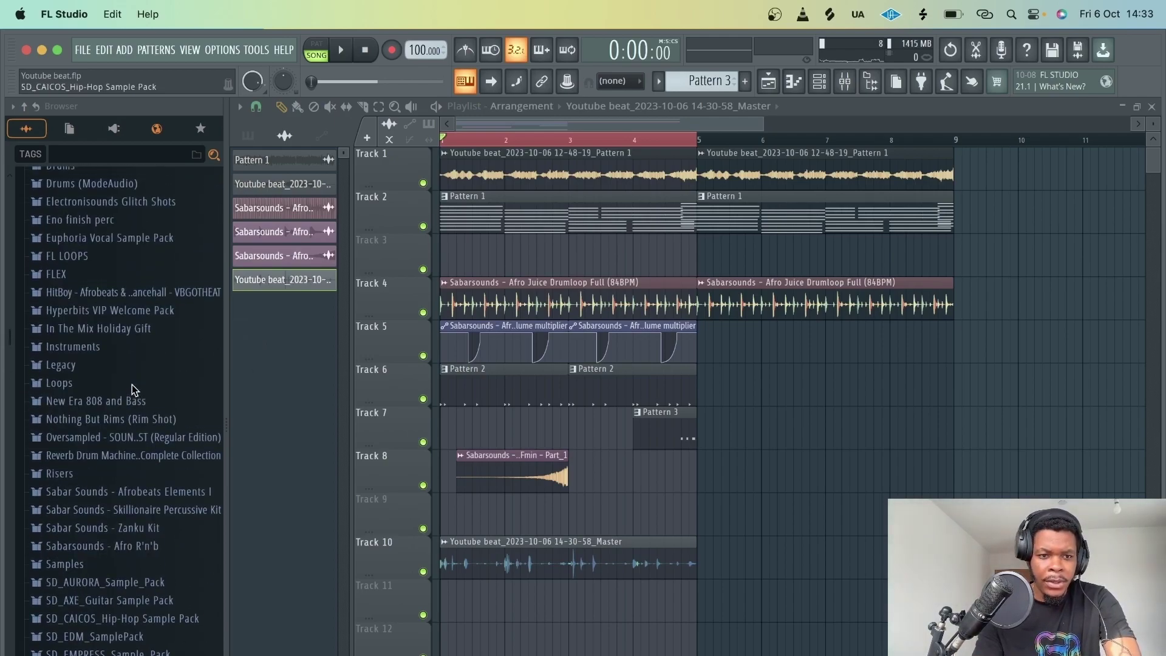
Audition the AFUCHE samples DM-AFU 01 to 04, settle on DM-AFU 02 and play the song for comparison.
click(111, 281)
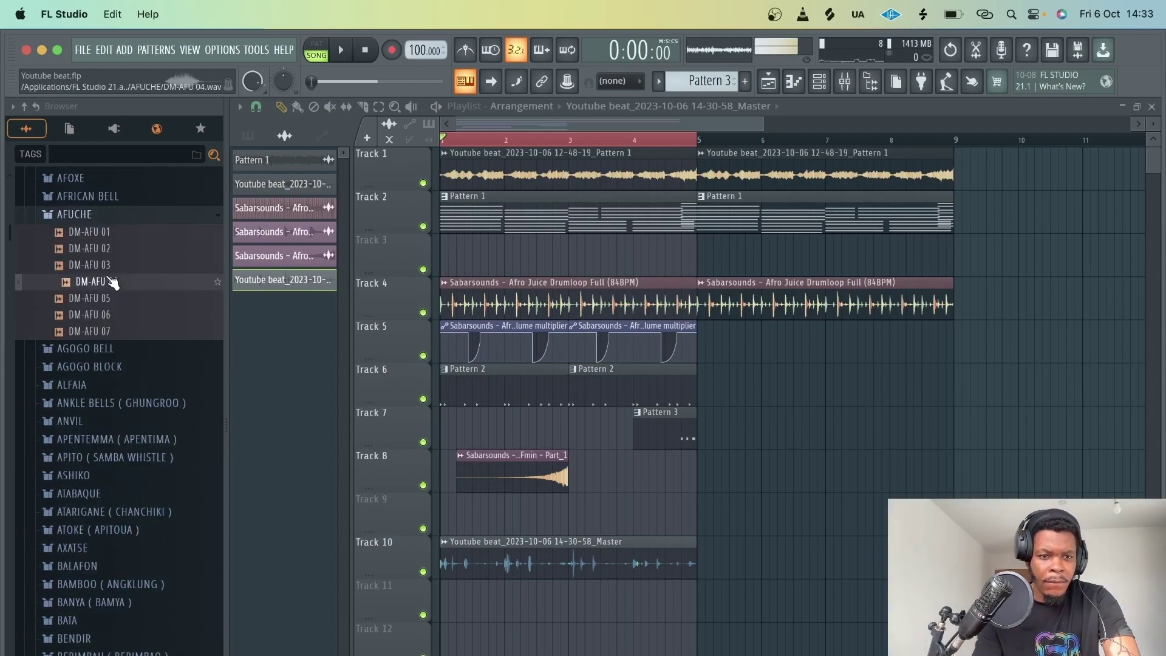
click(116, 266)
click(116, 248)
click(115, 231)
click(116, 249)
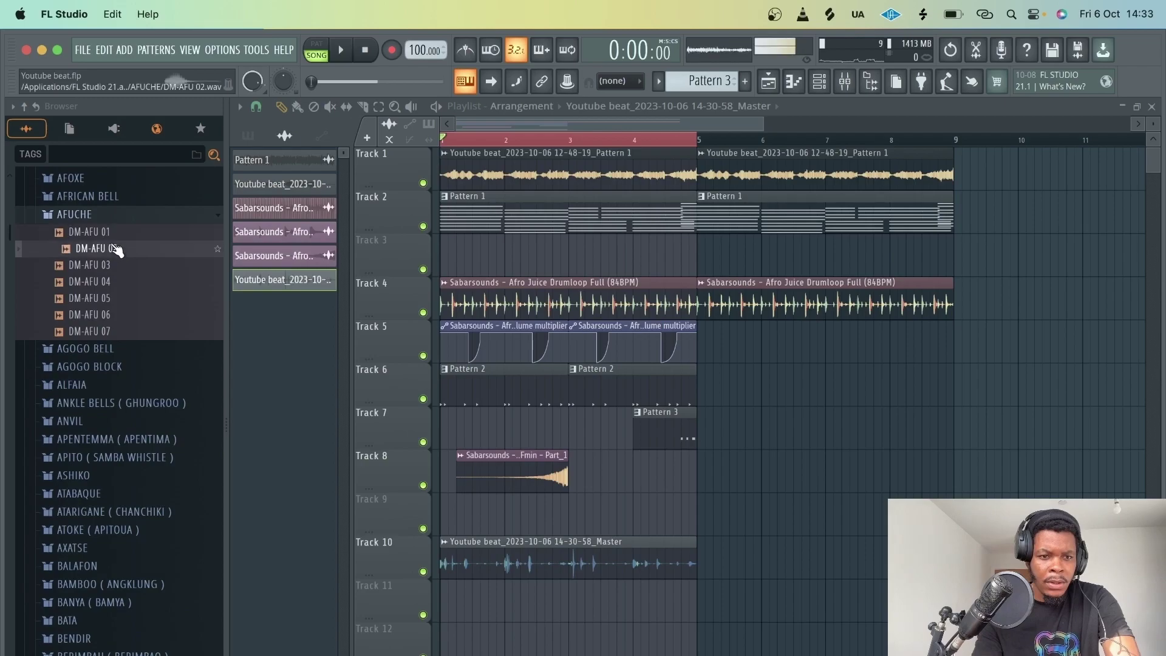
key(space)
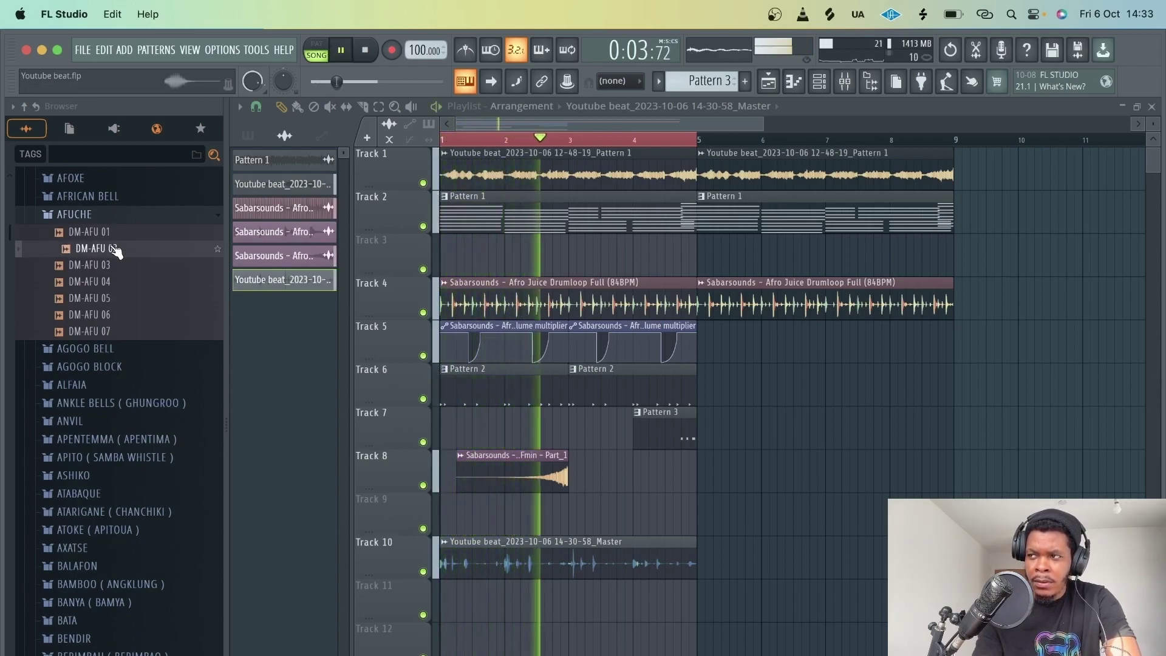
key(space)
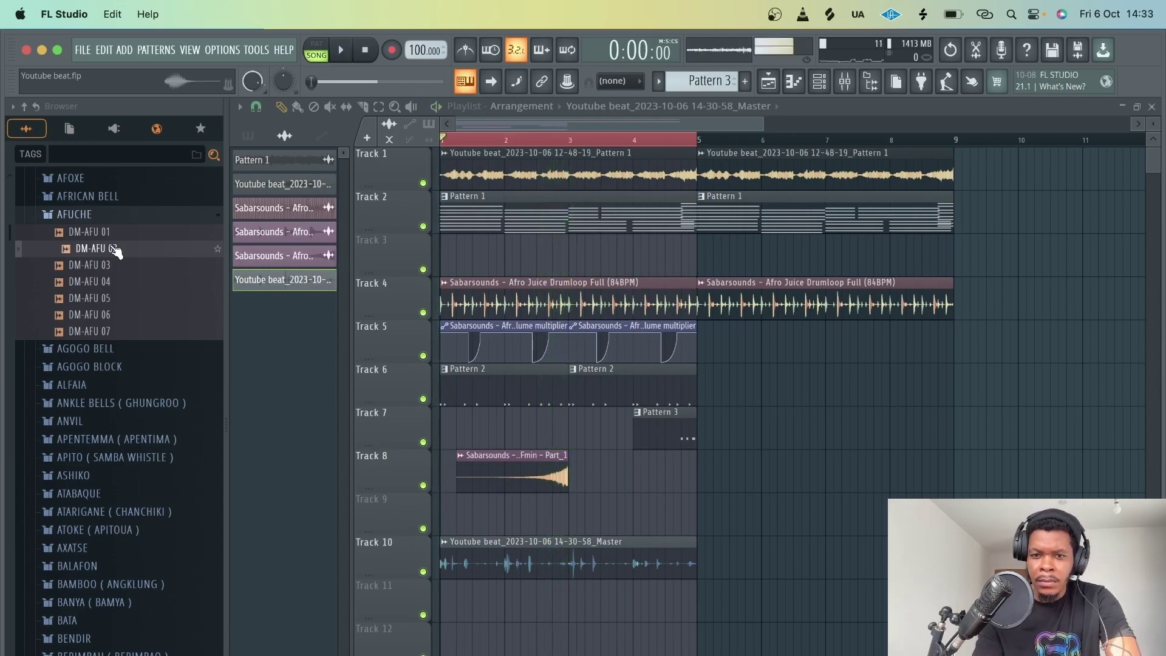
Add DM-AFU 02 to the channel rack in Pattern 4 and sequence it on steps 1, 4, 7, 9, 12 and 15.
key(F6)
drag(134, 247, 376, 513)
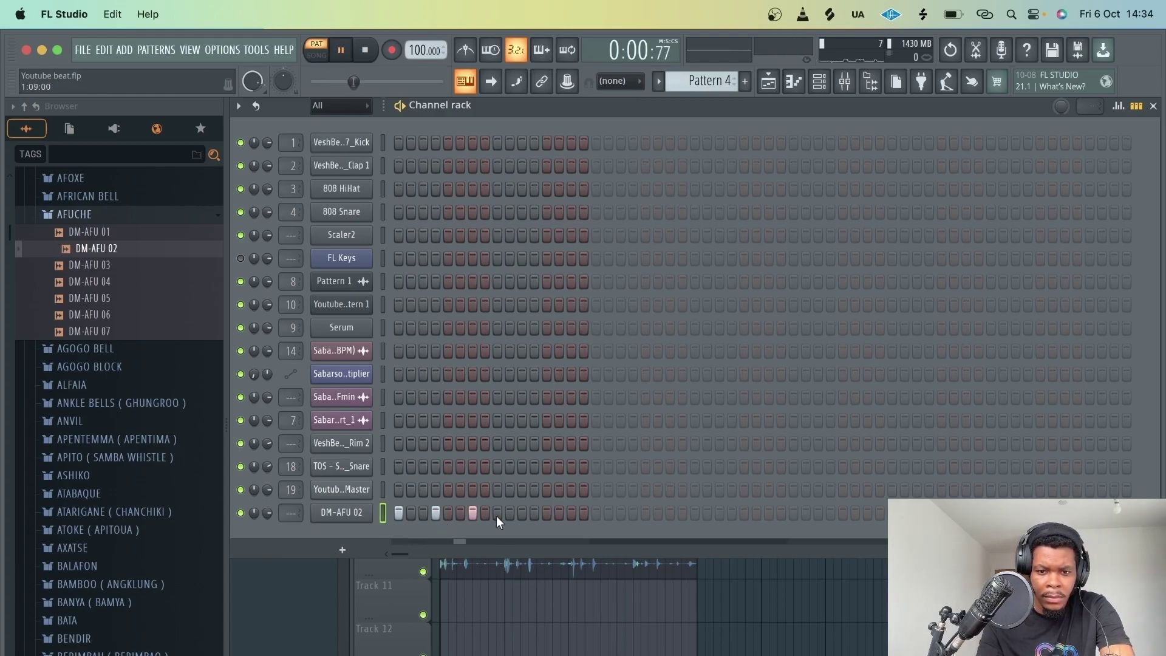
Shape DM-AFU 02's volume envelope with a minimal attack, a shorter hold, a low sustain and a decay of about 34%.
click(340, 512)
click(360, 208)
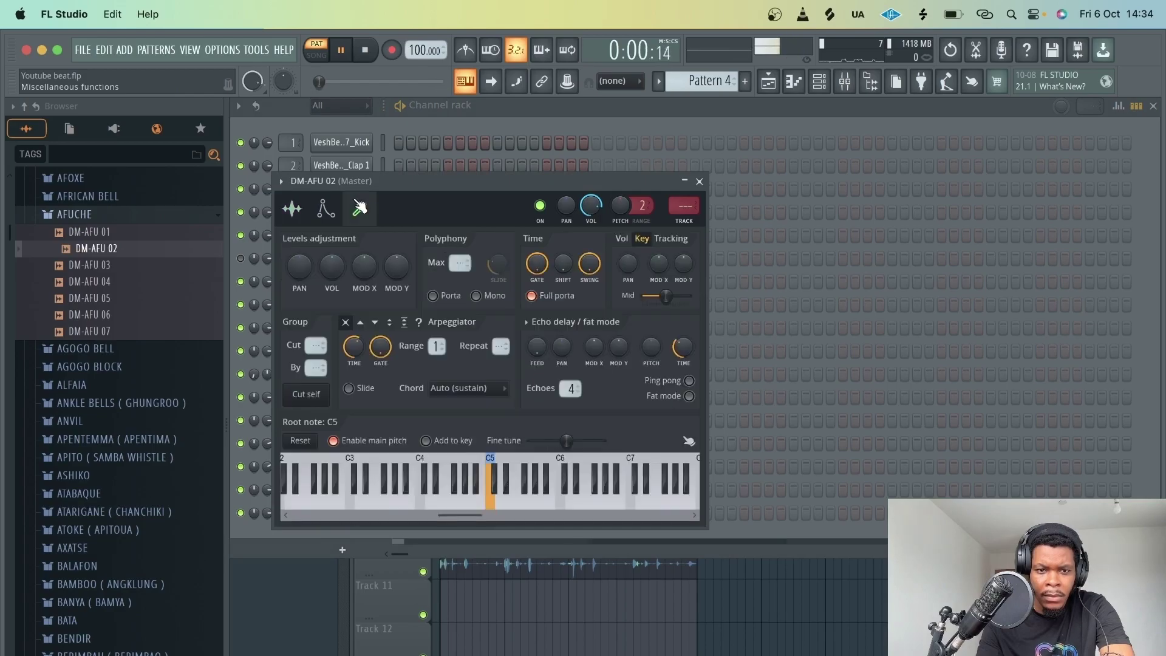
click(328, 215)
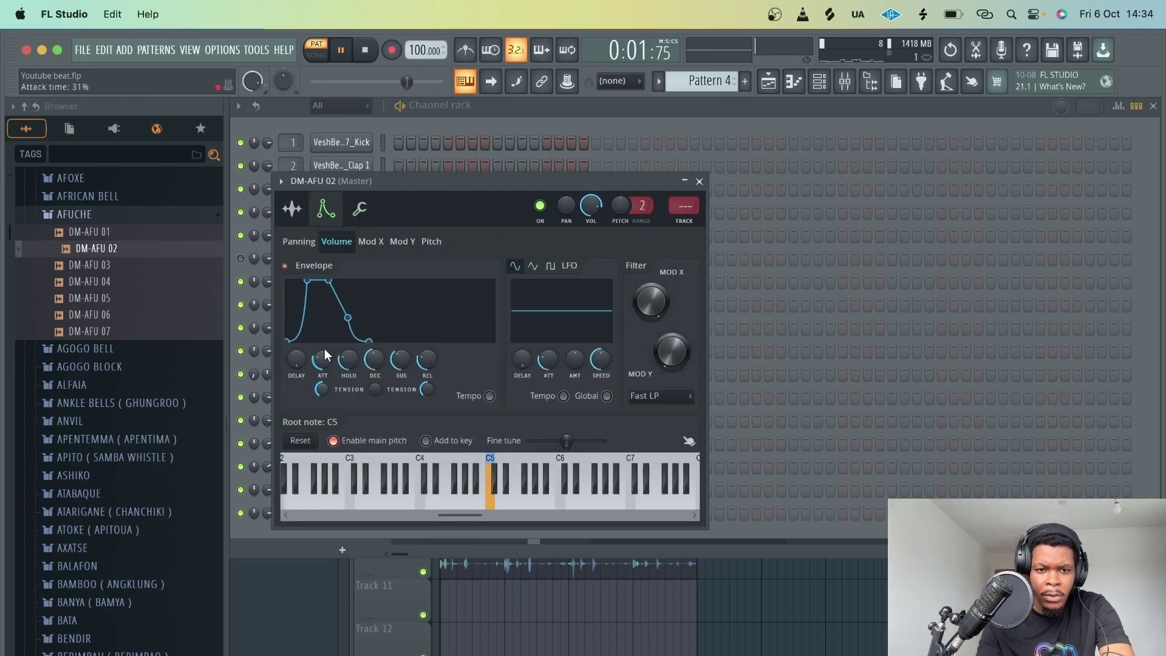
drag(323, 359, 328, 369)
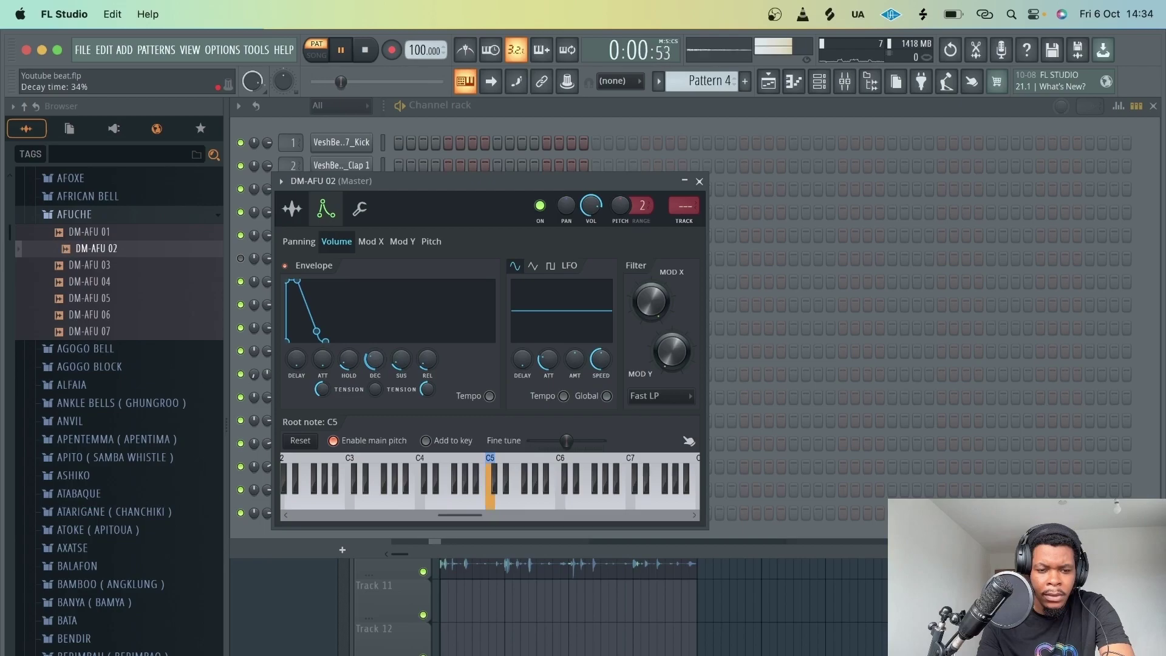
click(699, 182)
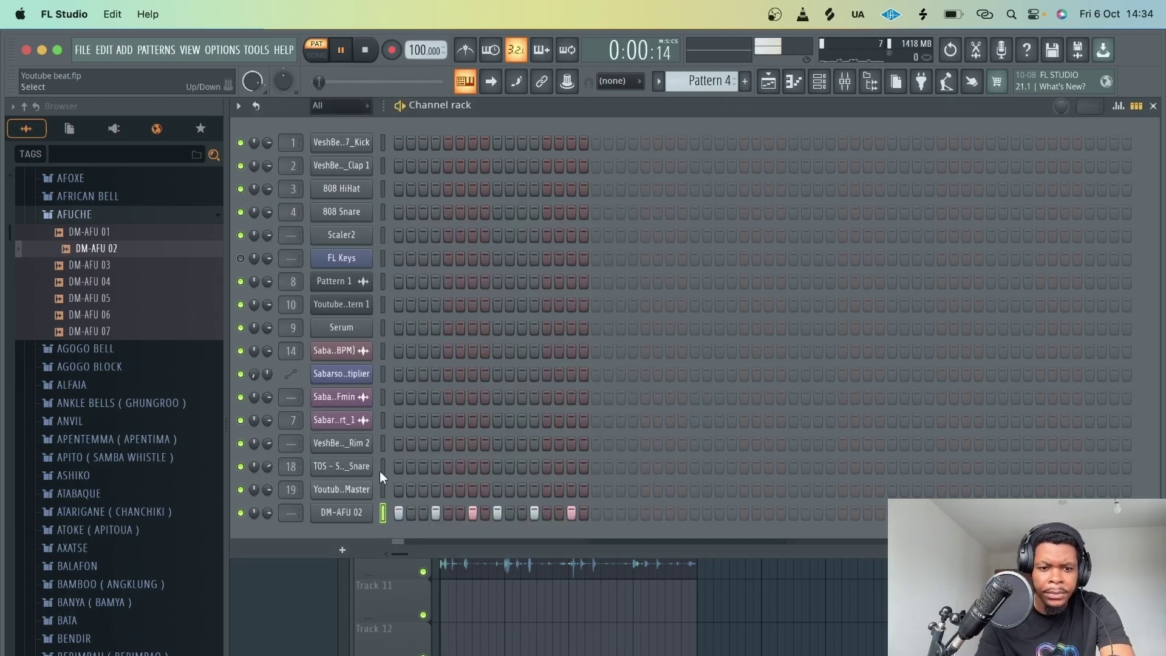
Adjust the shift of DM-AFU 02's steps in the graph editor and repeat Pattern 4 on Track 9 across bars 1 to 4.
click(341, 512)
click(1128, 110)
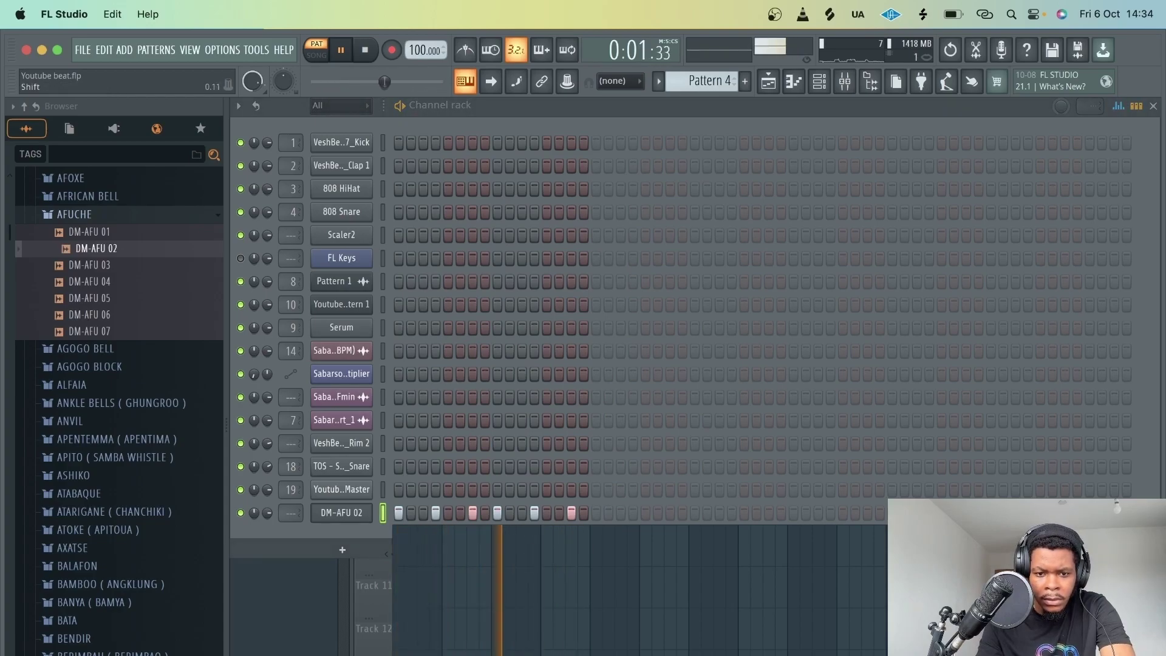
click(317, 55)
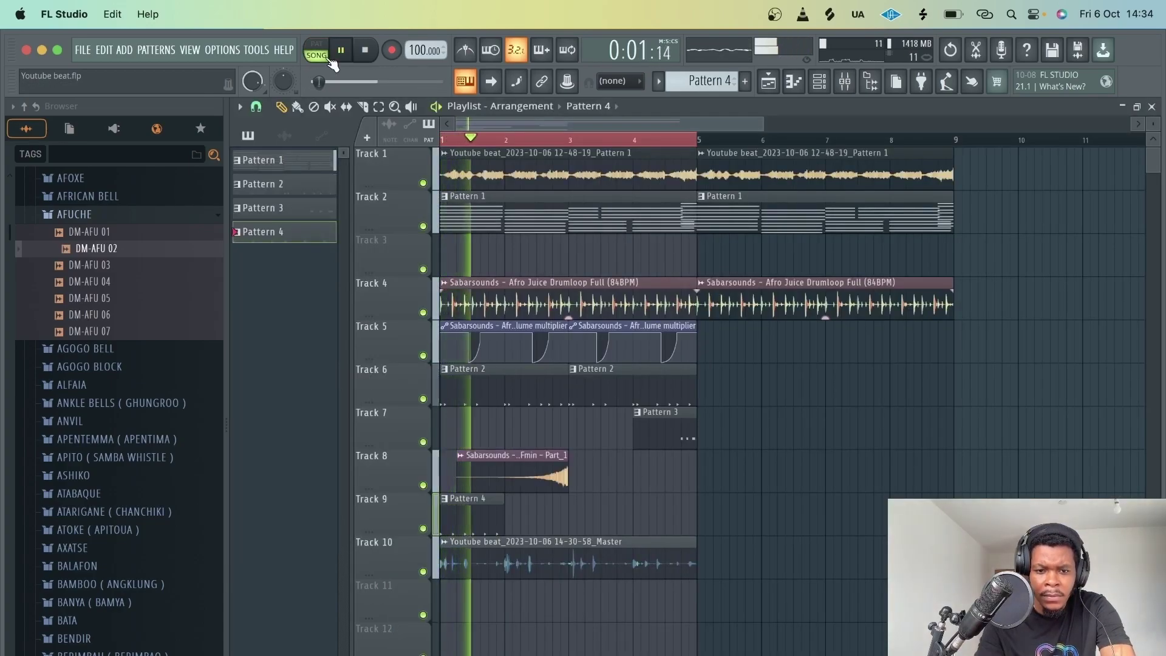
drag(508, 517, 634, 517)
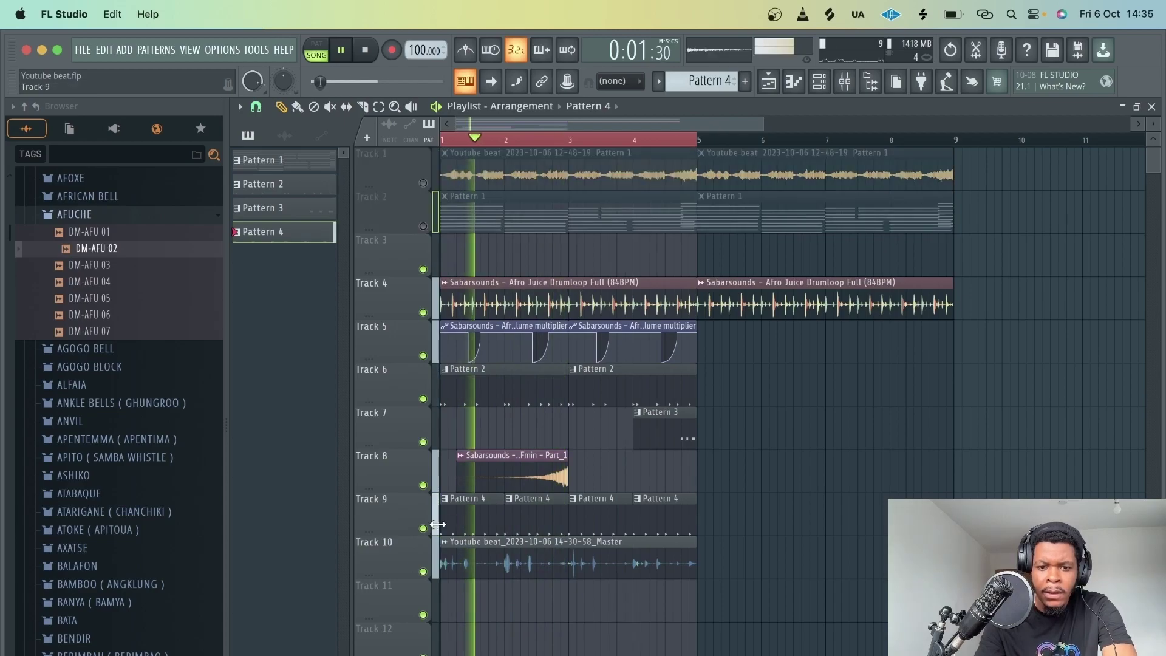
Solo Track 9, route DM-AFU 02 to mixer Insert 21 and load Fruity Delay 3 into Slot 1.
key(space)
right_click(423, 528)
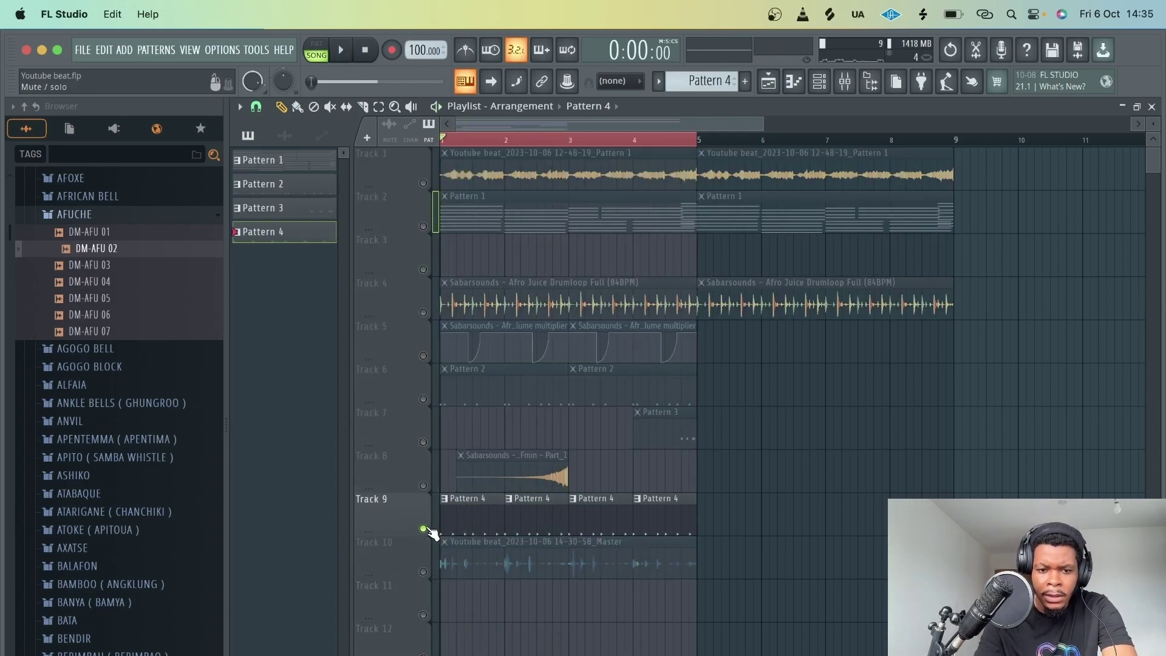
double_click(470, 515)
click(845, 83)
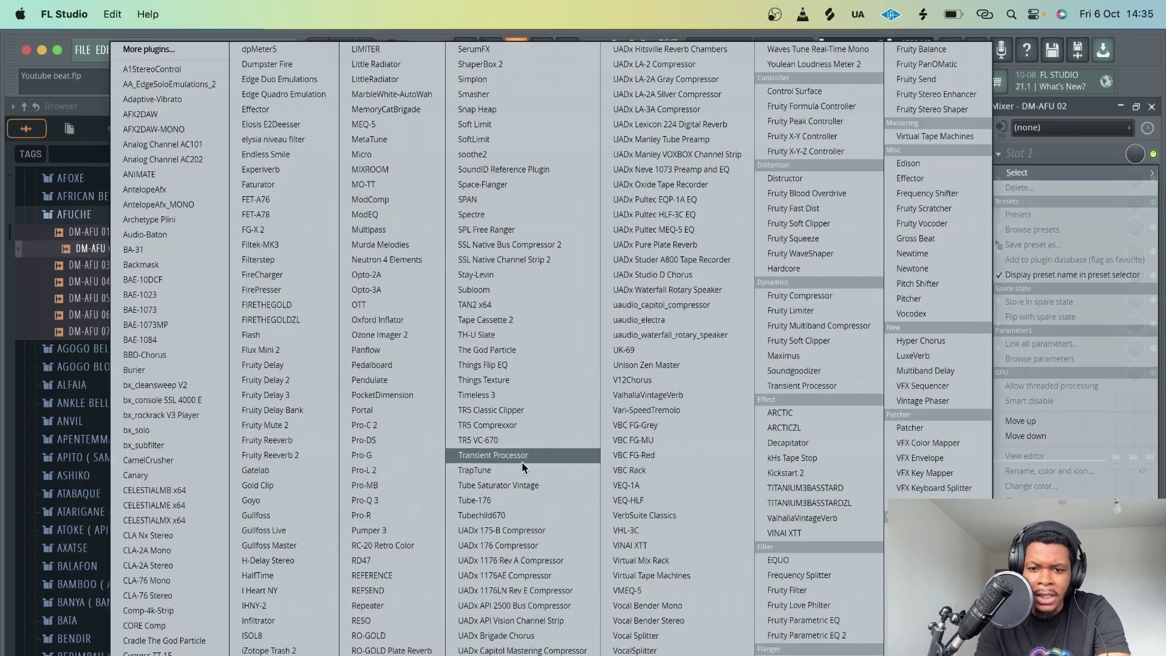
click(304, 395)
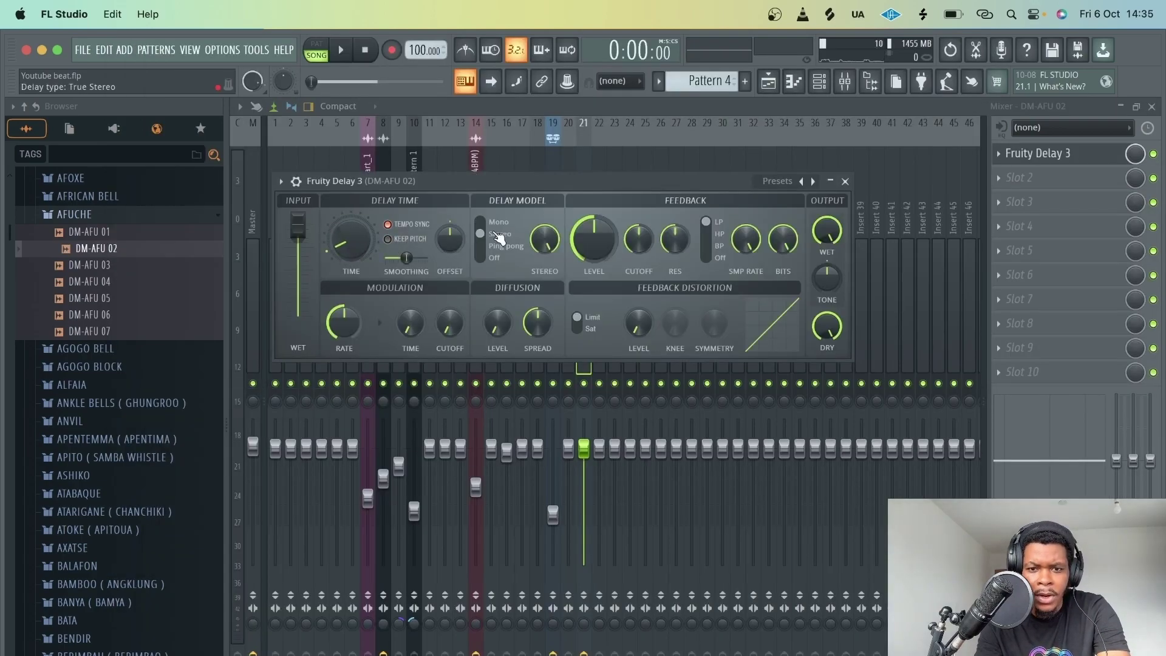
Lower Fruity Delay 3's wet output, switch its feedback filter to HP and raise the feedback cutoff during playback.
drag(827, 231, 827, 243)
key(space)
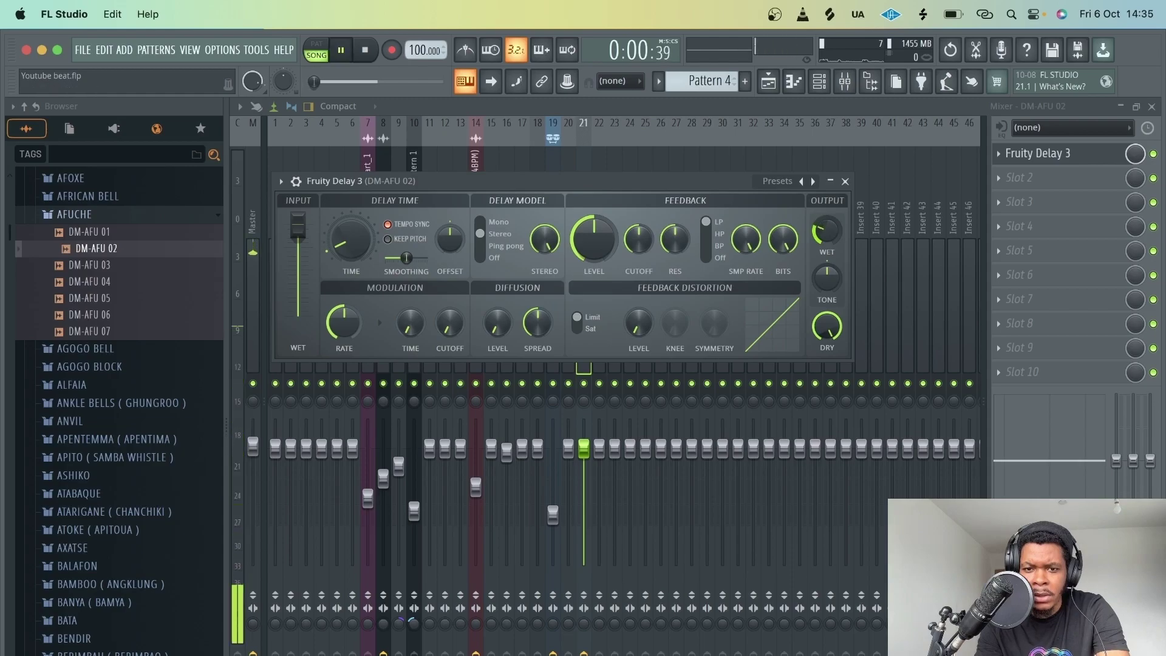
click(707, 236)
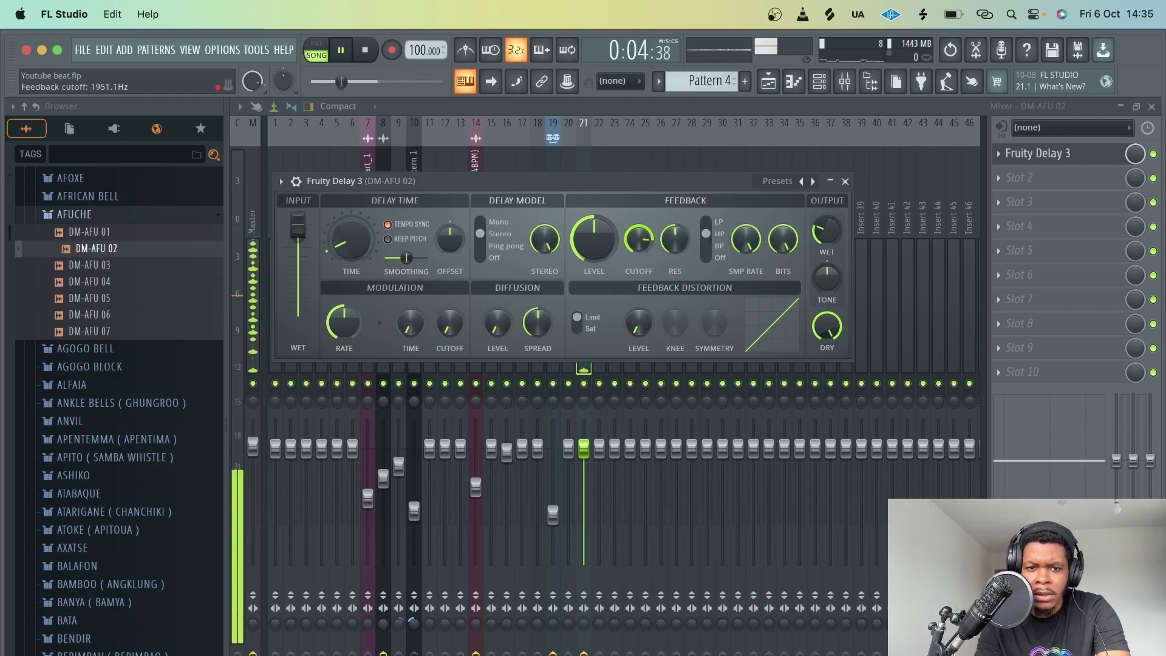
key(space)
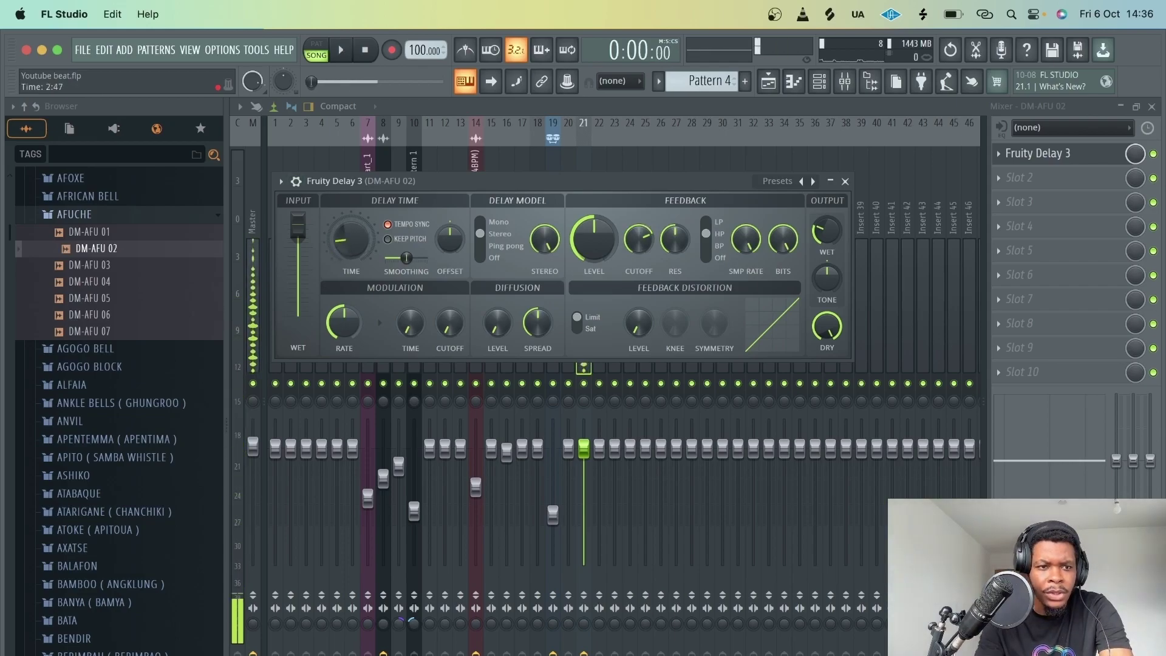
Set Fruity Delay 3's delay time to about 3:47, audition the delayed percussion and close the plugin.
key(space)
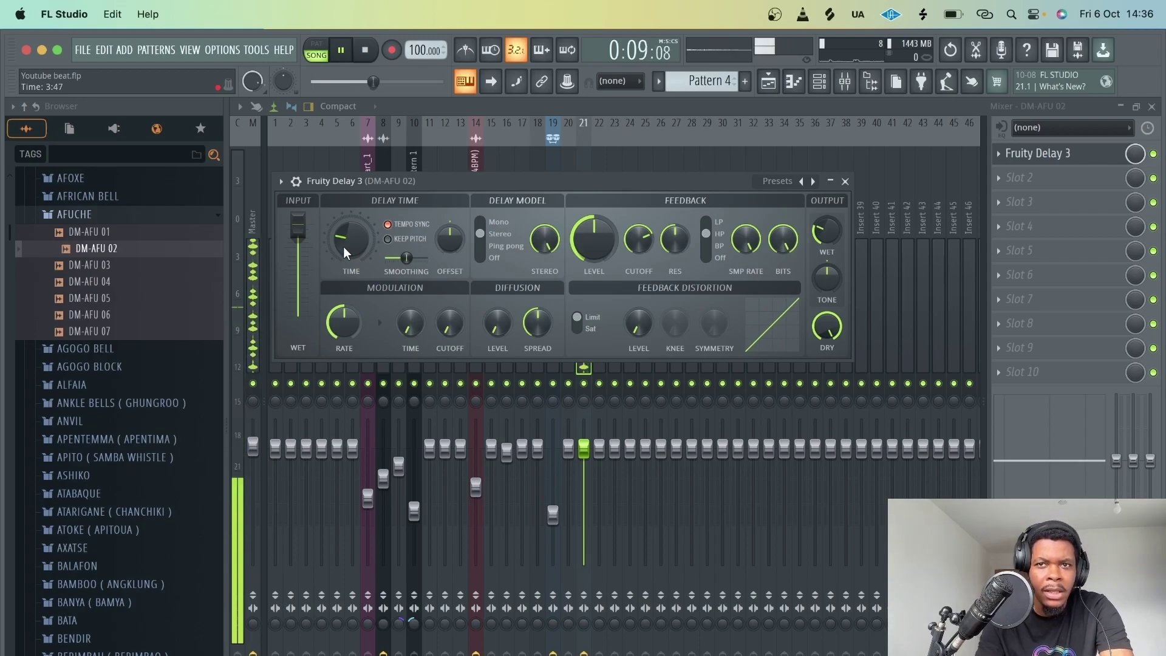
key(space)
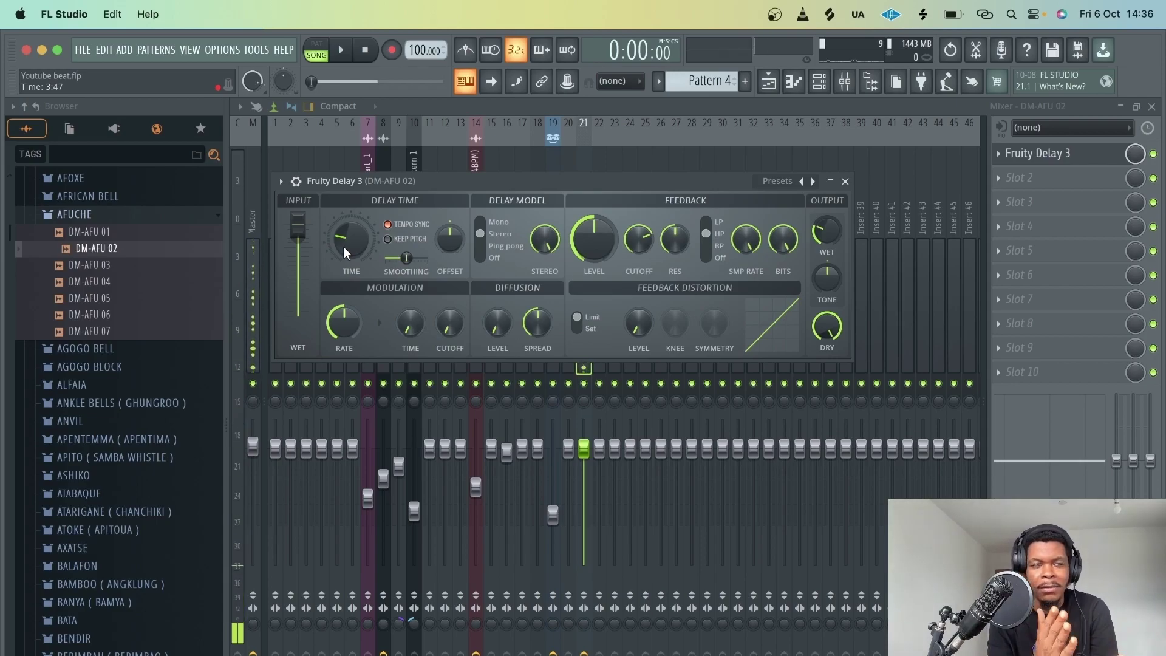
drag(343, 246, 344, 247)
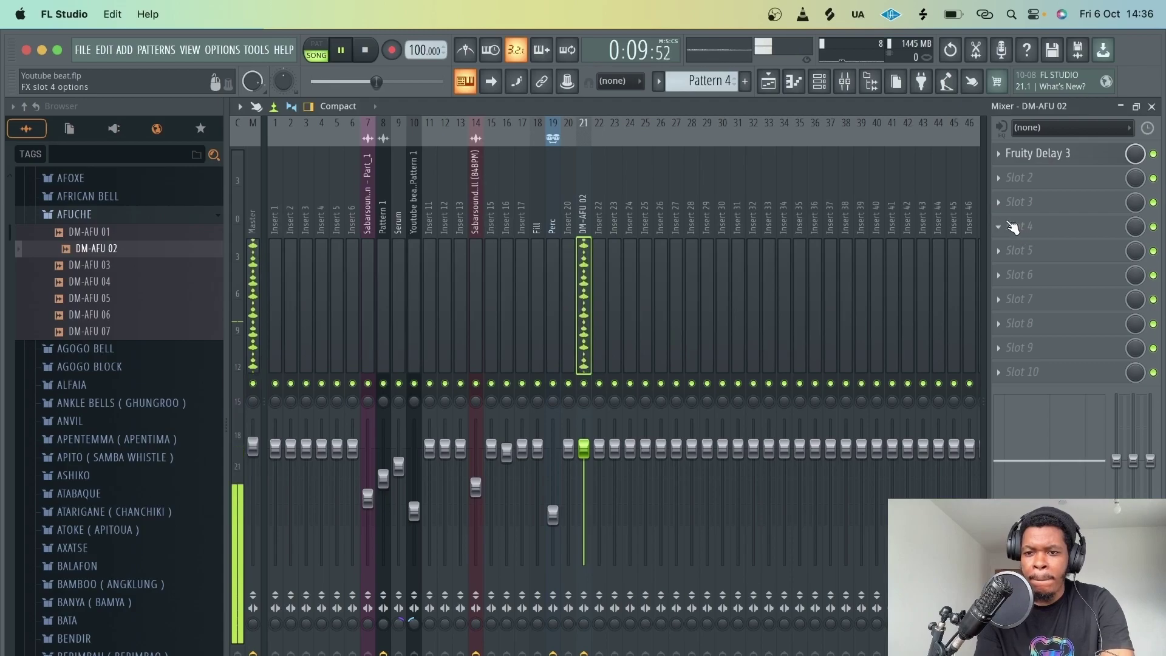
key(space)
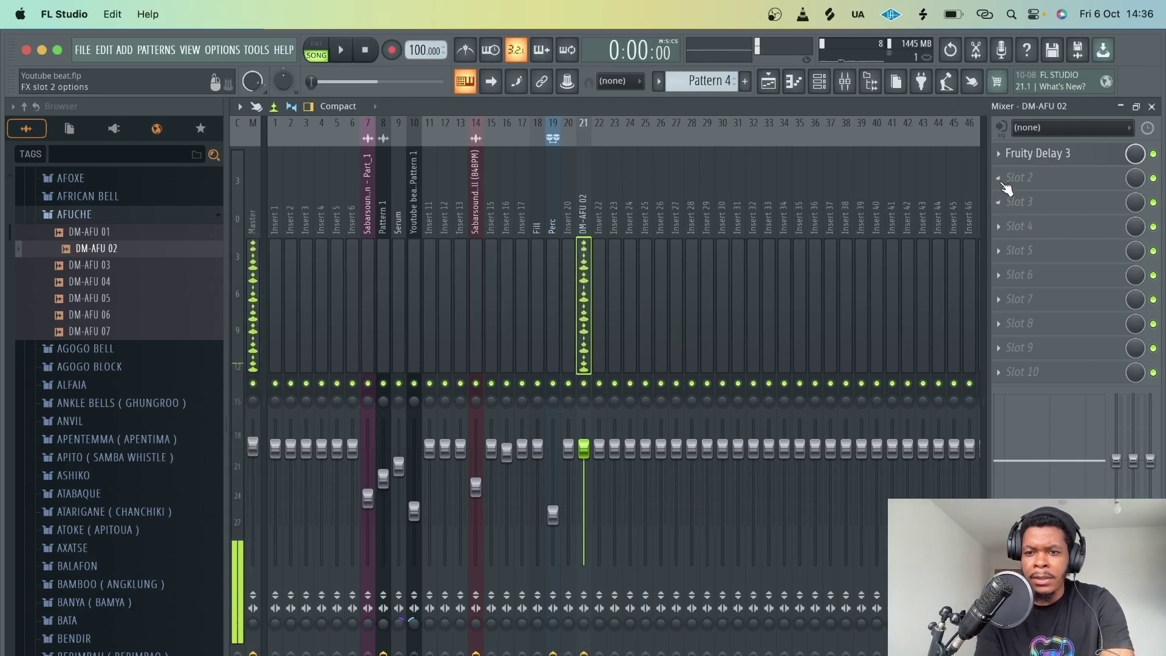
Load Flux Mini 2 into Slot 3 of the DM-AFU 02 mixer track.
click(999, 199)
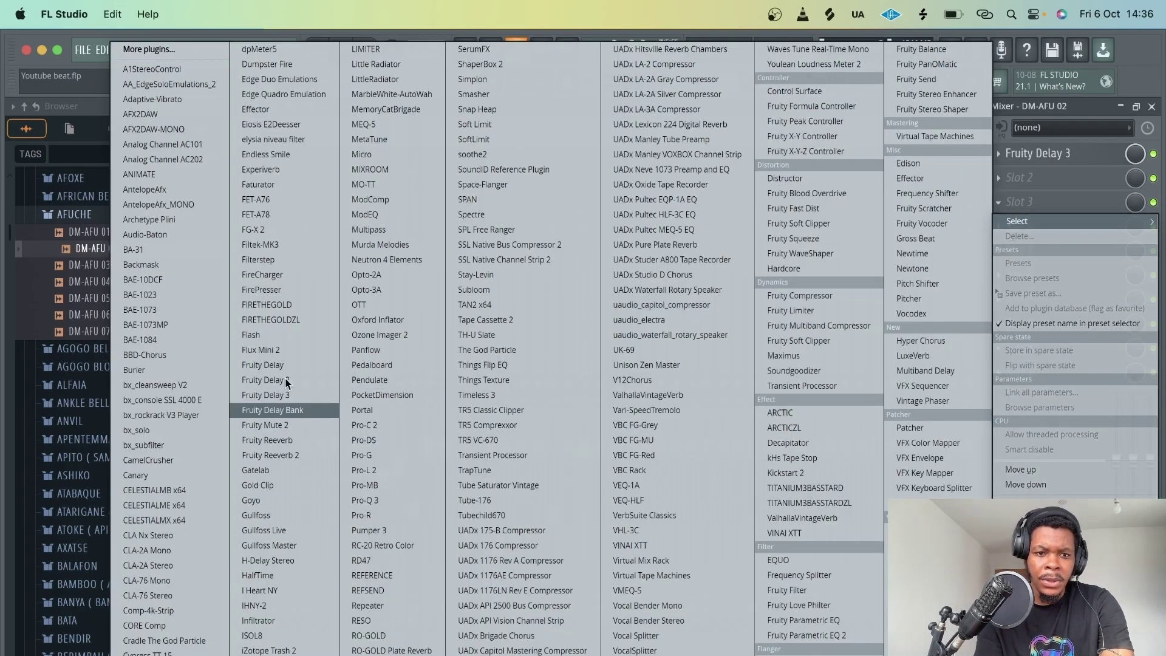
click(295, 350)
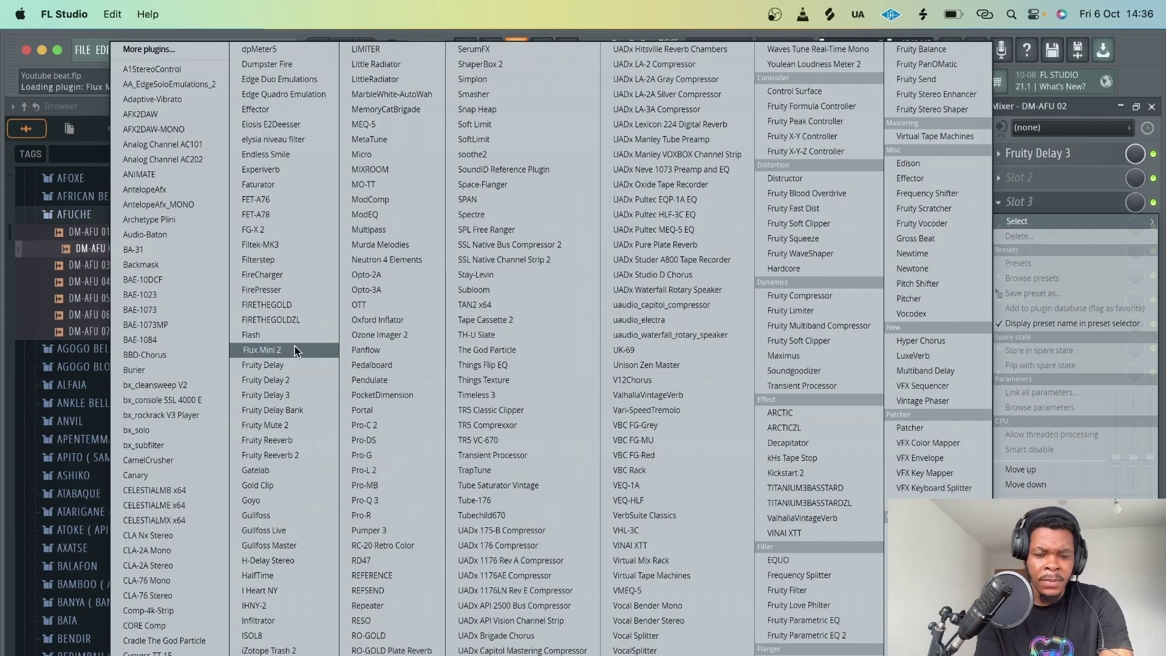
Audition the DM-AFU 02 percussion through Flux Mini 2 and return to the playlist.
key(space)
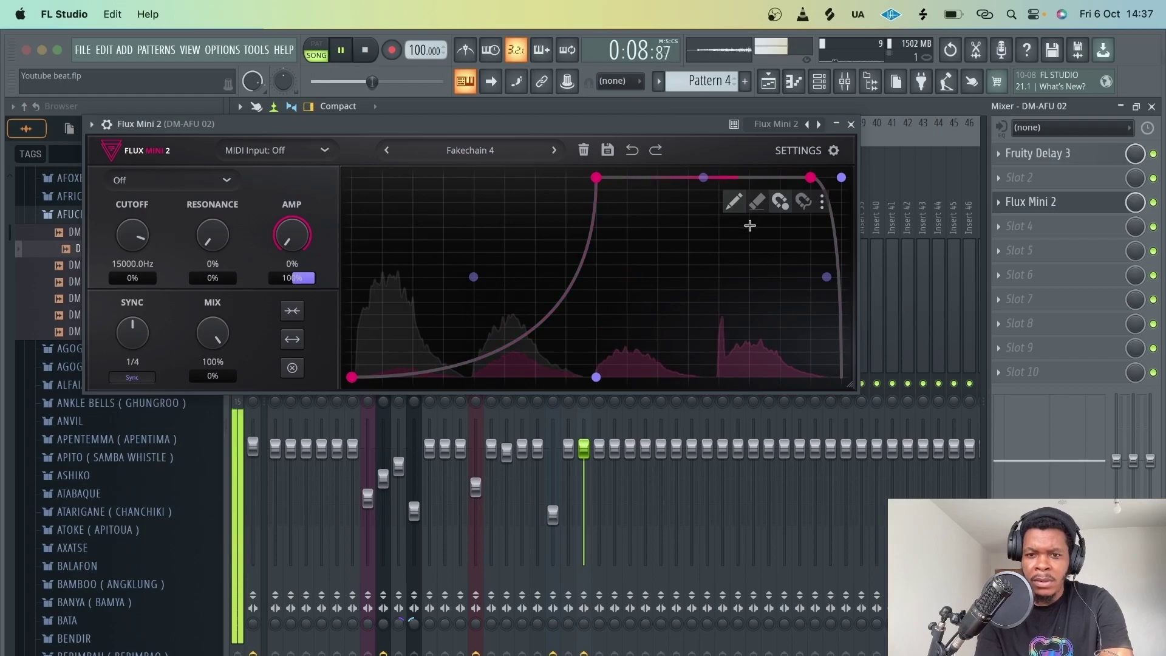
key(space)
click(770, 82)
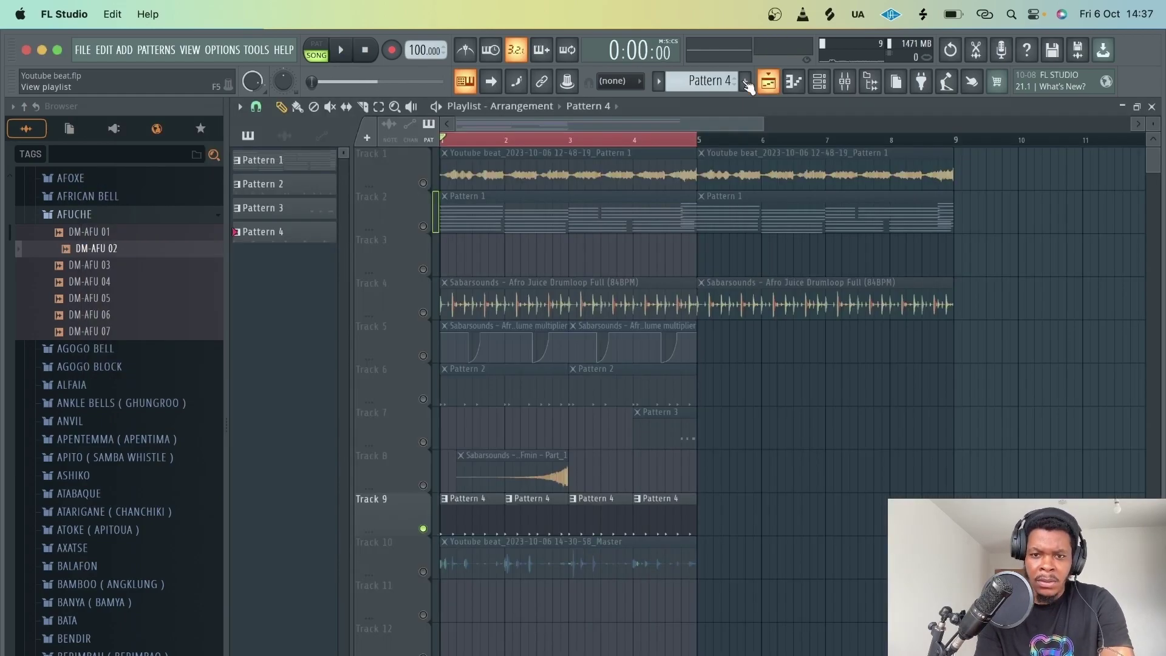
Enable playlist Tracks 10, 6 and 4 alongside Track 9 while auditioning the loop.
click(424, 571)
key(space)
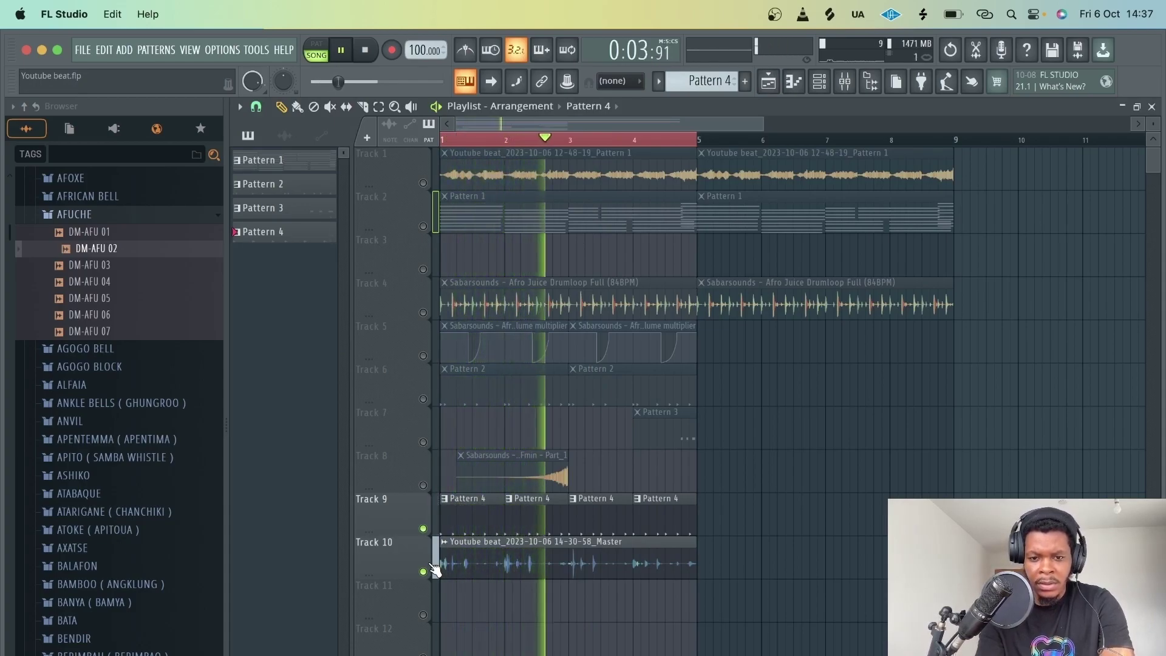
click(424, 398)
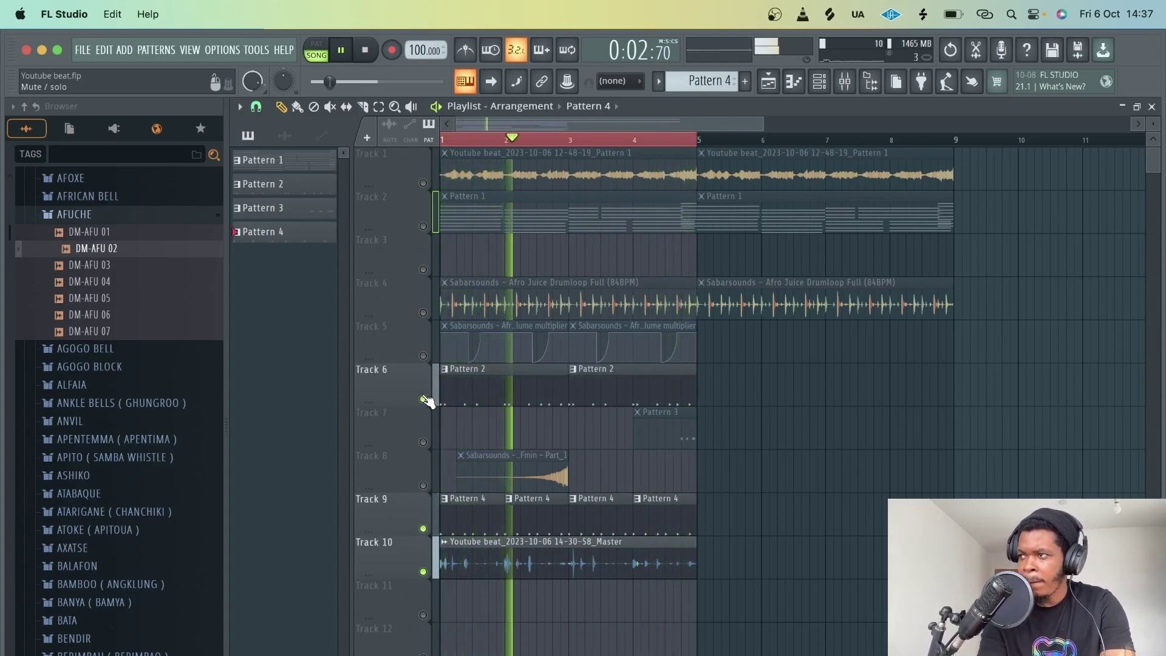
click(423, 312)
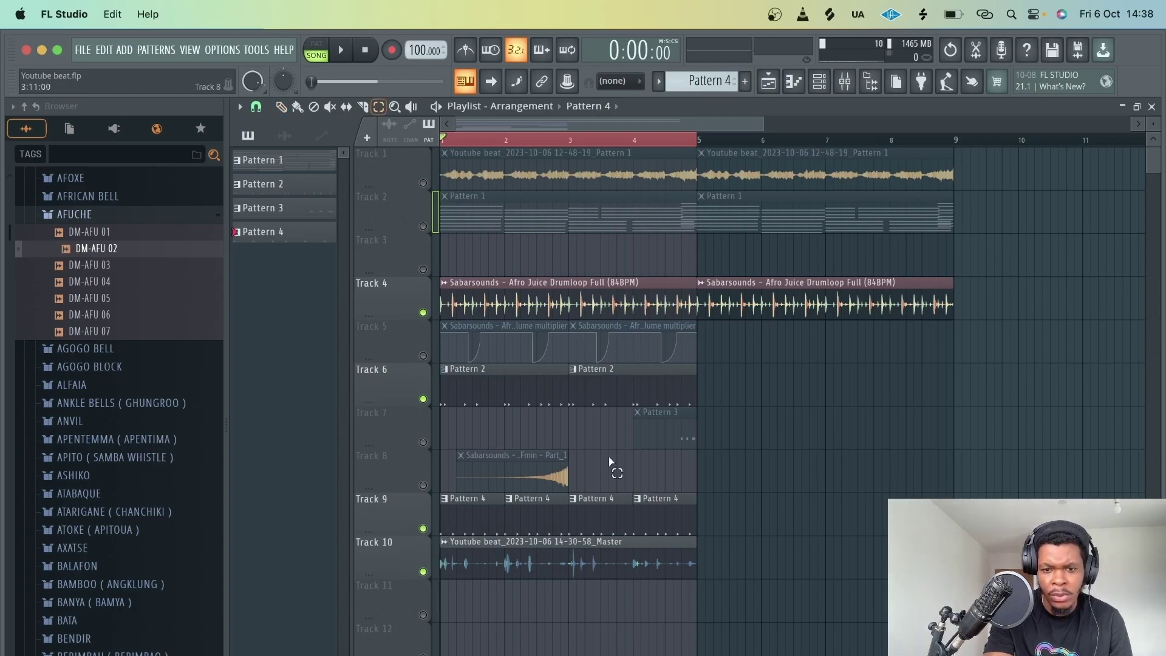
Consolidate the four Pattern 4 clips on Track 9 from the selection start as a 24Bit int WAV.
drag(744, 541, 439, 491)
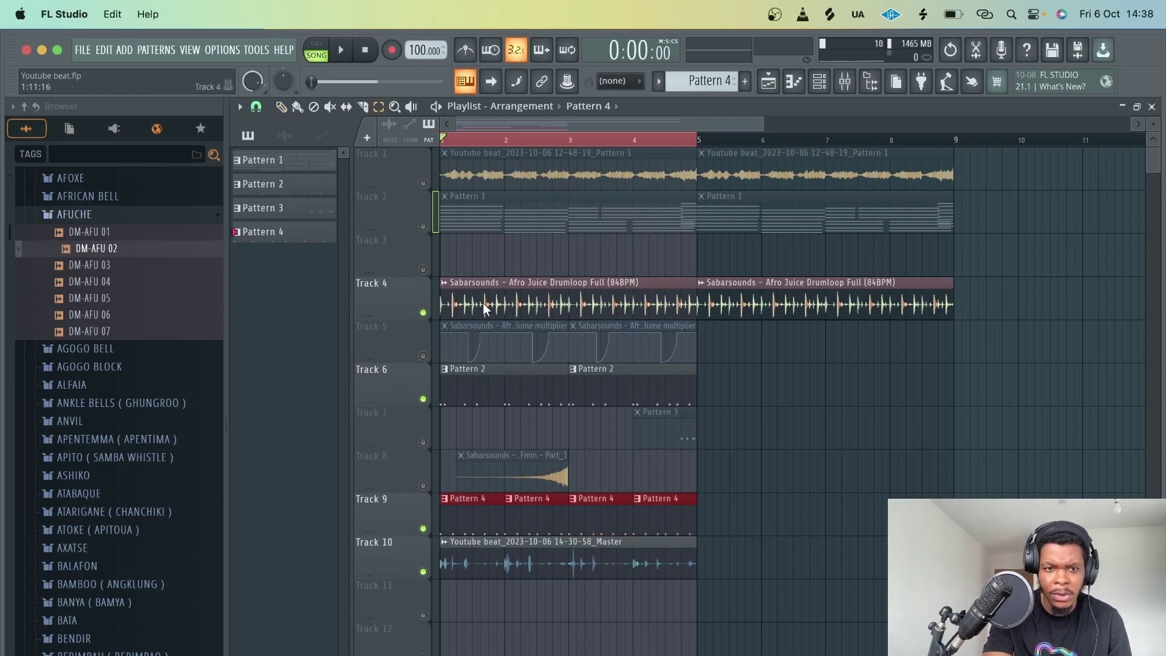
click(241, 107)
mouse_move(321, 139)
mouse_move(430, 163)
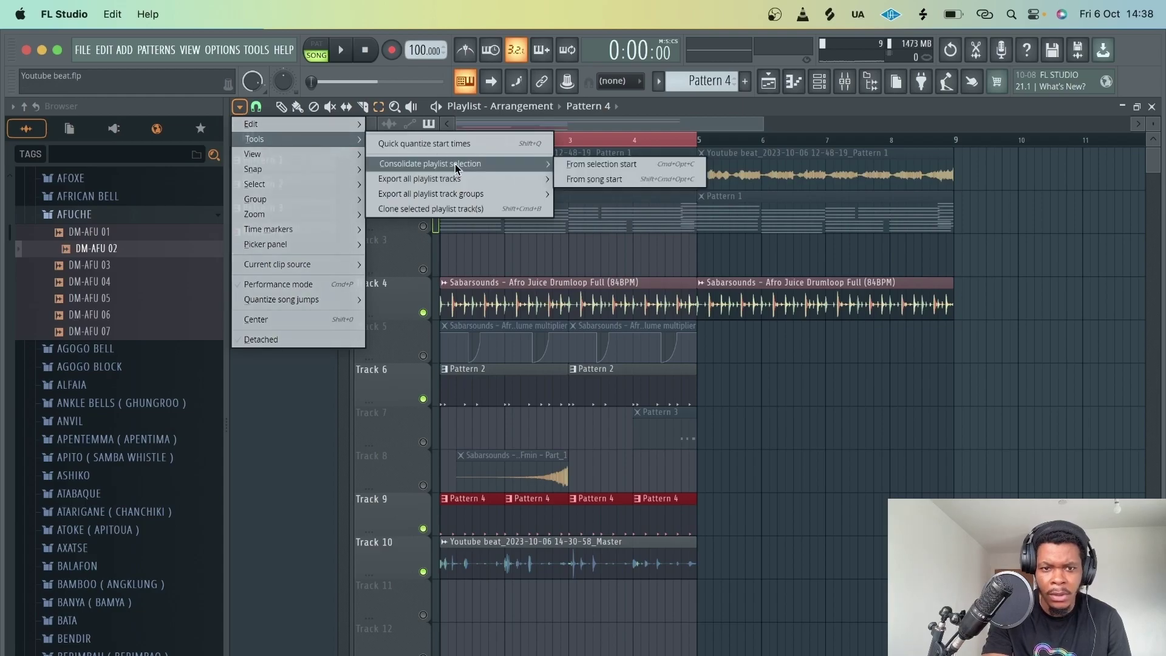
click(614, 165)
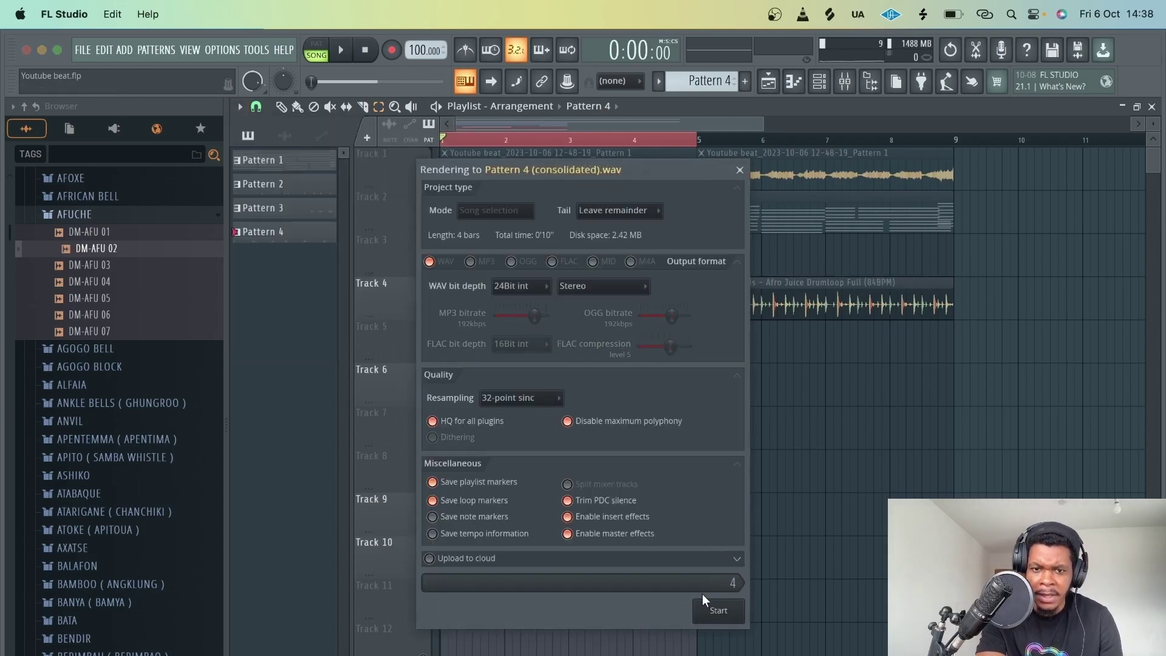
click(718, 612)
Route the consolidated Pattern 4 clip to mixer Insert 21 and set that track up as Shaker with a lowered fader.
key(space)
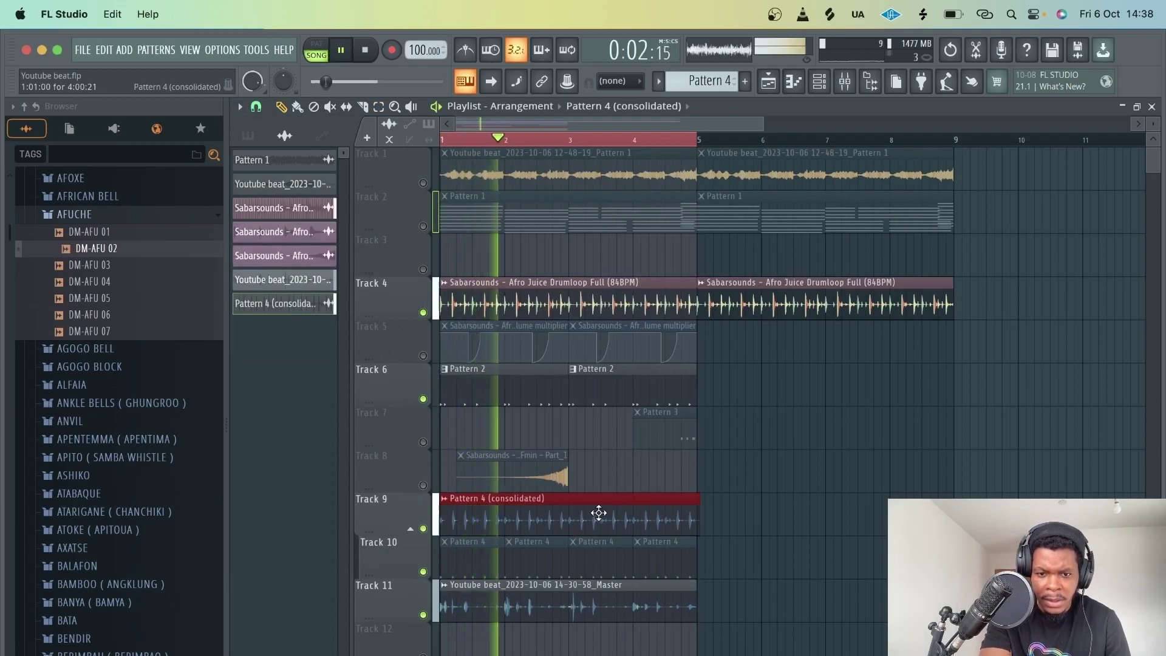
double_click(629, 505)
click(718, 201)
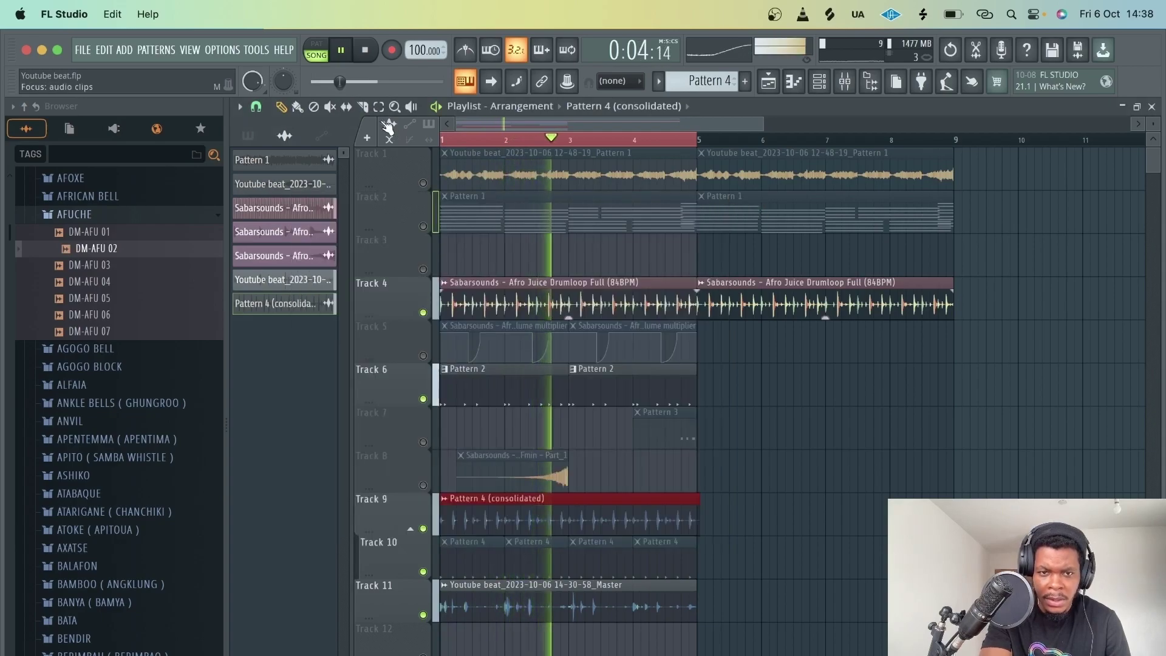
key(F9)
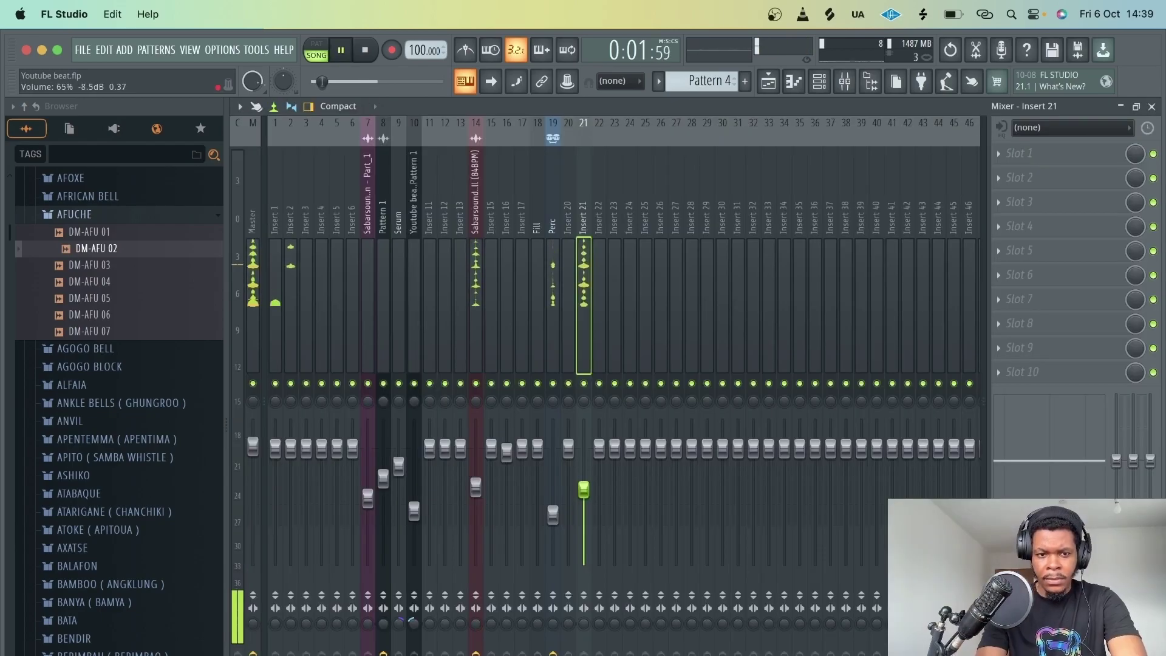
click(570, 285)
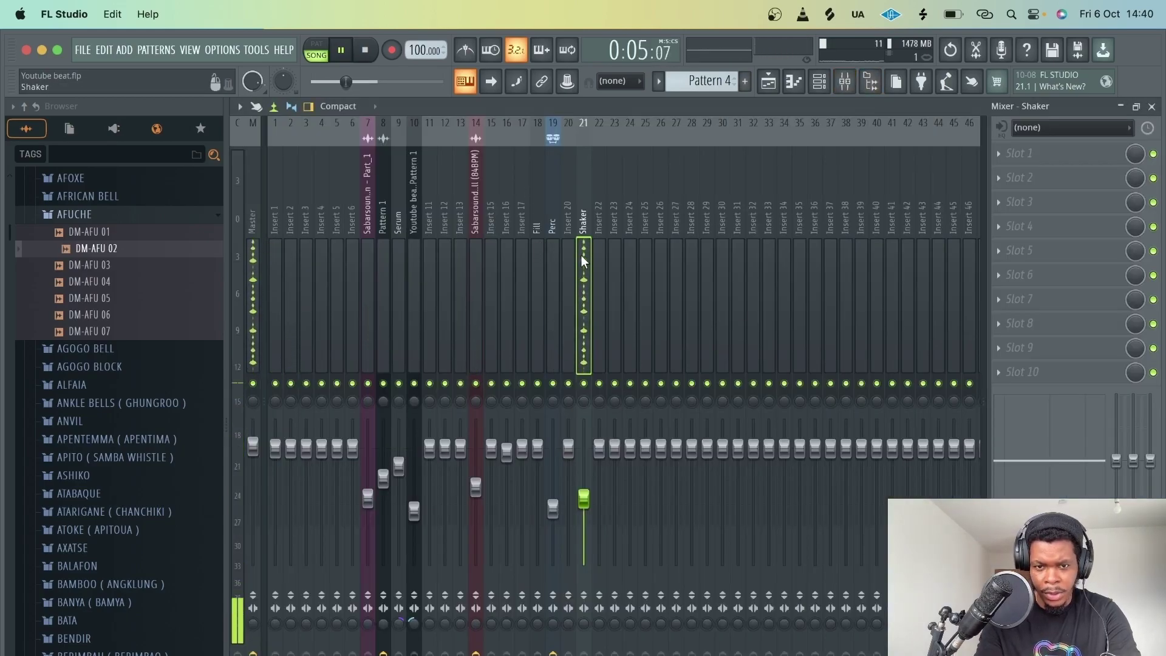
Load Burier into Slot 2 of the Shaker track, raise its Bury amount and set the low-cut to 297 Hz.
click(1030, 177)
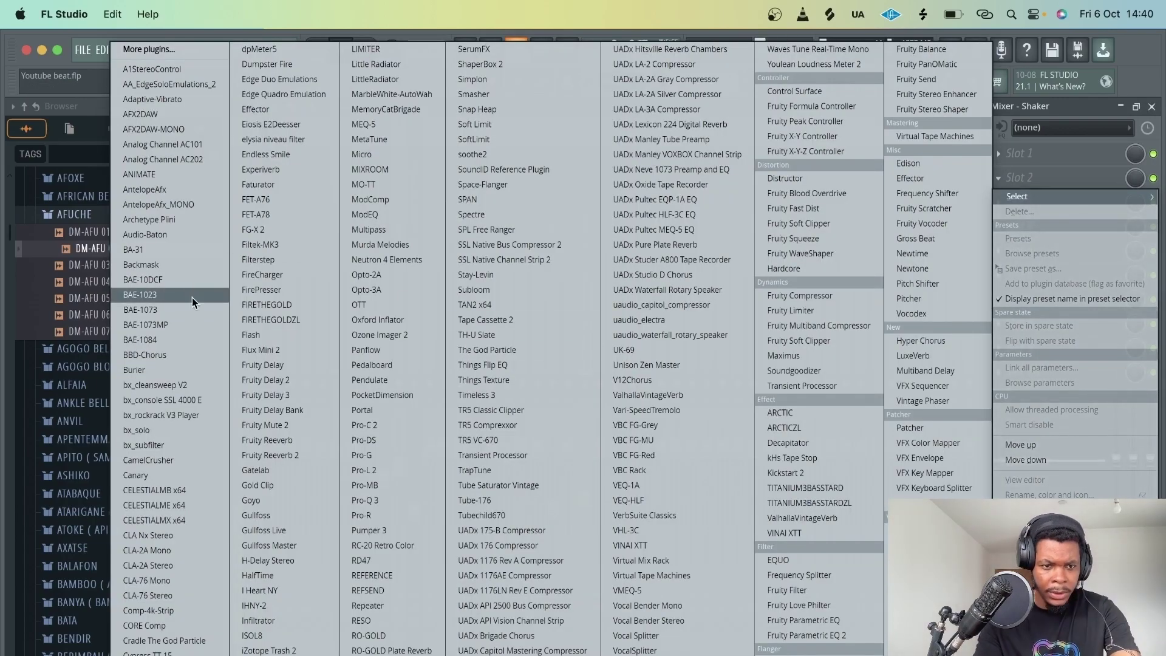
click(171, 368)
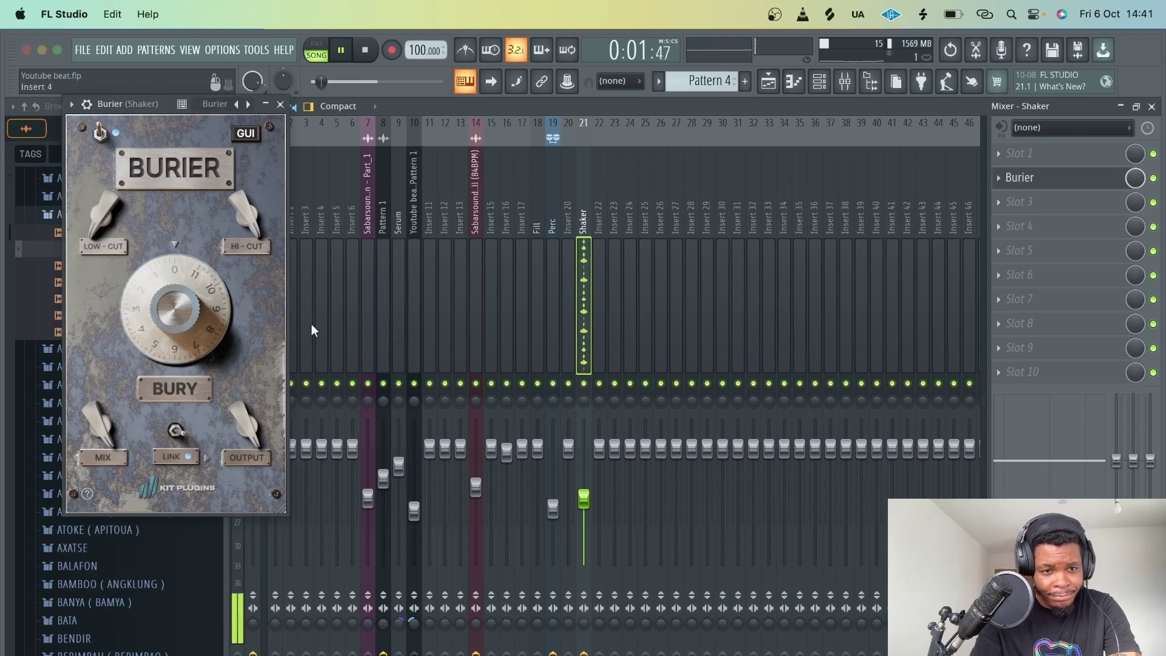
drag(184, 312, 159, 243)
drag(102, 220, 112, 164)
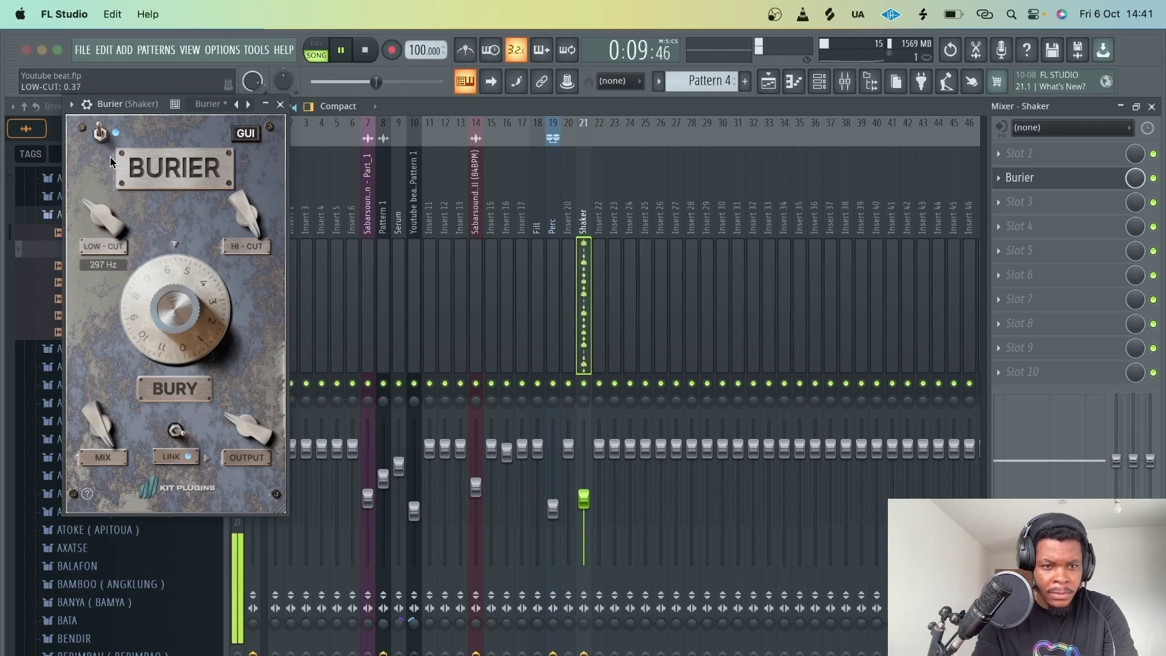
click(1154, 179)
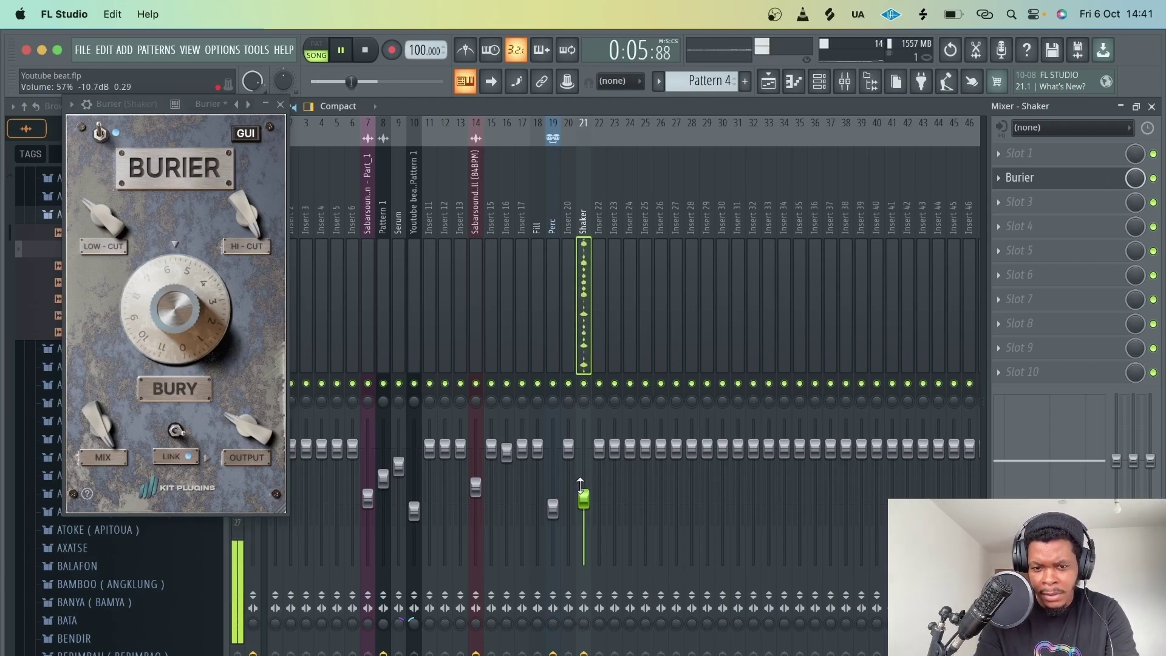
With all tracks playing, set Burier's output to -16.0 dB and lower the Shaker fader to 50%.
click(770, 80)
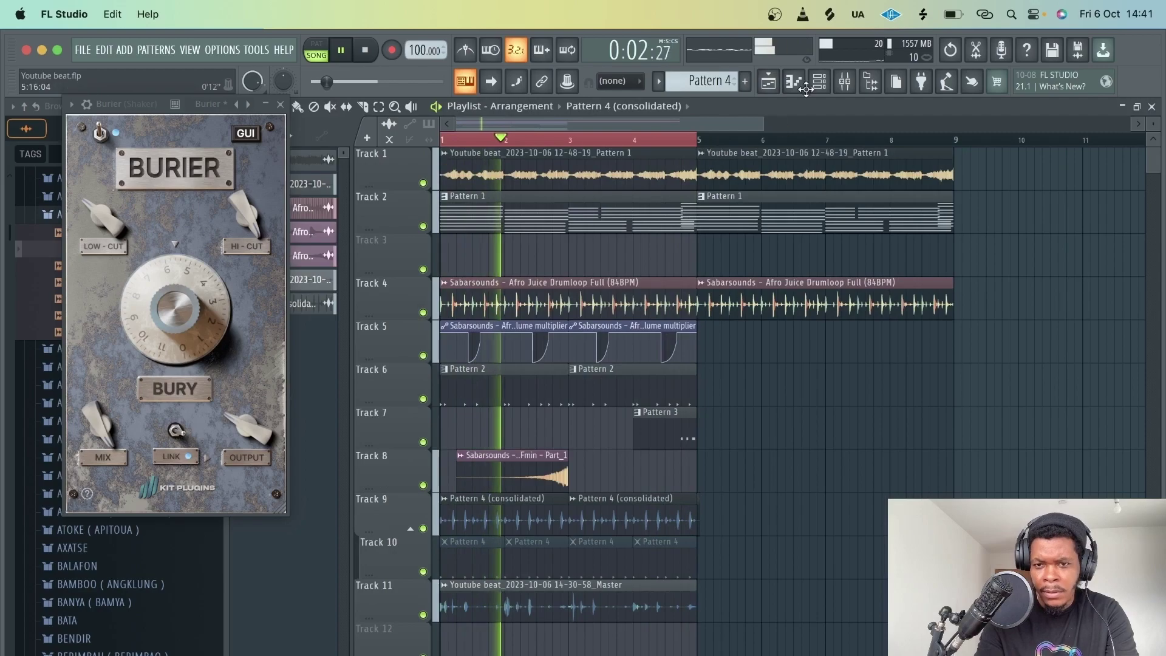
click(845, 80)
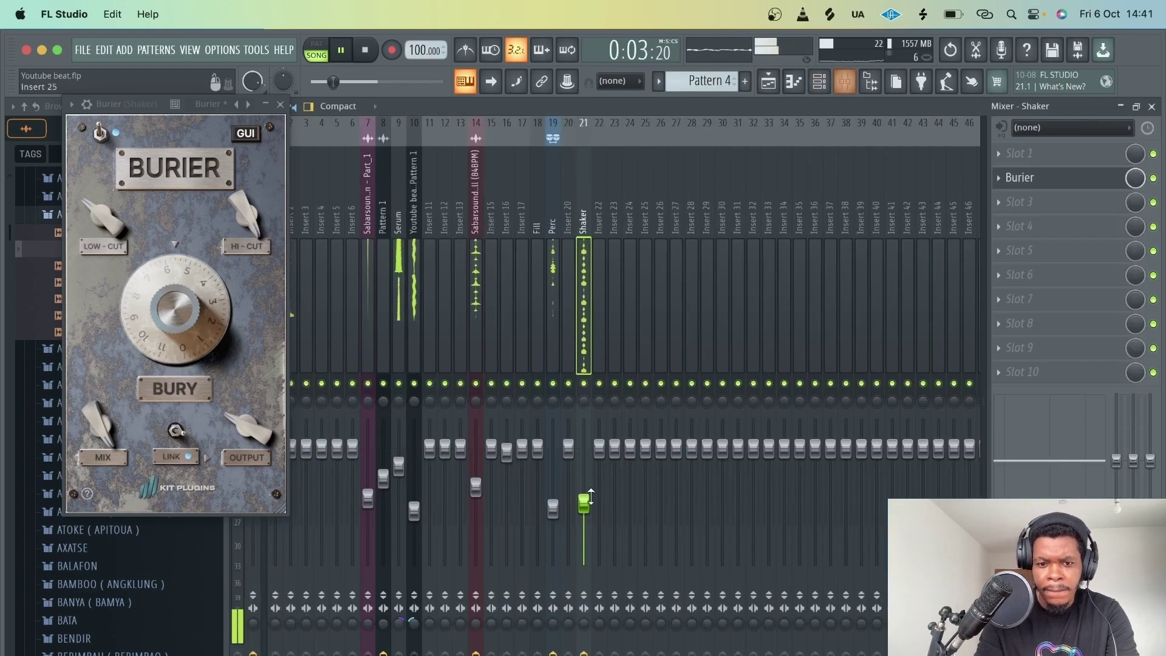
click(1056, 178)
click(1056, 178)
drag(249, 464, 231, 455)
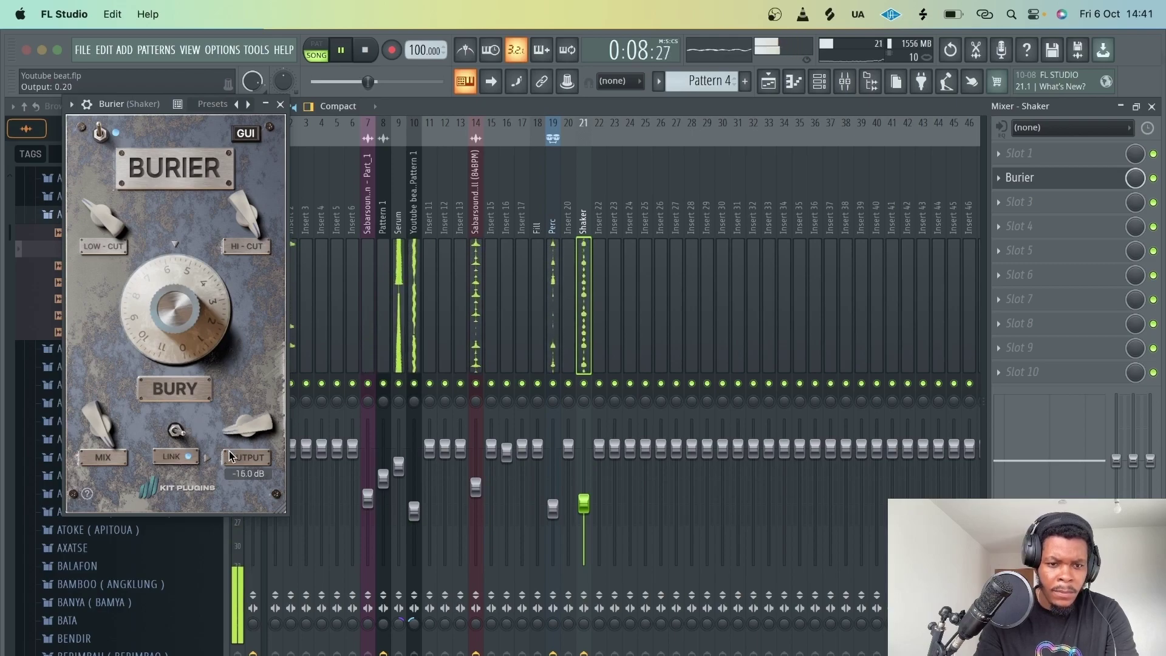
key(space)
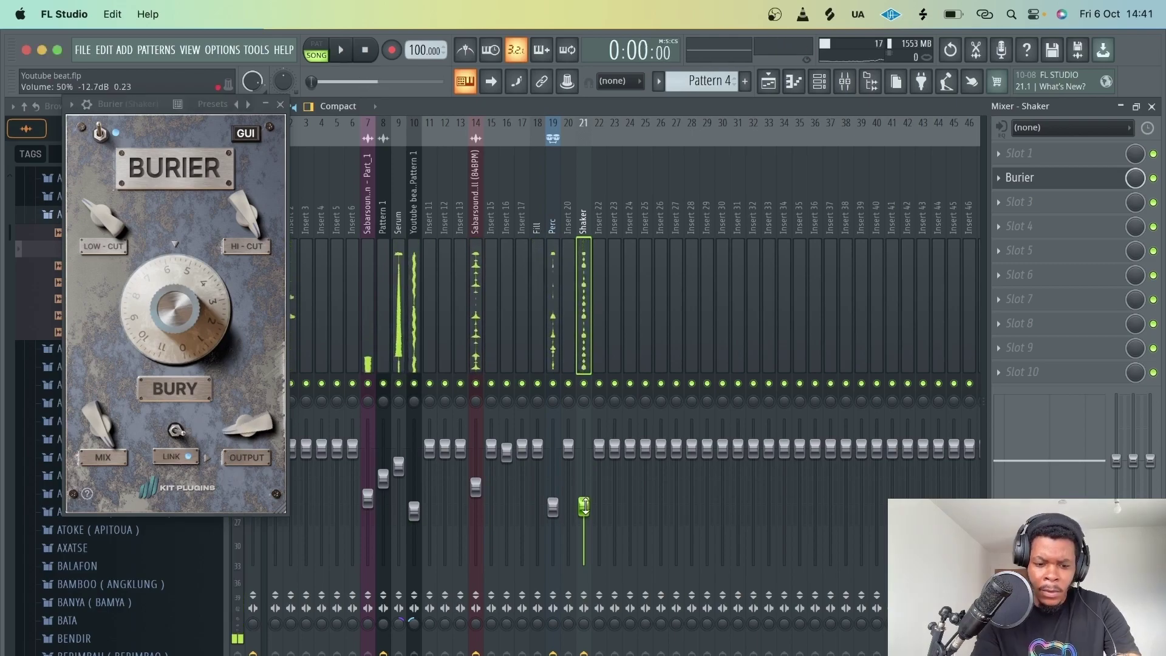
click(282, 106)
Browse the Cymatics Cobra Hip Hop pack's clap one-shots and preview Cymatics - Cobra Clap 1.
click(768, 81)
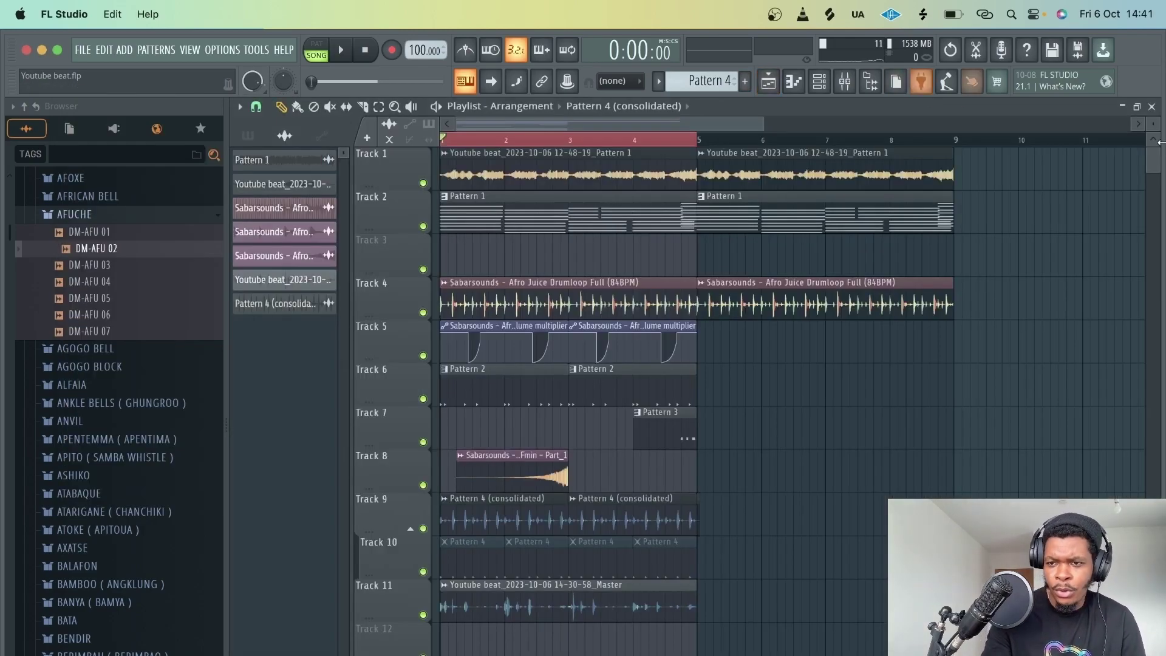
drag(1153, 125, 1153, 149)
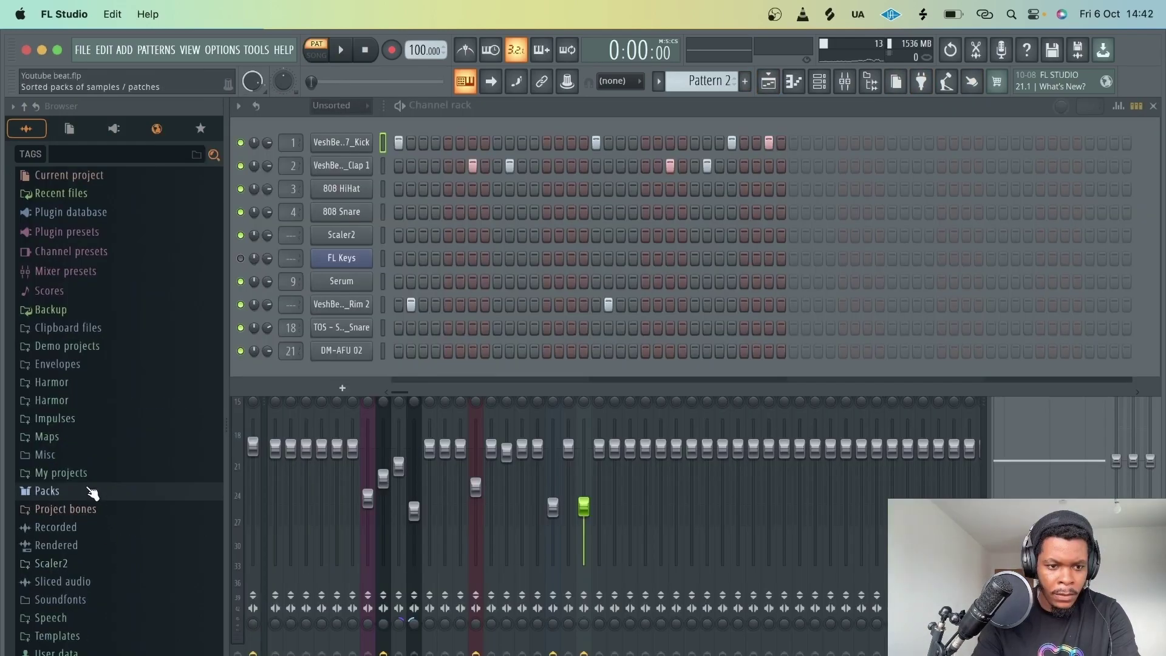
click(89, 492)
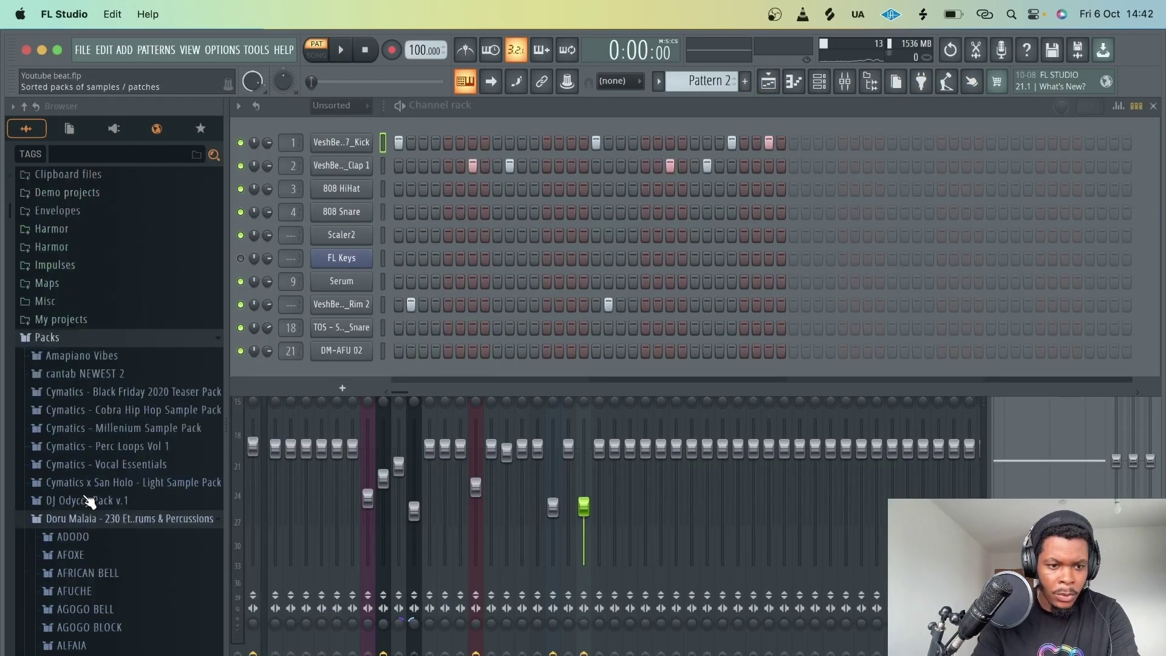
scroll(90, 425, down, 4)
click(110, 297)
click(110, 355)
scroll(91, 304, down, 2)
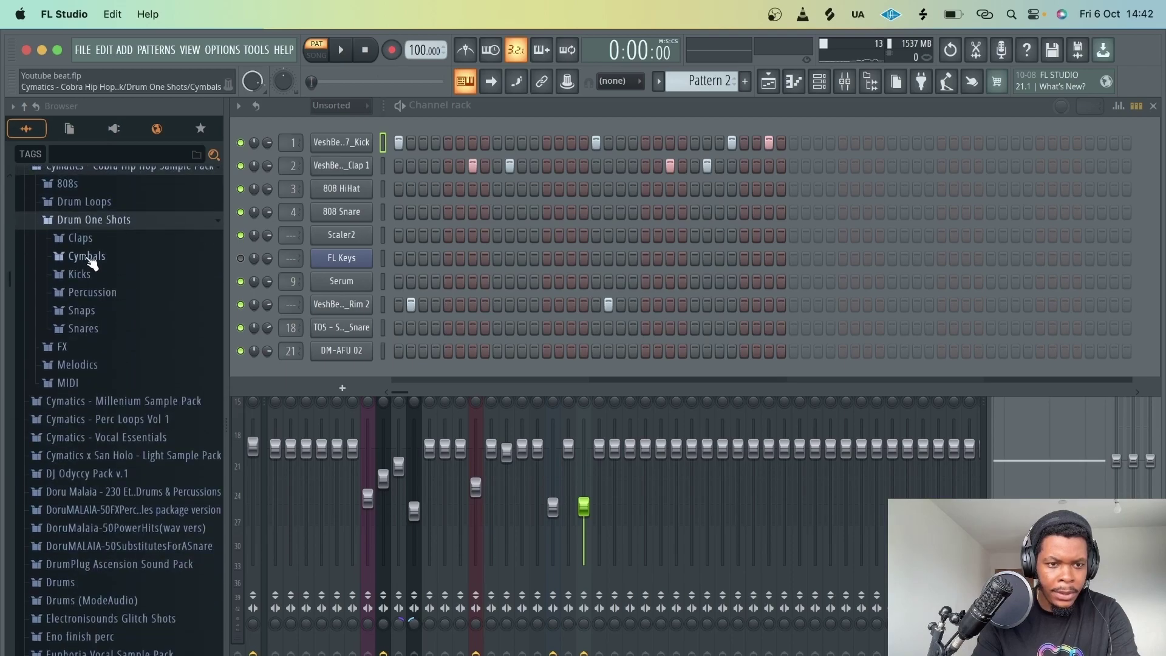
click(82, 238)
click(126, 270)
click(127, 259)
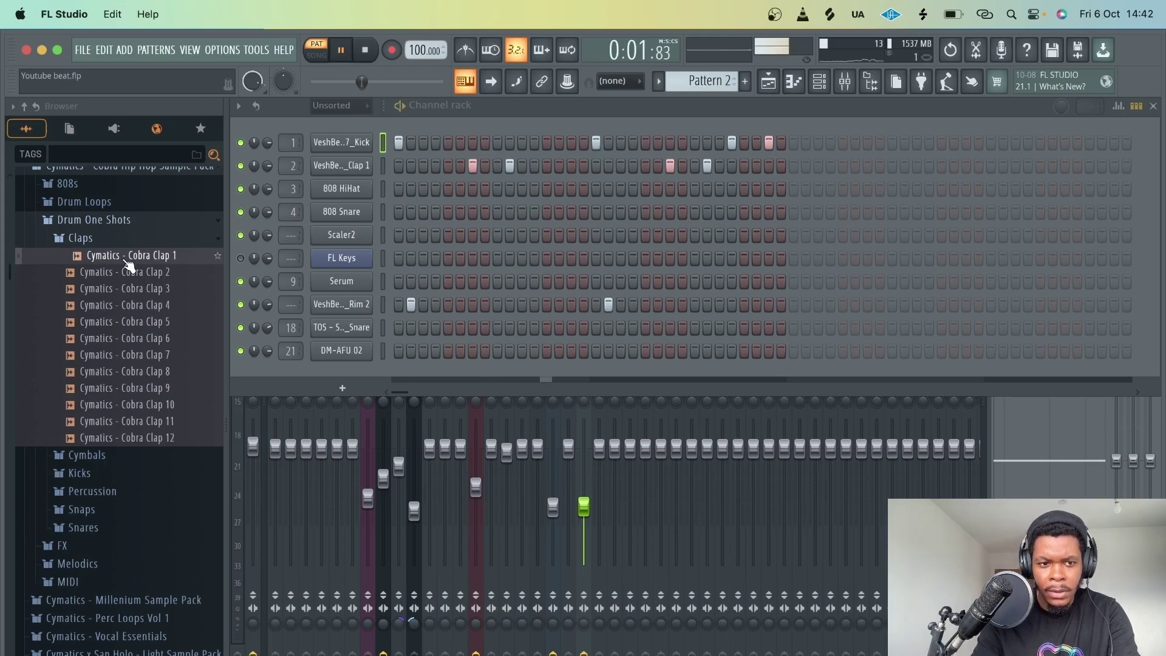
Add Cymatics - Cobra Clap 1 as a new channel and place hits on steps 7, 23 and 31 of Pattern 2.
drag(129, 265, 341, 373)
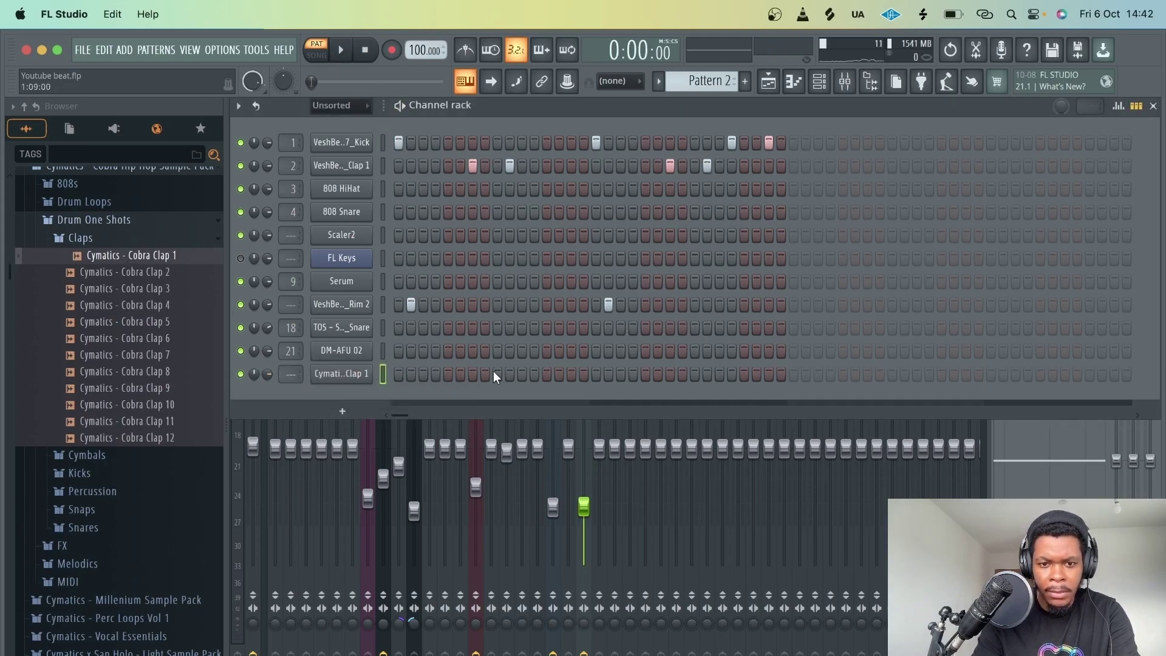
click(473, 374)
key(space)
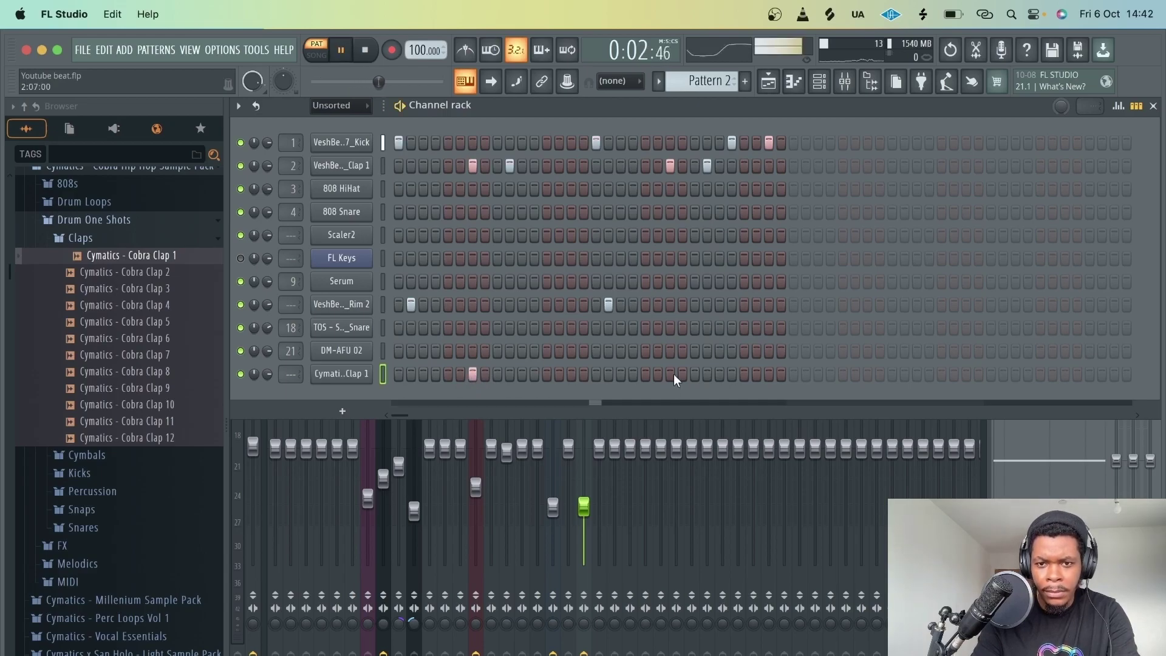
click(768, 374)
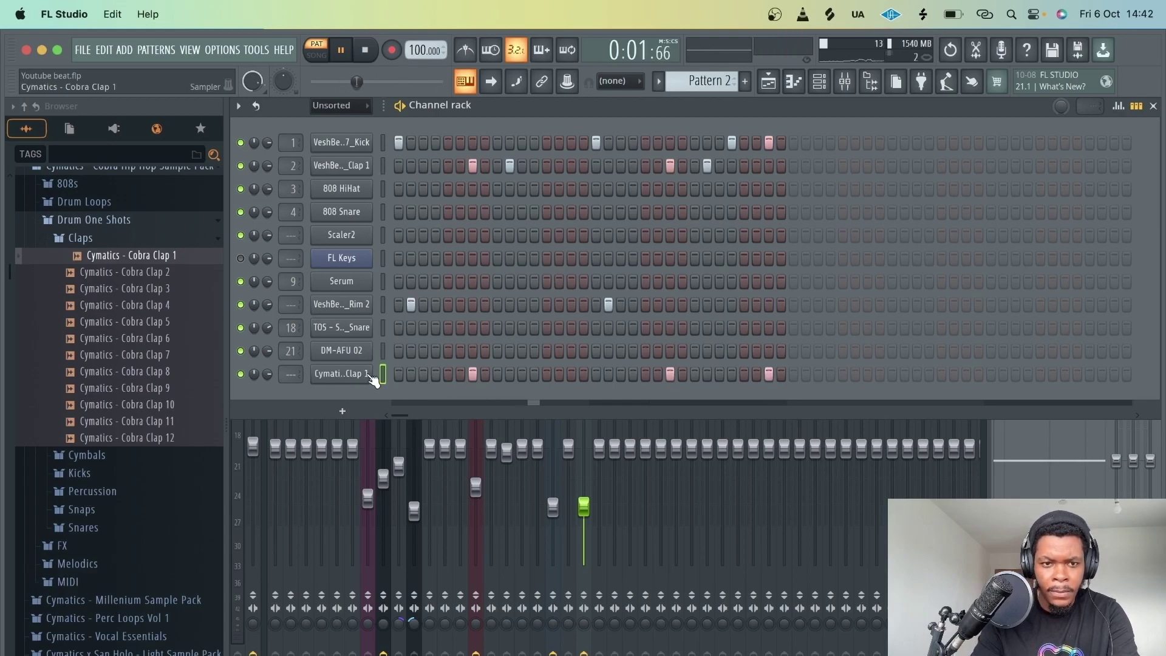
Return to the playlist in song mode and audition the arrangement with the added clap.
key(F5)
click(316, 56)
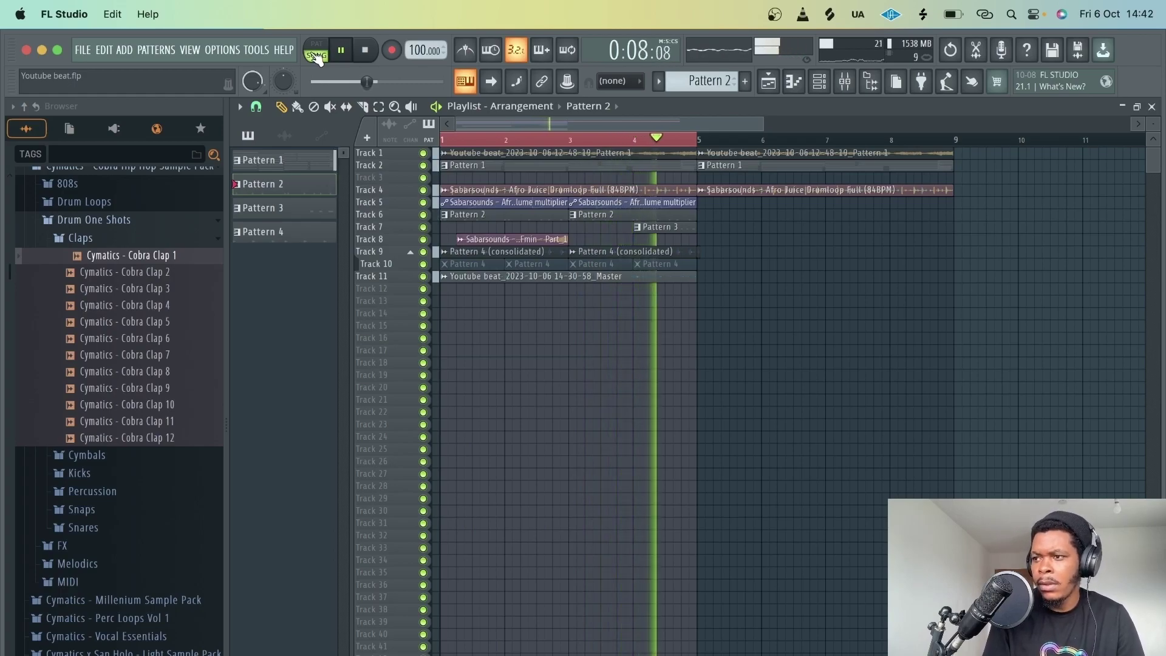
key(space)
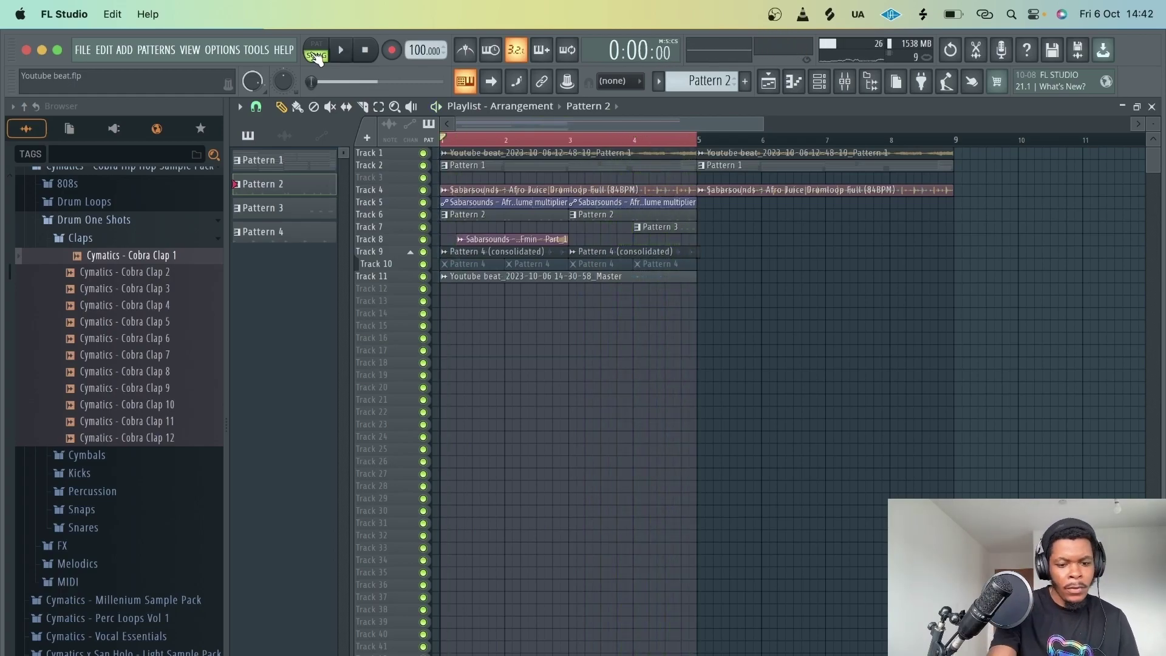
Route the Cobra Clap 1 channel to mixer track 5 and switch to the new Pattern 5.
click(822, 82)
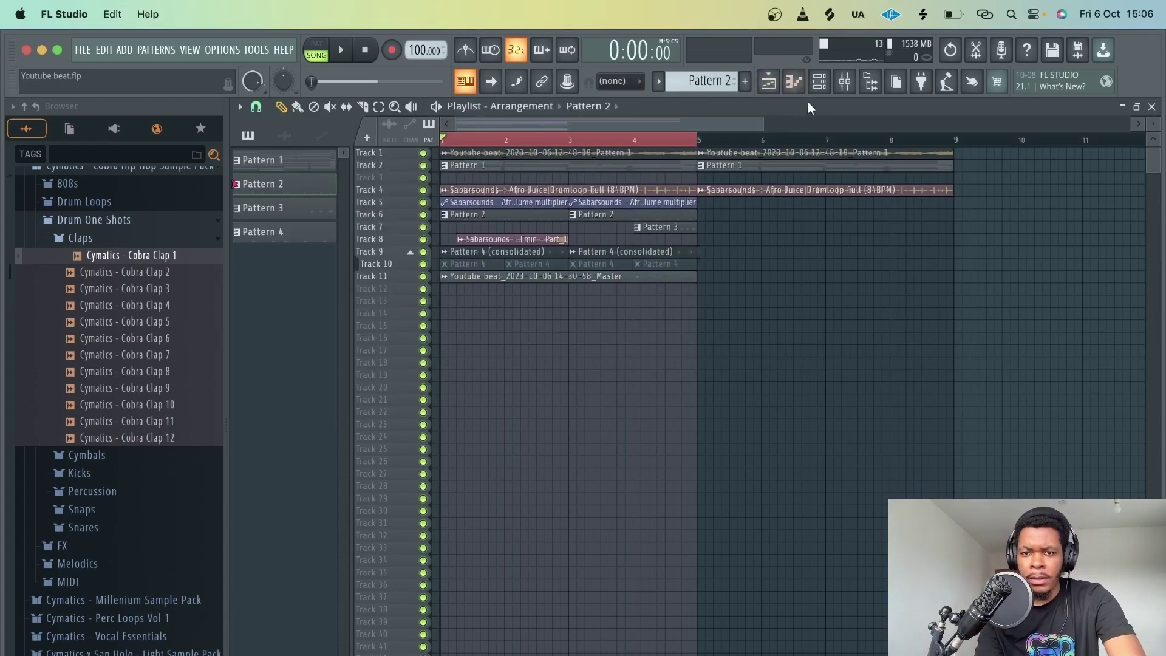
click(819, 81)
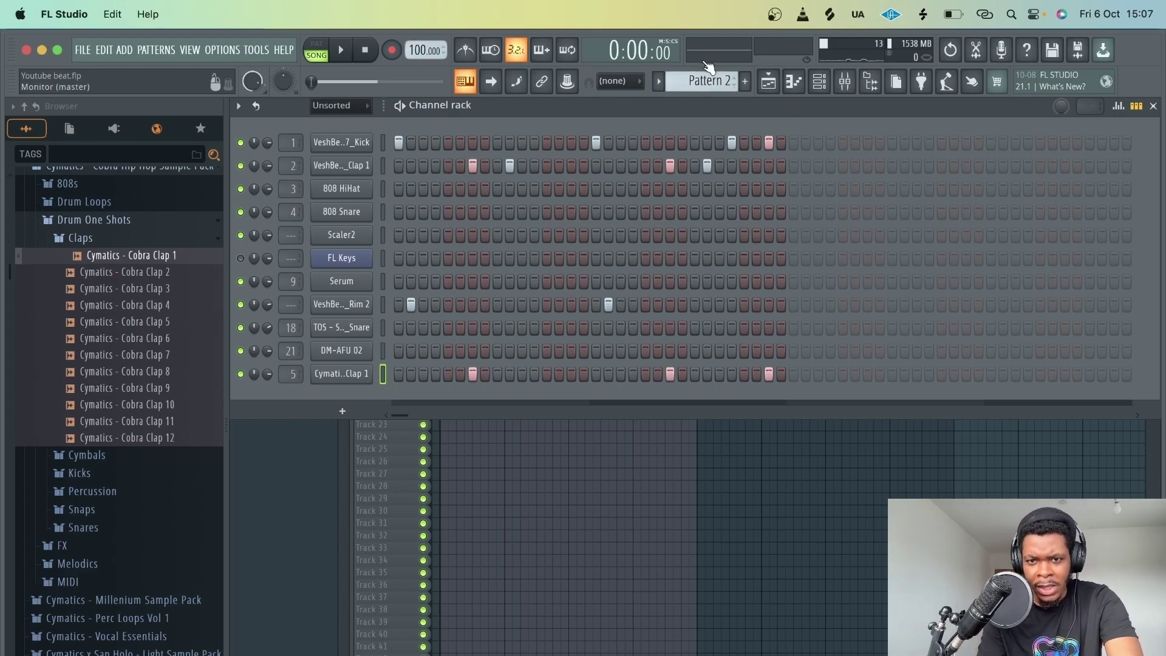
mouse_move(696, 78)
mouse_down()
mouse_move(696, 63)
mouse_move(704, 74)
mouse_up()
click(772, 87)
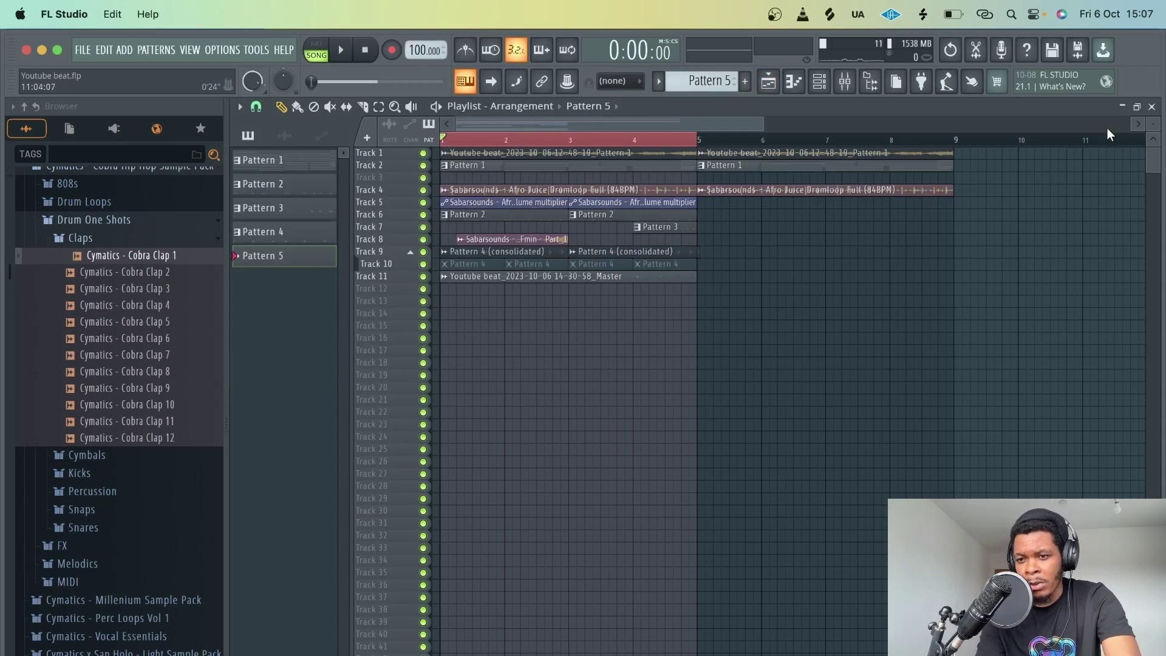
Place a Pattern 5 clip on Track 12 at the start of bar 1.
drag(1148, 121, 1158, 168)
scroll(557, 221, up, 3)
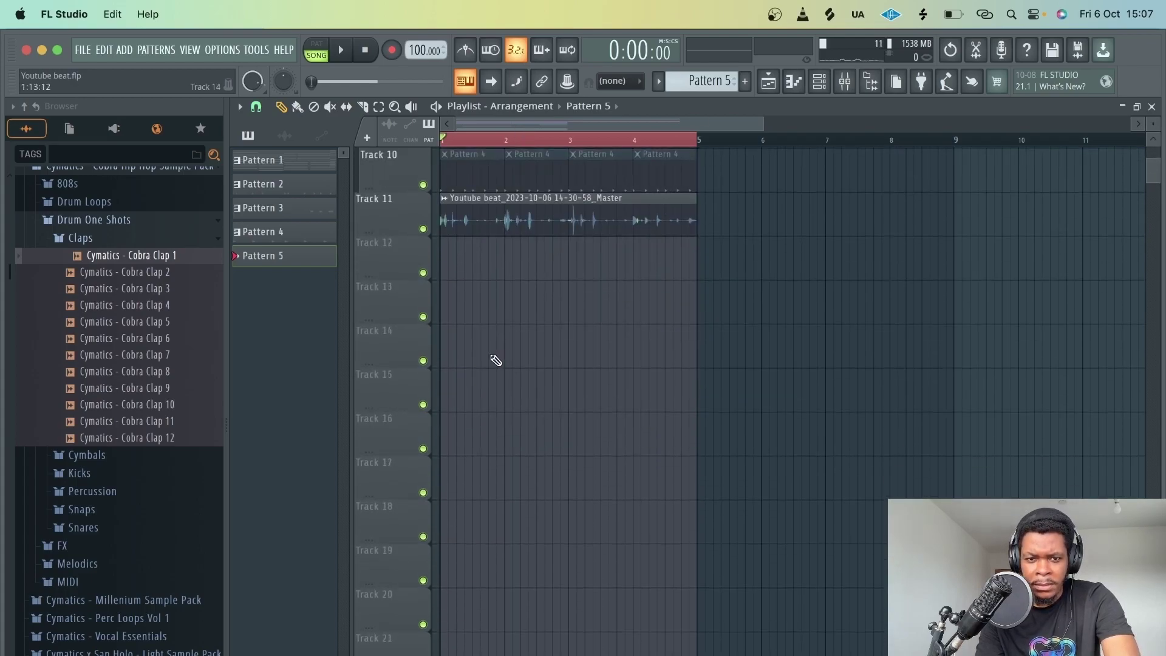
click(463, 255)
drag(460, 259, 443, 259)
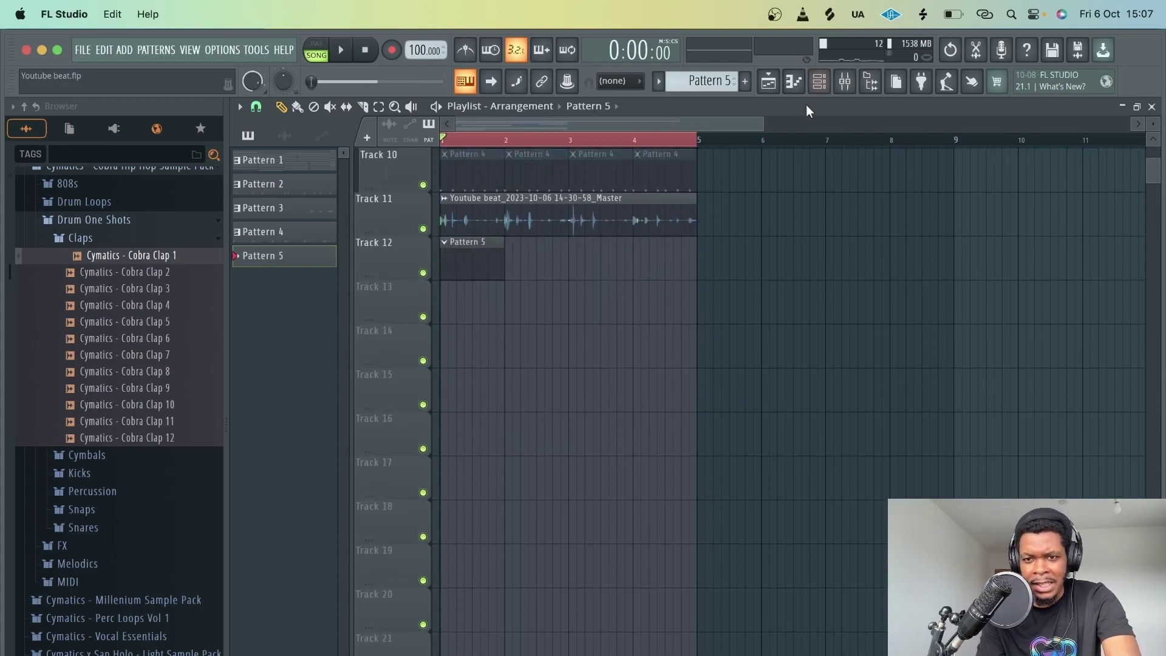
Add another Serum instrument as a new channel in the channel rack.
click(819, 82)
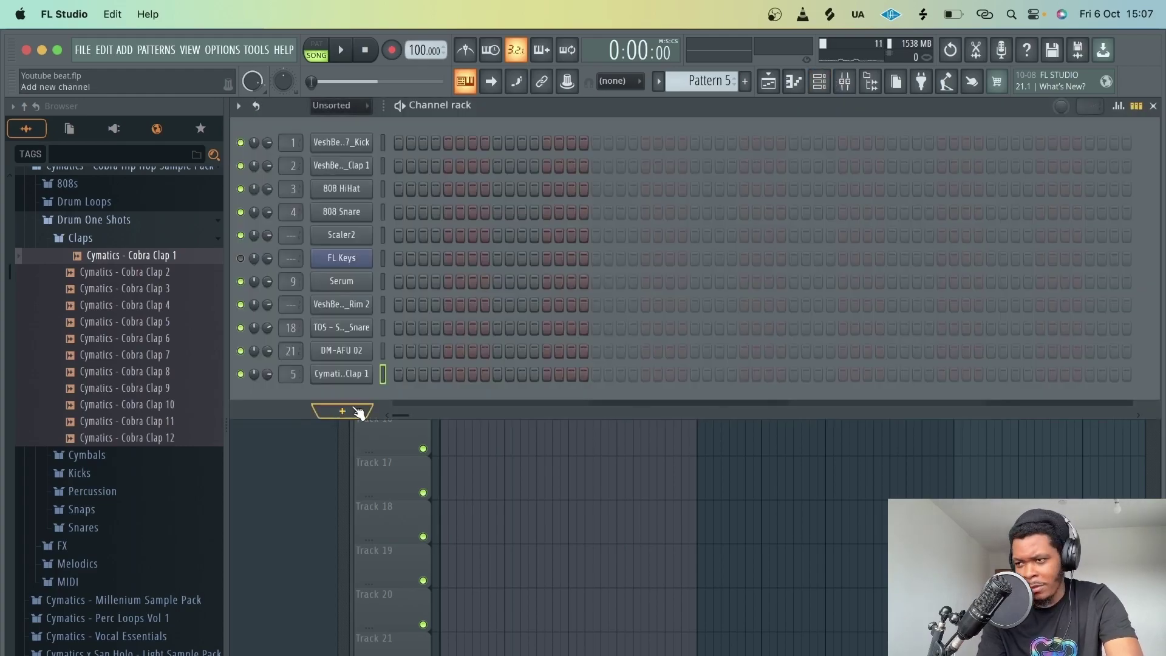
click(359, 413)
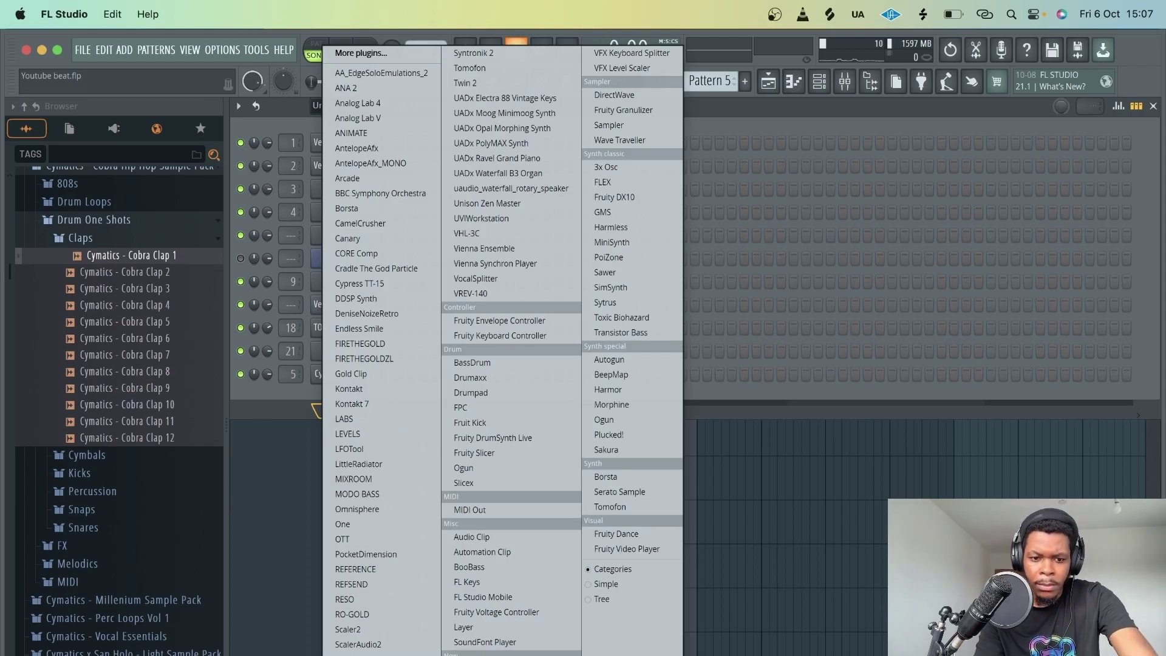
click(358, 654)
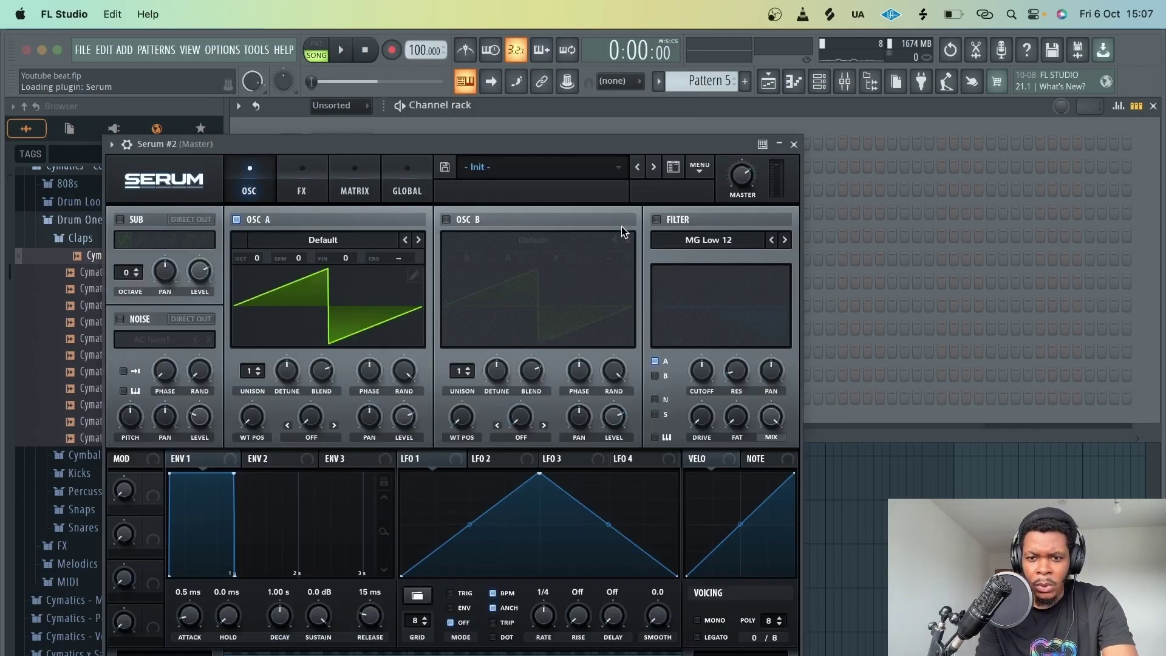
Try the Splice presets BASS - AnalogSaw and BA Future Bass 4 [KSHMR] in the new Serum.
click(577, 167)
mouse_move(580, 322)
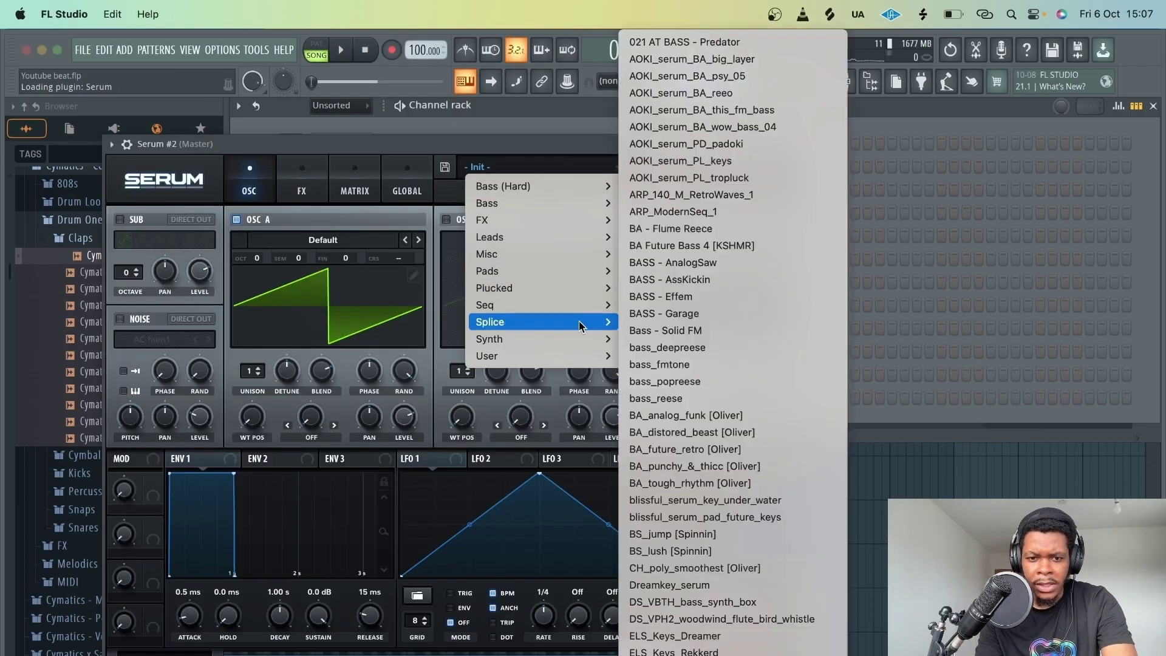
click(713, 267)
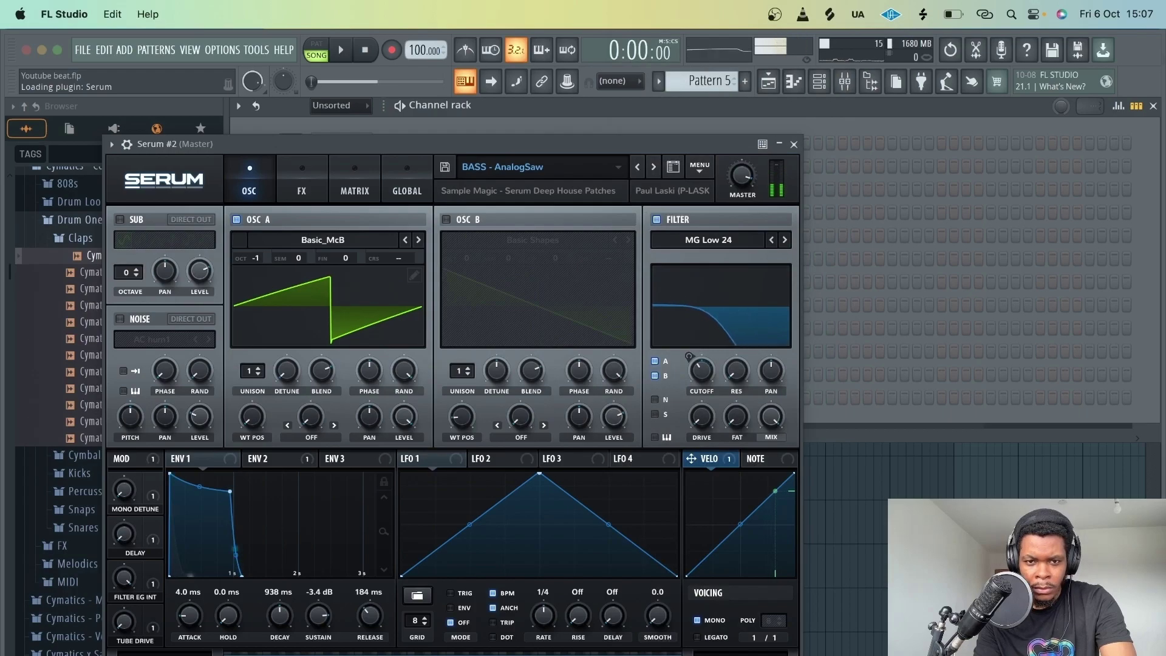
click(560, 173)
mouse_move(570, 321)
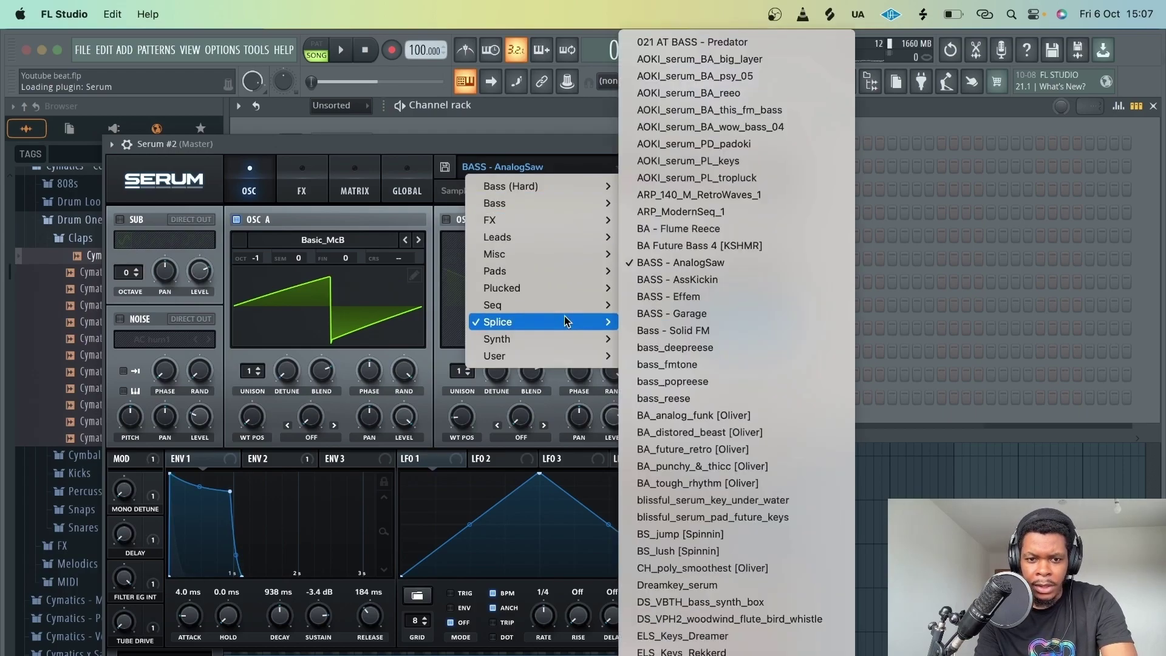
click(716, 245)
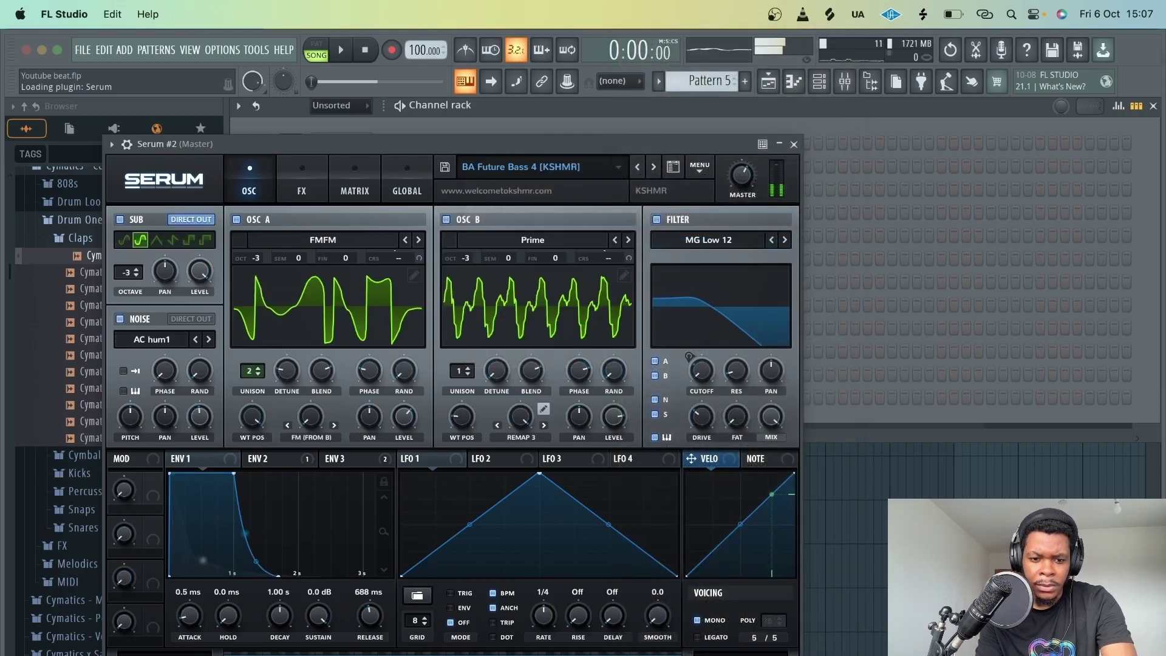
Load the Splice preset BA_punchy_&_thicc [Oliver] in the new Serum and close the plugin window.
click(592, 177)
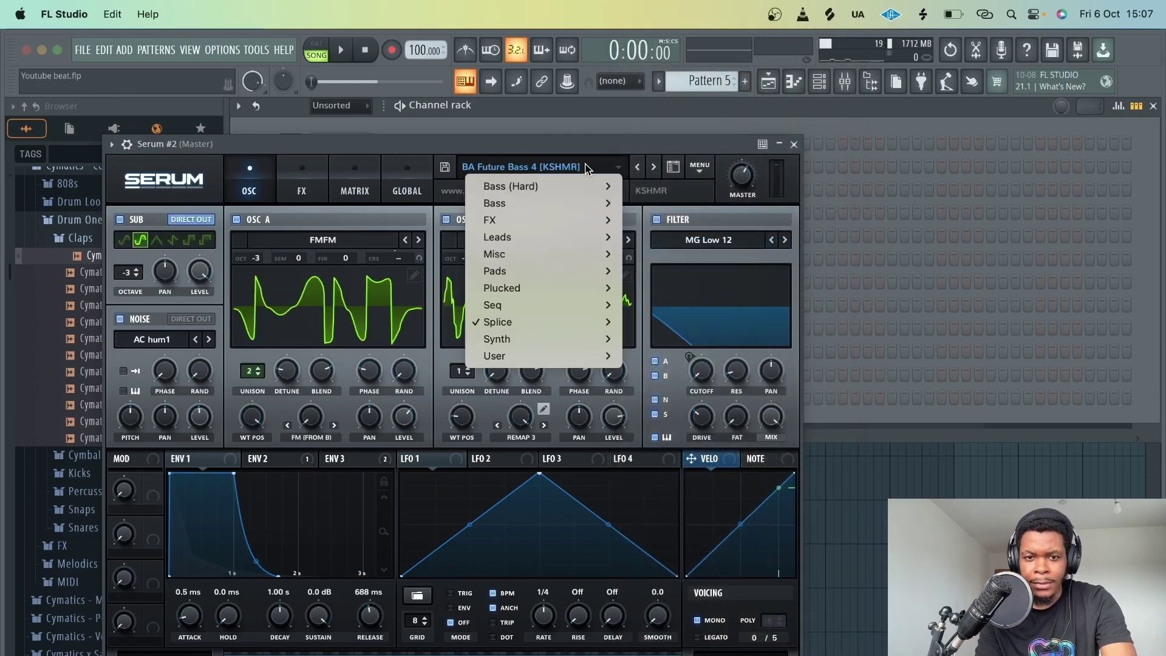
mouse_move(573, 323)
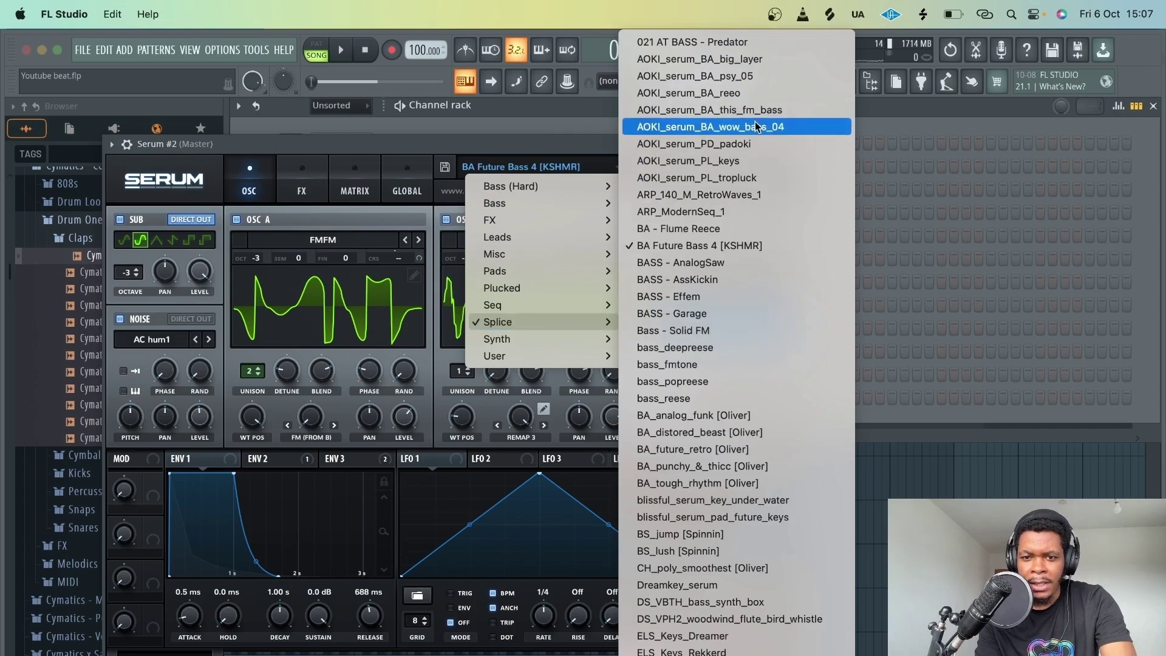
click(757, 466)
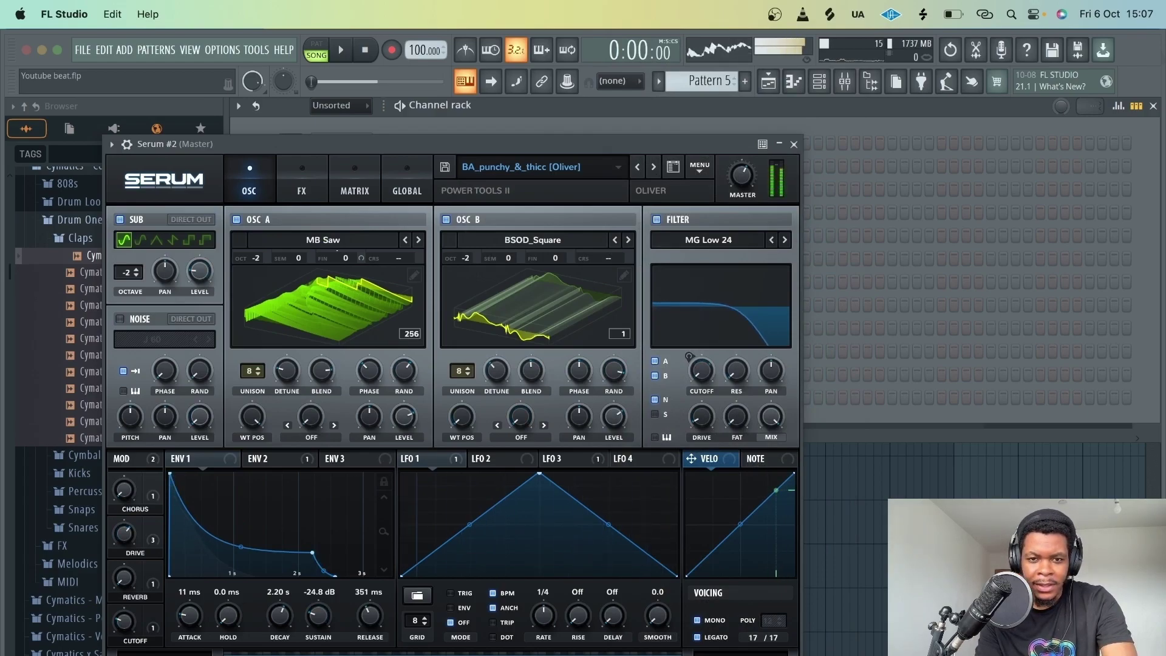
click(794, 145)
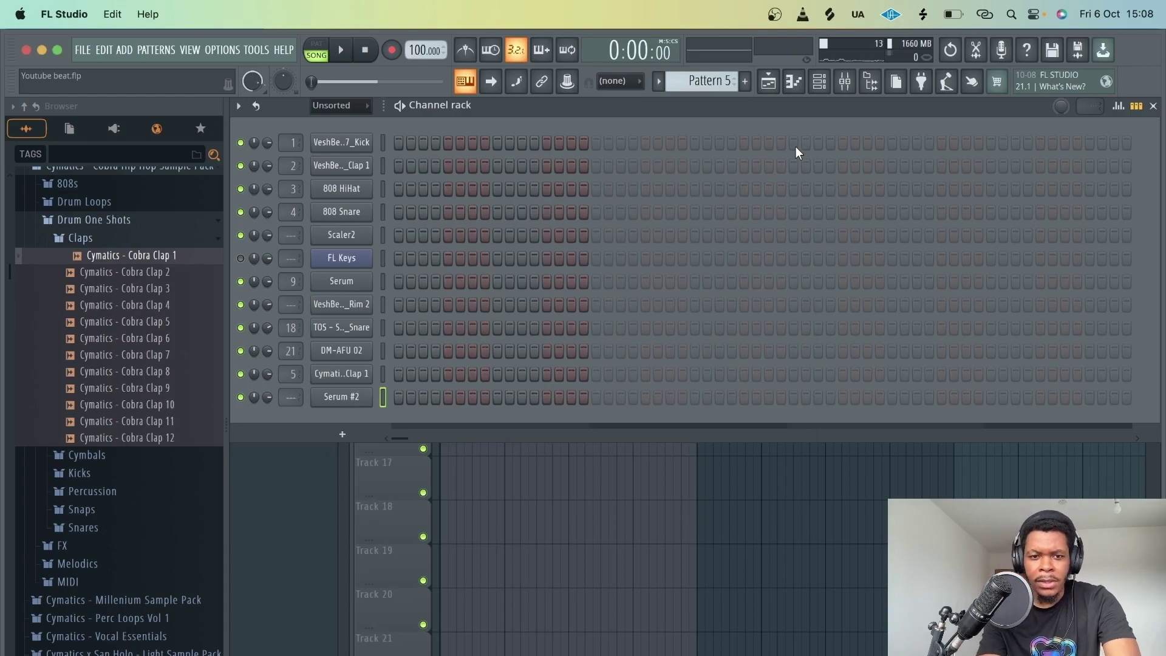
Start the Serum #2 bassline in bar 1 with two G#4 notes and a C5 at the end of the bar.
click(769, 83)
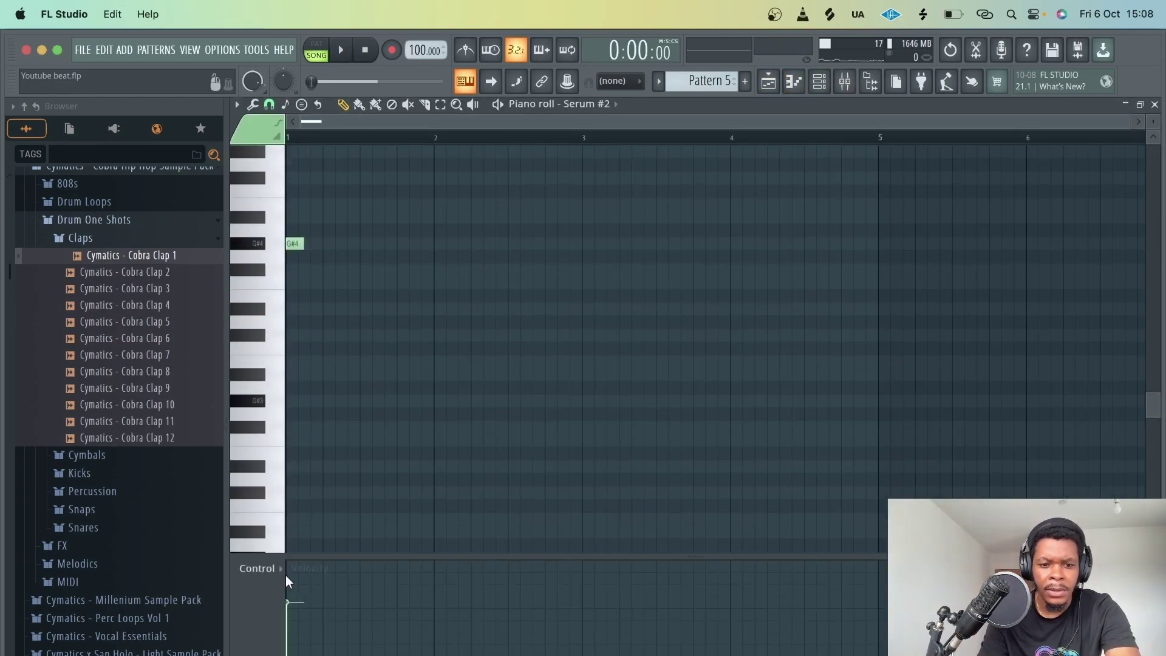
click(285, 573)
click(307, 554)
key(space)
key(space)
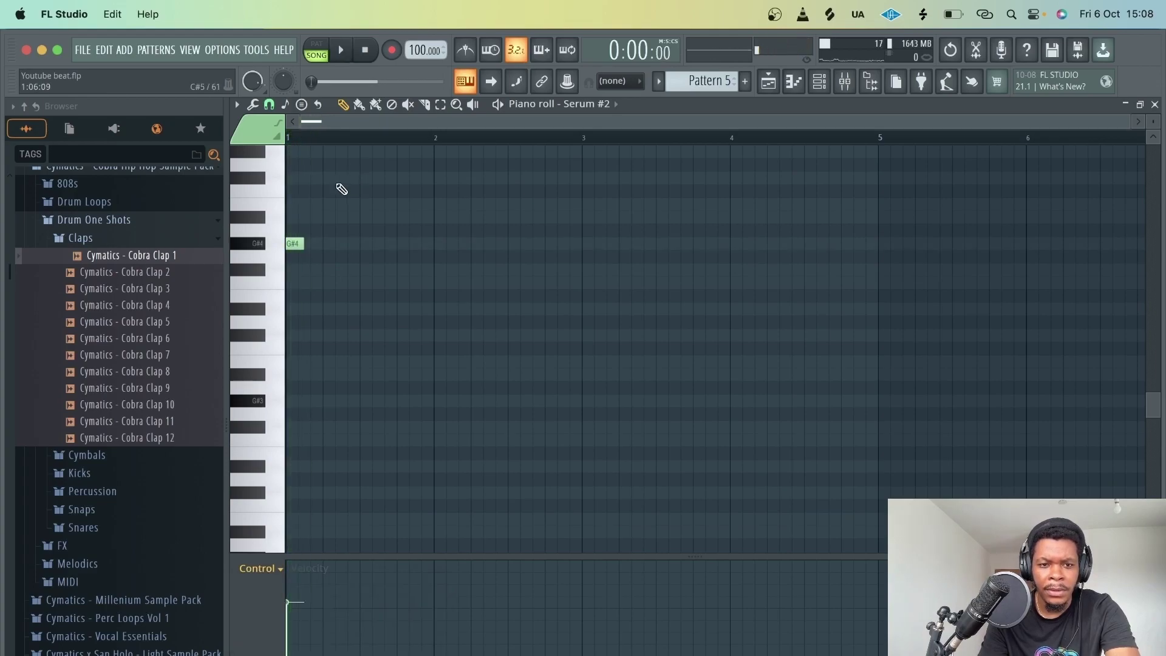
scroll(294, 243, up, 3)
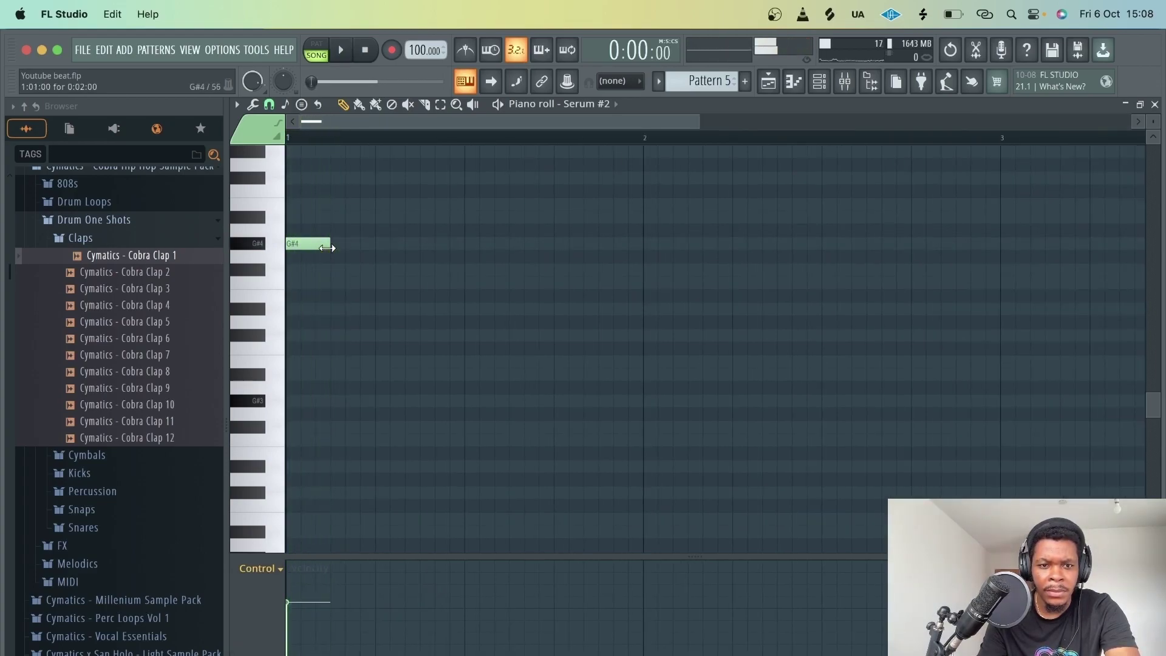
key(space)
drag(341, 252, 374, 244)
key(space)
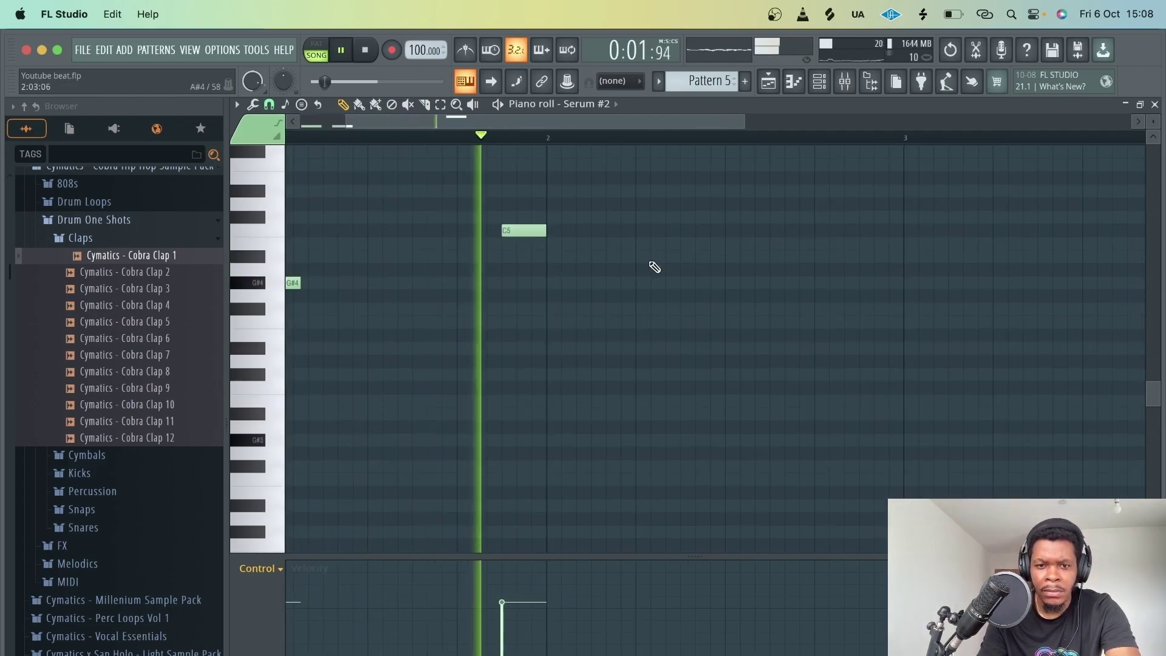
Complete the bassline with three F4 notes in bar 2, G4 pairs in bars 3 and 4, and a closing A#4 and C5.
key(space)
click(549, 321)
drag(603, 322, 627, 323)
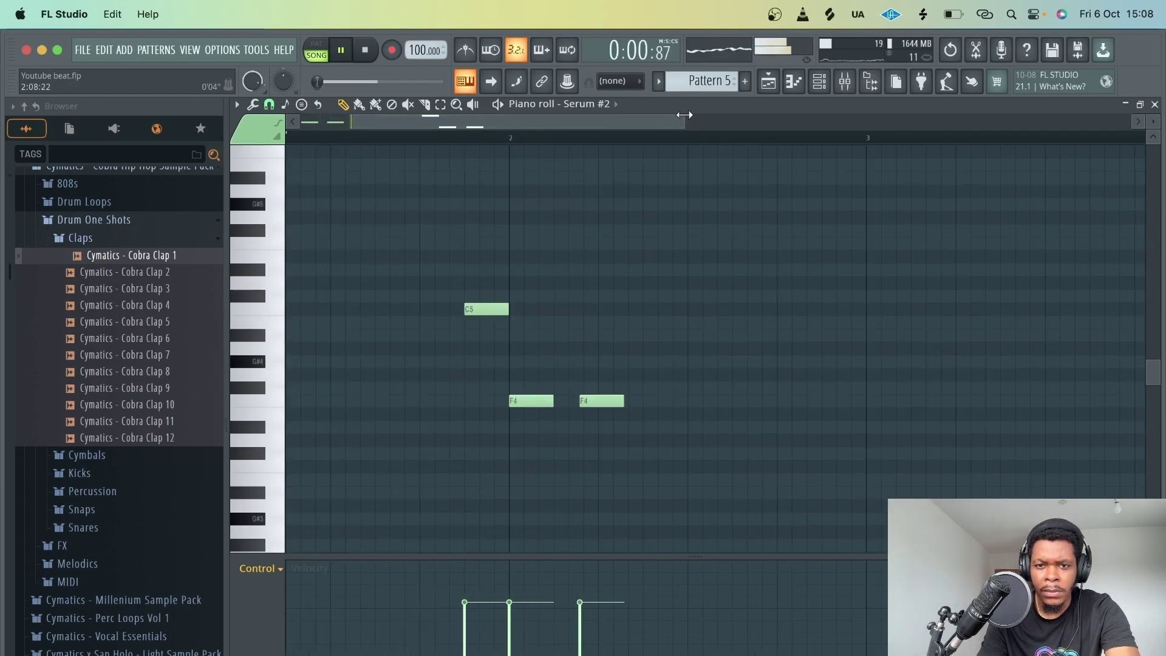
drag(684, 115, 613, 115)
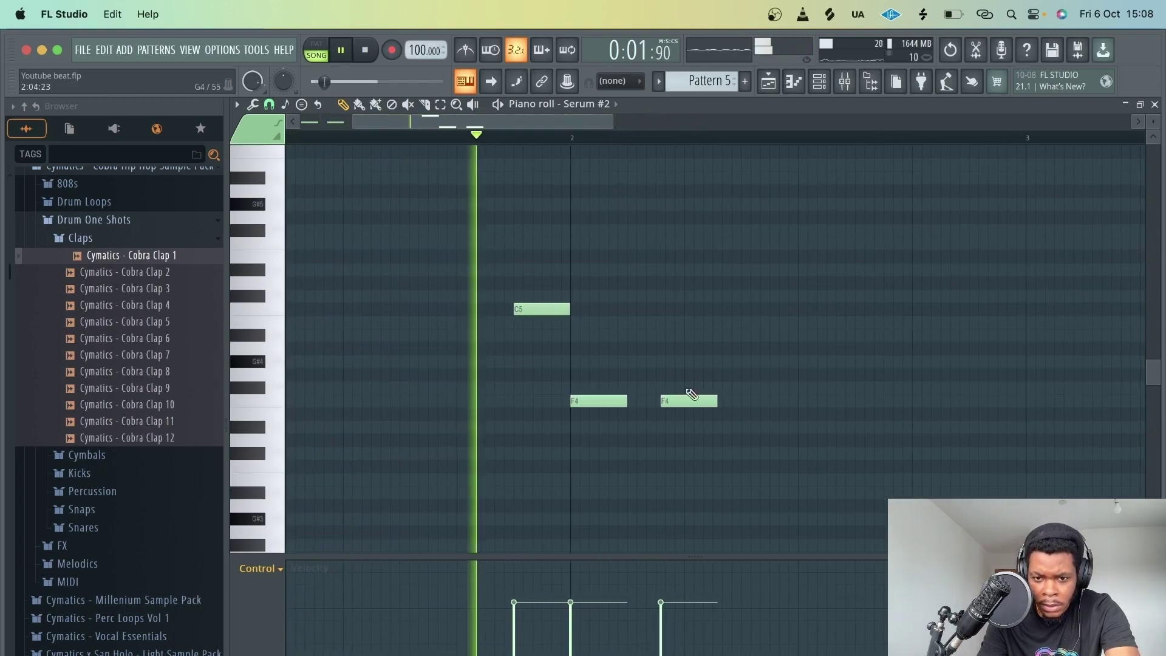
scroll(717, 415, up, 2)
scroll(716, 416, right, 2)
key(space)
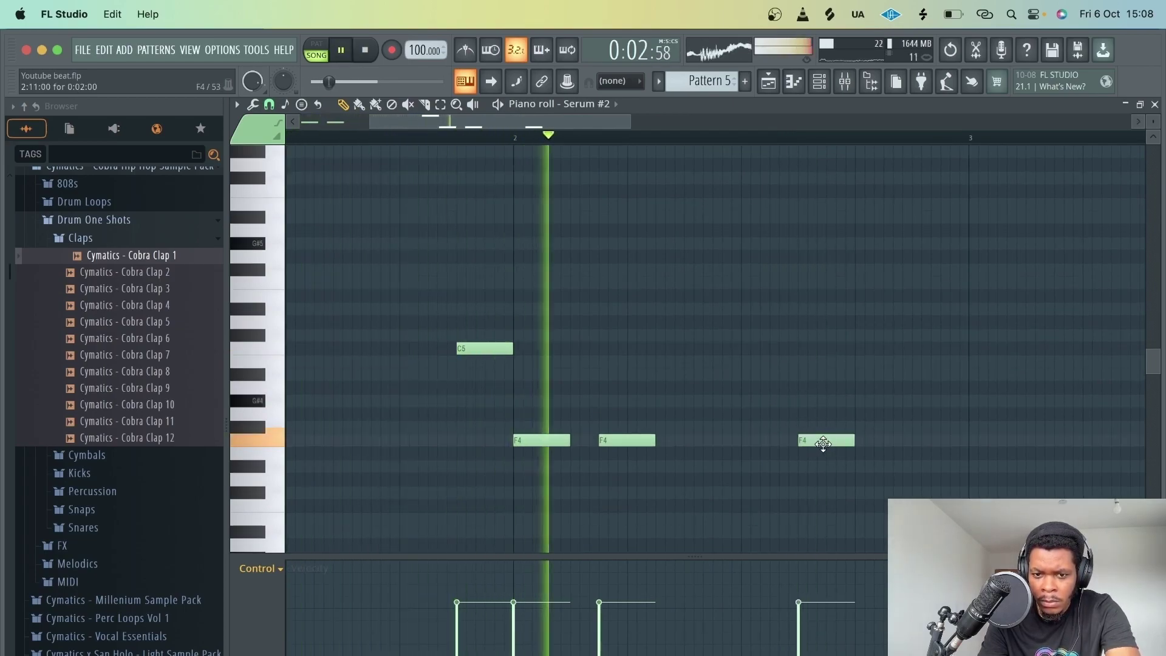
scroll(725, 340, down, 2)
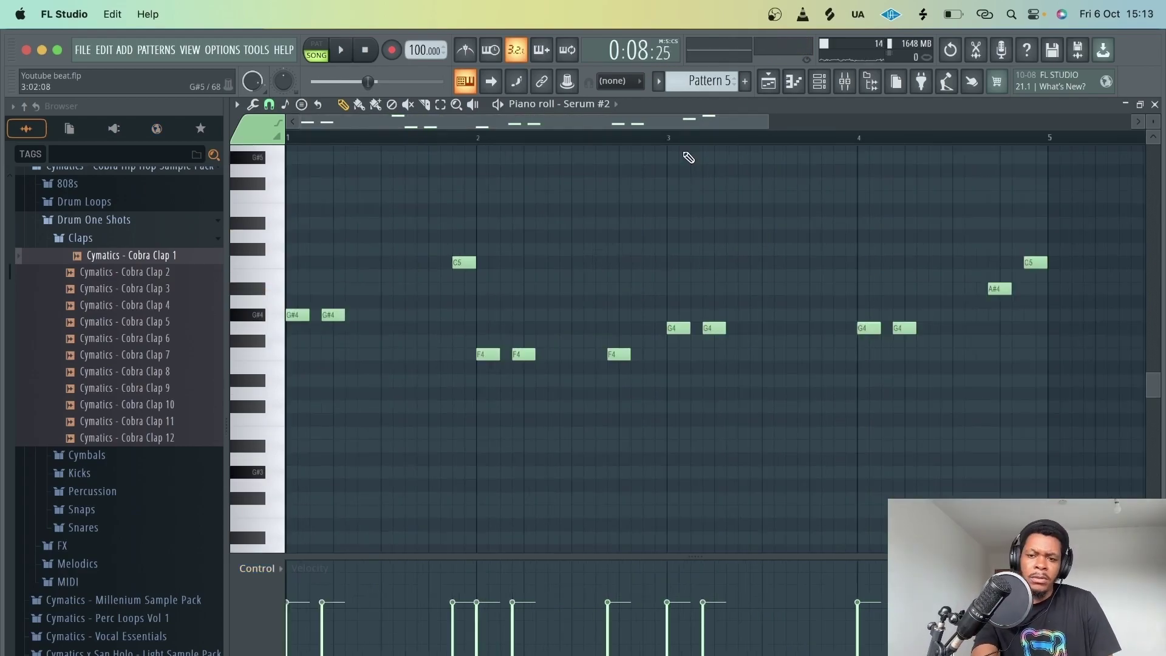
Consolidate the Pattern 5 clip on Track 12 to audio, audition it and mute that track.
click(767, 83)
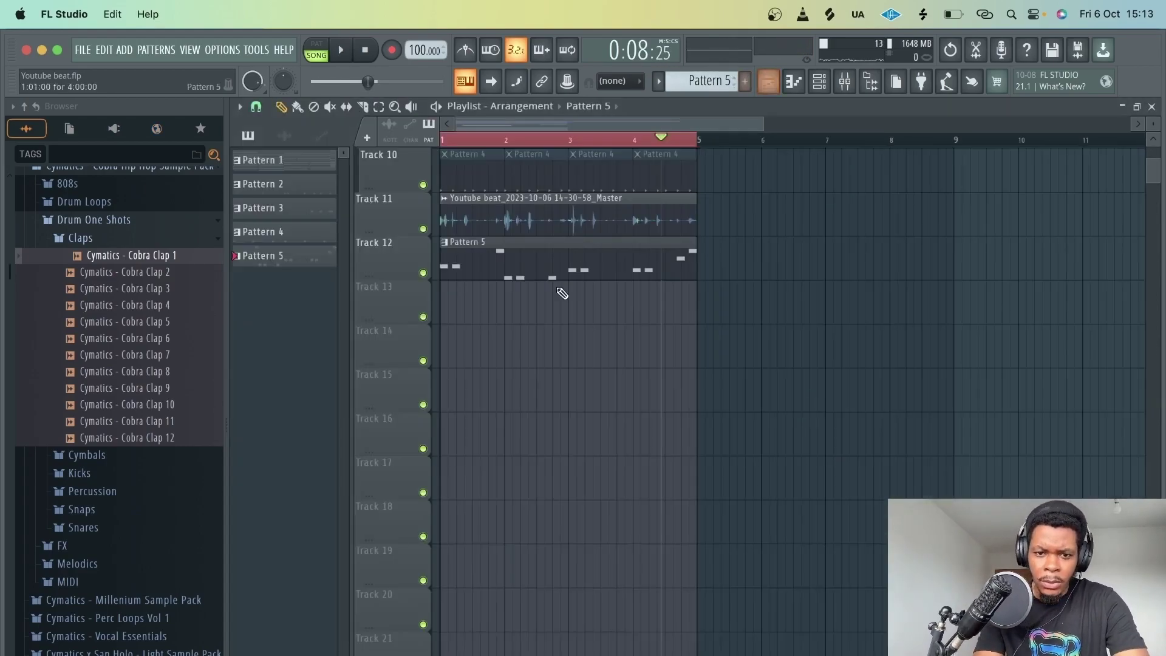
right_click(308, 259)
click(380, 564)
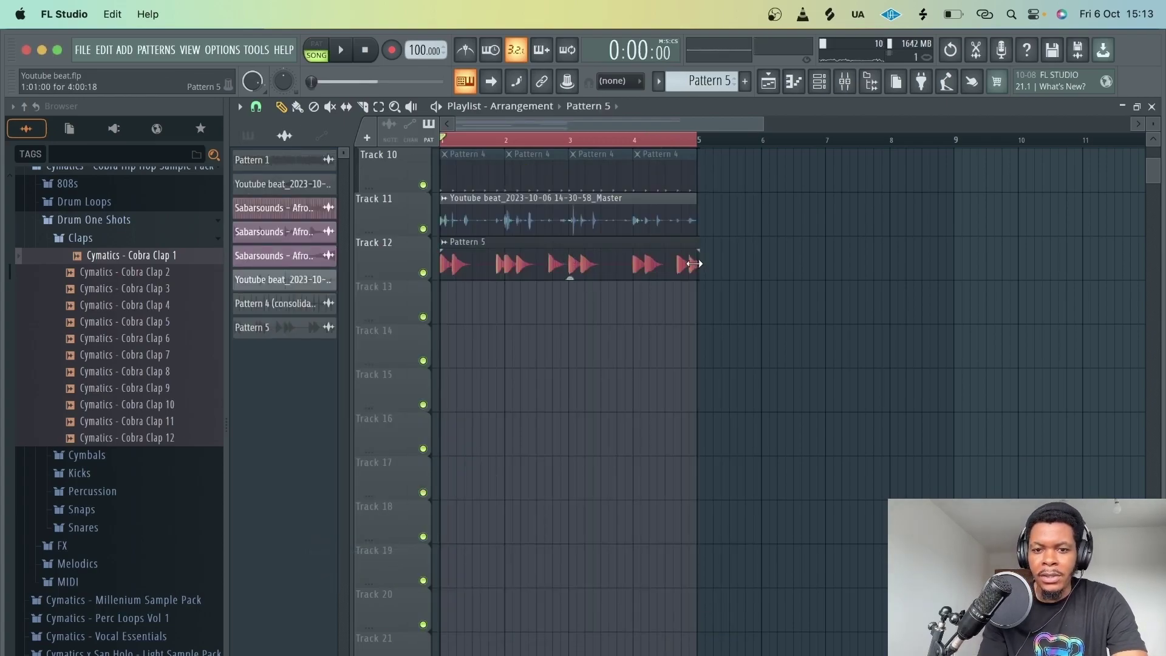
key(space)
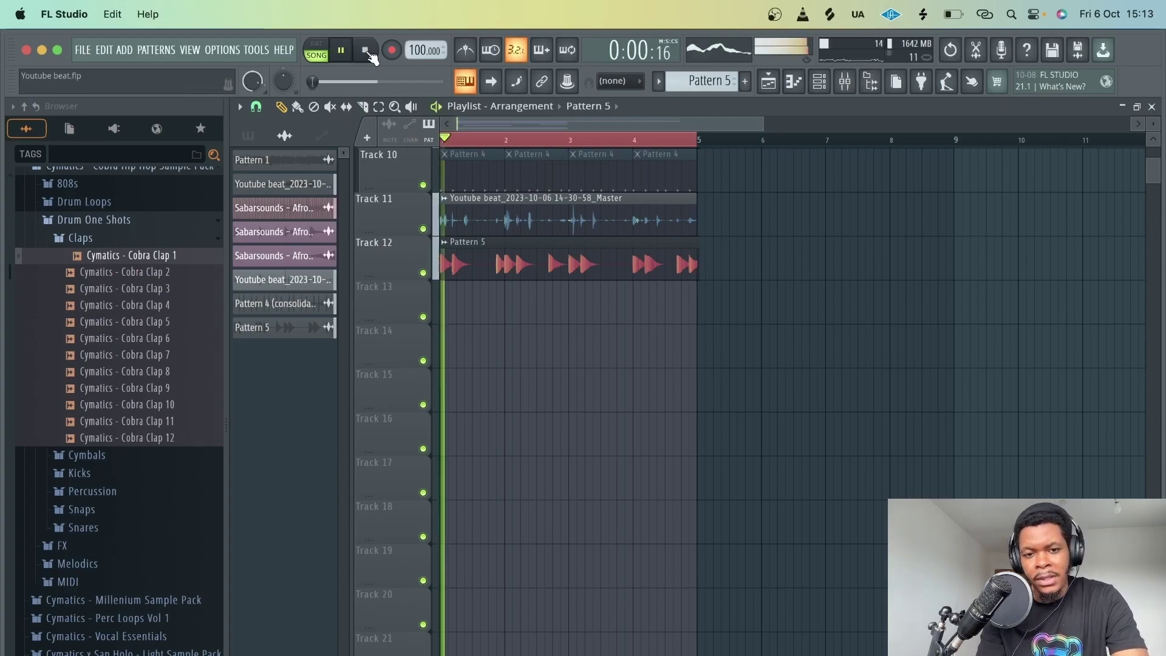
click(423, 273)
key(space)
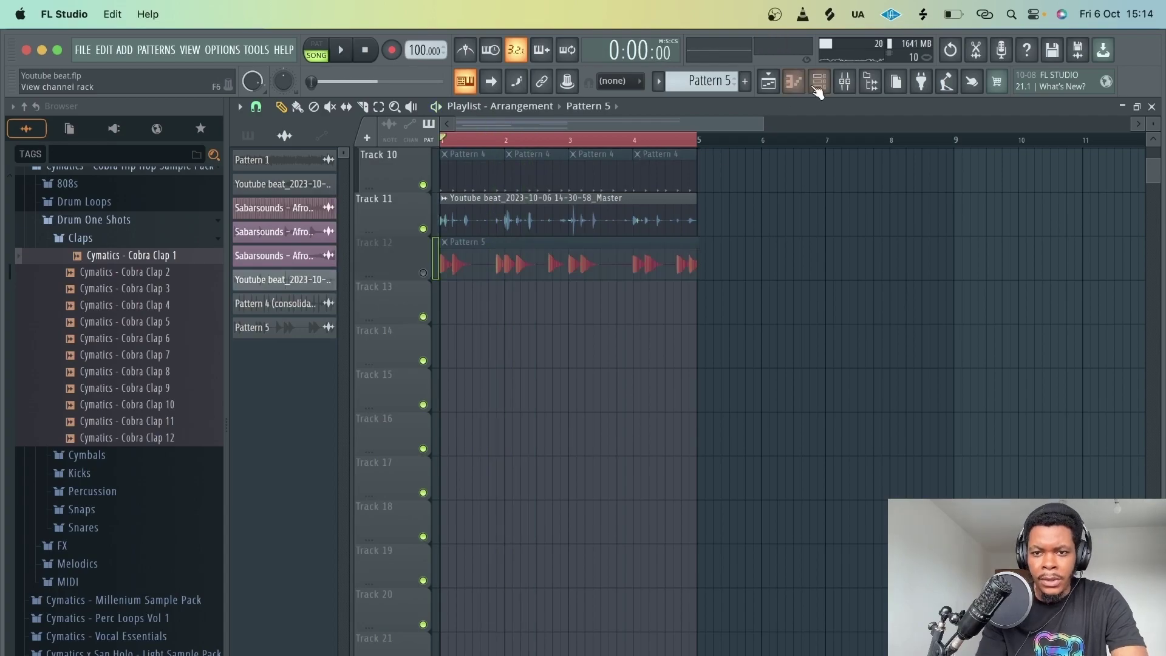
Place the original Pattern 5 note clip on Track 13 at the start of bar 1.
click(833, 95)
click(380, 377)
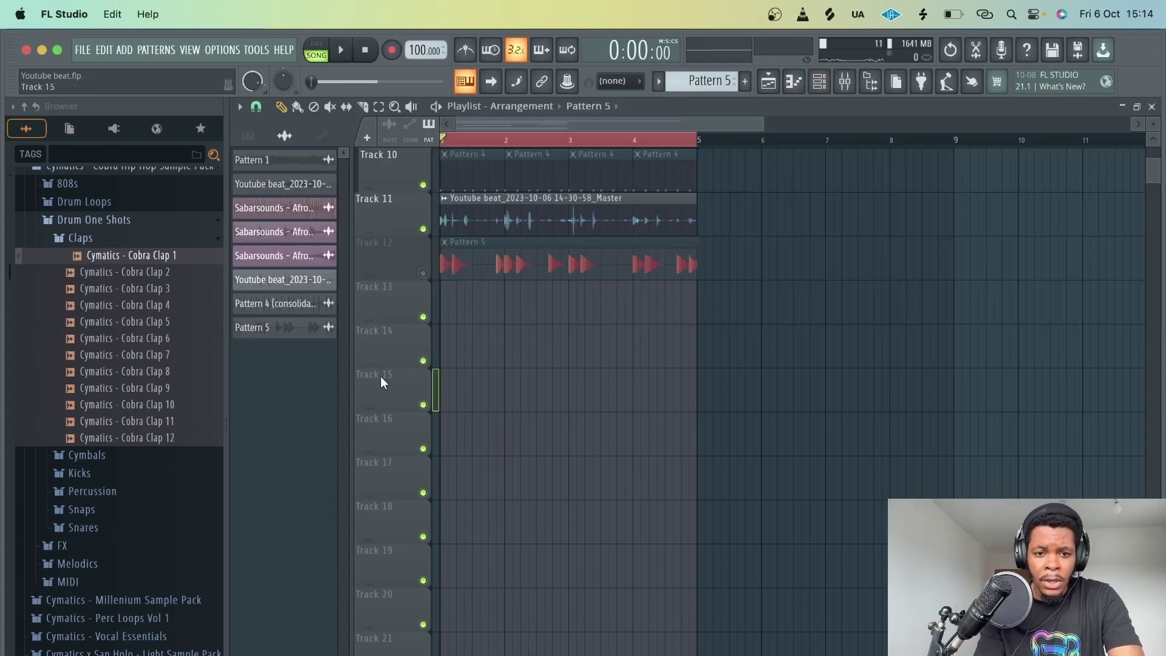
click(249, 136)
click(282, 255)
click(450, 313)
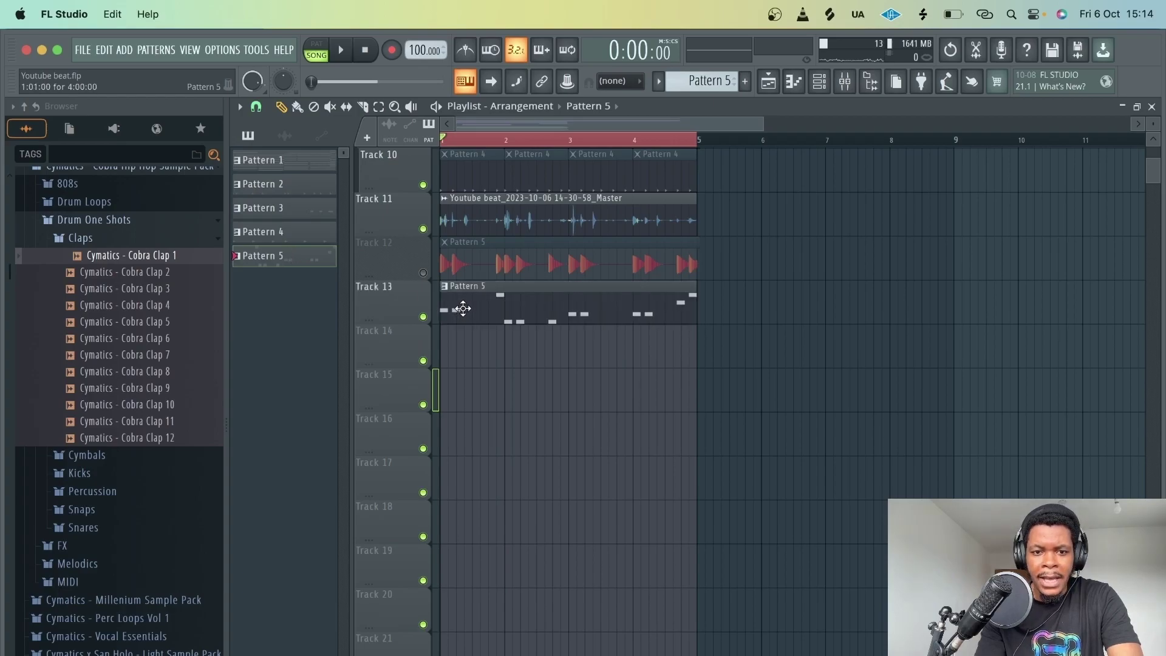
Replace the opening G#4 notes of the Serum #2 bassline with eight consecutive one-step G#4 notes.
click(820, 82)
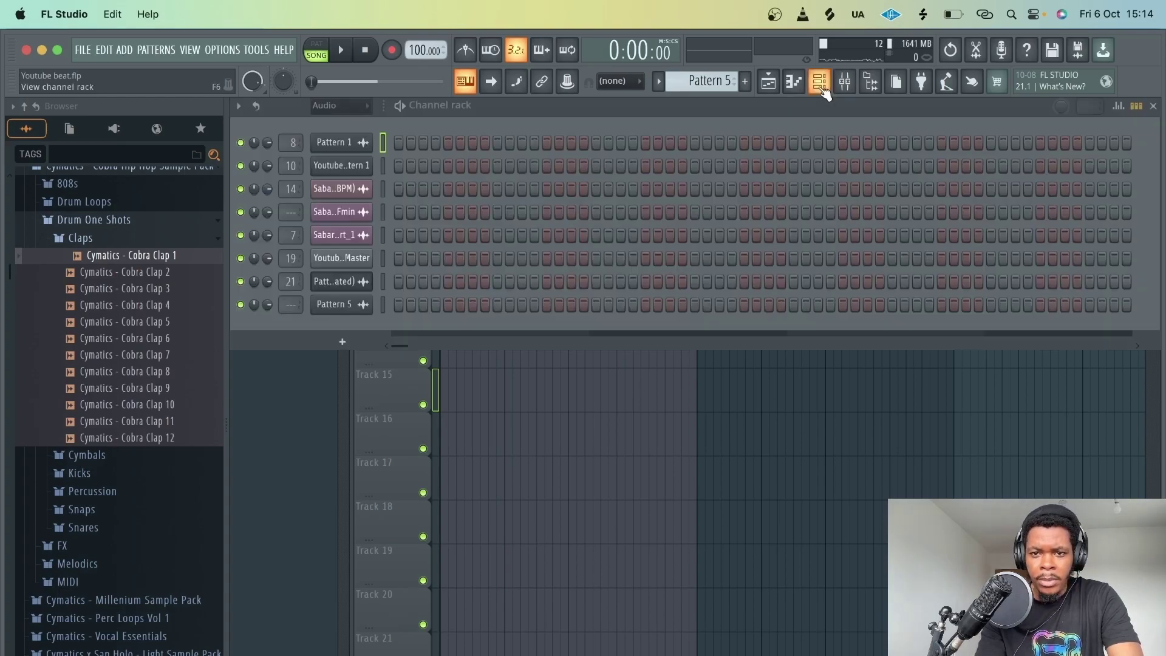
click(768, 84)
key(space)
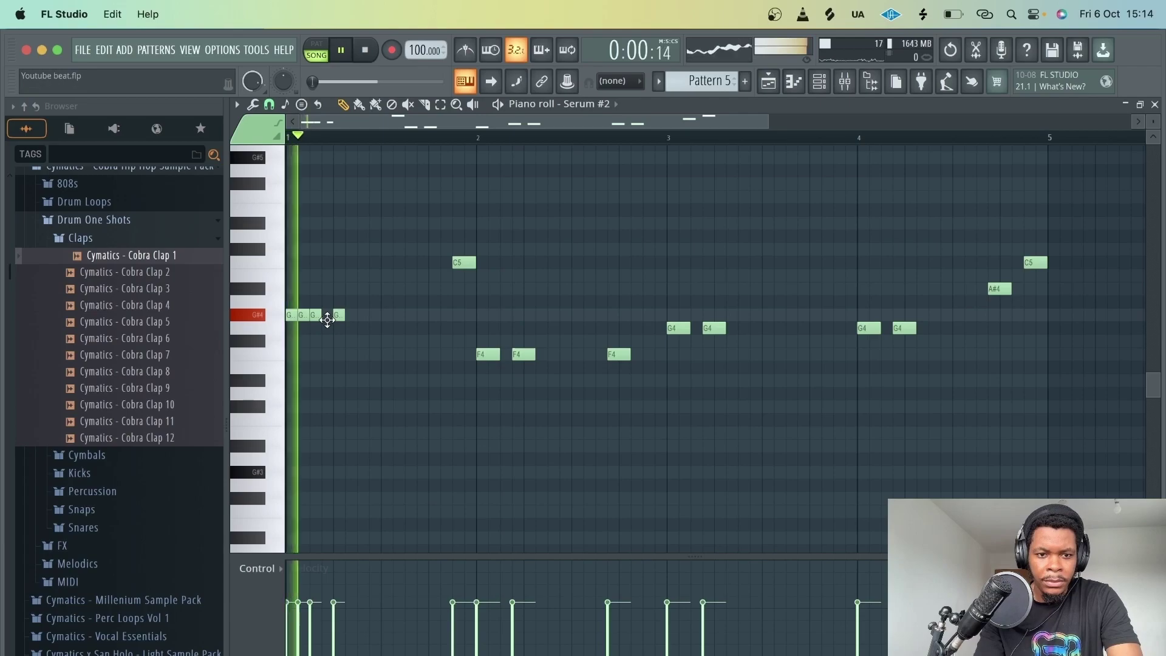
key(space)
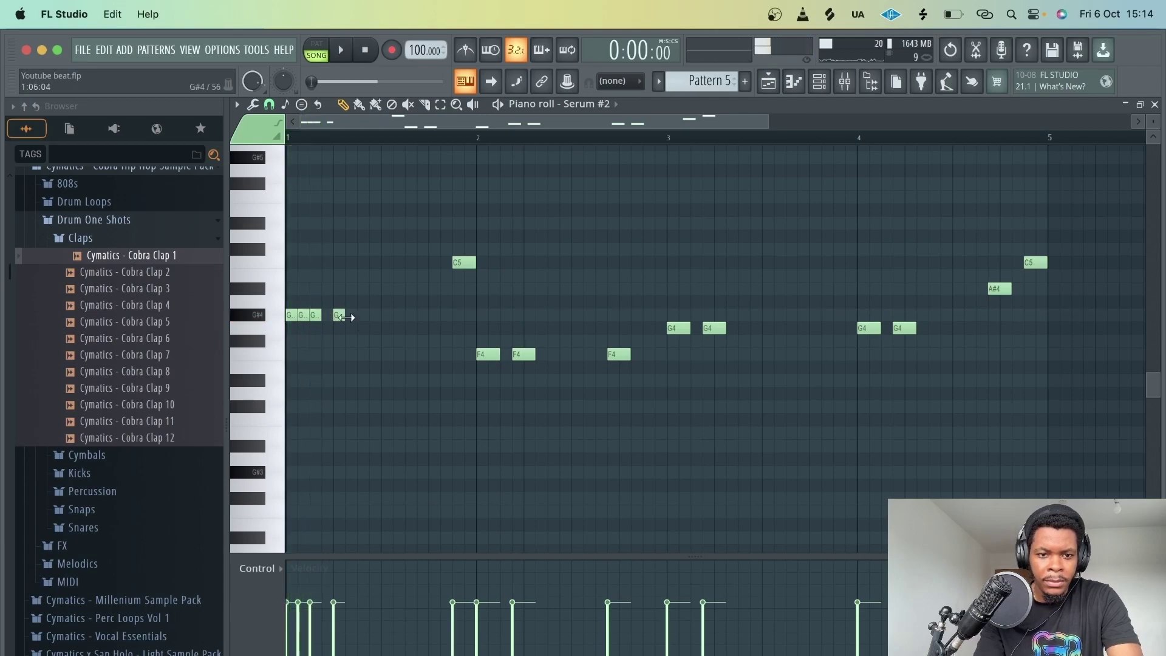
drag(336, 315, 325, 316)
key(space)
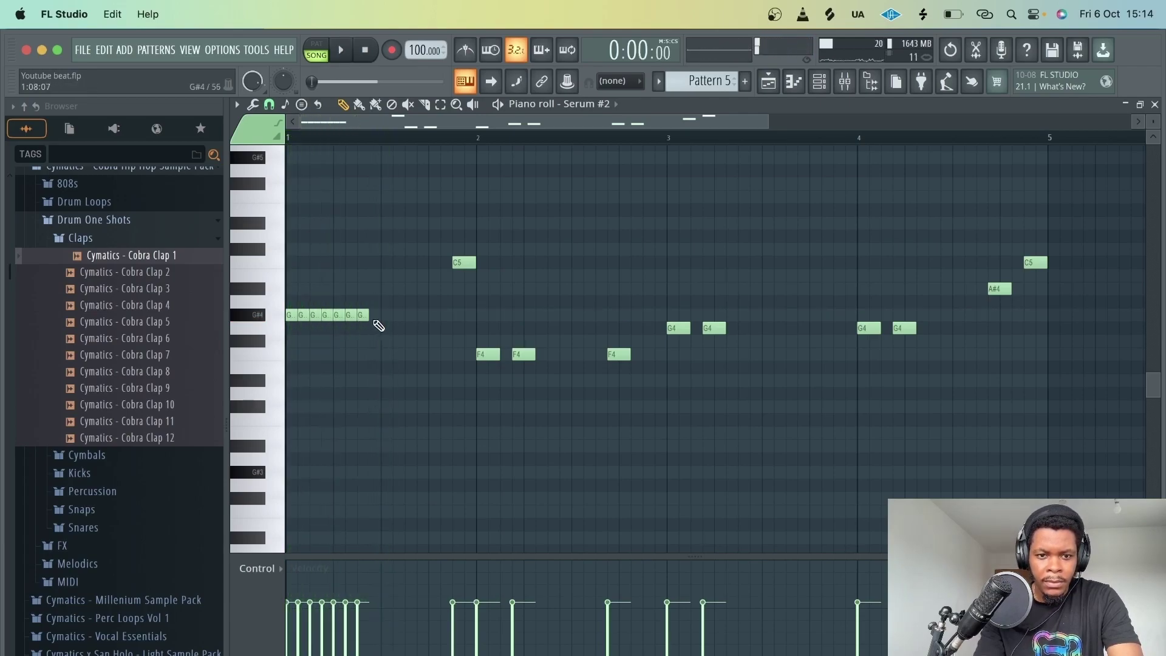
click(374, 319)
Remove bar 1's C5 and rework bars 2 to 4 into one-step F4 and G4 runs of eight, plus closing pairs of F4, A#4 and C5.
key(space)
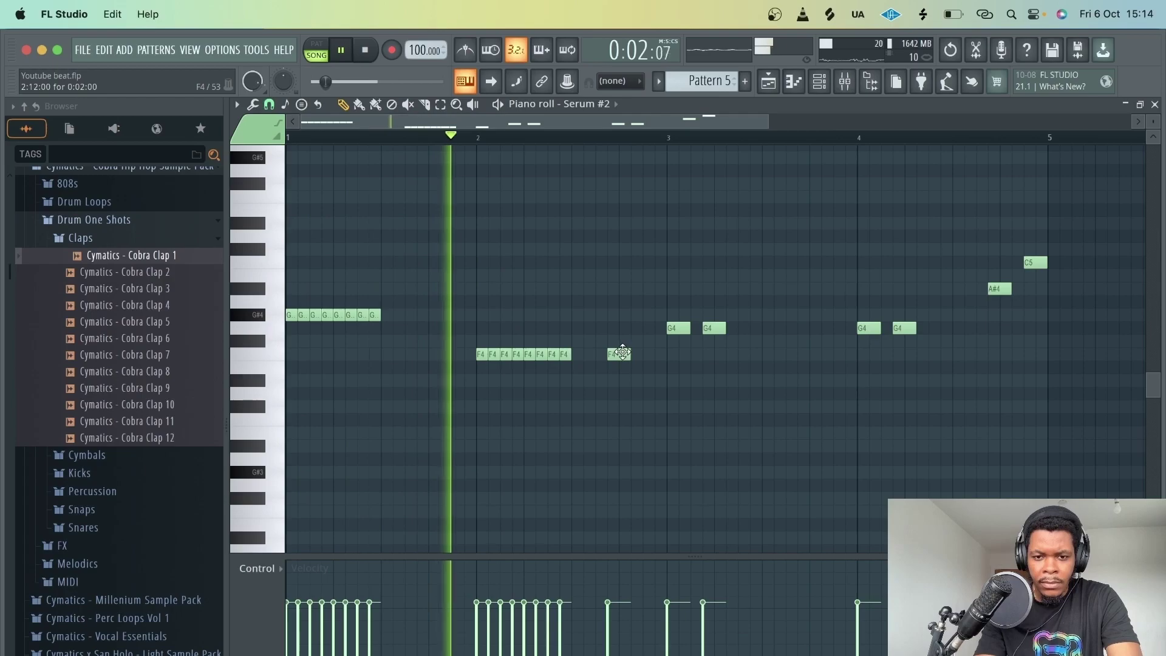
right_click(622, 353)
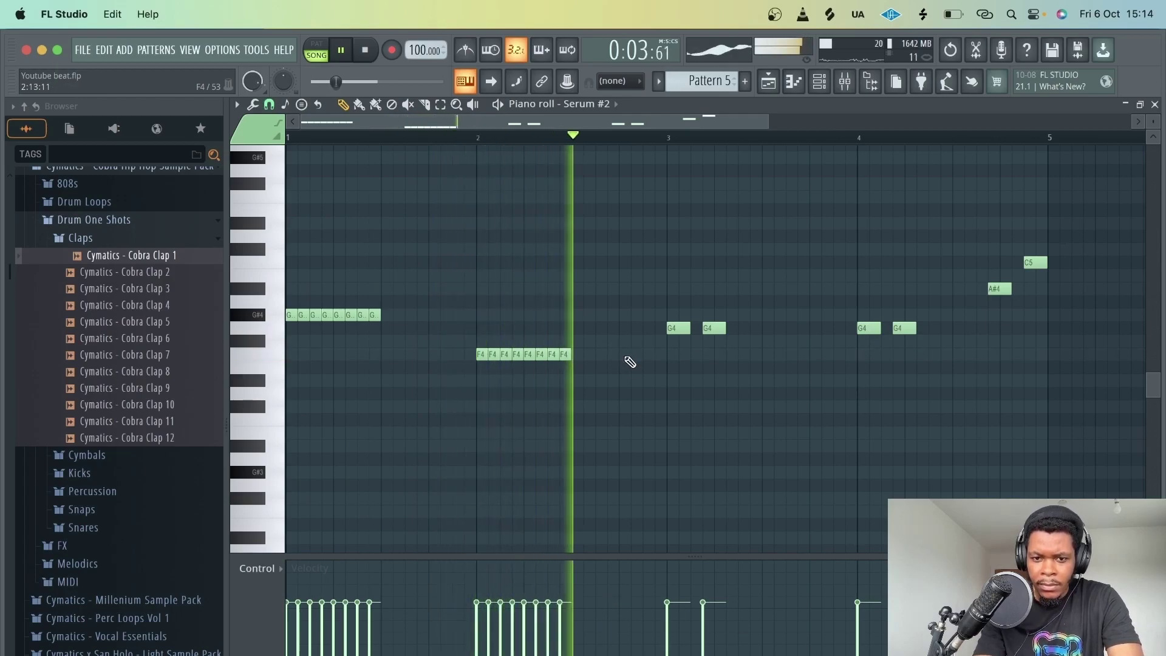
key(space)
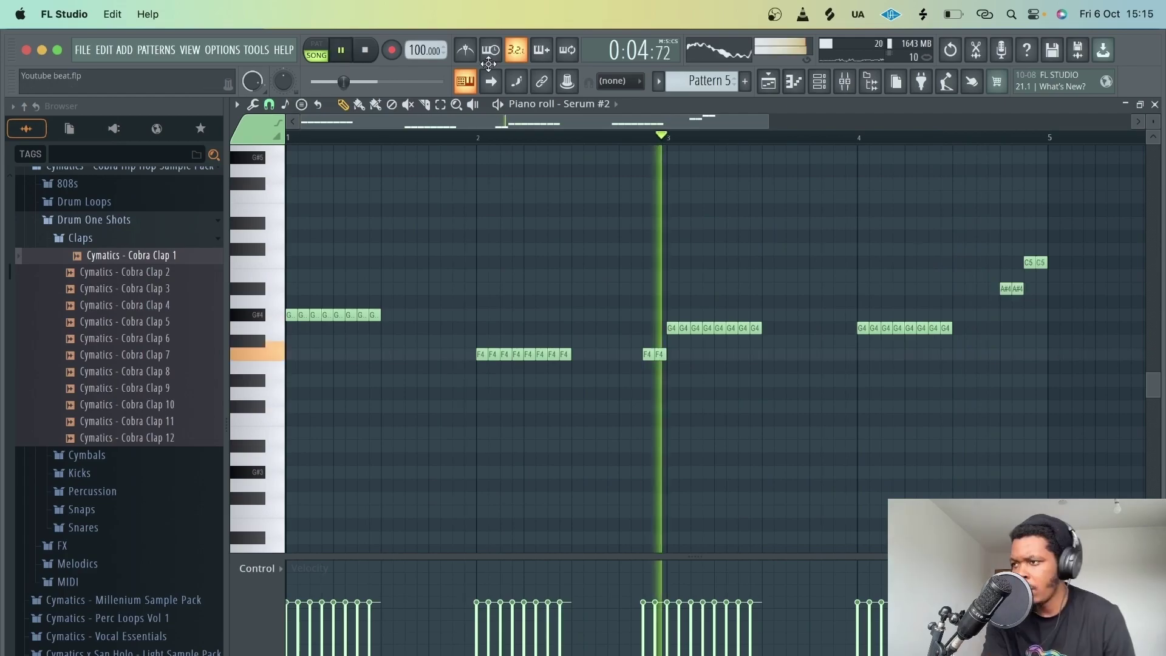
key(space)
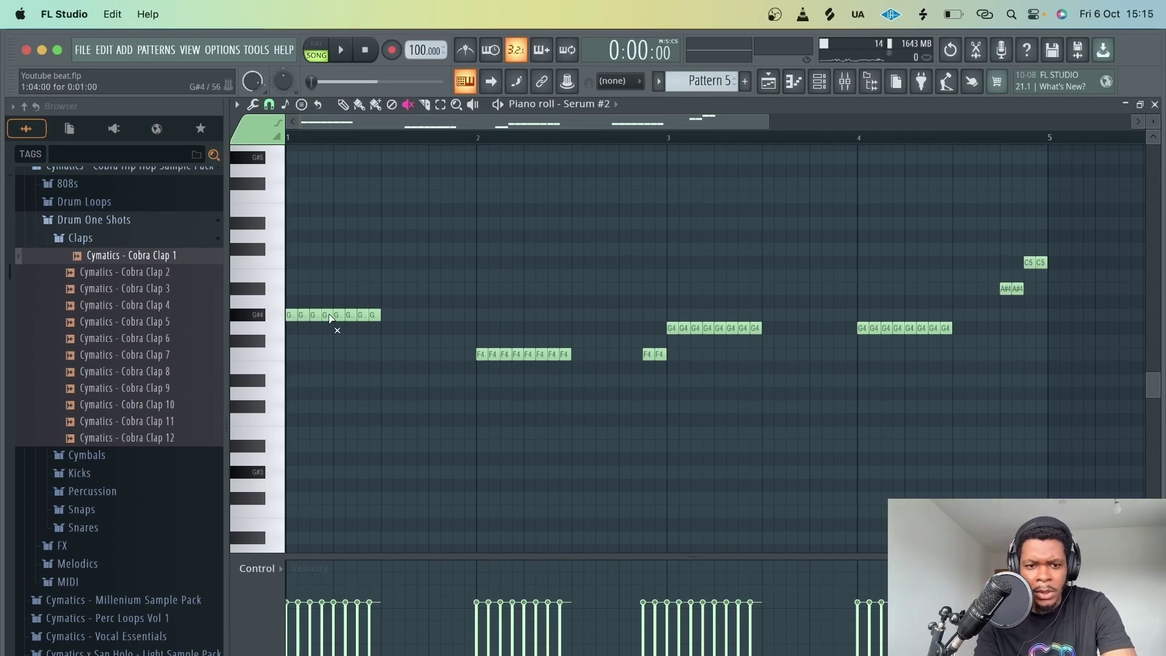
Mute the third, fifth and sixth notes of each eight-note run, audition the result and bring up the mixer.
key(space)
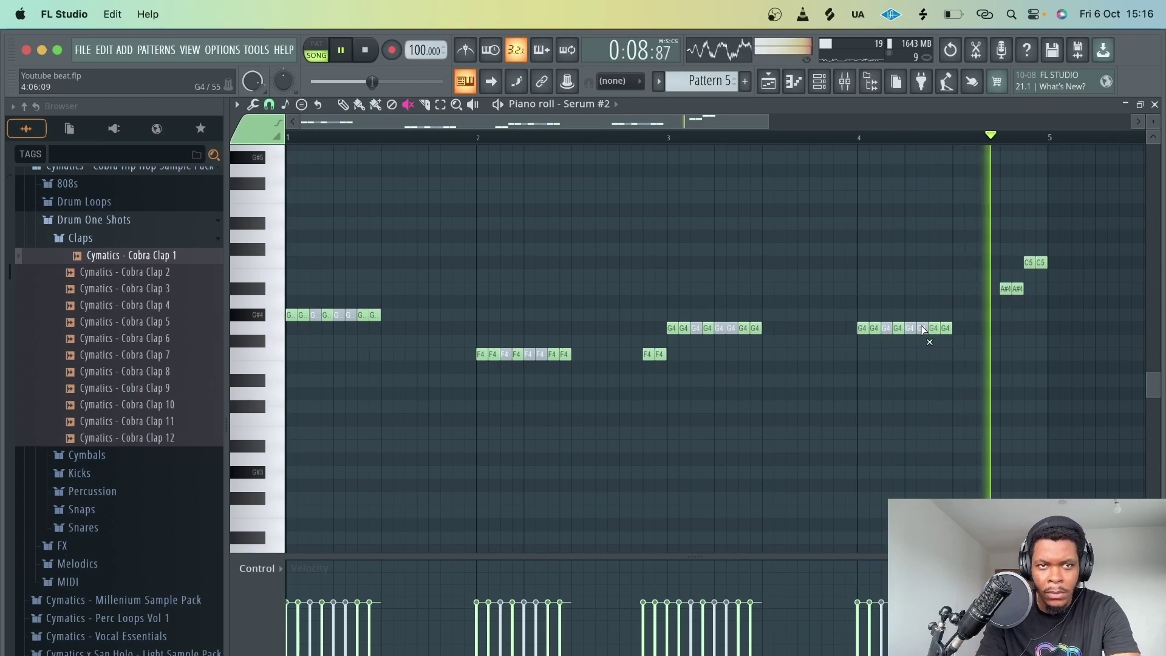
key(space)
key(F9)
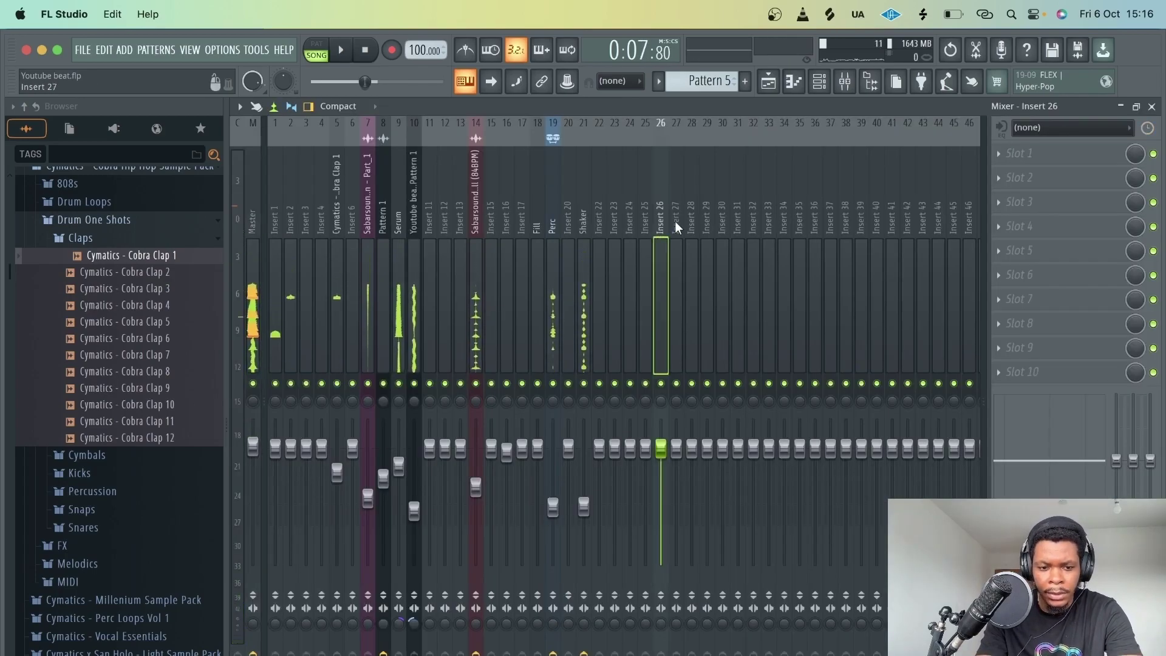
Route Serum #2 to mixer insert 26, load Kickstart 2 in its second effect slot and pick the first curve in the lower row of shapes.
key(super+l)
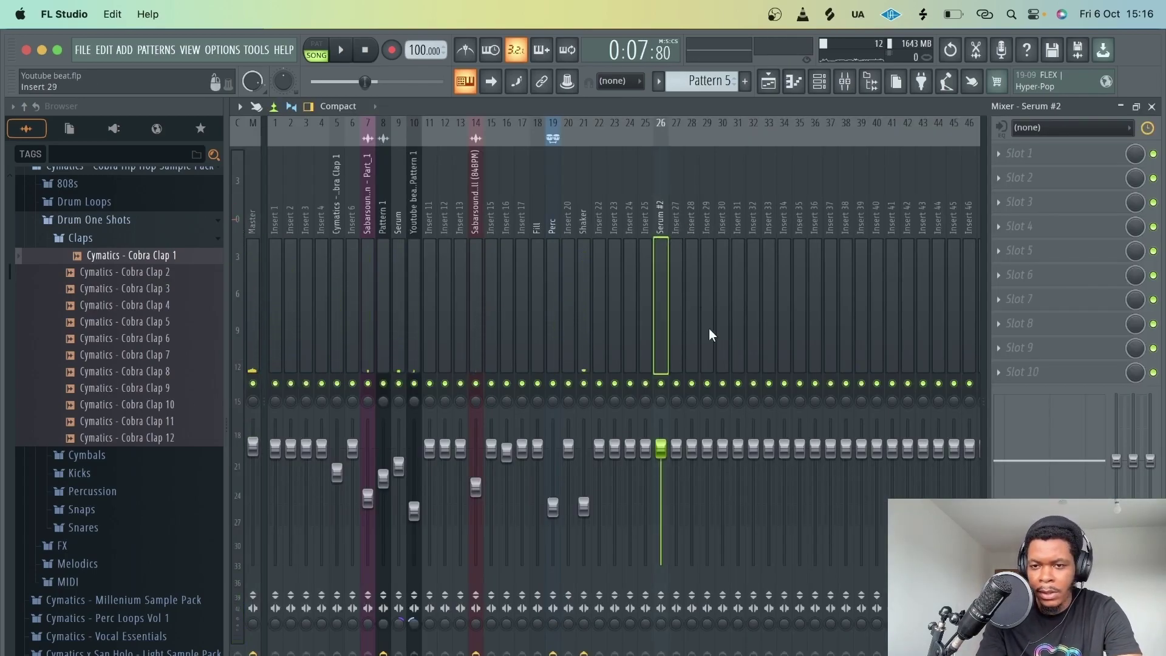
click(999, 179)
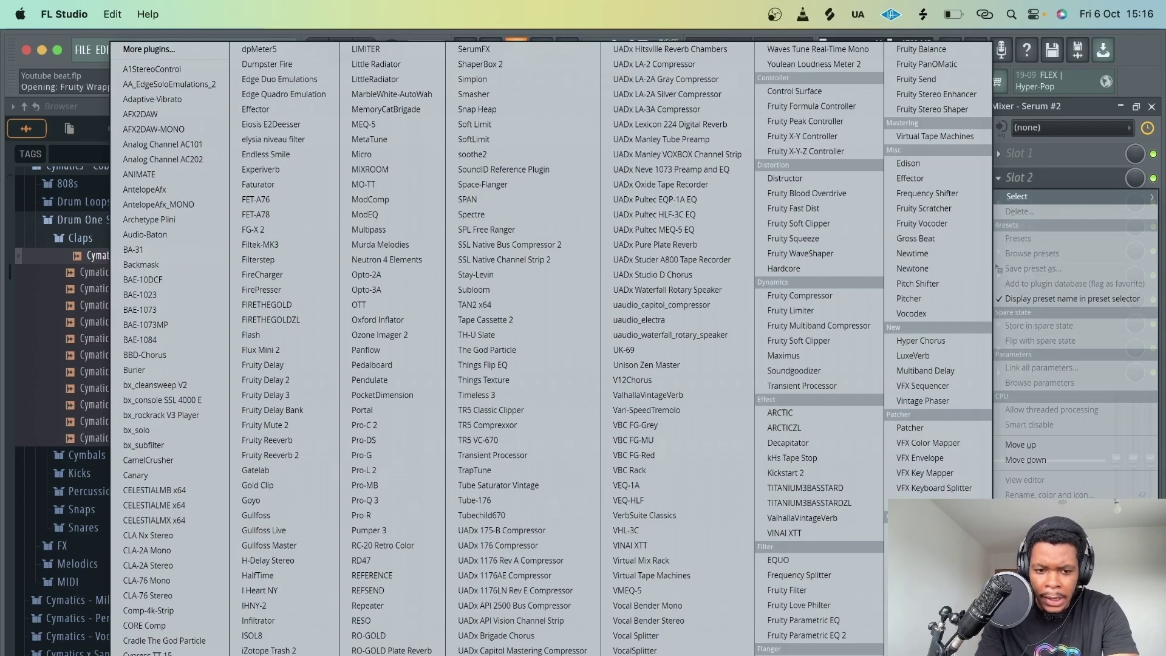
click(785, 472)
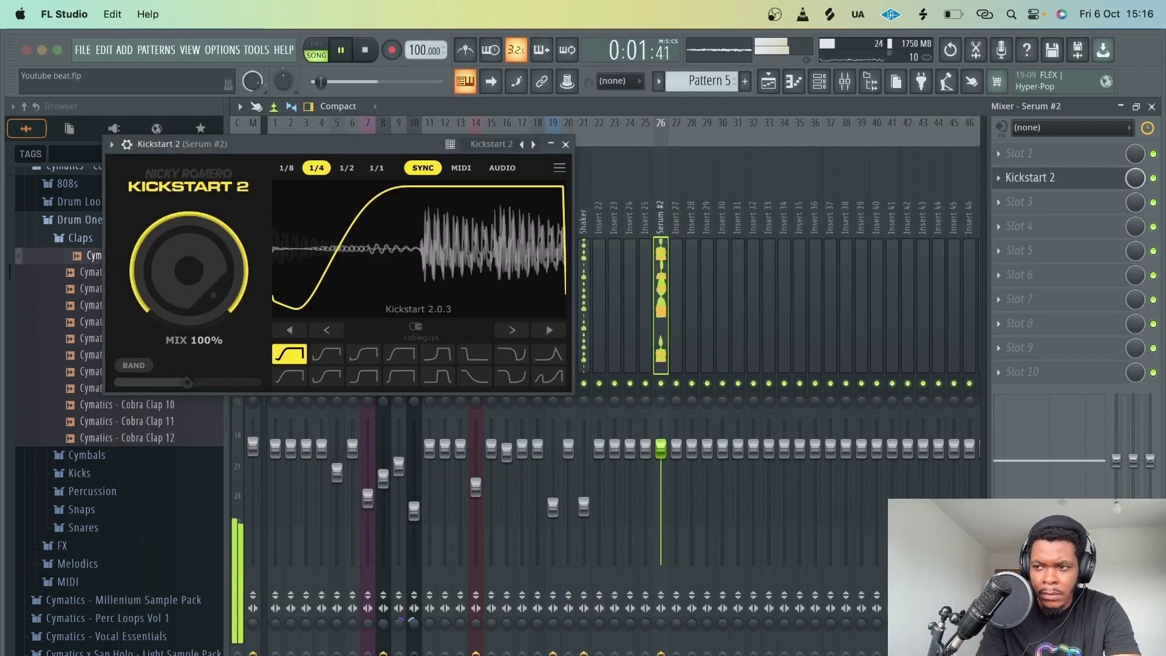
click(292, 380)
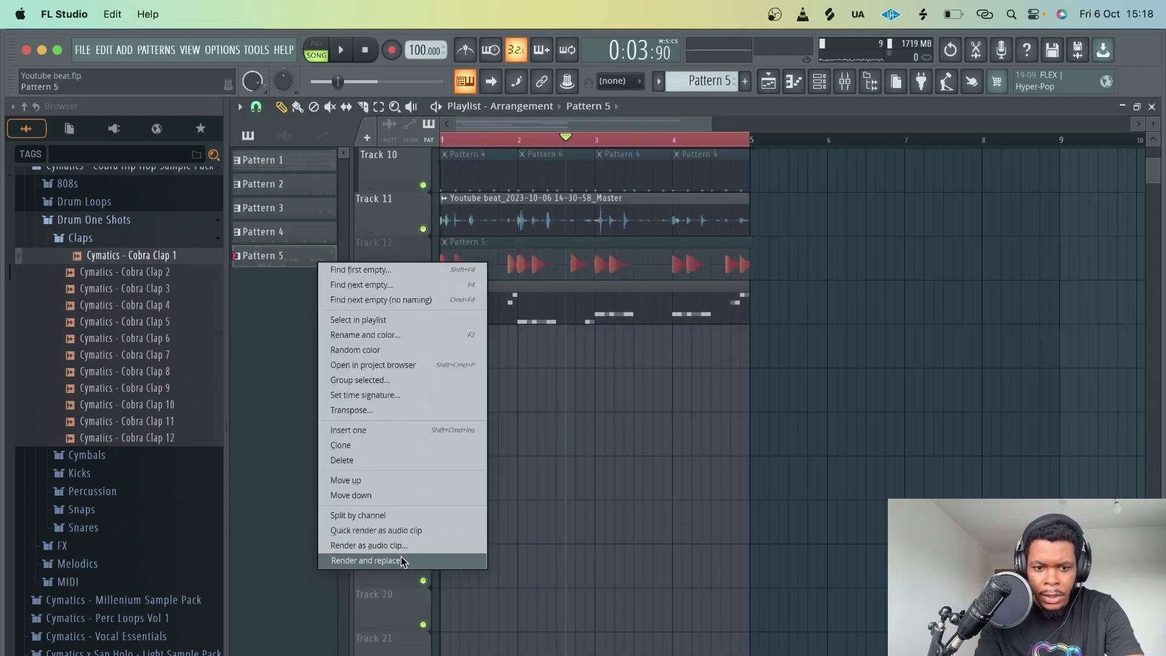
Render and replace Pattern 5 as audio and audition Tracks 12 and 13 soloed in turn.
click(401, 559)
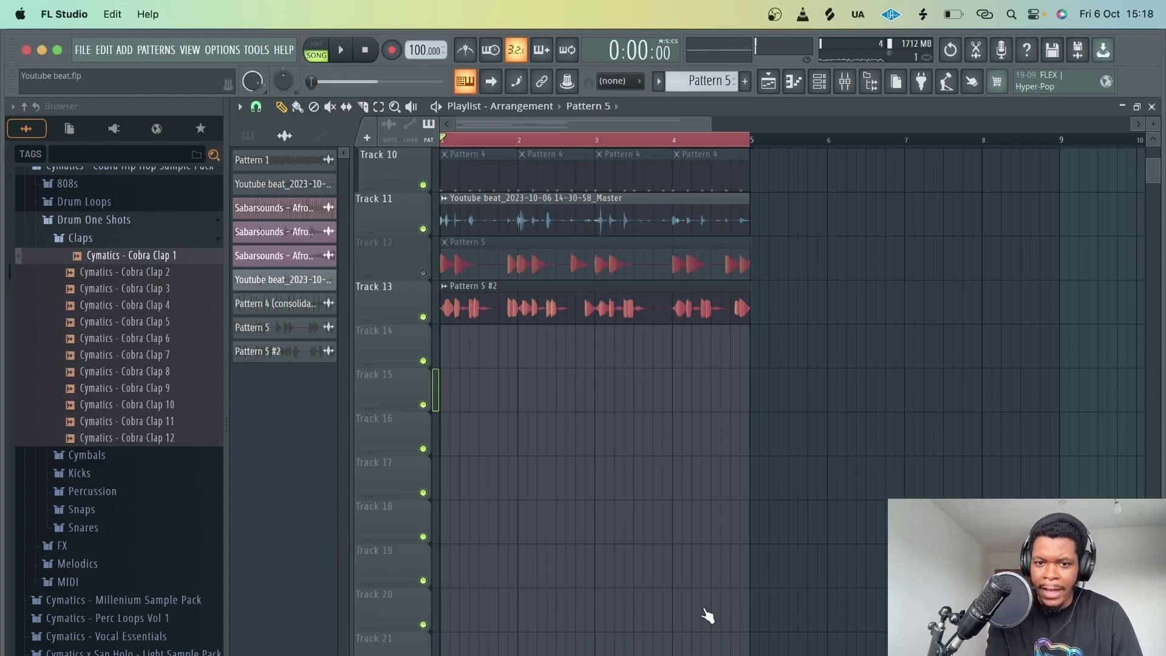
right_click(423, 273)
key(space)
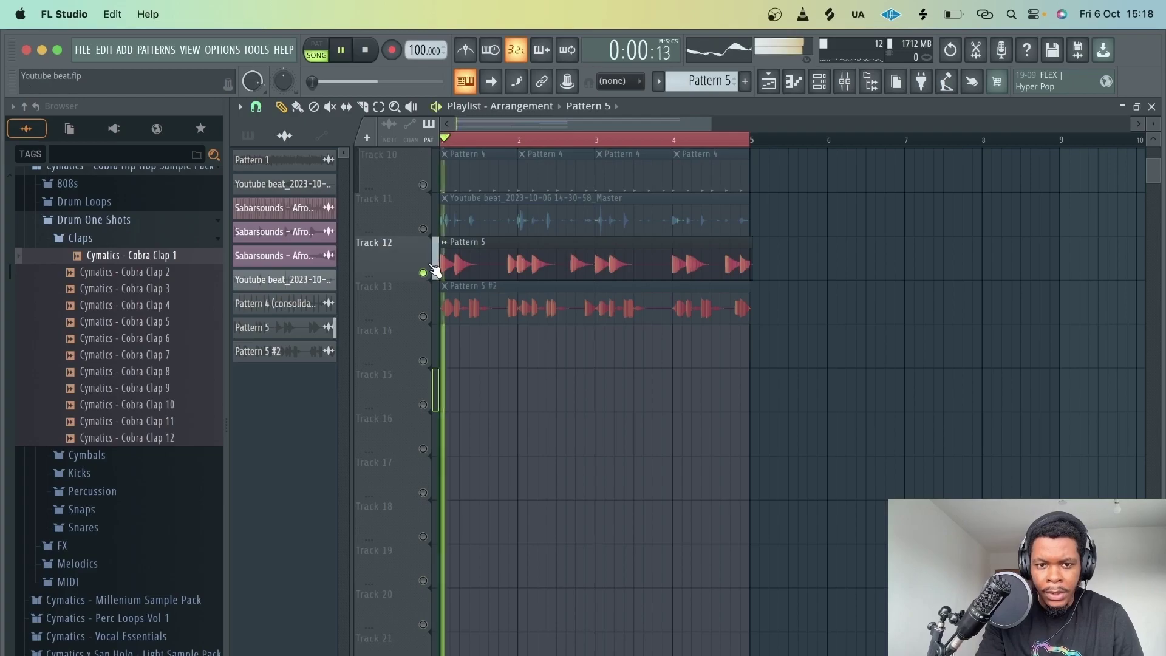
key(space)
right_click(424, 316)
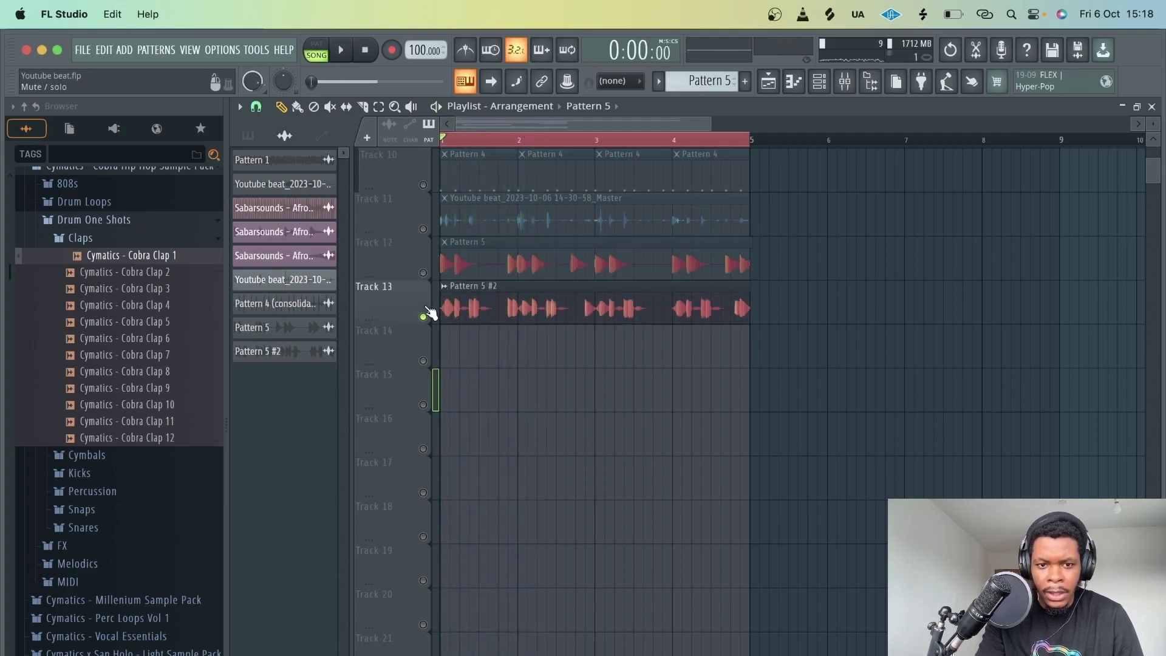
key(space)
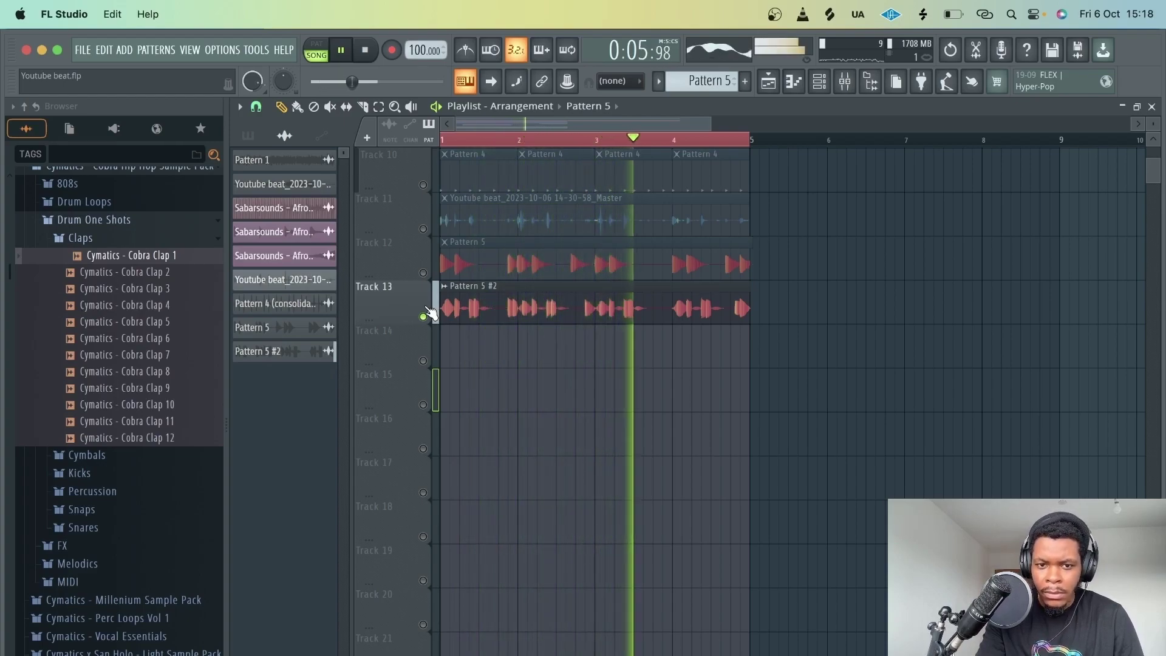
key(space)
Compare the two Pattern 5 bass clips in the full beat, playing Track 13 without Track 12, and Track 12 without Track 13.
right_click(428, 260)
click(417, 273)
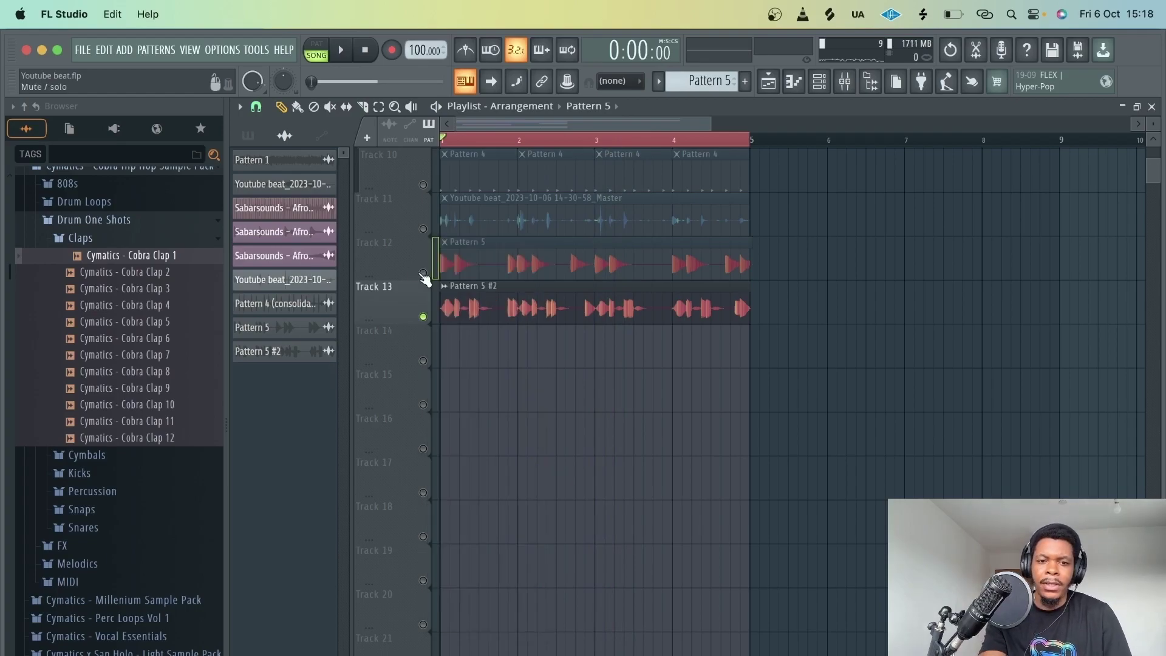
click(423, 273)
click(423, 274)
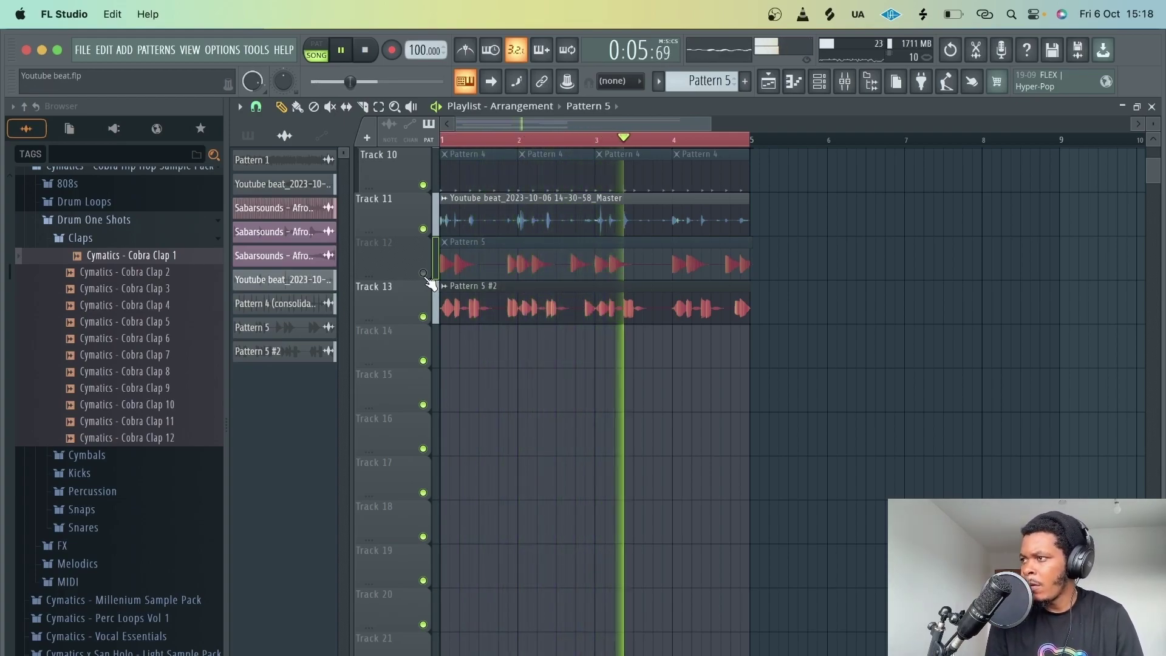
right_click(423, 273)
key(space)
key(space)
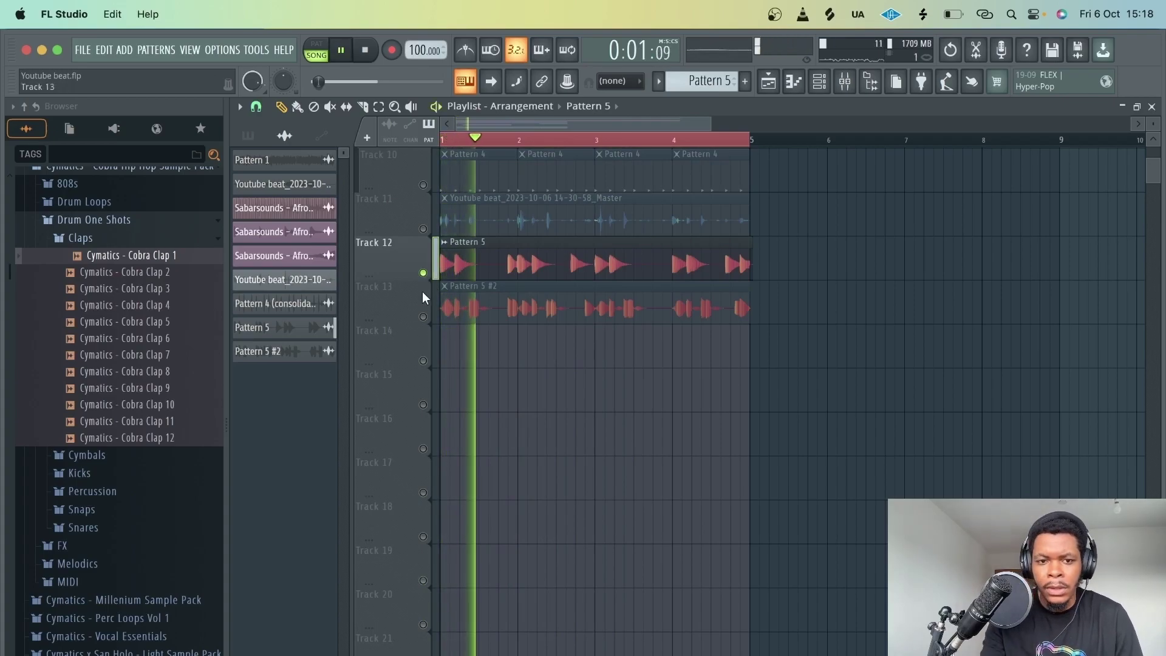
right_click(423, 273)
click(424, 317)
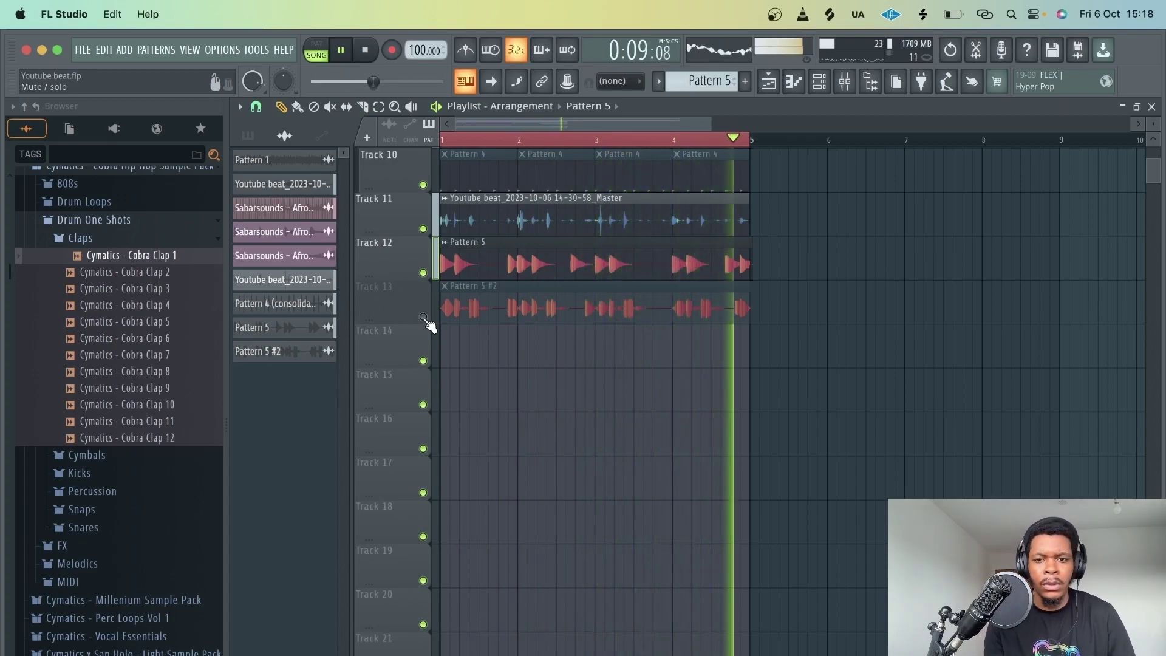
Stop playback and mute both bass tracks, Track 12 and Track 13.
key(space)
click(423, 317)
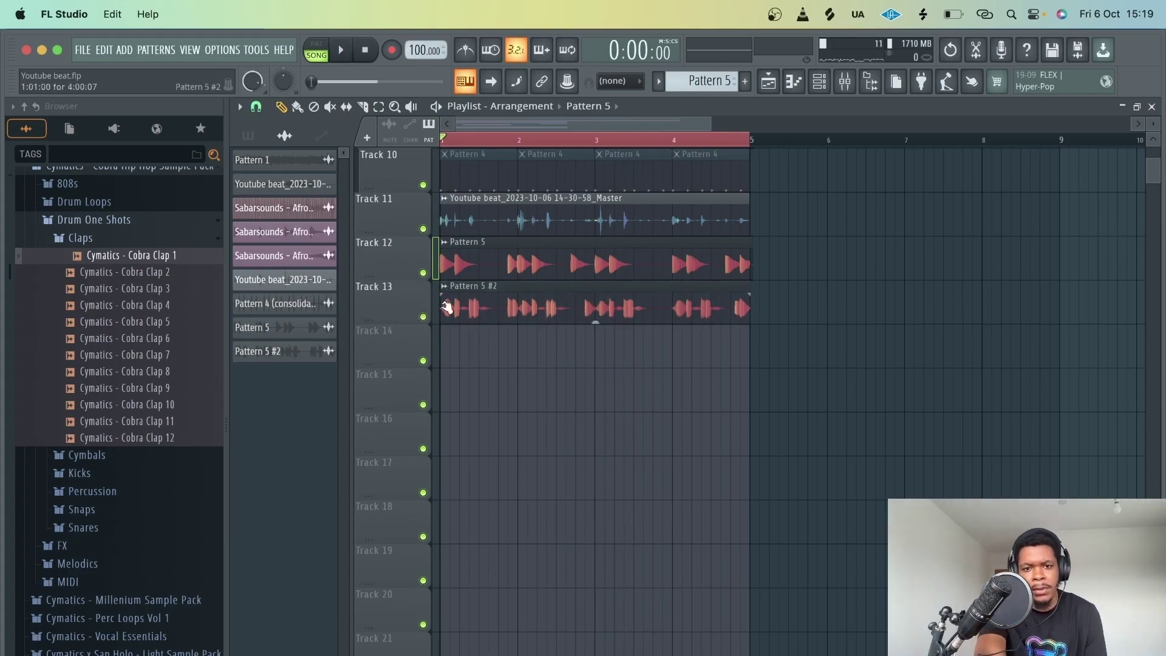
click(423, 273)
click(423, 316)
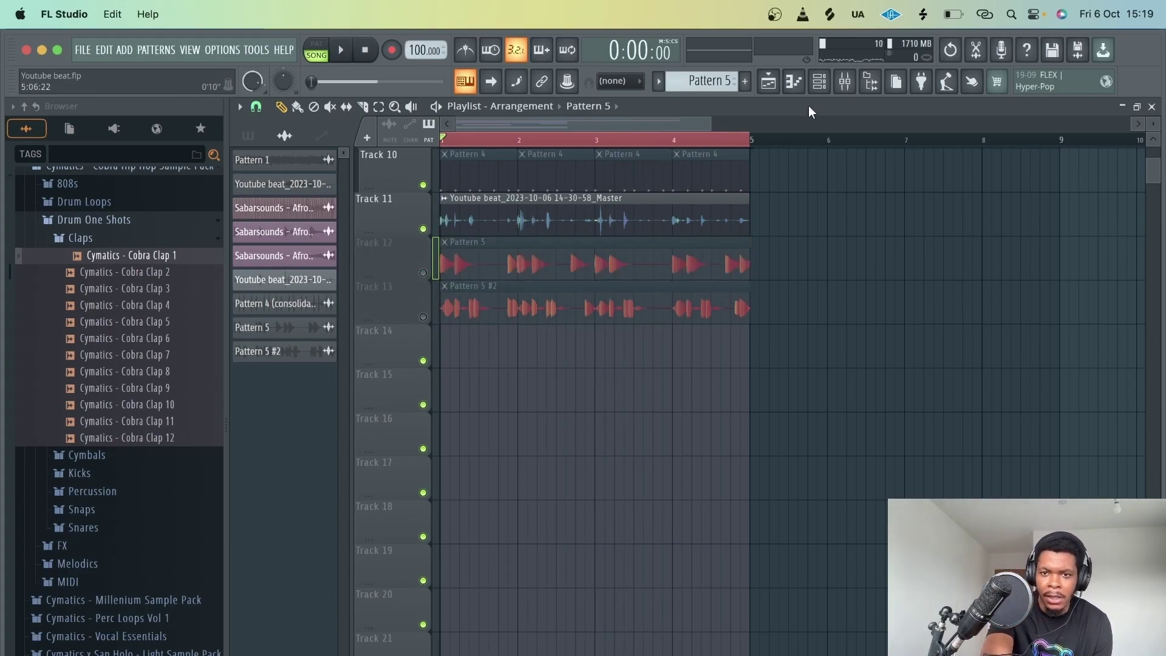
Load the Splice preset BA - Flume Reece in Serum #3, audition it and close the synth.
click(819, 90)
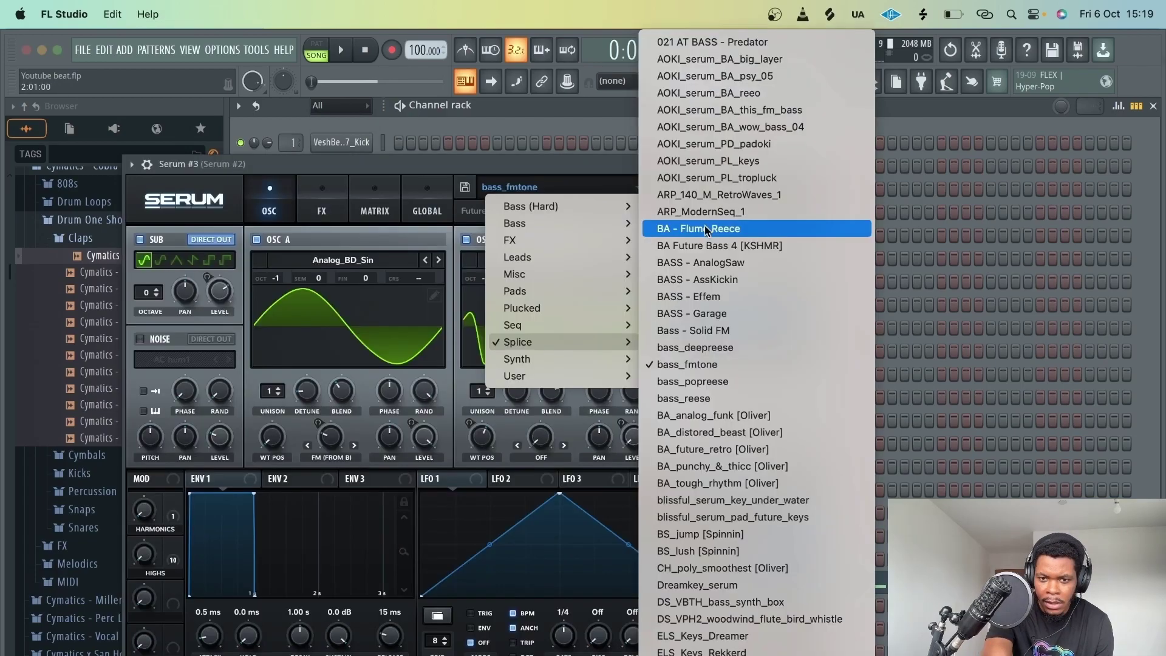
click(715, 227)
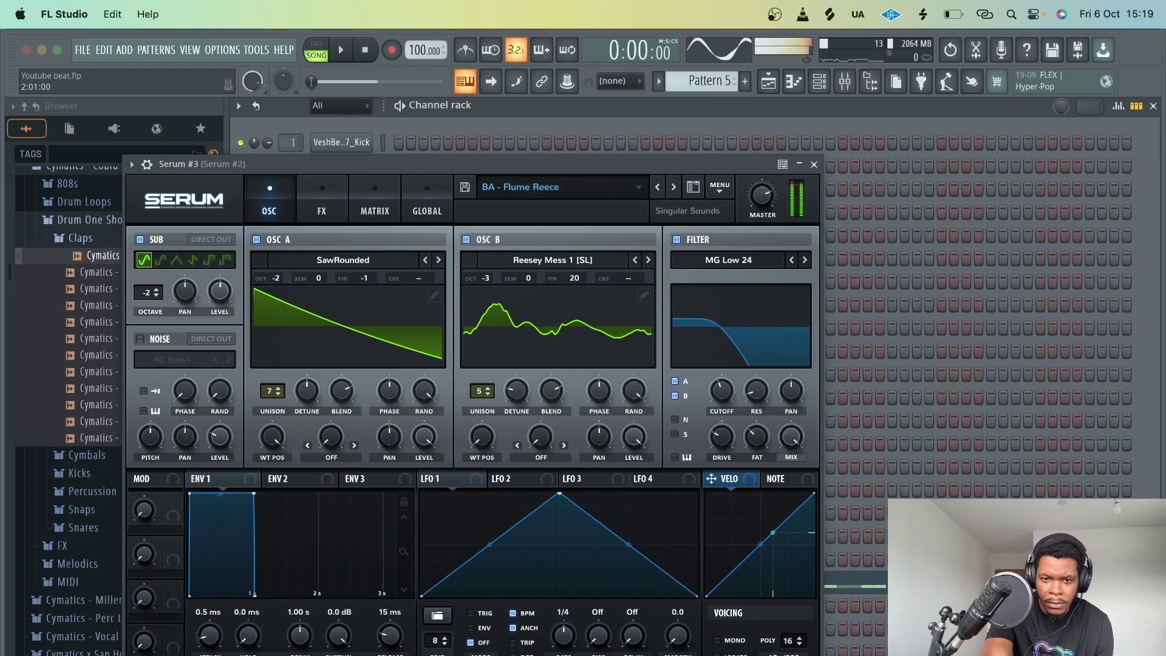
click(814, 164)
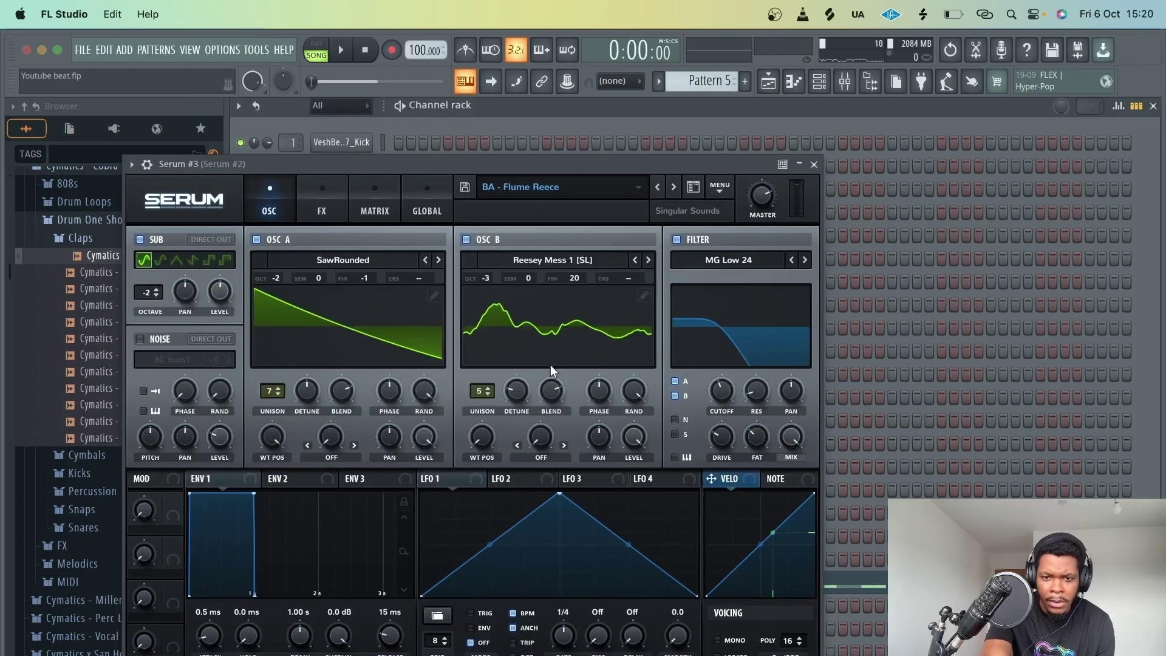
mouse_move(422, 399)
drag(421, 399, 424, 479)
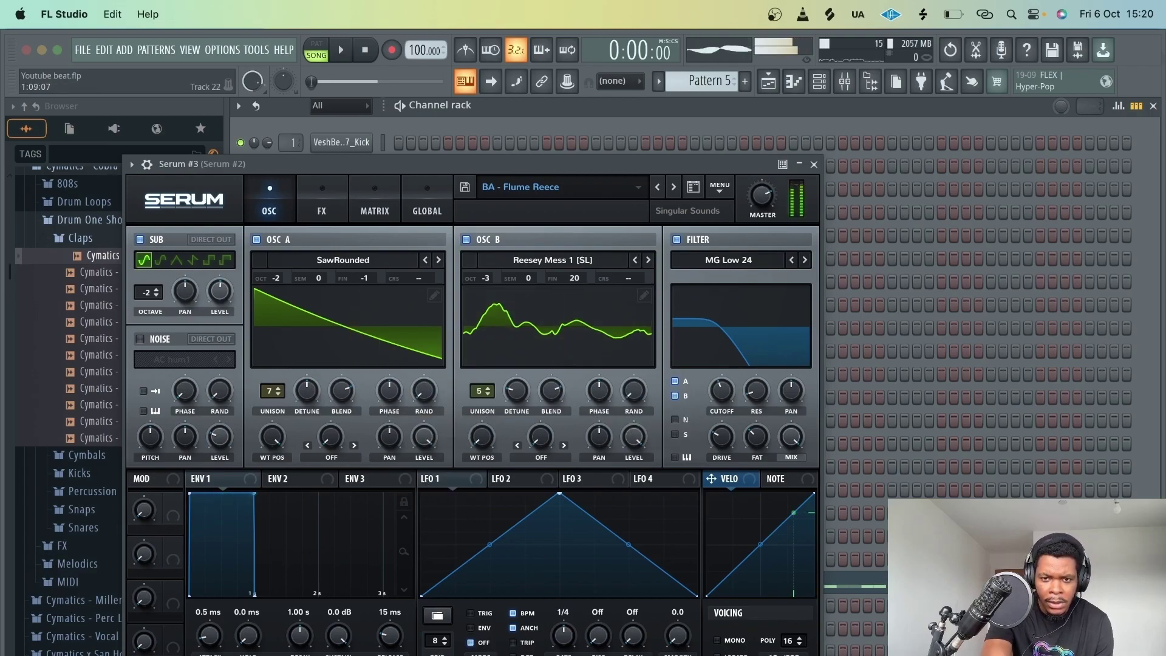
click(814, 164)
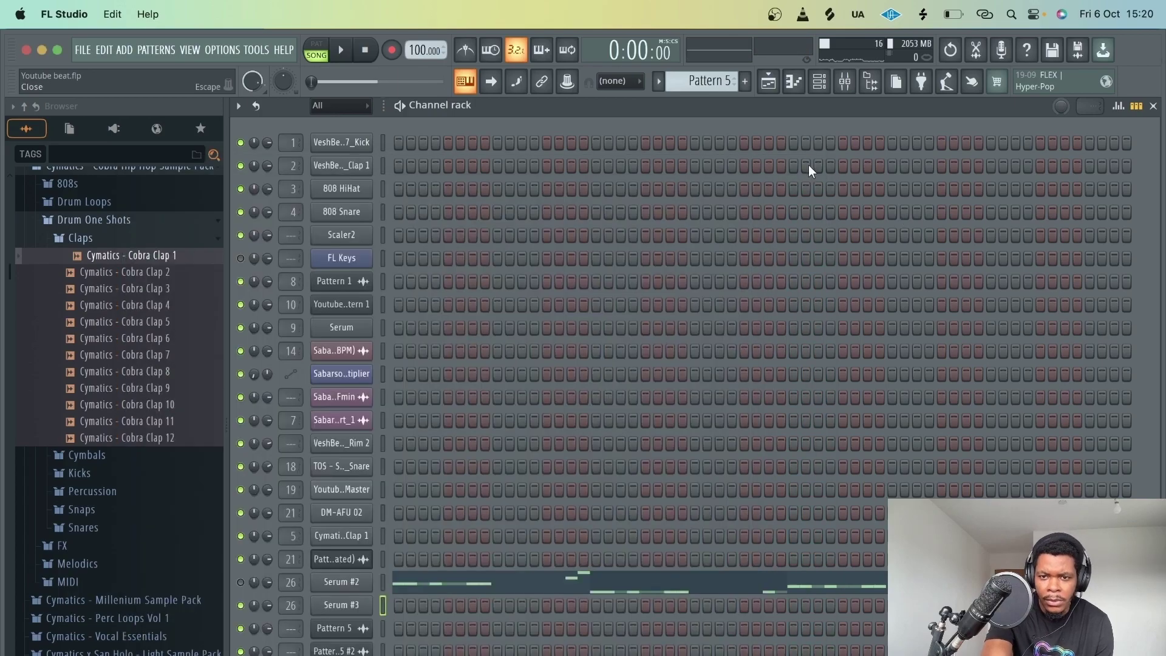
Write one-bar Serum #3 notes in Pattern 6: G#5 in bar 1, F5 in bar 2 and G5 in bar 3, and play them back.
click(703, 85)
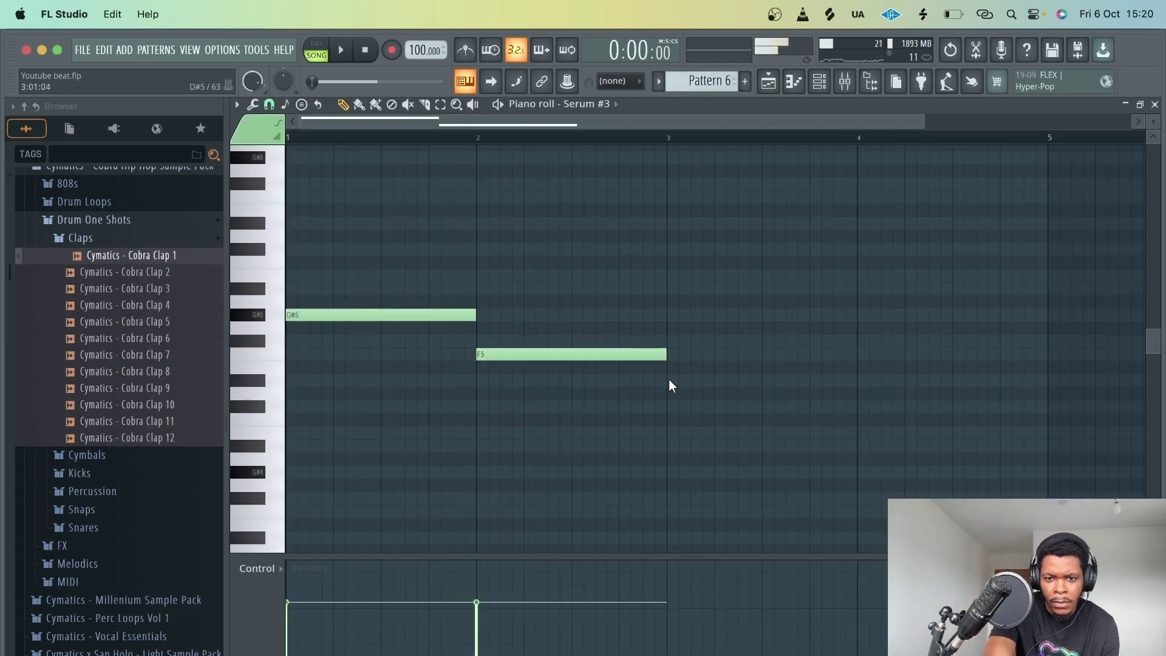
click(669, 394)
drag(668, 399, 667, 340)
key(space)
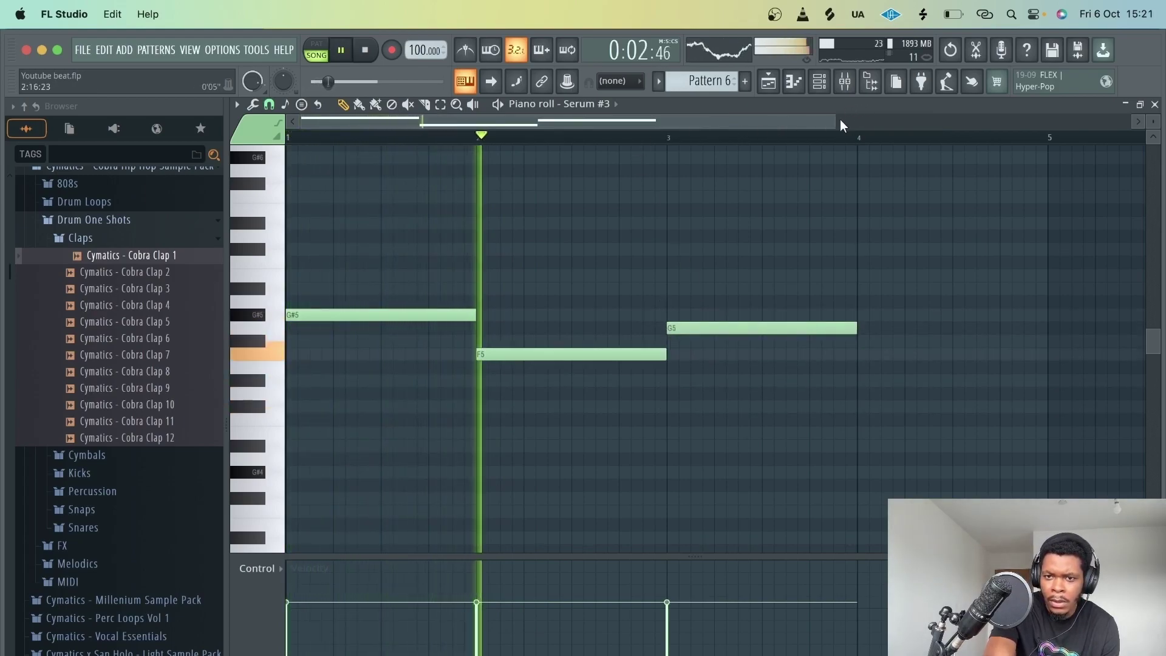
drag(839, 118, 951, 119)
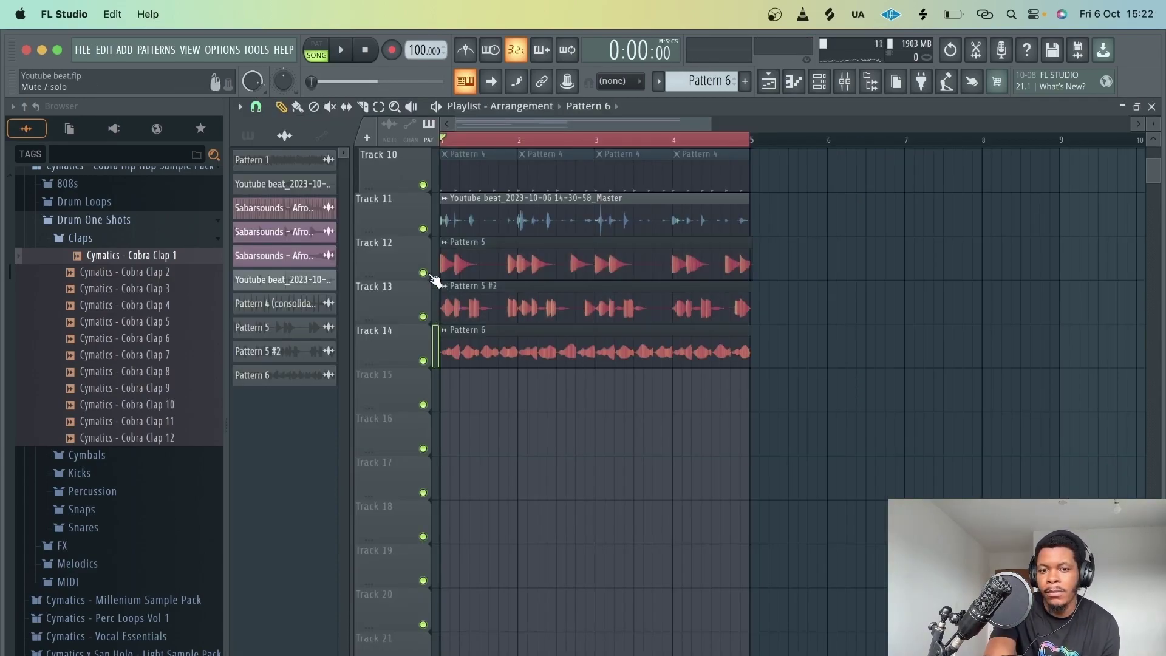
Solo Track 12 and route its Pattern 5 audio clip to mixer insert 33.
right_click(423, 316)
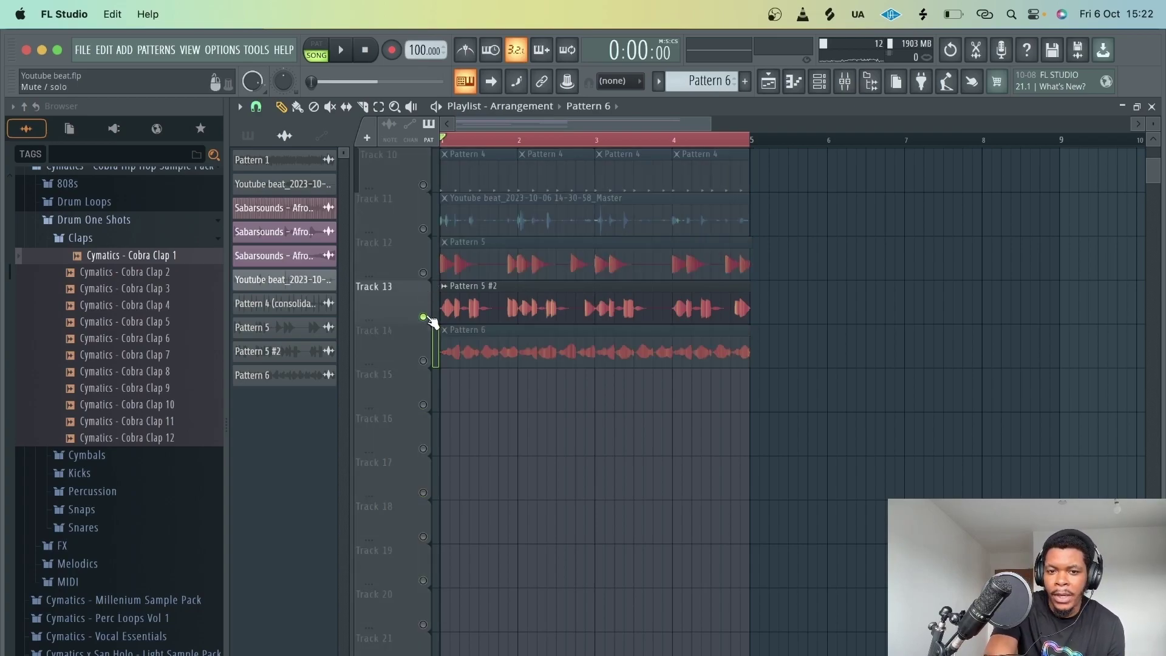
right_click(424, 273)
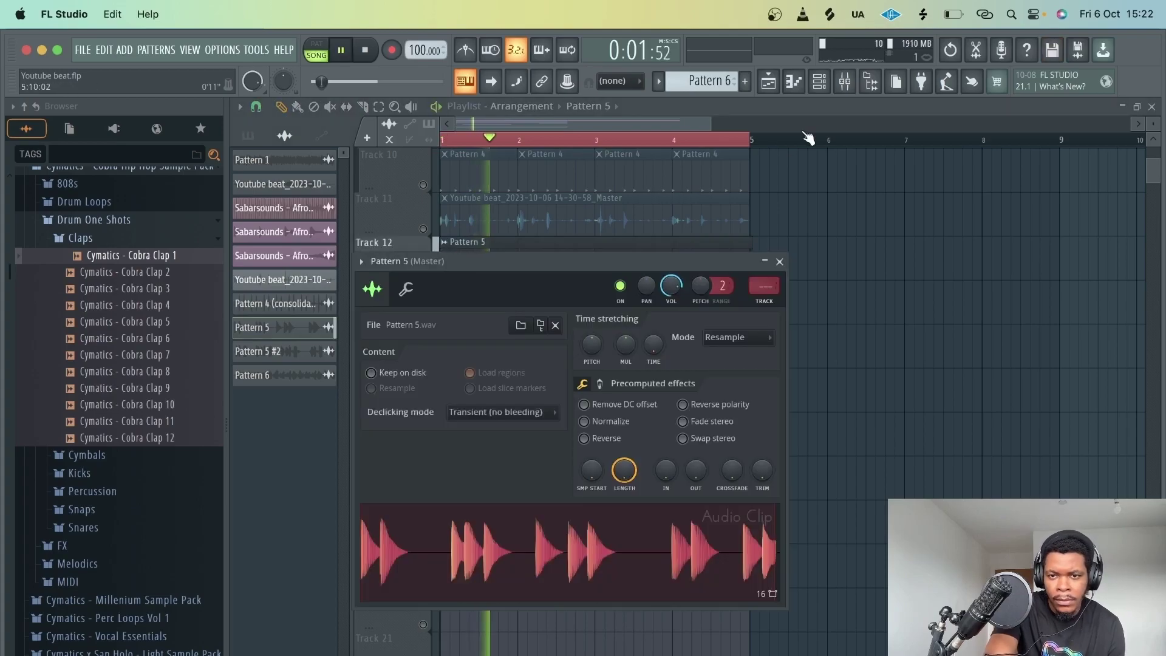
click(847, 89)
key(space)
click(769, 216)
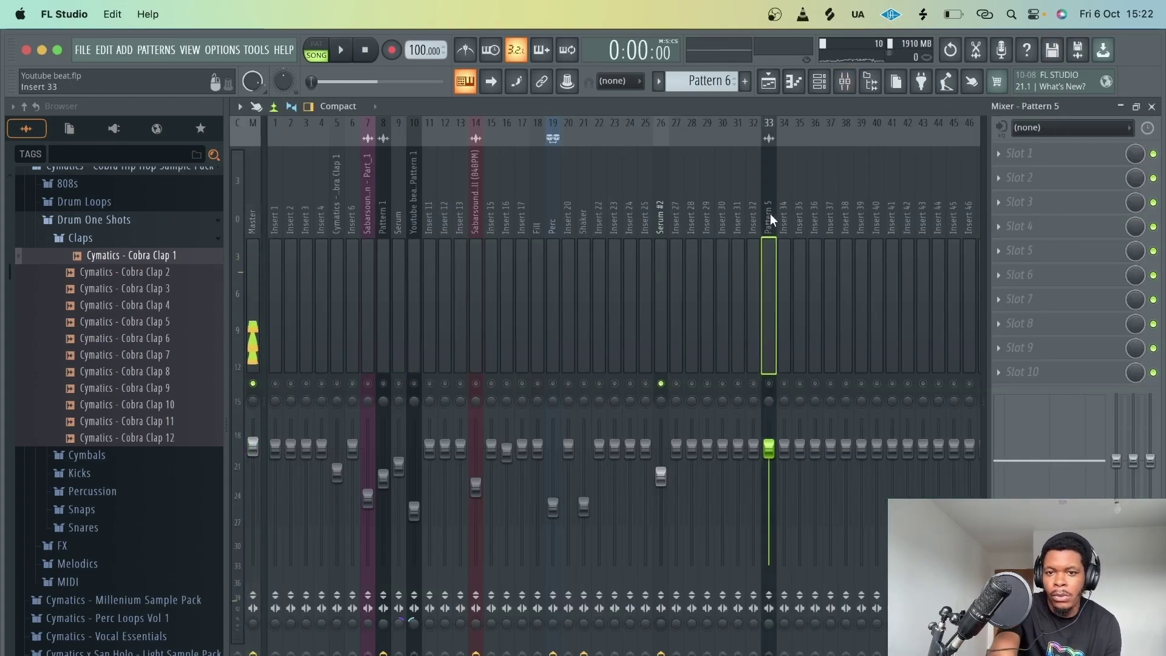
Load iZotope Trash 2 in the first effect slot of the Pattern 5 insert and lower its fader during playback.
click(1026, 153)
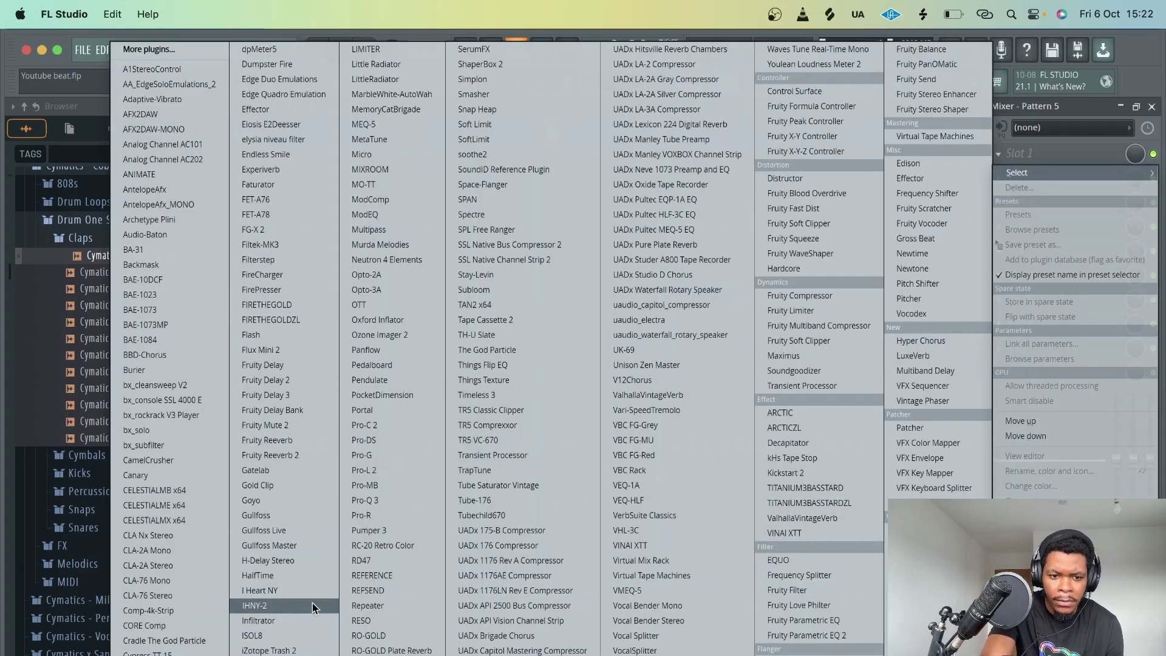
click(315, 640)
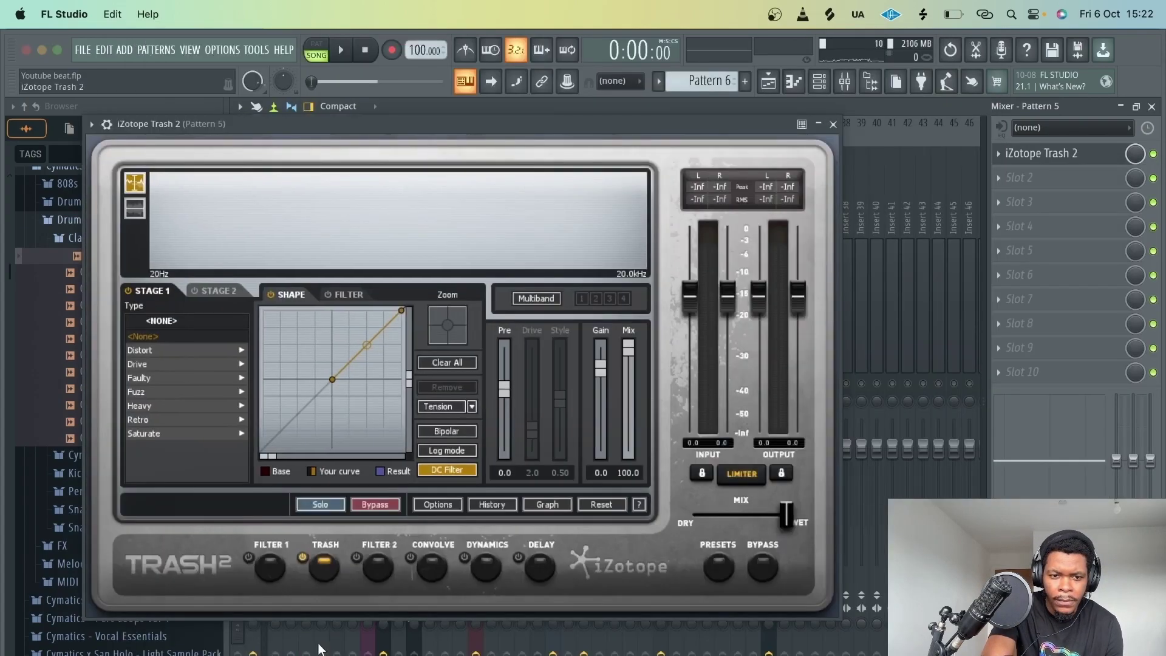
key(space)
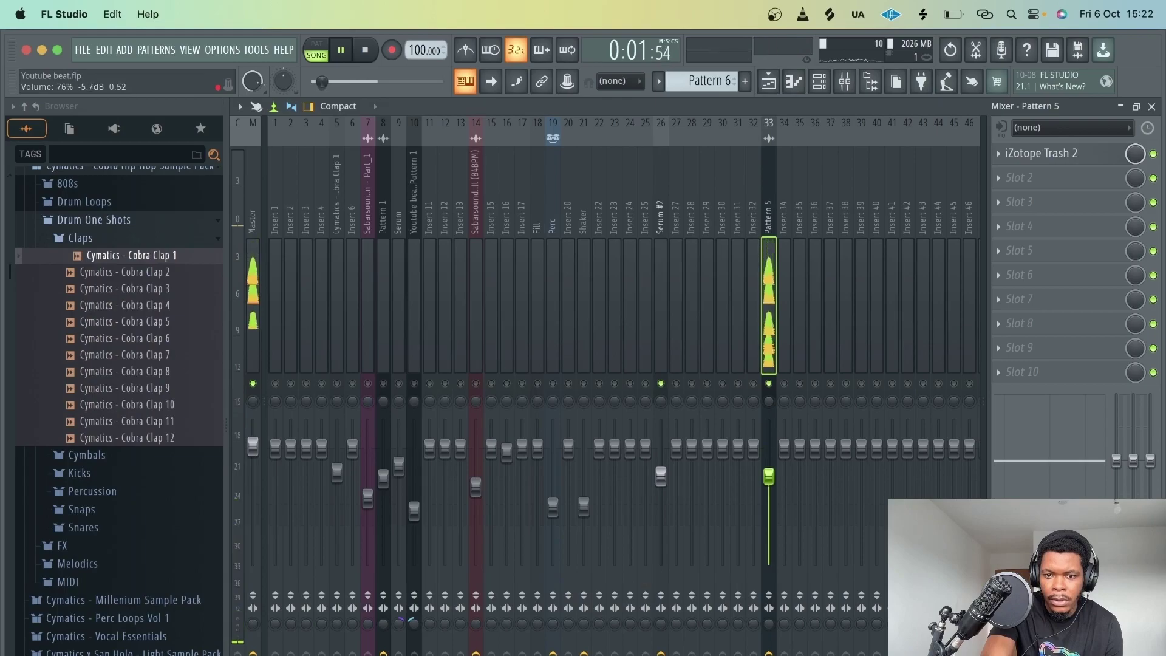
drag(769, 423, 769, 456)
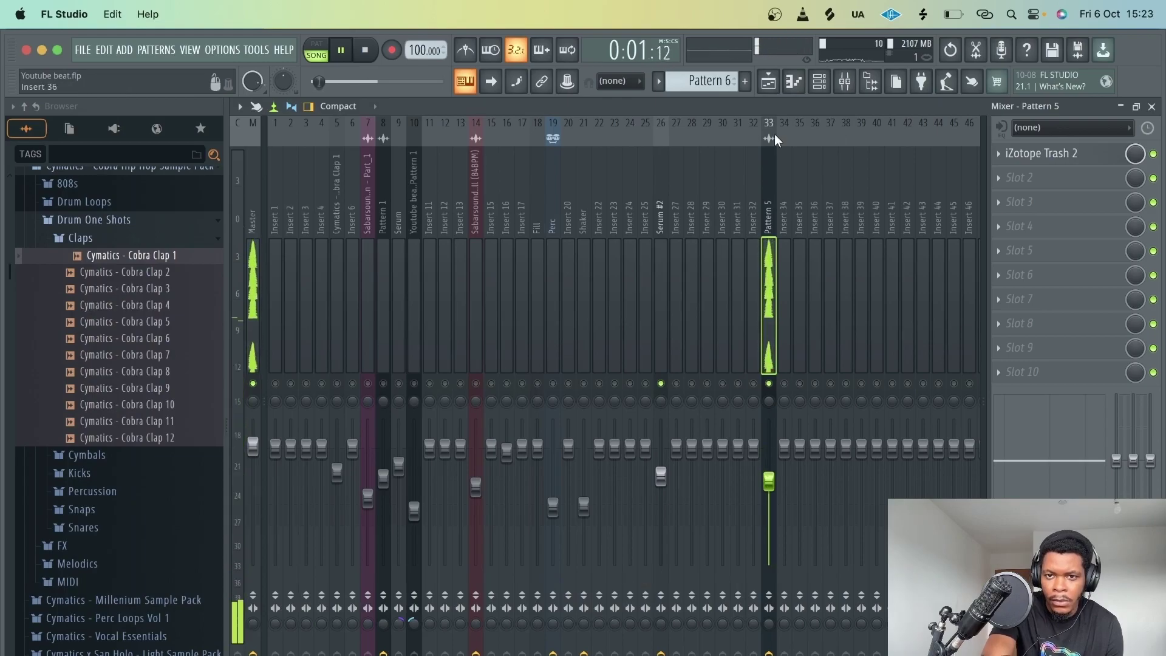
key(space)
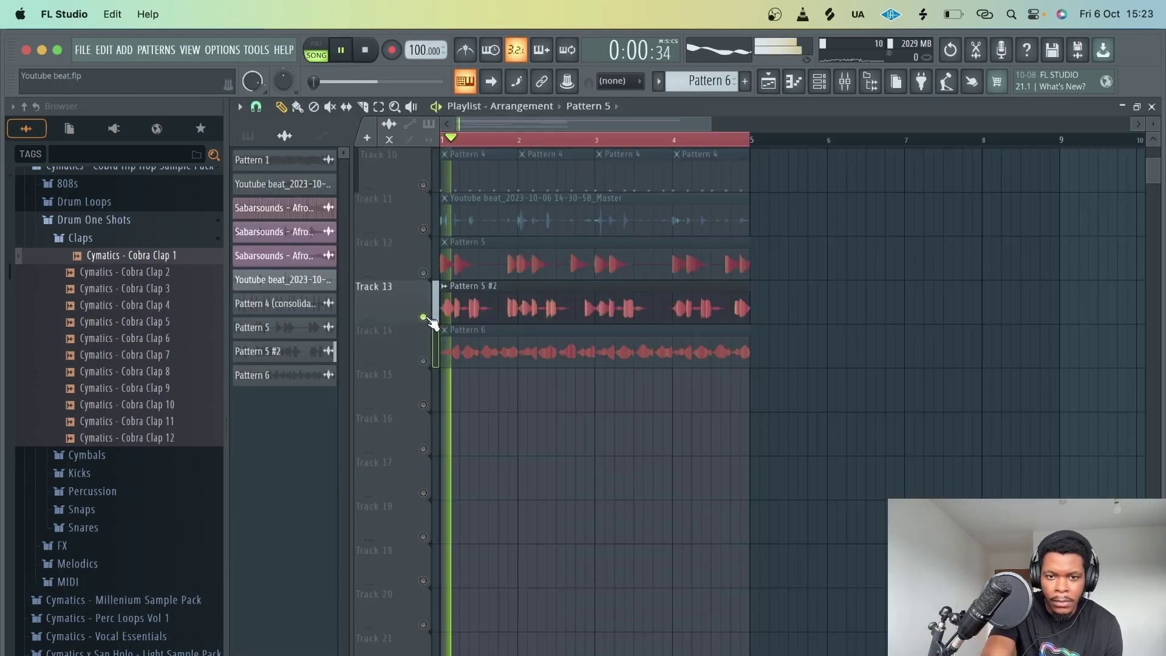
Compare the Pattern 5 and Pattern 5 #2 bass clips by soloing Tracks 12 and 13 alternately, and review the arrangement from Track 1.
right_click(423, 273)
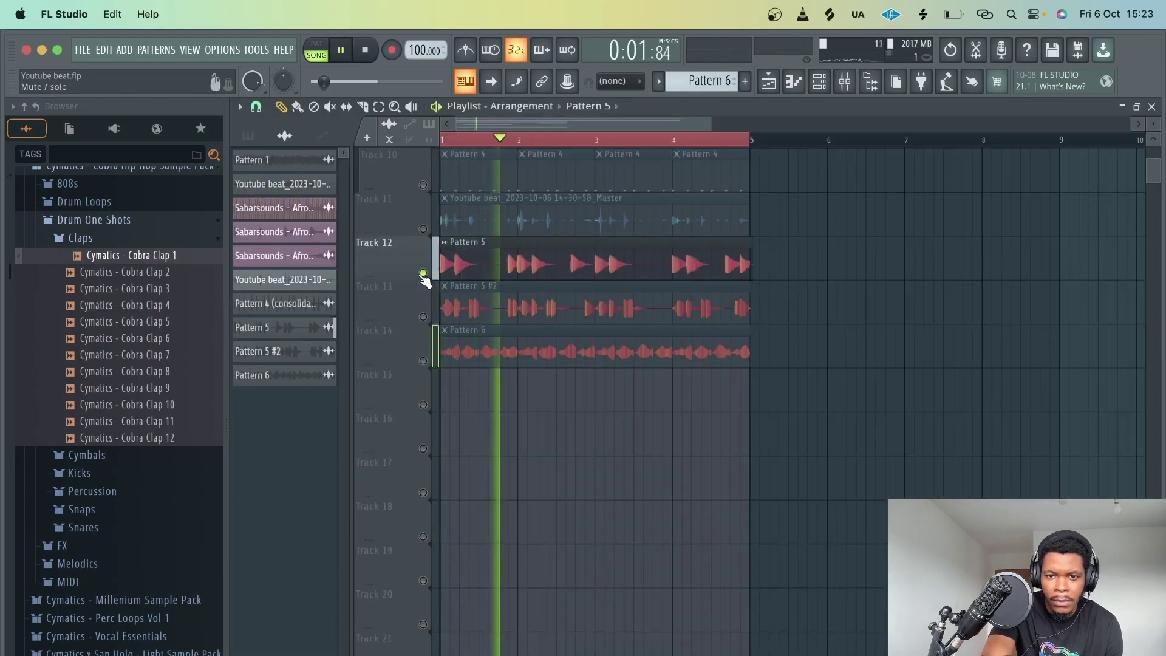
right_click(423, 316)
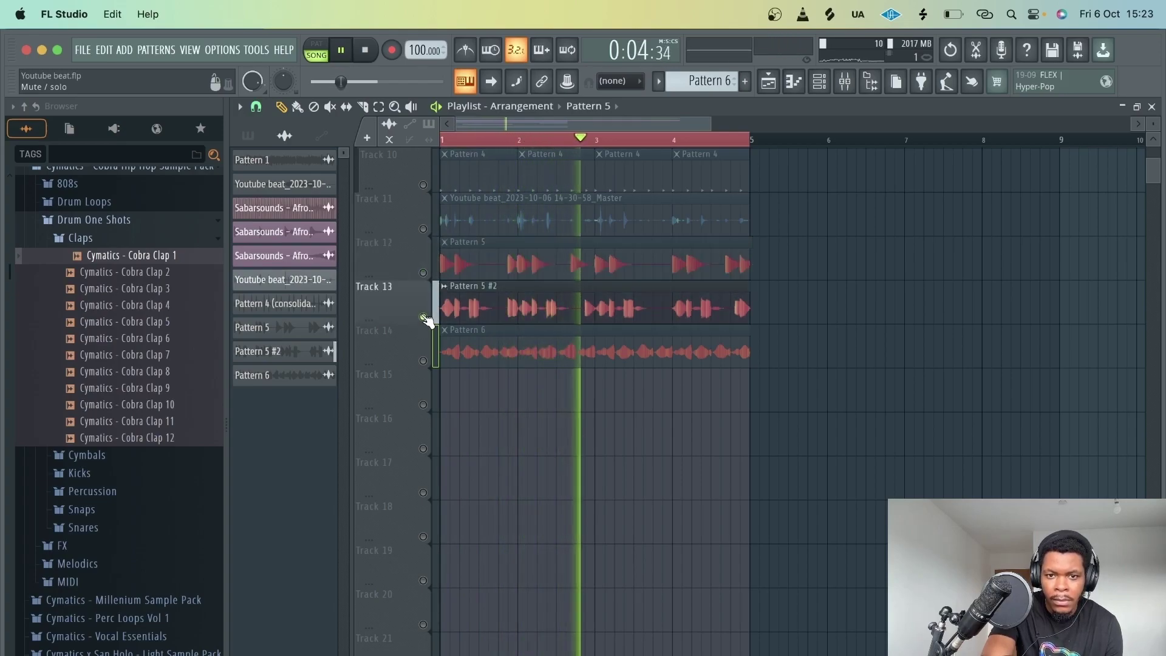
right_click(424, 274)
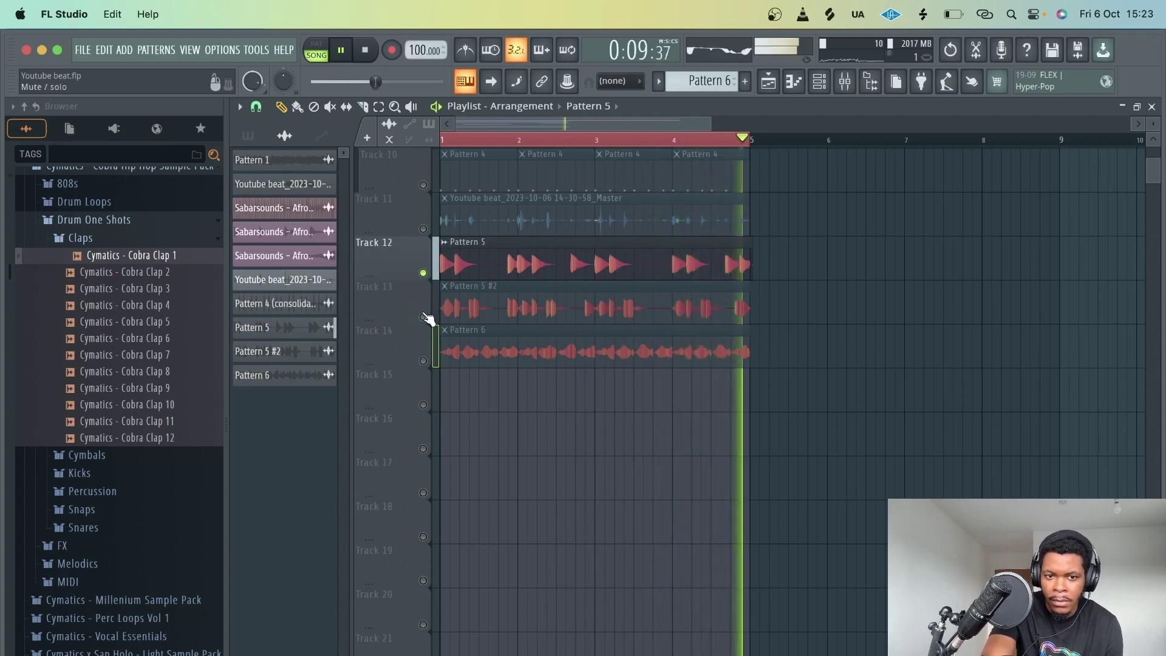
key(space)
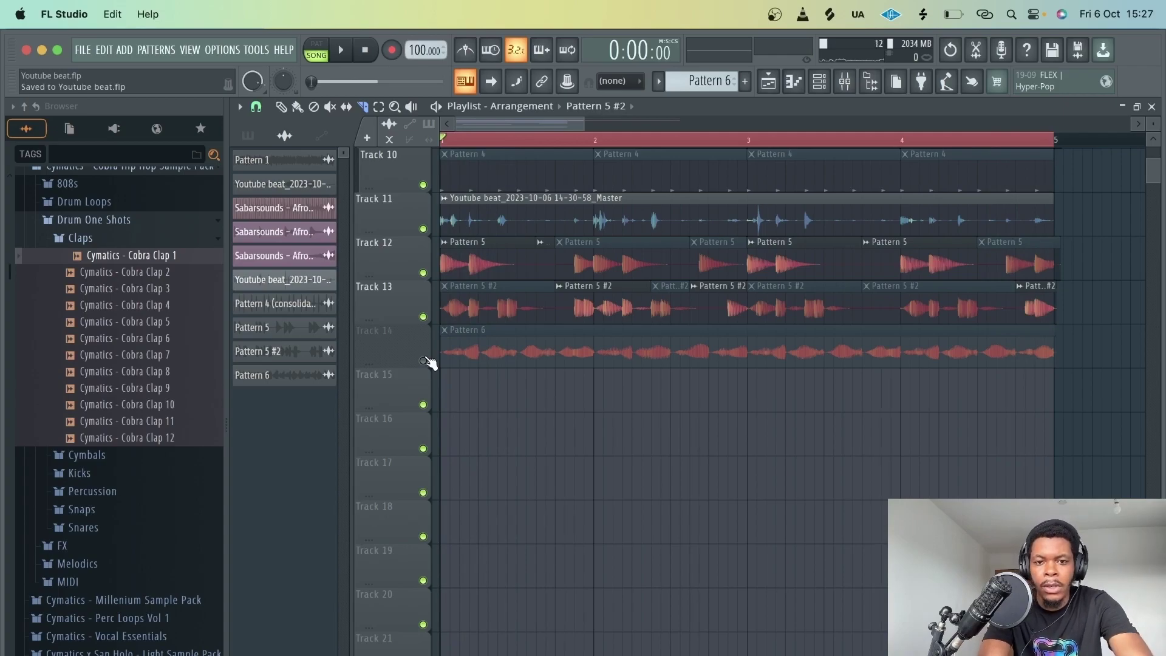
drag(1152, 175, 1154, 110)
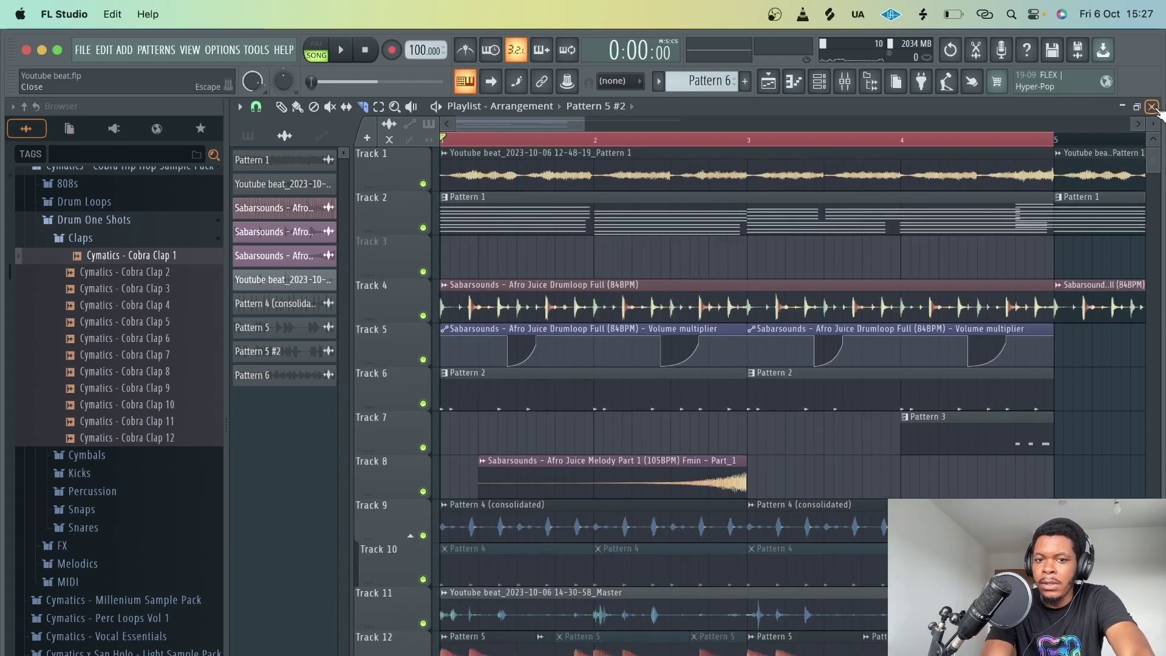
Select all playlist clips and duplicate them repeatedly until the arrangement extends to bar 65, and play back its final bars.
scroll(623, 116, up, 2)
scroll(623, 116, down, 4)
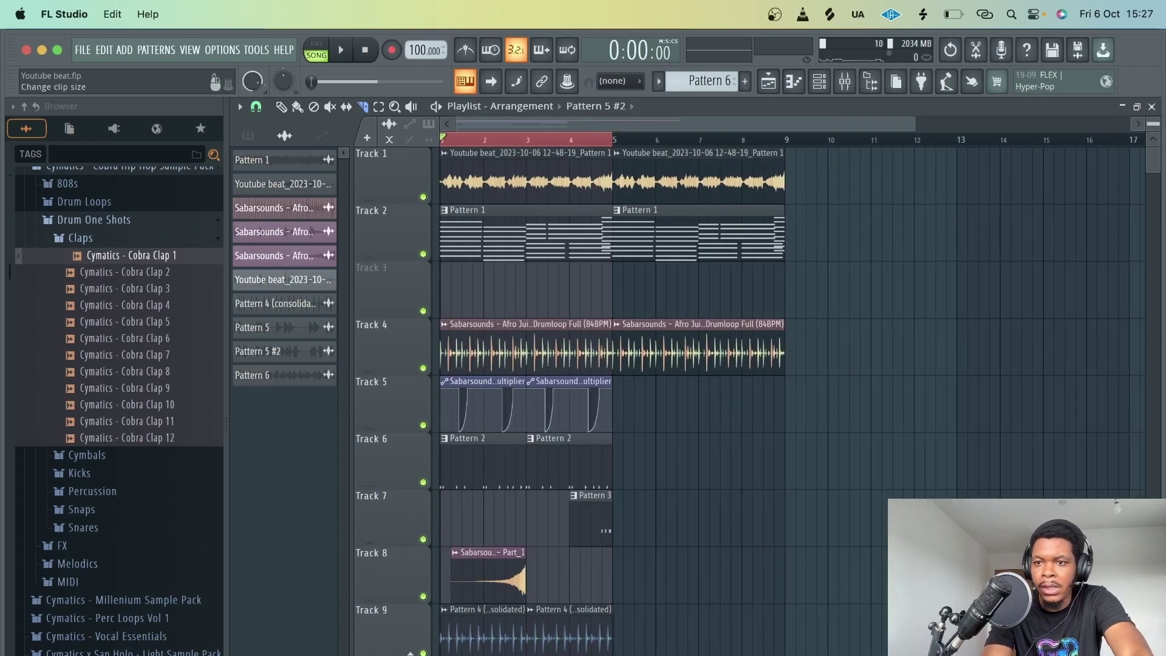
key(ctrl+z)
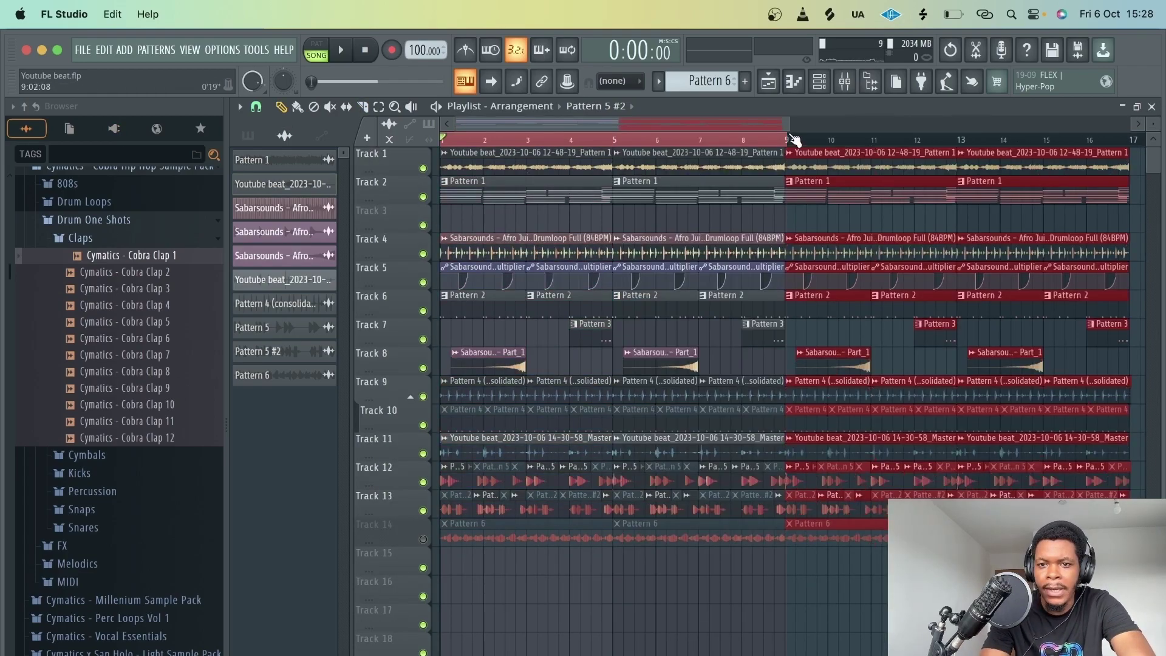
mouse_move(784, 125)
mouse_down()
mouse_move(971, 278)
mouse_move(1134, 448)
mouse_up()
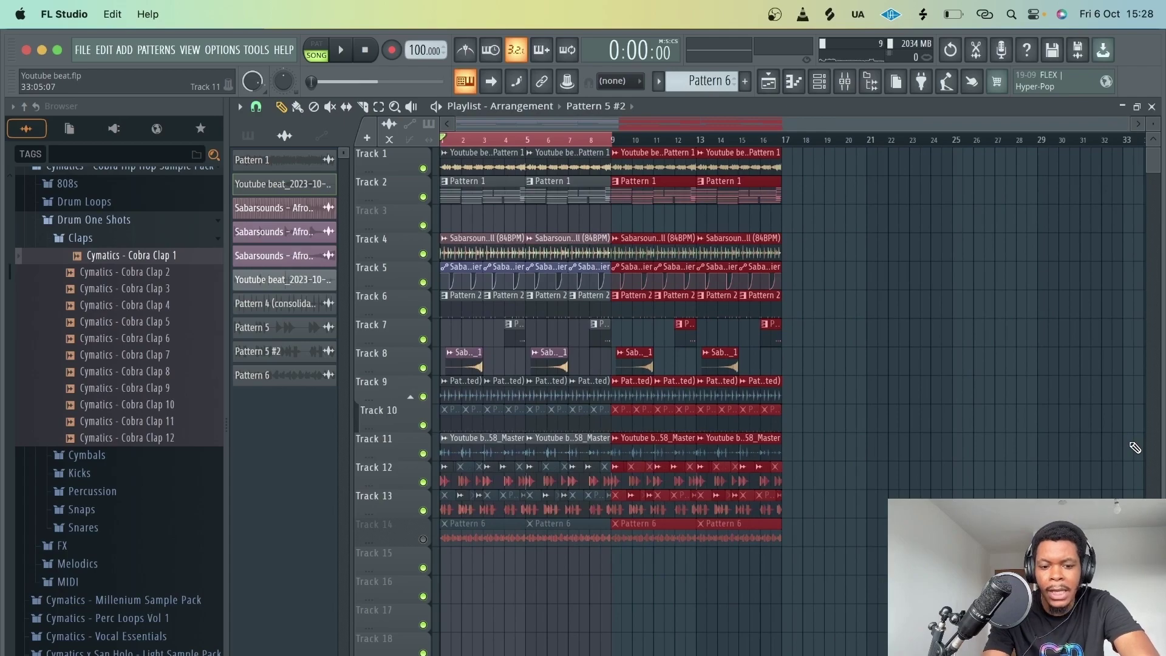
key(ctrl+a)
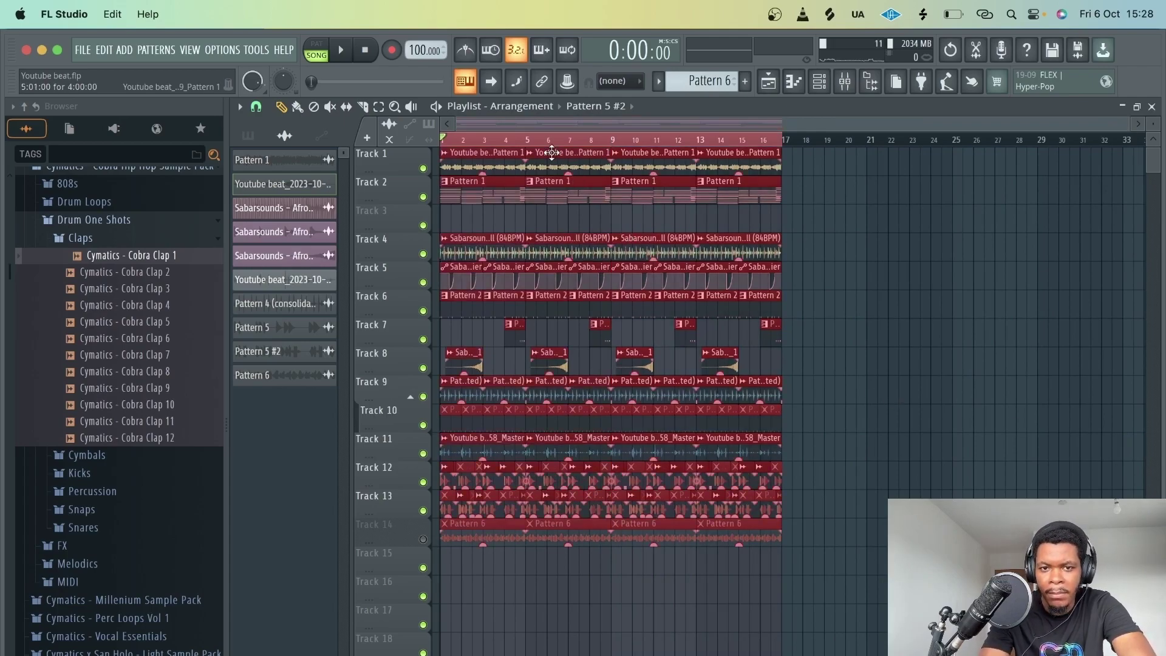
key(ctrl+b)
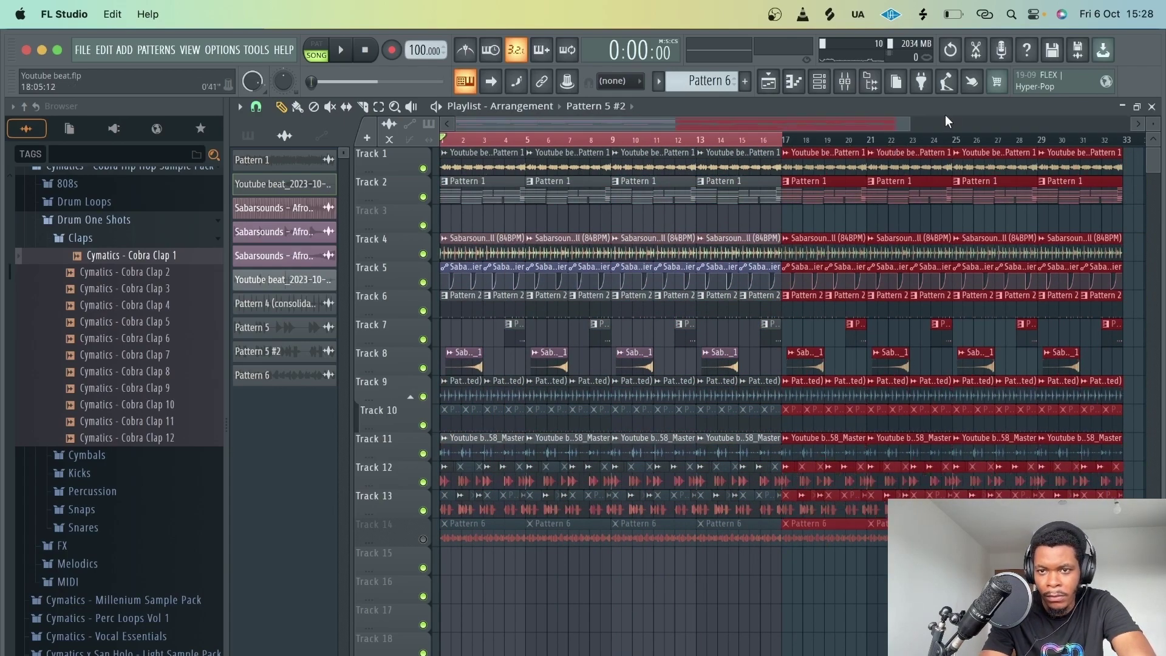
drag(909, 124, 1159, 403)
click(948, 138)
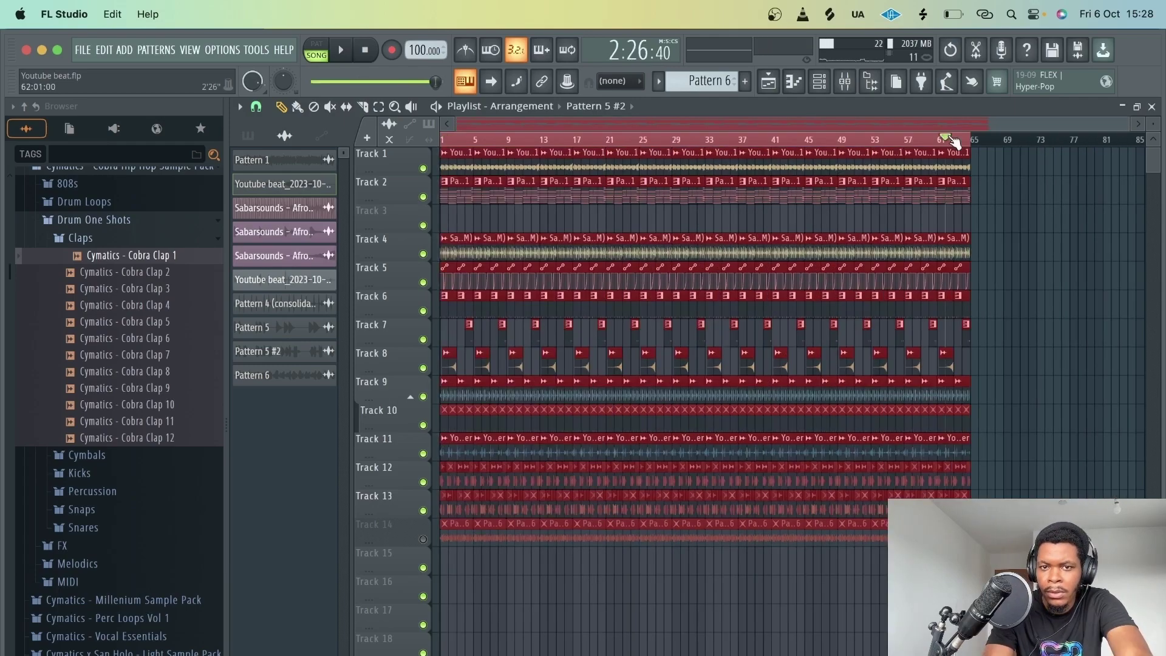
click(965, 139)
mouse_move(968, 138)
mouse_down()
mouse_move(477, 223)
mouse_move(411, 246)
mouse_move(993, 265)
mouse_move(522, 151)
mouse_move(872, 213)
mouse_move(557, 281)
mouse_move(417, 281)
mouse_move(916, 273)
mouse_move(974, 285)
mouse_move(434, 281)
mouse_move(689, 280)
mouse_up()
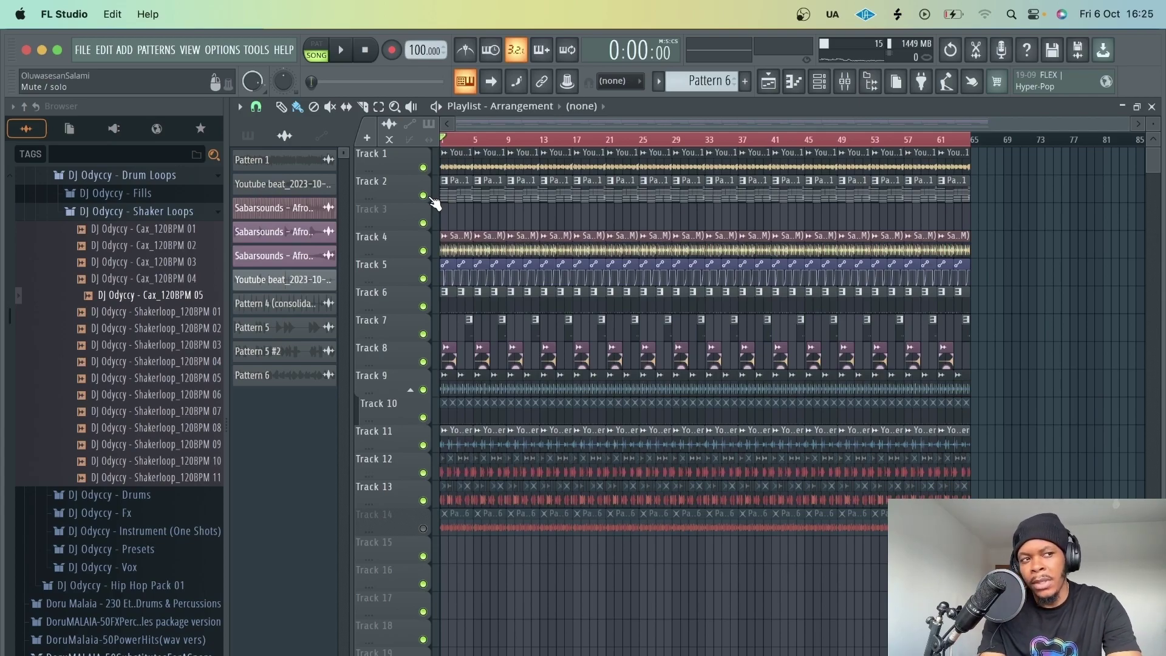
Play the arrangement briefly and add a FLEX instrument channel to the channel rack.
key(space)
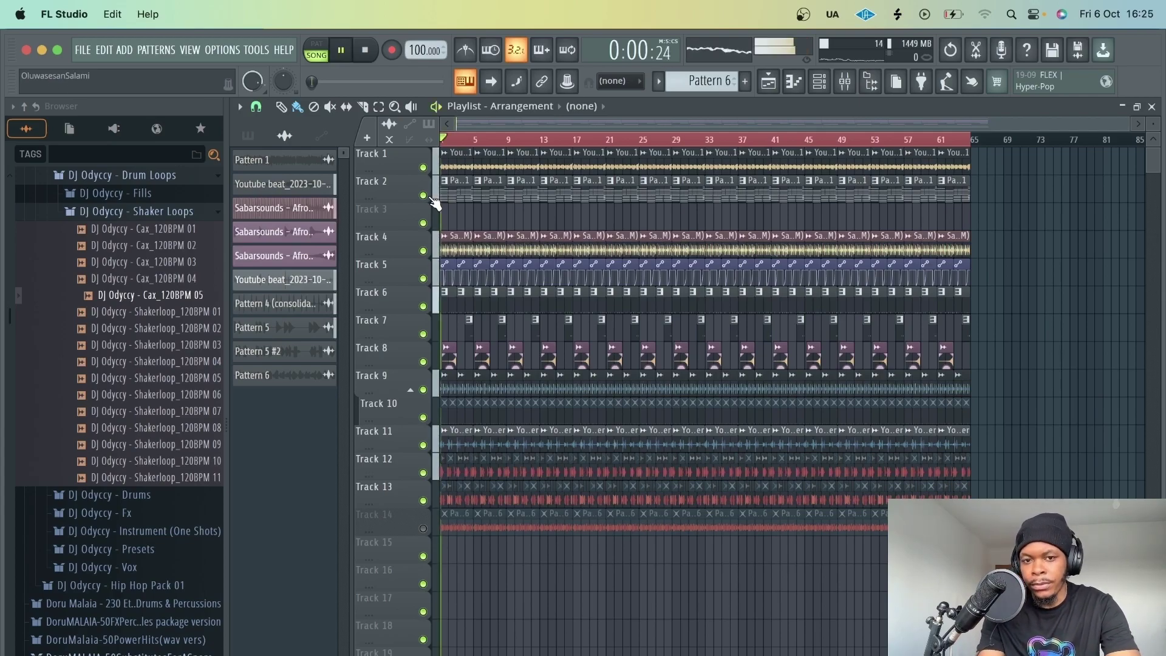
click(838, 83)
click(820, 84)
click(341, 481)
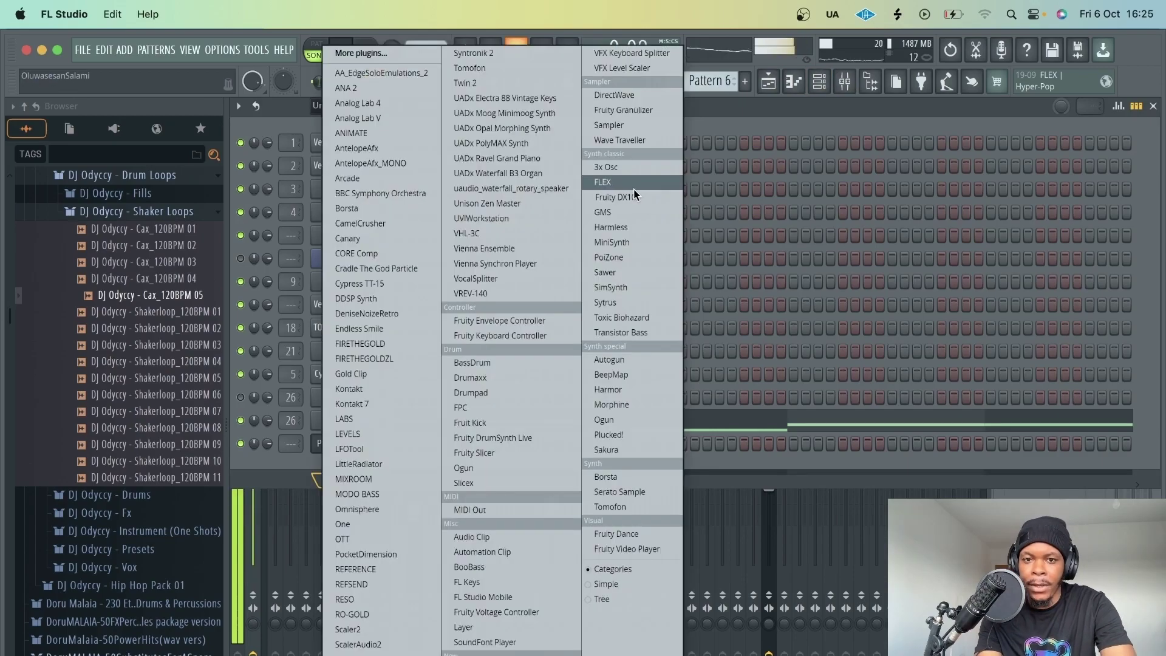
click(629, 185)
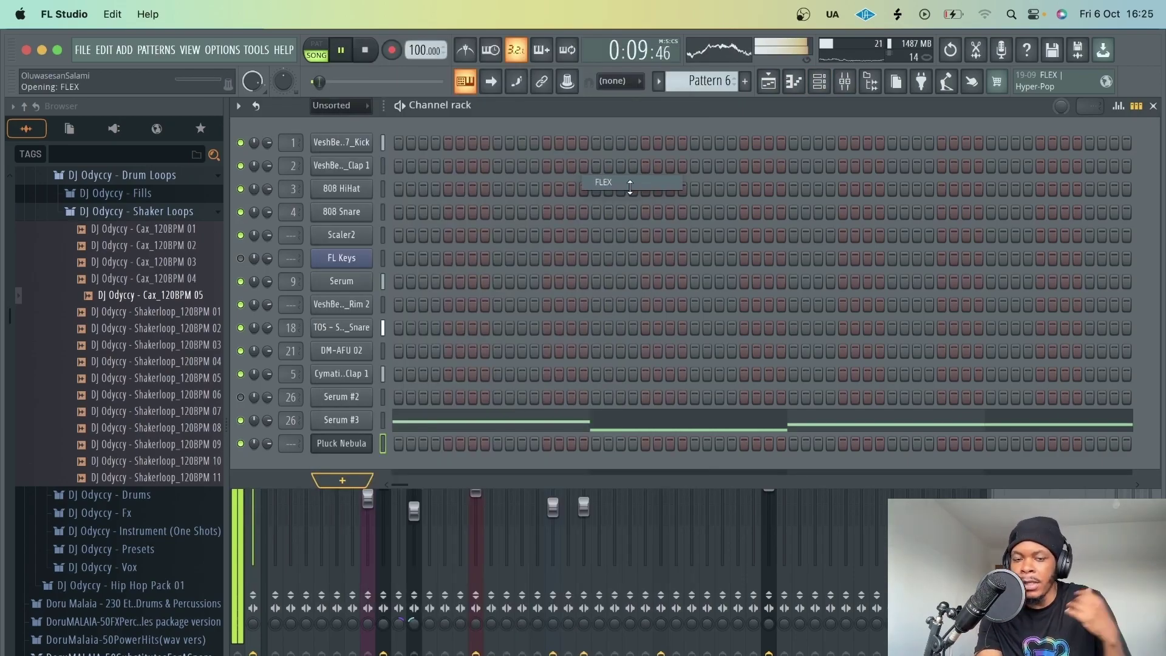
key(space)
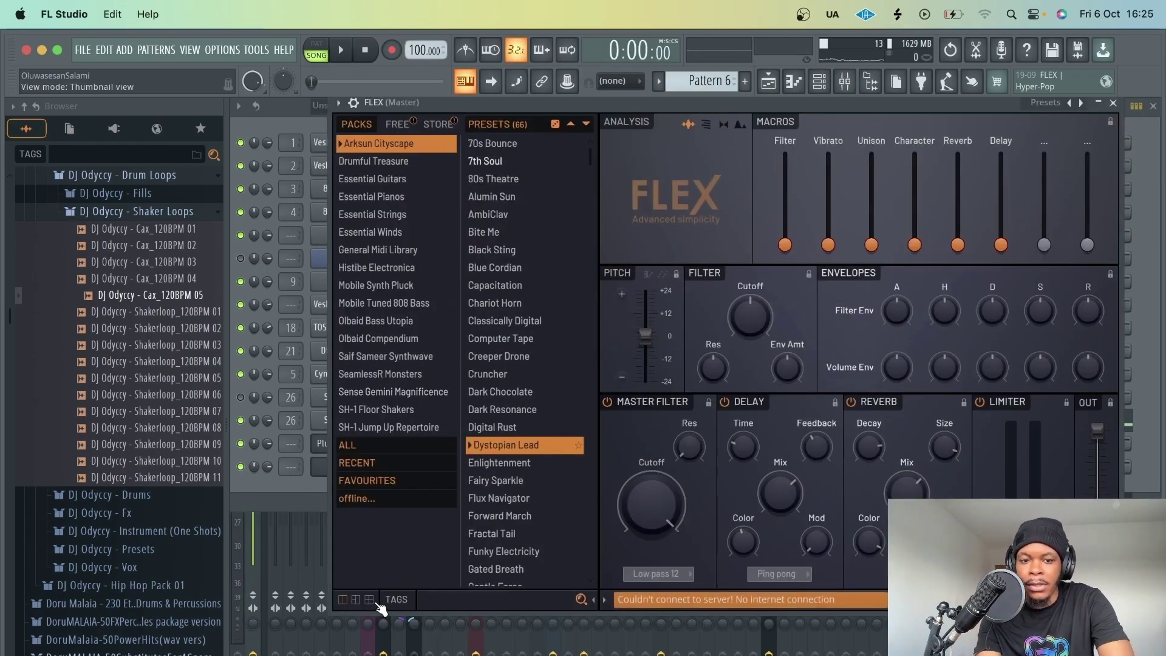
Filter the FLEX presets of all packs by the Pluck type and load the Kalimba preset.
click(397, 601)
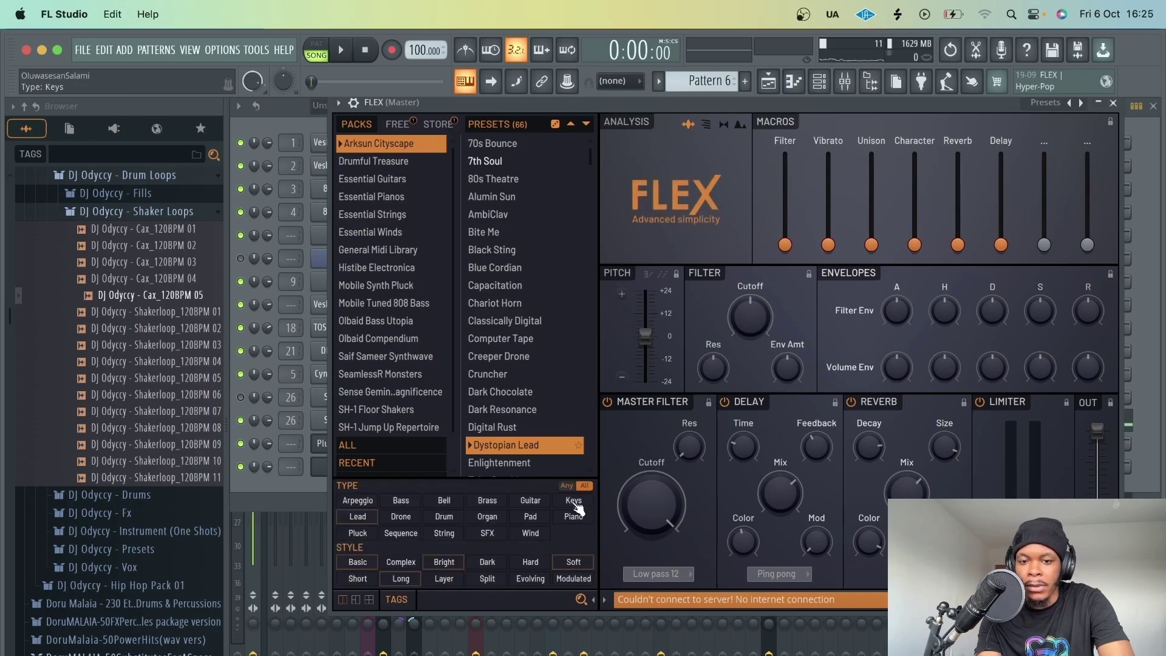
click(376, 537)
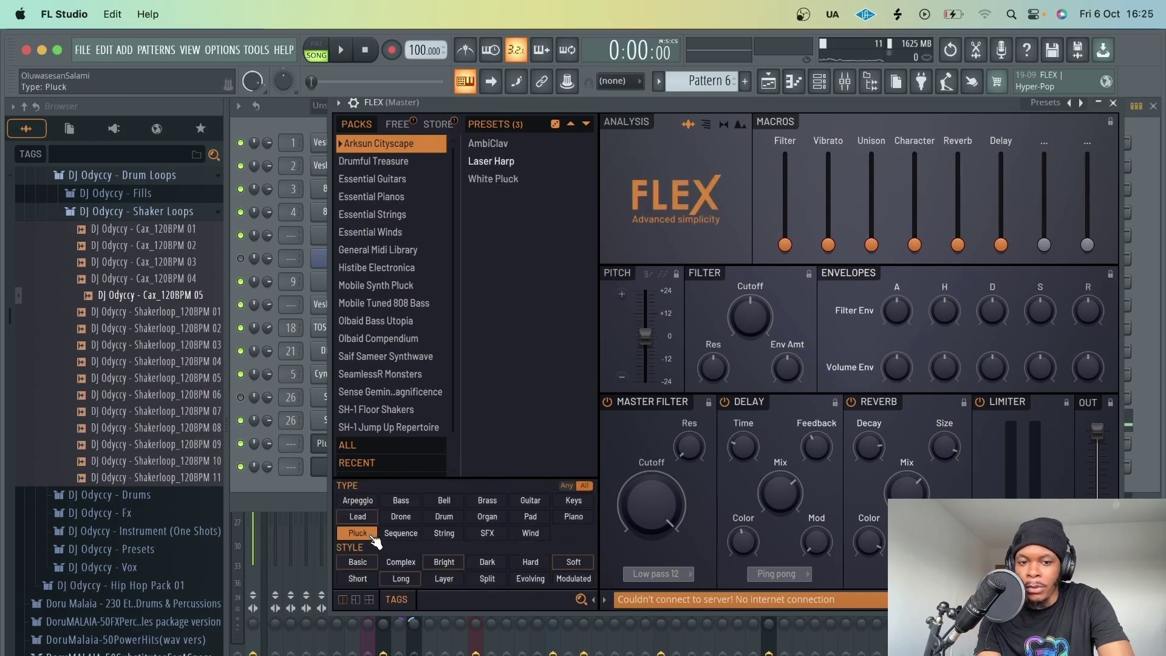
click(371, 446)
scroll(524, 322, down, 12)
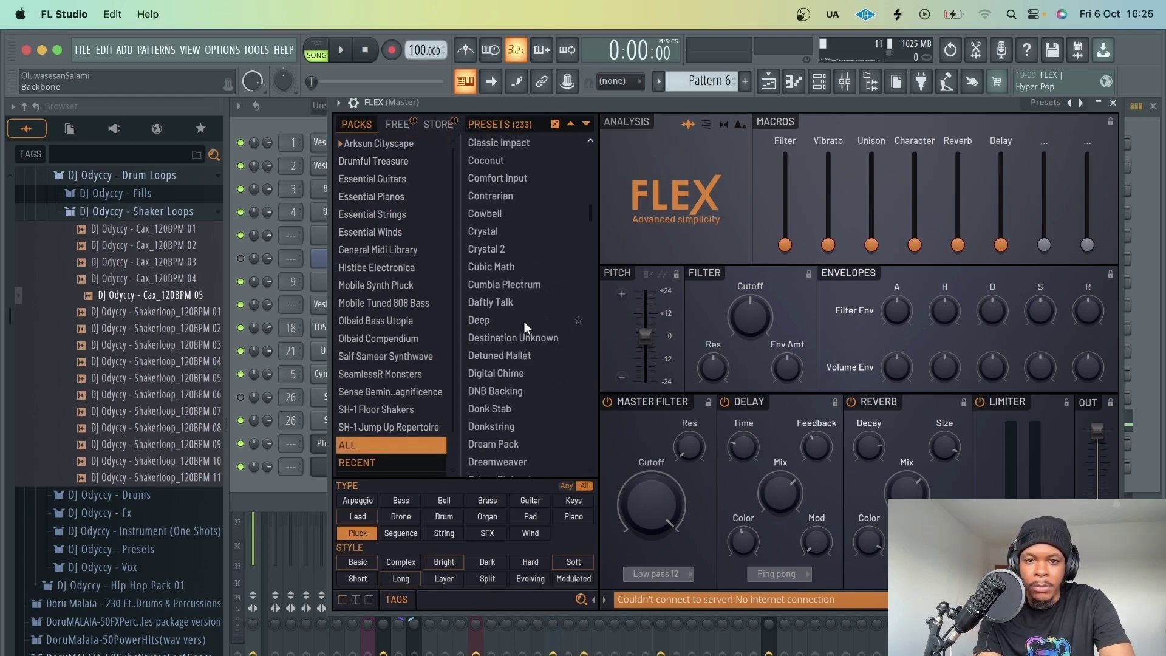
scroll(510, 337, down, 4)
scroll(510, 340, down, 10)
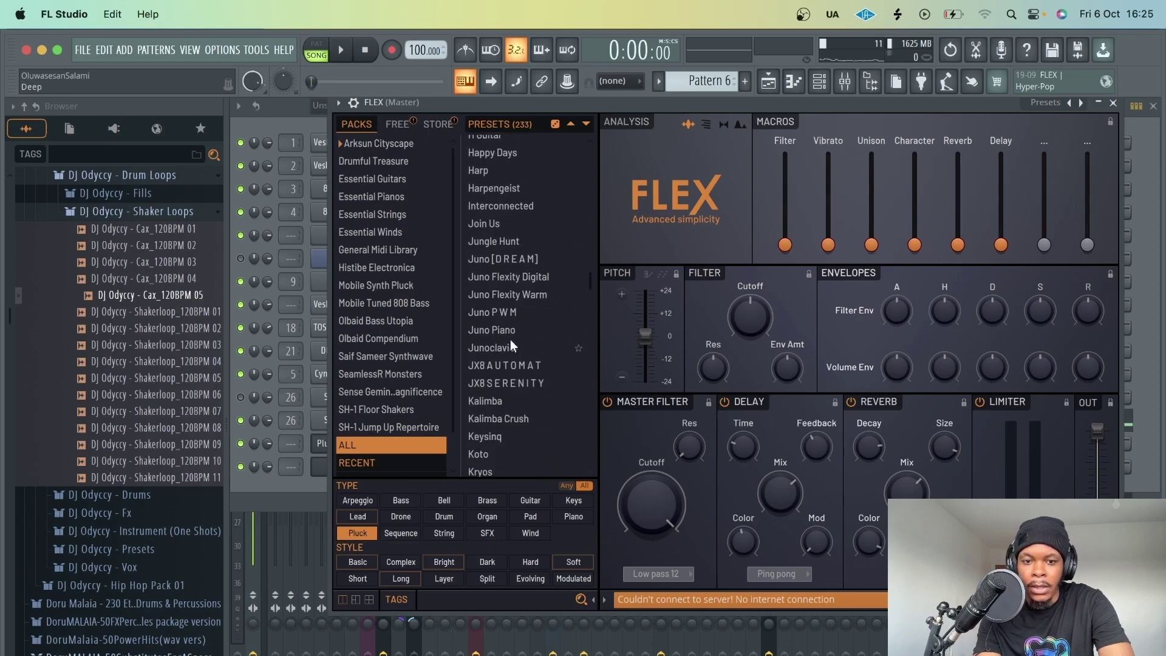
click(499, 217)
Create Pattern 7 and place it on playlist Track 3 at bar 3.
key(F5)
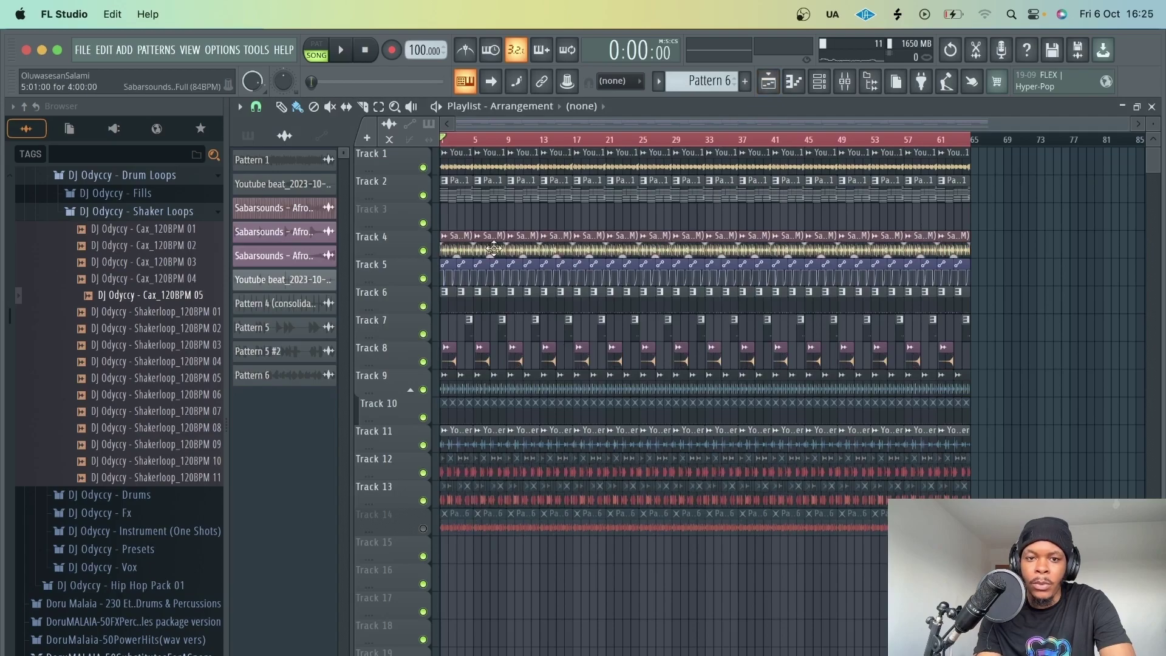
click(718, 74)
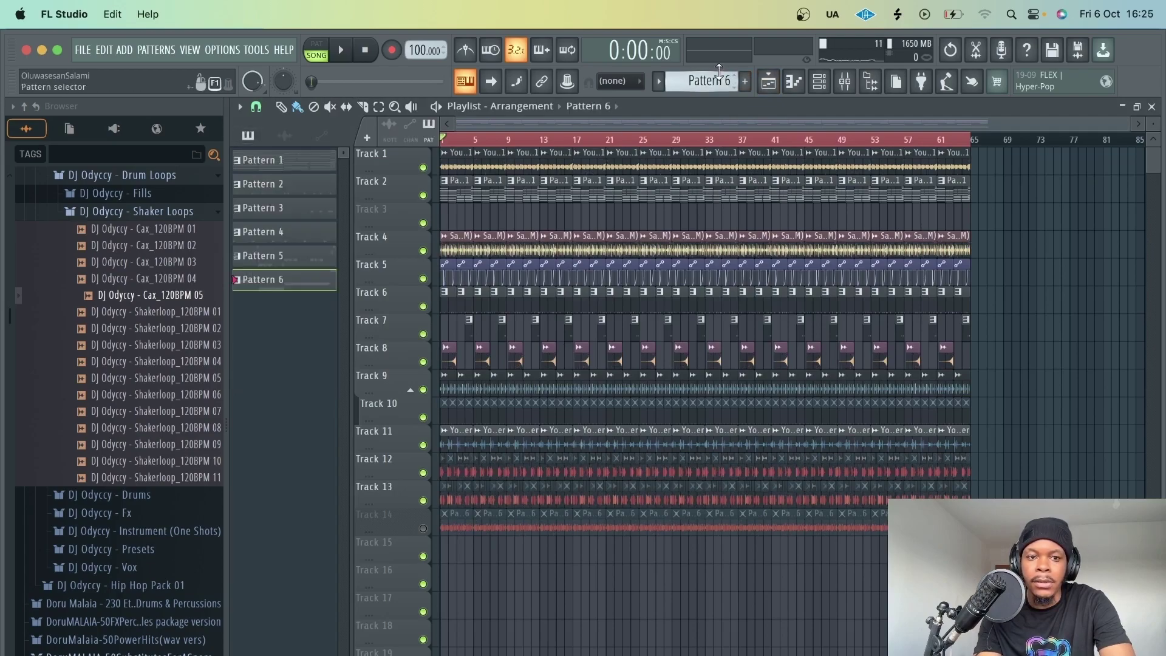
scroll(710, 79, down, 1)
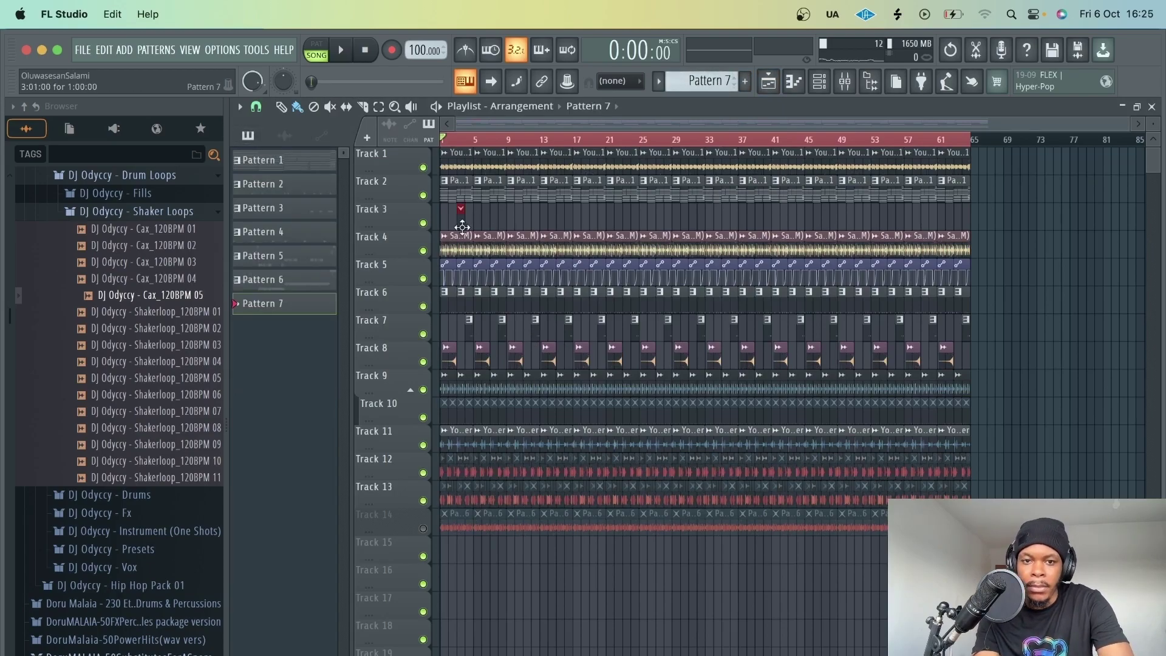
Write a short Kalimba chord of C5, D#5, G5 and C6 in bar 1 of Pattern 7 and start playback.
key(F7)
click(346, 349)
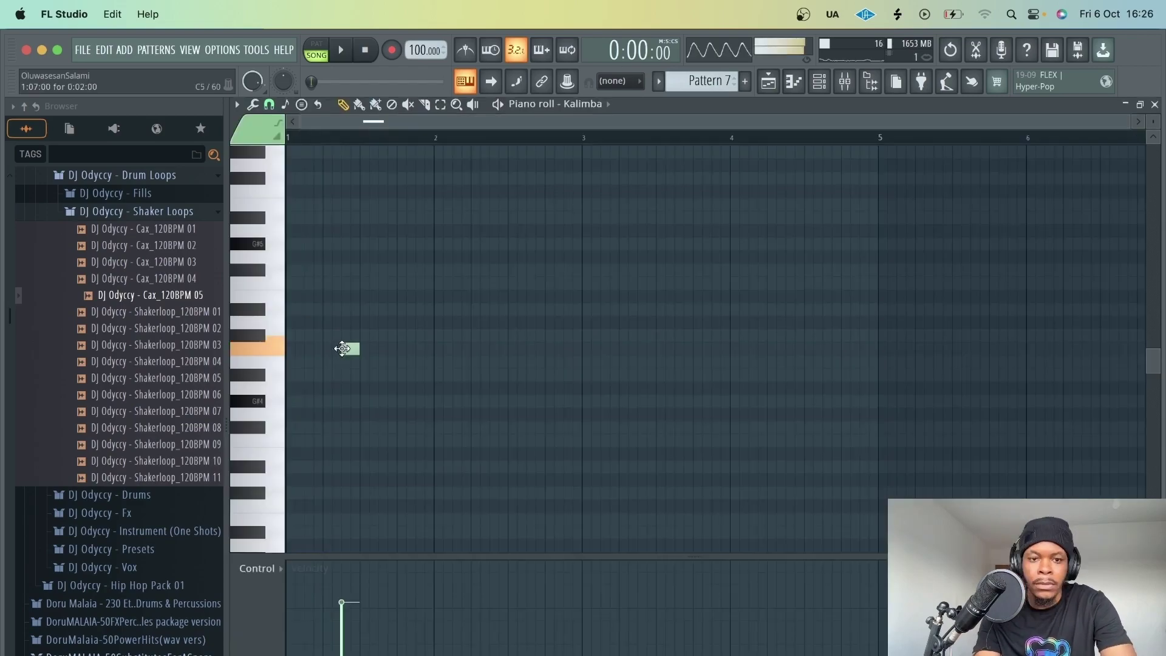
click(344, 310)
click(341, 258)
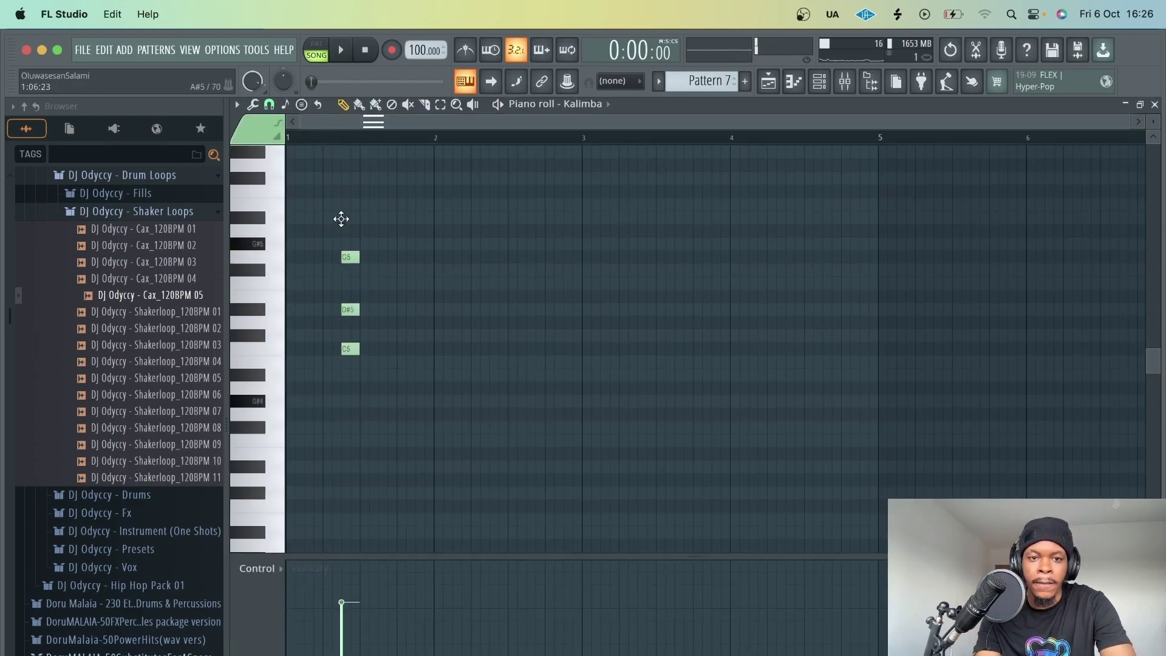
drag(344, 216, 345, 182)
key(space)
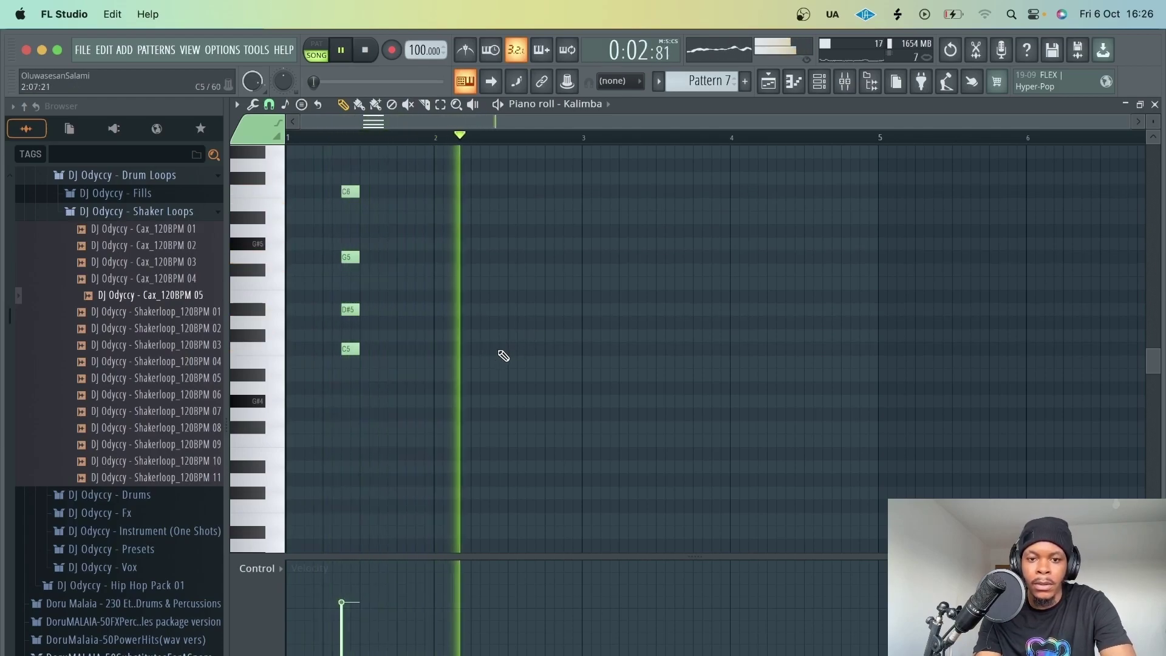
Add a G#4, C5, D#5 and G#5 chord in bar 2 and an A#4, D5, F5 and A#5 chord in bar 3.
click(498, 348)
click(496, 309)
click(492, 243)
click(495, 400)
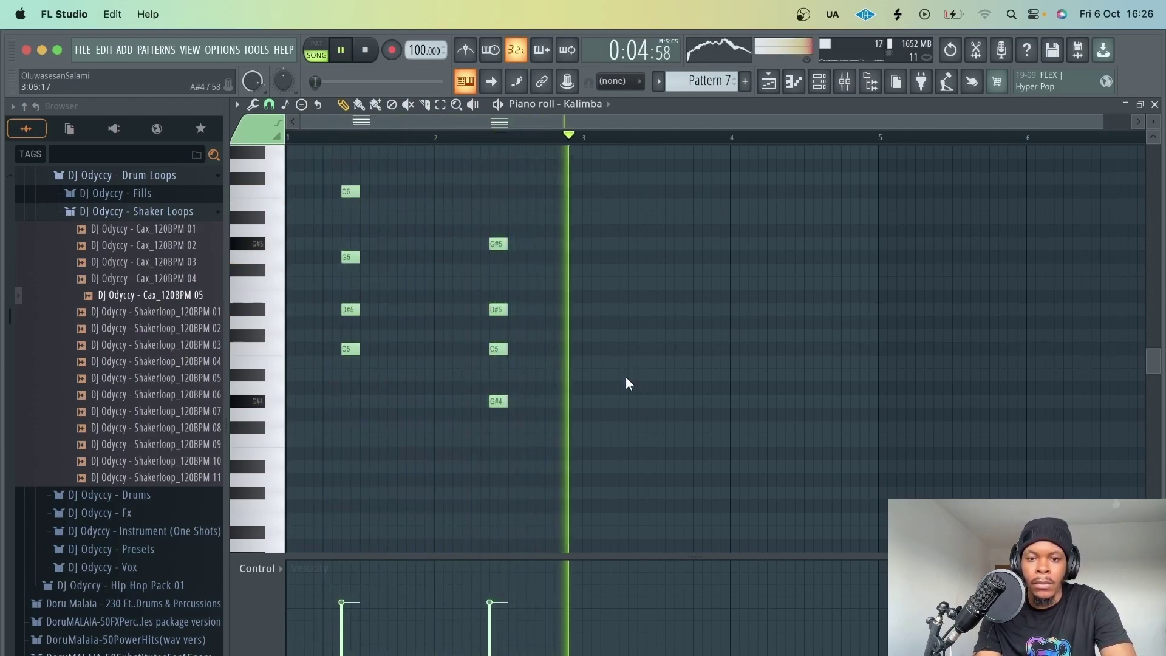
click(644, 375)
click(642, 322)
click(642, 283)
click(640, 218)
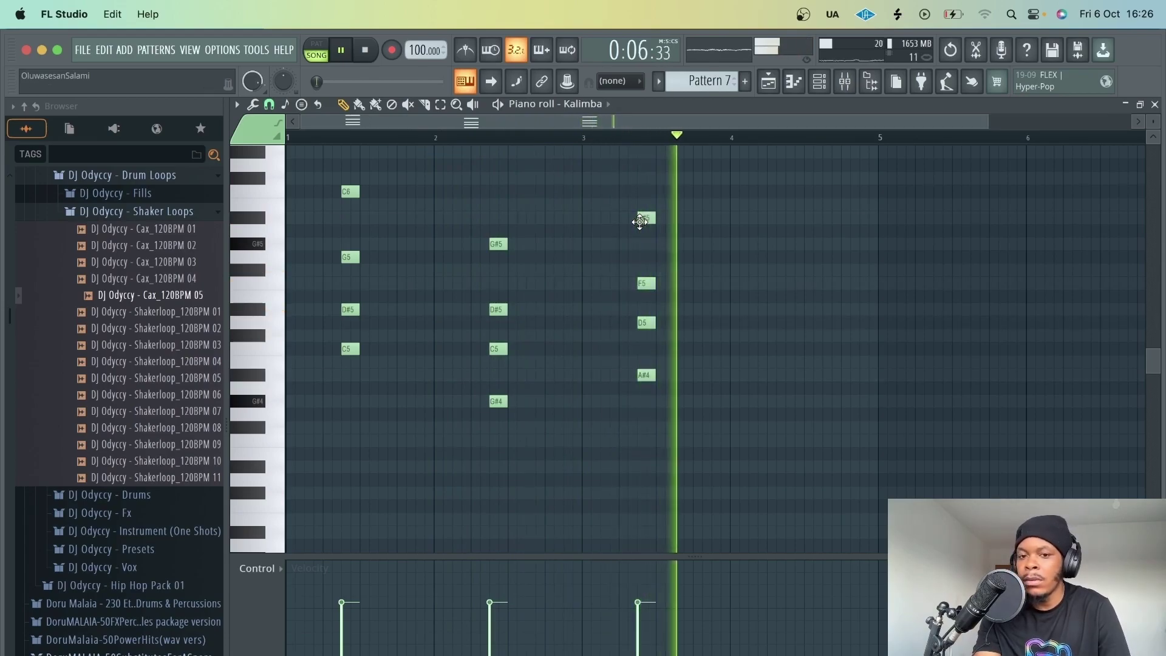
Add an A#4, D5, F5 and A#5 chord in bar 4, followed by a short A#4, D5 and F5 chord at the bar's end.
click(794, 374)
click(794, 322)
click(794, 257)
click(794, 217)
click(868, 323)
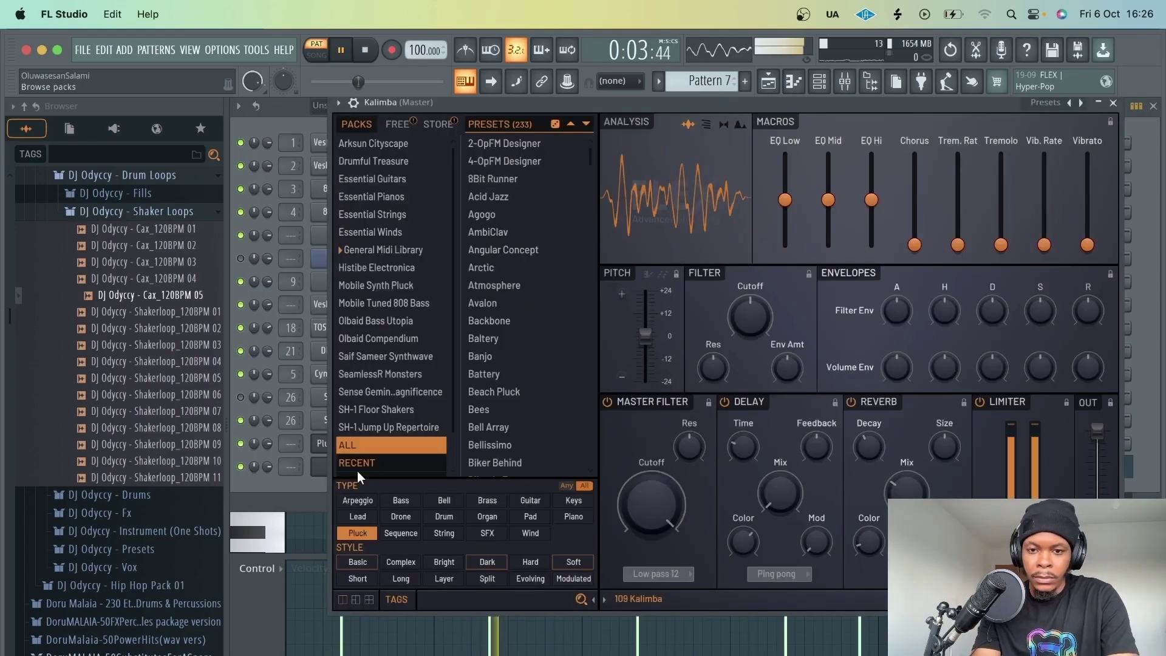
Audition FLEX pluck presets such as Avalon against the pattern and replace Kalimba with the Marimba preset.
click(554, 304)
scroll(555, 309, down, 6)
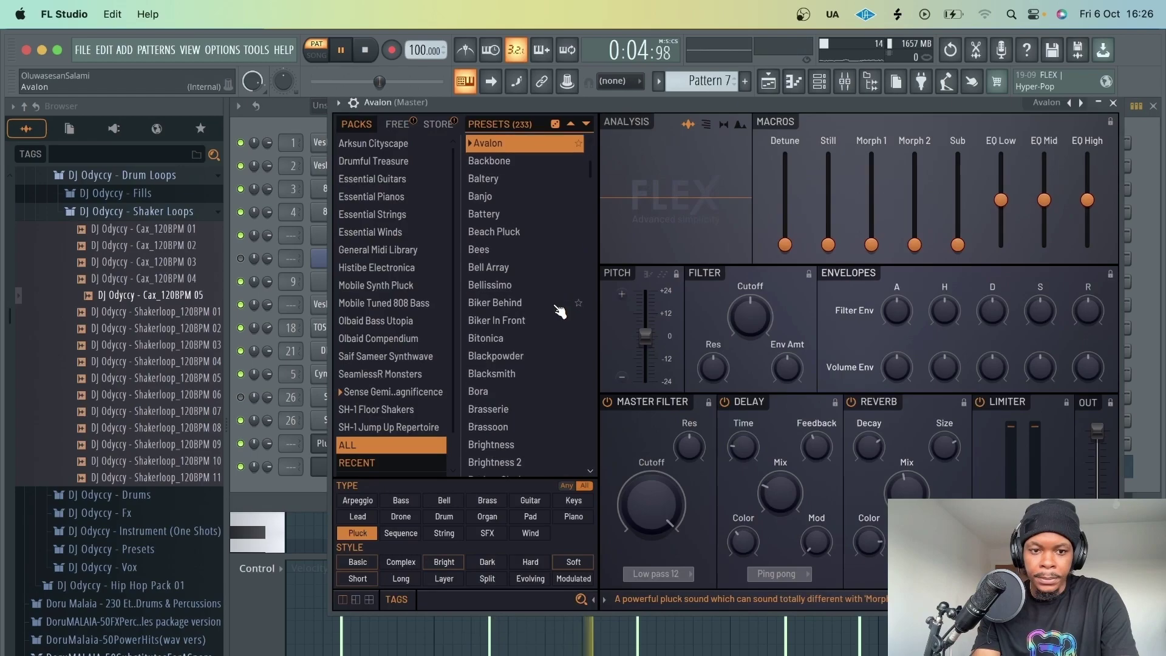
scroll(559, 311, down, 10)
click(527, 279)
scroll(522, 303, down, 15)
click(506, 225)
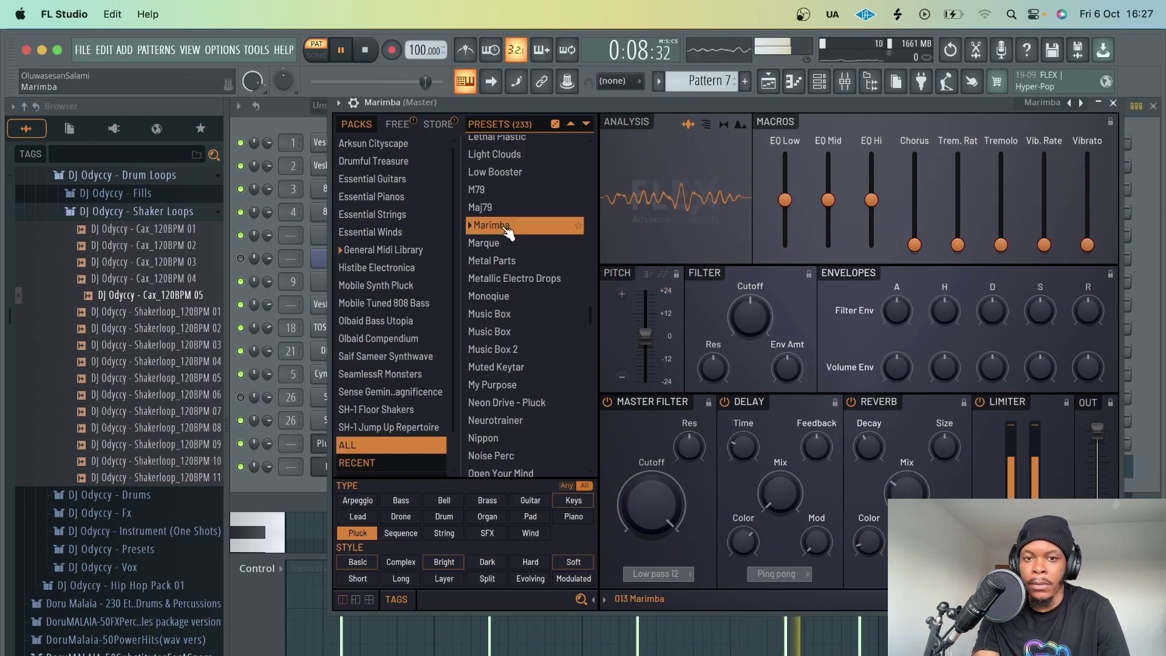
click(1113, 103)
Switch playback to song mode, review the Marimba part in context and route its channel to mixer insert 23.
click(316, 55)
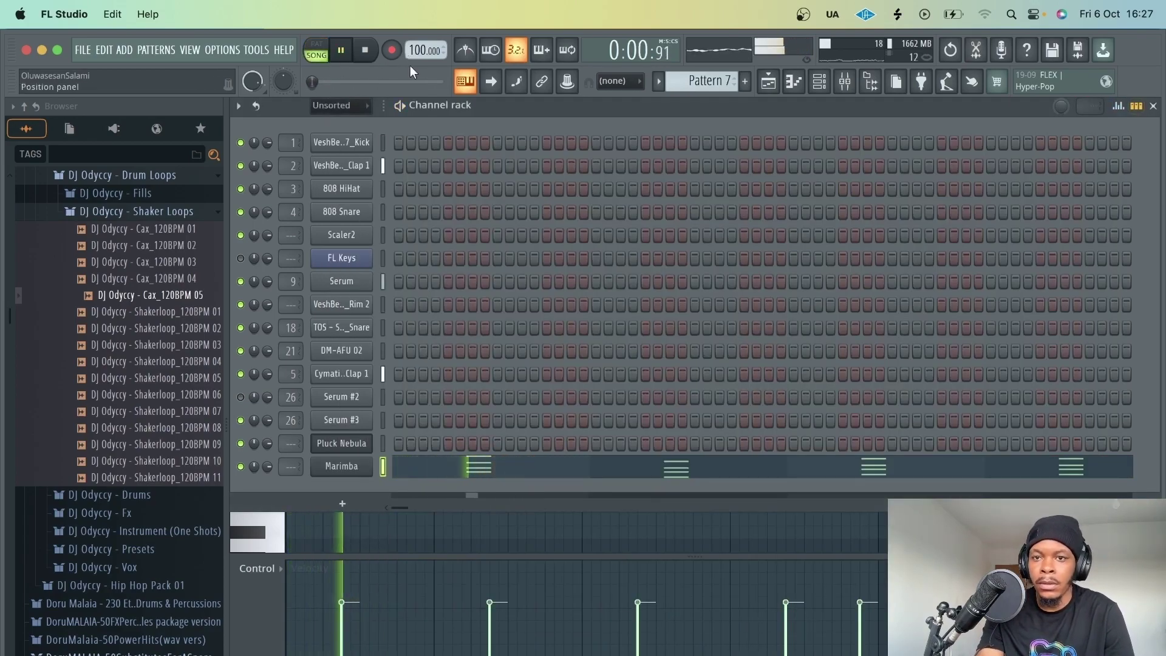
click(844, 85)
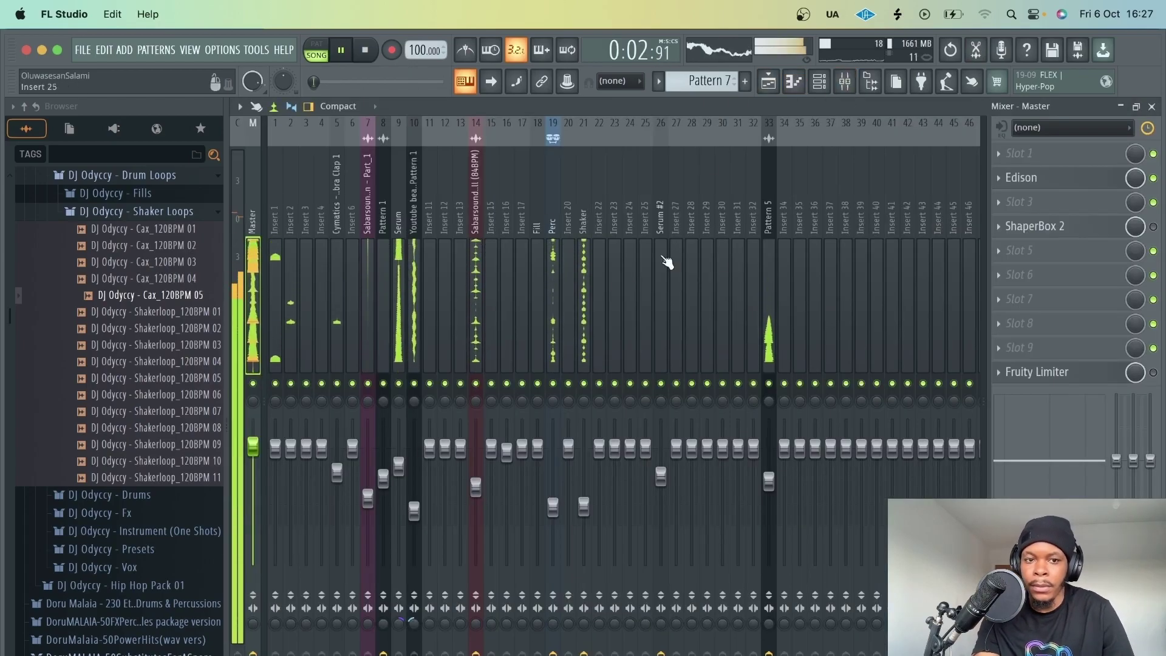
key(F5)
key(F7)
click(819, 85)
click(819, 85)
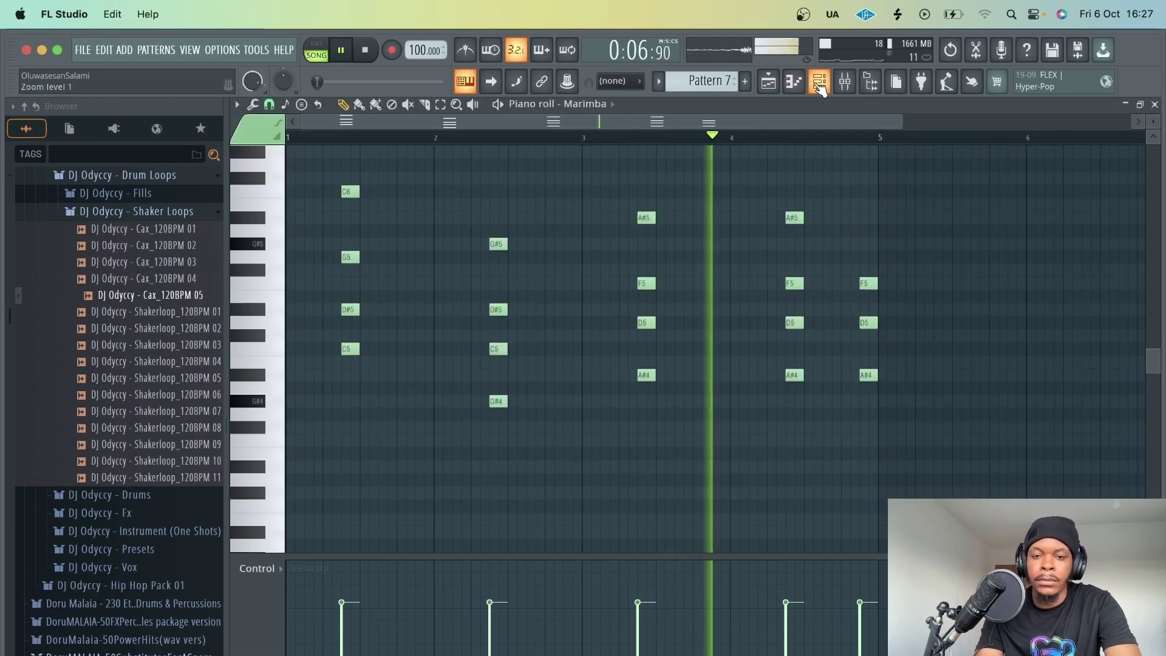
click(850, 88)
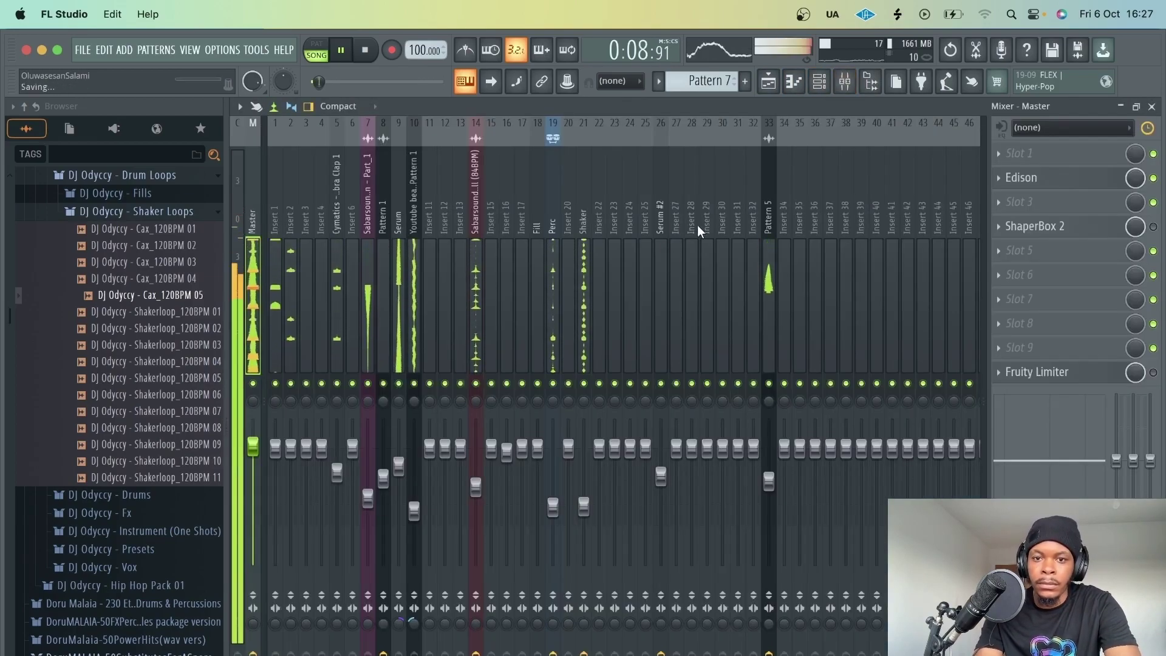
key(space)
key(F5)
Add a G#4 below the bar 1 Marimba chord and an F4 below the bar 2 chord, and play them back.
click(821, 85)
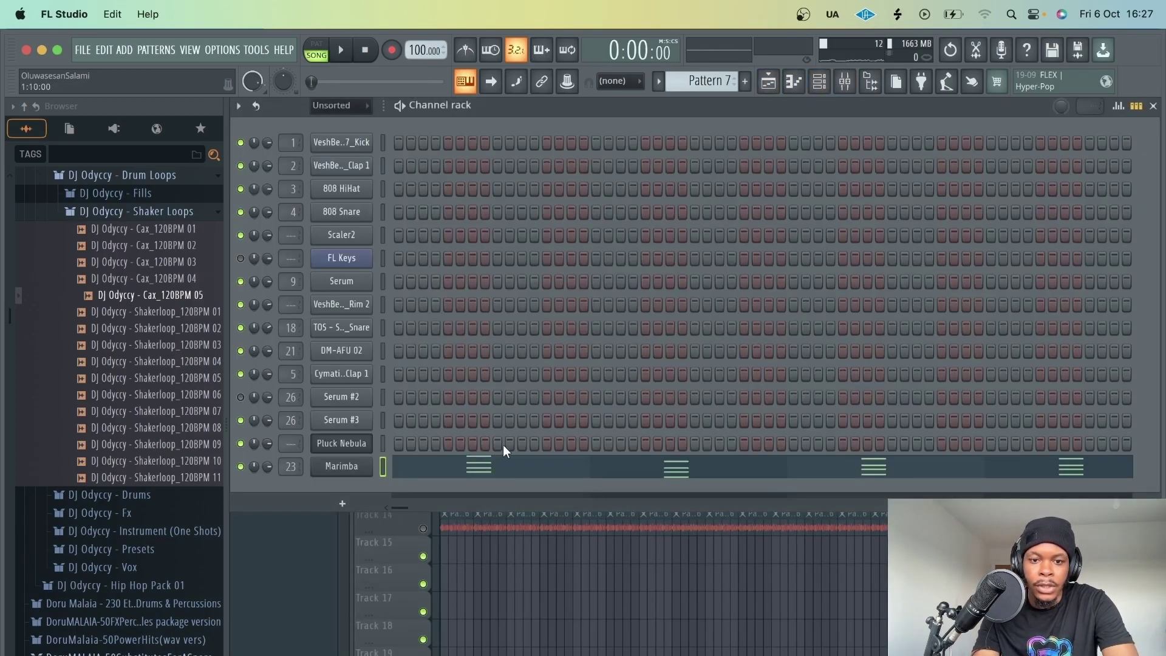
click(518, 466)
drag(340, 230, 340, 401)
key(space)
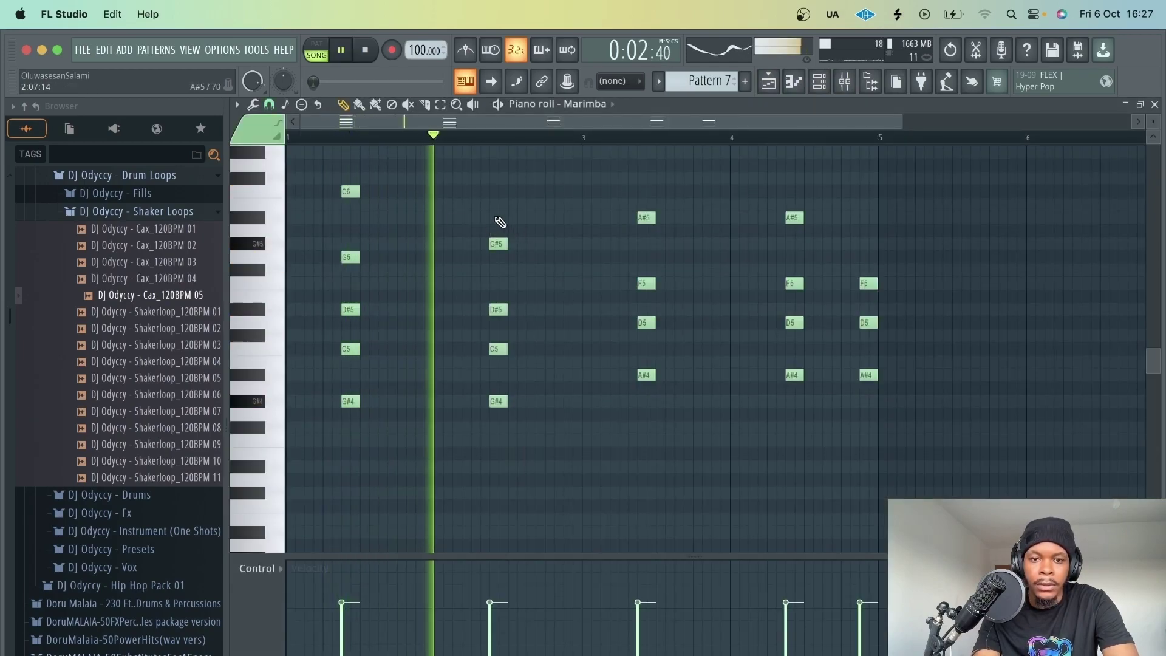
key(space)
drag(499, 225, 495, 441)
key(space)
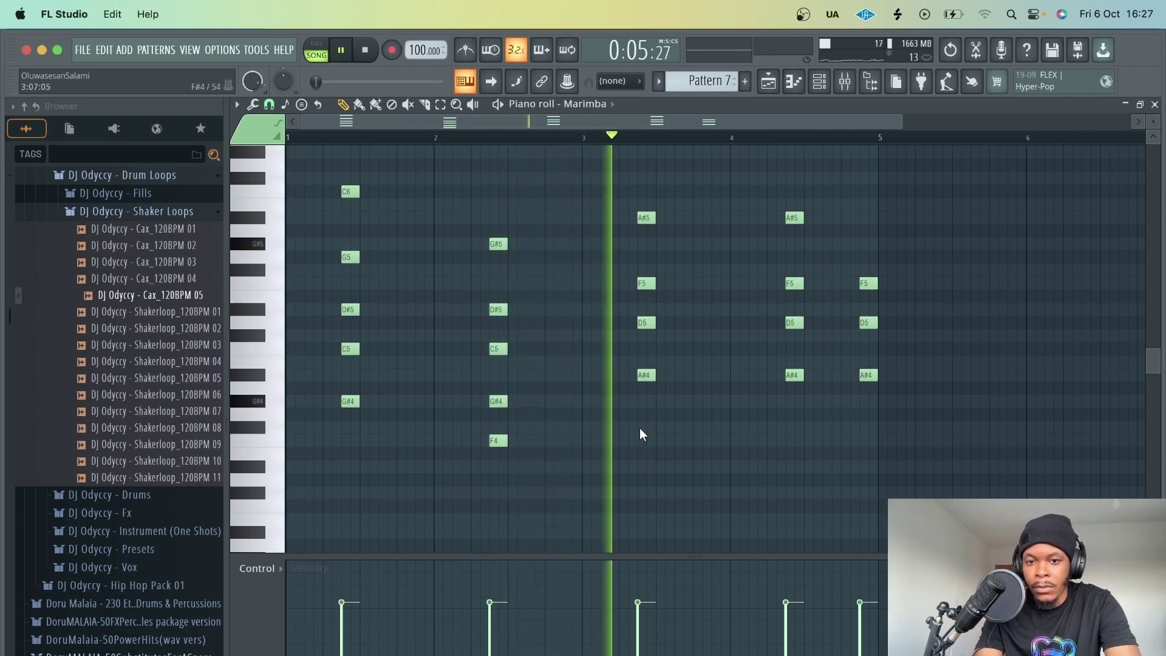
key(space)
Adjust the EQ Low macro of the Marimba's FLEX instrument during playback and add Pro-Q 3 to the Marimba mixer insert.
key(F9)
ctrl+click(614, 383)
key(space)
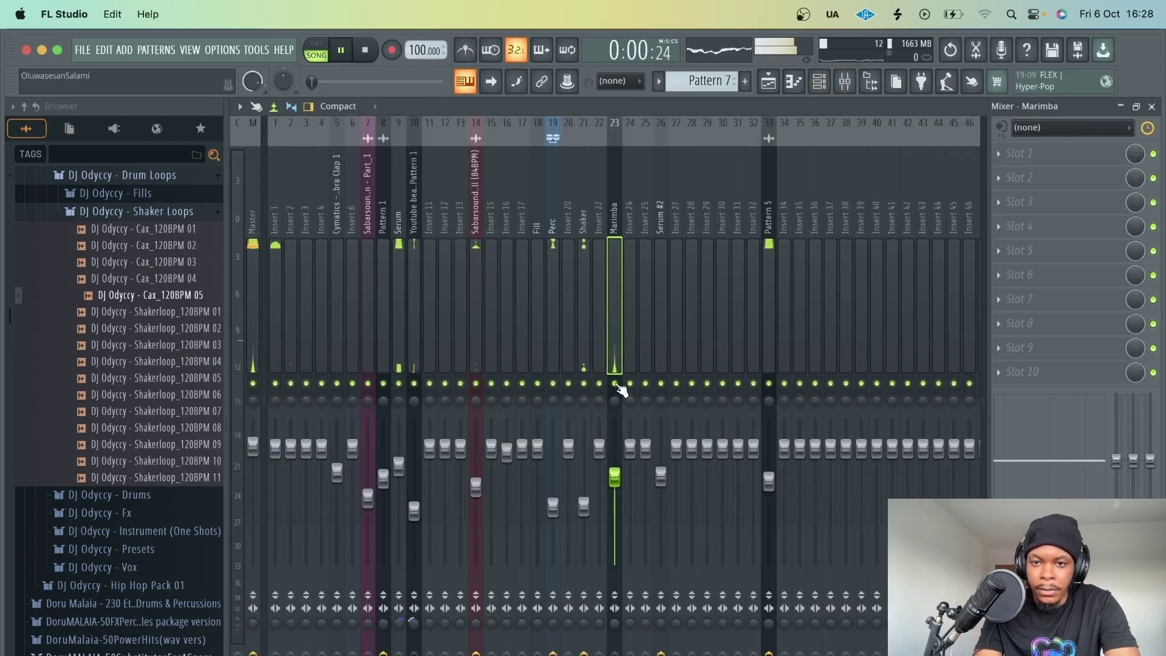
click(821, 90)
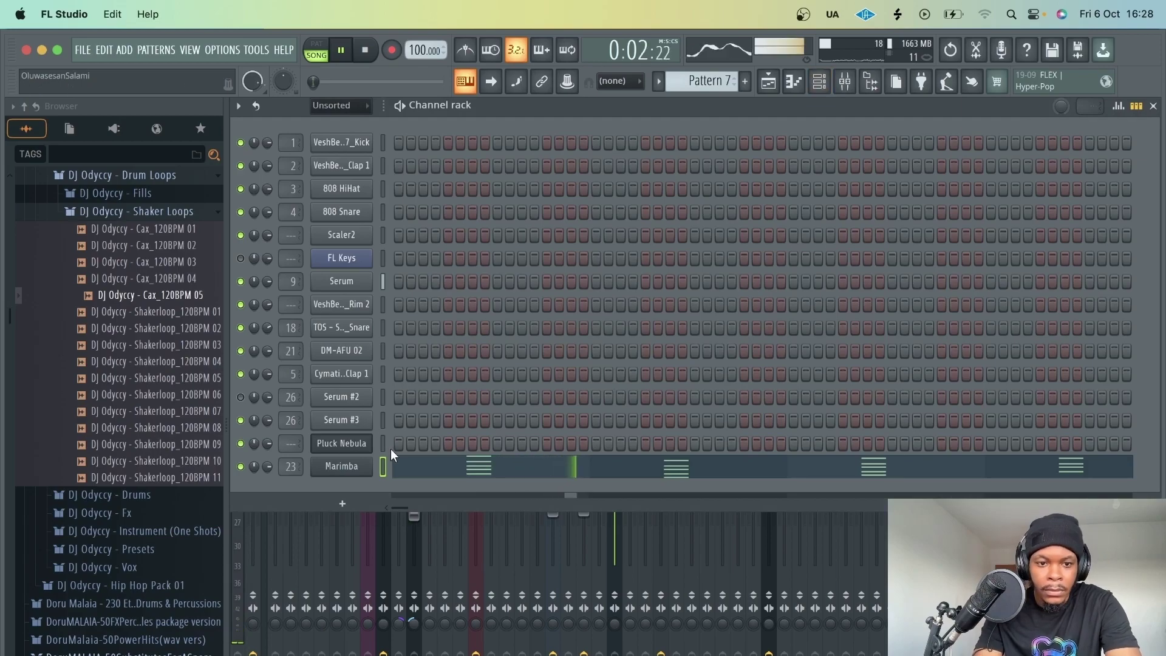
click(340, 467)
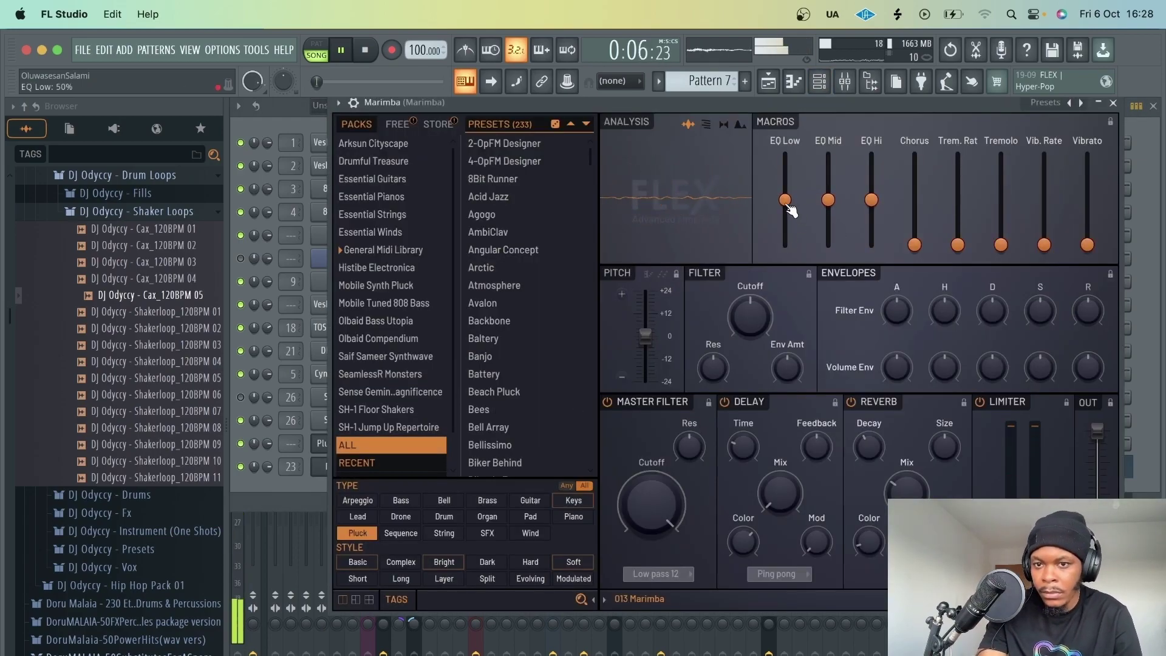
drag(785, 215, 785, 213)
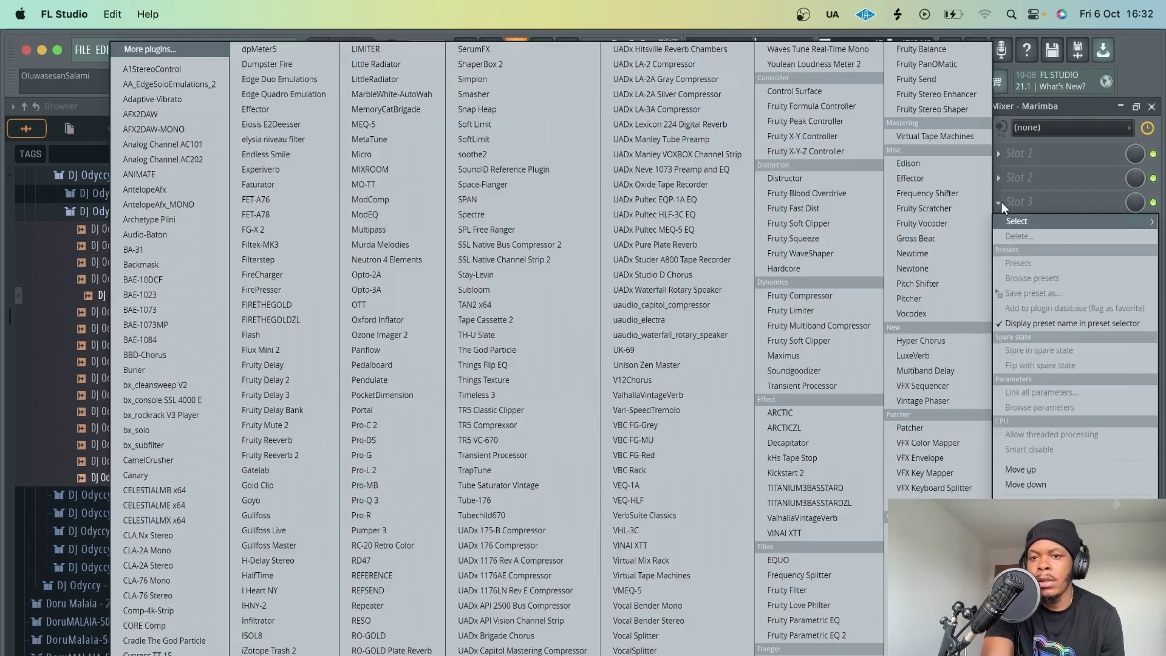
click(386, 501)
Play the Perc insert in solo and load Pro-Q 3 into its effect slot 3.
click(552, 225)
key(space)
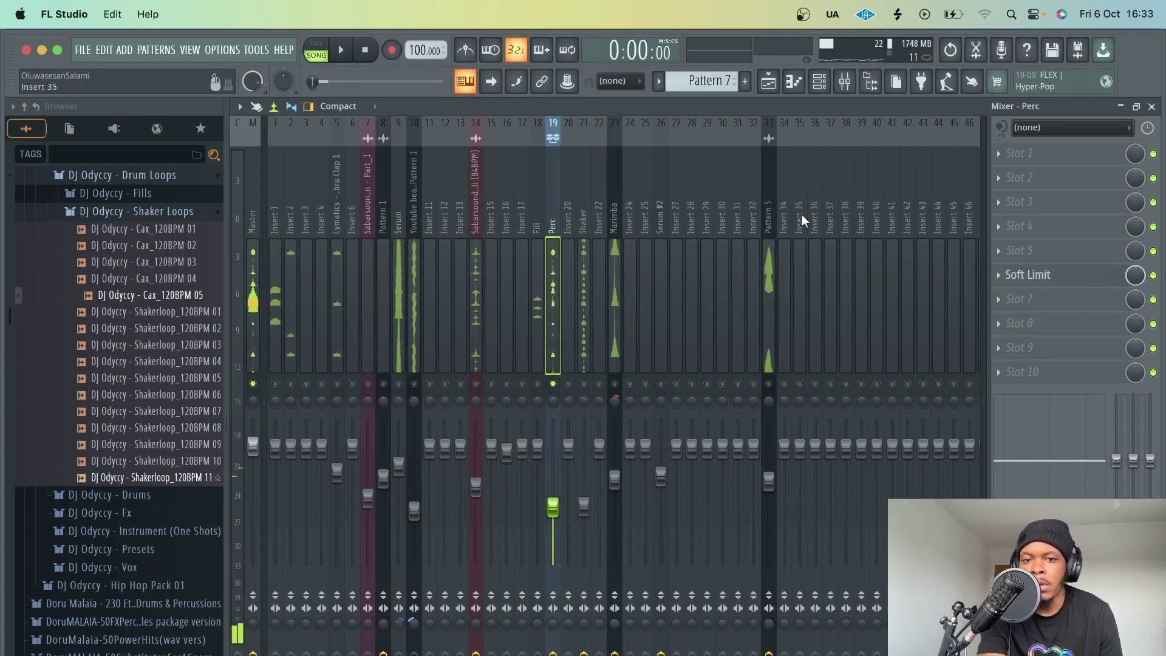
click(1006, 200)
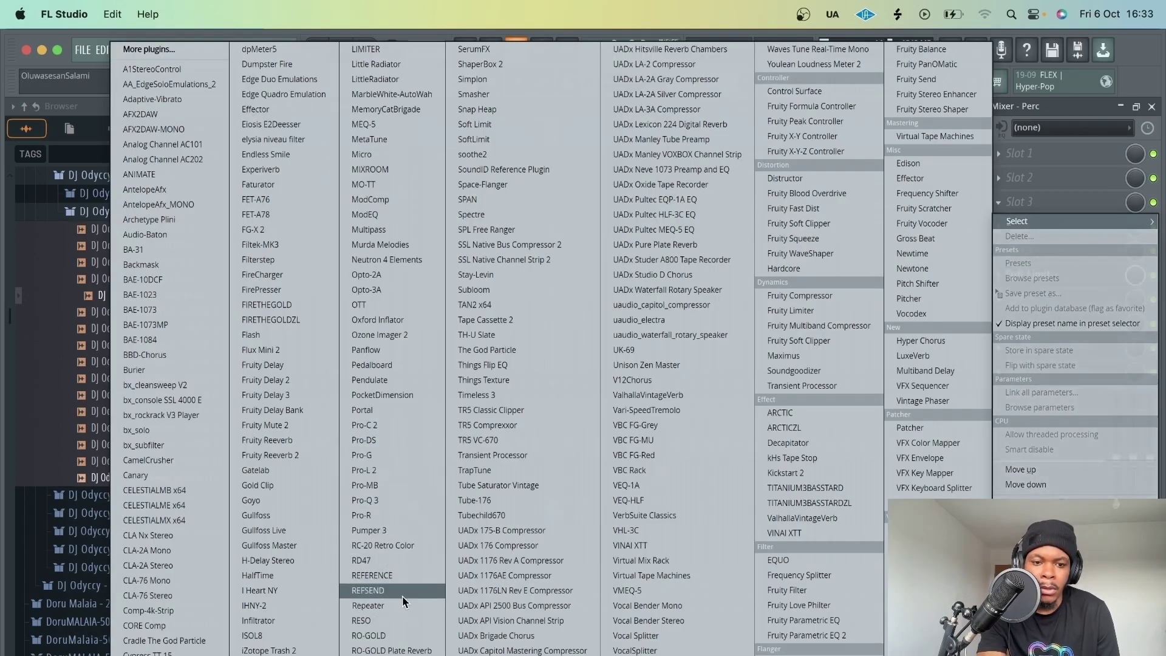
click(388, 500)
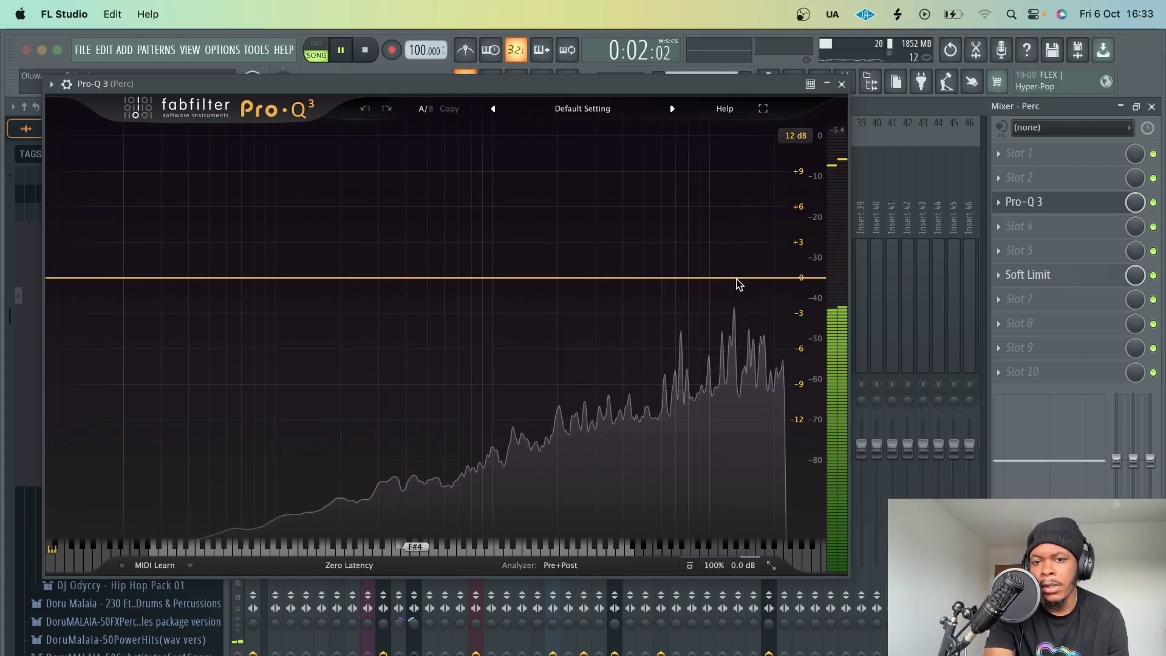
Shape the Perc's highs in Pro-Q 3 with a dynamic high shelf at about 2139 Hz and a Q of about 1.6.
drag(731, 278, 646, 288)
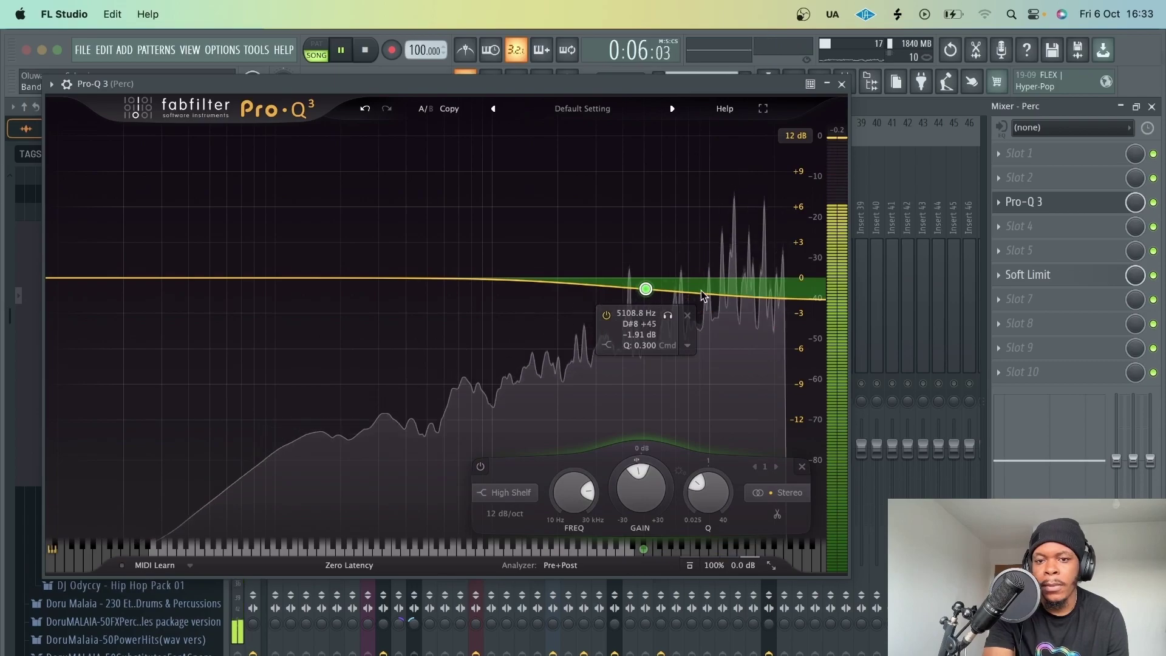
right_click(646, 290)
mouse_move(705, 362)
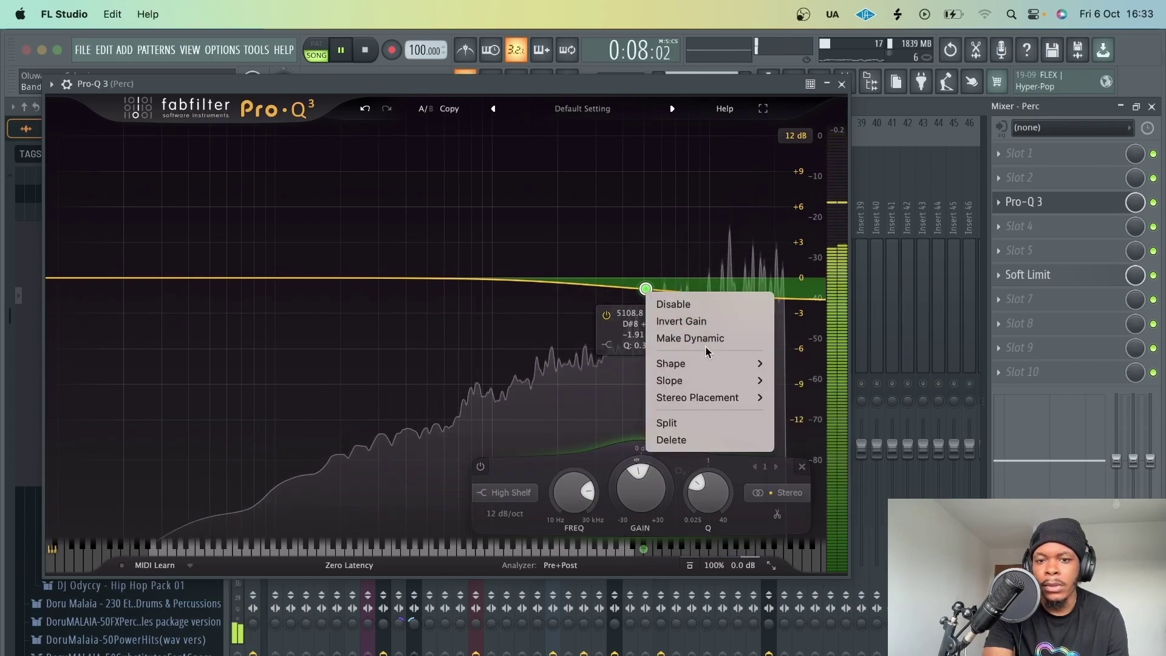
click(698, 339)
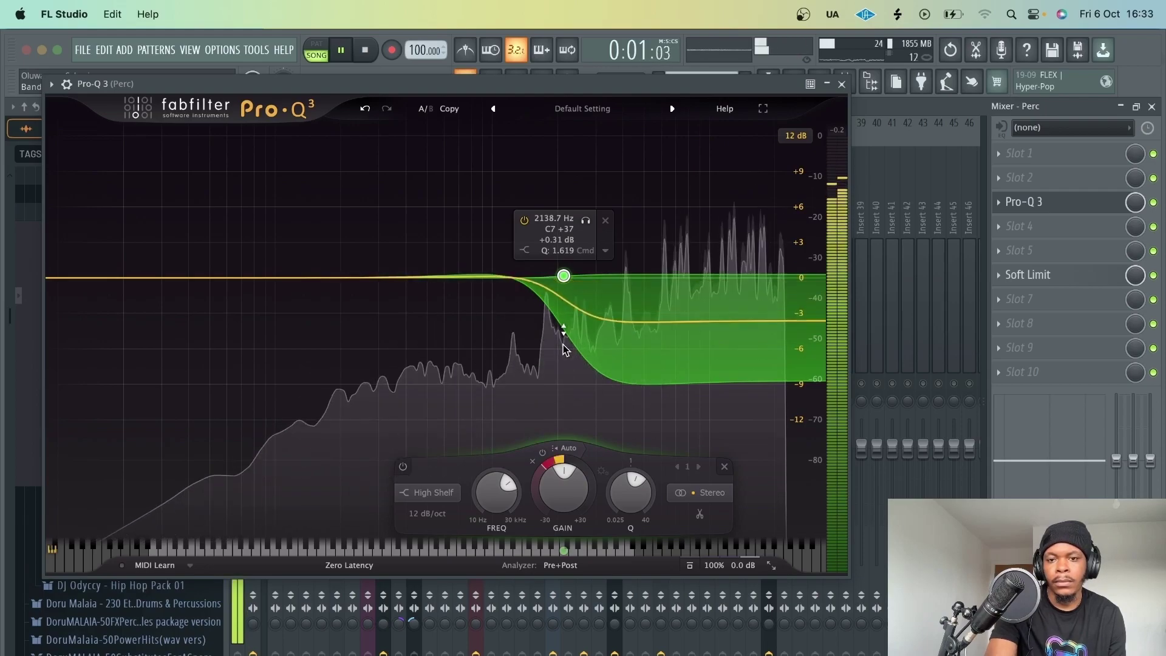
click(842, 84)
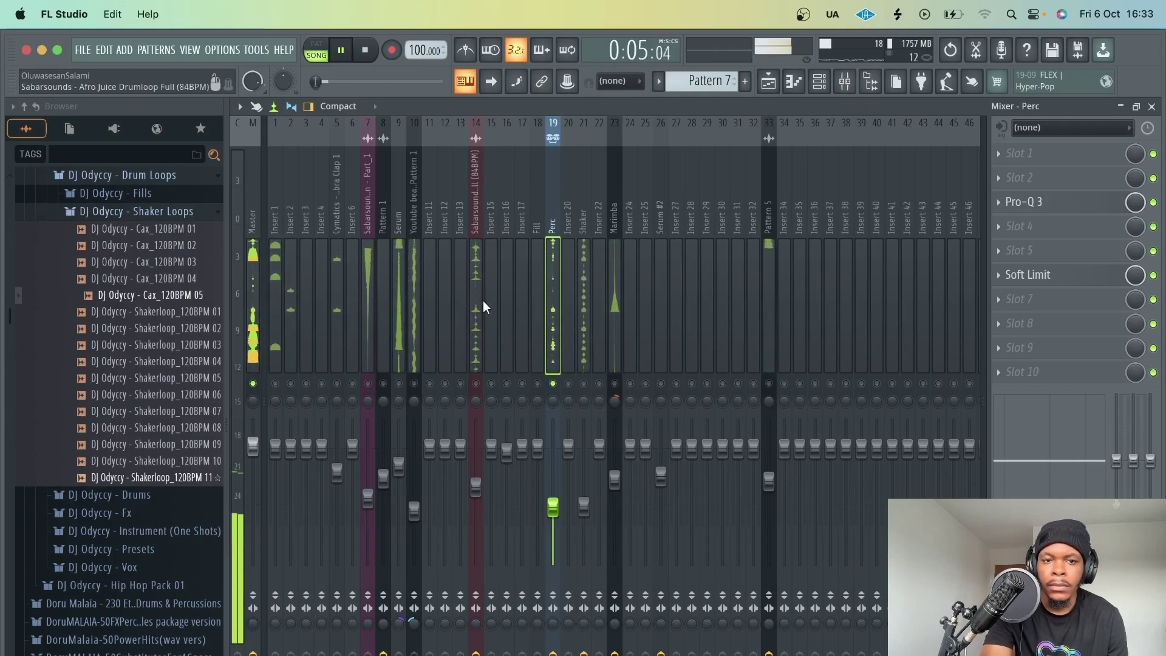
Bring the full mix back in, set the Perc insert's volume to -10.5 dB and save the project.
right_click(552, 384)
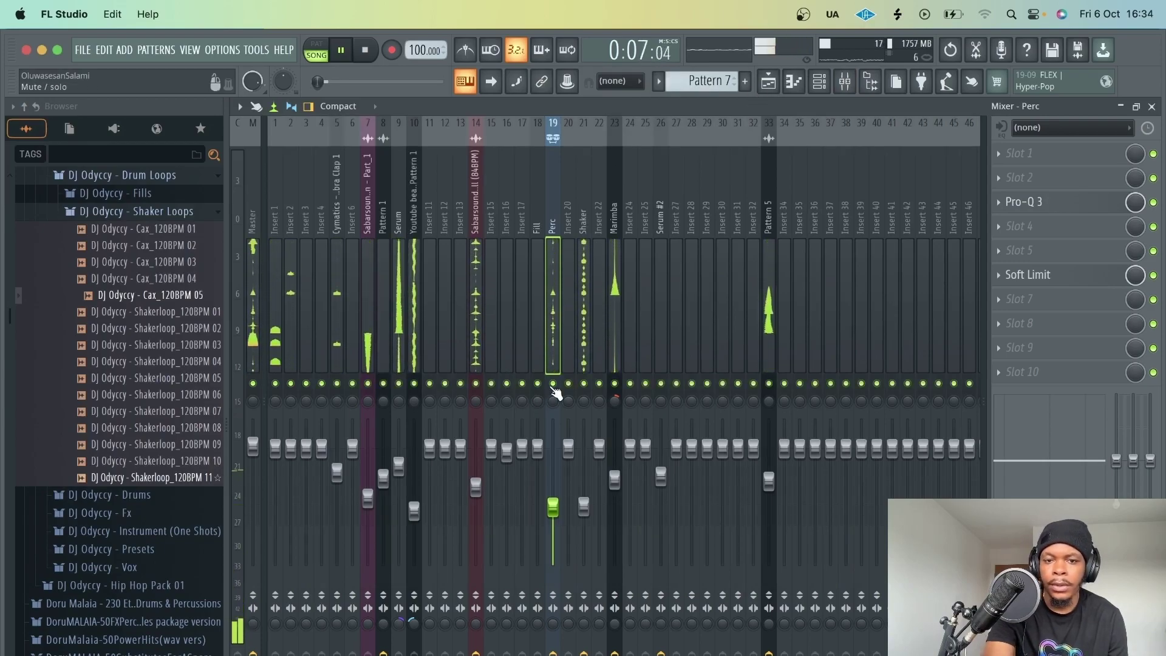
drag(552, 507, 553, 496)
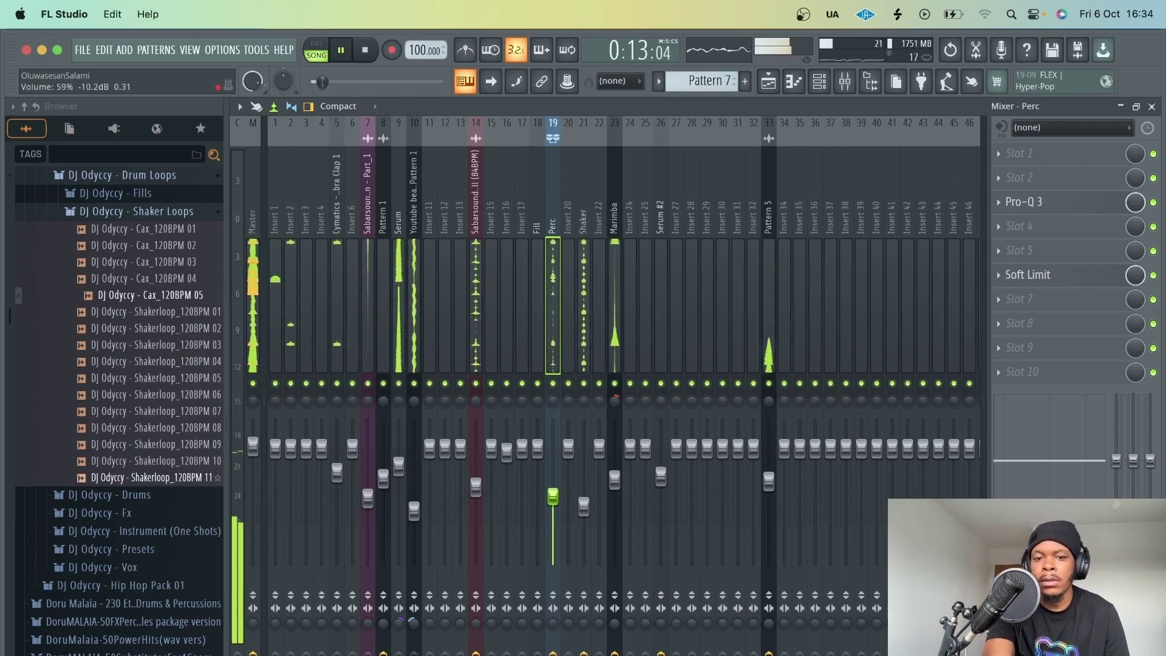
drag(552, 496, 553, 498)
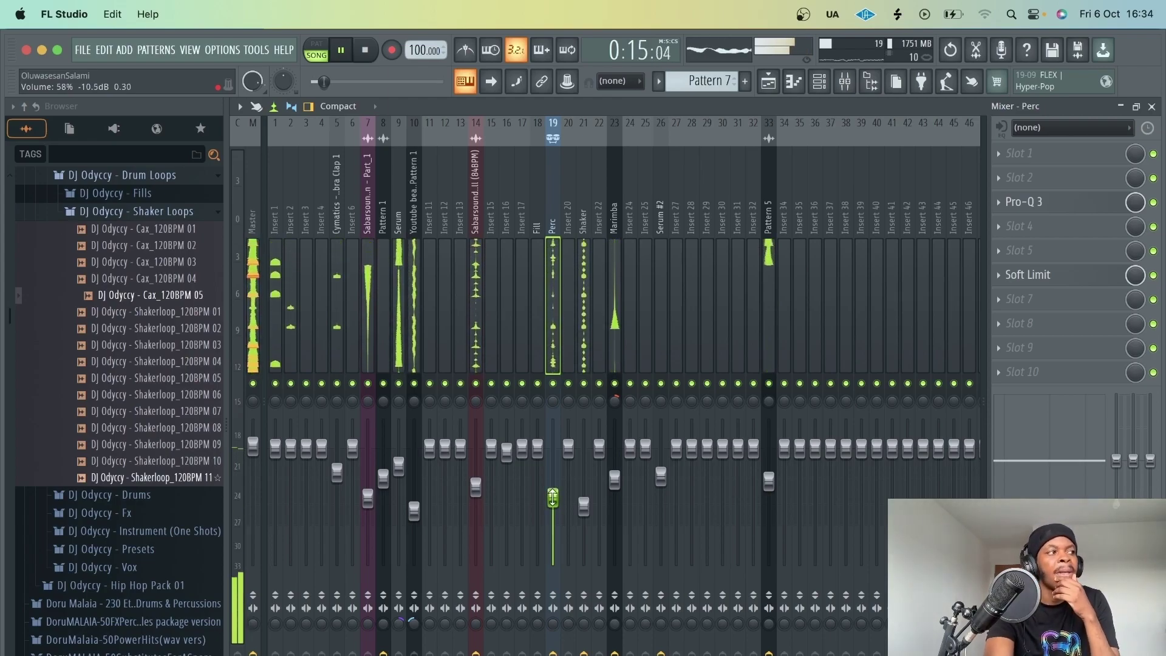
key(space)
key(super+s)
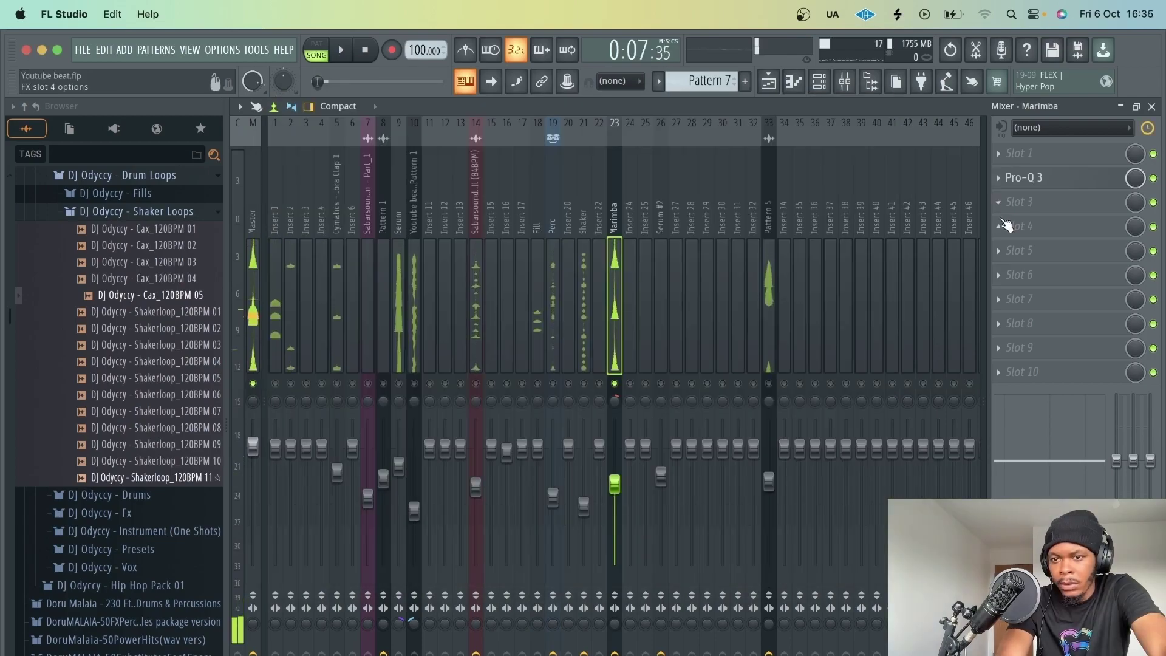
Load Hyper Chorus into slot 4 of the Marimba insert and apply its Orion belt preset.
click(1001, 218)
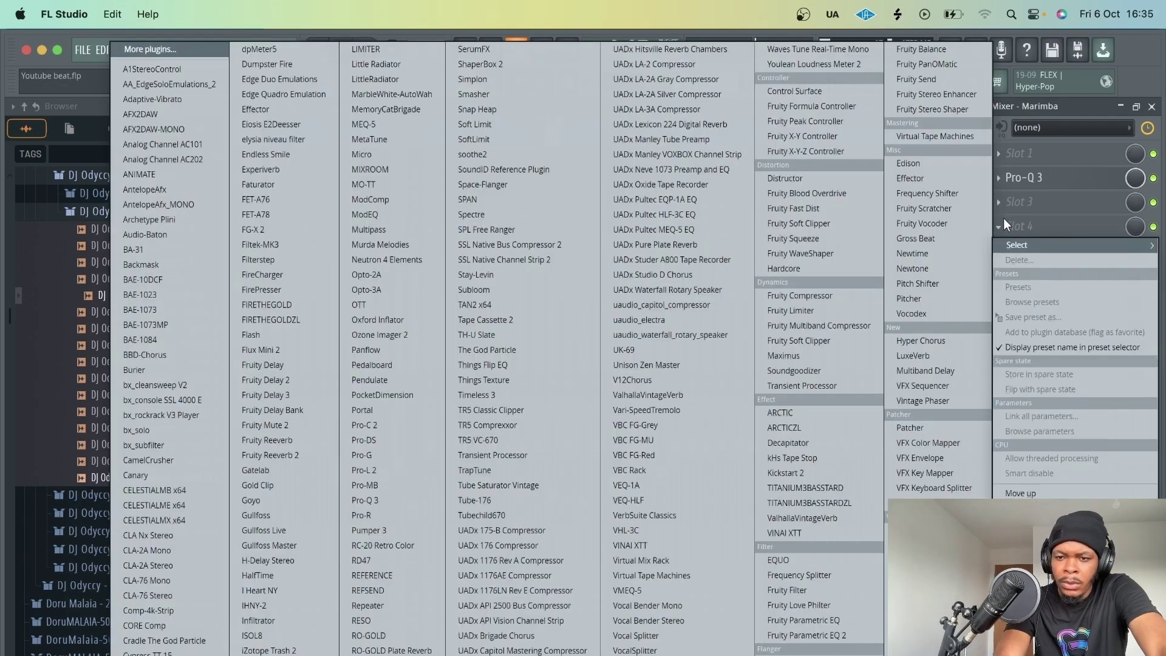
click(919, 341)
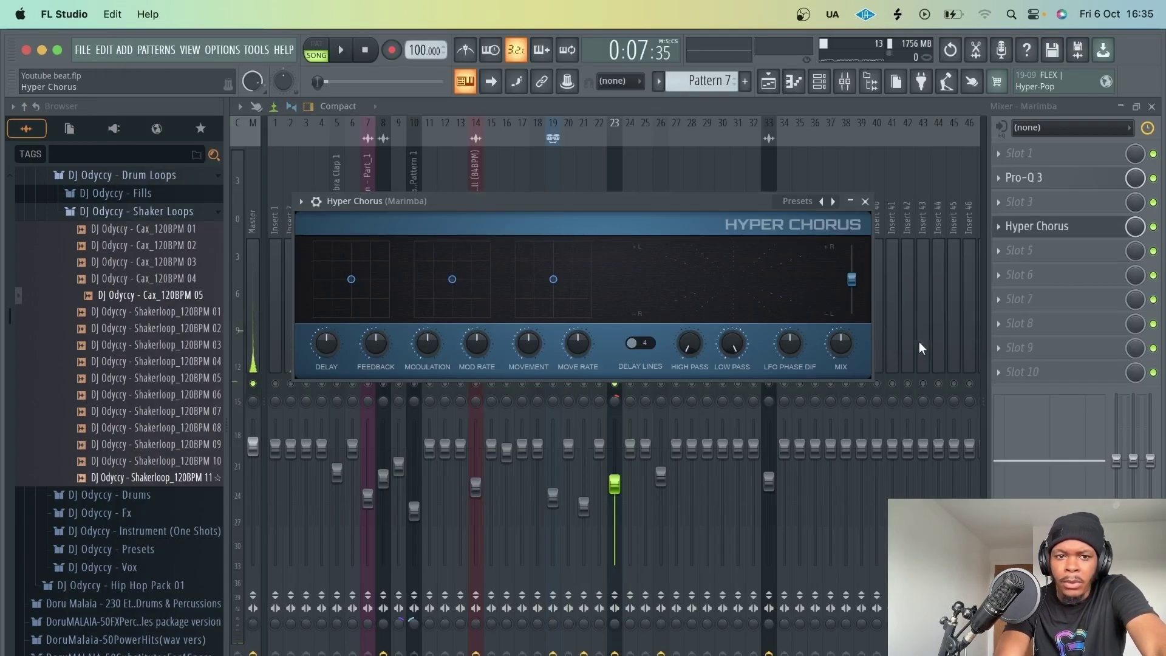
key(space)
click(798, 201)
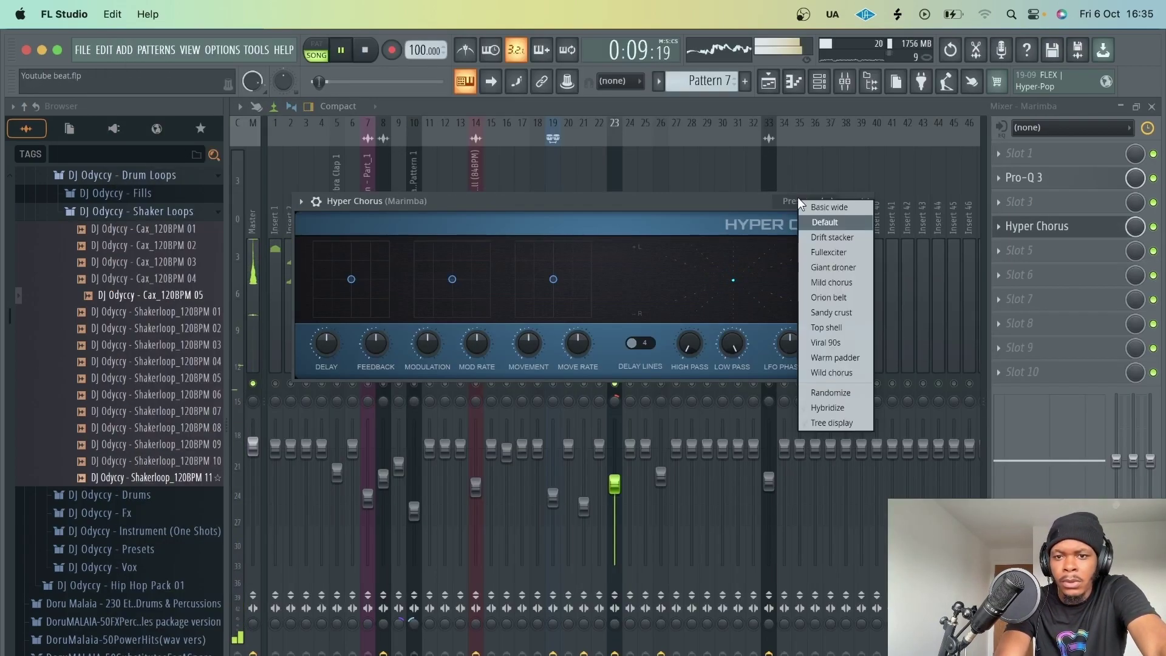
click(829, 297)
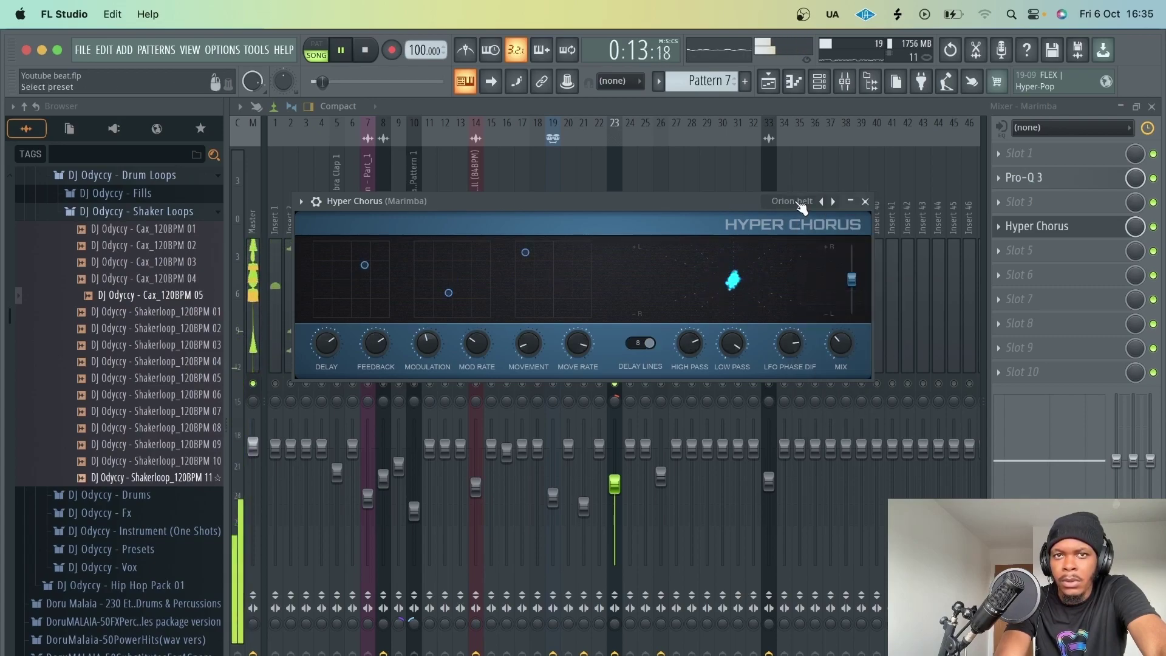
click(865, 201)
Load Fruity Delay 3 into slot 5 of the Marimba insert and adjust its feedback level.
click(1026, 249)
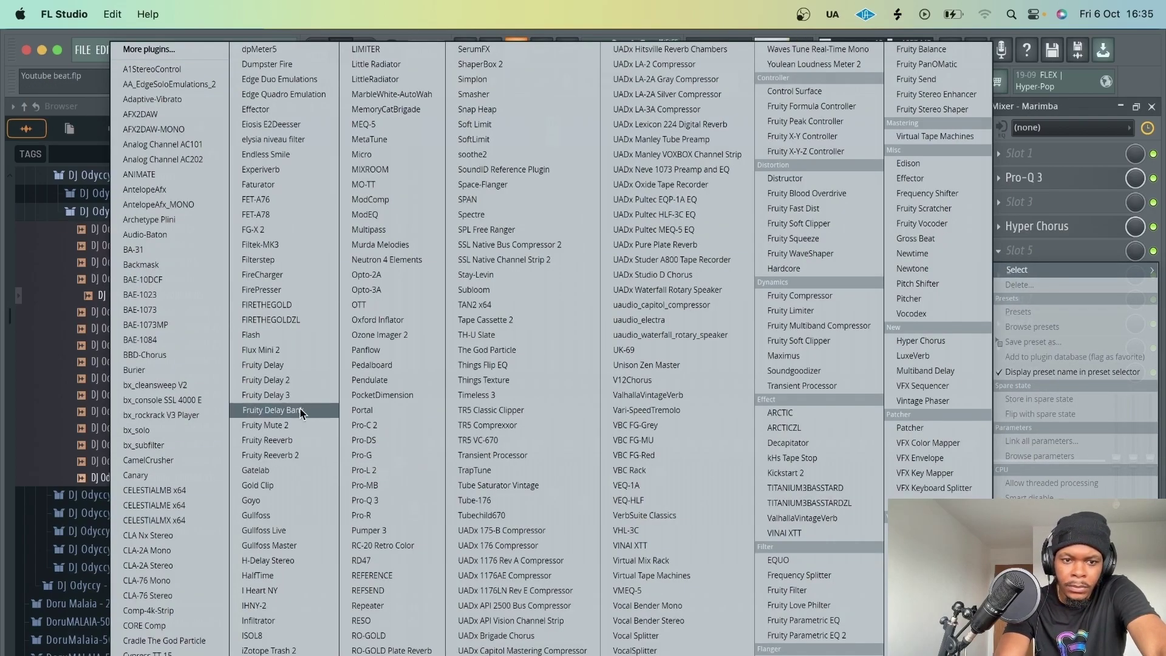
click(279, 395)
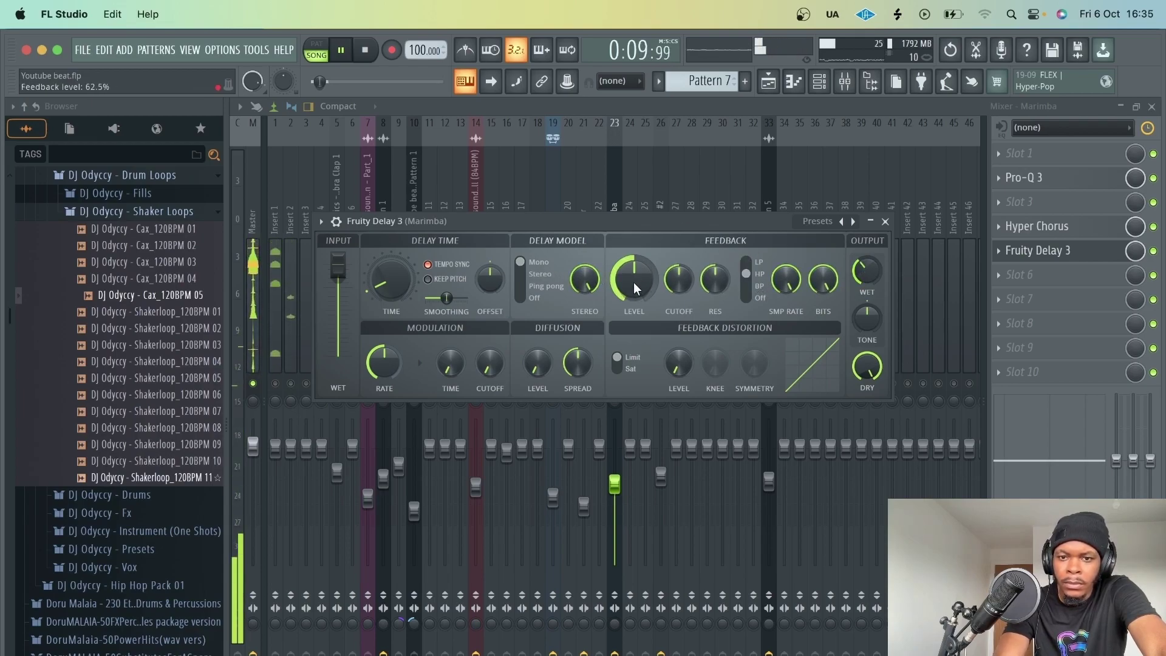
drag(632, 282, 678, 267)
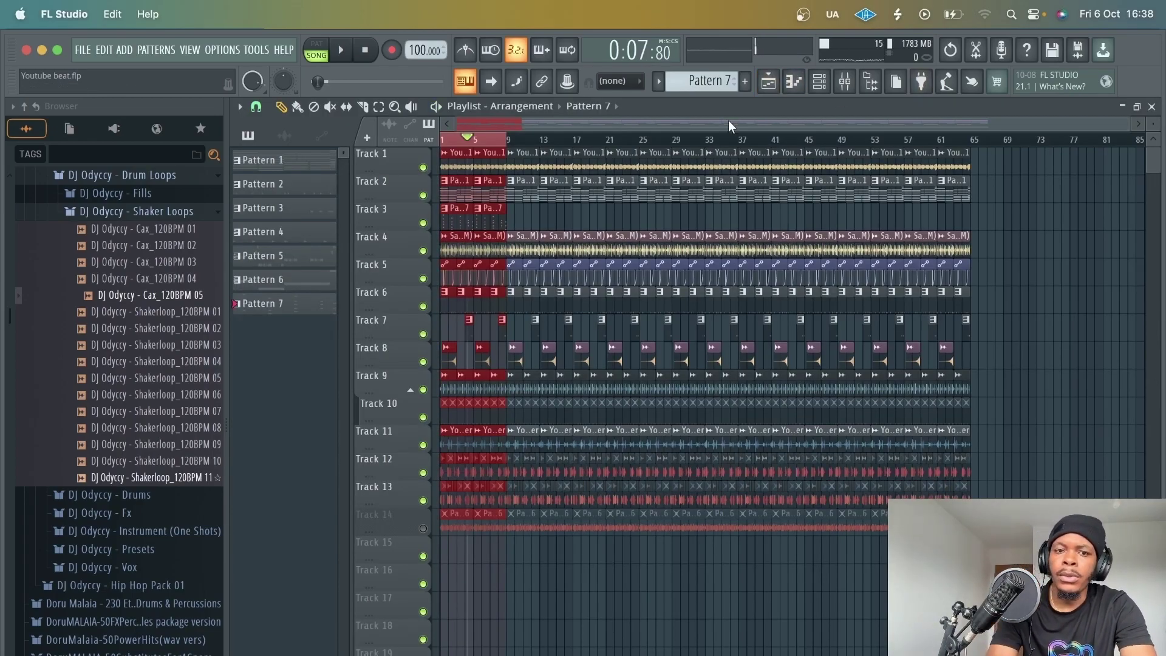
Isolate playlist tracks 1 to 3 and start the Pluck Nebula melody in Pattern 7 with a D#5 at the start of bar 1.
right_click(424, 167)
click(424, 195)
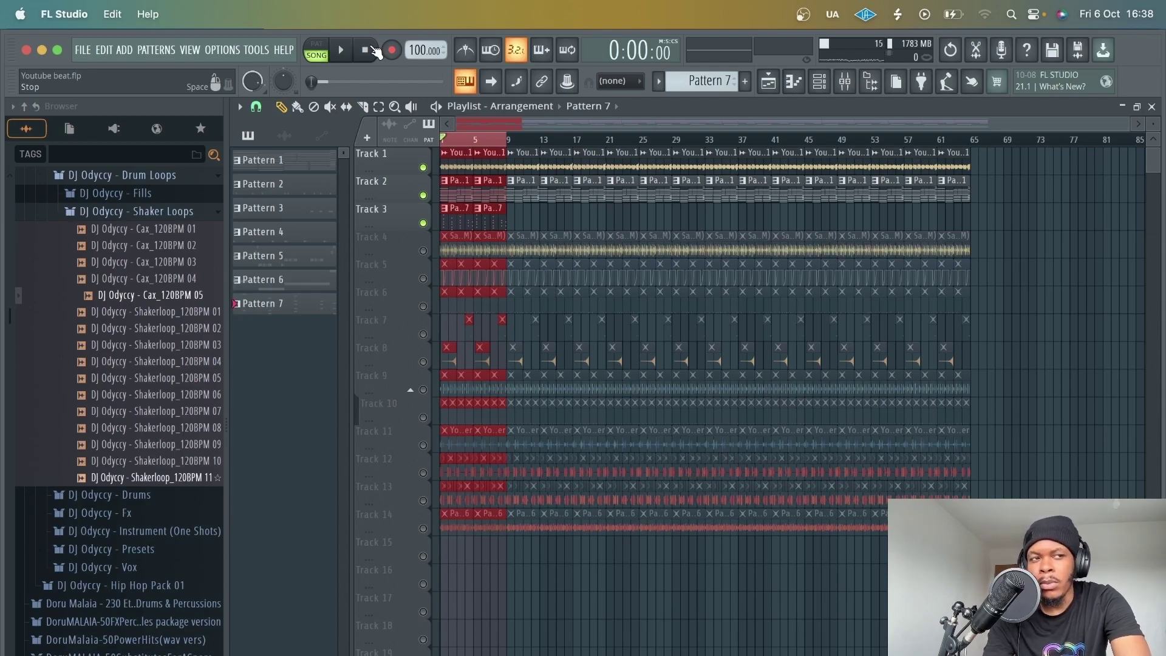
key(F7)
key(space)
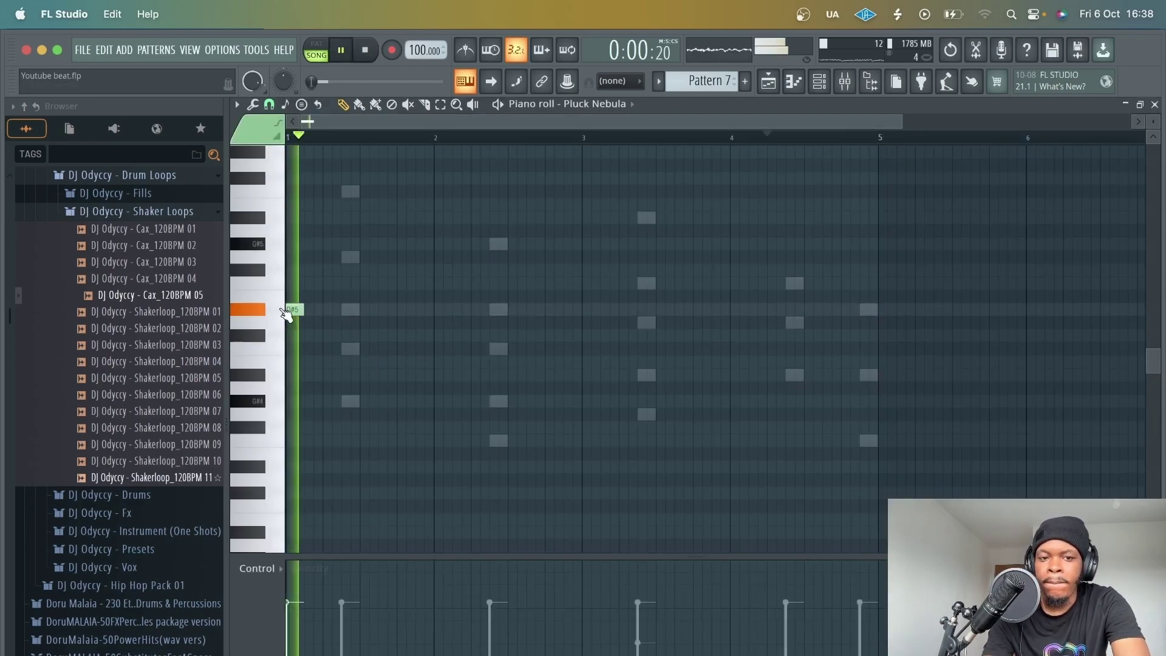
key(space)
key(space)
Continue the Pluck Nebula melody with G5 and F5 late in bar 1, and G5 and D5 late in bar 2, checking by playback.
click(387, 257)
click(424, 283)
key(space)
key(space)
click(533, 257)
click(569, 322)
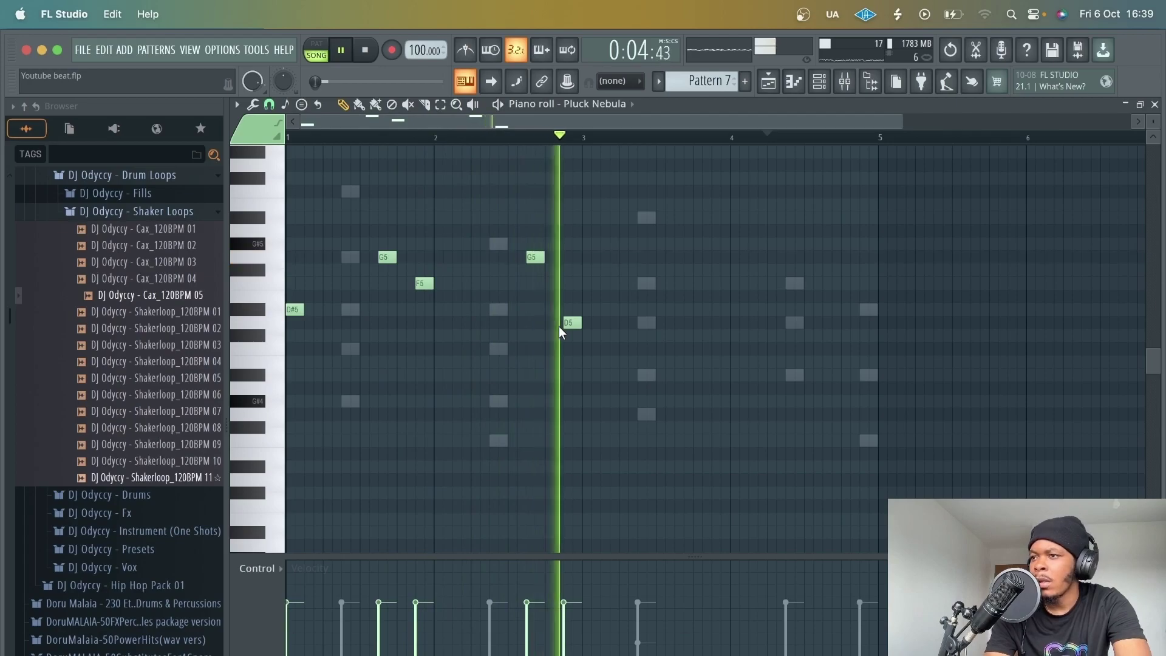
key(space)
Bring all playlist tracks back in, play the arrangement and mute Track 14.
key(F5)
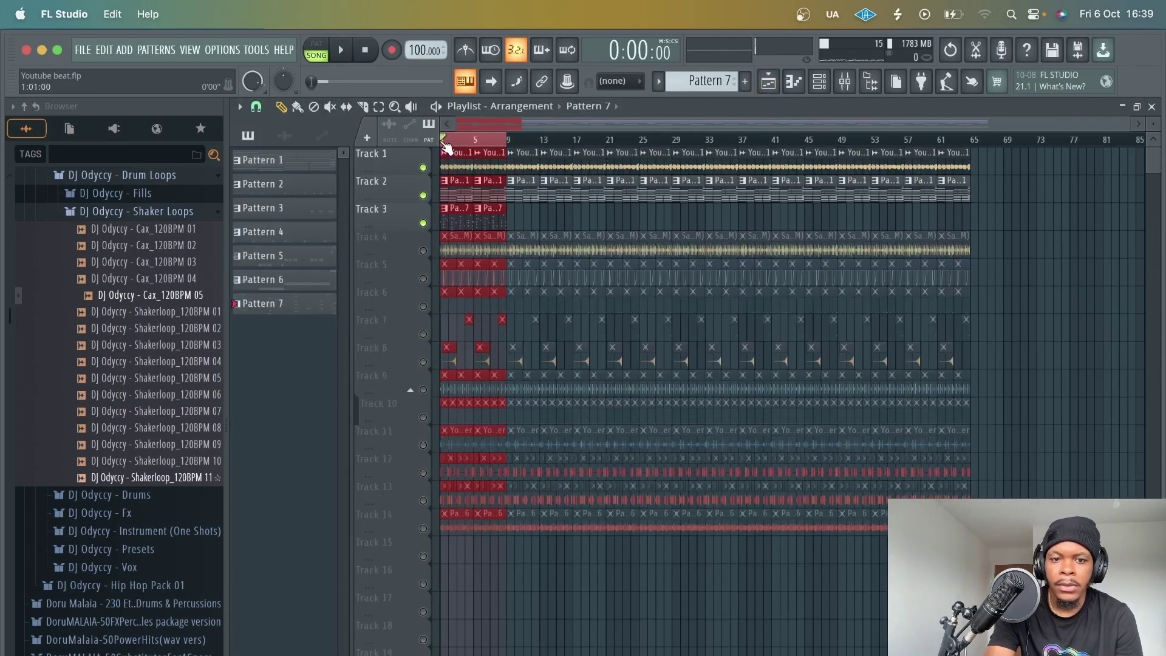
ctrl+click(424, 167)
key(space)
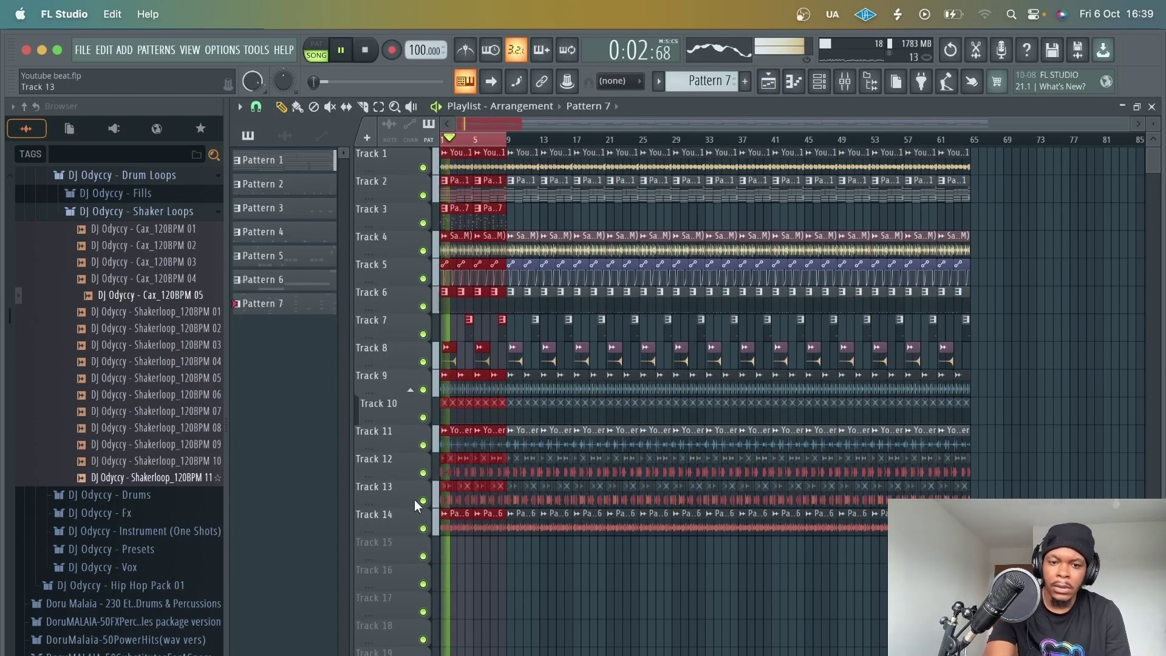
click(423, 528)
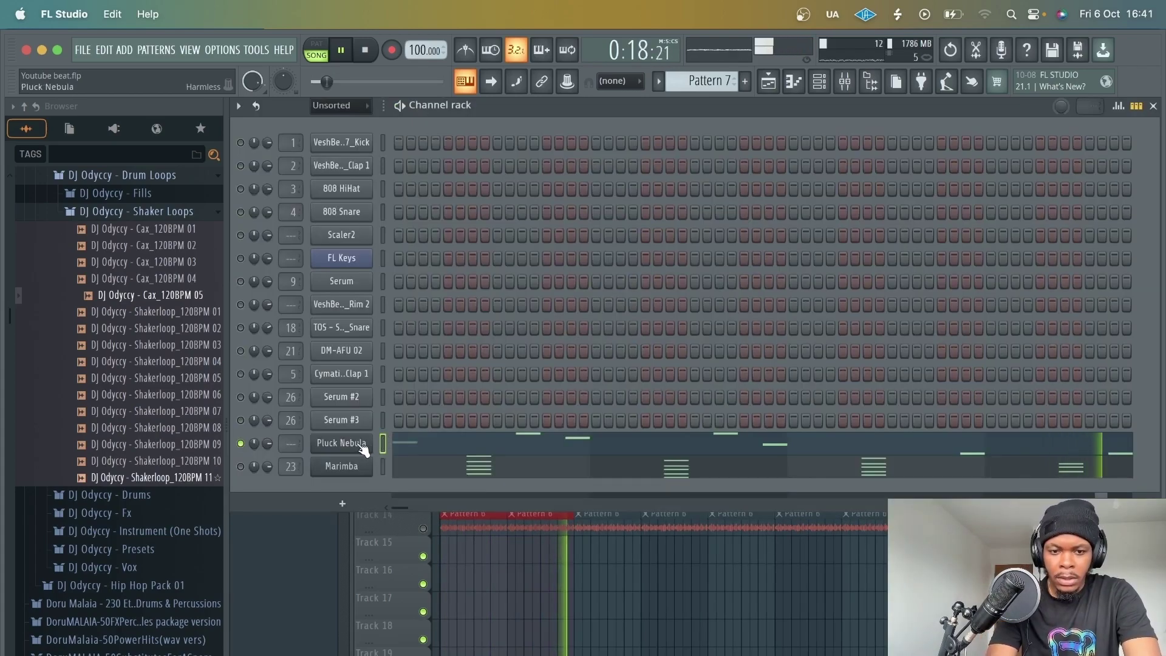
Load RX950 into slot 1 of Pluck Nebula's mixer insert 28 and adjust its filter and output level.
key(space)
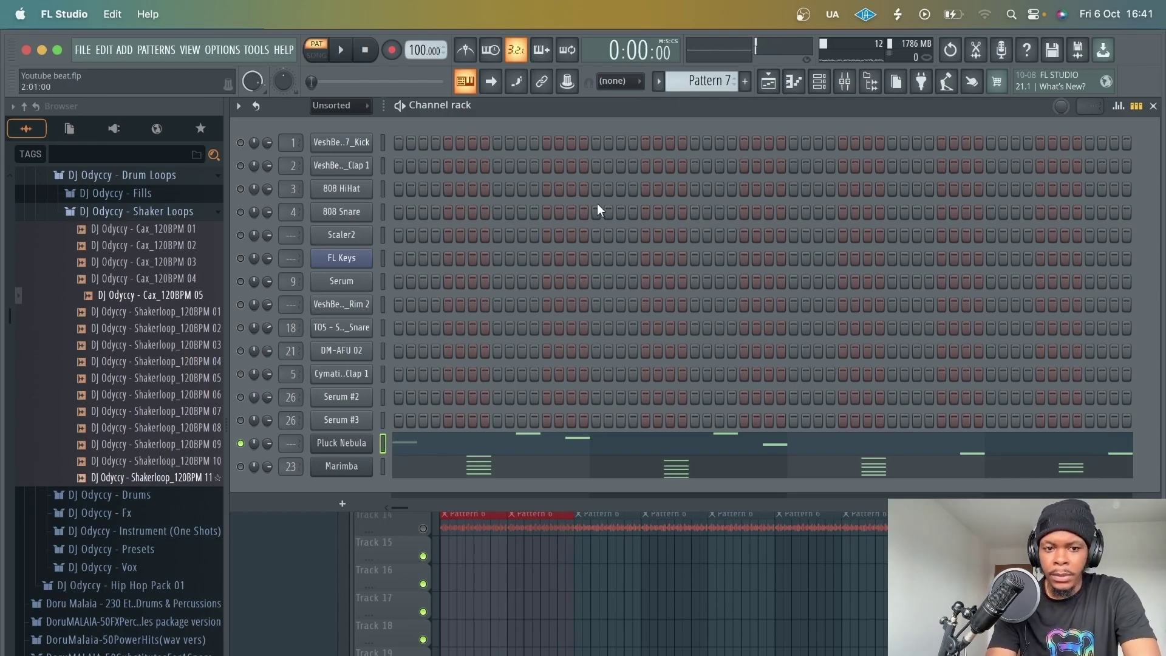
click(803, 82)
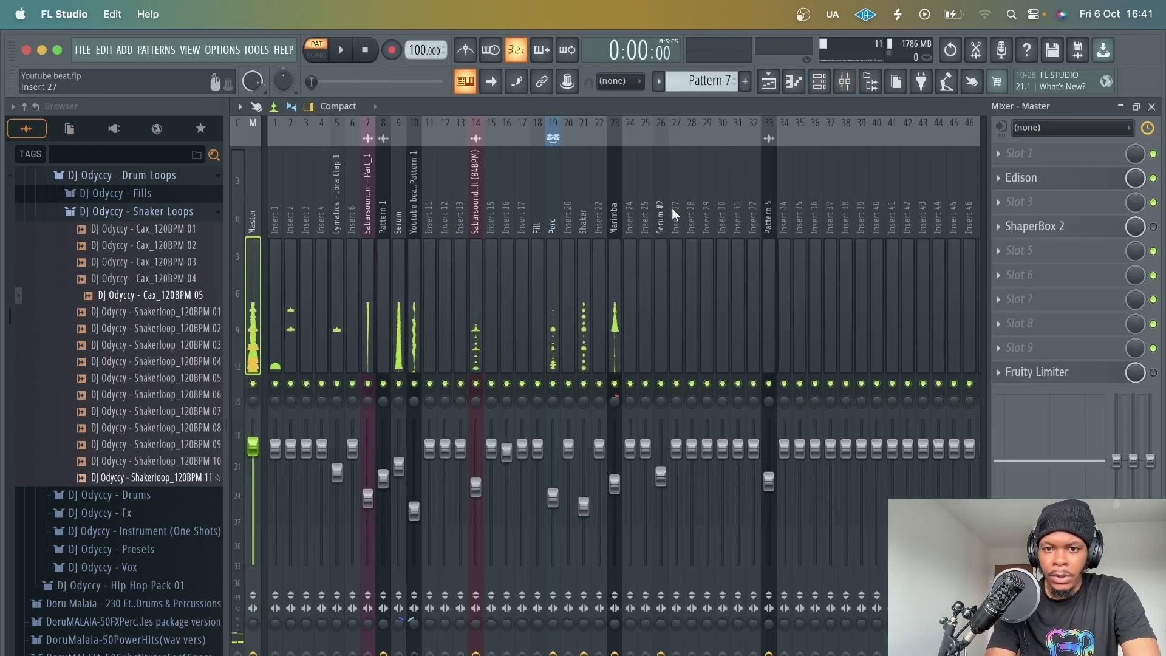
click(1026, 153)
mouse_move(1017, 172)
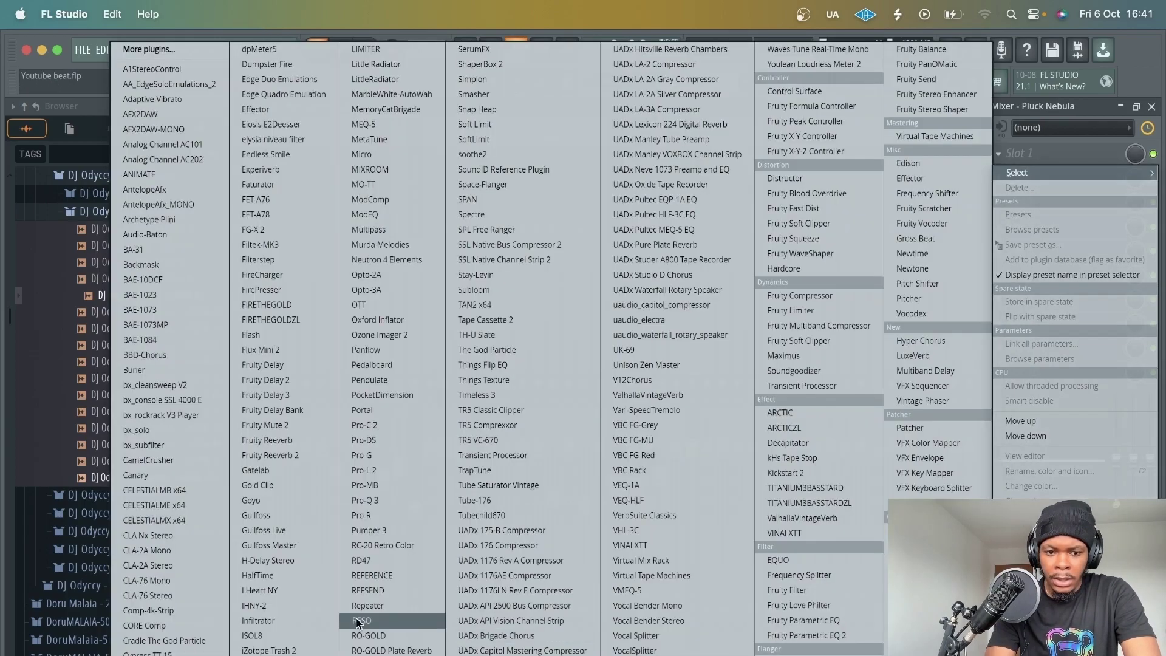
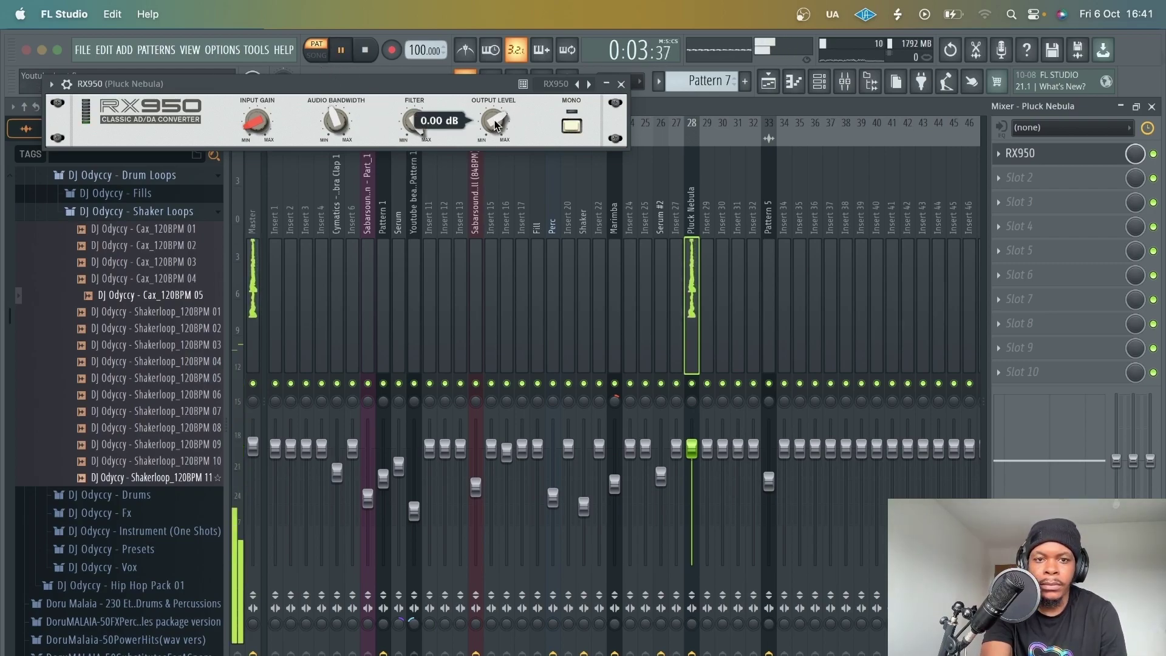
drag(417, 124, 439, 227)
drag(497, 116, 504, 134)
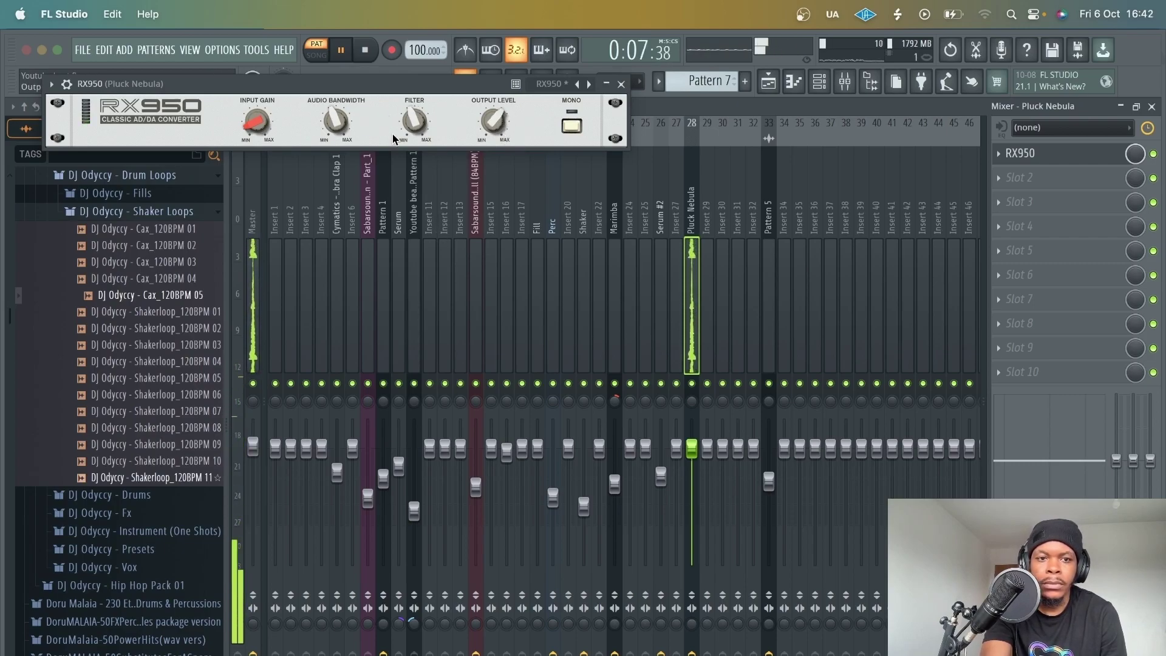
Load RC-20 Retro Color into slot 2 of the Pluck Nebula insert and turn off its Noise module.
click(1032, 177)
click(414, 545)
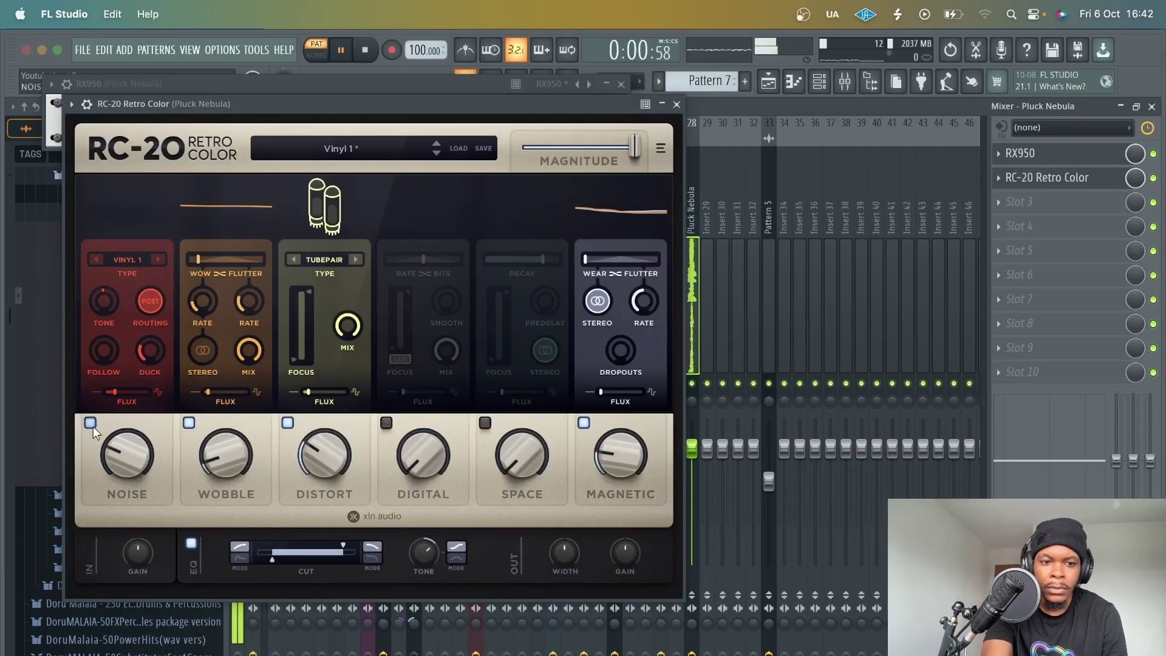
click(89, 423)
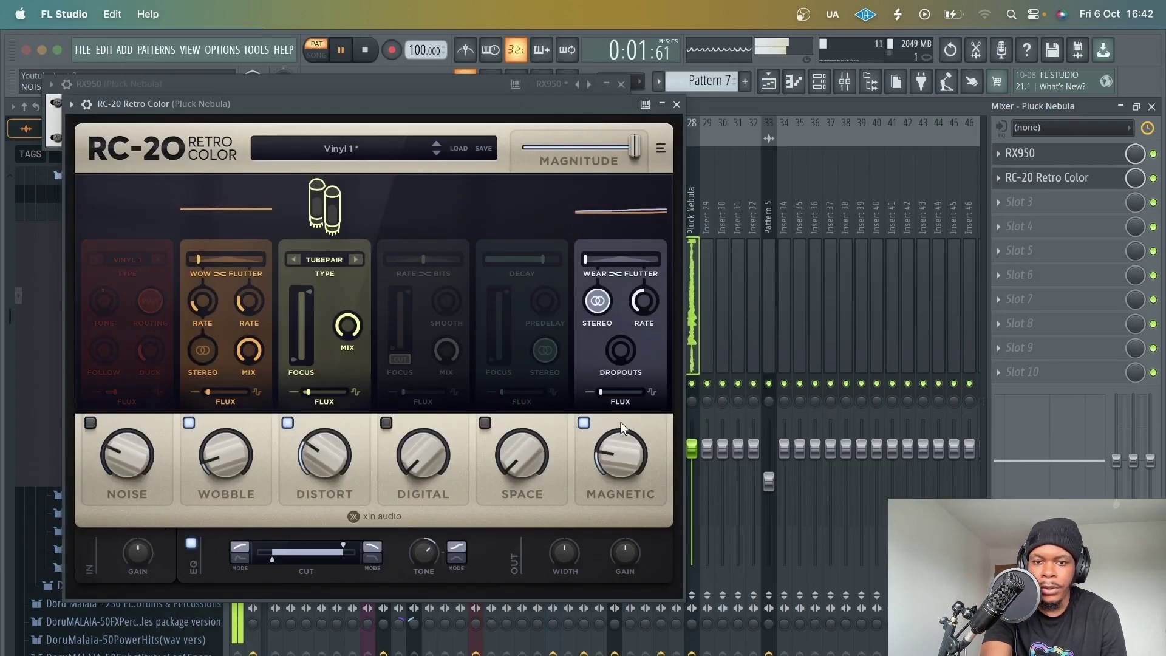
Raise the Magnetic amount in Pluck Nebula's RC-20 Retro Color to 60% while checking the sound in playback.
mouse_move(605, 449)
mouse_down()
mouse_move(564, 235)
mouse_move(607, 312)
mouse_move(622, 457)
mouse_up()
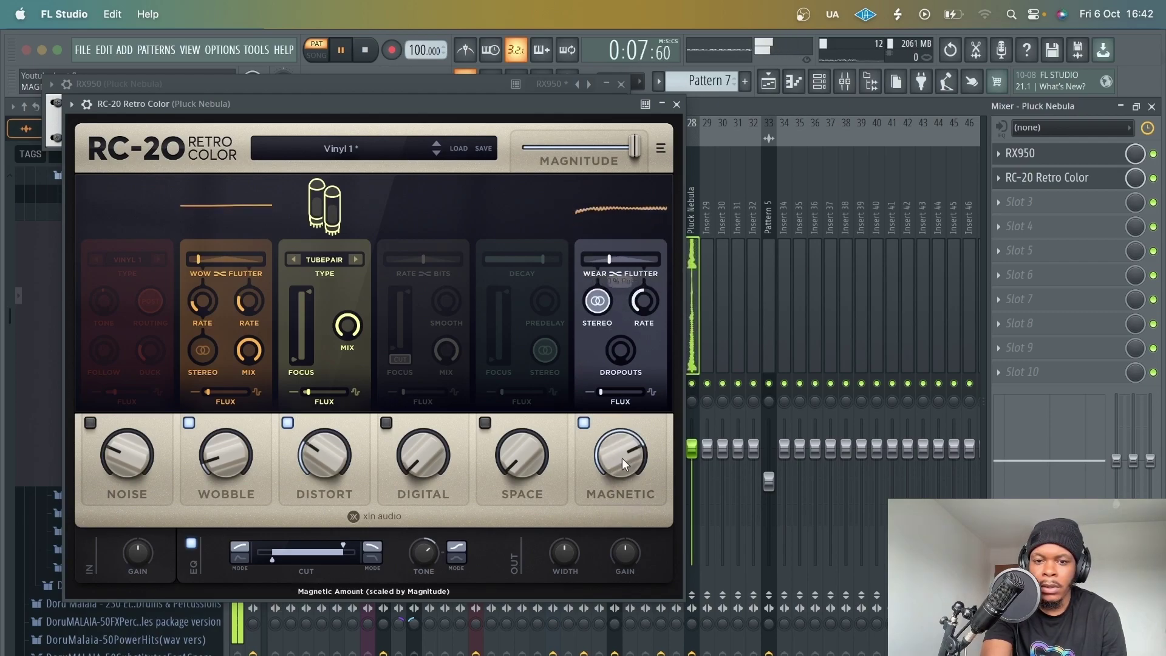
drag(617, 354, 613, 300)
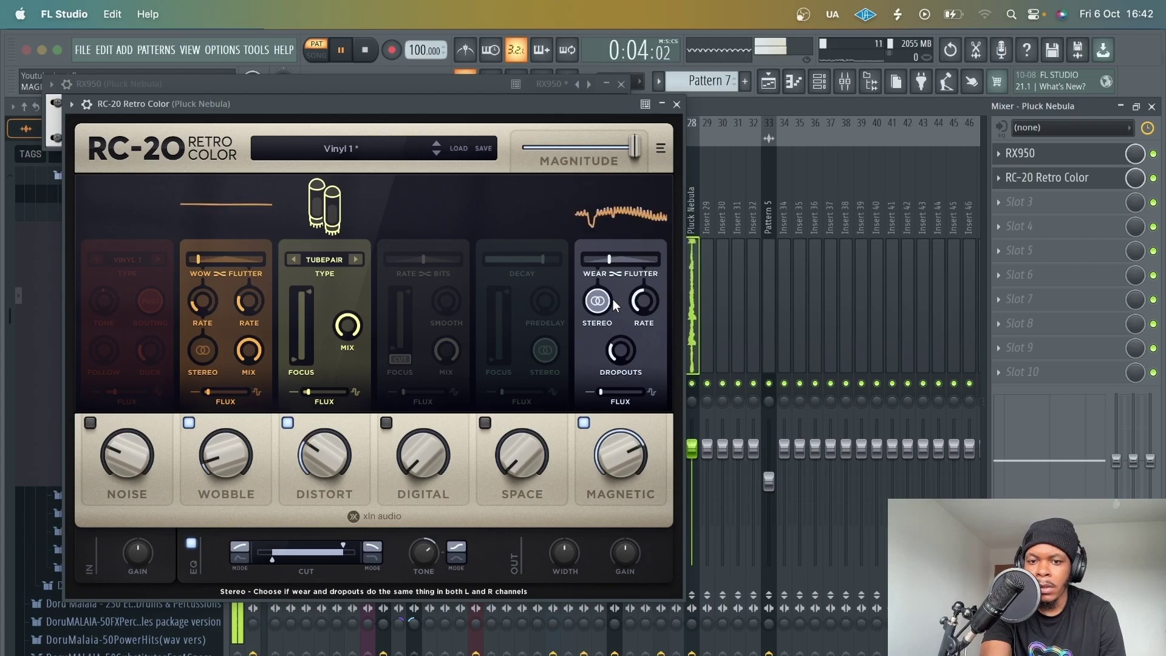
drag(622, 447, 623, 452)
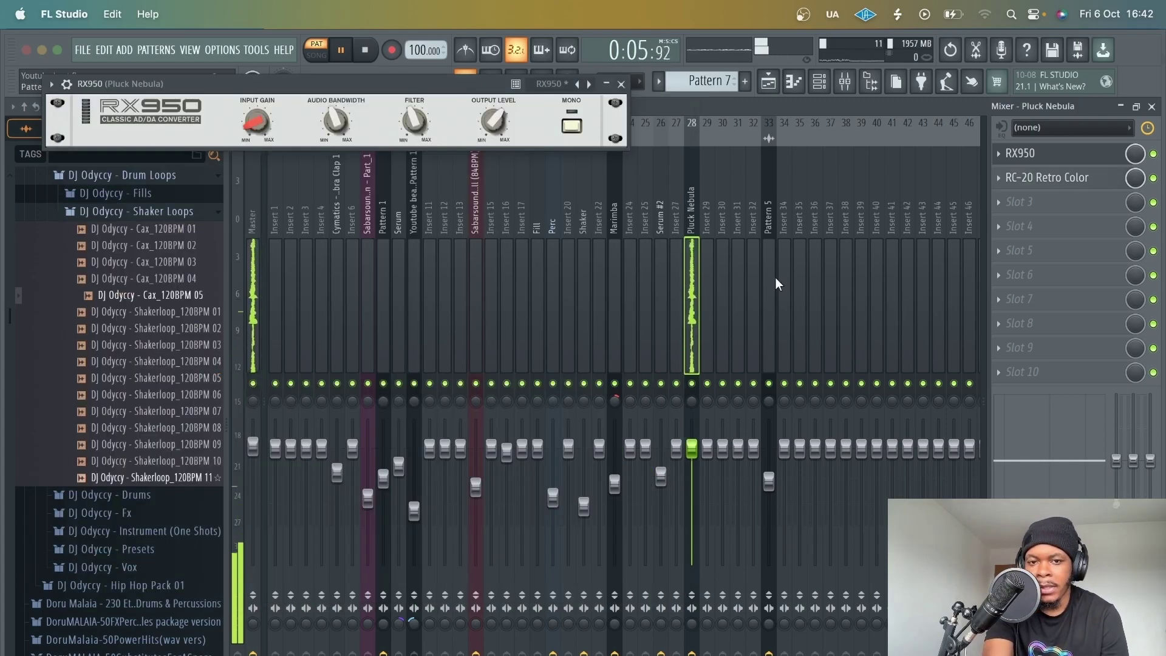
key(space)
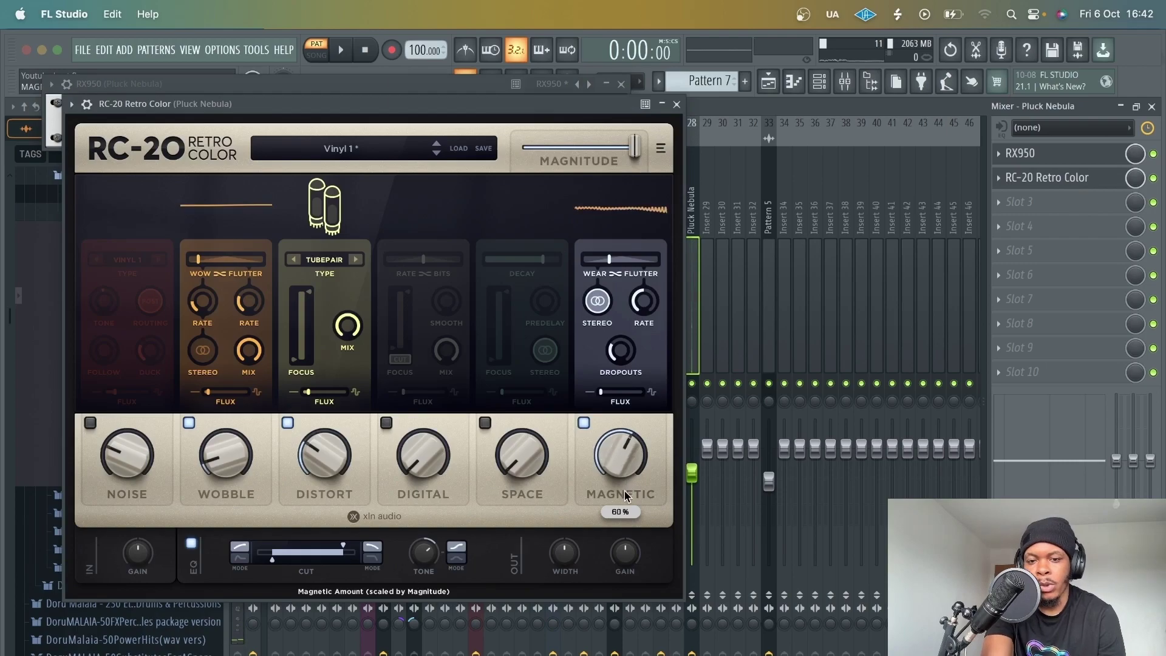
key(space)
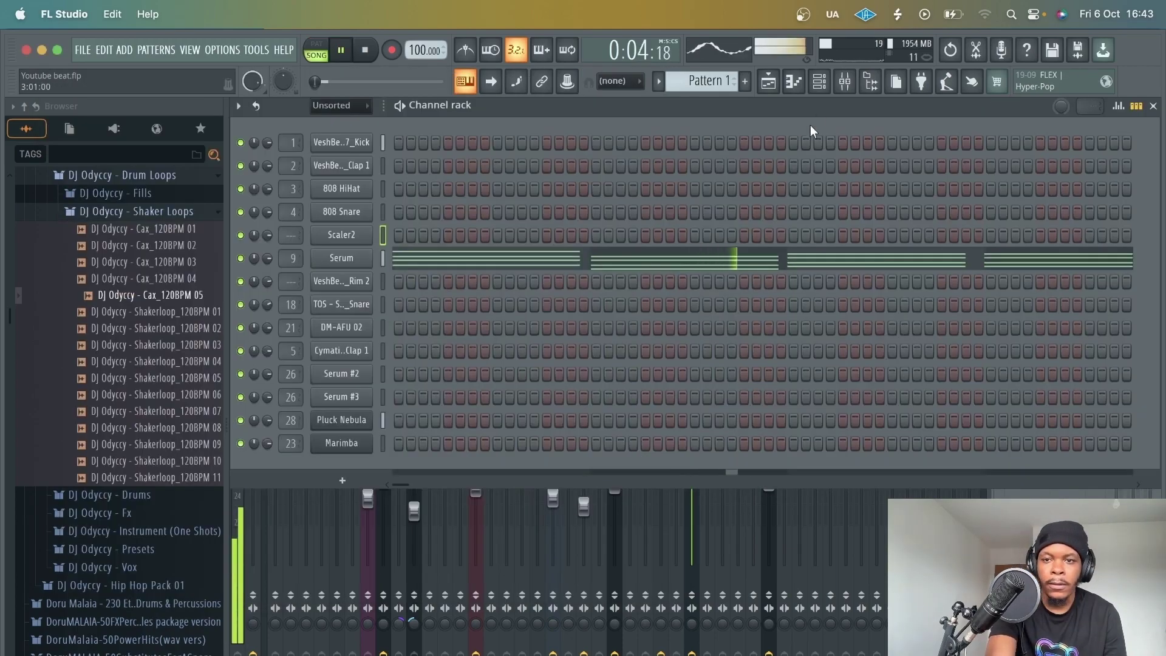
Stop playback and mute the first two Pattern 6 clips on Track 14, covering bars 1 to 8.
click(844, 85)
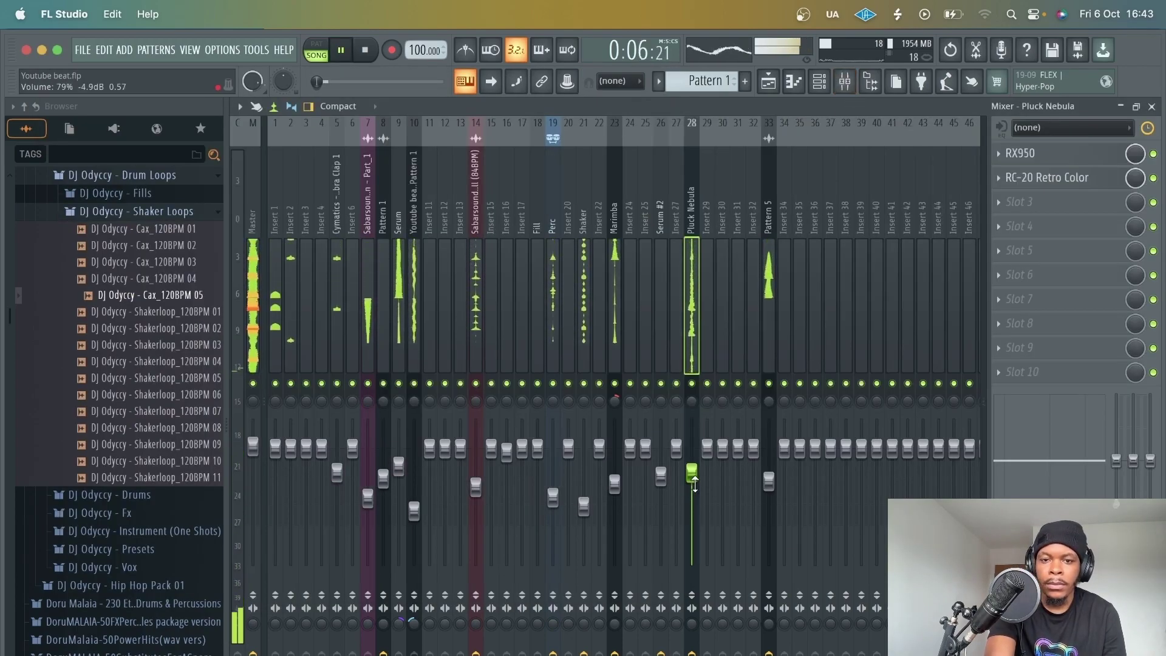
click(768, 82)
key(space)
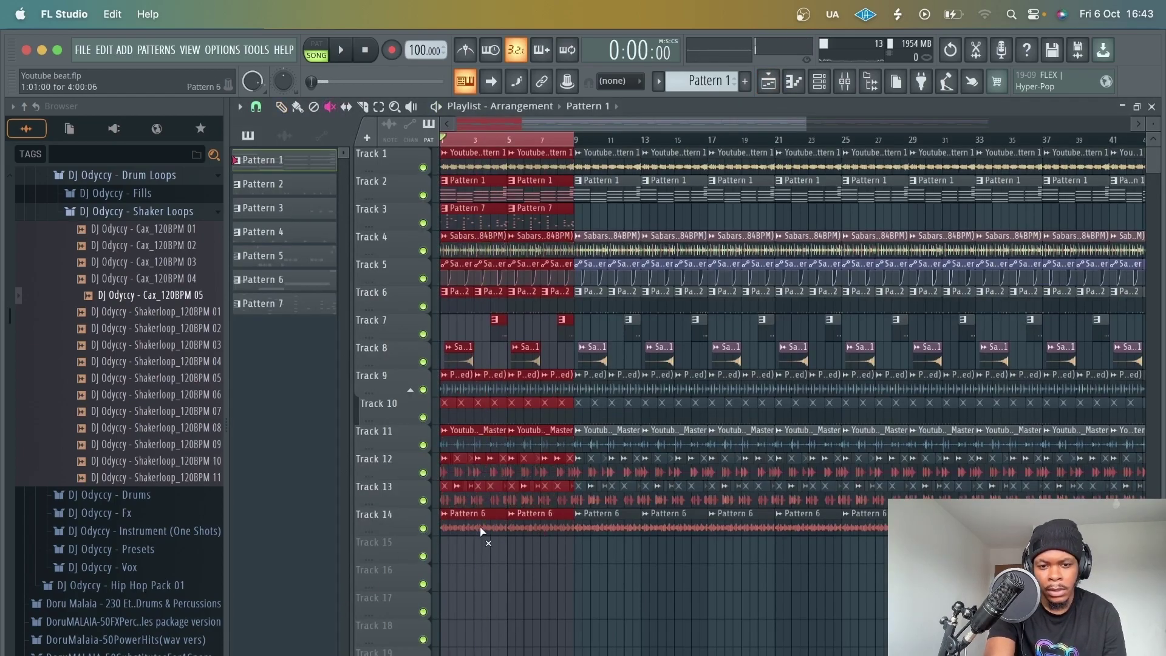
drag(480, 532, 516, 530)
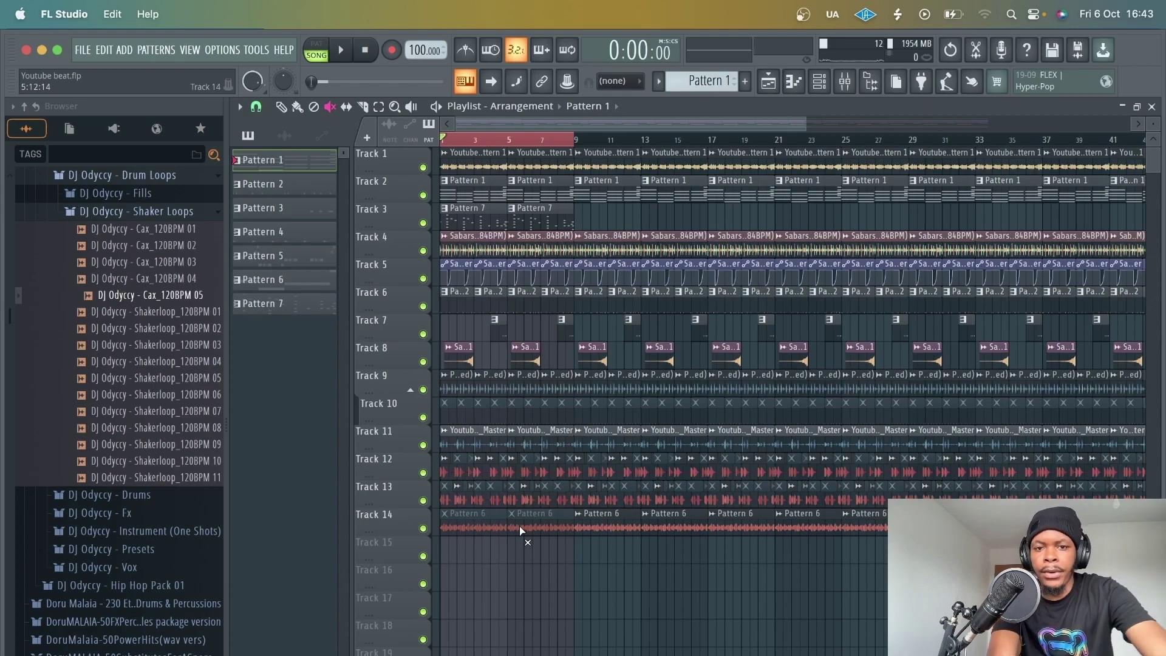
Play the arrangement, lower Pluck Nebula's mixer level, pan it slightly off-centre and adjust the Marimba level.
key(space)
click(849, 85)
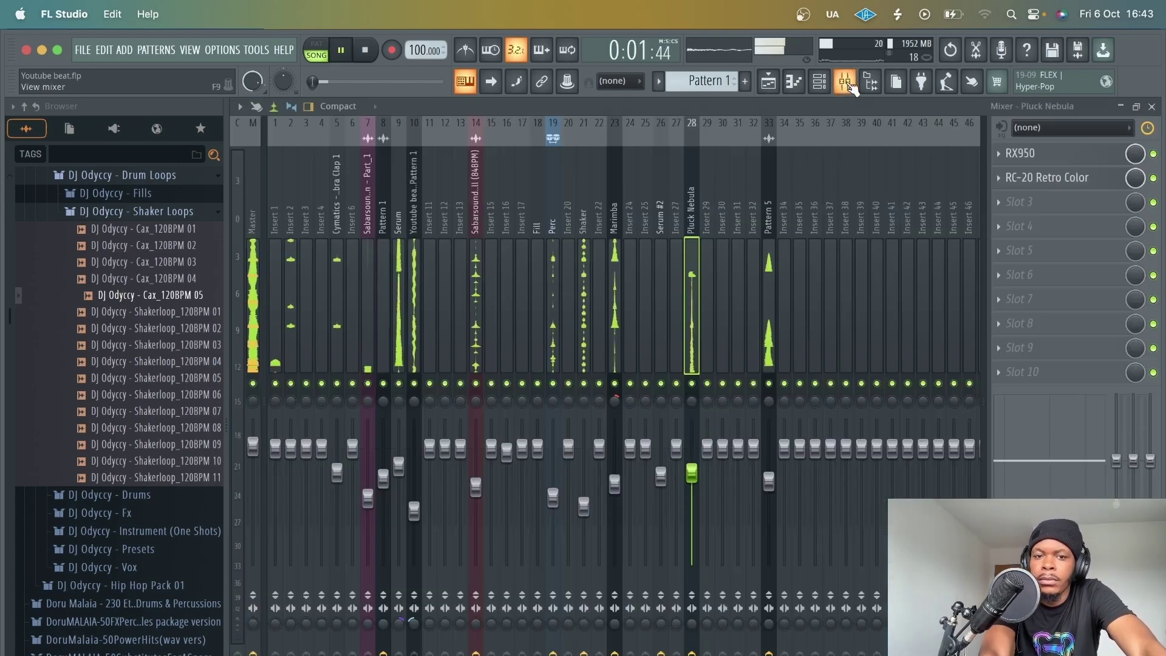
drag(692, 473, 692, 486)
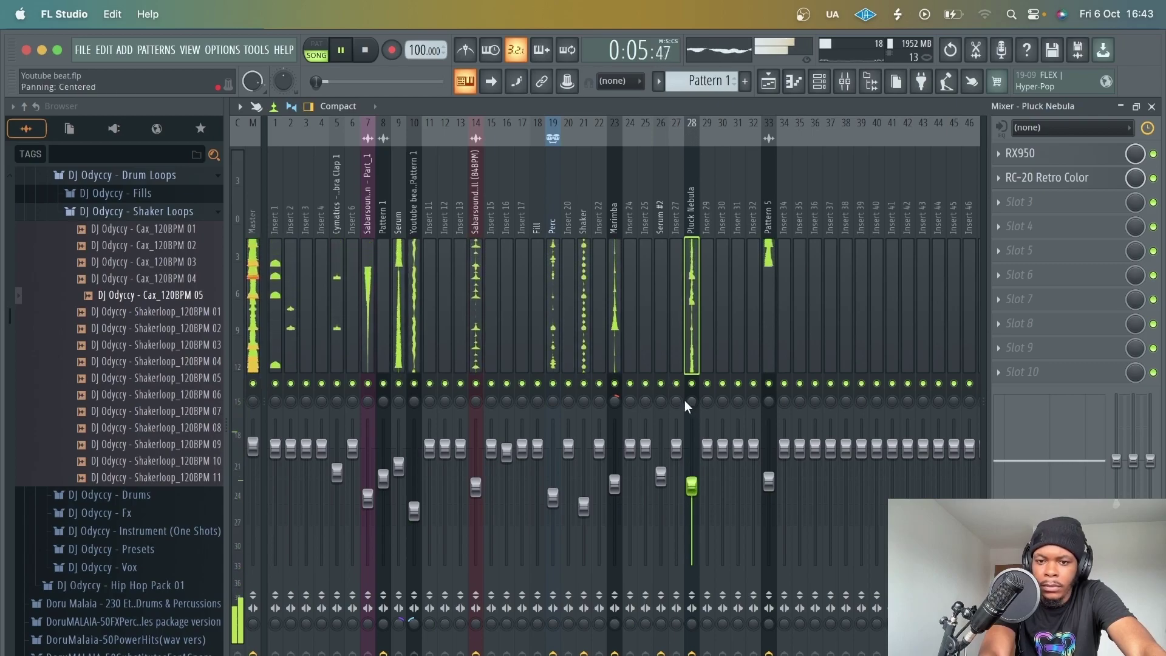
drag(689, 403, 690, 409)
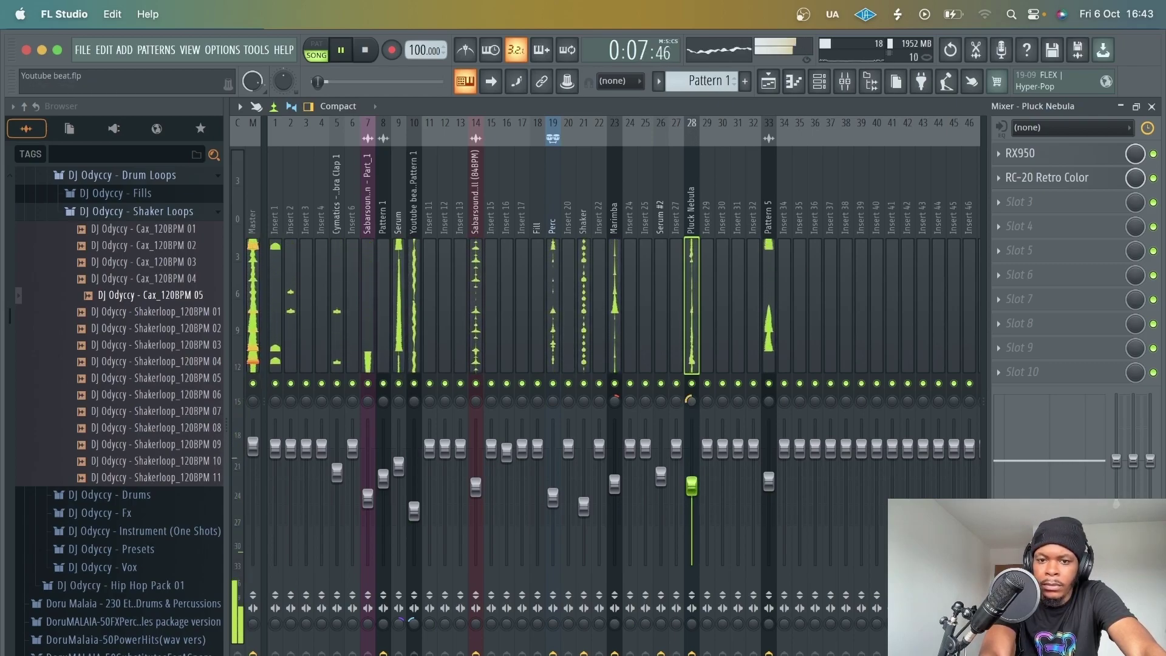
click(615, 465)
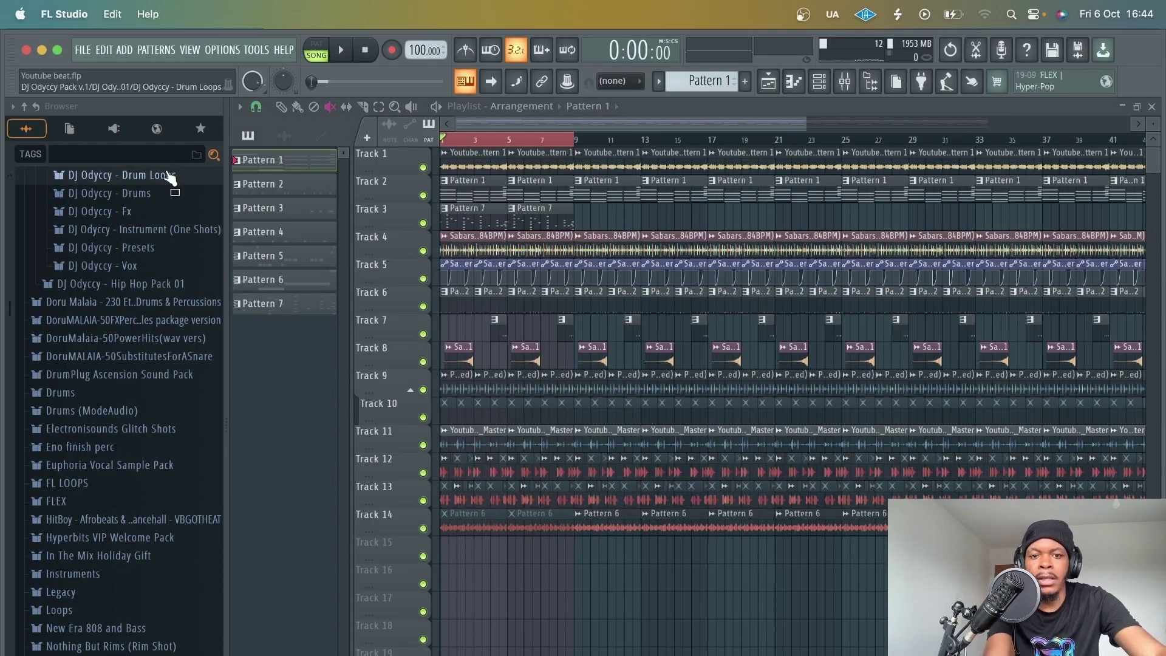
Collapse the DJ Odyccy Pack v.1 folder and browse the sample packs down to the SD collections.
drag(1157, 125, 1153, 129)
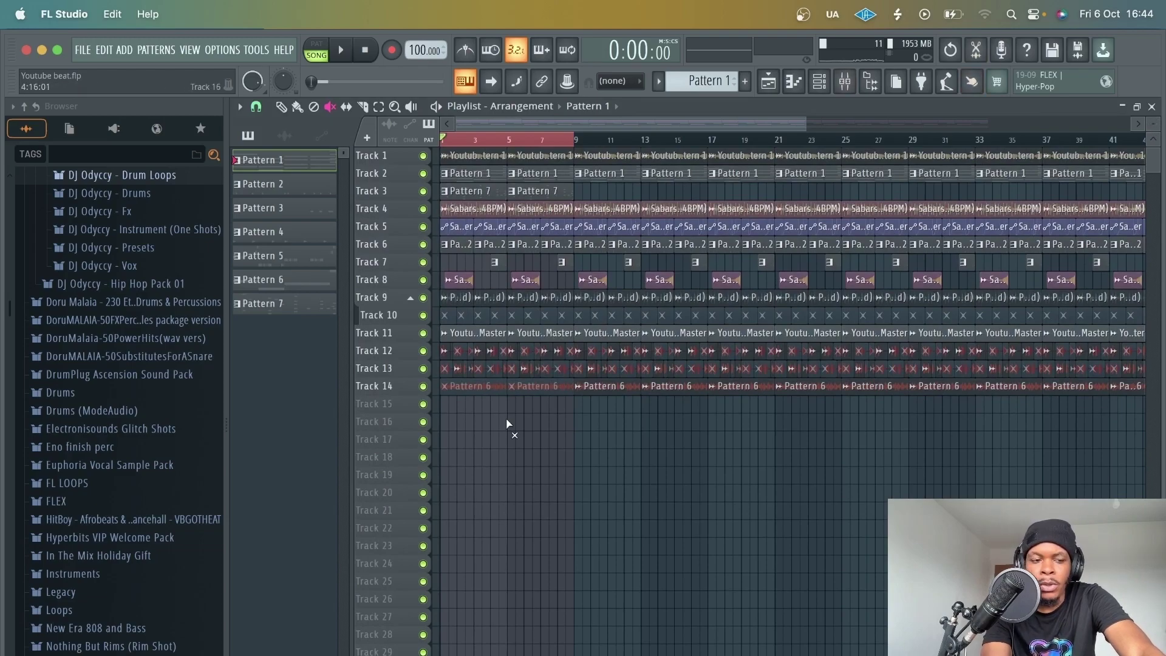
scroll(771, 170, down, 1)
click(819, 80)
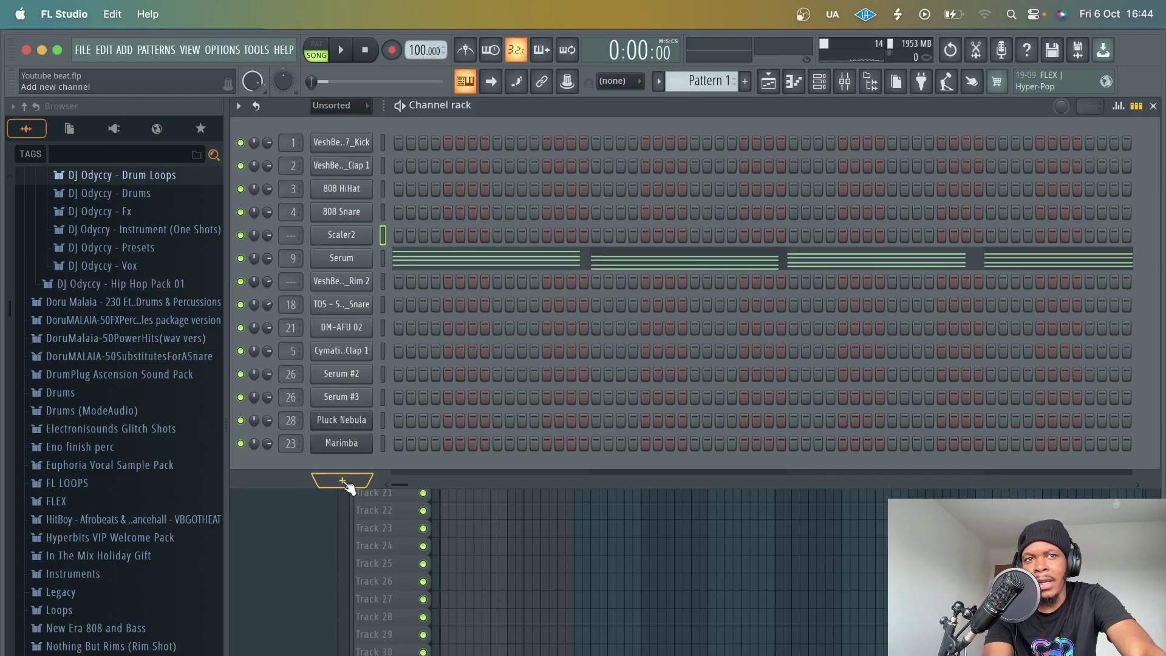
scroll(73, 316, up, 5)
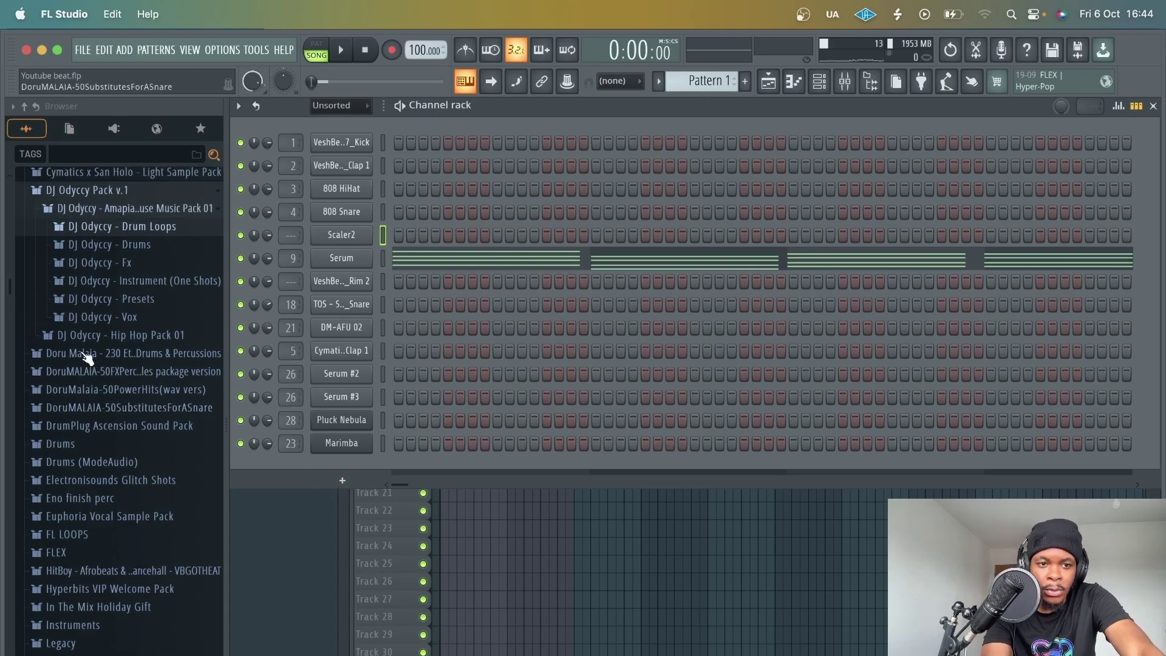
click(175, 243)
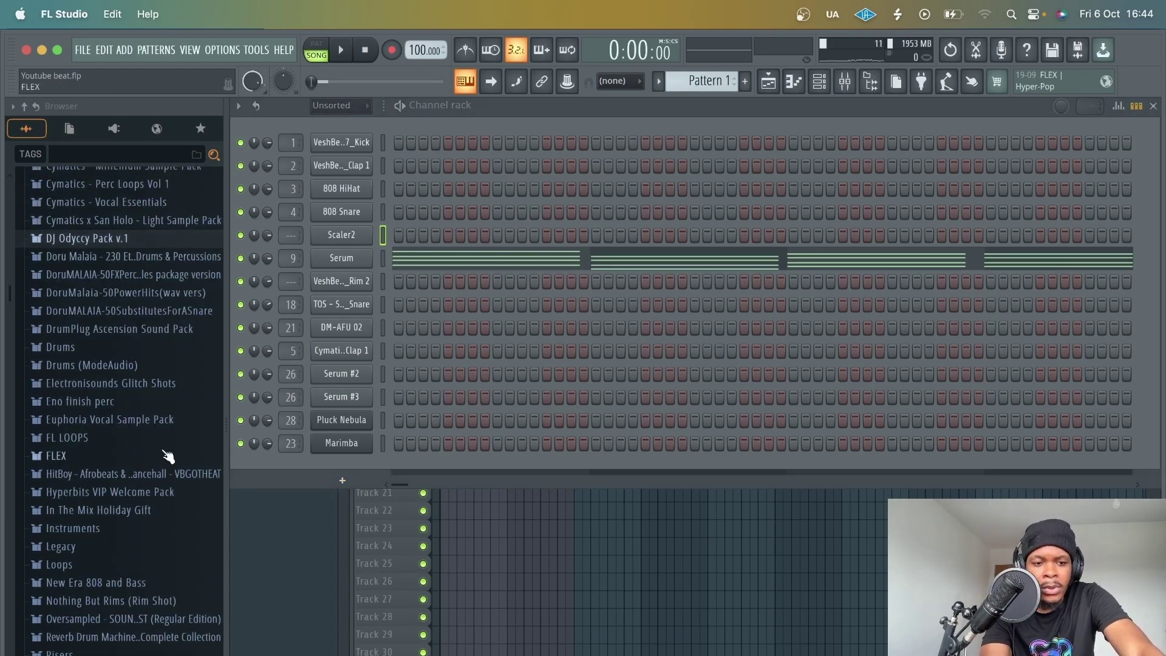
scroll(168, 457, down, 4)
scroll(168, 457, down, 4)
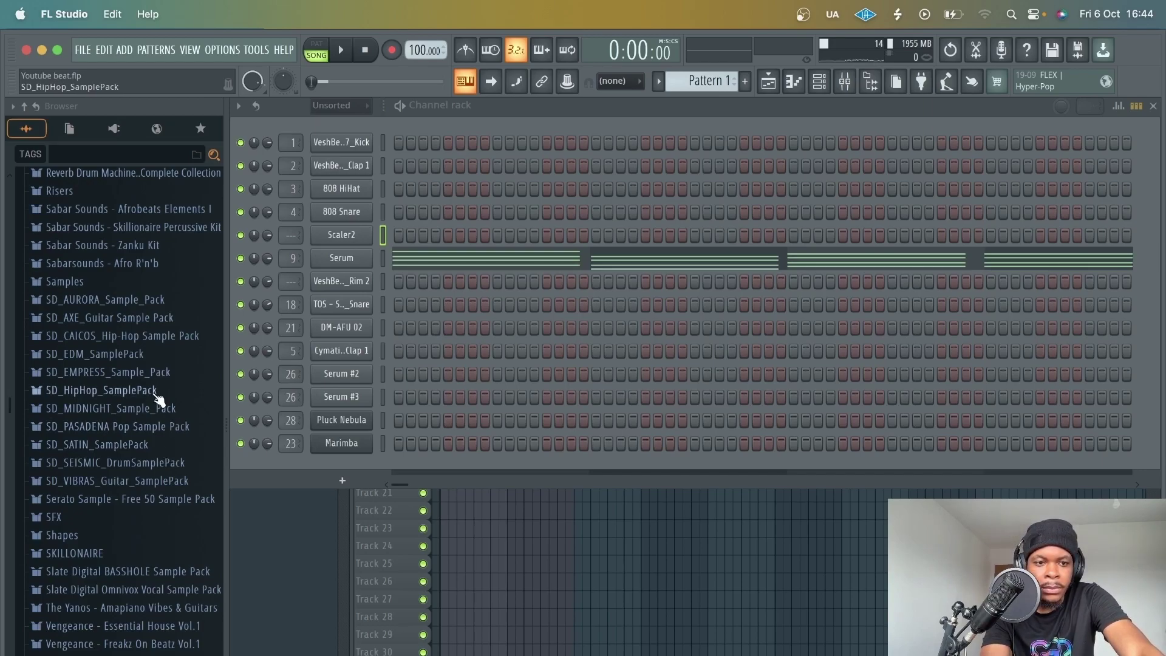
Open the Electric Guitars folder under Guitar Tonal Loops in SD_AXE_Guitar Sample Pack.
click(173, 320)
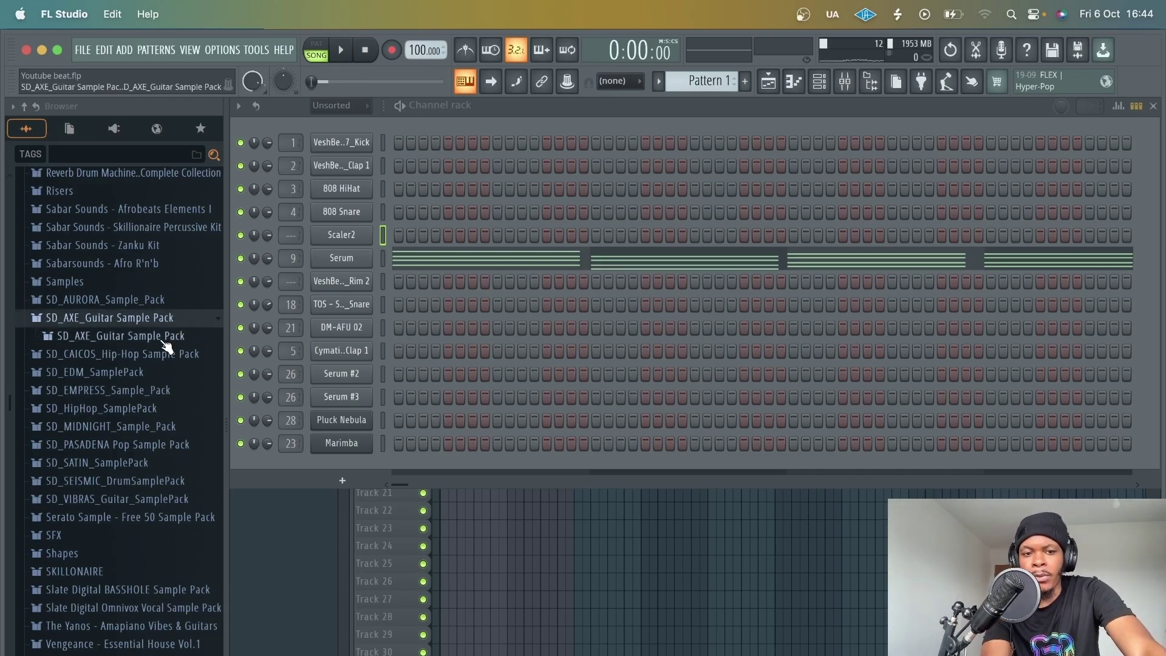
click(167, 340)
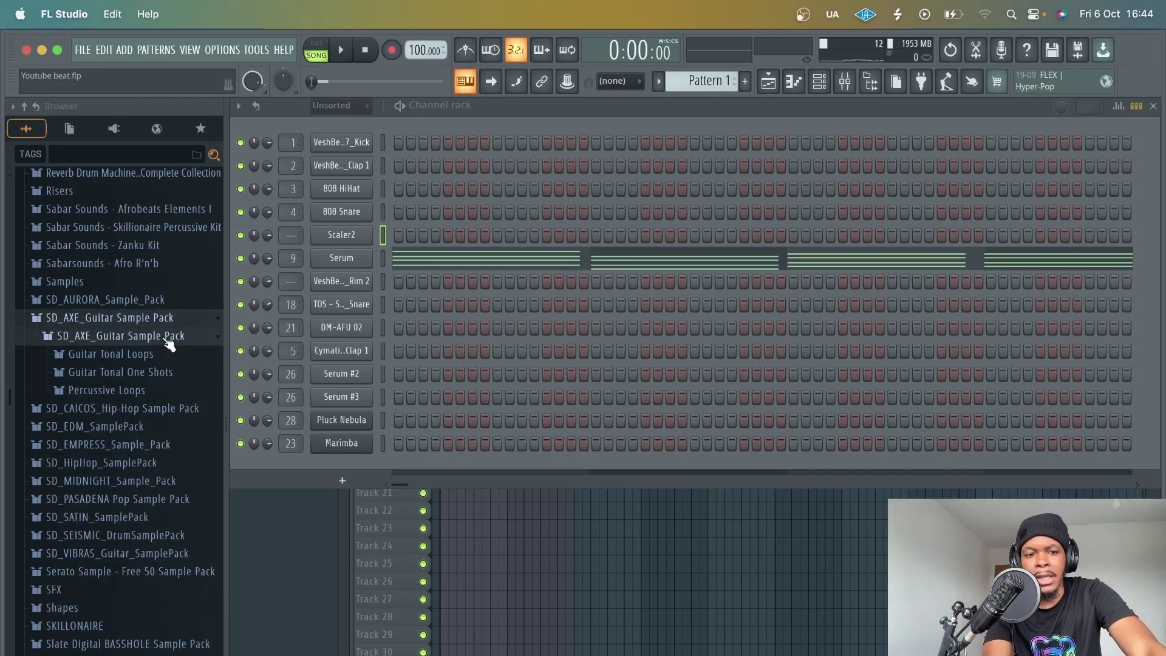
click(195, 357)
scroll(149, 407, down, 5)
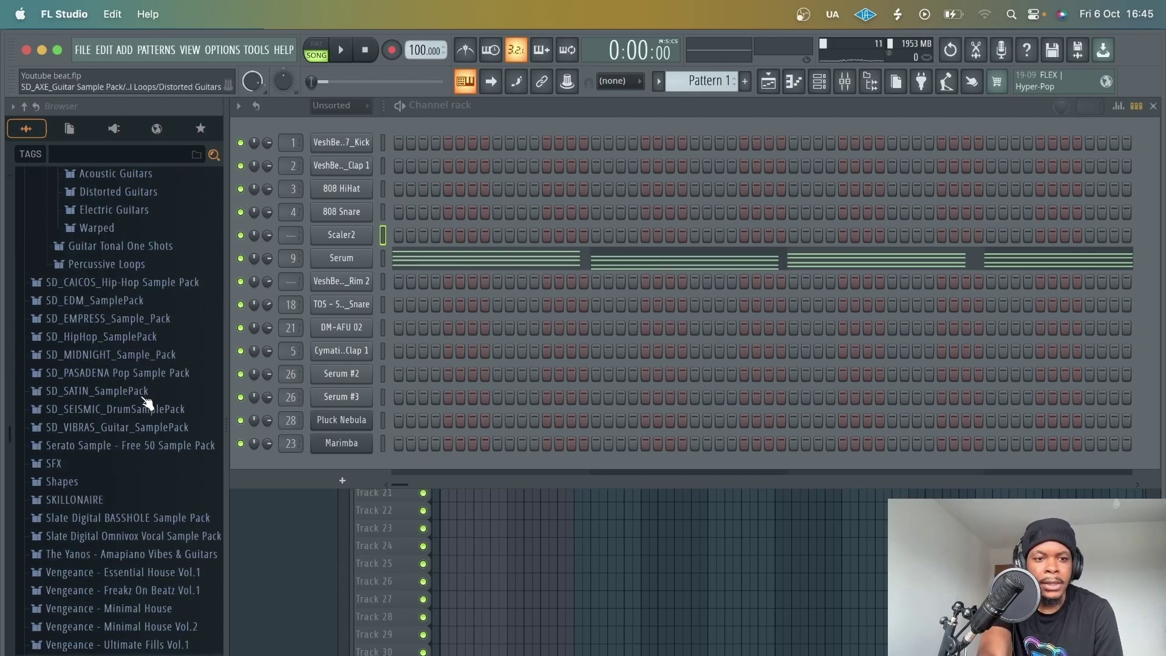
scroll(143, 310, up, 2)
scroll(142, 307, up, 2)
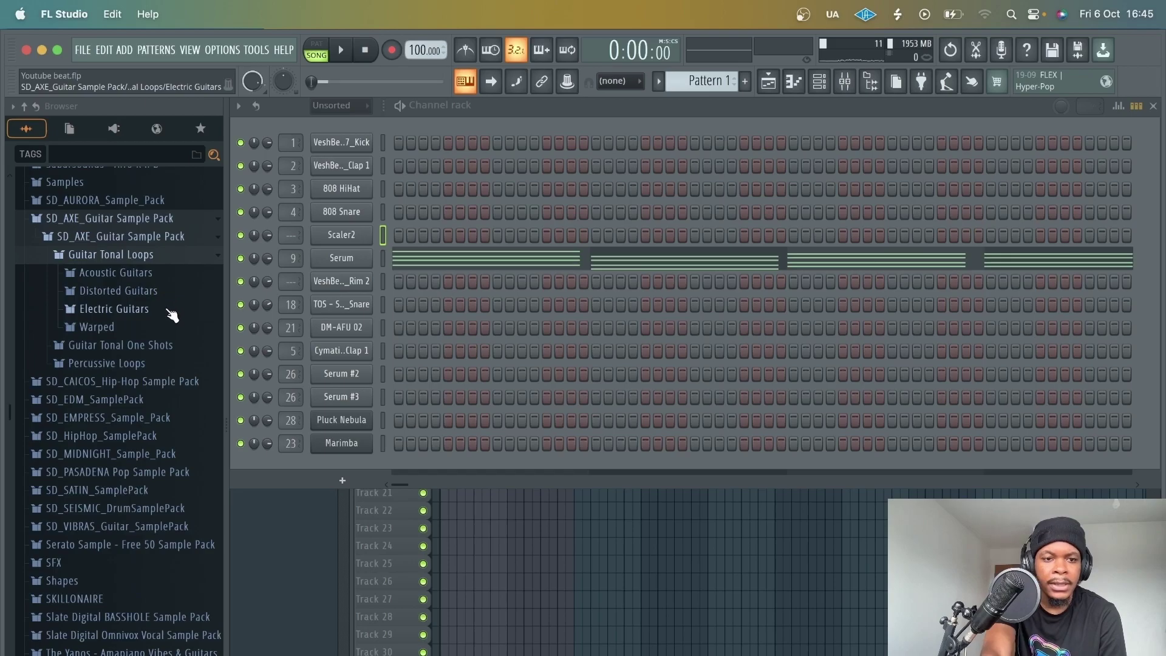
click(172, 311)
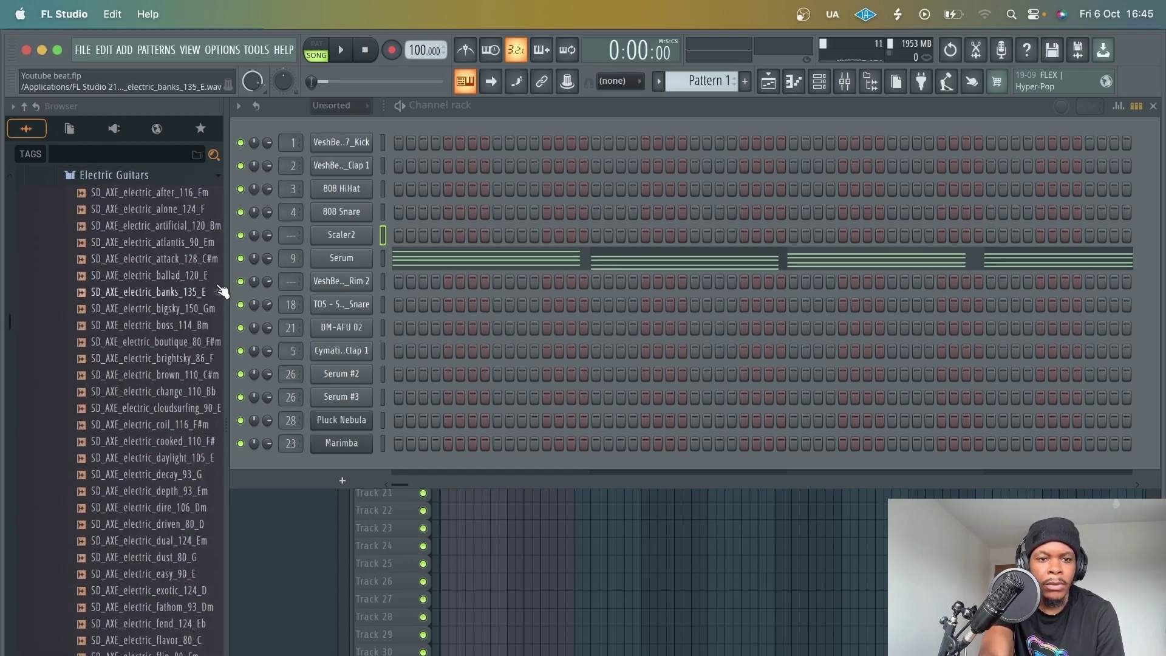
Widen the browser, add the SD_AXE_electric_houses_93_A loop to Track 17 at bar 1 and close its clip settings.
drag(227, 310, 248, 332)
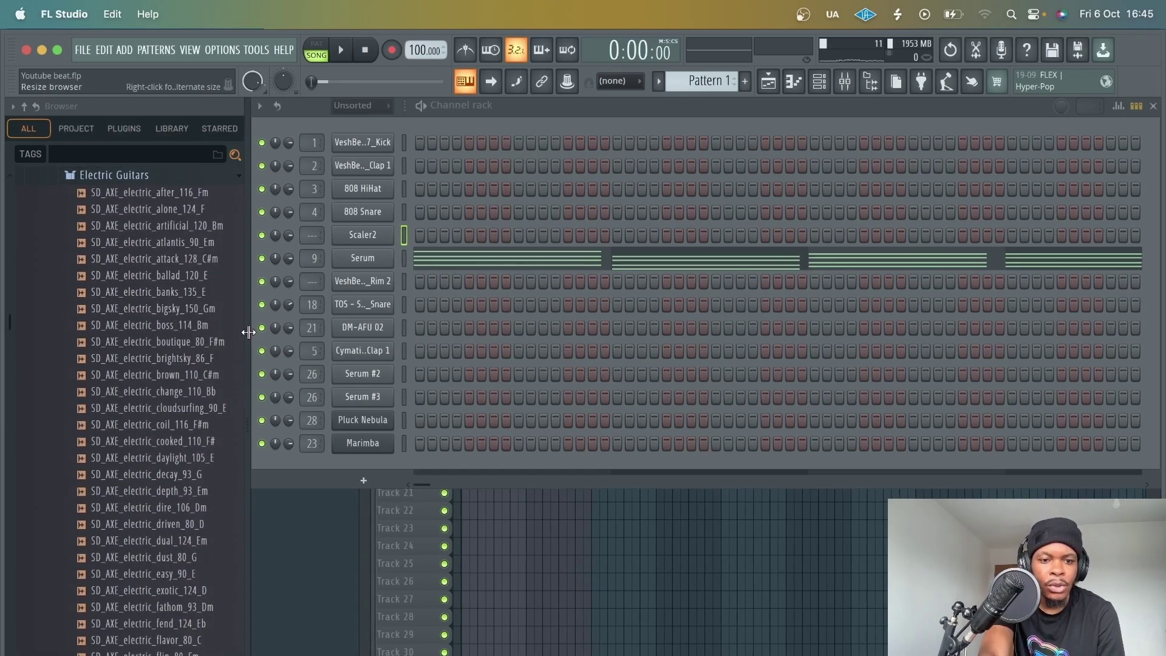
scroll(216, 409, down, 3)
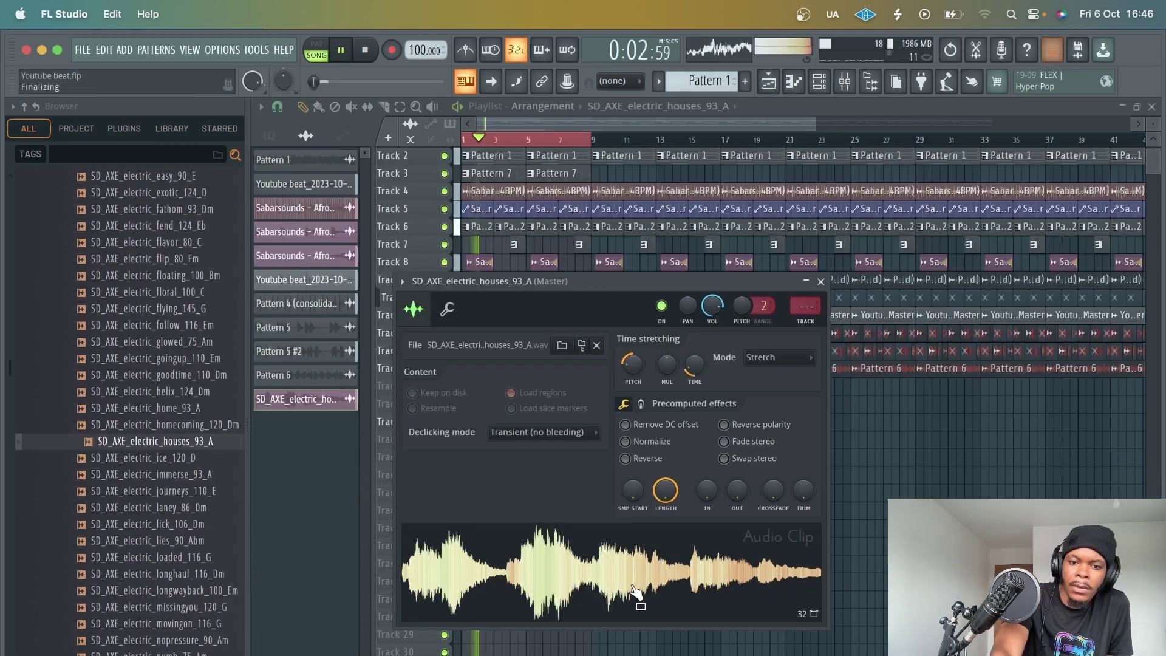
click(820, 281)
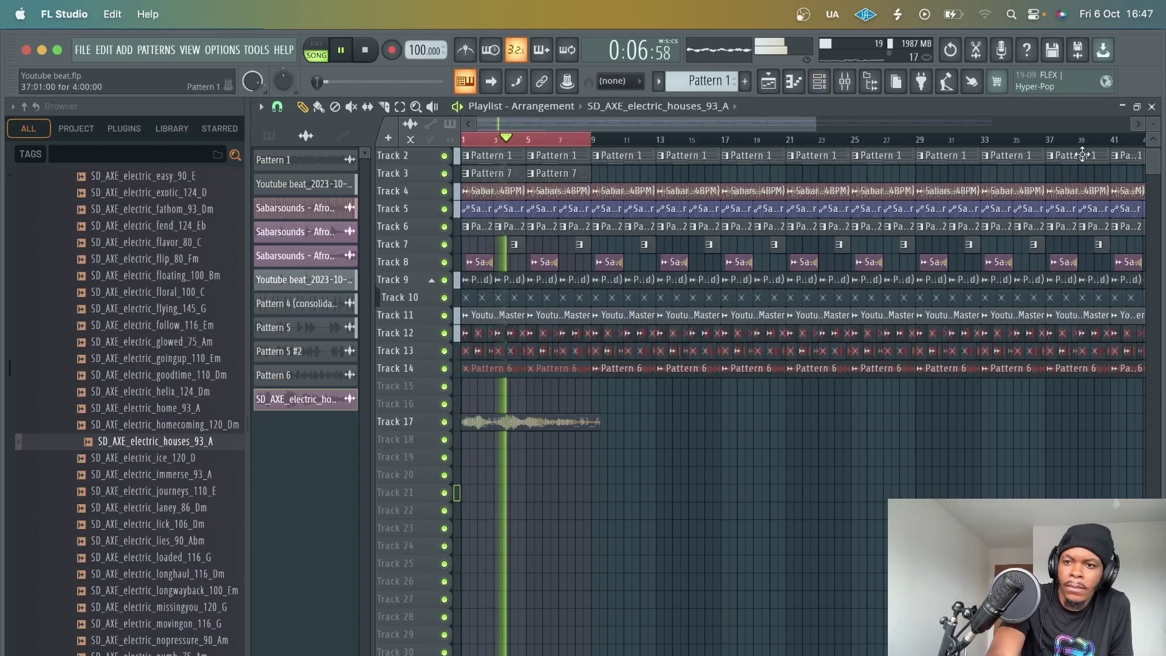
Enlarge the playlist tracks, delete the second guitar clip on Track 17 and place a four-bar copy at bar 5.
drag(1159, 119, 1160, 124)
key(space)
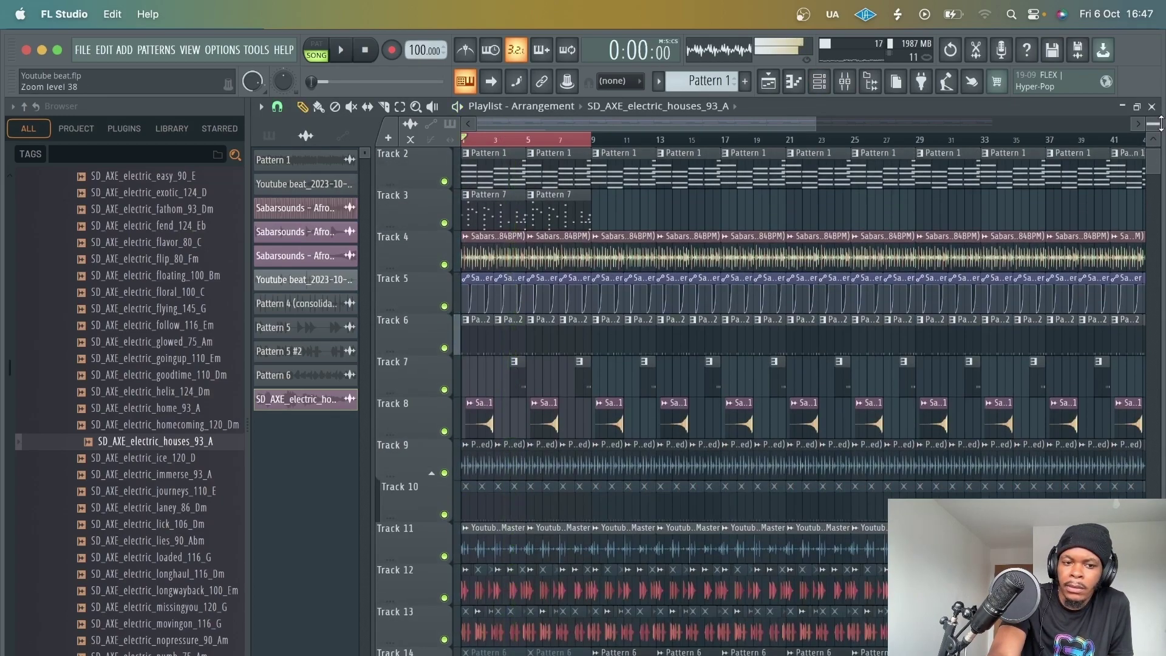
drag(1154, 169, 1153, 180)
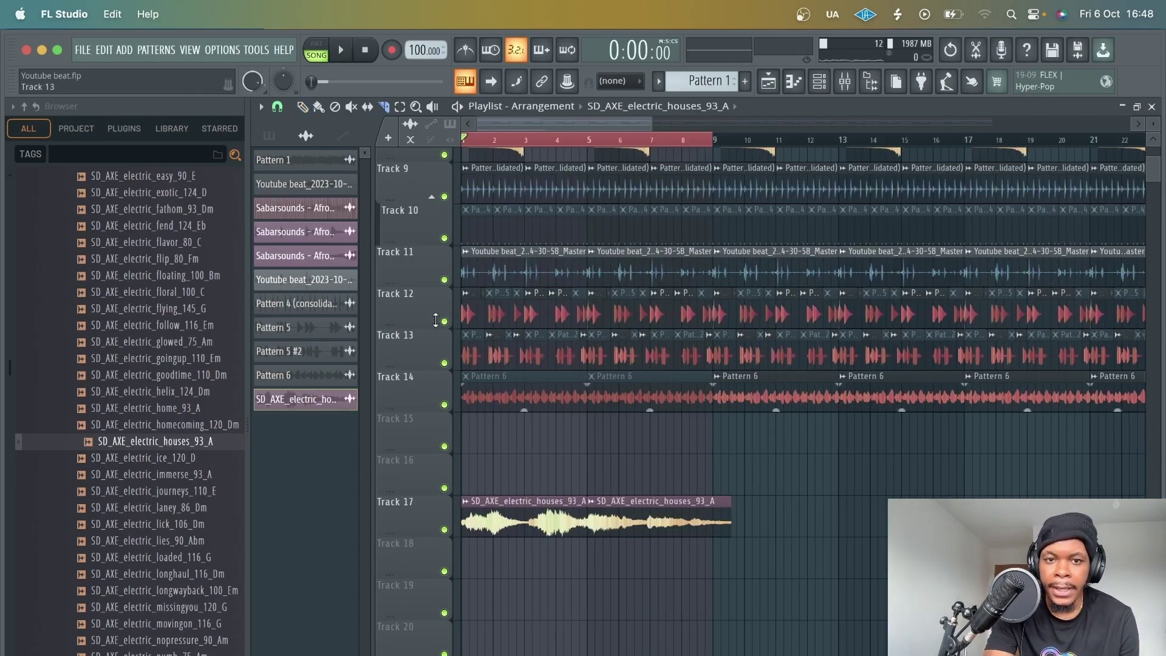
right_click(664, 502)
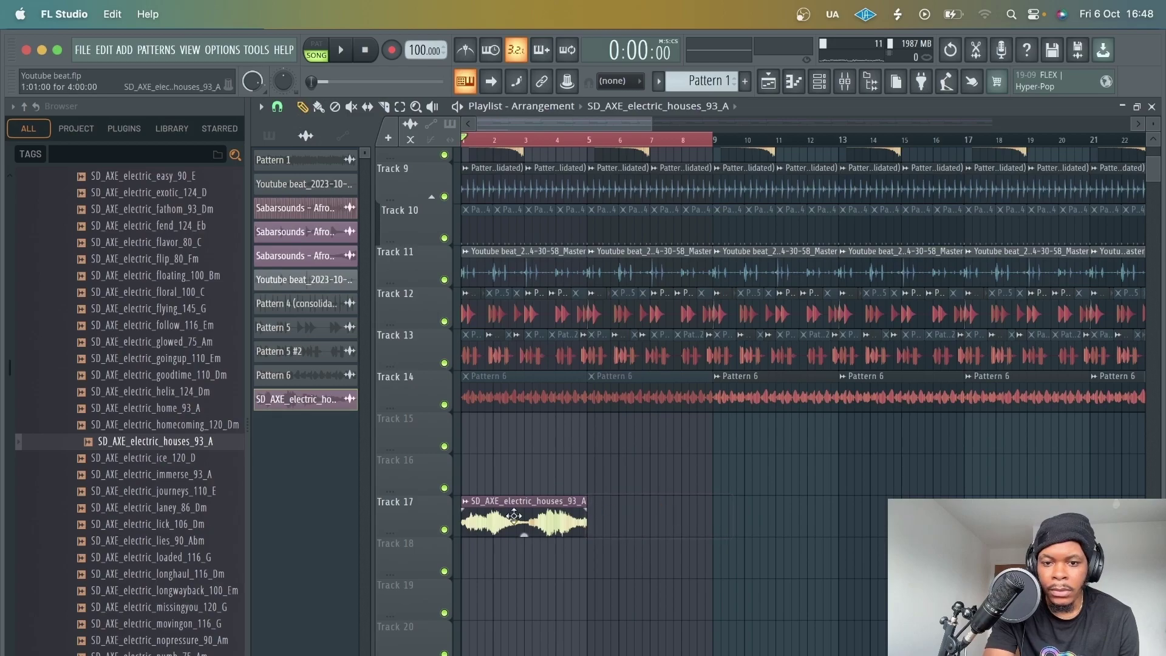
click(595, 531)
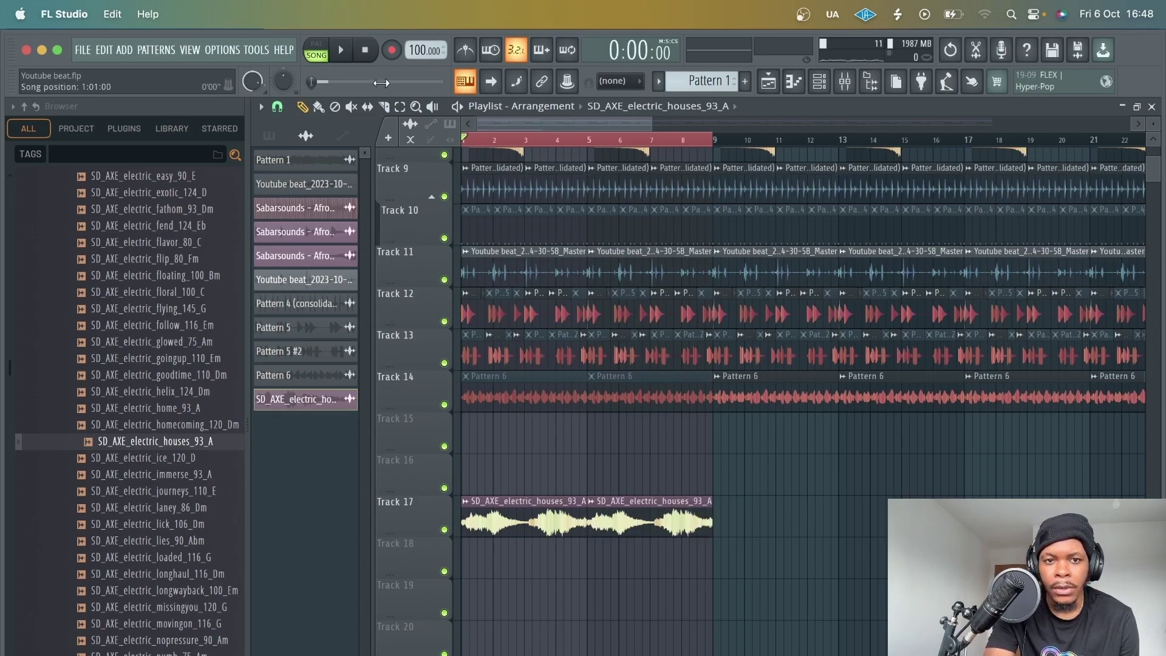
Audition the guitar loop, delete its copy at bar 5 and shorten the first clip to about two bars.
click(350, 59)
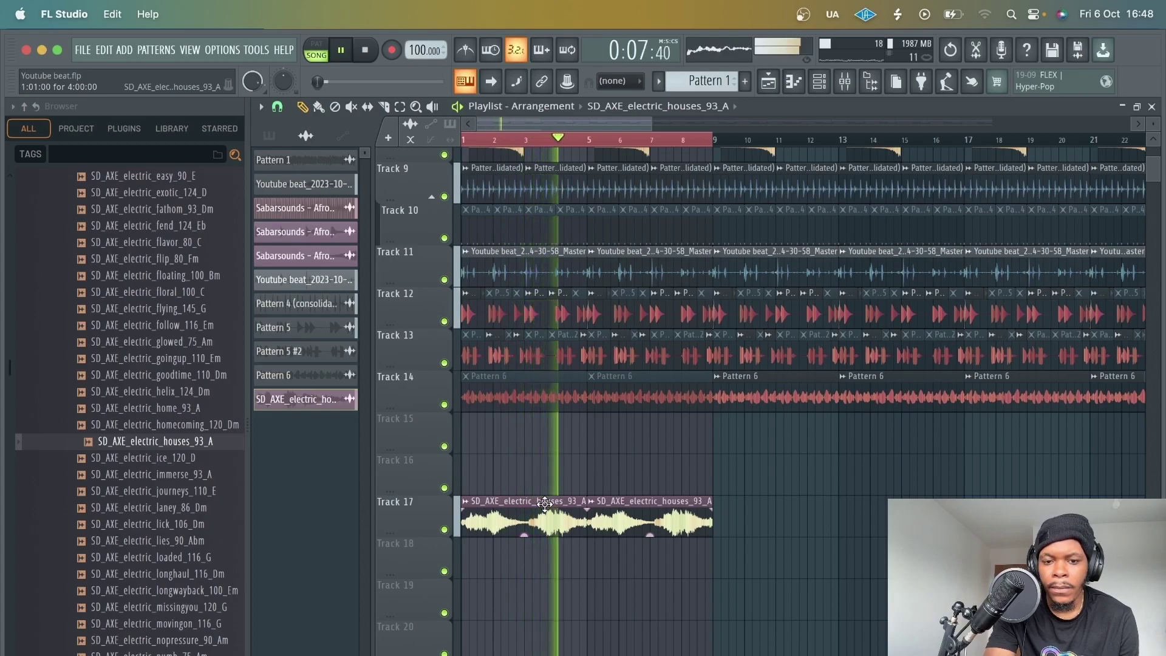
key(space)
right_click(674, 525)
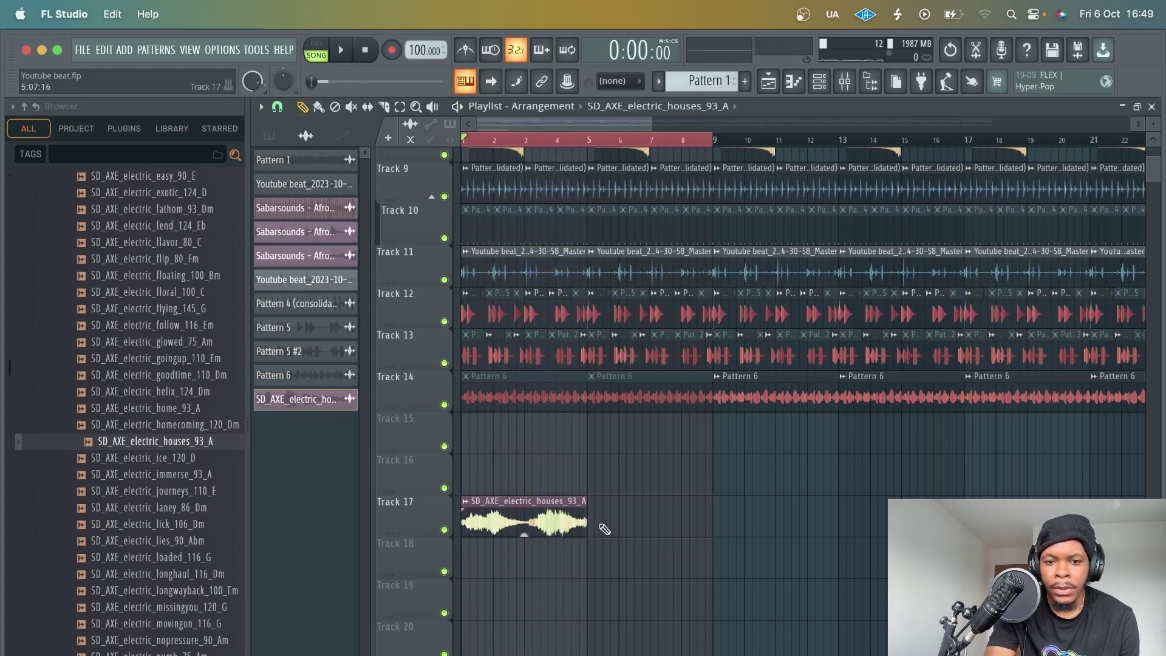
drag(581, 498, 535, 498)
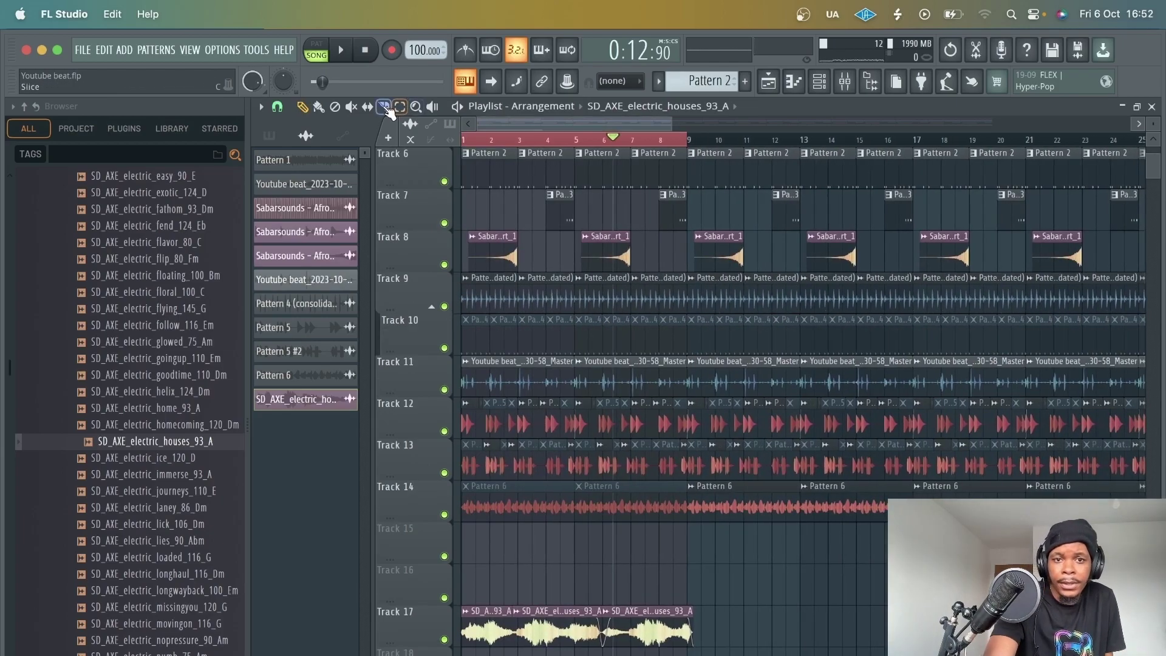
Load Things Texture into slot 2 of the electric guitar loop's mixer track 36.
double_click(590, 611)
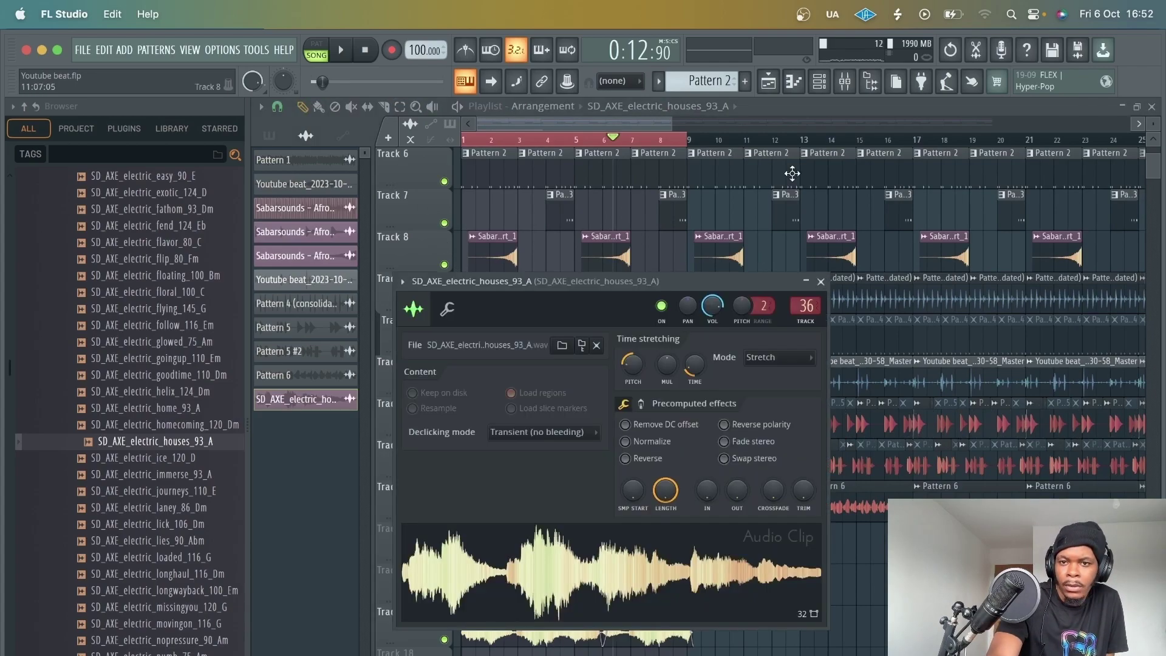
click(844, 82)
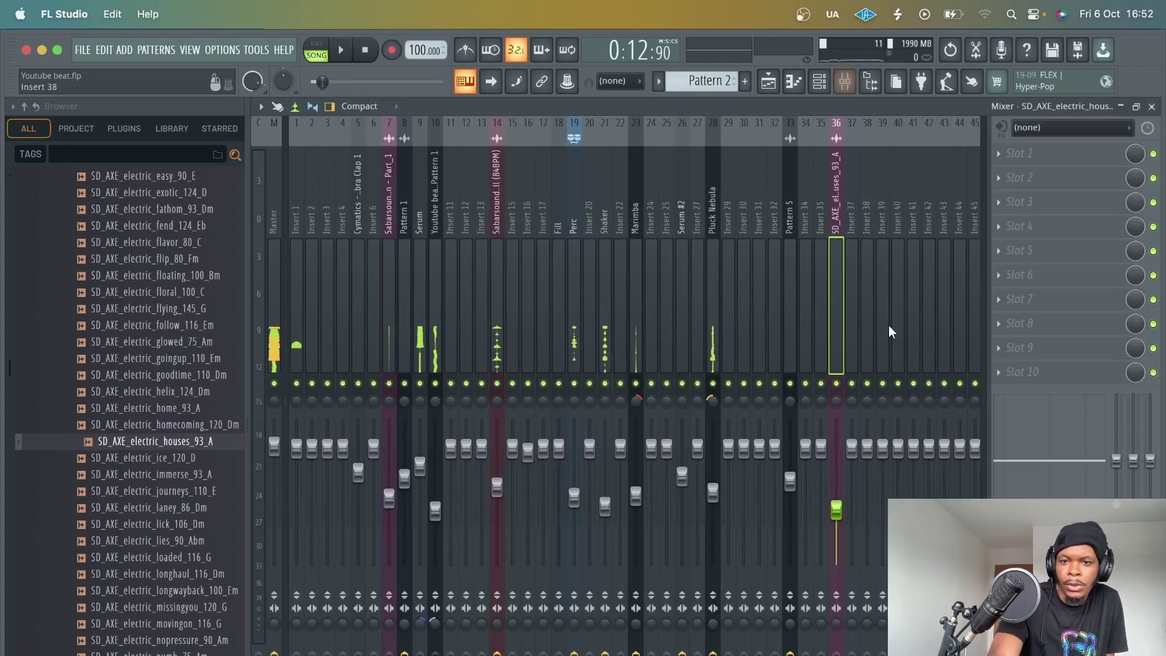
click(1003, 180)
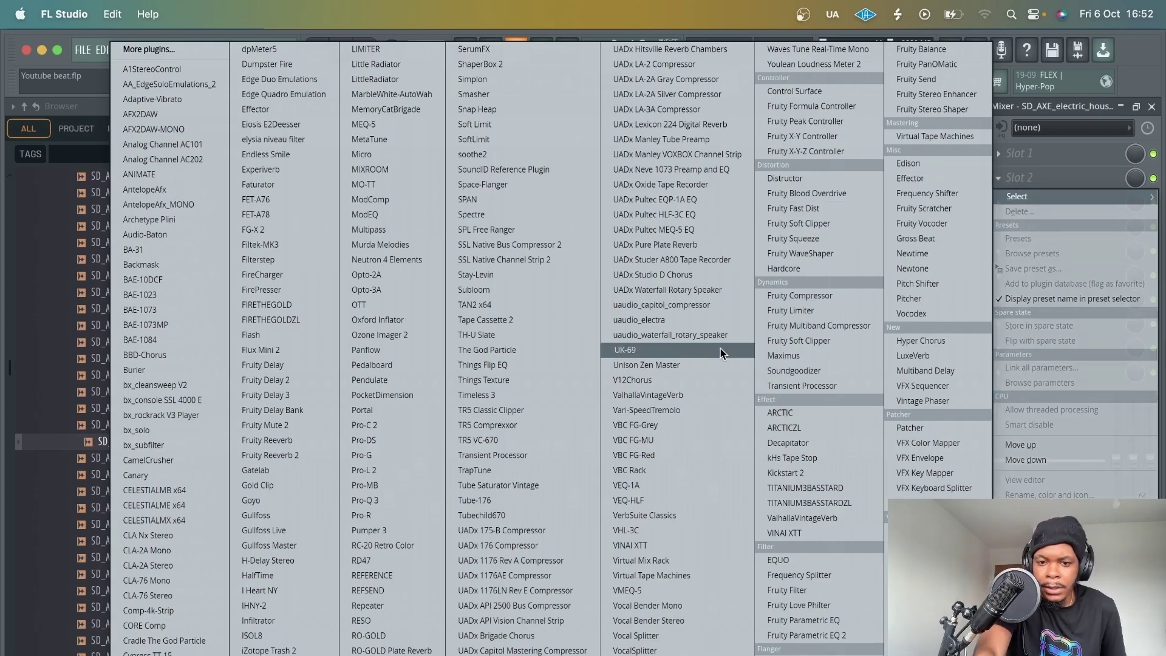
click(549, 380)
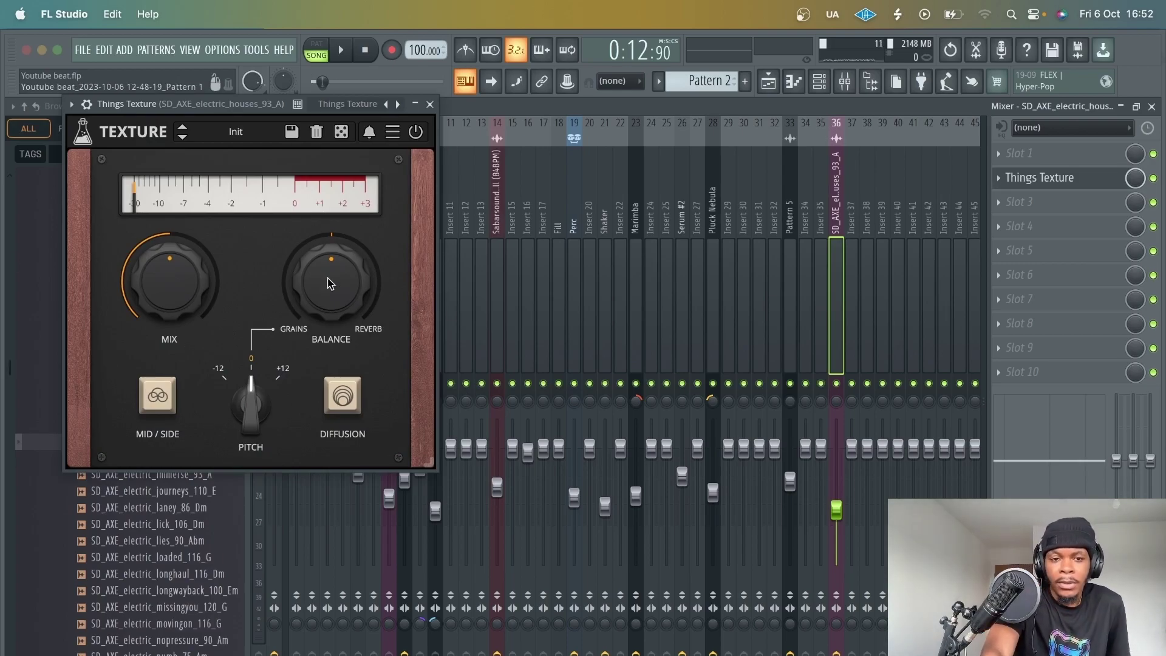
Shift the Texture balance towards grains and audition the guitar loop's mixer track soloed.
drag(330, 281, 329, 319)
key(space)
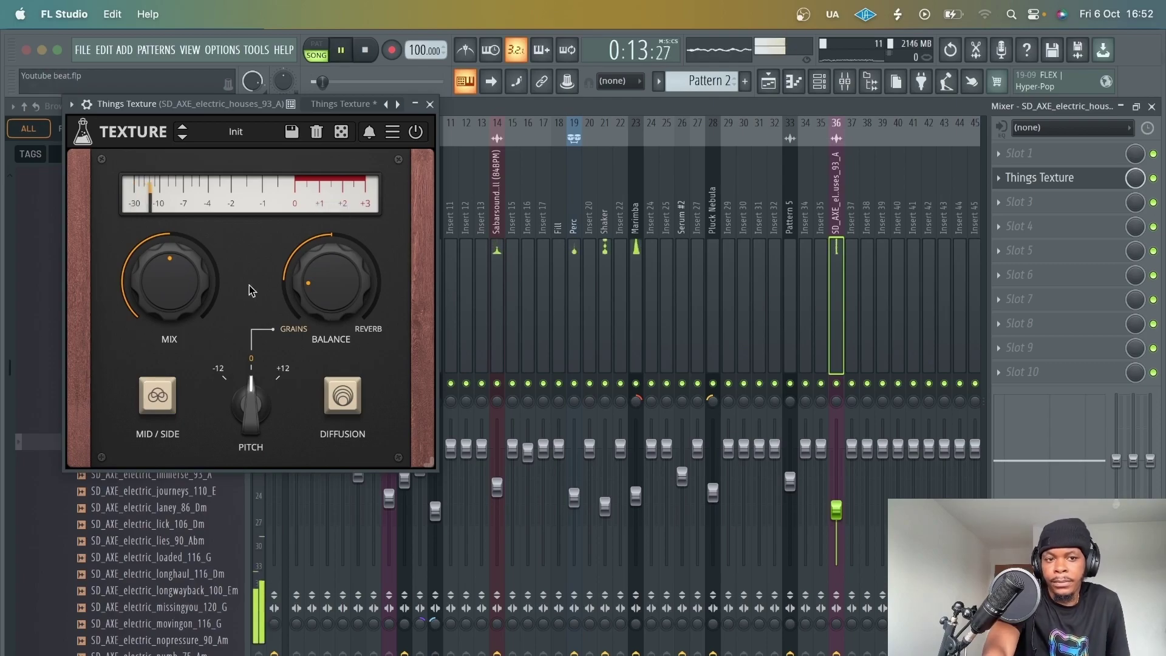
right_click(836, 383)
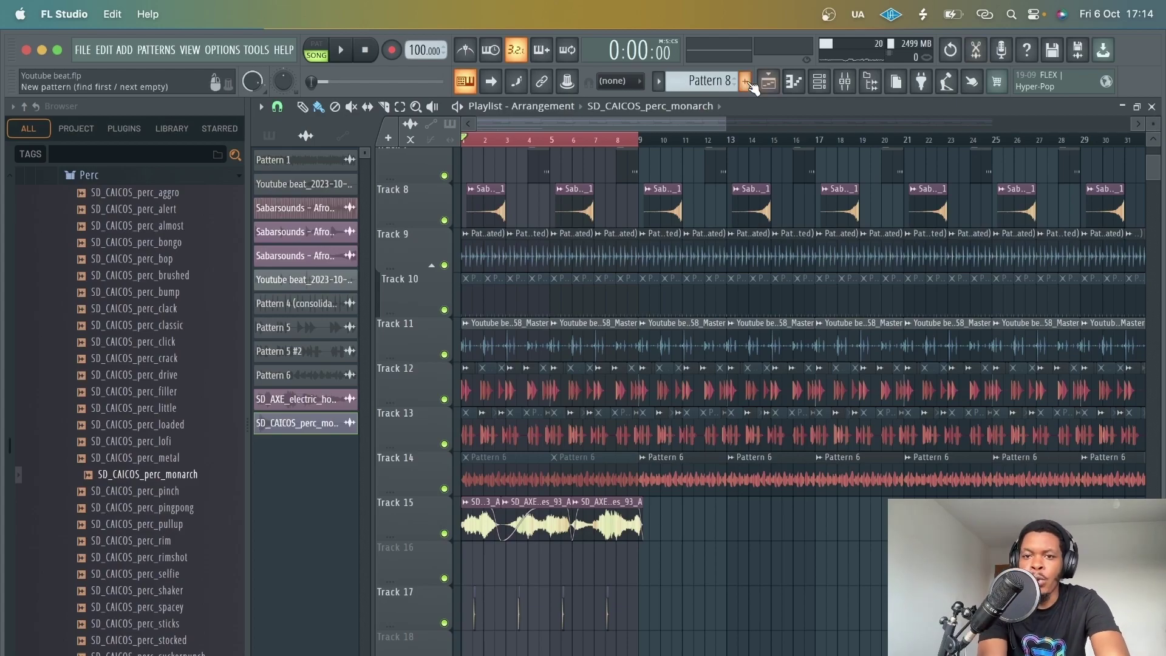
Add an FL Keys instrument channel to the channel rack and close its plugin window.
click(819, 81)
scroll(698, 376, down, 1)
click(355, 654)
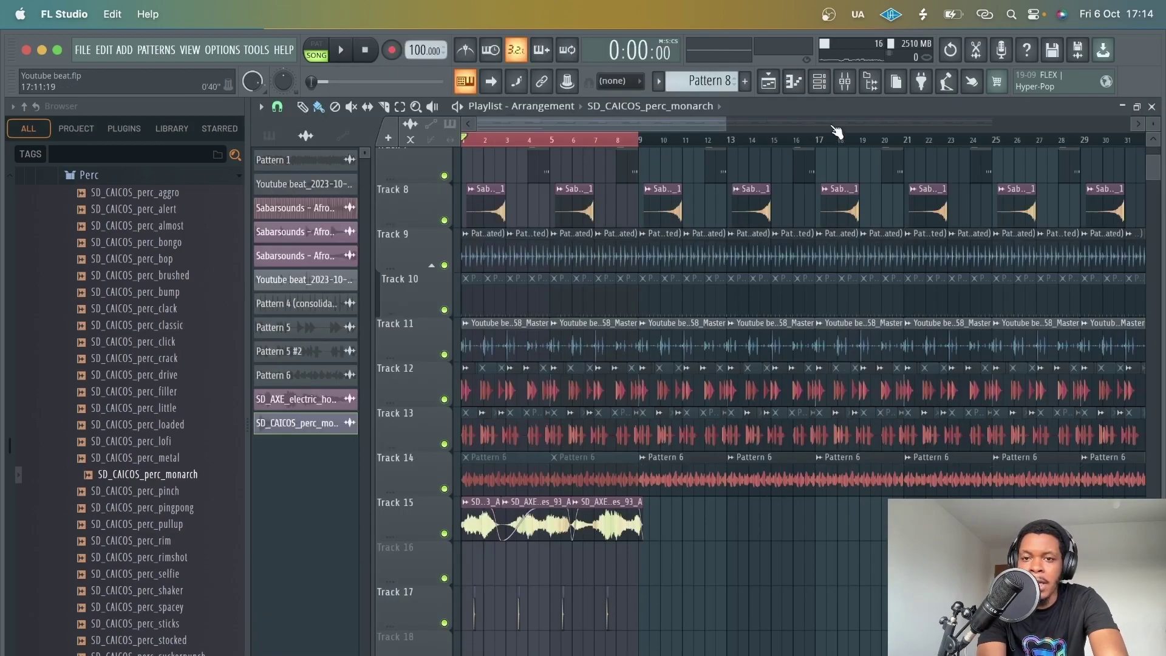
click(819, 80)
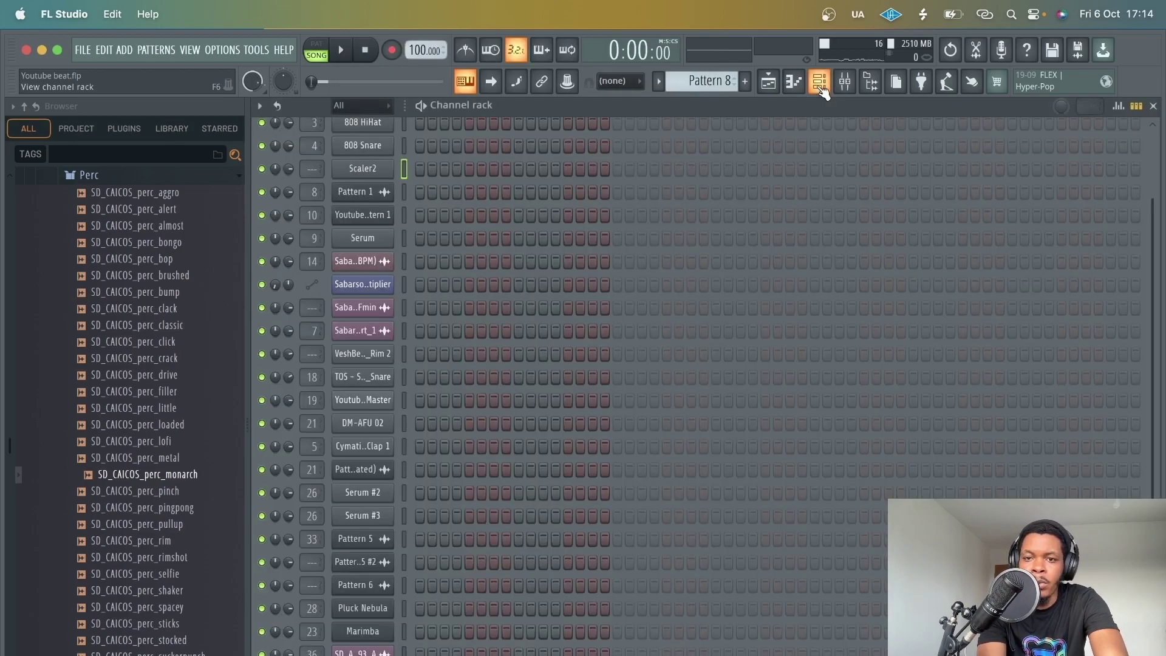
click(348, 106)
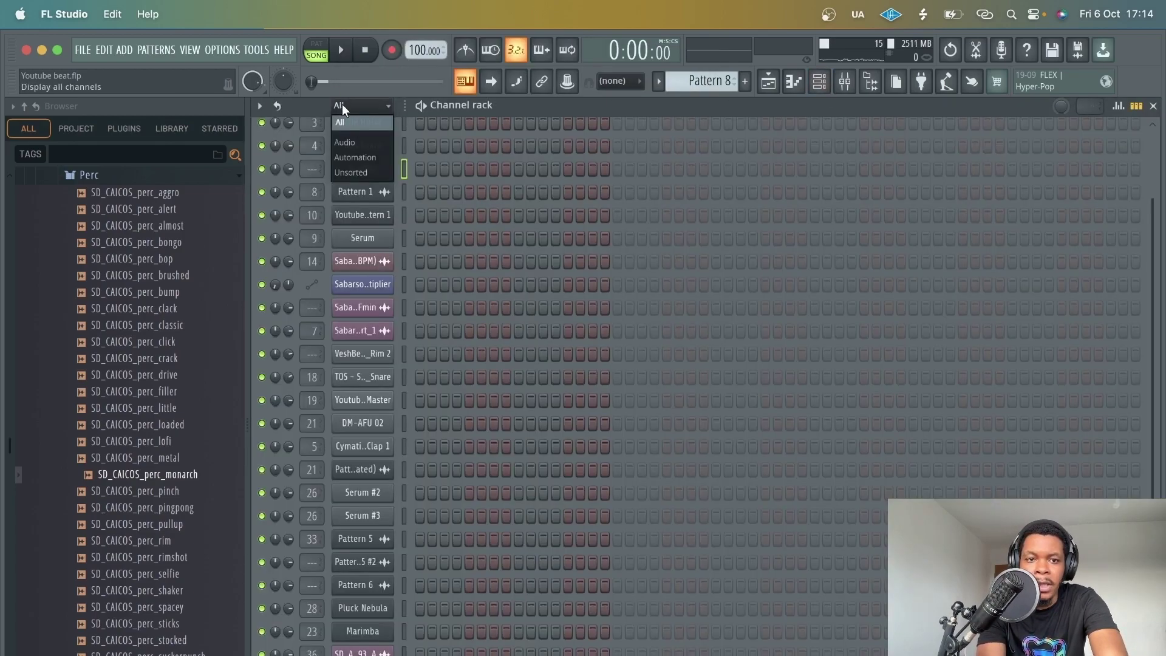
click(342, 108)
click(363, 654)
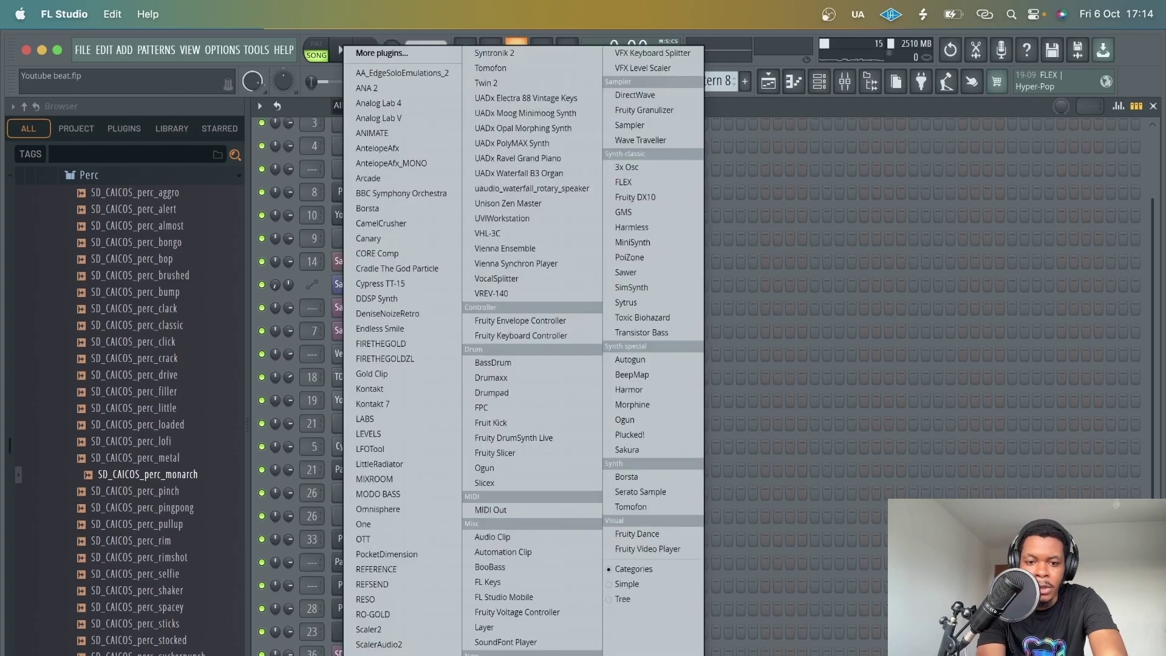
click(492, 582)
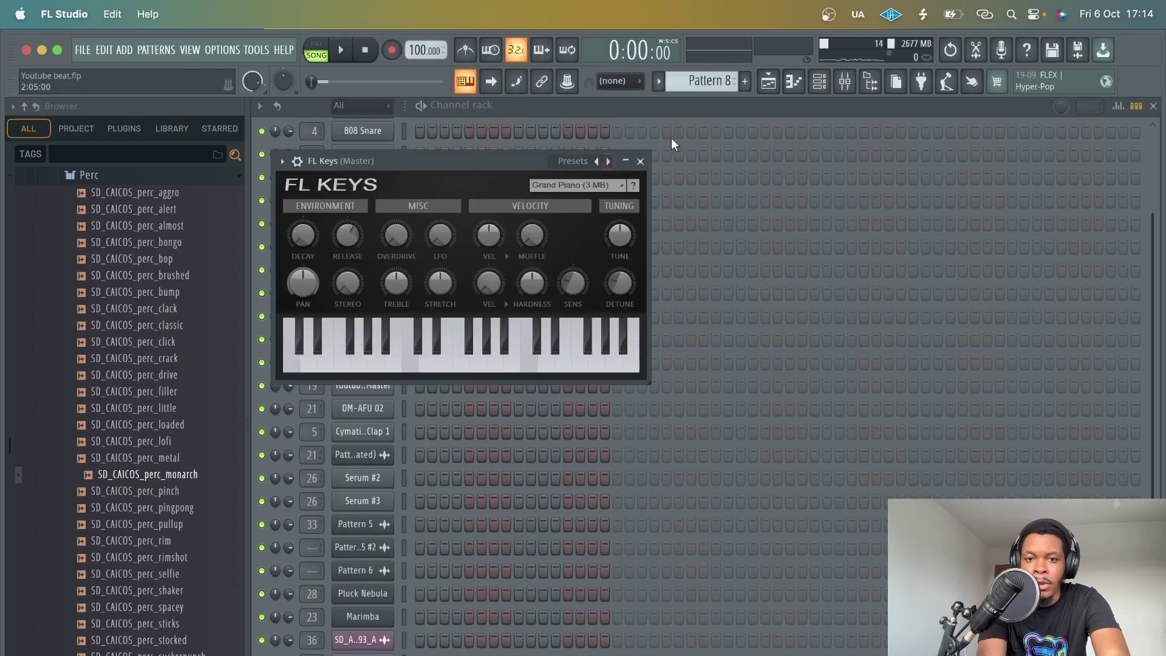
click(641, 161)
Copy the Serum chord notes from Pattern 1 and paste them into the FL Keys channel in Pattern 9.
scroll(694, 82, up, 7)
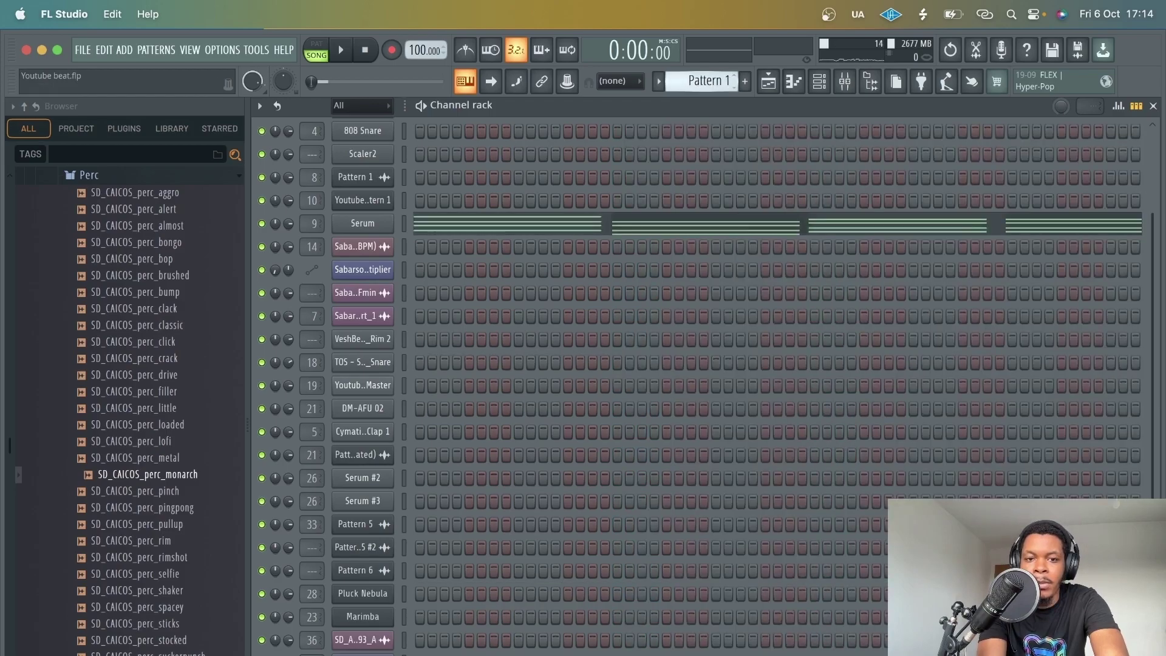
right_click(371, 222)
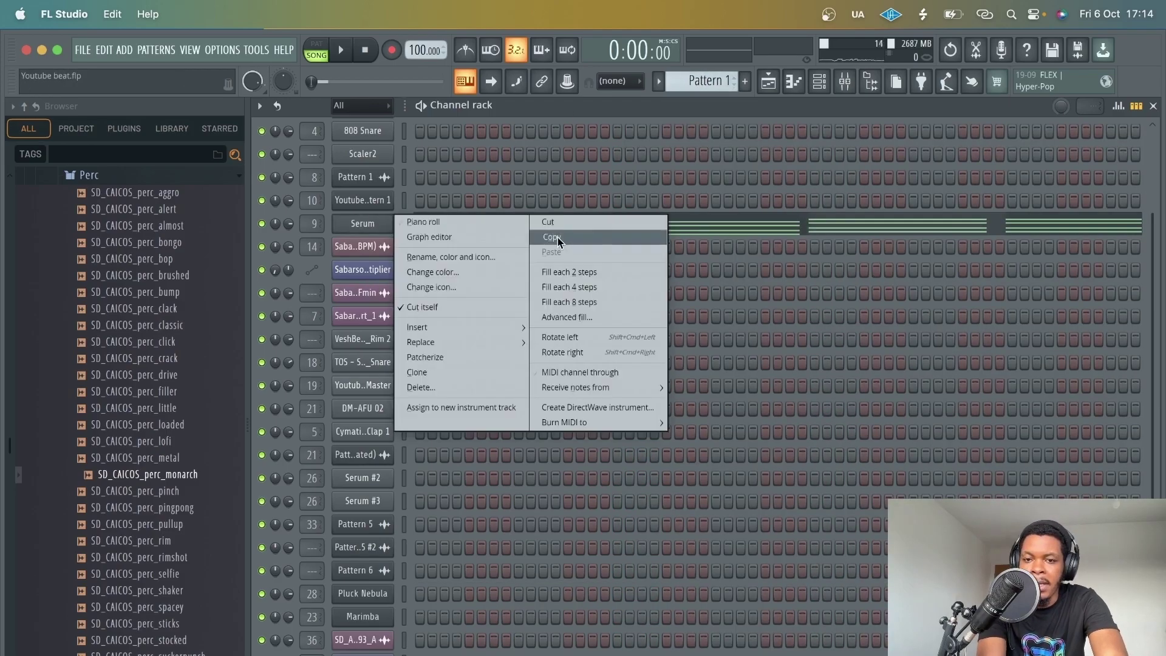
right_click(390, 530)
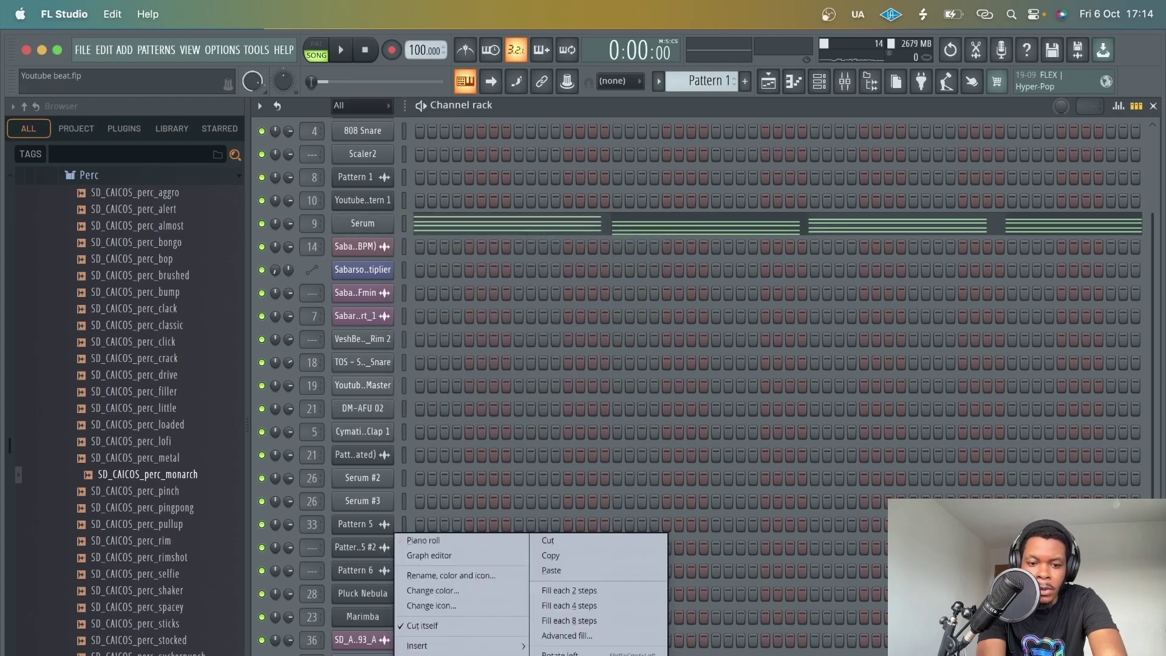
click(554, 569)
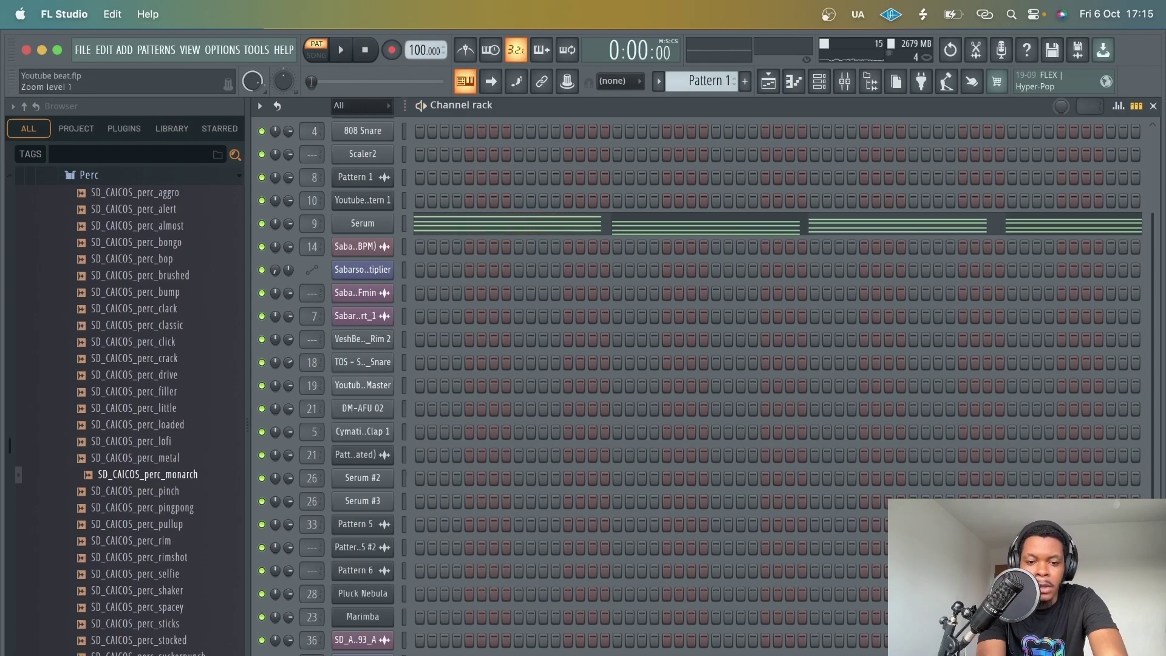
key(F7)
scroll(448, 322, up, 5)
click(769, 82)
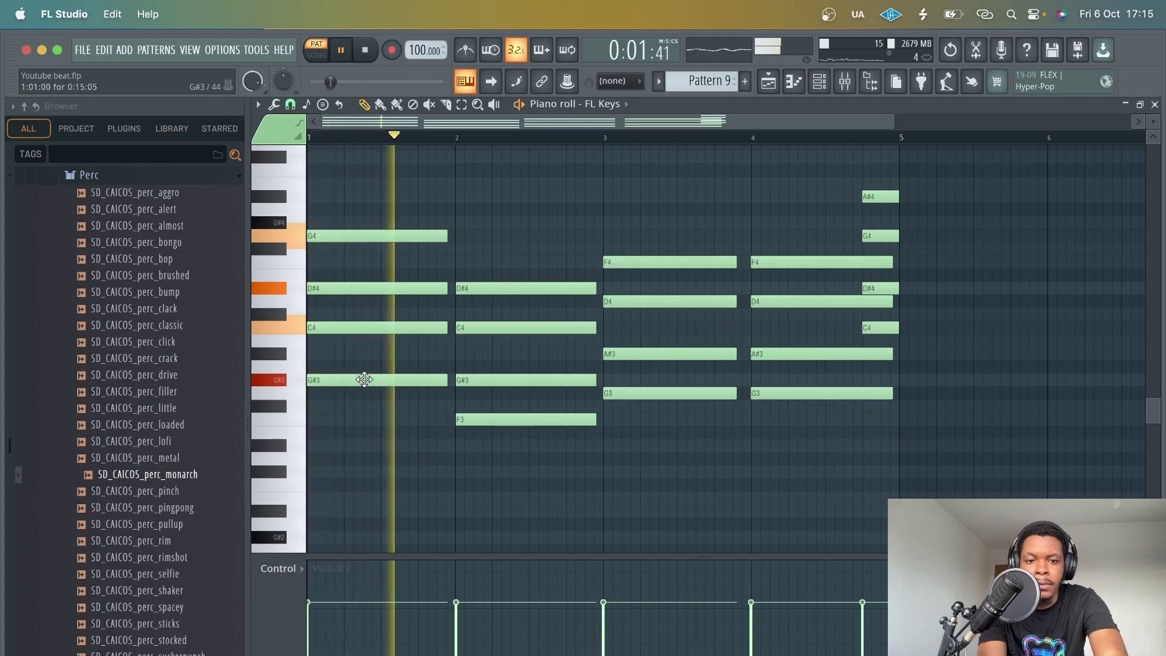
Lower the velocity of the G#3 note in bar 1 of the FL Keys chords and audition the result.
key(space)
double_click(372, 381)
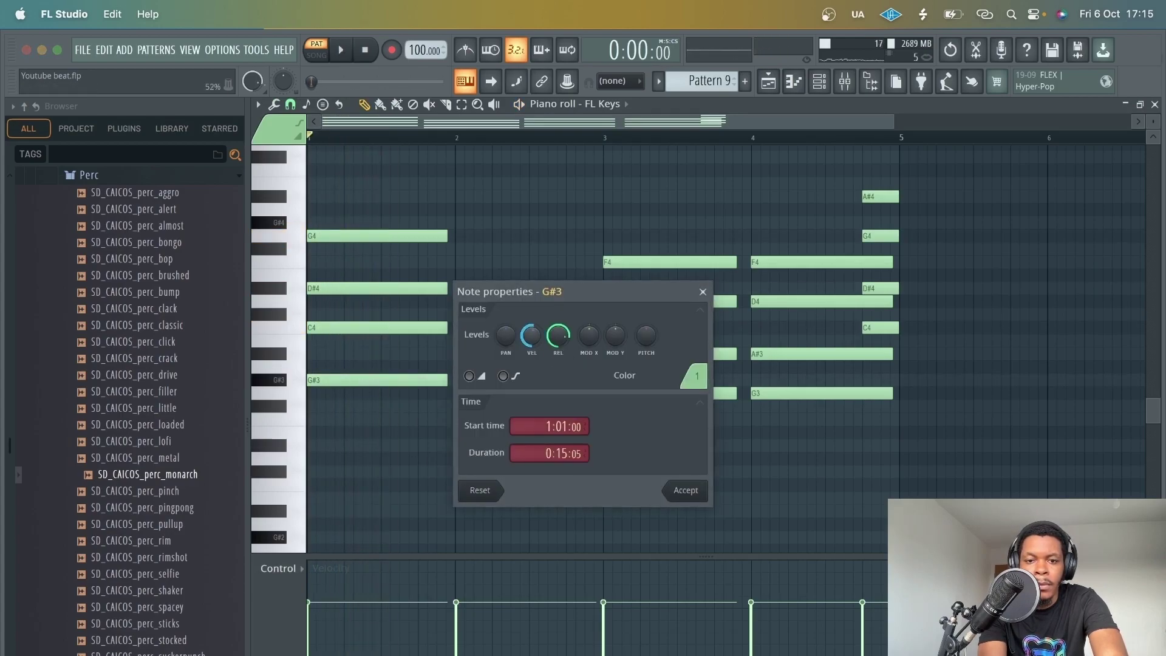
click(685, 490)
key(space)
key(space)
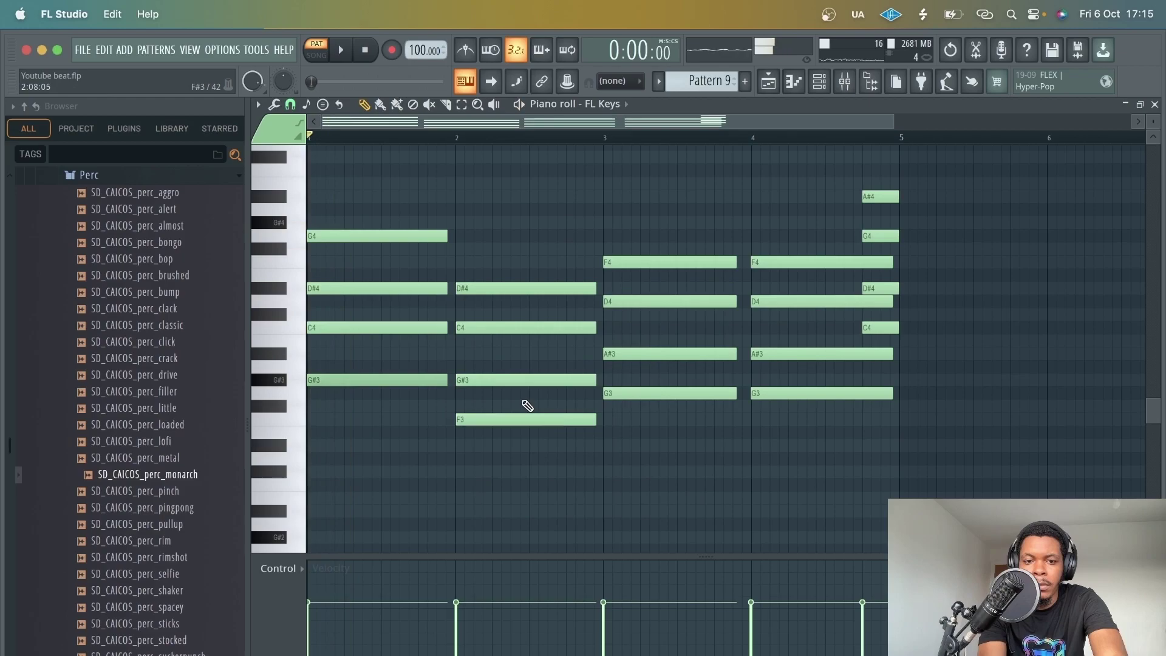
Raise the FL Keys chords one octave and add long G#3, F3 and G3 bass notes beneath them.
double_click(363, 380)
click(685, 490)
scroll(769, 512, up, 3)
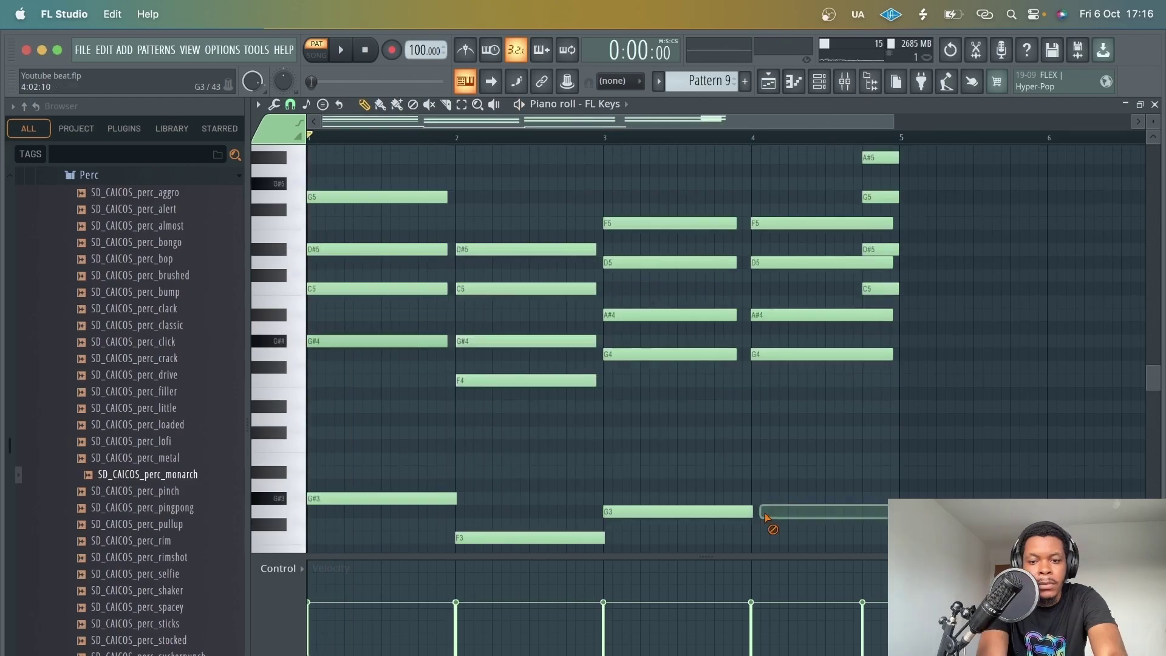
key(space)
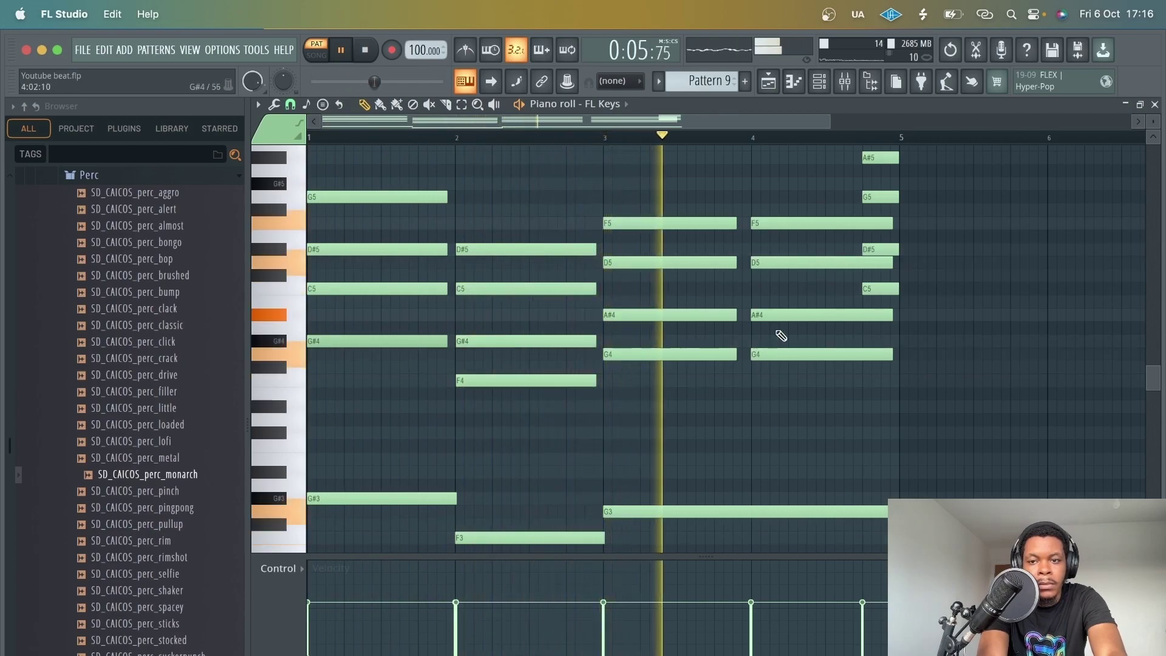
Delete the short extra chord at the end of bar 4 while the FL Keys pattern plays.
right_click(877, 251)
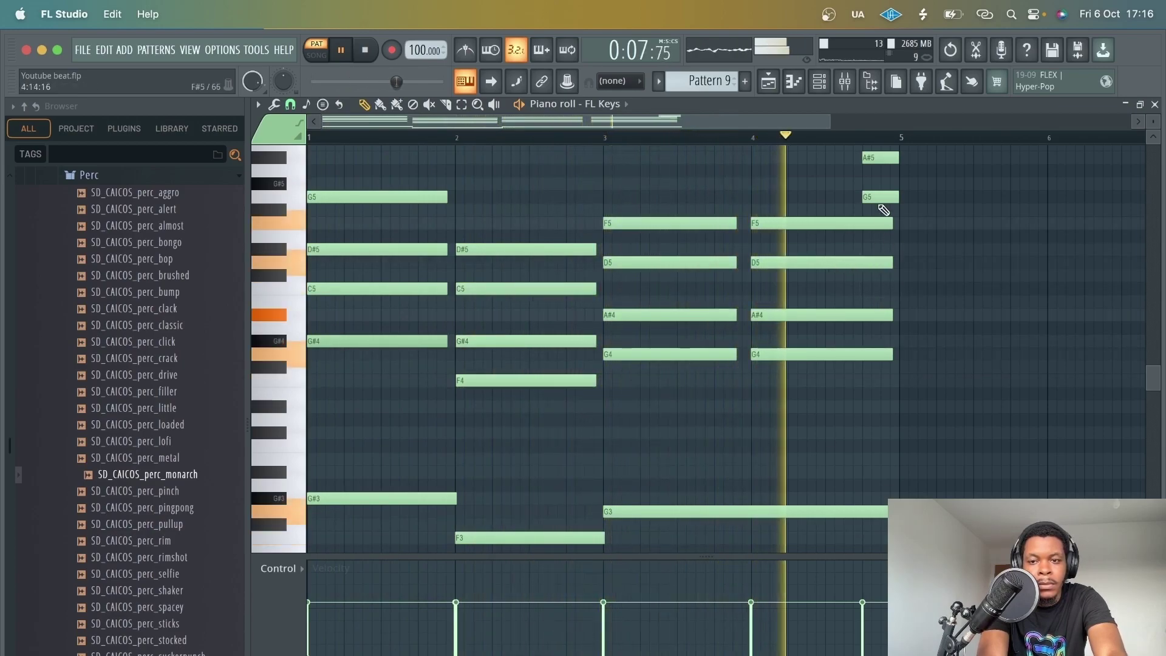
right_click(878, 198)
right_click(878, 159)
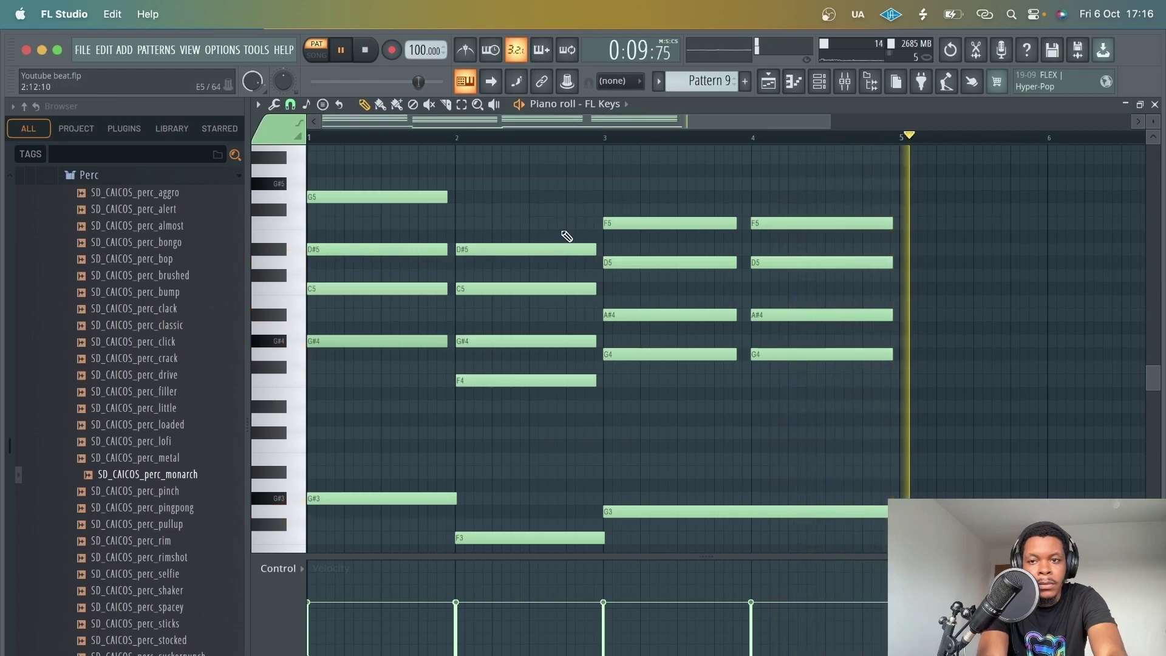
key(space)
Humanize all FL Keys notes with a start time range of 0.184 and audition them.
key(ctrl+a)
click(257, 107)
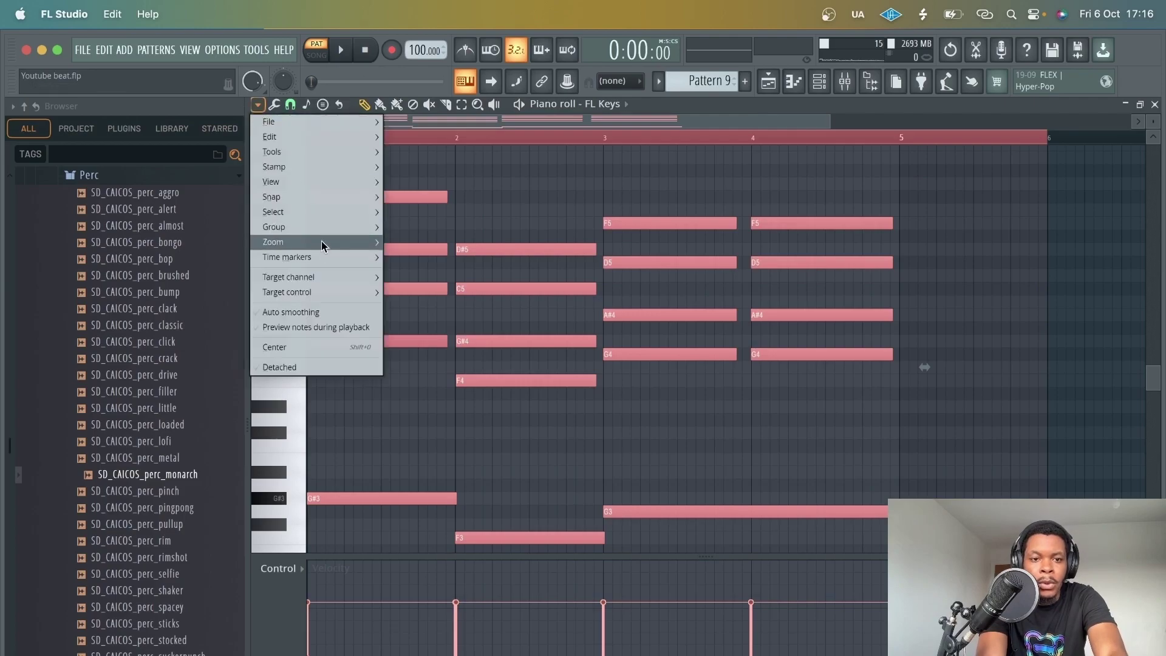
mouse_move(303, 151)
click(643, 224)
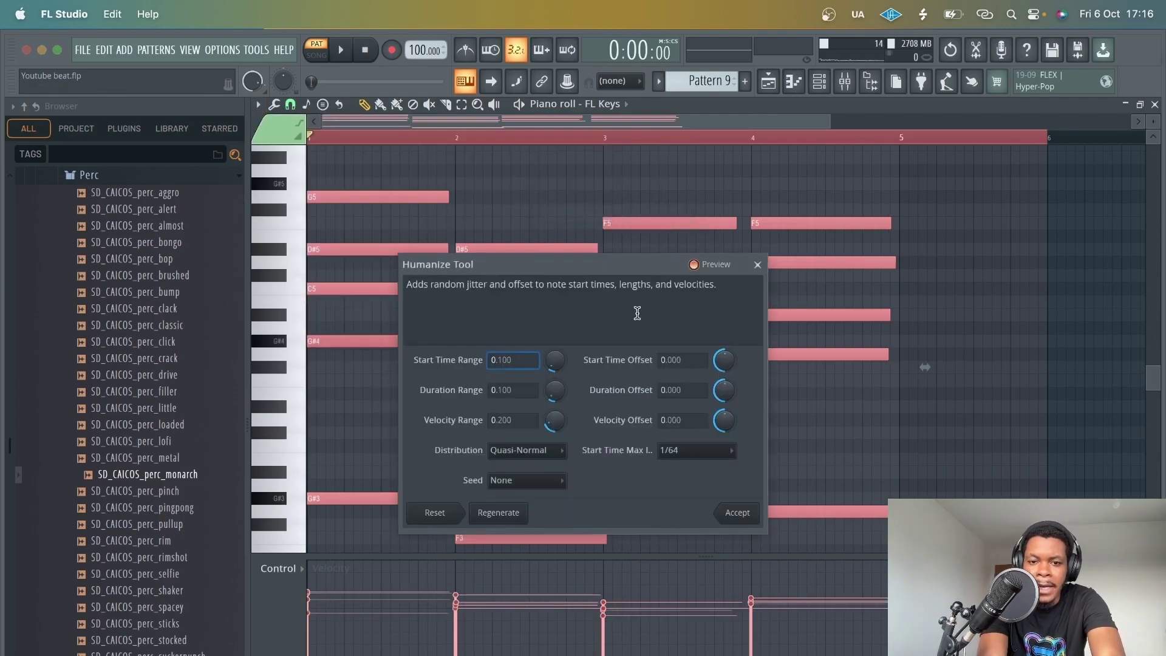
drag(549, 366, 549, 348)
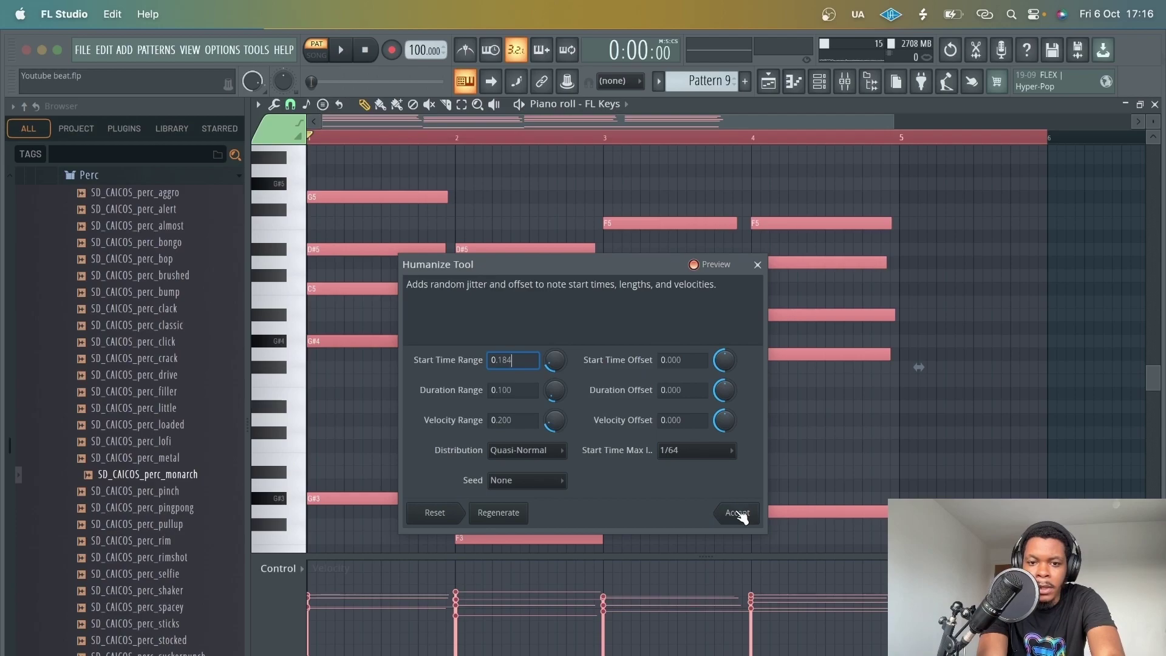
click(738, 513)
key(space)
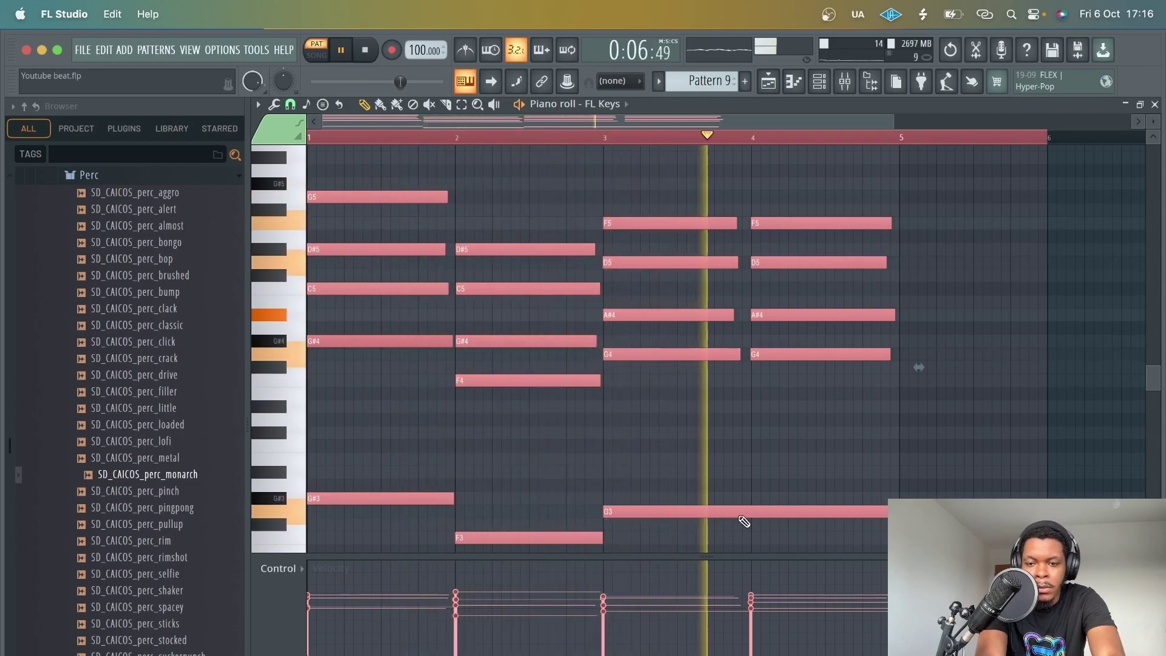
Place Pattern 9 on Track 16 at bar 1 and play the arrangement in song mode.
click(768, 84)
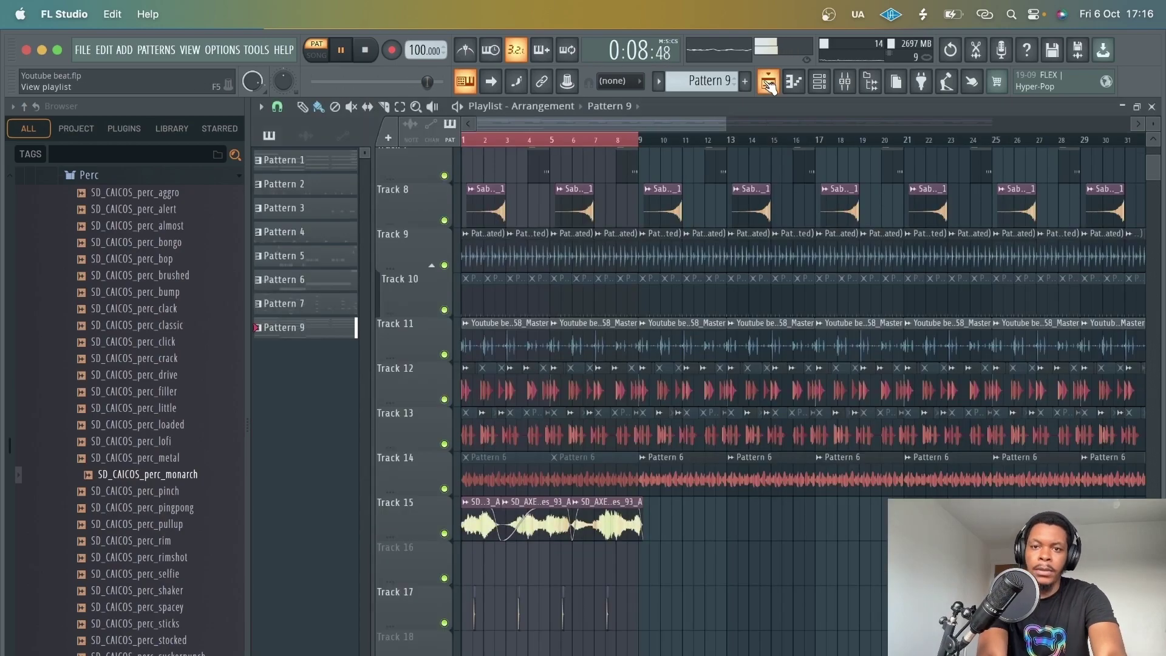
click(473, 575)
right_click(502, 568)
click(477, 561)
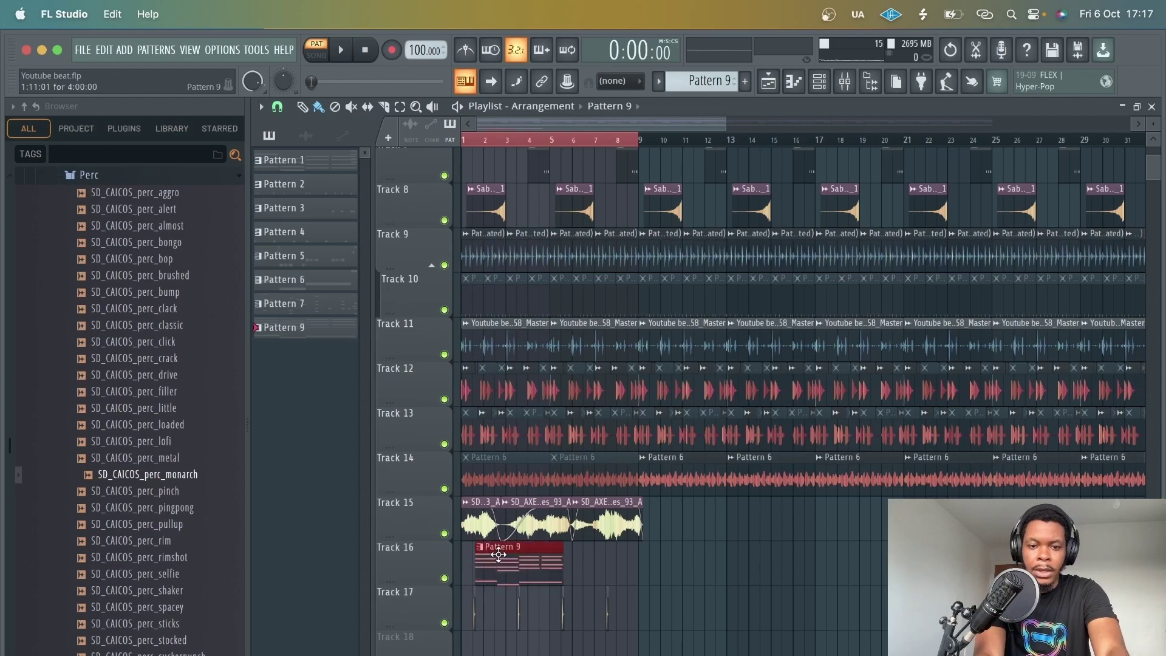
click(316, 55)
key(space)
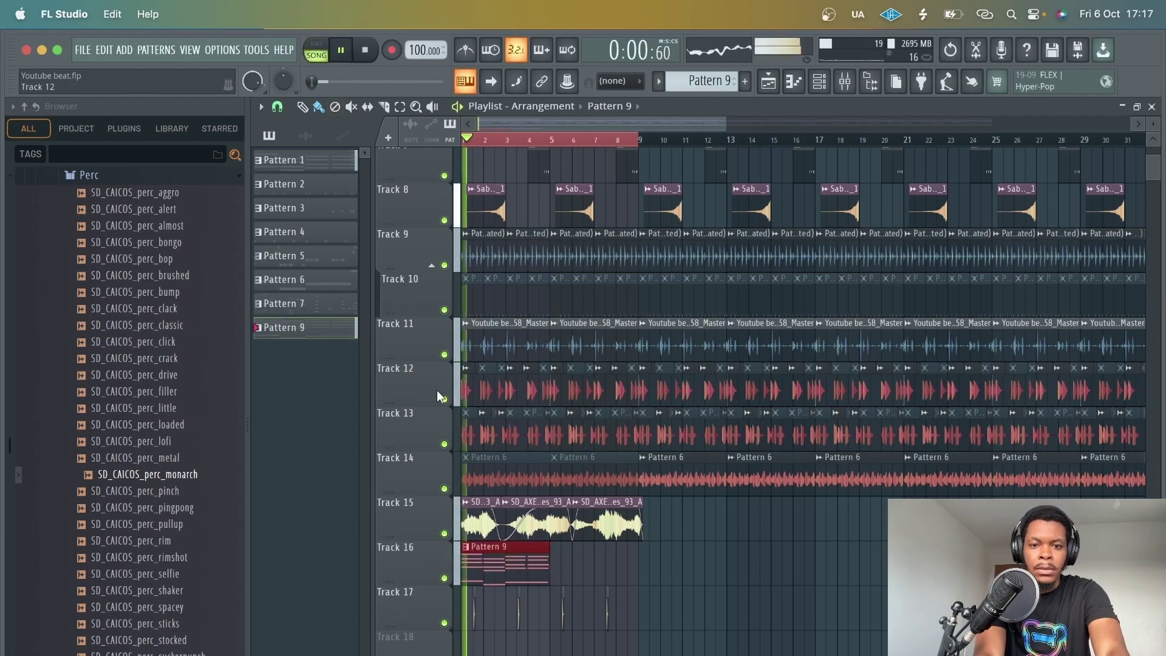
Reopen Pattern 9's FL Keys notes and open the properties of the G#3 bass note in bar 1.
double_click(496, 542)
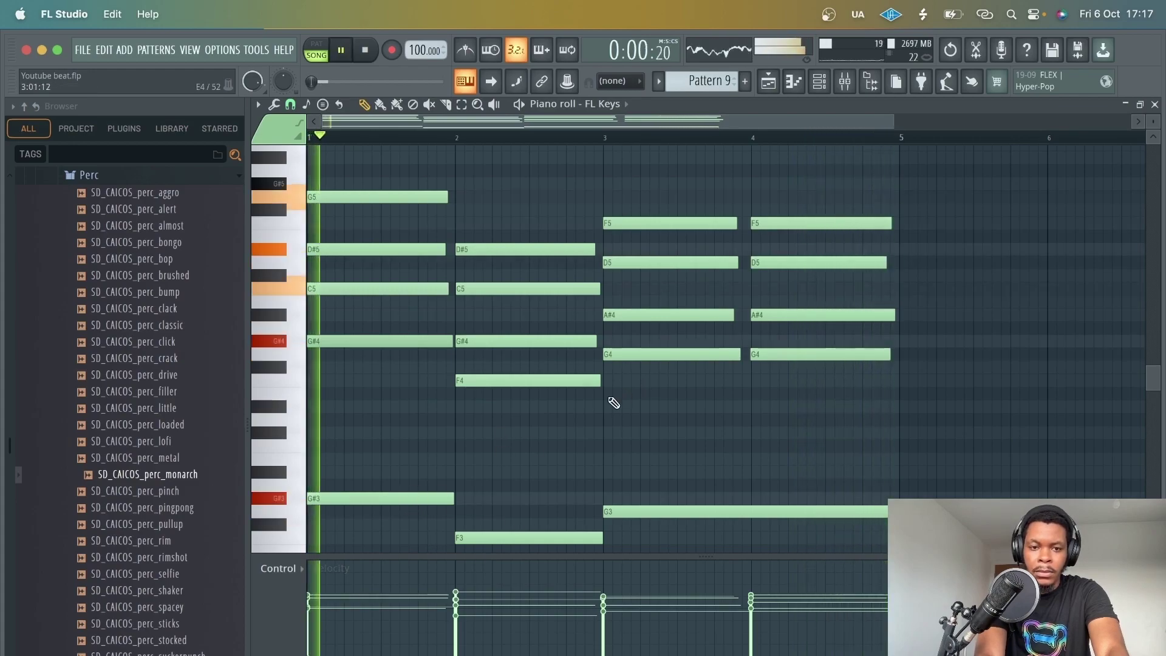
key(space)
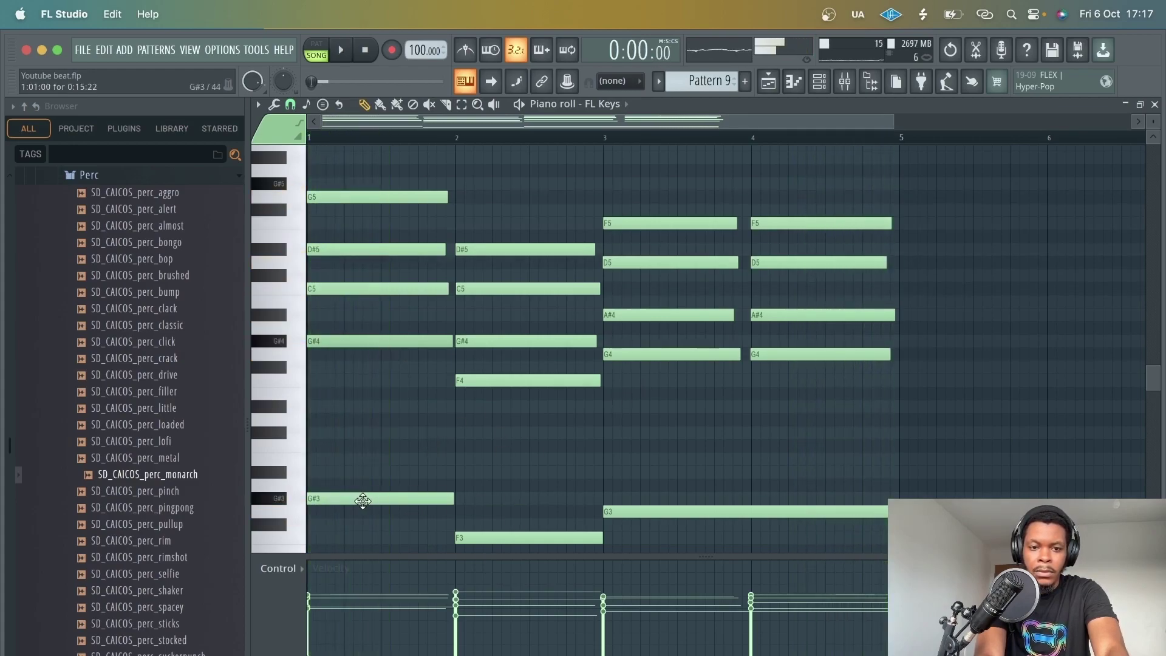
double_click(363, 500)
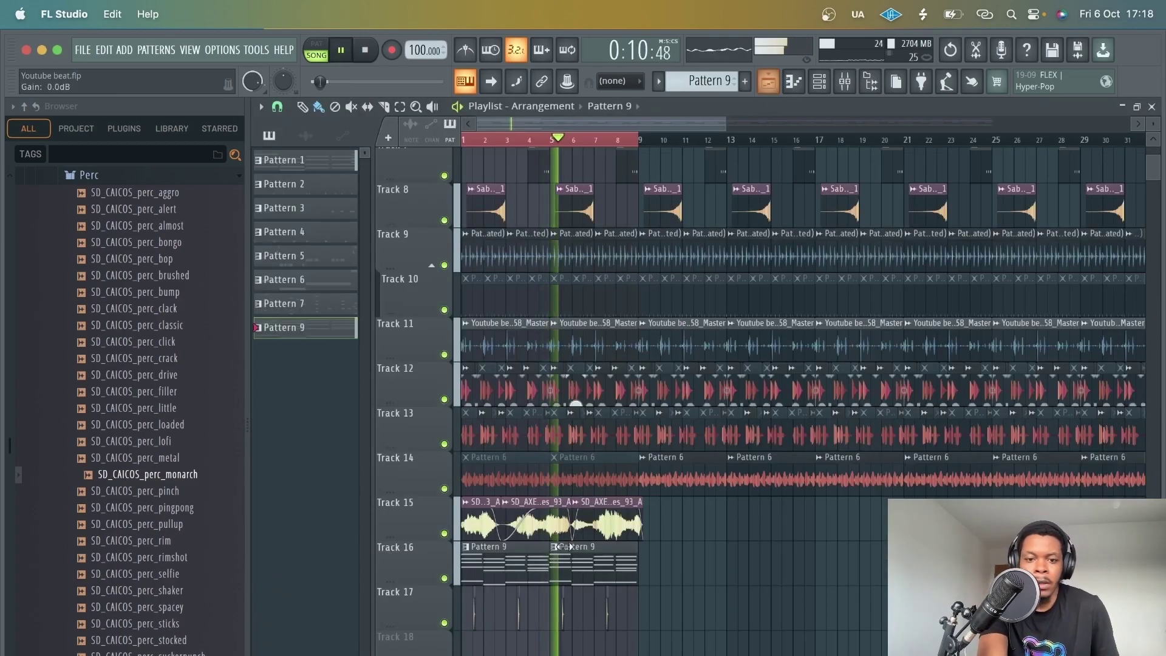
Review the mixer levels and the FL Keys notes while the arrangement plays.
key(F9)
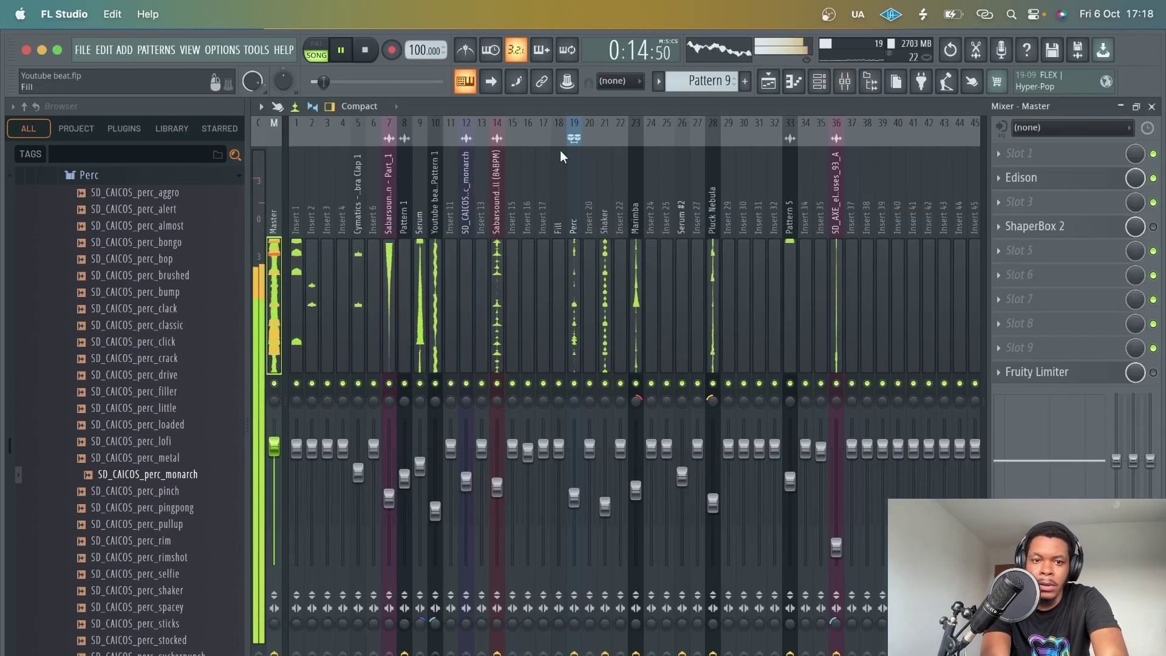
click(792, 82)
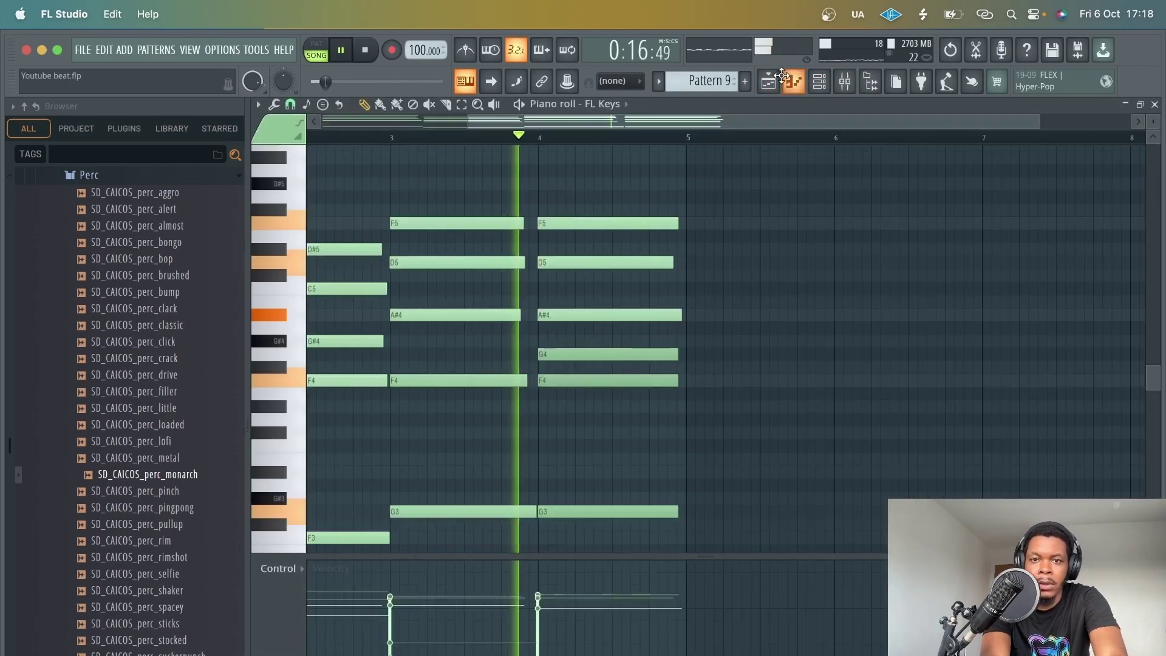
click(780, 84)
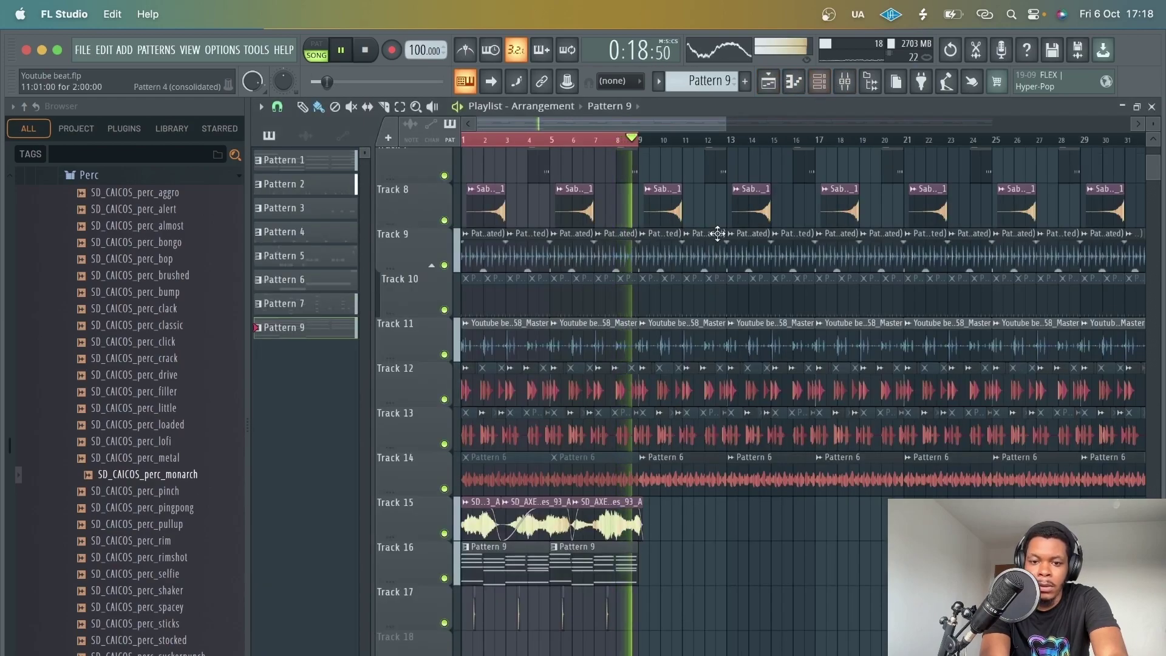
Stop playback and move the two Pattern 7 clips from Track 3 to Track 18 in the playlist.
key(space)
double_click(617, 576)
key(F9)
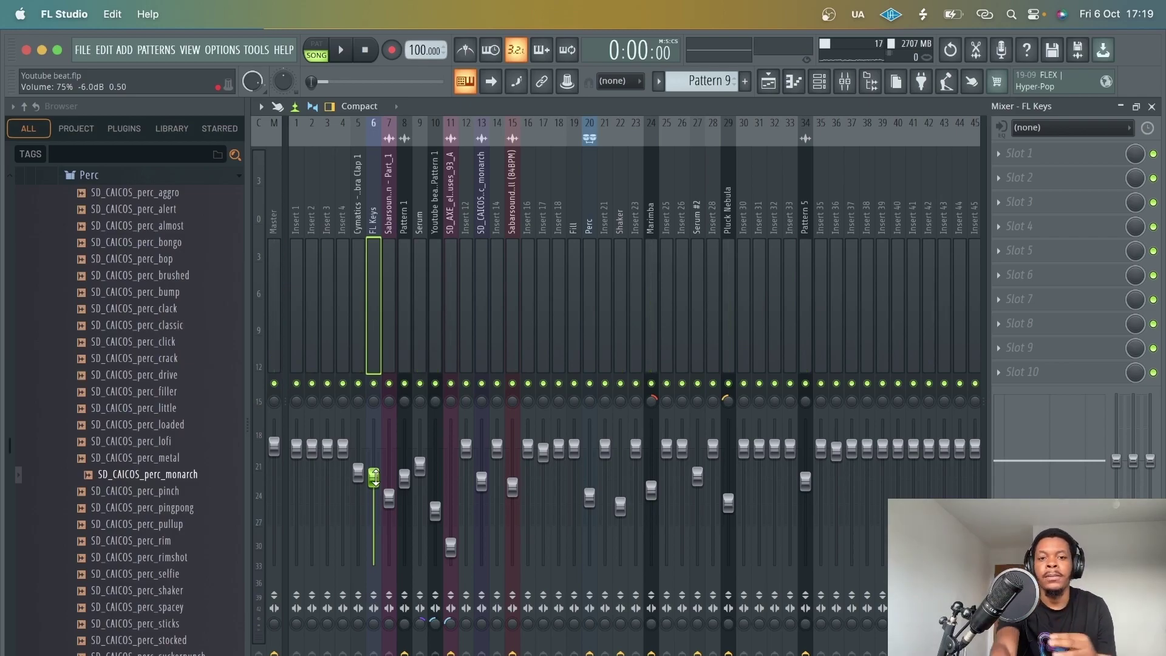
key(F5)
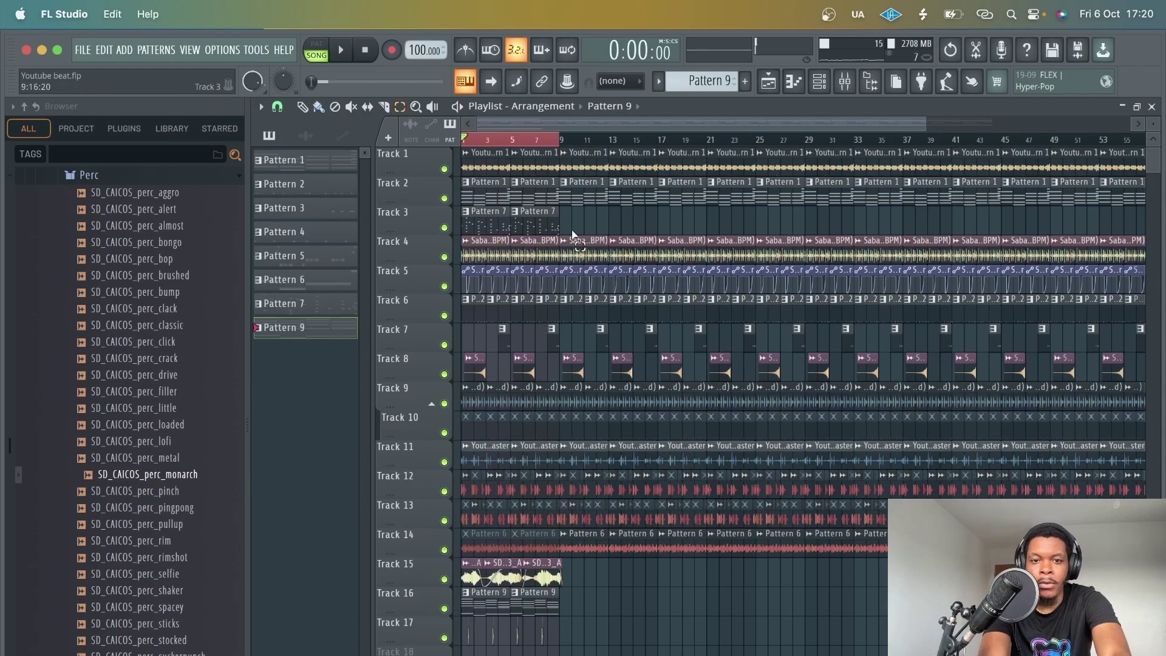
drag(477, 221, 398, 650)
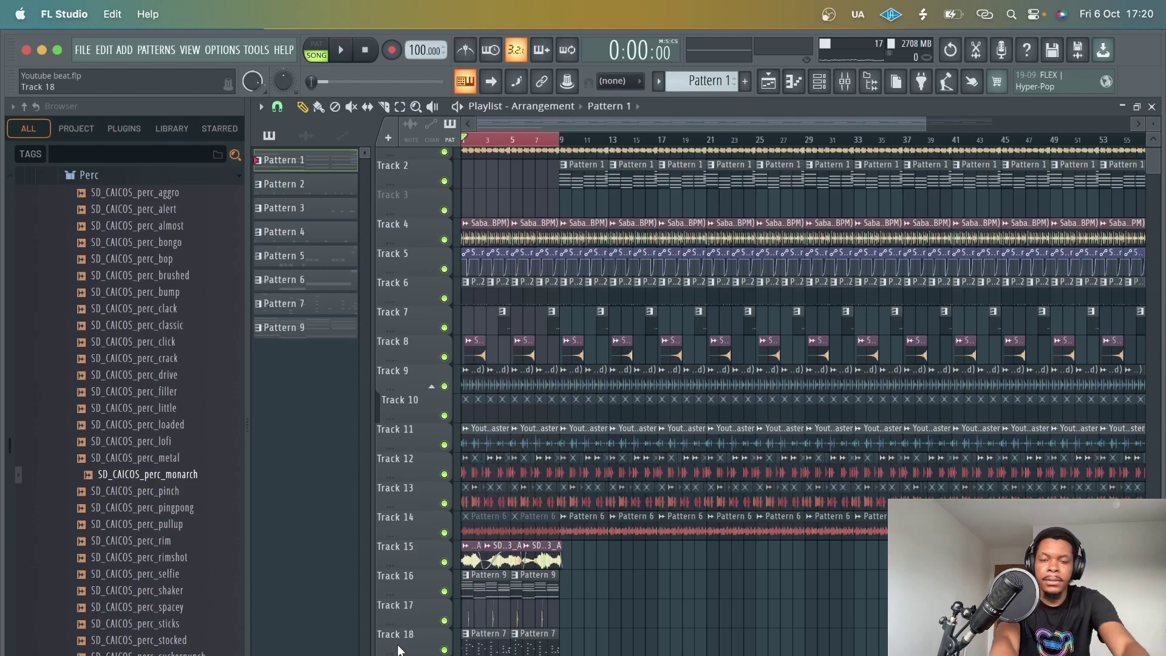
Select all Pattern 1 clips on Track 2 and move them together to Track 19.
drag(921, 123, 1087, 289)
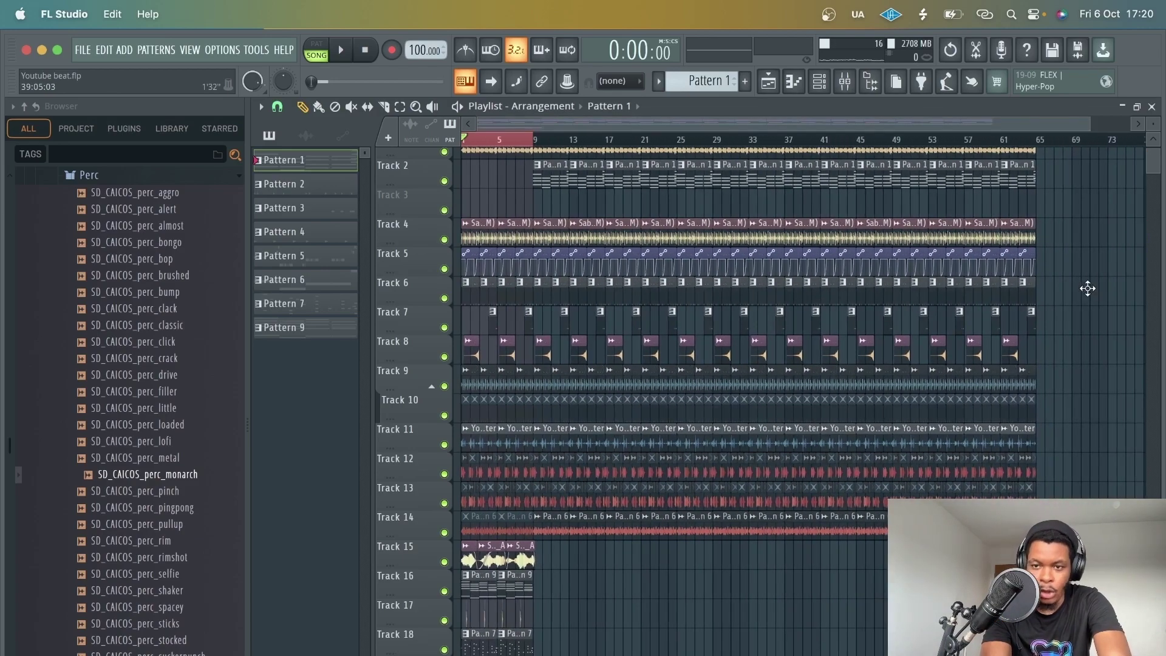
key(shift+c)
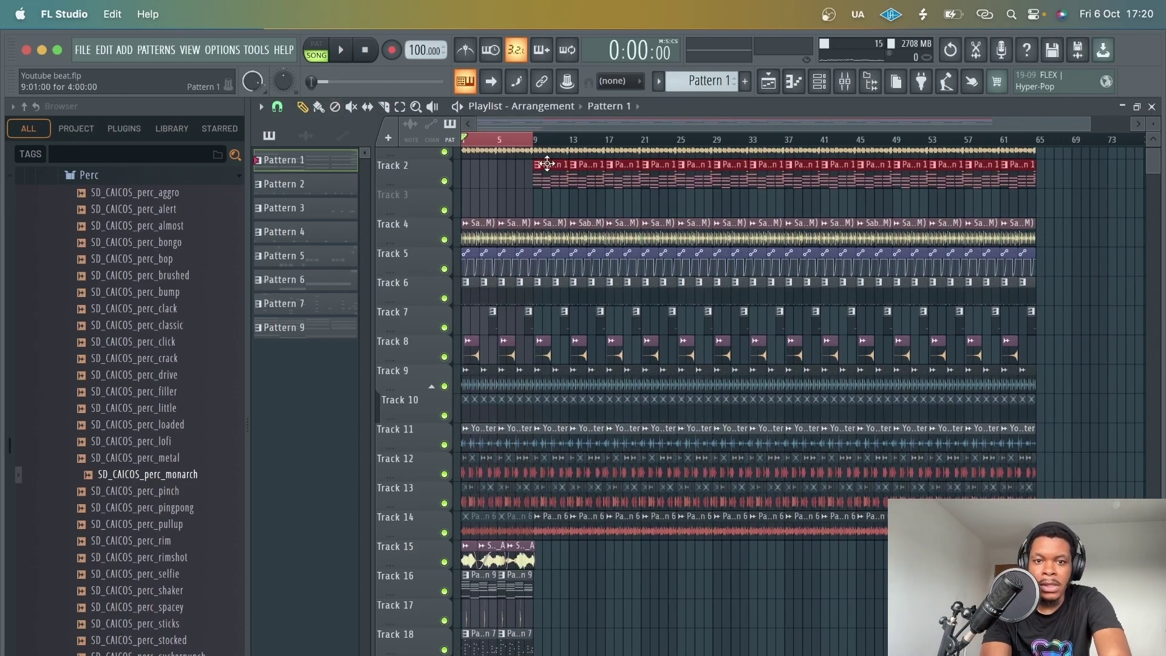
drag(543, 193, 546, 629)
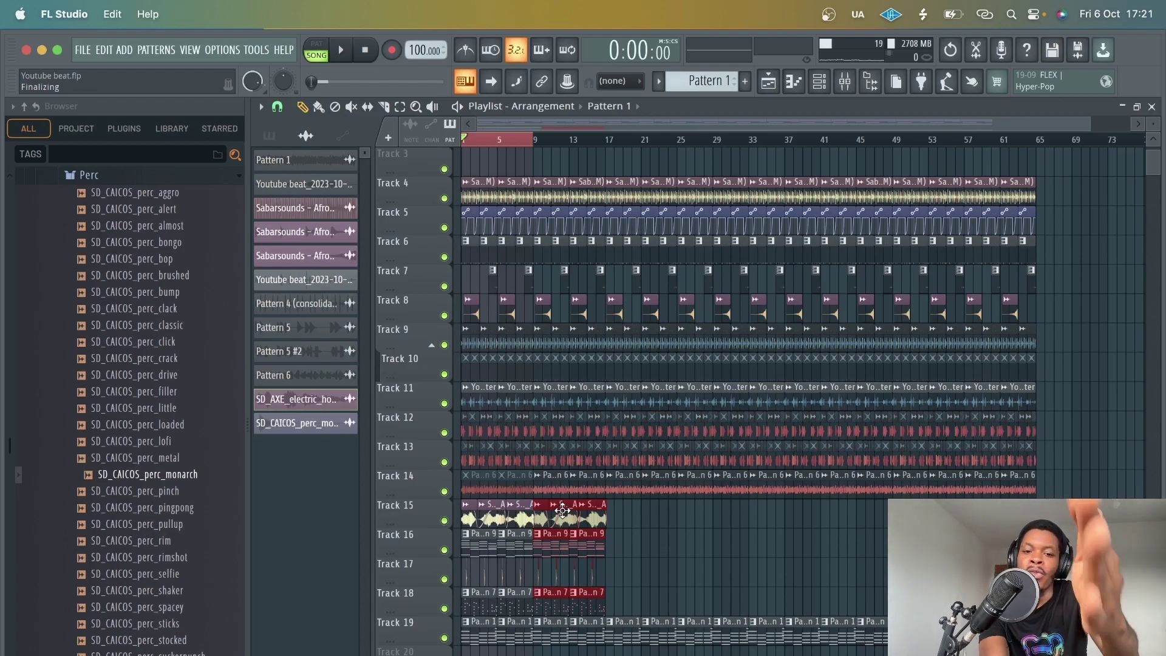
Select the clips on Tracks 15, 16 and 18 across bars 1 to 16 and copy them to start at bar 17.
ctrl+shift+click(500, 504)
drag(496, 503, 642, 504)
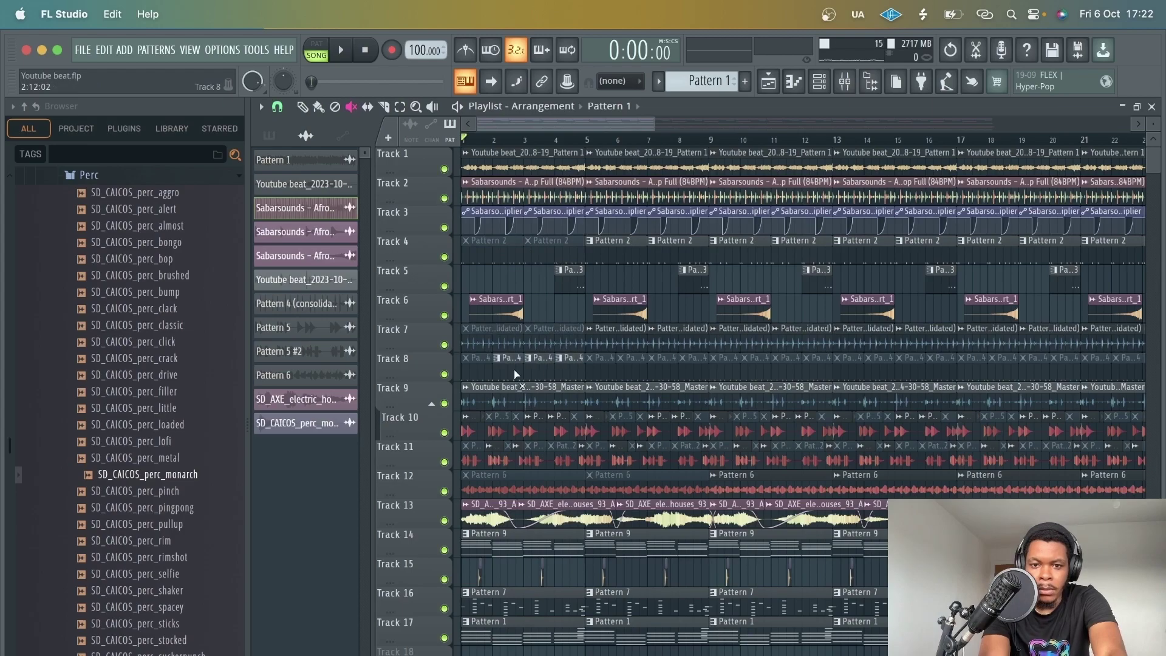
Delete the early Pattern 4 clips on Track 8 and the opening Sabarsounds loop on Track 2, auditioning the intro.
click(334, 107)
drag(476, 366, 563, 377)
key(space)
click(532, 189)
key(space)
Thin out the intro by deleting the opening clips on Tracks 9, 10, 11 and 14.
drag(575, 460, 474, 442)
key(space)
click(476, 397)
click(477, 541)
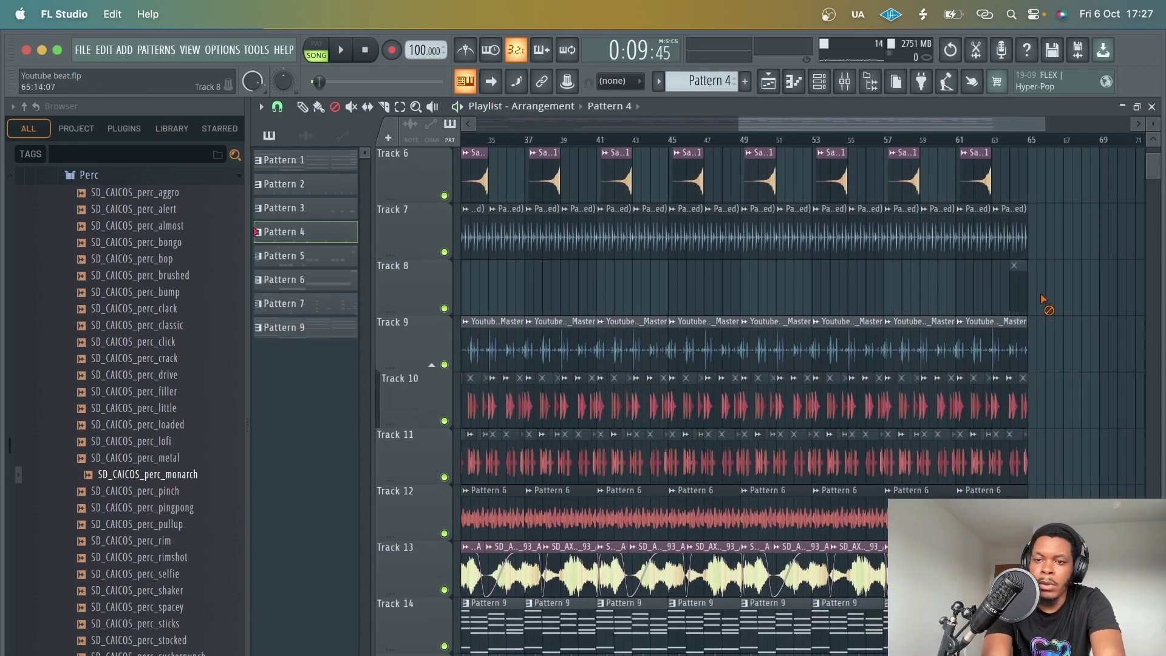
Play the arrangement and delete the percussion clips on Tracks 10 and 11 around bars 13 to 16.
key(space)
scroll(754, 304, up, 5)
scroll(741, 333, down, 1)
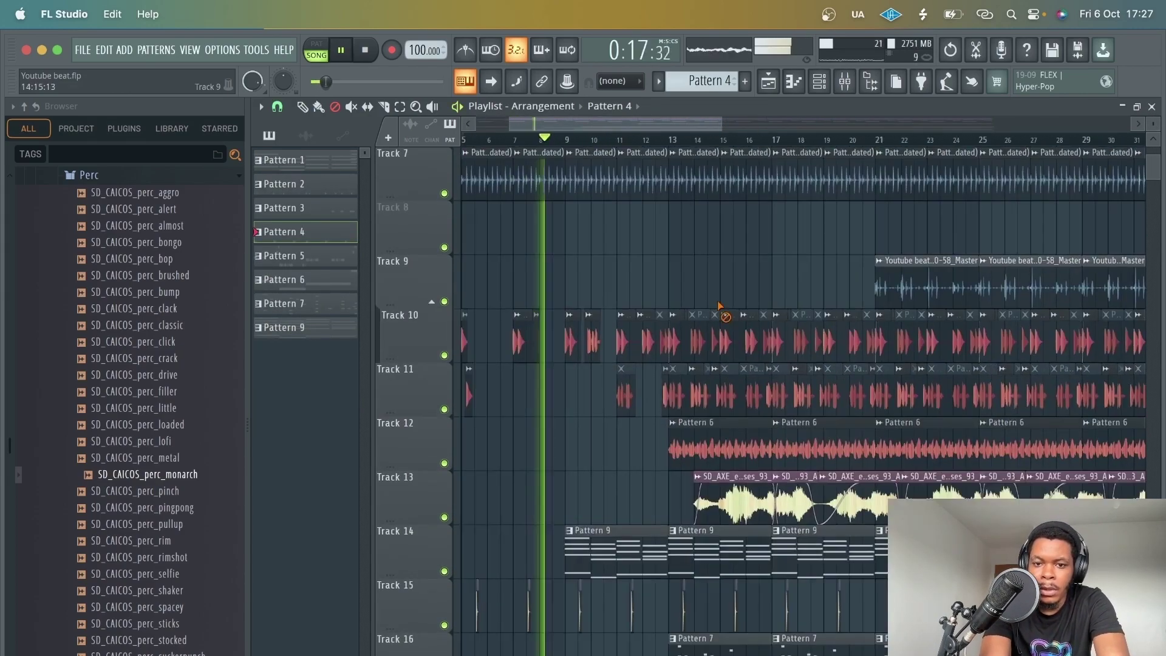
mouse_move(654, 405)
mouse_down()
mouse_move(759, 389)
mouse_move(764, 352)
mouse_up()
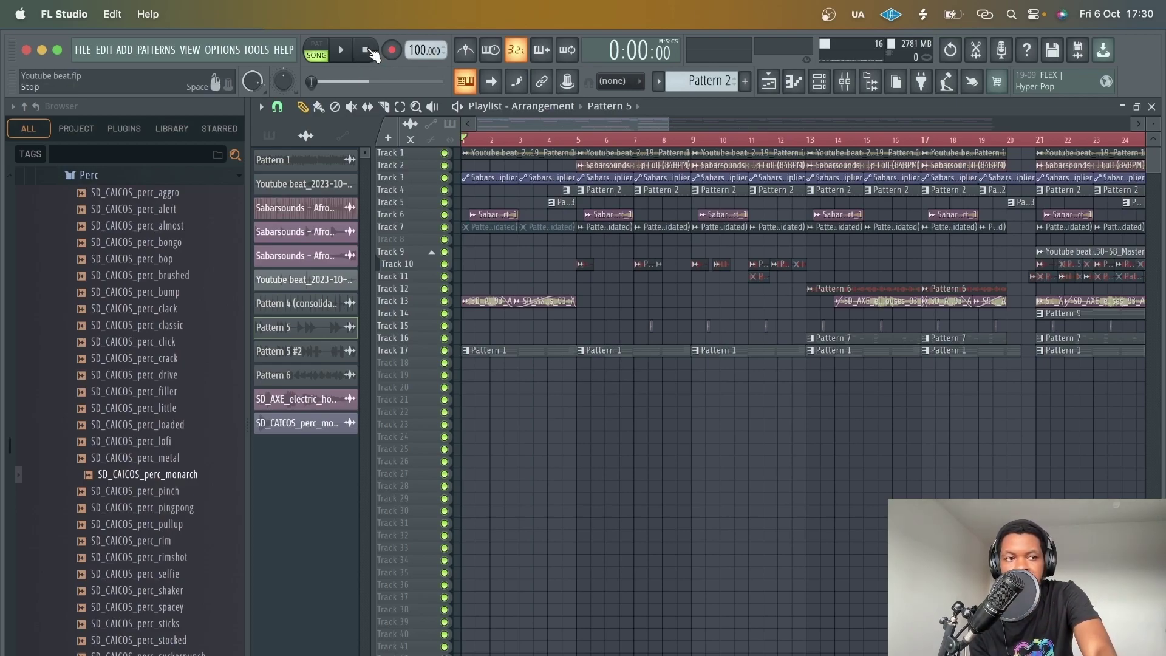
Lower the Pattern 5 mixer track's fader slightly while the arrangement plays, return to the playlist and save the project.
key(space)
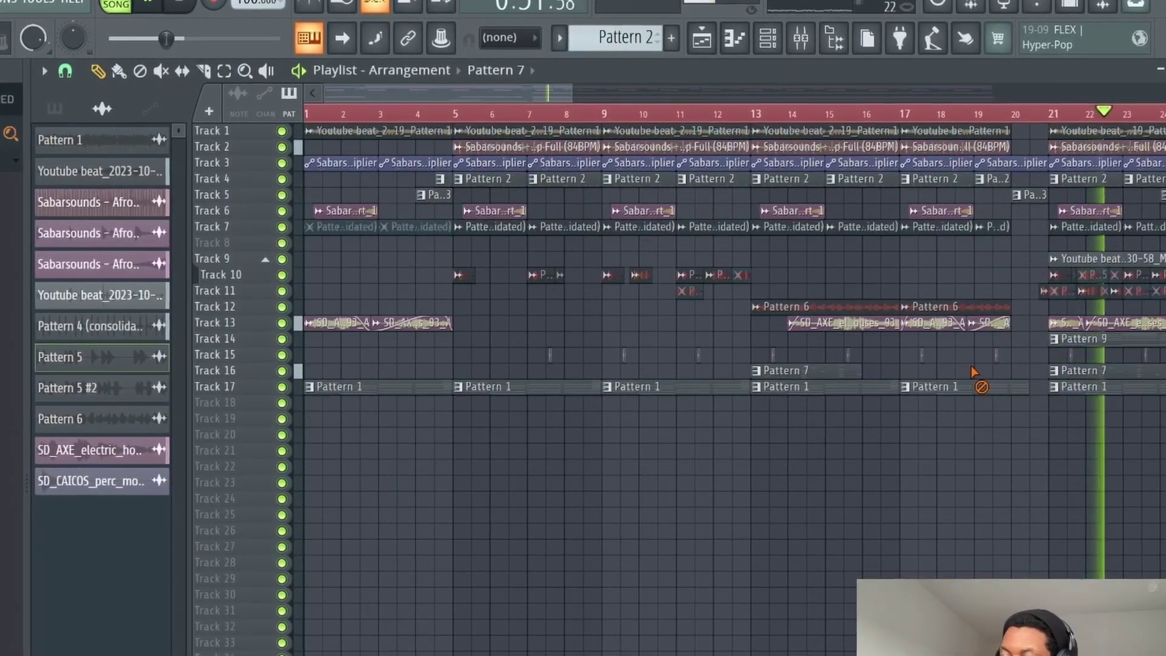
click(808, 38)
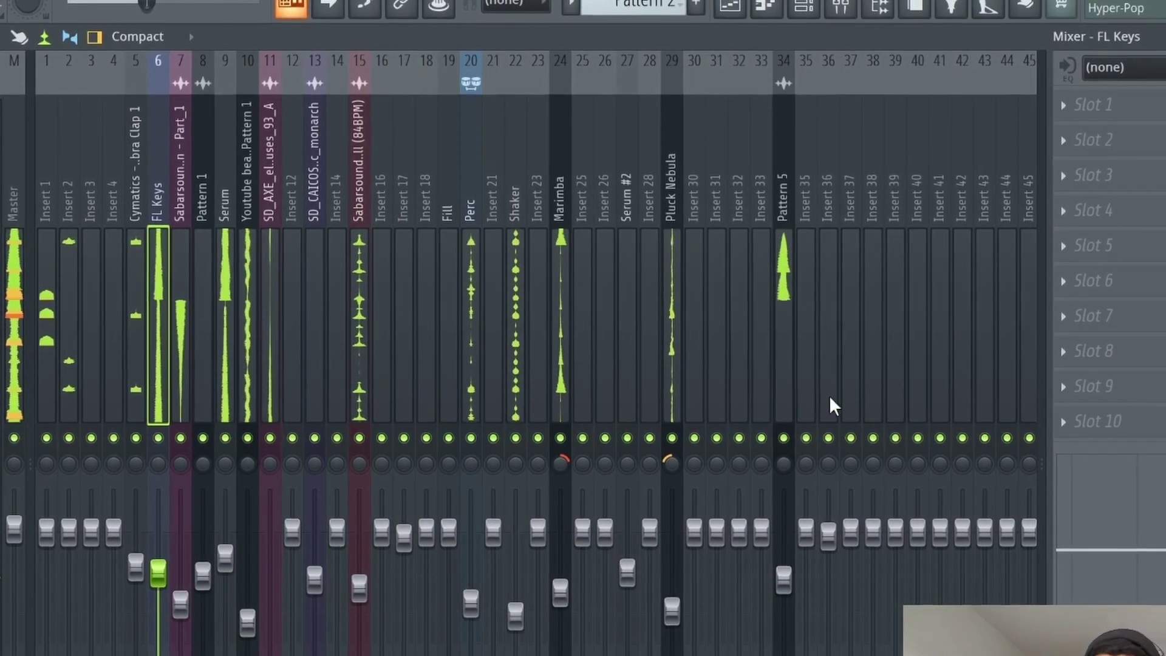
click(781, 576)
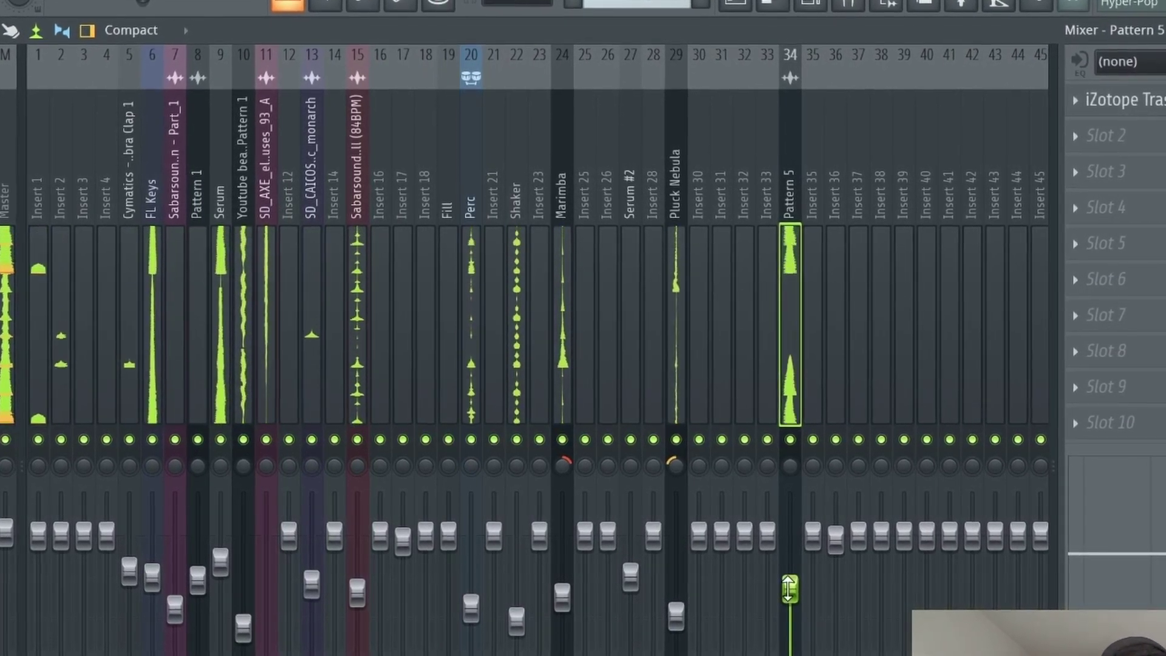
click(747, 3)
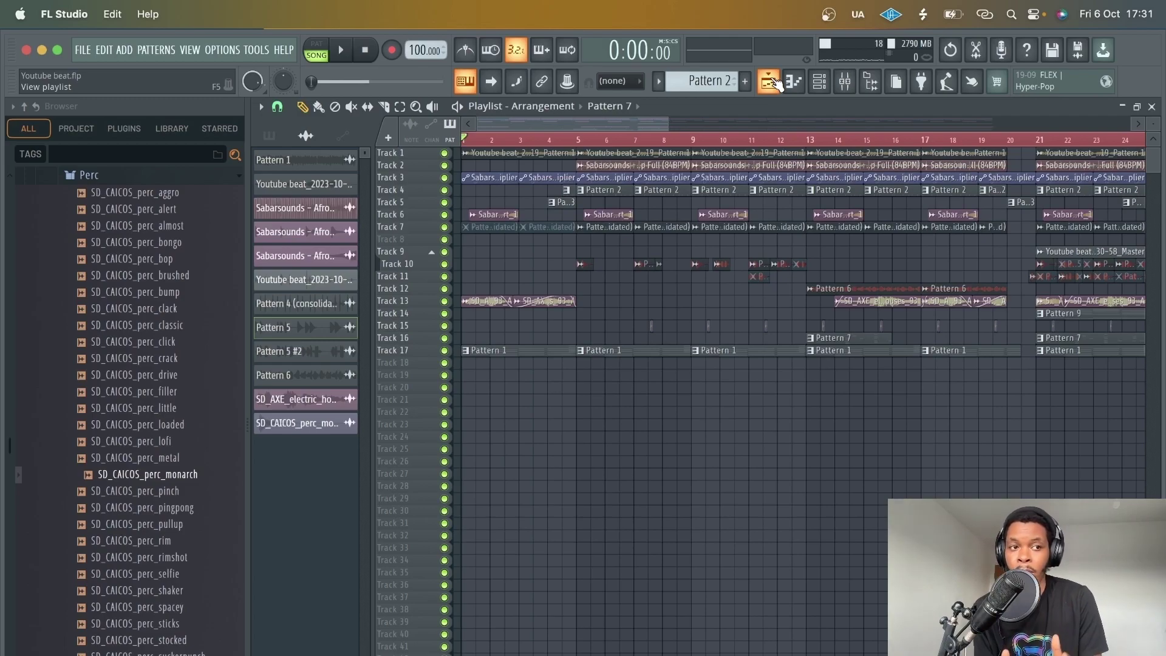
key(super+s)
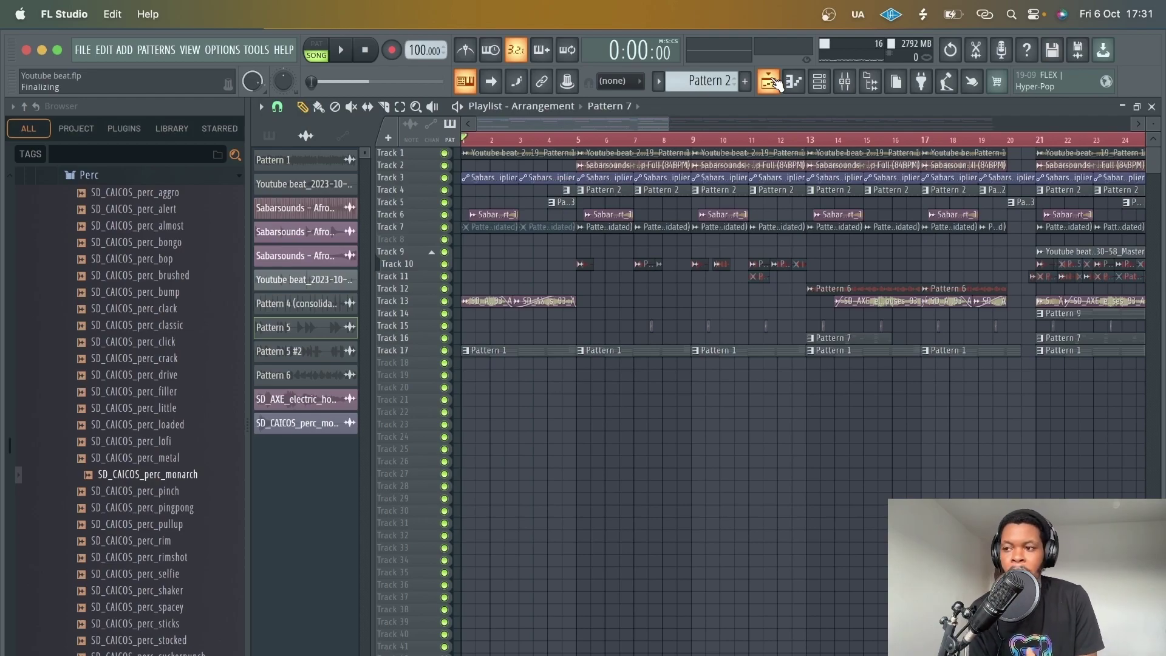